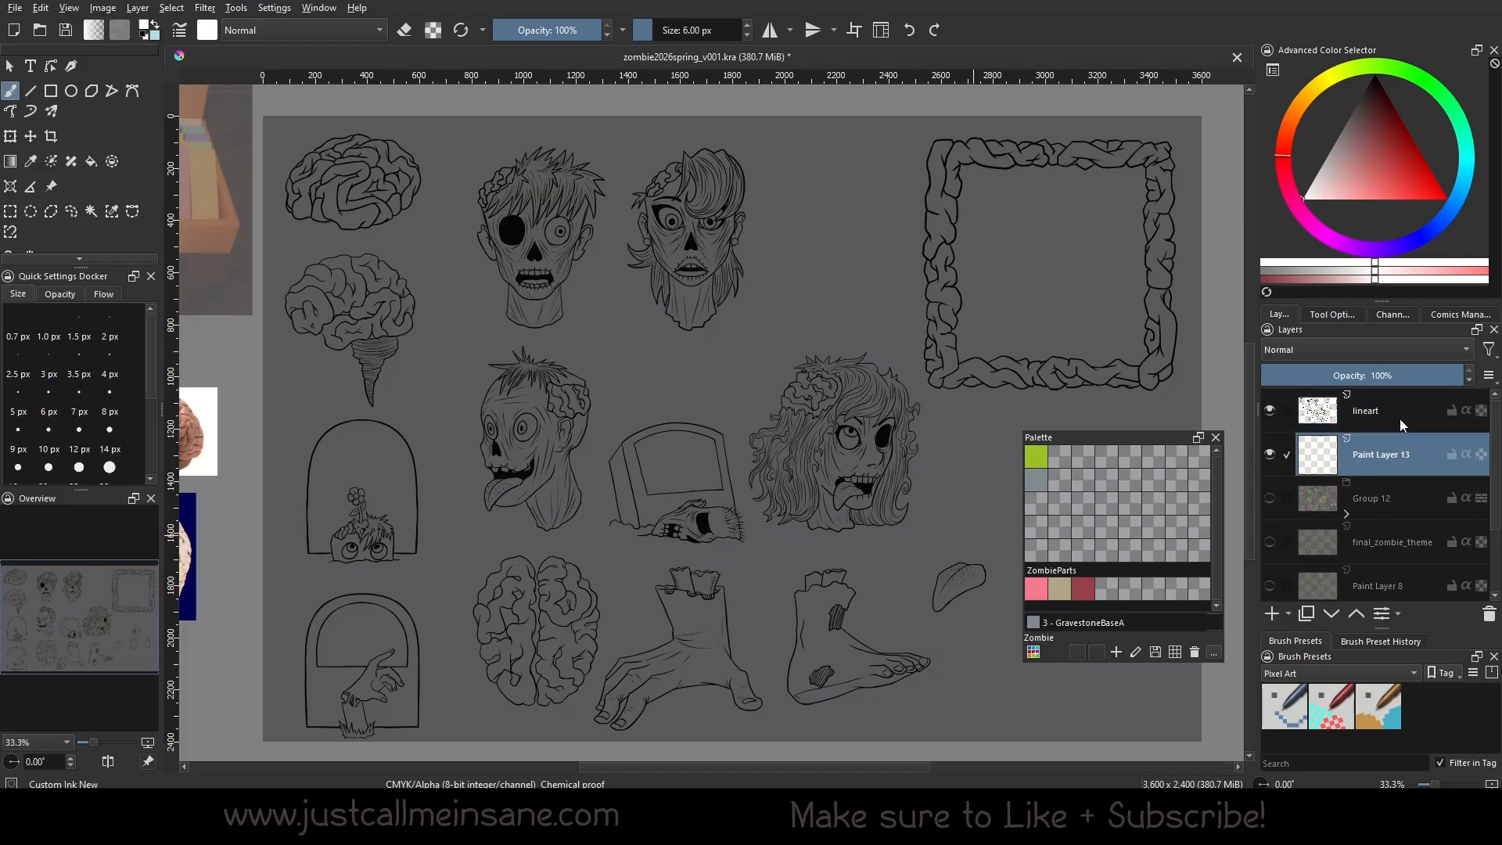
Rename the empty paint layer beneath the lineart layer to "color".
click(1406, 409)
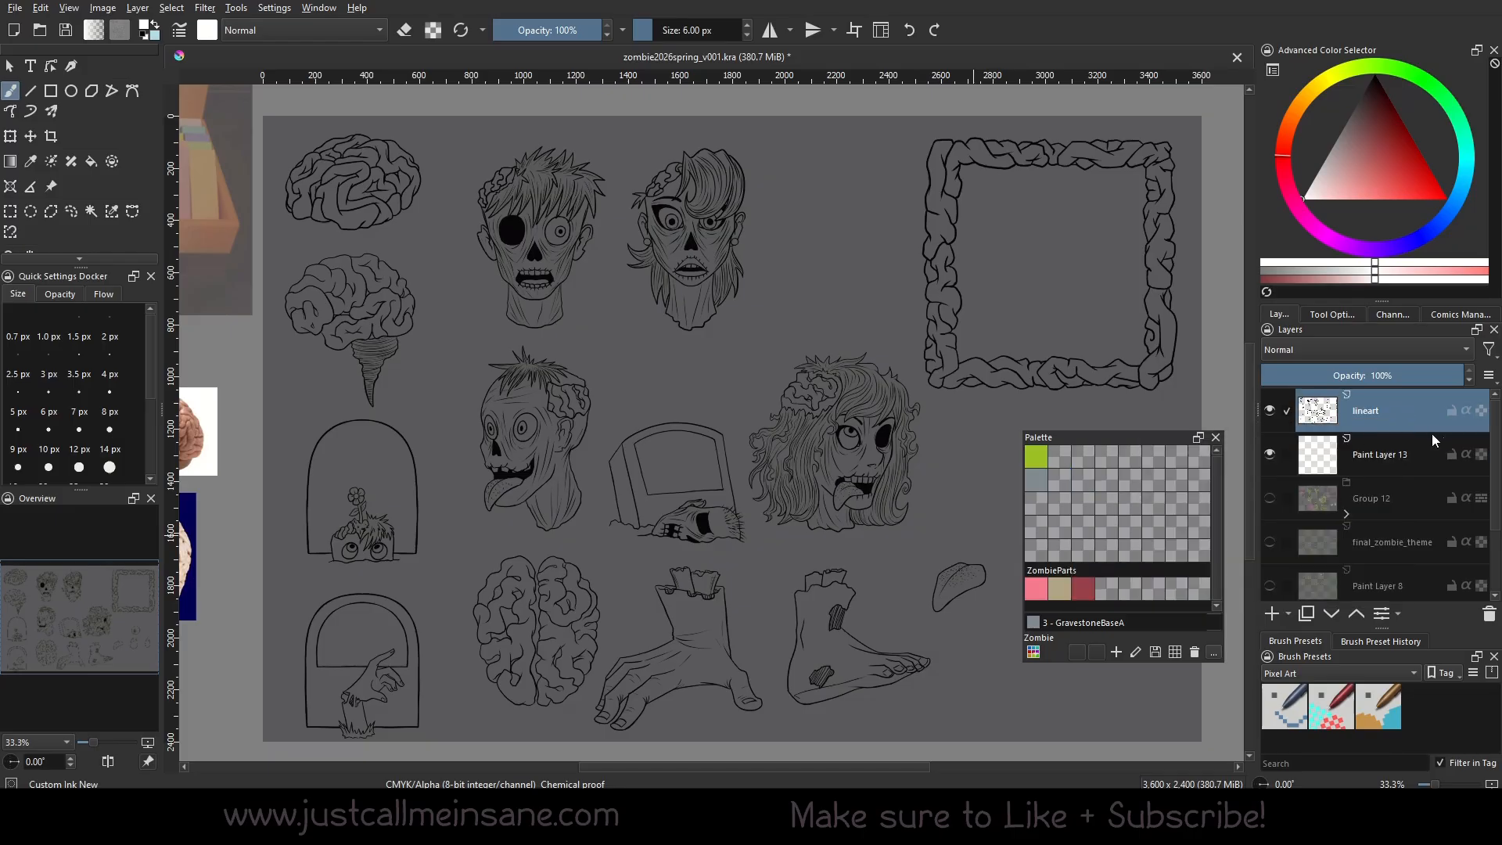
click(1420, 442)
click(1412, 411)
click(1416, 443)
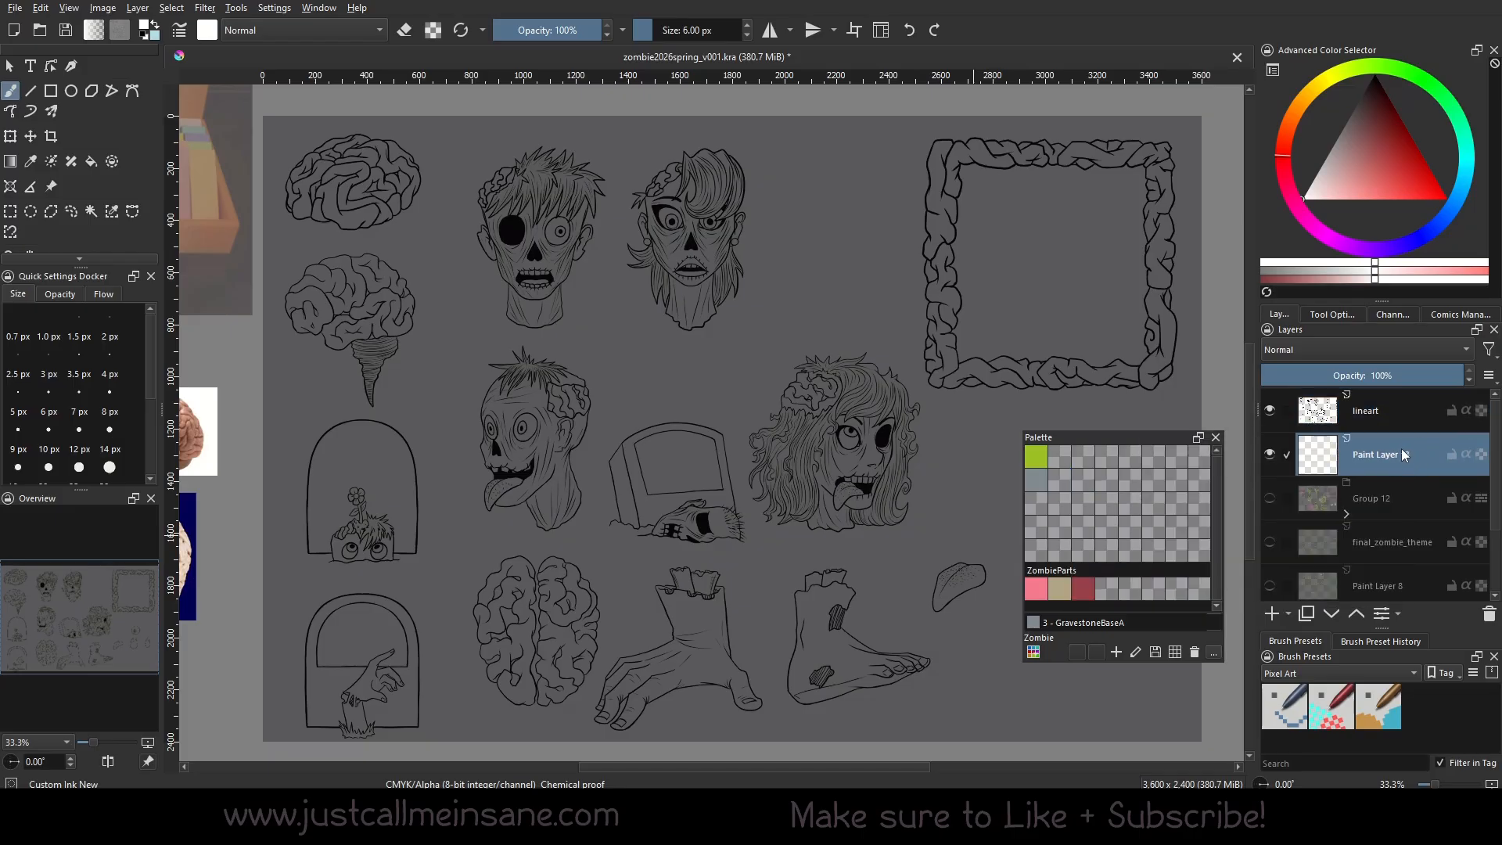
double_click(1398, 452)
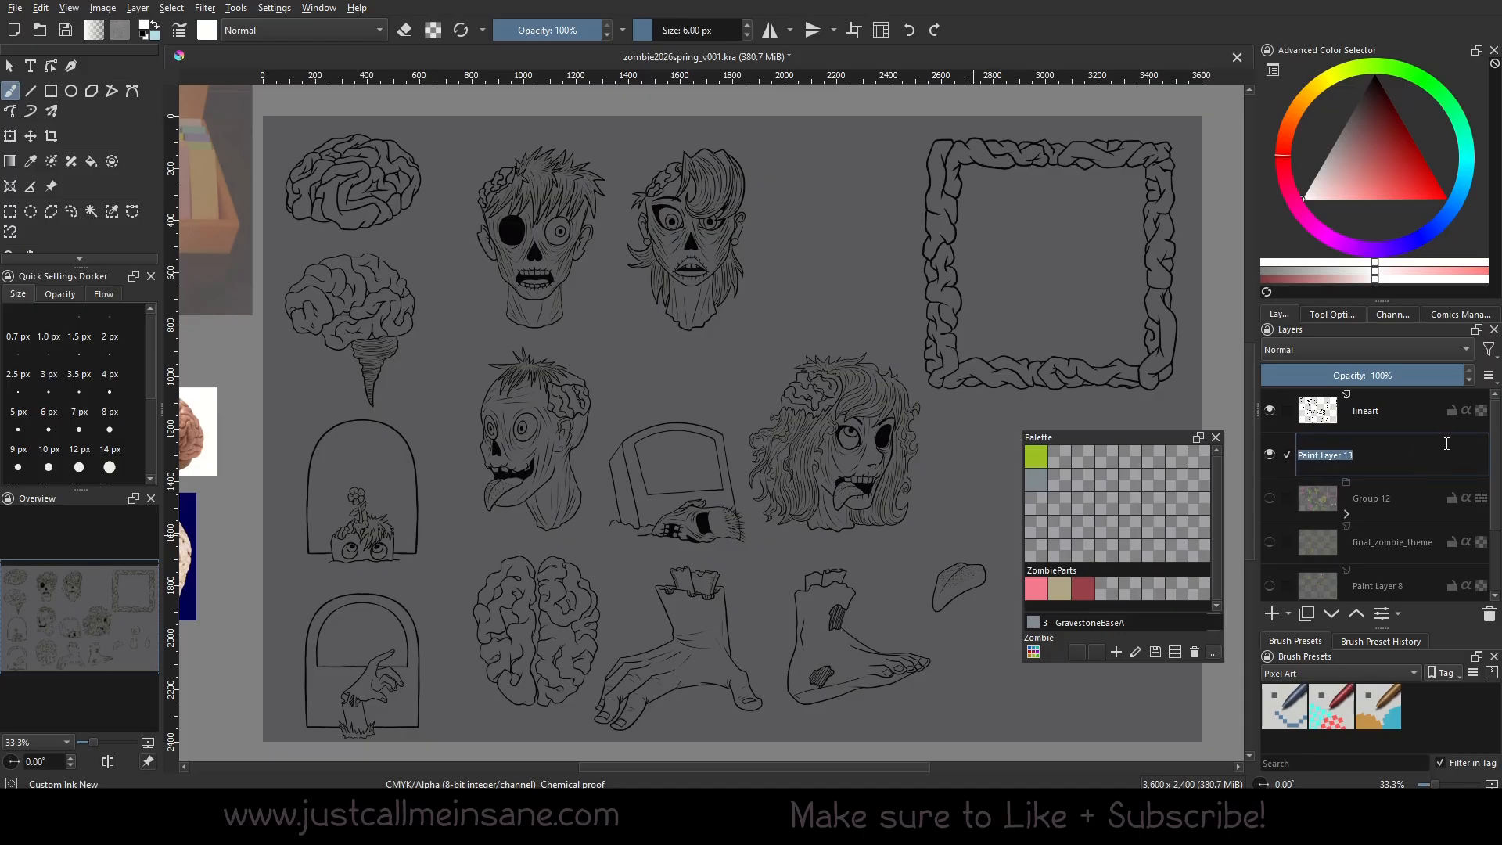
text(d)
key(Return)
double_click(1384, 455)
text(color)
key(Return)
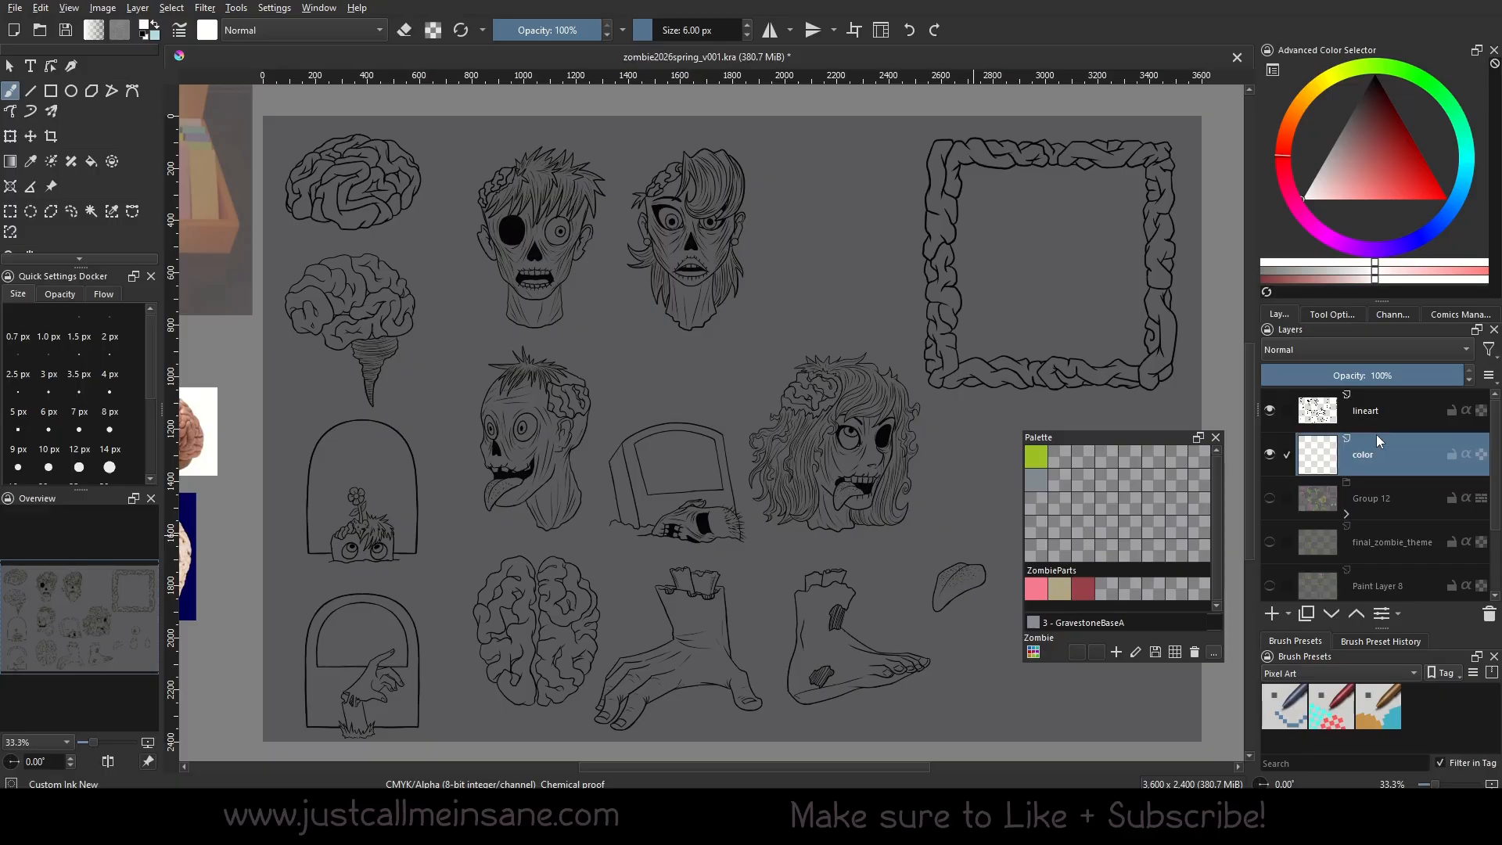
Paint the curly-haired zombie's face with a round brush of about 49 px in the ZombieSkinBase green.
right_click(726, 493)
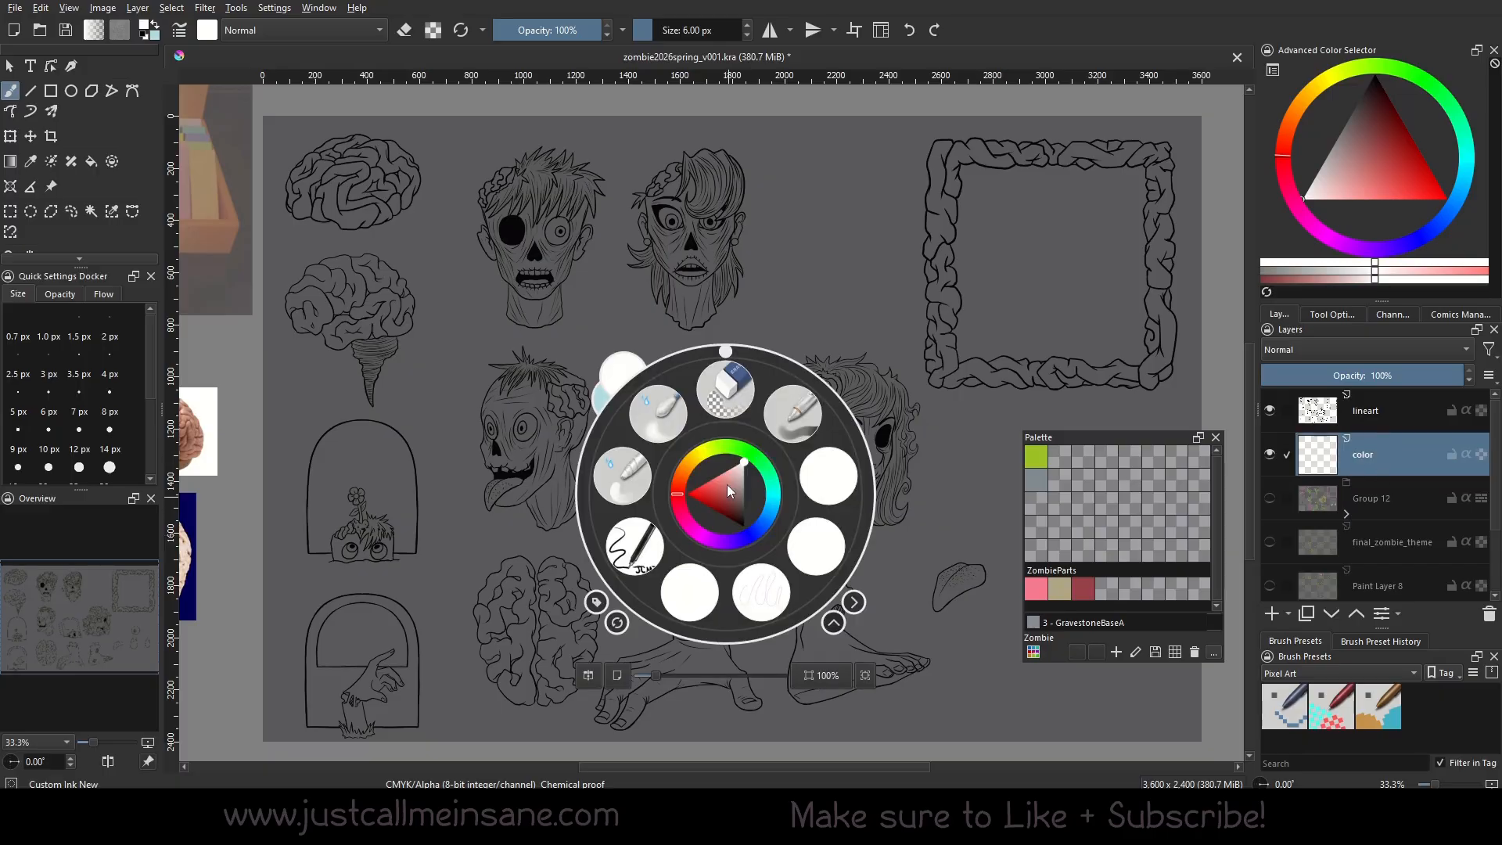
click(814, 541)
drag(734, 503, 766, 503)
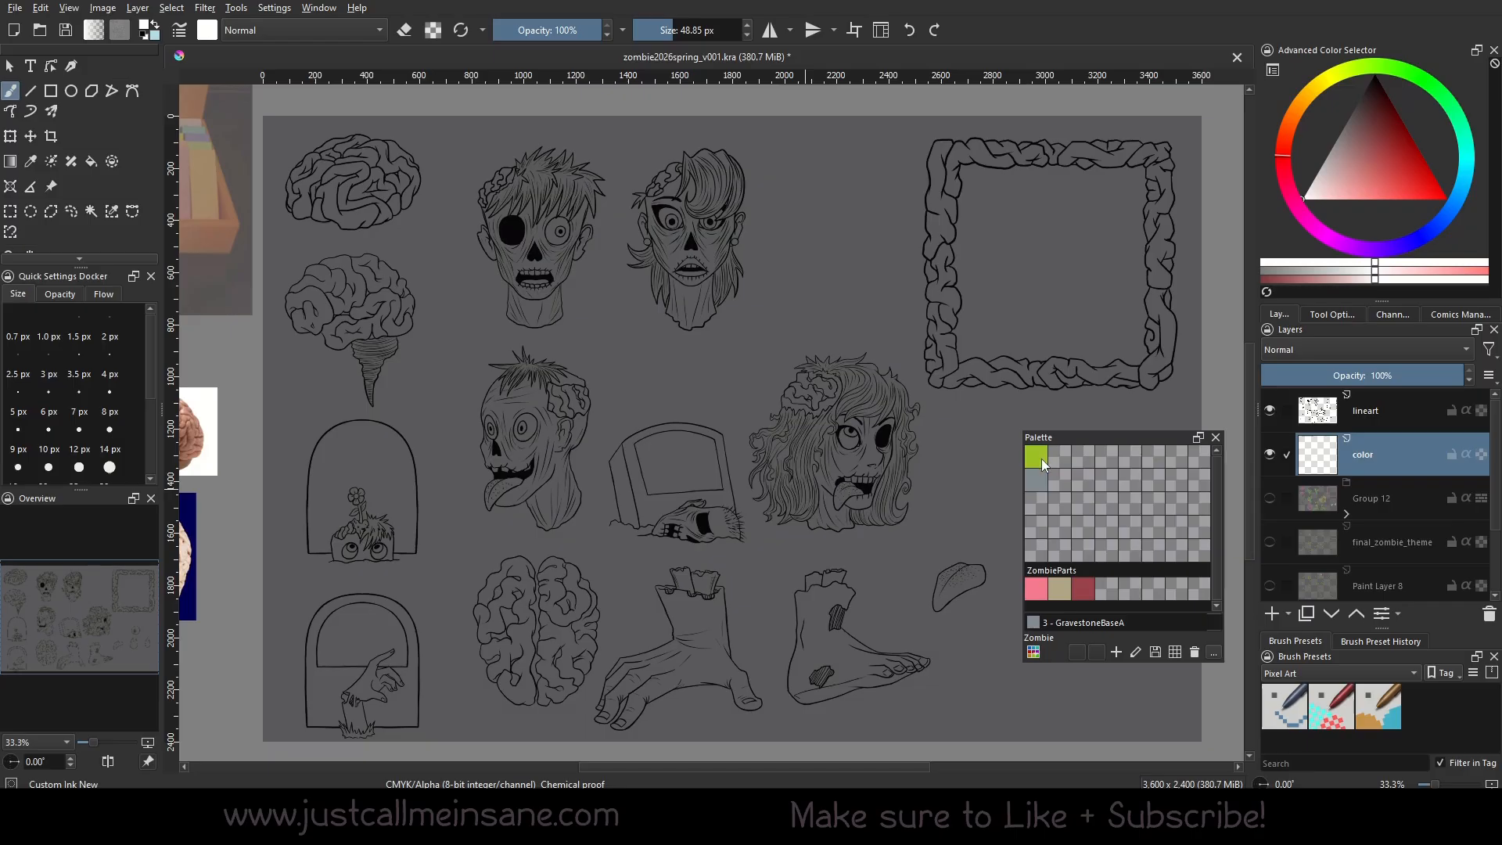
click(1042, 459)
mouse_move(841, 462)
mouse_down()
mouse_move(828, 469)
mouse_move(814, 438)
mouse_move(836, 414)
mouse_move(849, 432)
mouse_move(890, 423)
mouse_move(867, 508)
mouse_move(830, 501)
mouse_move(857, 438)
mouse_move(869, 462)
mouse_move(826, 509)
mouse_move(849, 520)
mouse_move(821, 520)
mouse_move(836, 491)
mouse_up()
drag(861, 439, 856, 432)
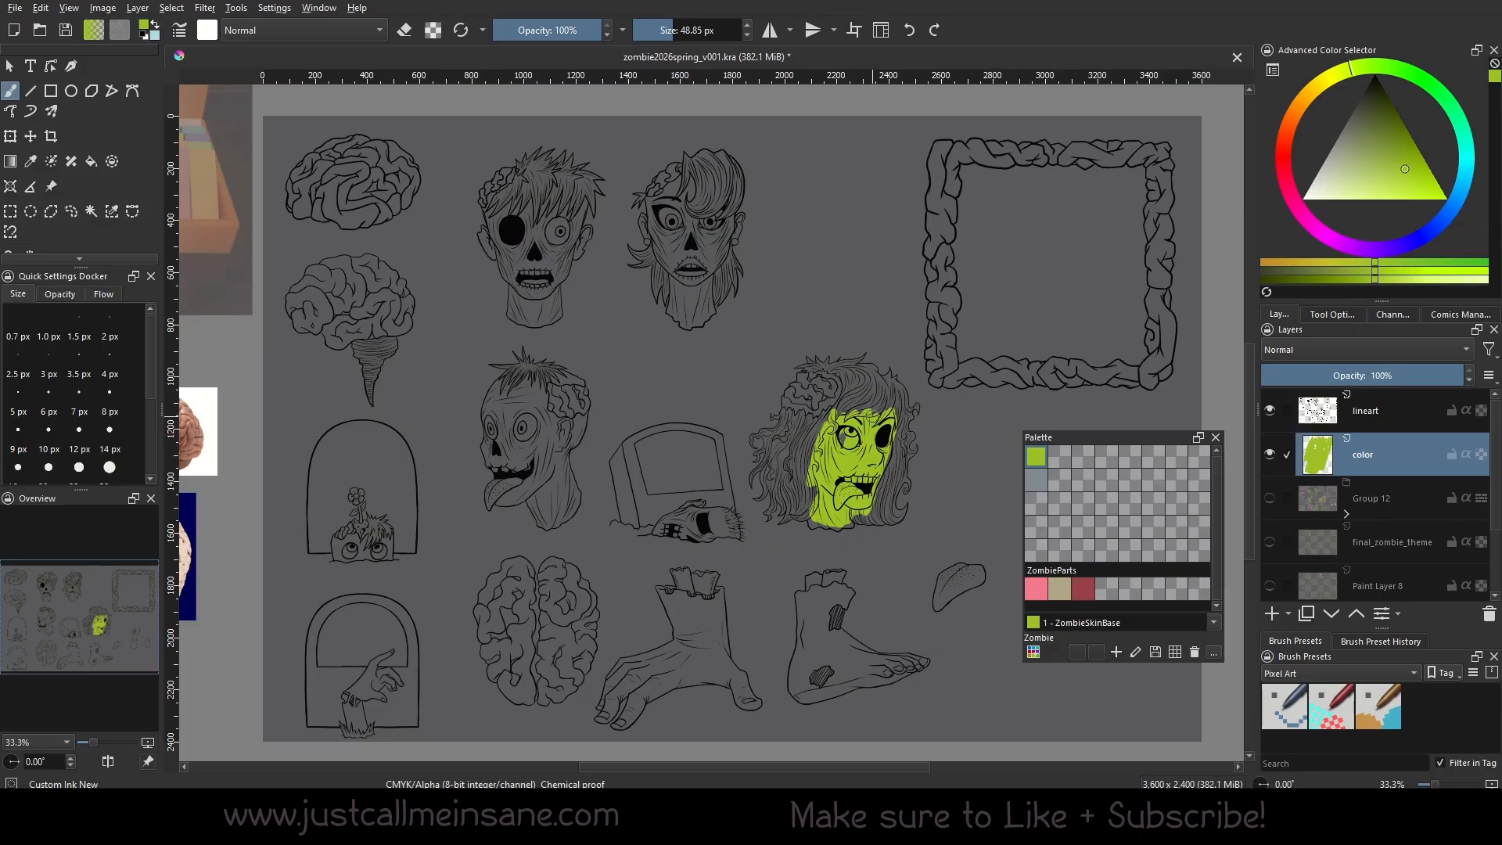
Extend the green paint up to the zombie's hairline, and undo all the green brush strokes.
click(96, 744)
drag(959, 511, 799, 507)
drag(815, 444, 807, 510)
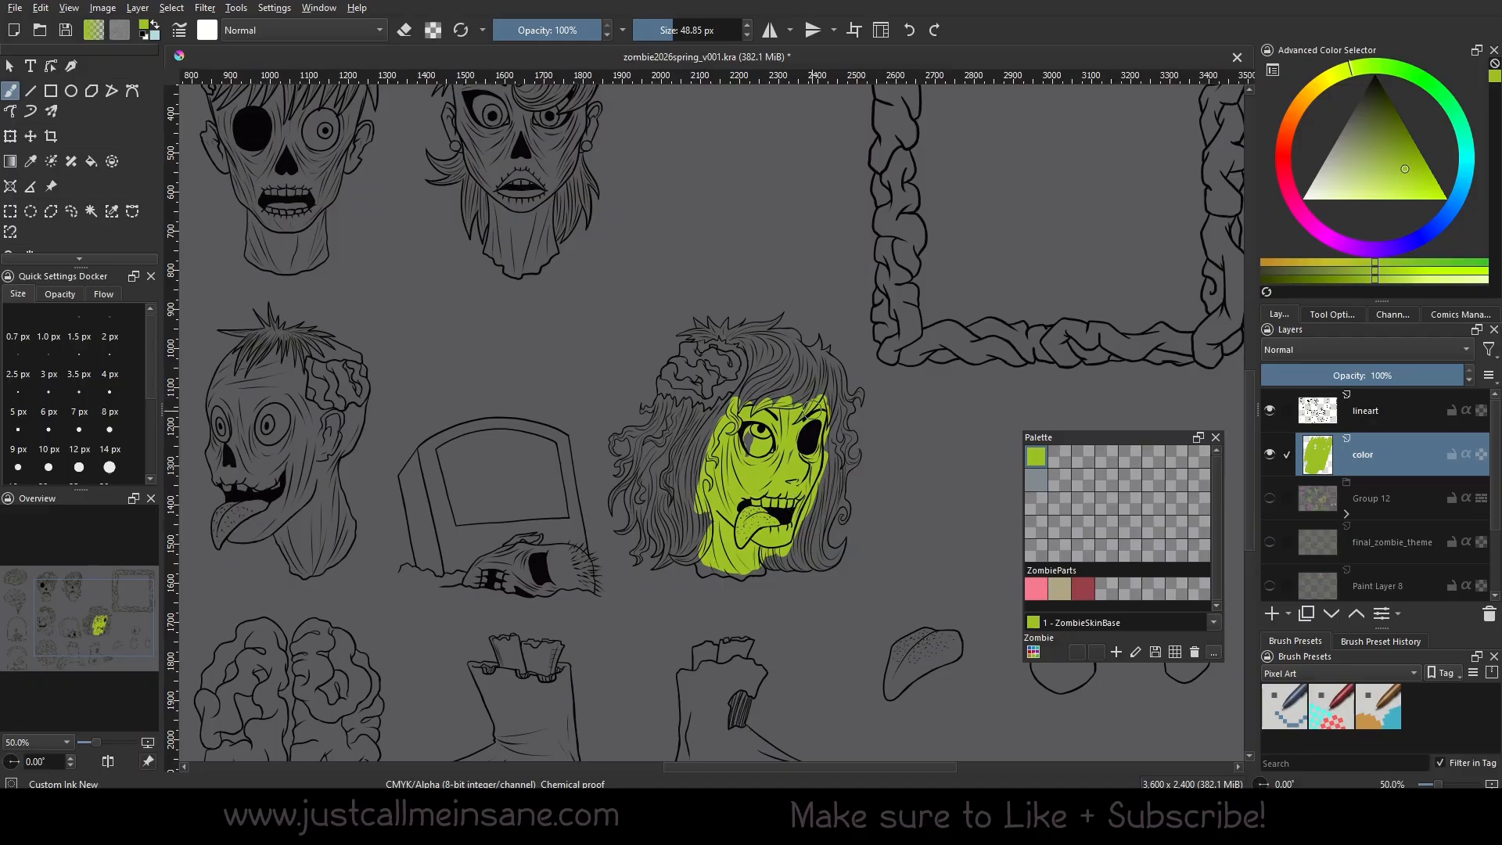
mouse_move(766, 416)
mouse_down()
mouse_move(815, 407)
mouse_move(801, 402)
mouse_up()
drag(735, 407, 765, 397)
key(ctrl+z)
key(ctrl+z)
key(ctrl+z)
key(ctrl+z)
key(ctrl+z)
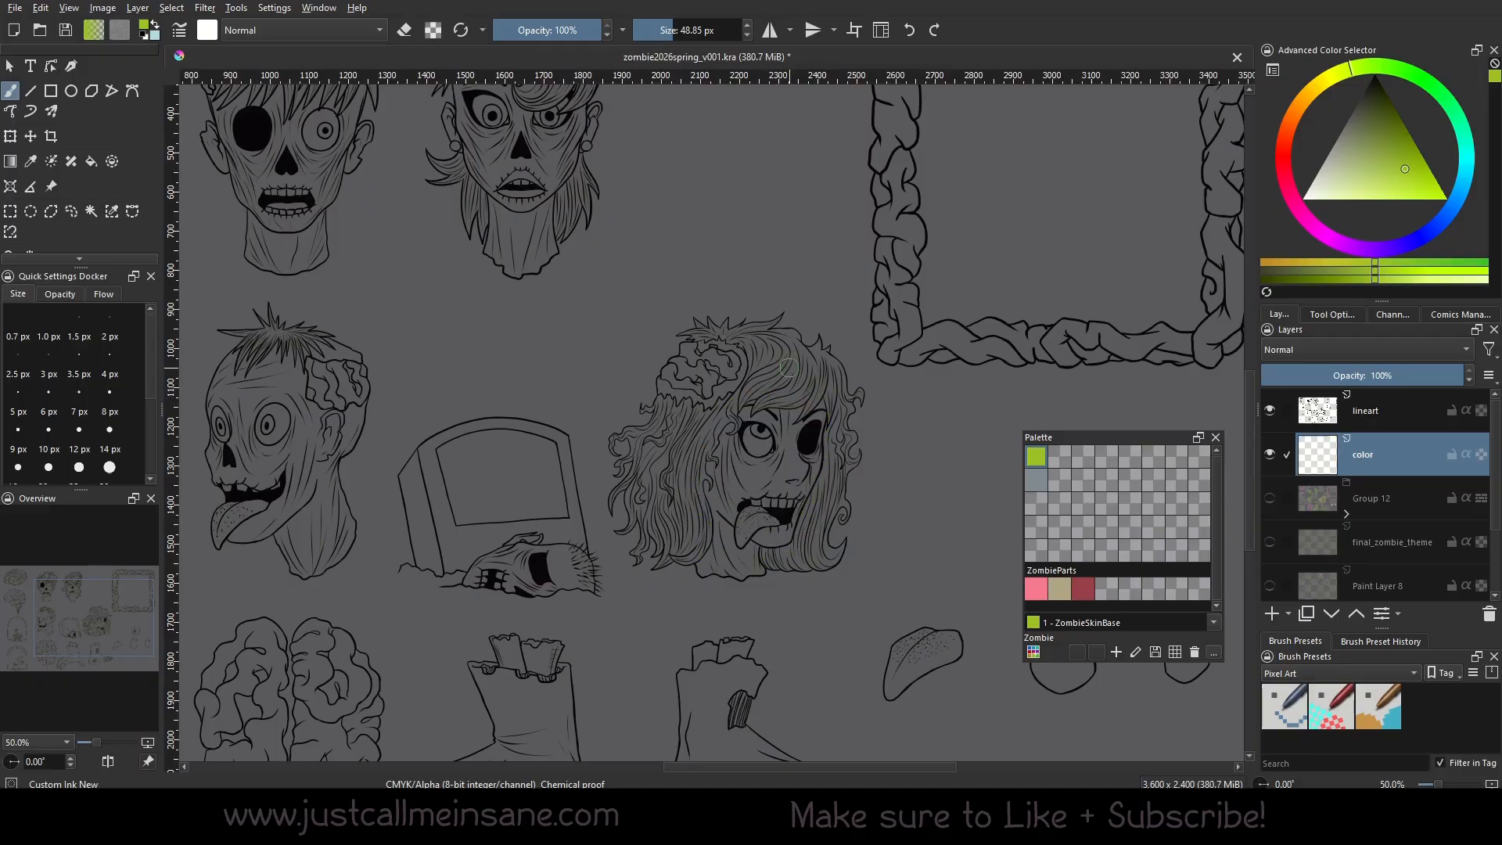
Roughly brush ZombieSkinBase green over the ear, cheek and open-eye side of the curly-haired zombie's face.
mouse_move(782, 398)
mouse_down()
mouse_move(755, 532)
mouse_move(731, 403)
mouse_move(699, 512)
mouse_move(734, 411)
mouse_up()
drag(734, 412, 695, 515)
mouse_move(694, 514)
mouse_down()
mouse_move(754, 392)
mouse_move(712, 525)
mouse_up()
mouse_move(711, 526)
mouse_down()
mouse_move(764, 389)
mouse_move(754, 453)
mouse_up()
Pick an orange-red and brush it over the hair beside the green patch.
click(1284, 139)
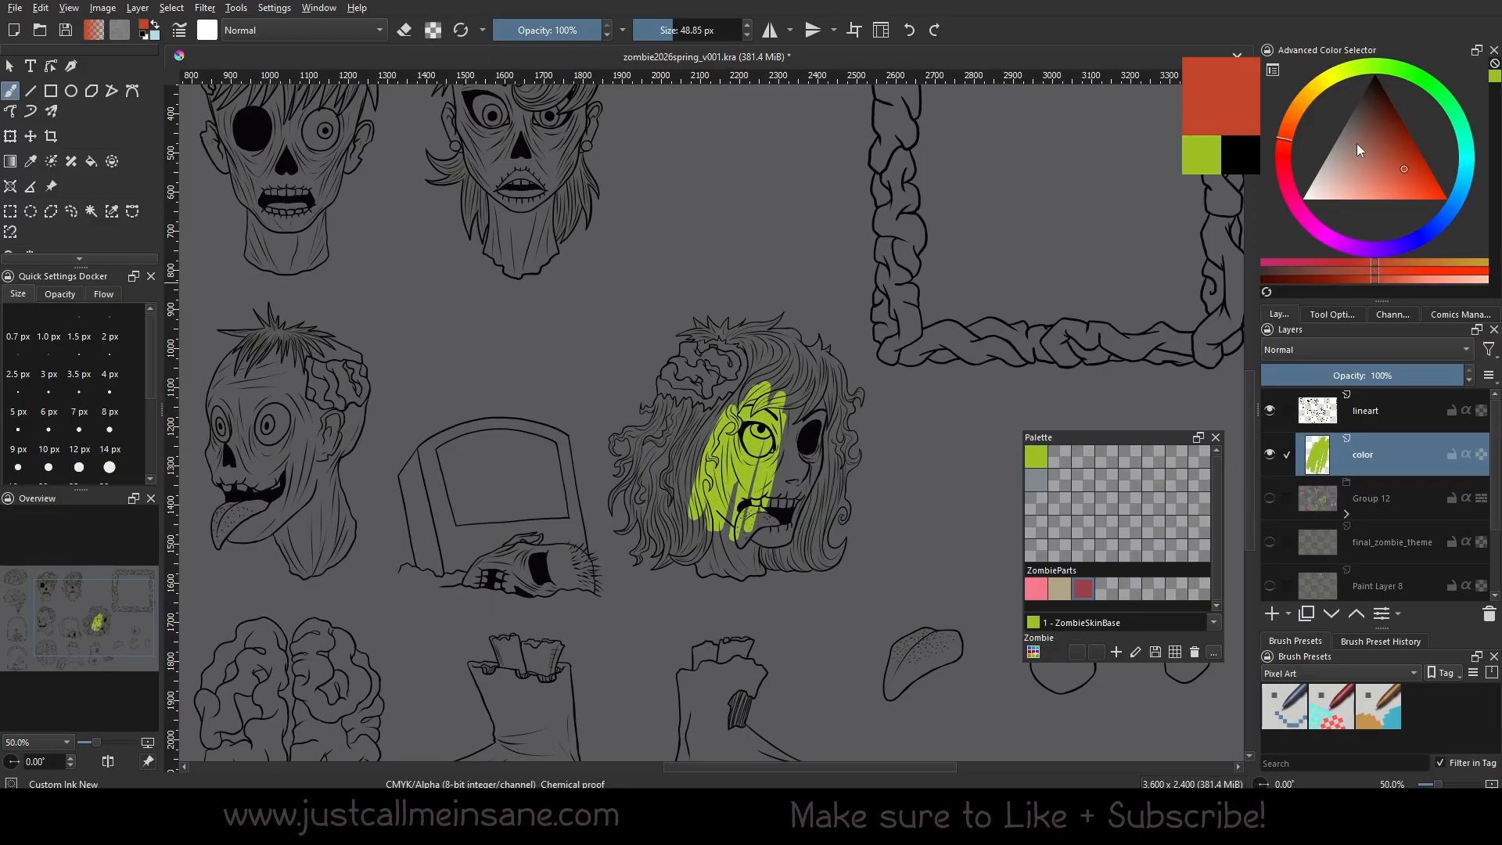
click(1373, 141)
click(1389, 166)
mouse_move(692, 421)
mouse_down()
mouse_move(689, 492)
mouse_move(704, 473)
mouse_up()
Erase the green and orange-red test paint with the eraser preset and return to the painting brush.
key(e)
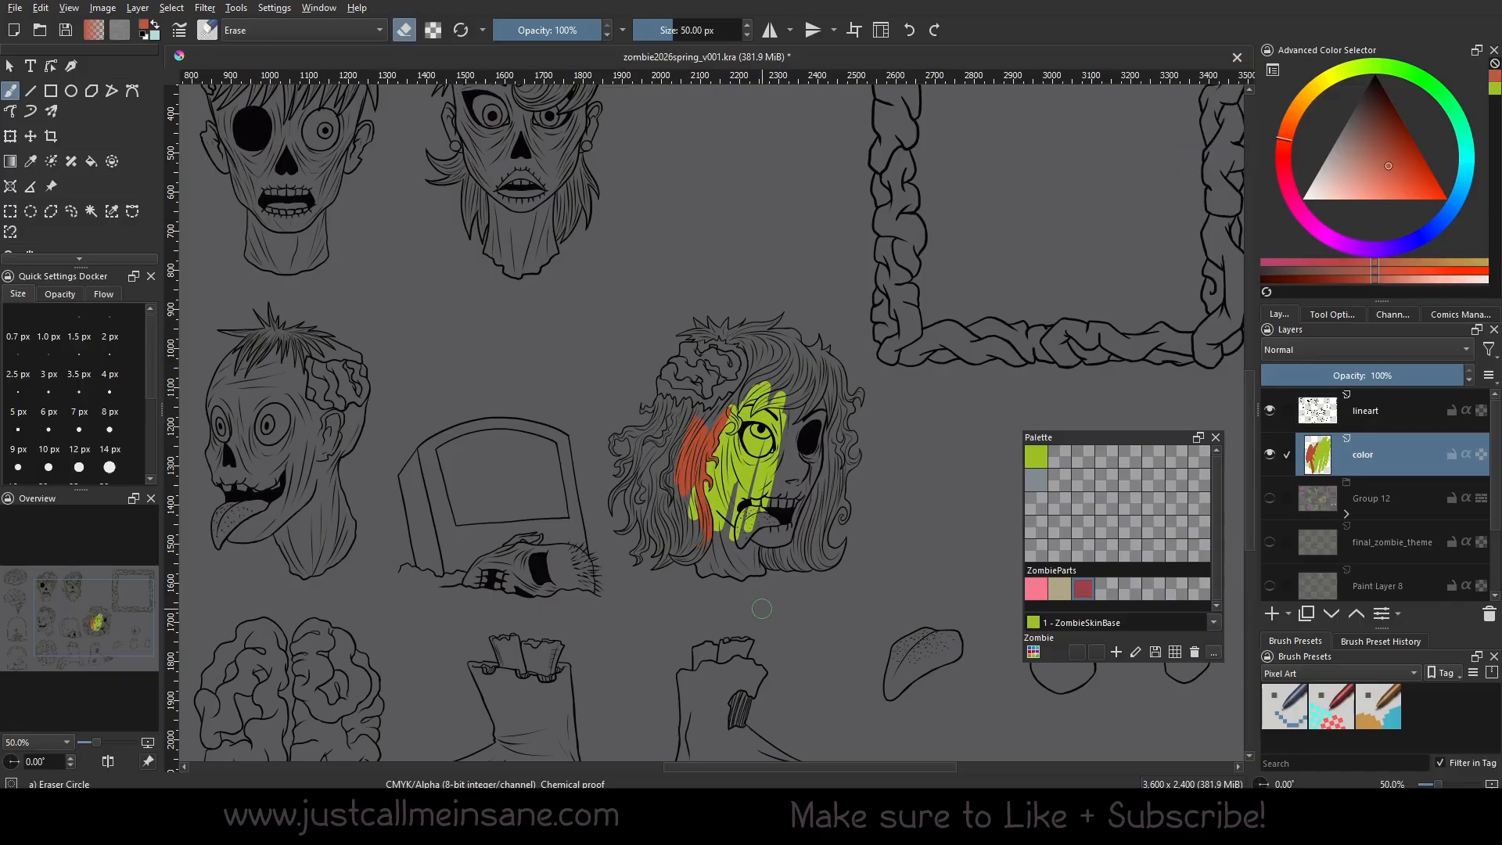
right_click(782, 454)
click(877, 498)
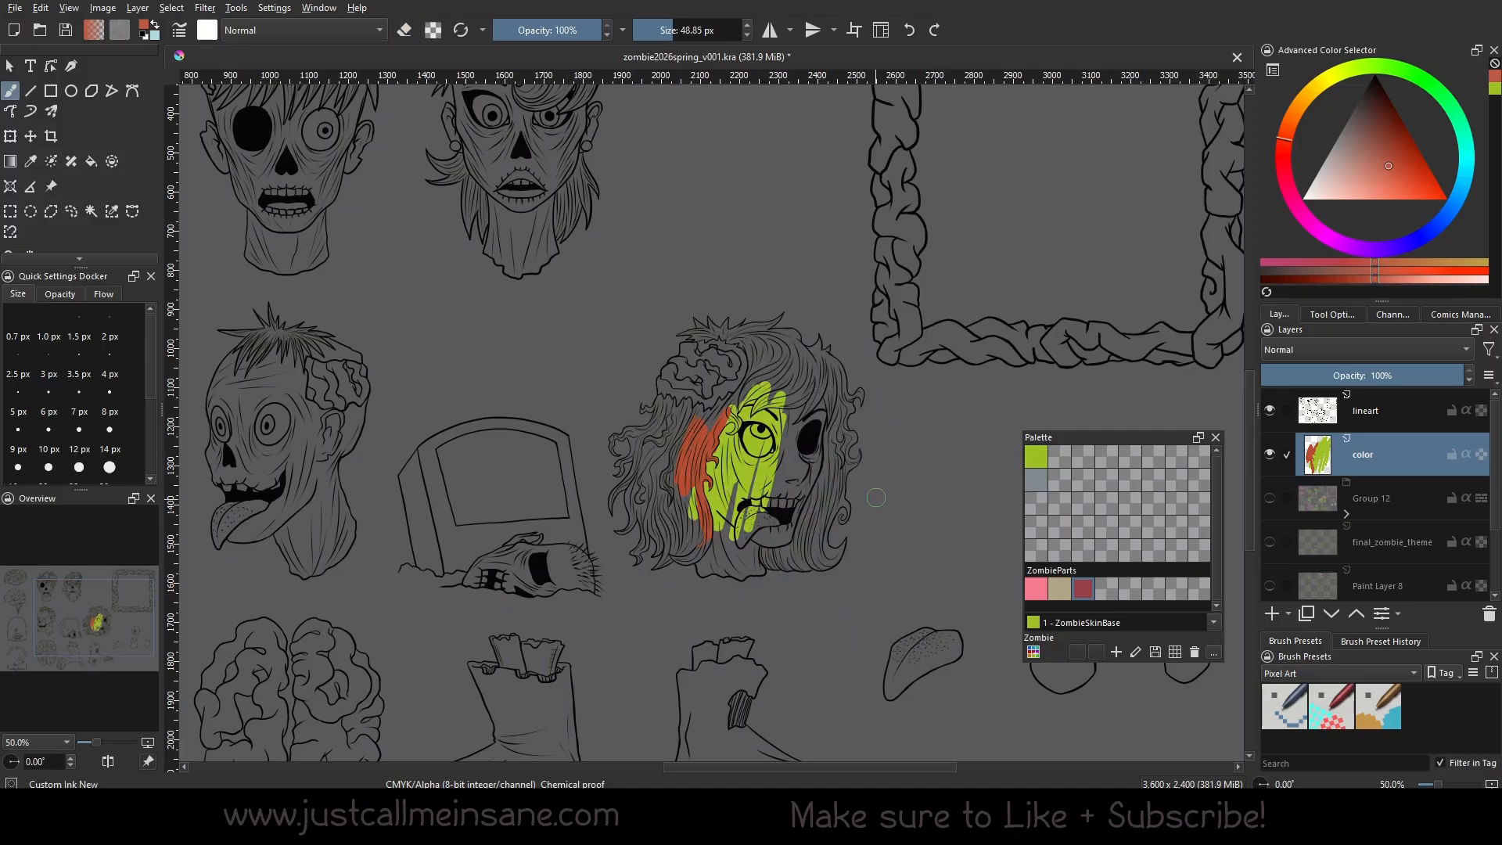
right_click(815, 393)
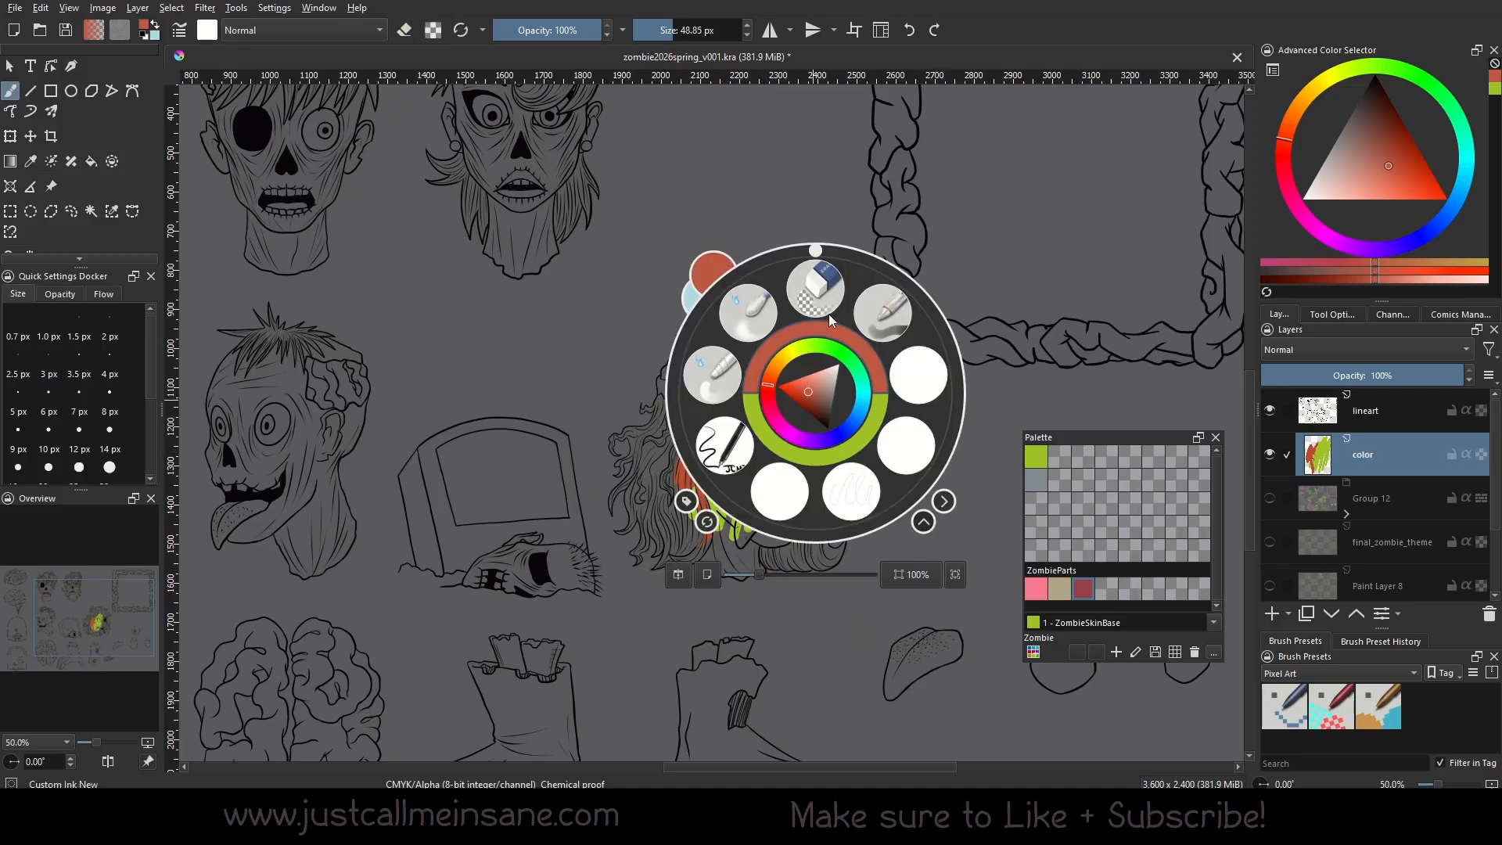
click(827, 315)
mouse_move(681, 458)
mouse_down()
mouse_move(735, 485)
mouse_move(774, 438)
mouse_move(759, 516)
mouse_move(699, 479)
mouse_up()
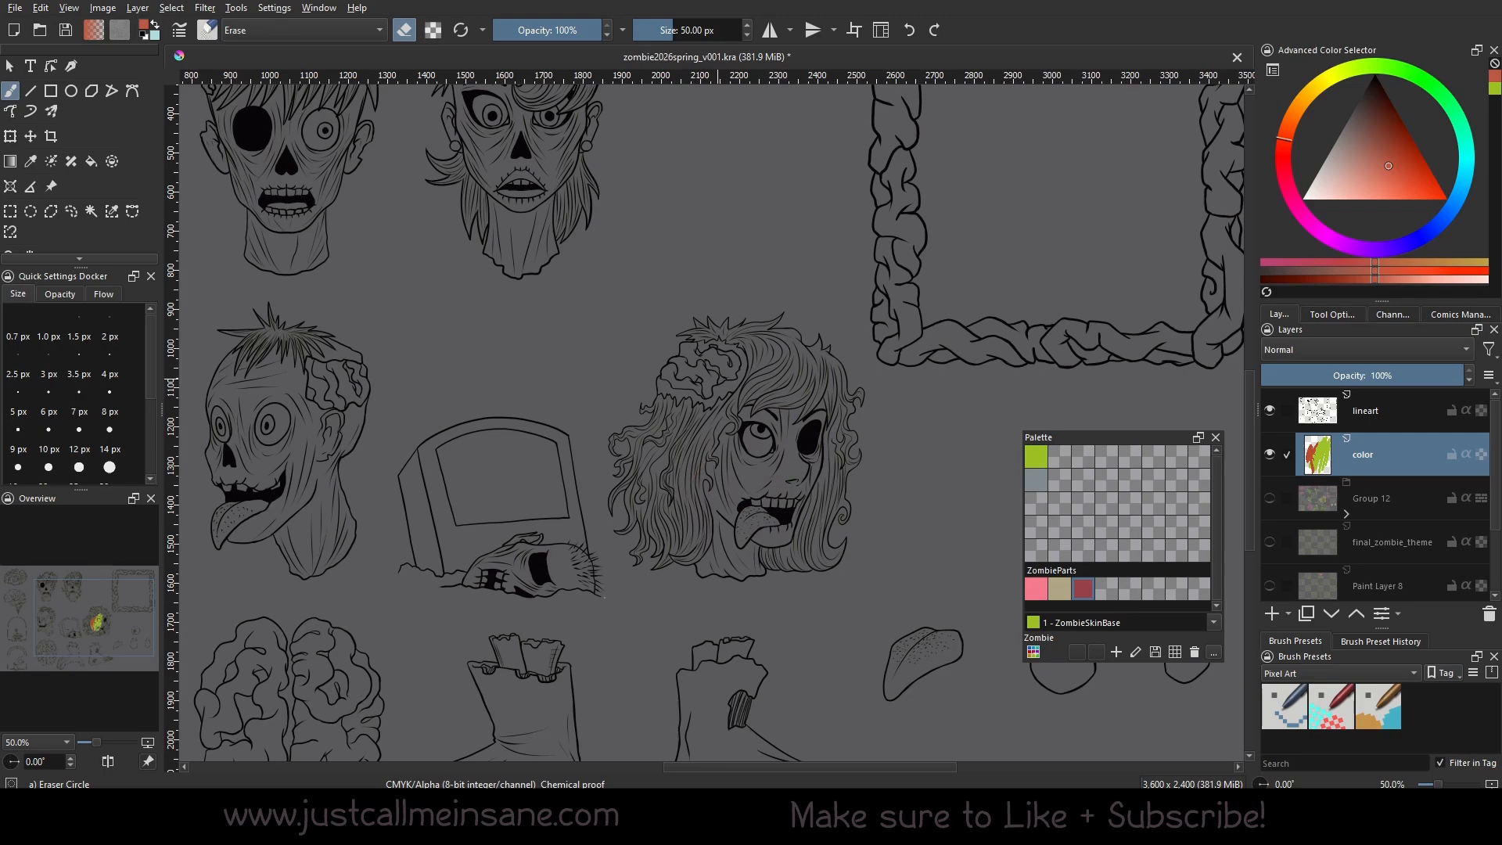
right_click(712, 479)
click(813, 492)
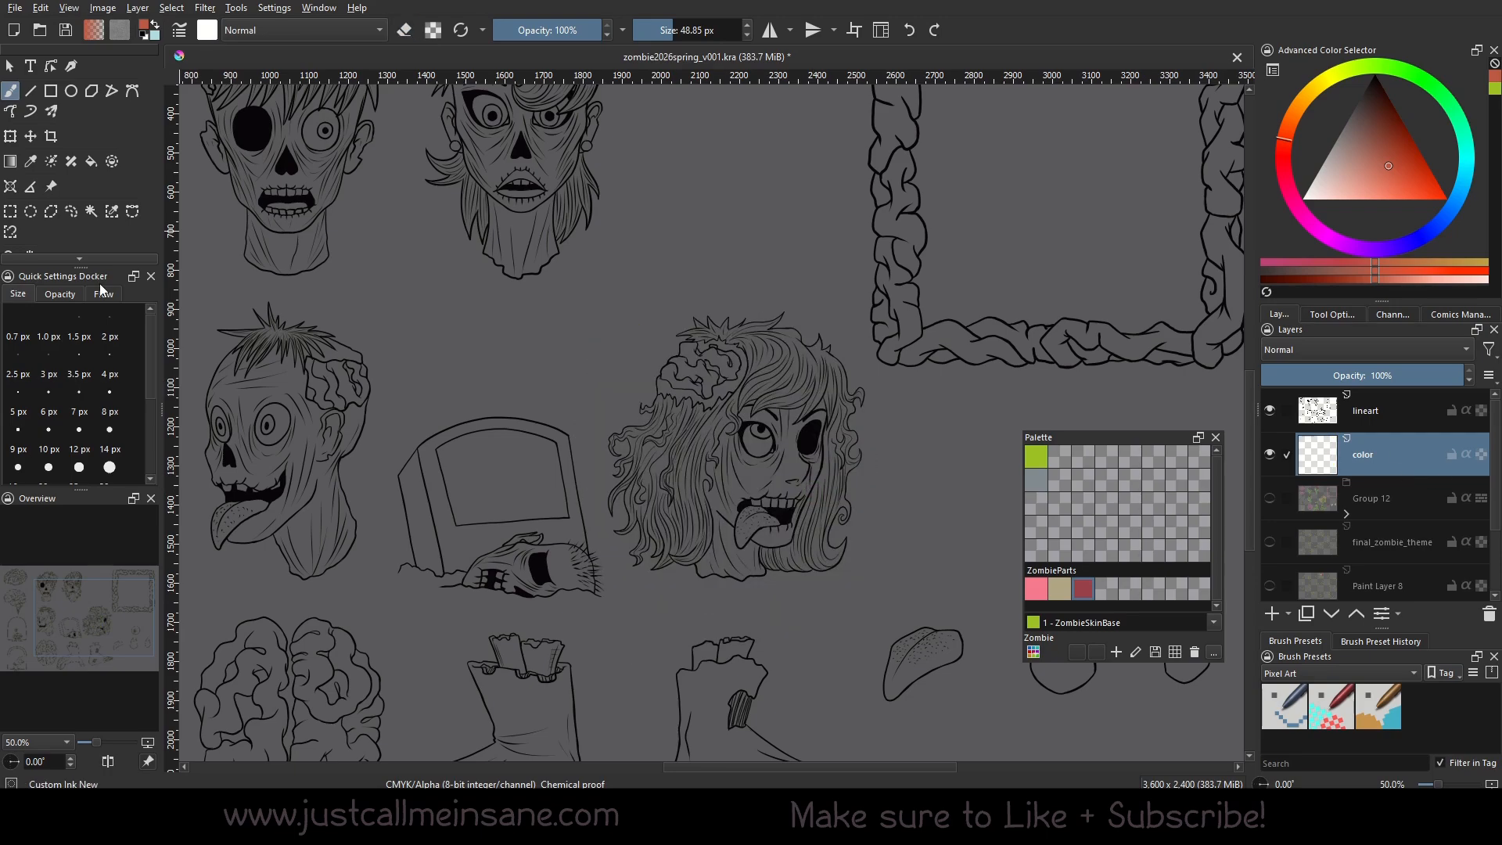
Activate the Fill tool in contiguous fill mode with color-labeled layers as its reference.
click(97, 157)
click(1341, 315)
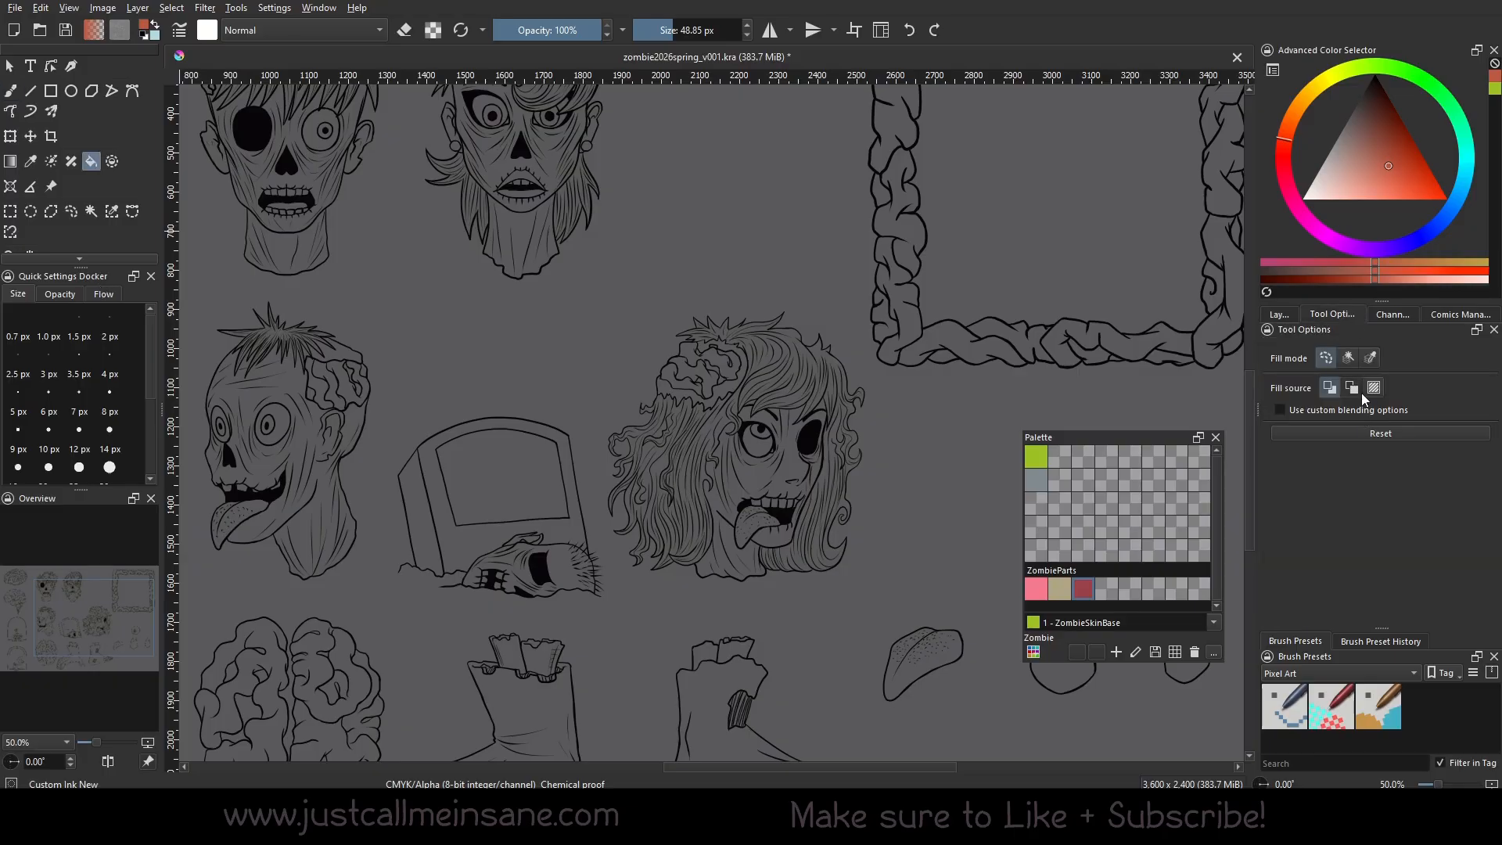
click(1353, 359)
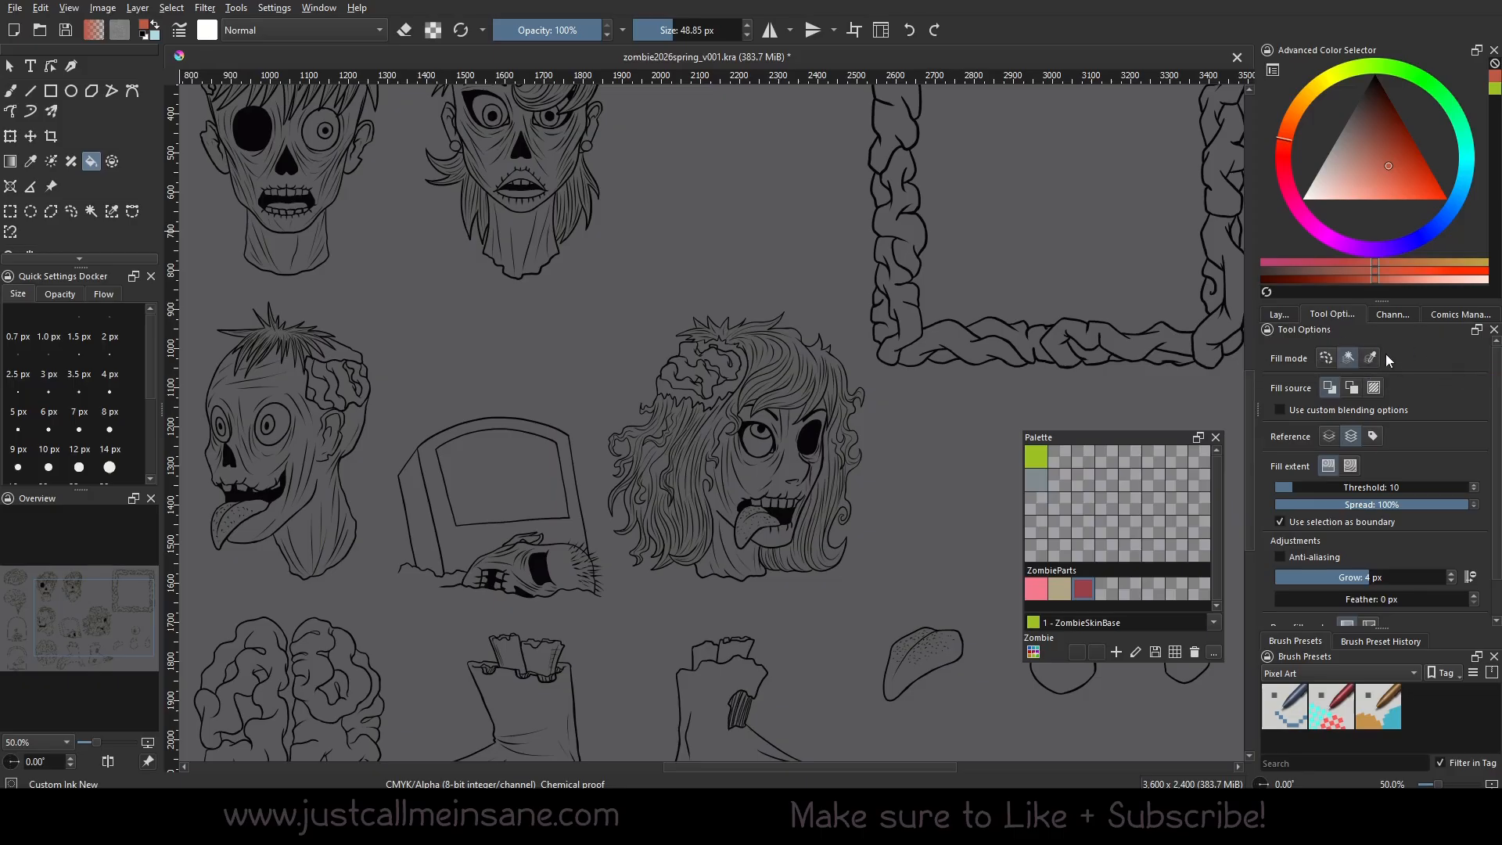
click(1351, 435)
click(1374, 435)
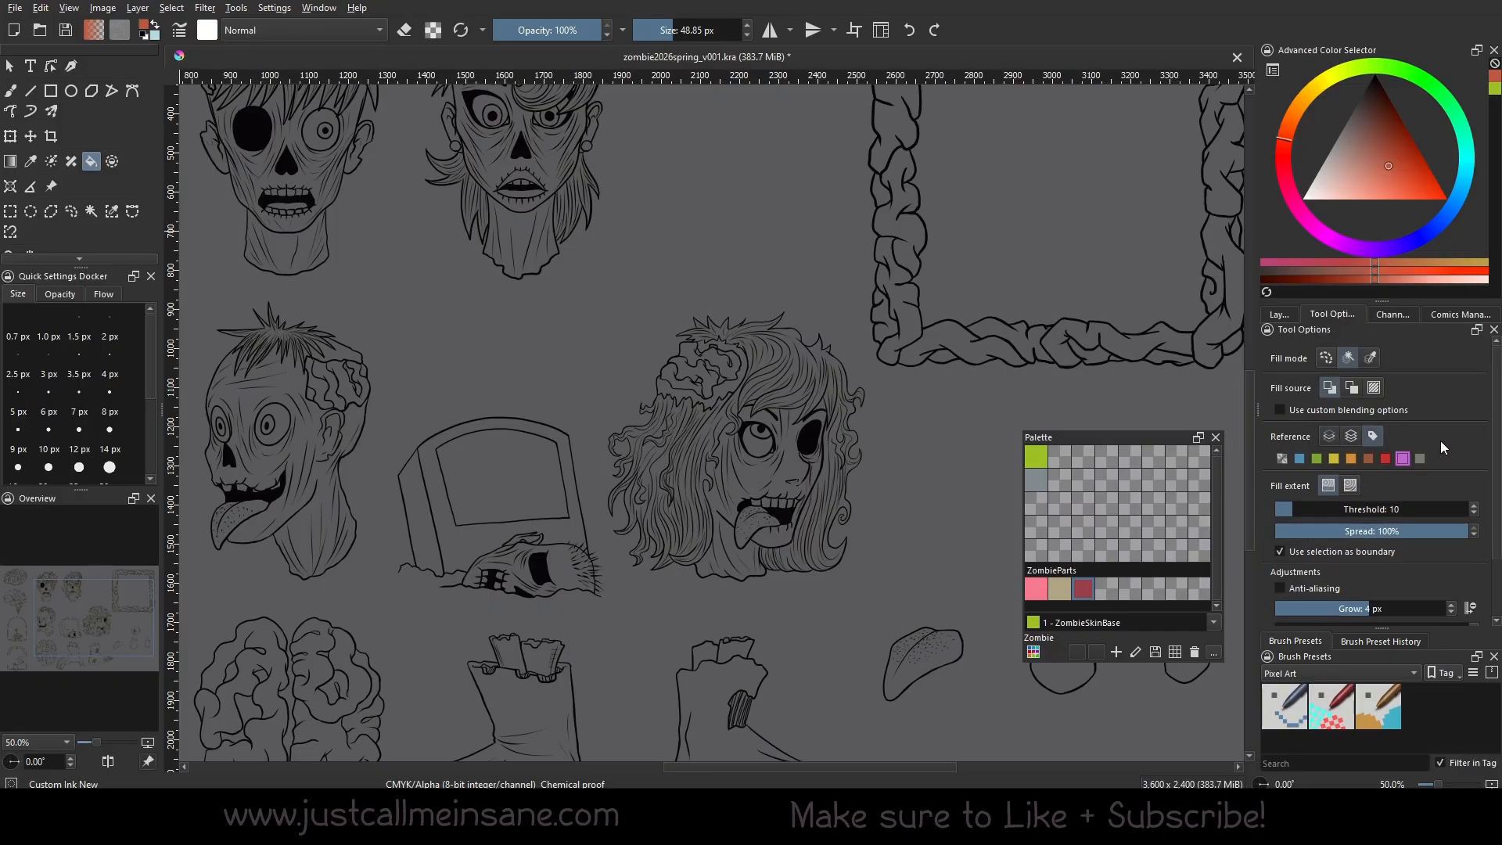
Assign the purple color label to the lineart layer.
click(1288, 316)
right_click(1382, 402)
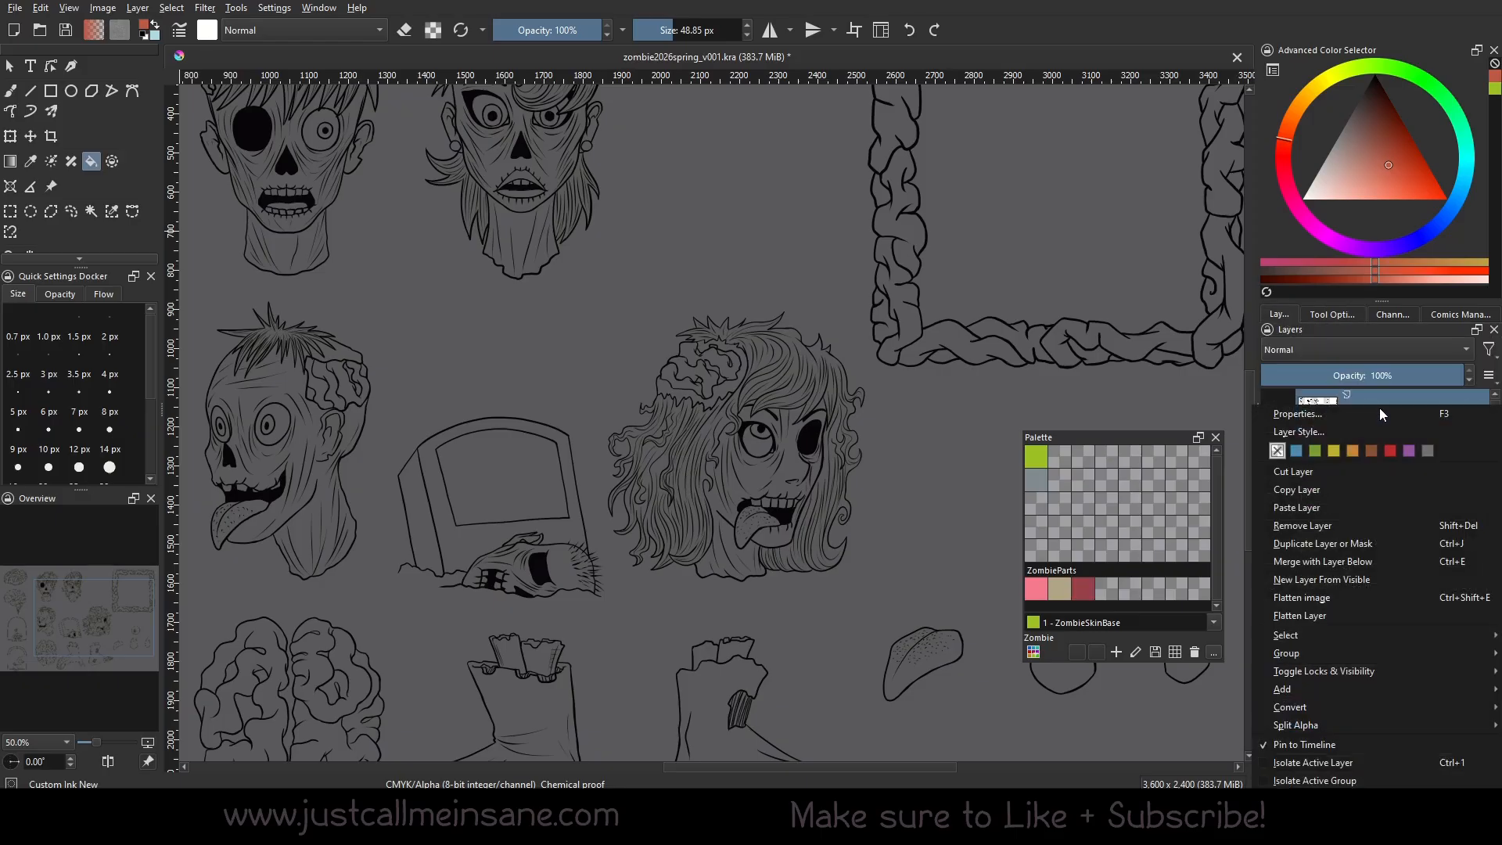
click(1409, 451)
click(1276, 450)
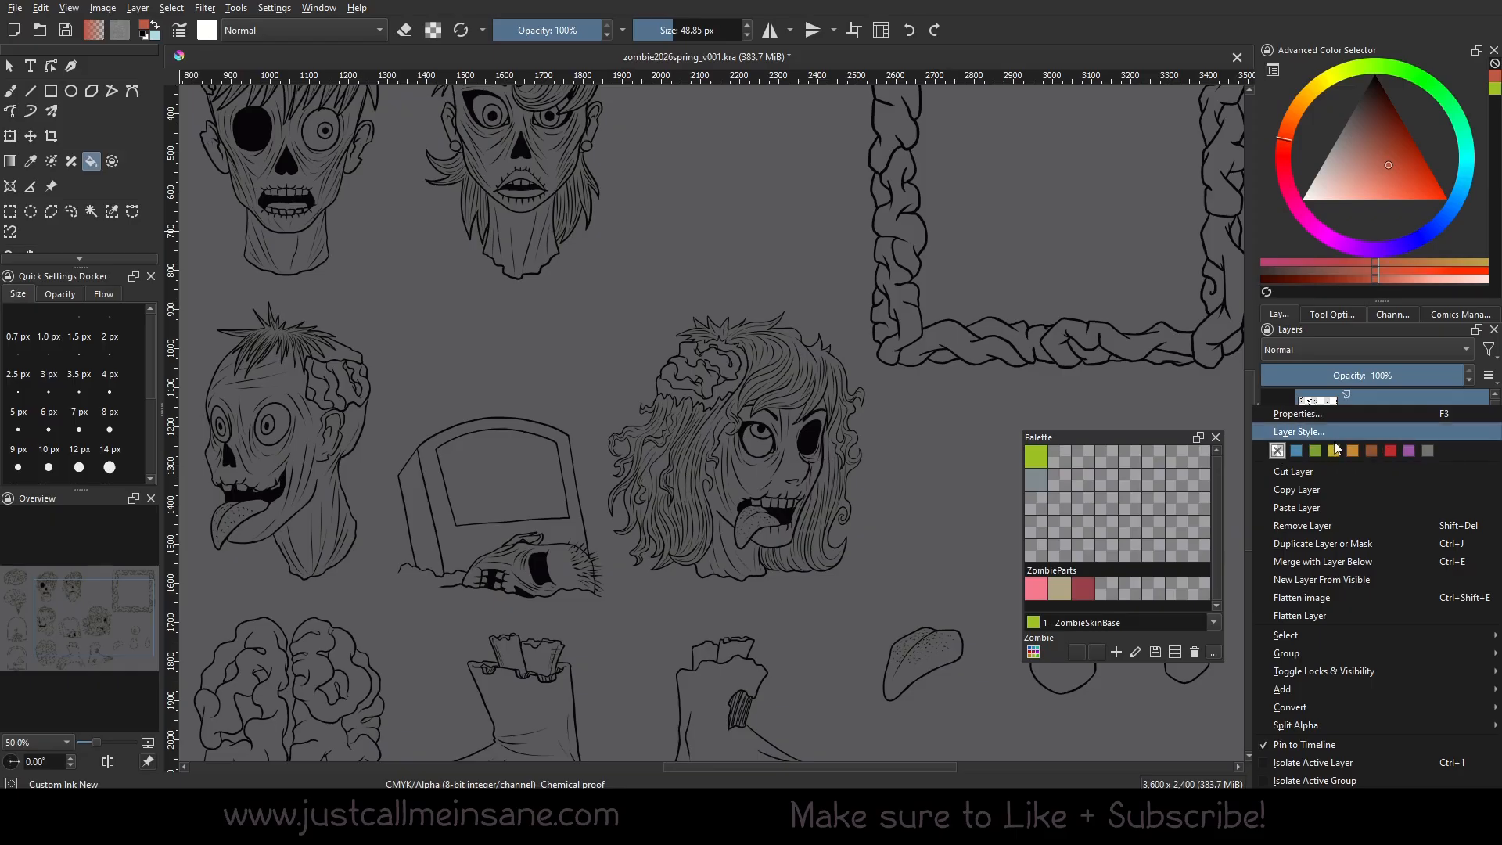
click(1408, 452)
Try filling the curly-haired zombie's face with orange-red on the lineart layer, and undo the fill.
click(1354, 311)
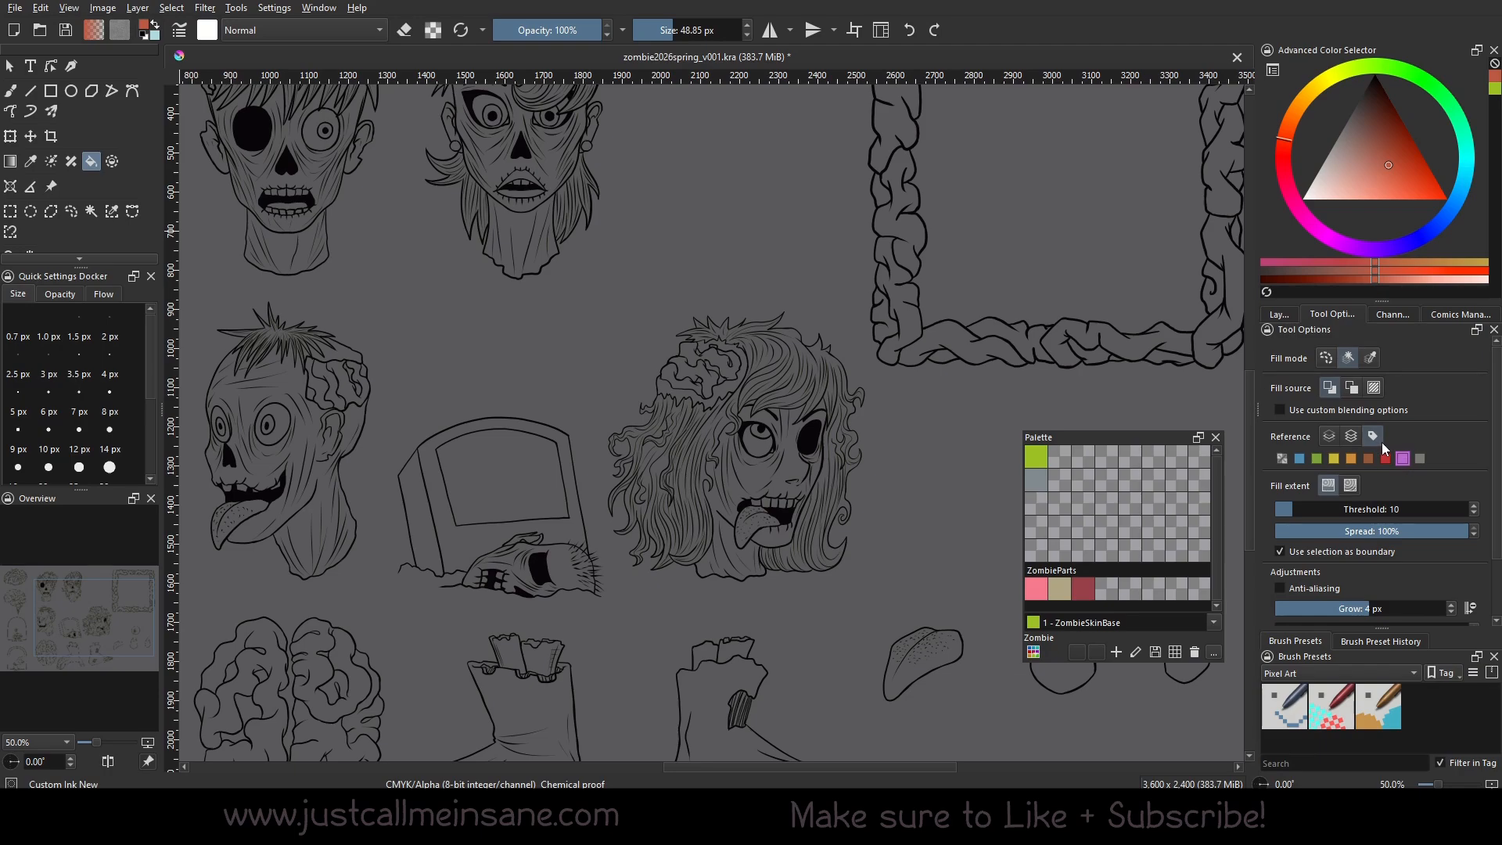
click(769, 482)
click(798, 464)
key(ctrl+z)
Fill the curly-haired zombie's face with orange-red on the color layer, and undo that fill.
click(1280, 313)
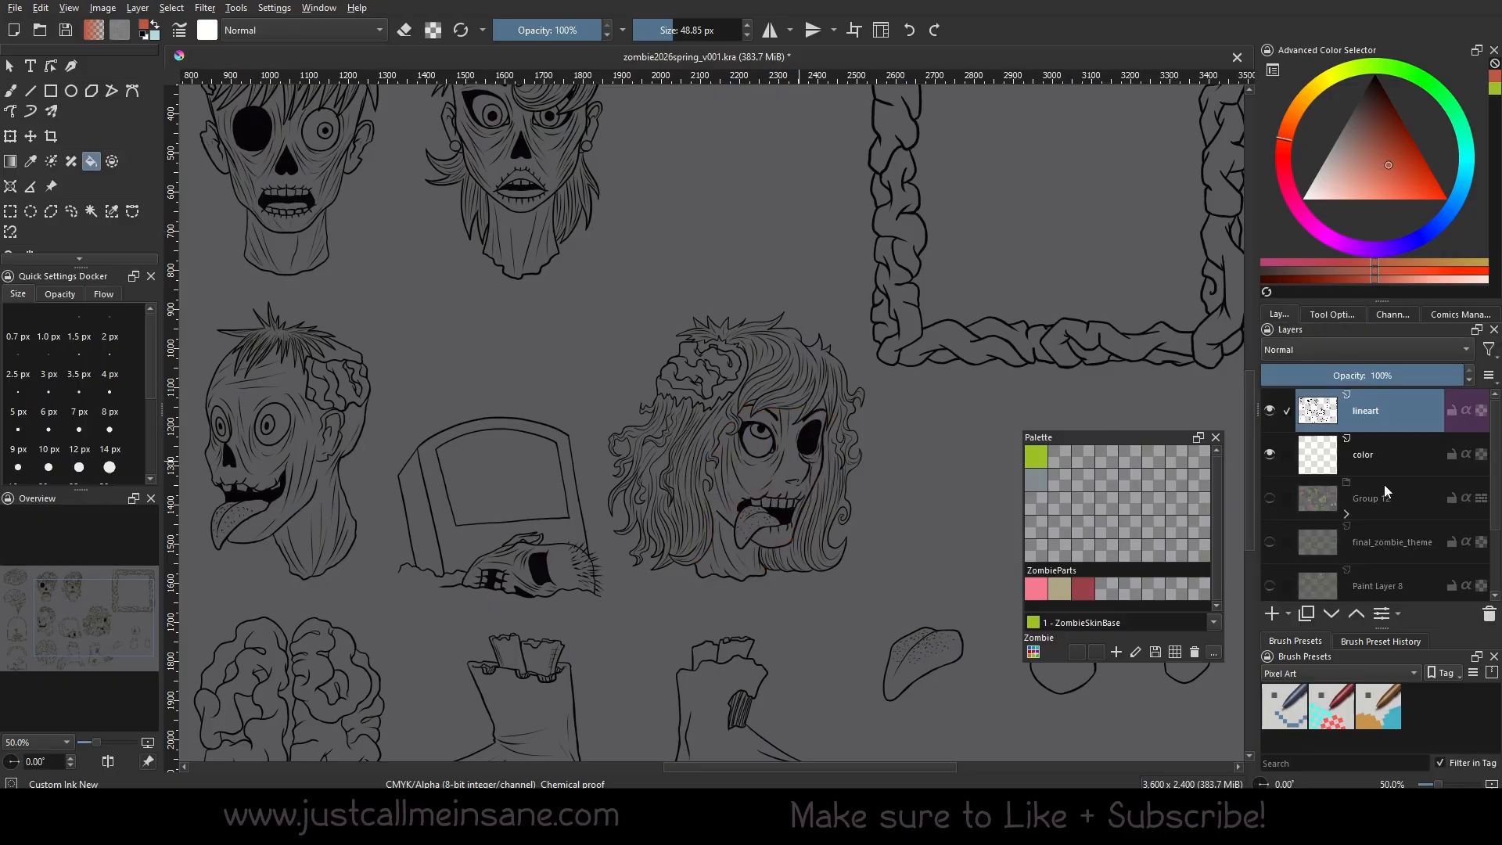
click(1393, 455)
click(749, 468)
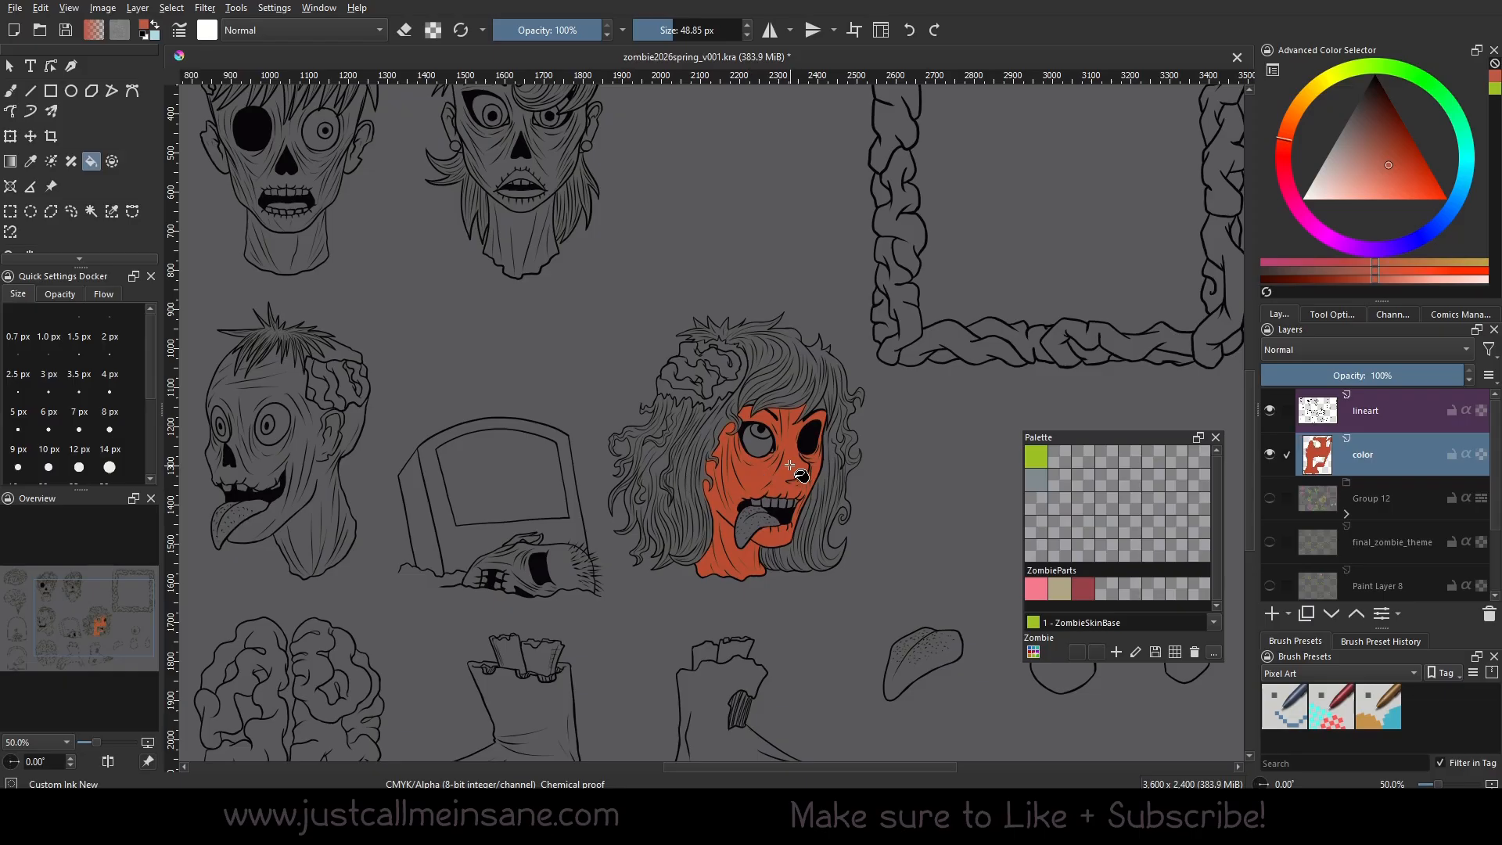
key(ctrl+z)
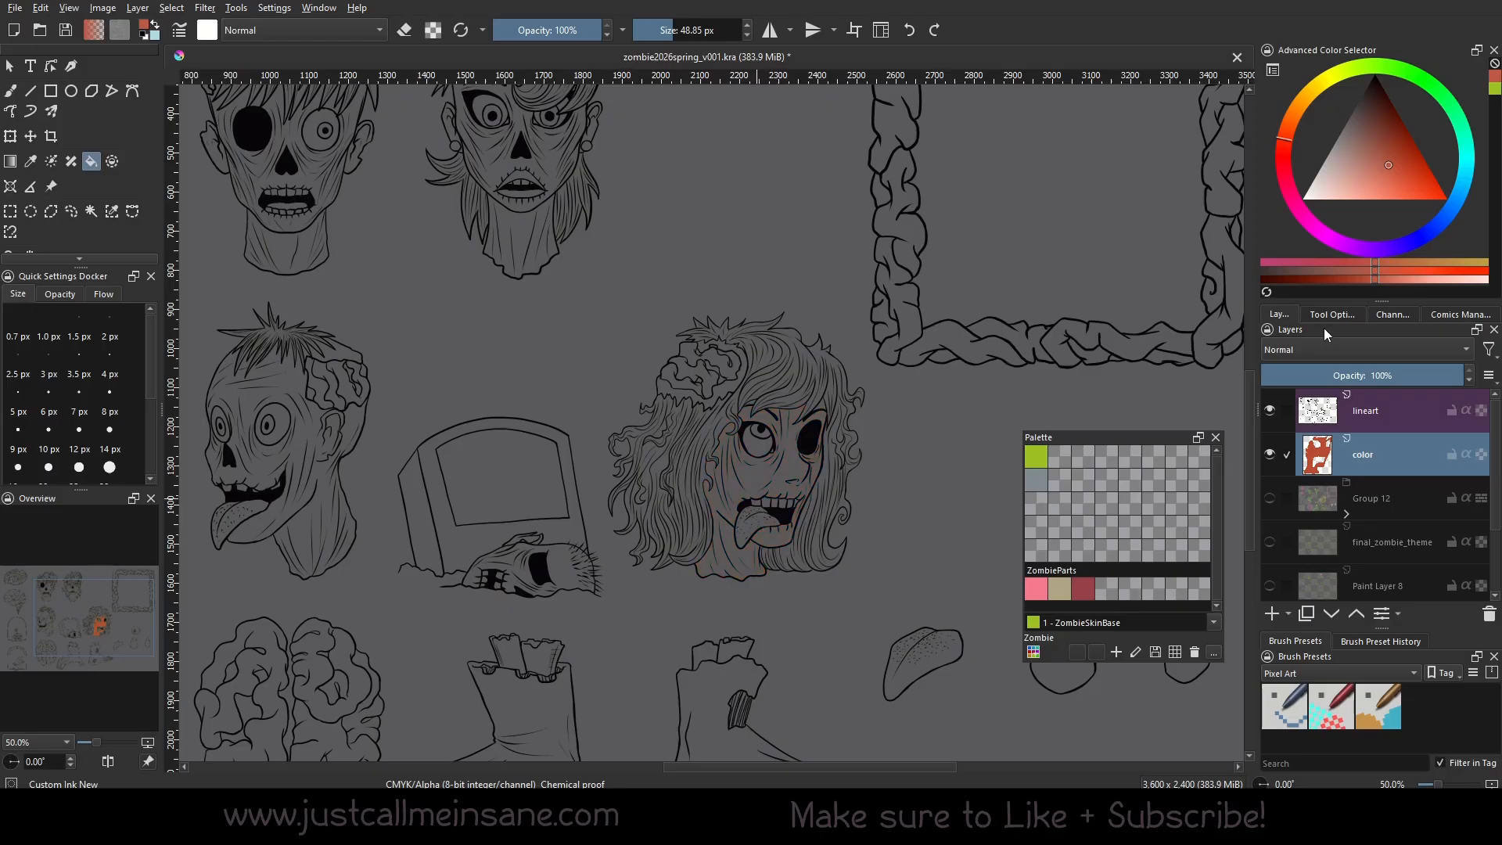
Set the Fill tool's reference to all layers and clear the purple color label from the lineart layer.
click(1332, 314)
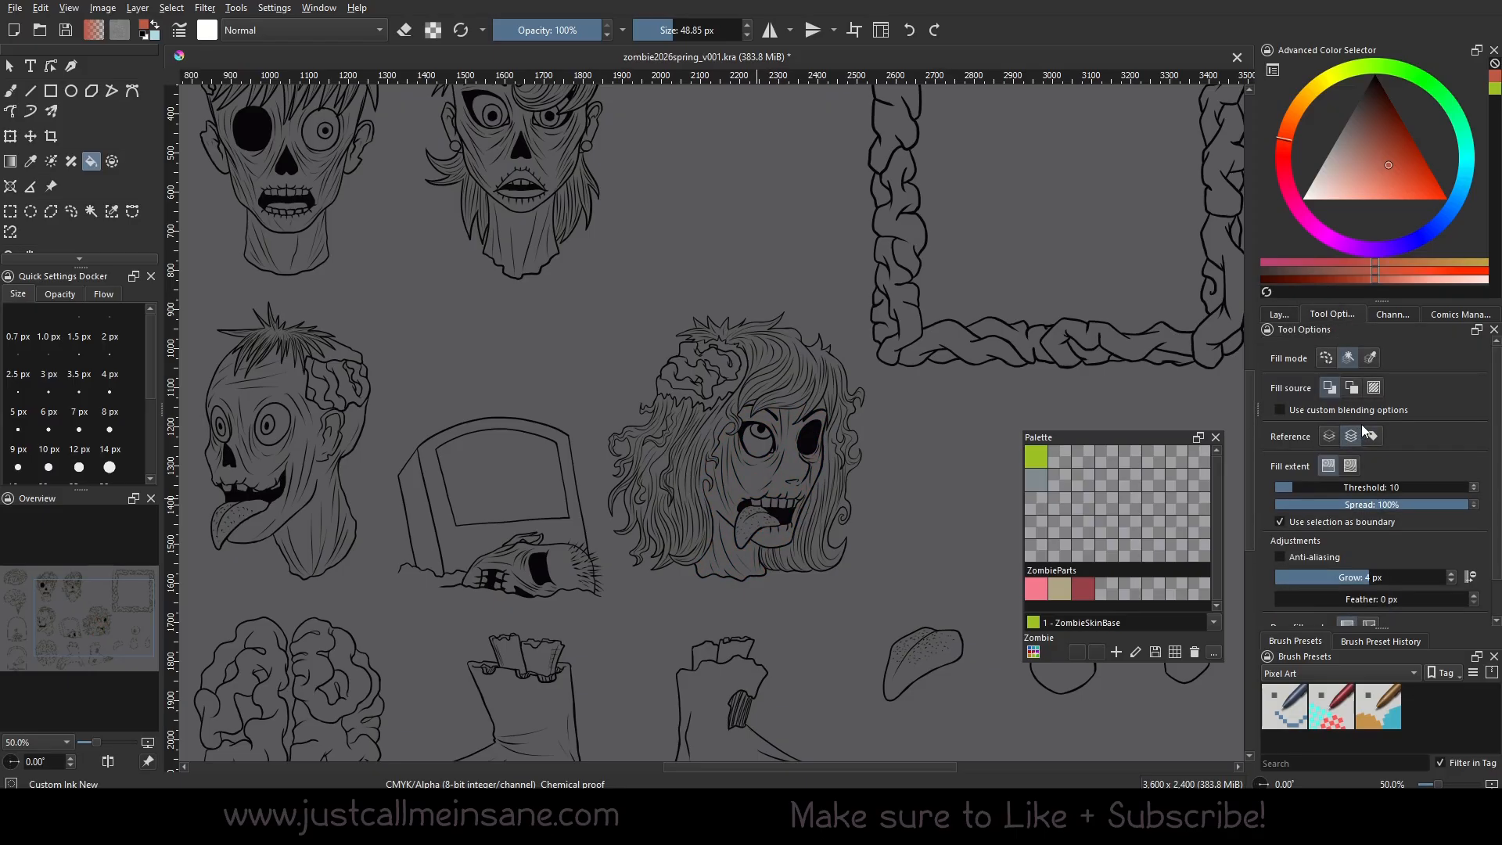
click(1279, 315)
right_click(1388, 406)
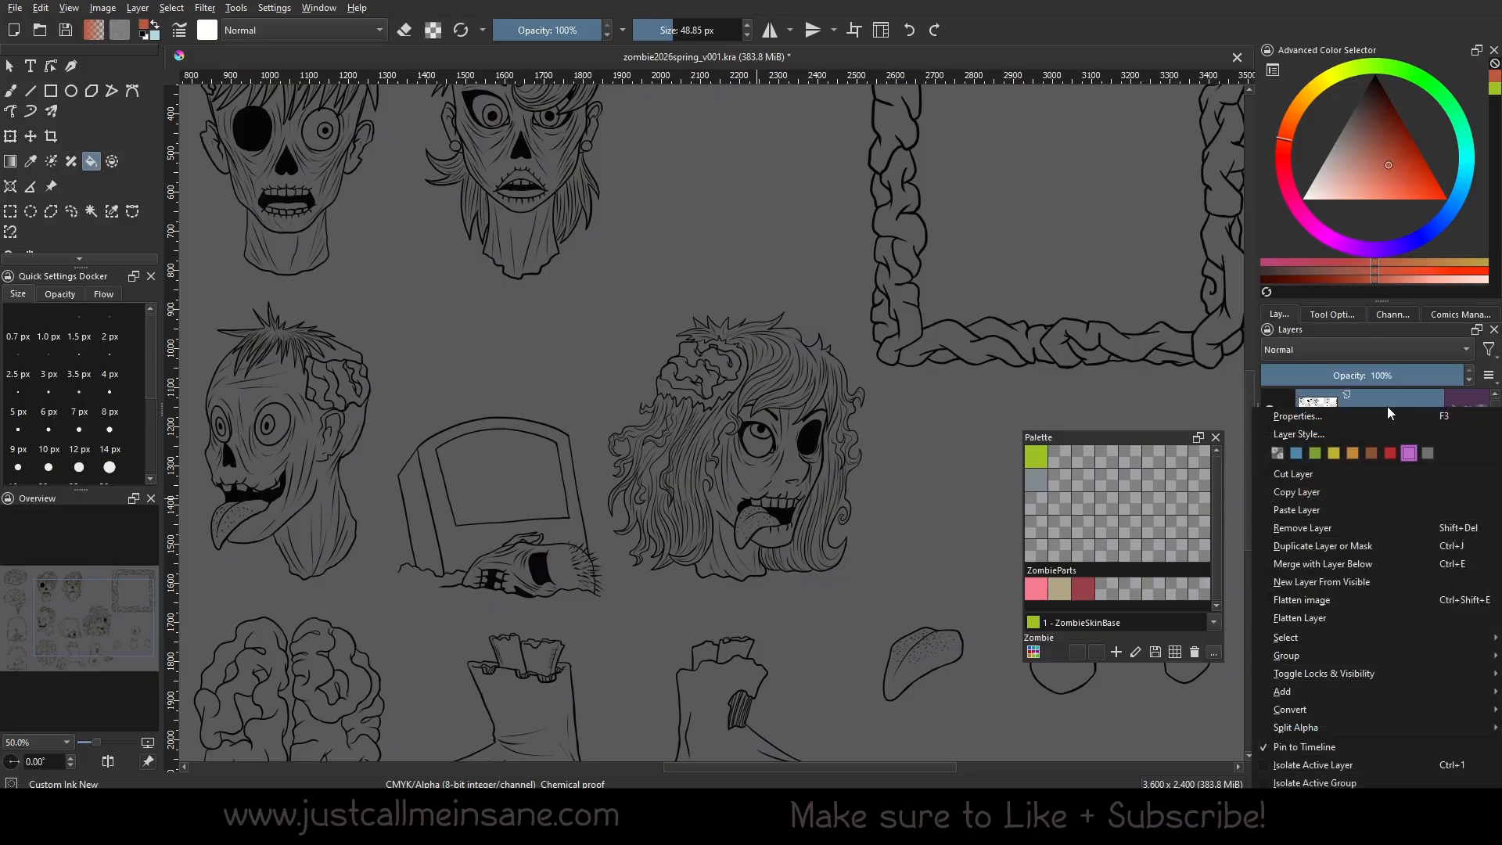
click(1356, 316)
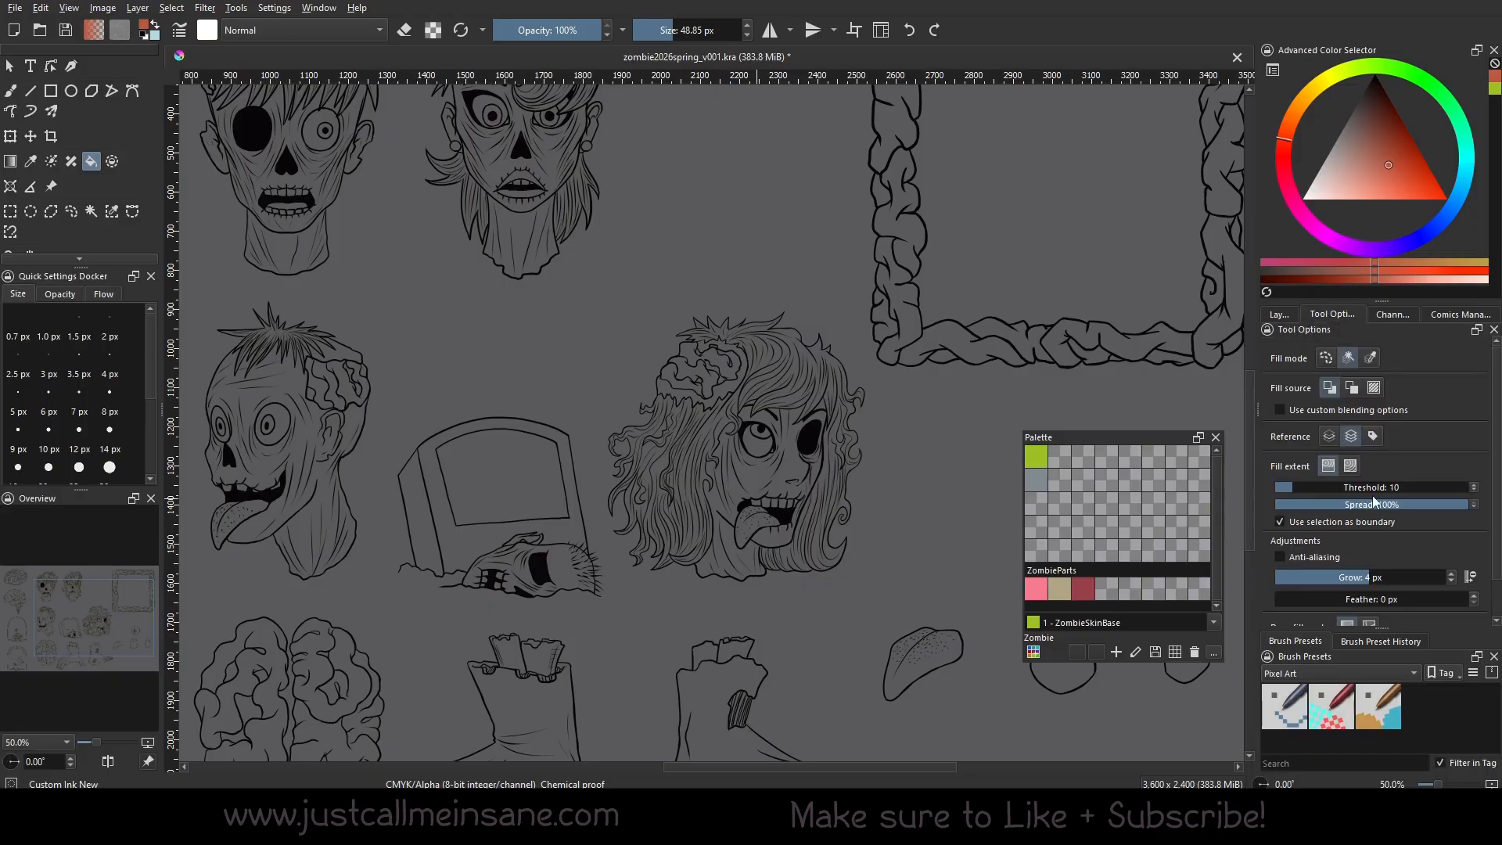
scroll(1471, 446, down, 1)
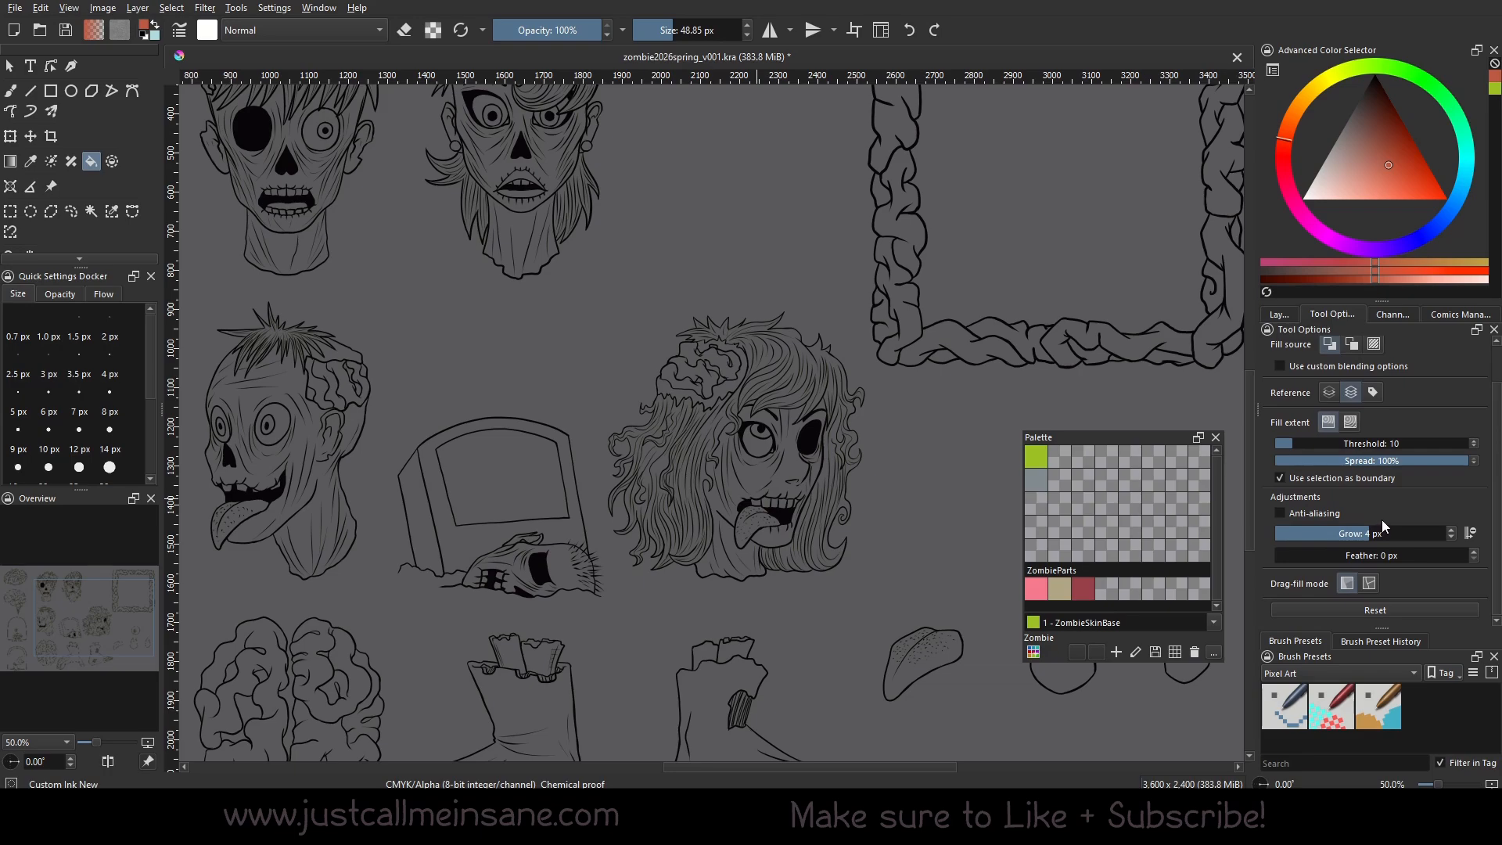
Fill the curly-haired zombie's face and neck with ZombieSkinBase green on the color layer, and undo the fill.
drag(96, 742, 105, 741)
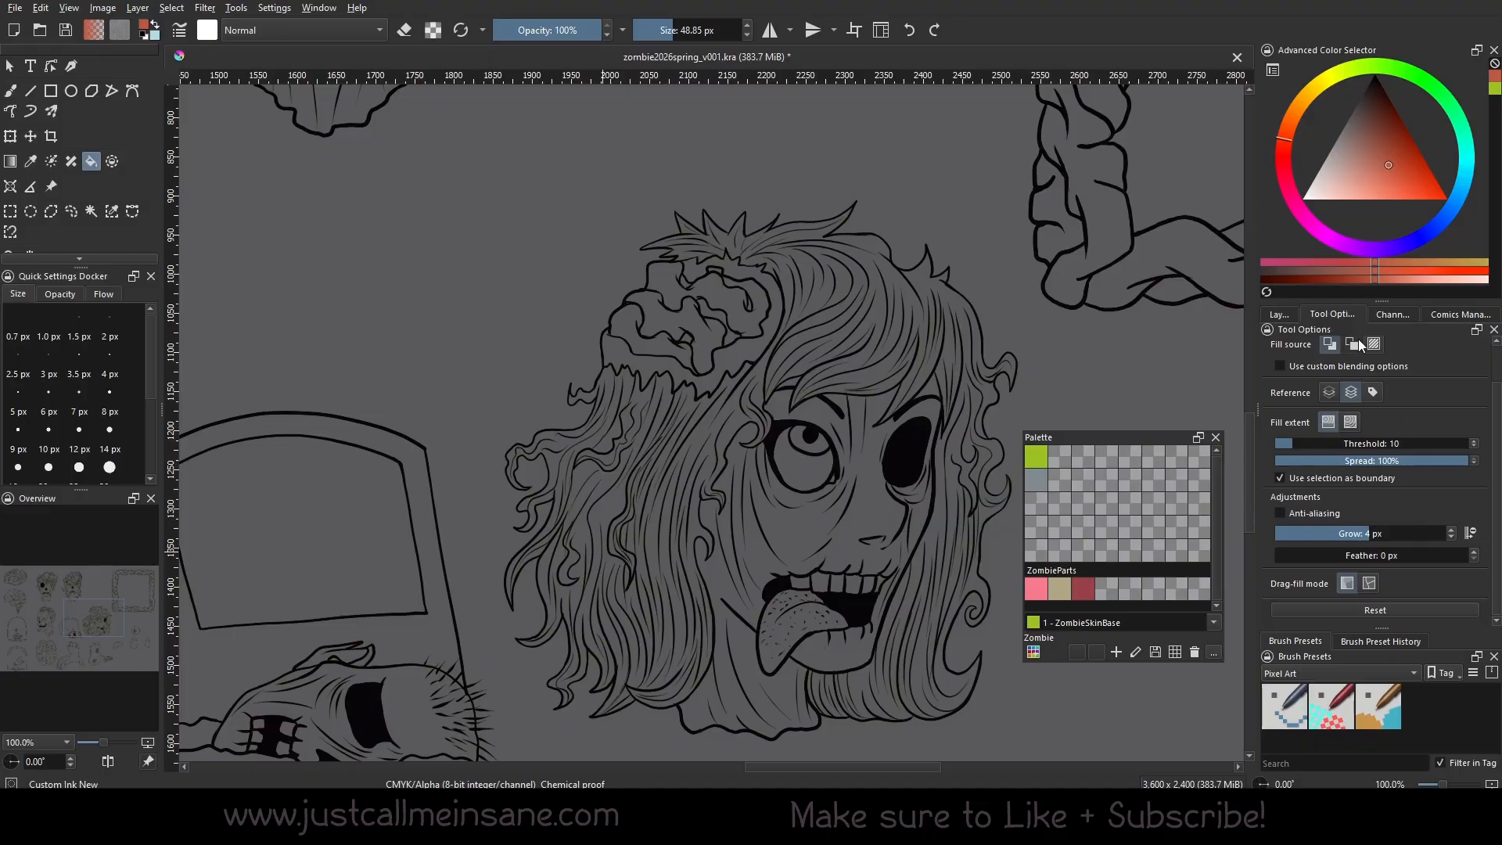
drag(860, 519, 824, 481)
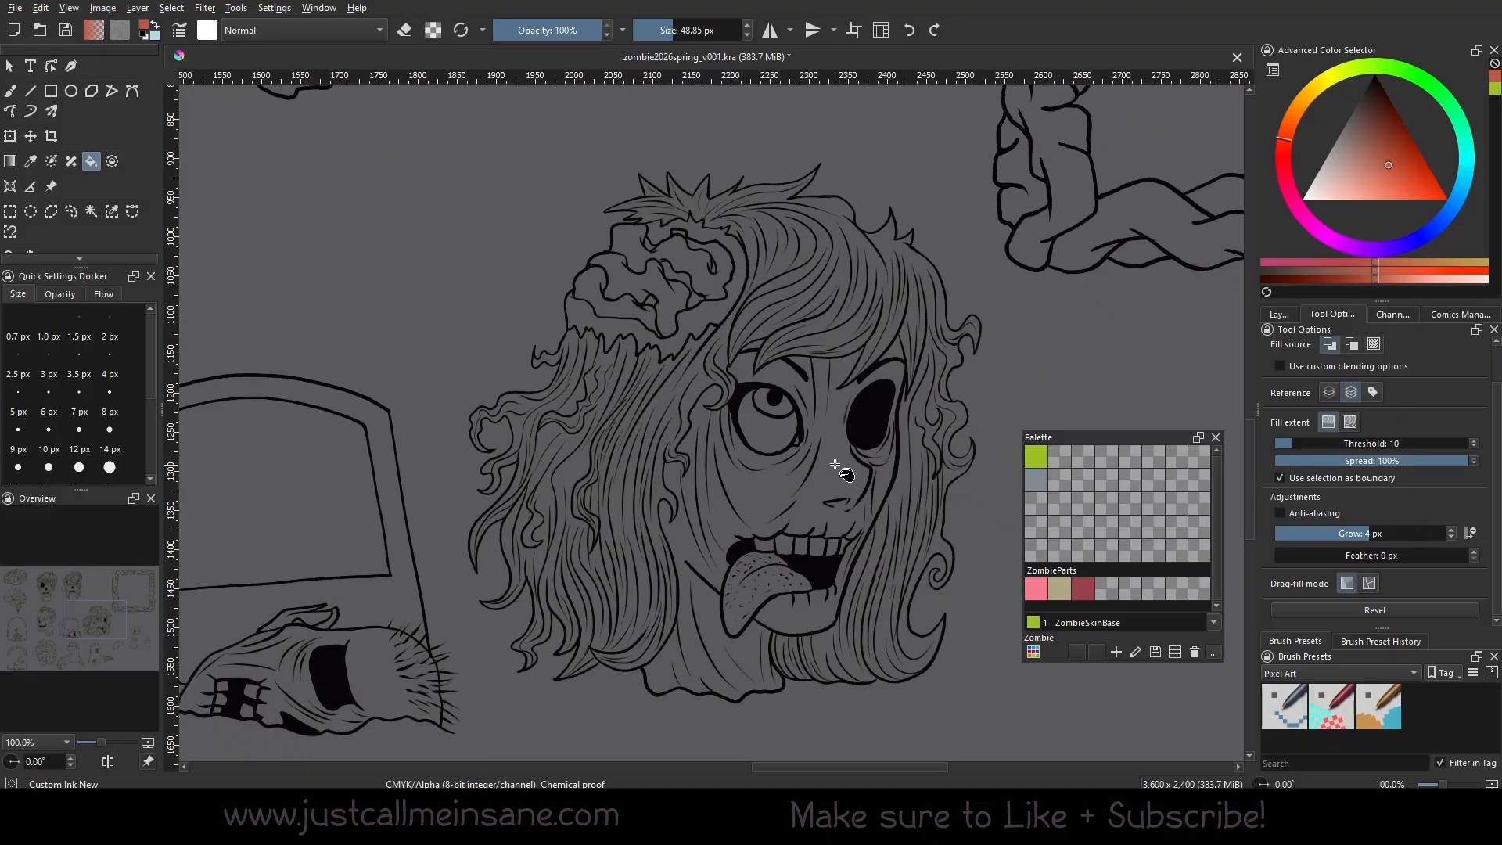
click(1279, 314)
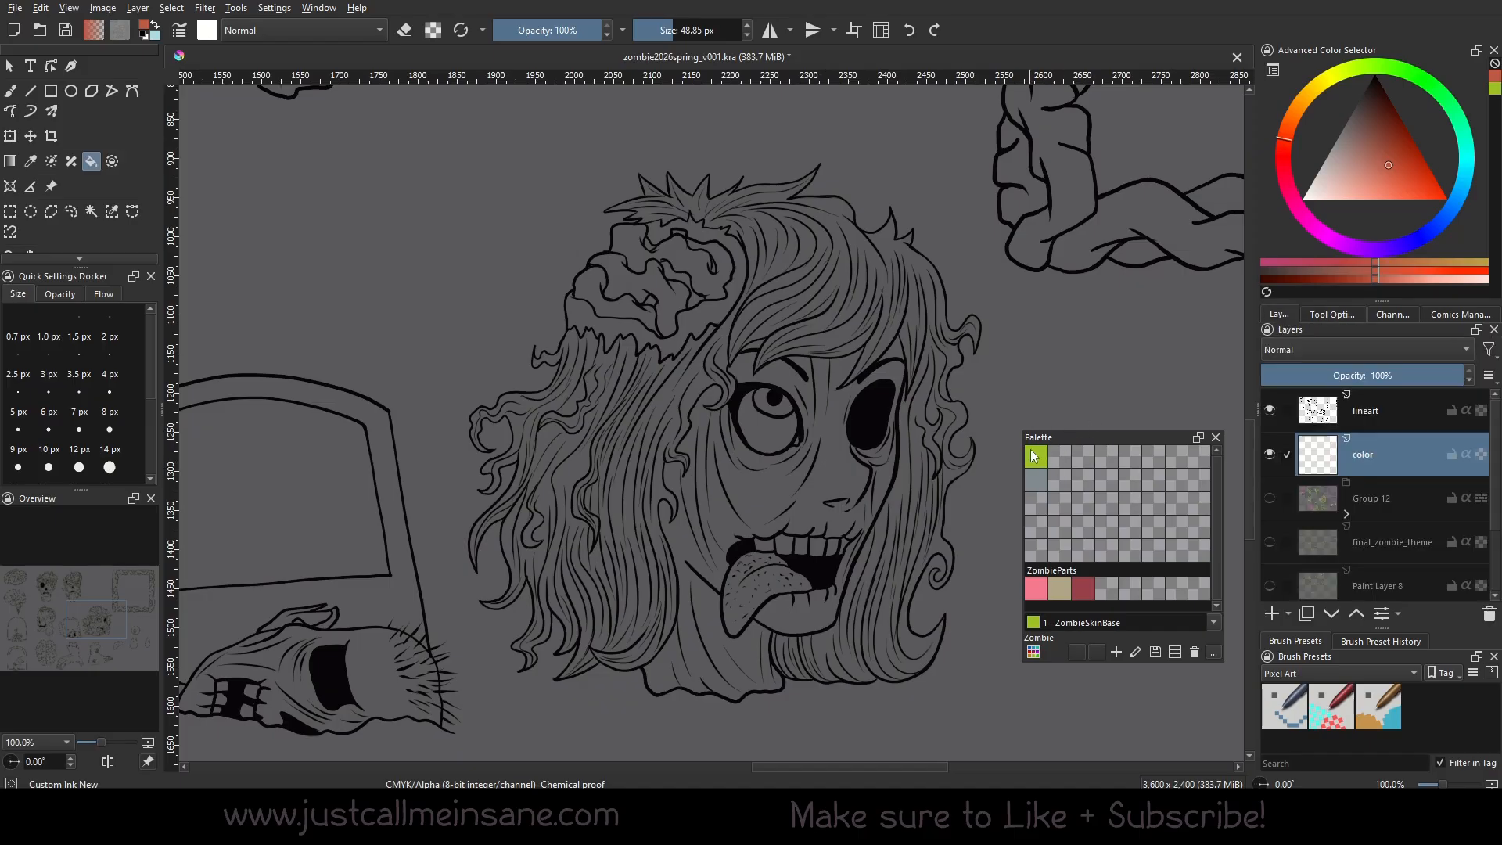
click(1040, 455)
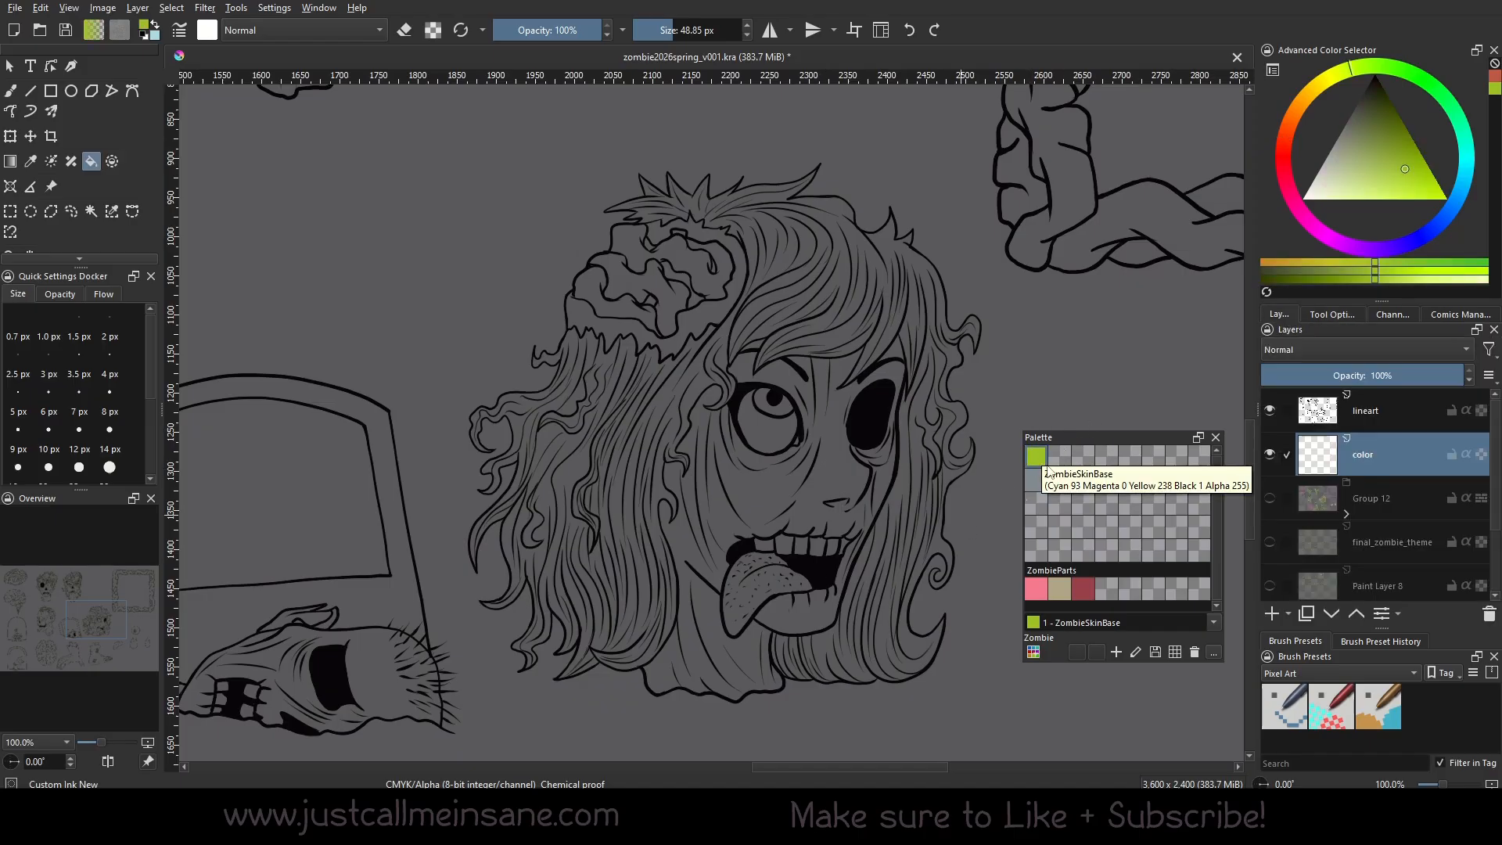
click(843, 473)
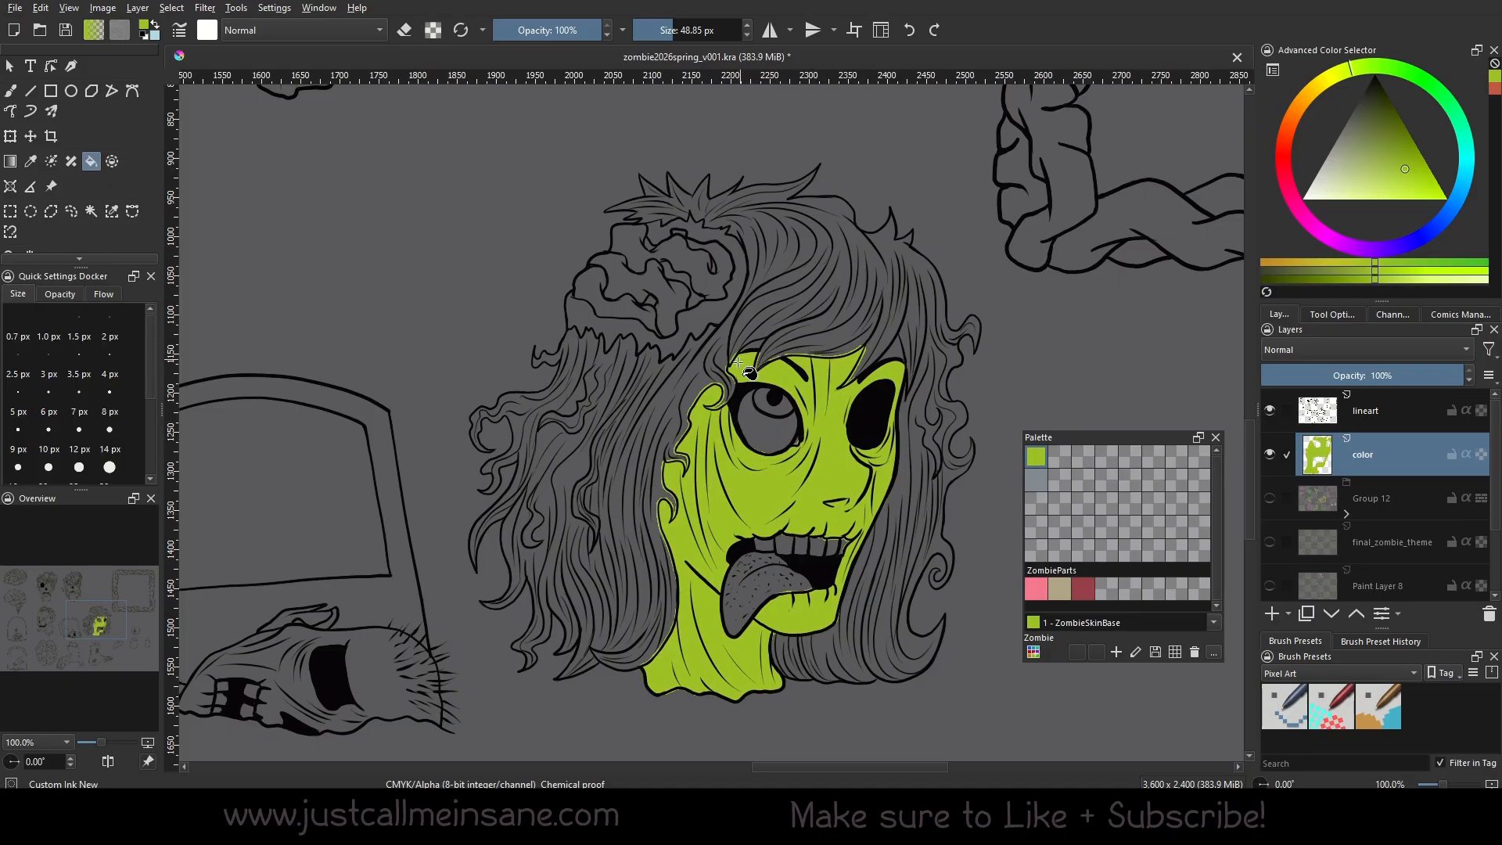
click(1329, 316)
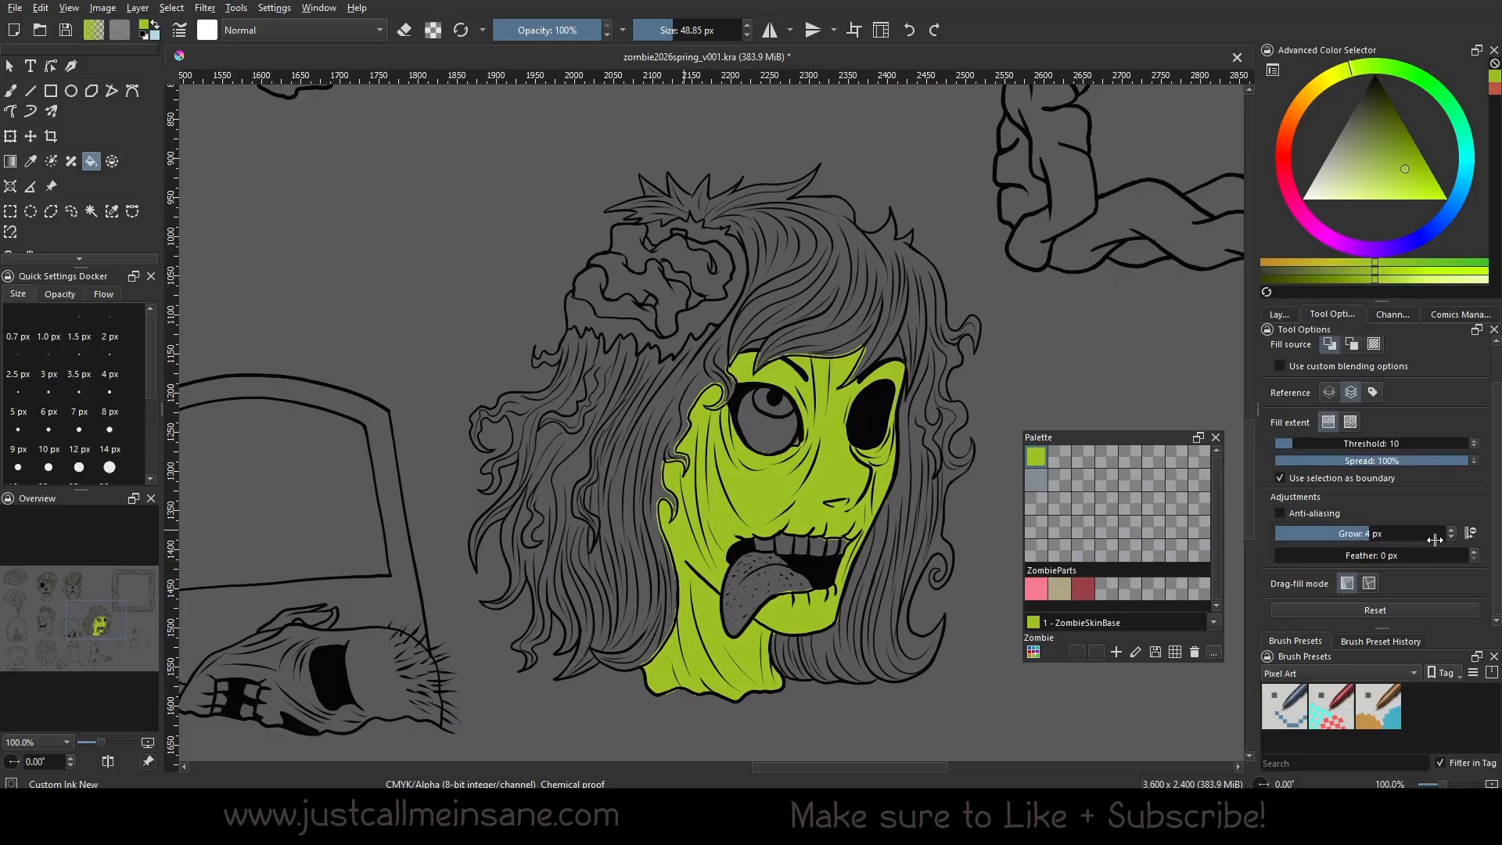
key(ctrl+z)
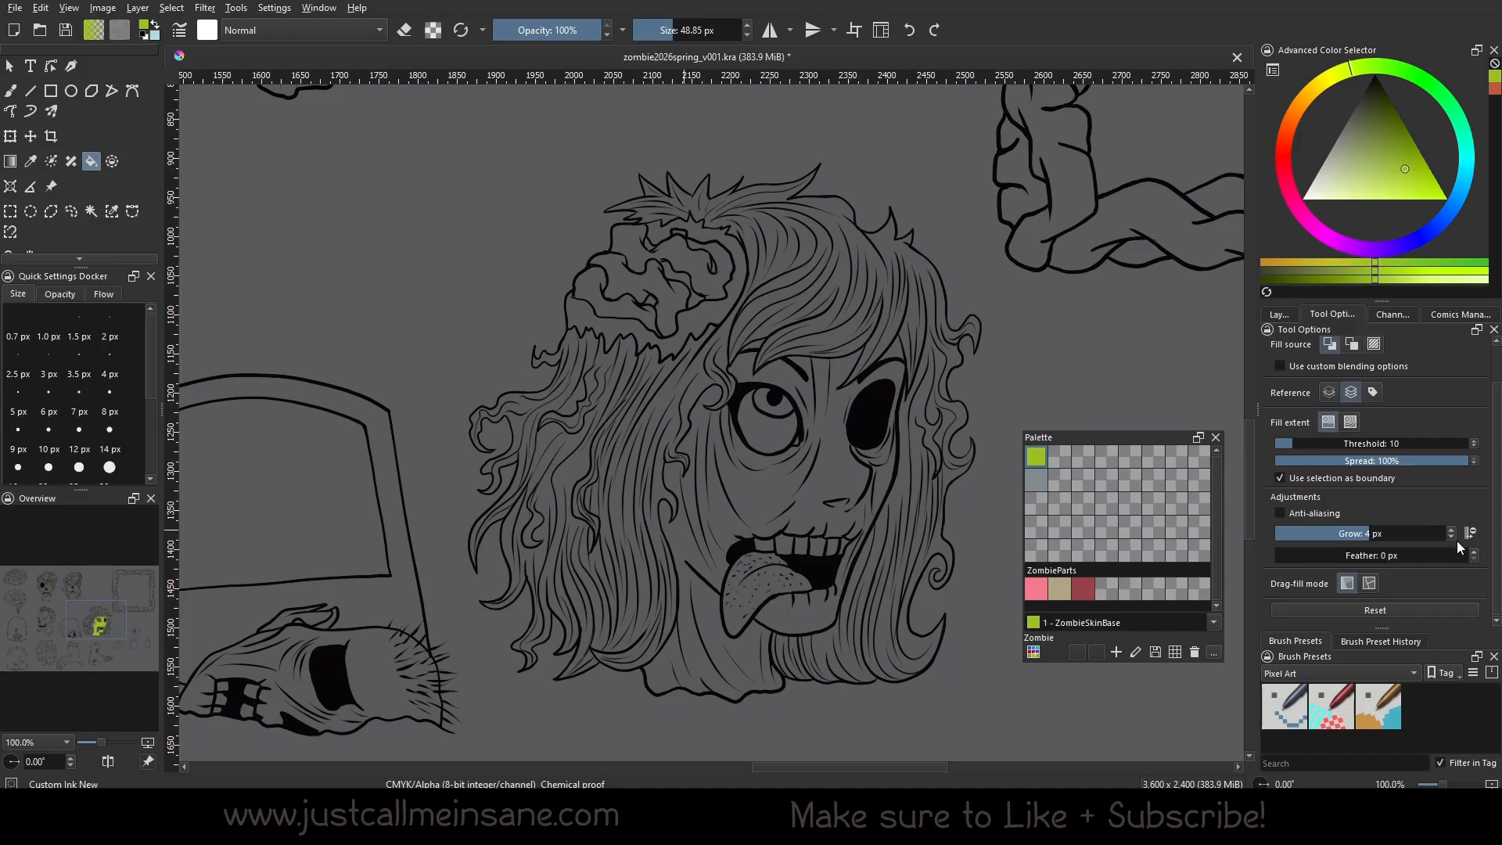
Set the Fill tool's Grow to 0 px, try filling the zombie's face and neck with ZombieSkinBase green, and undo the fill.
click(1450, 538)
click(1450, 539)
click(1450, 539)
click(1453, 538)
click(829, 474)
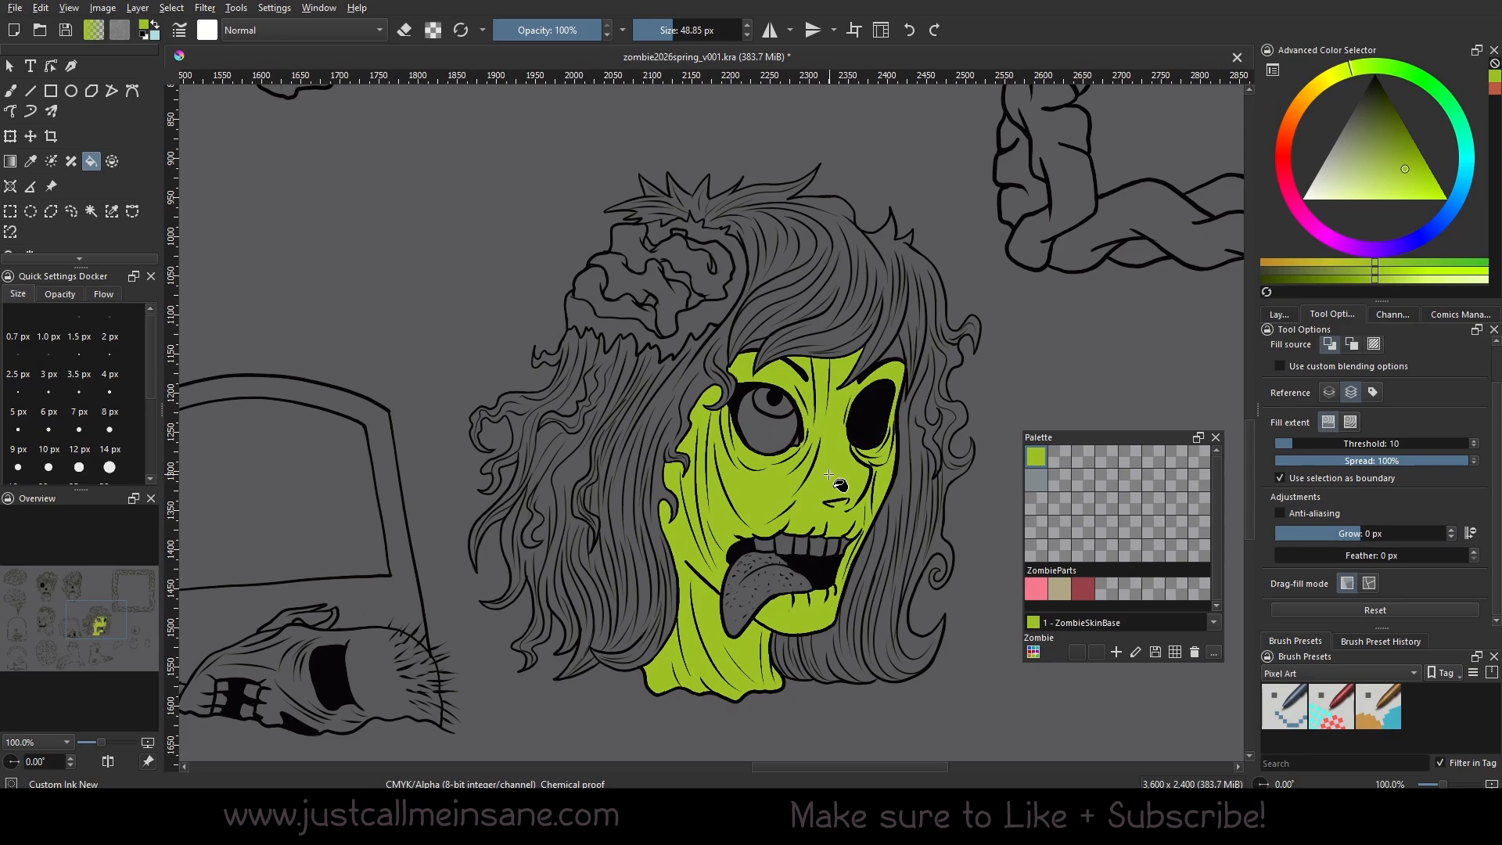
key(ctrl+z)
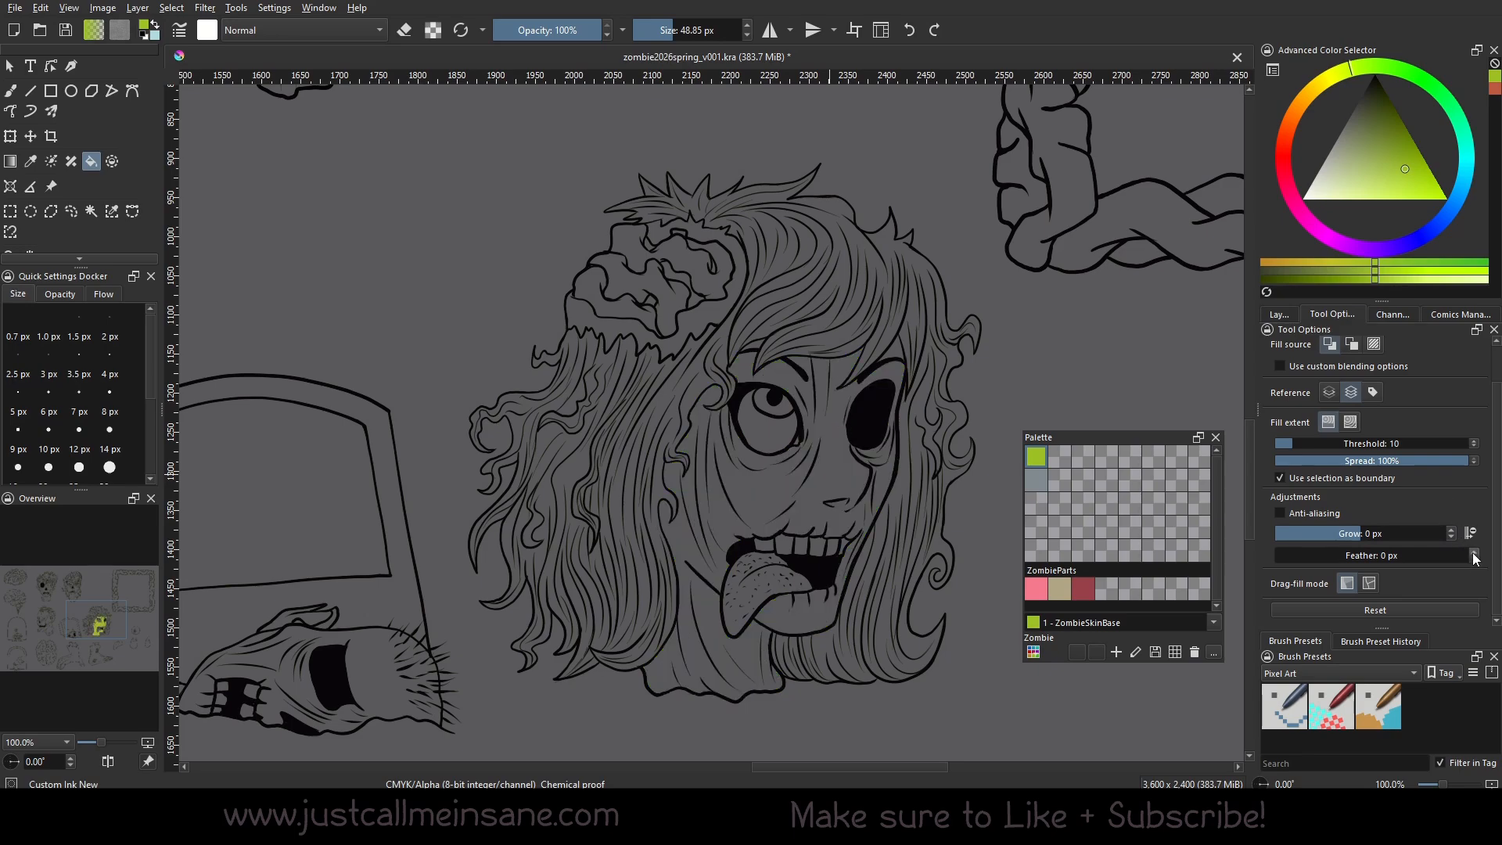
Set the Fill tool's Feather to 4 px and fill the zombie's face and neck with ZombieSkinBase green.
click(1474, 552)
click(1474, 552)
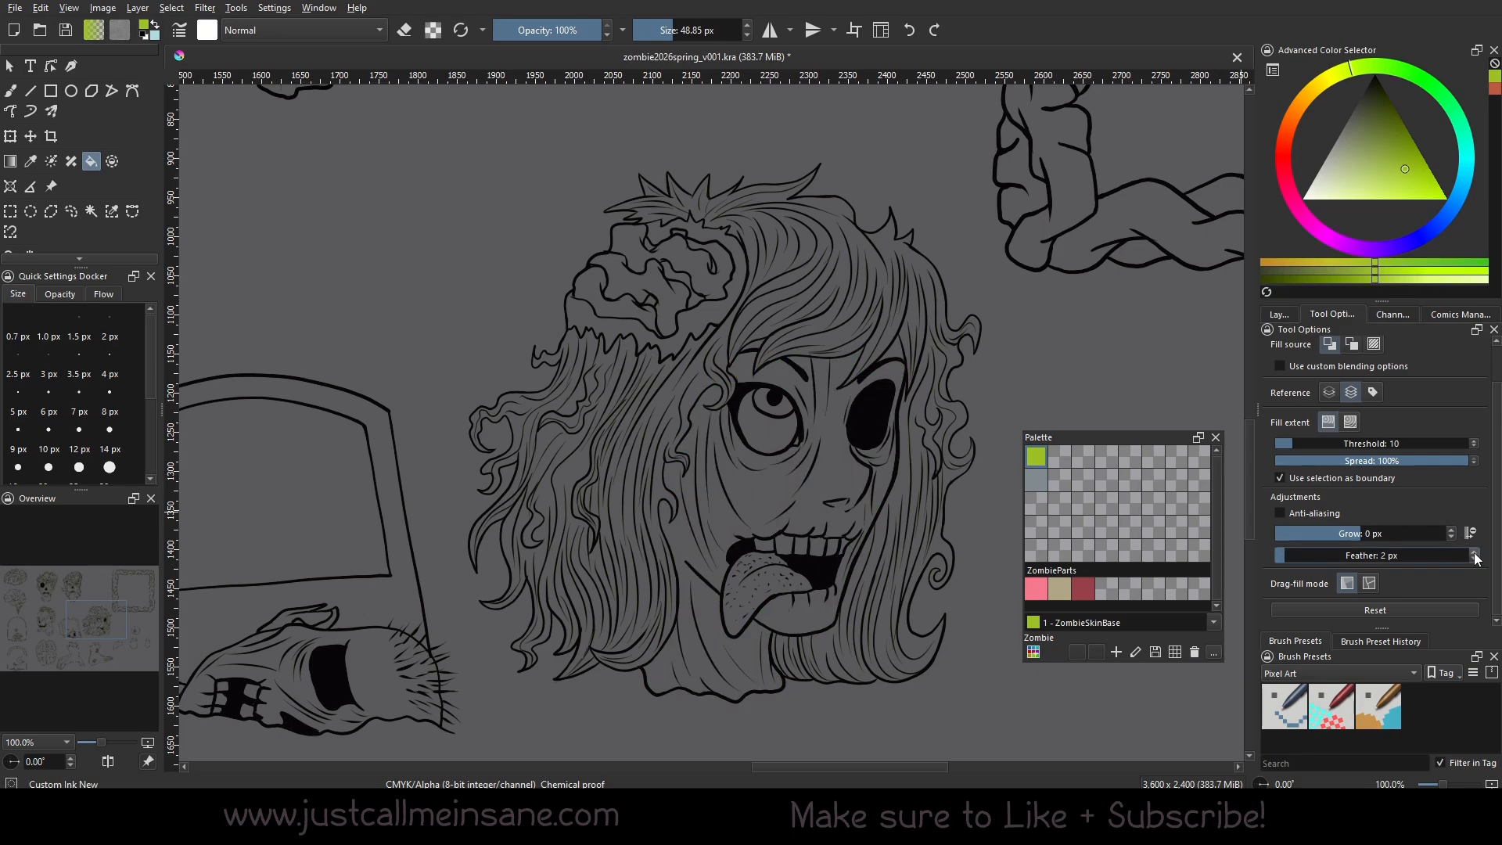
click(1474, 551)
click(1474, 551)
click(834, 482)
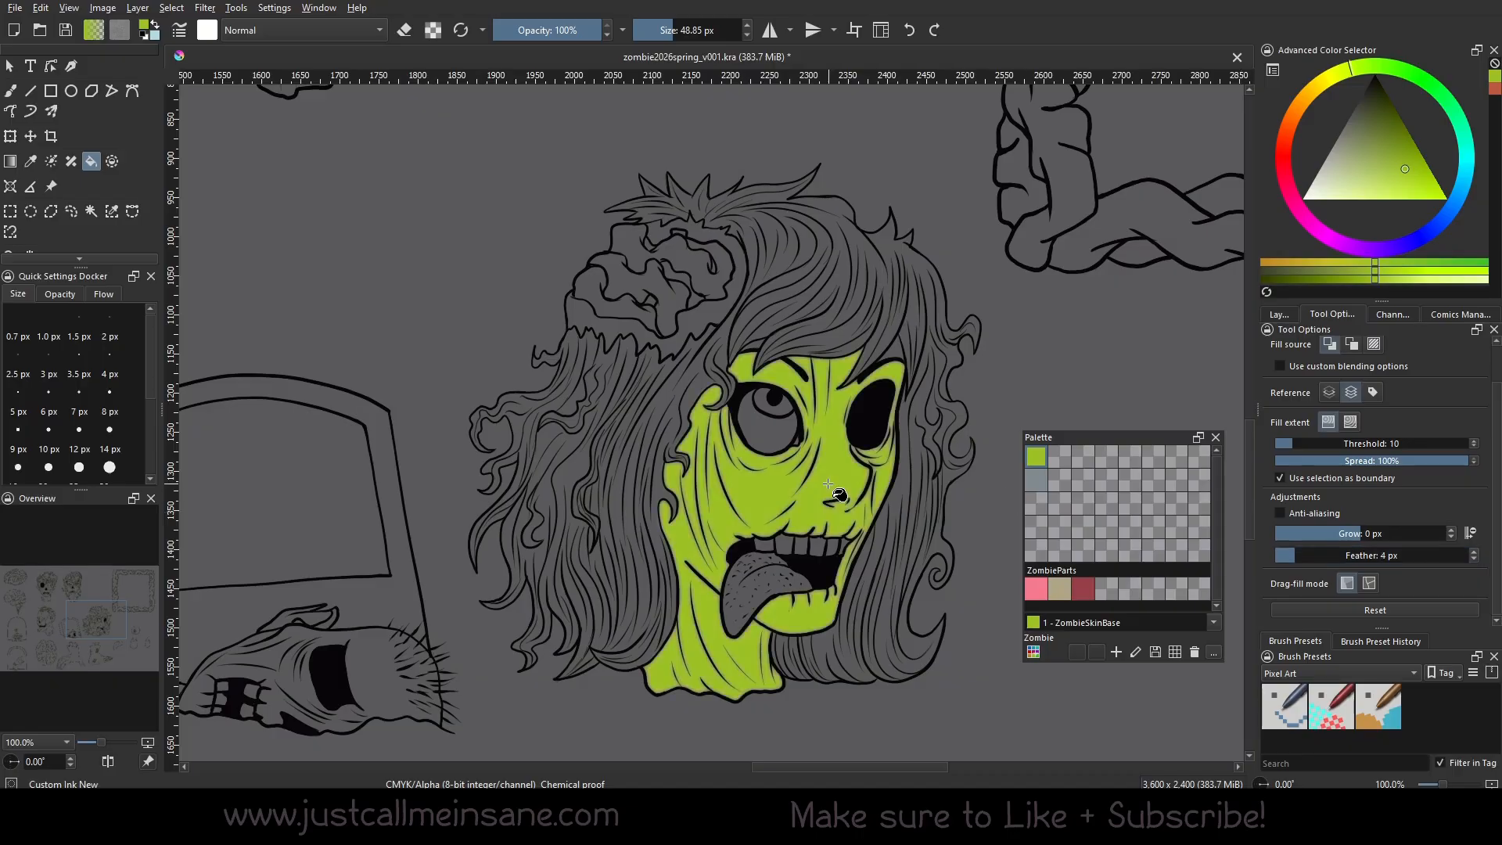
drag(828, 483, 818, 453)
click(114, 741)
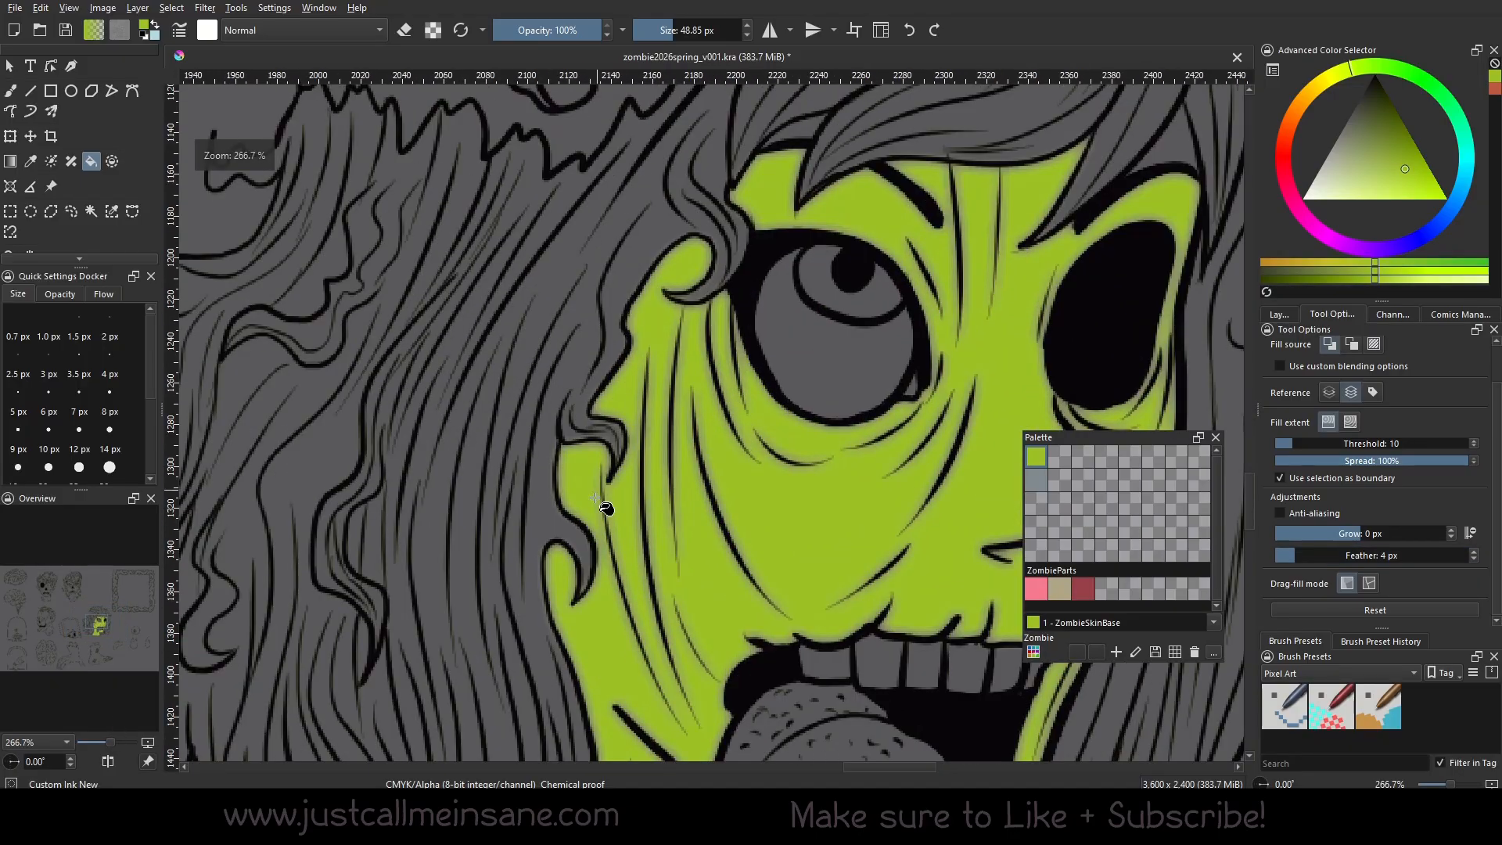
drag(831, 567, 766, 511)
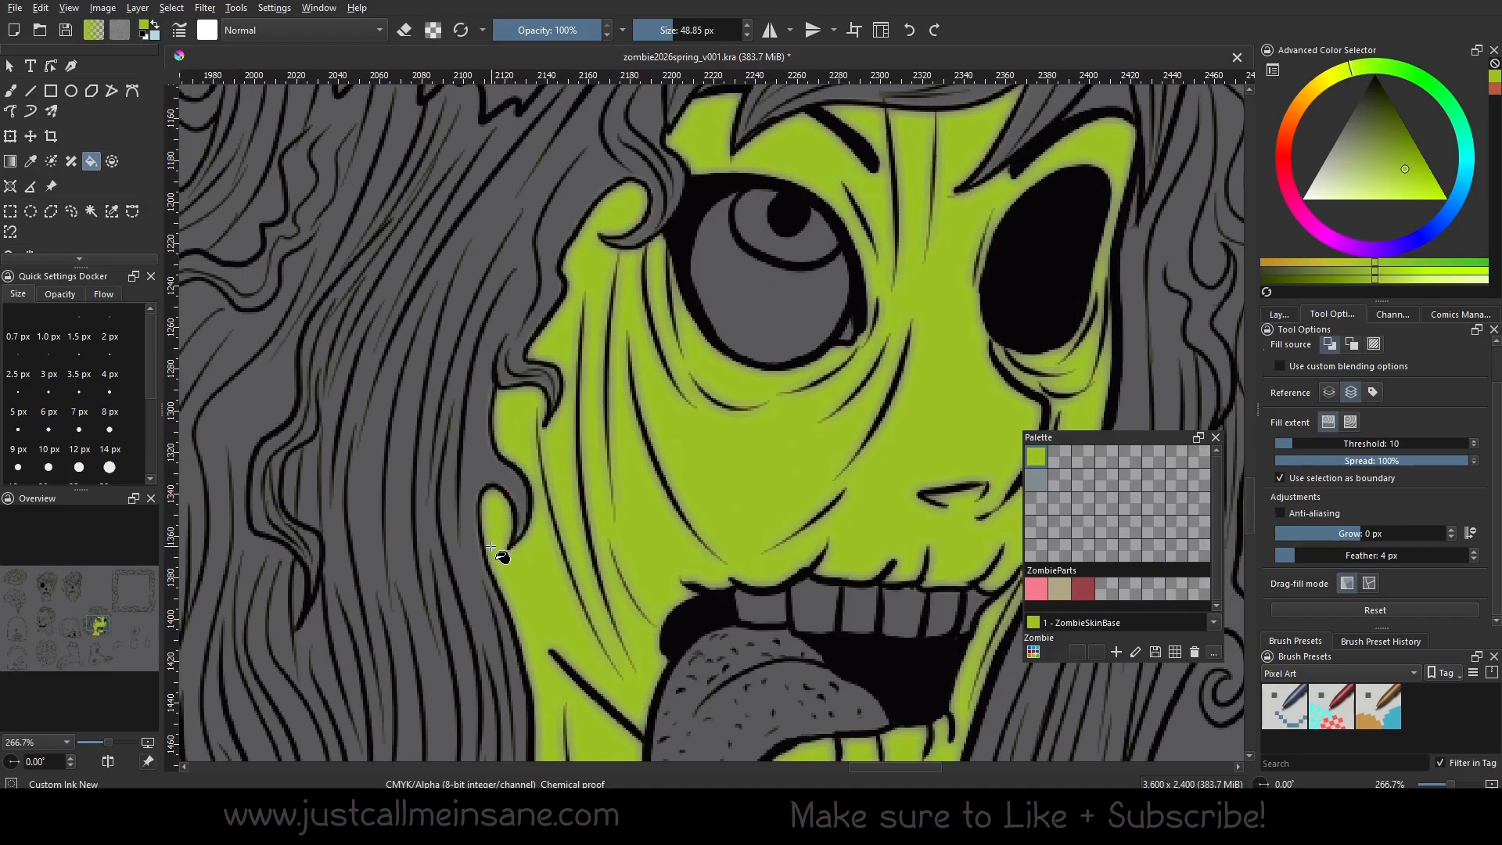
Reduce the brush to about 14 px and paint green over the soft fill edge beside the zombie's ear and cheek.
key(b)
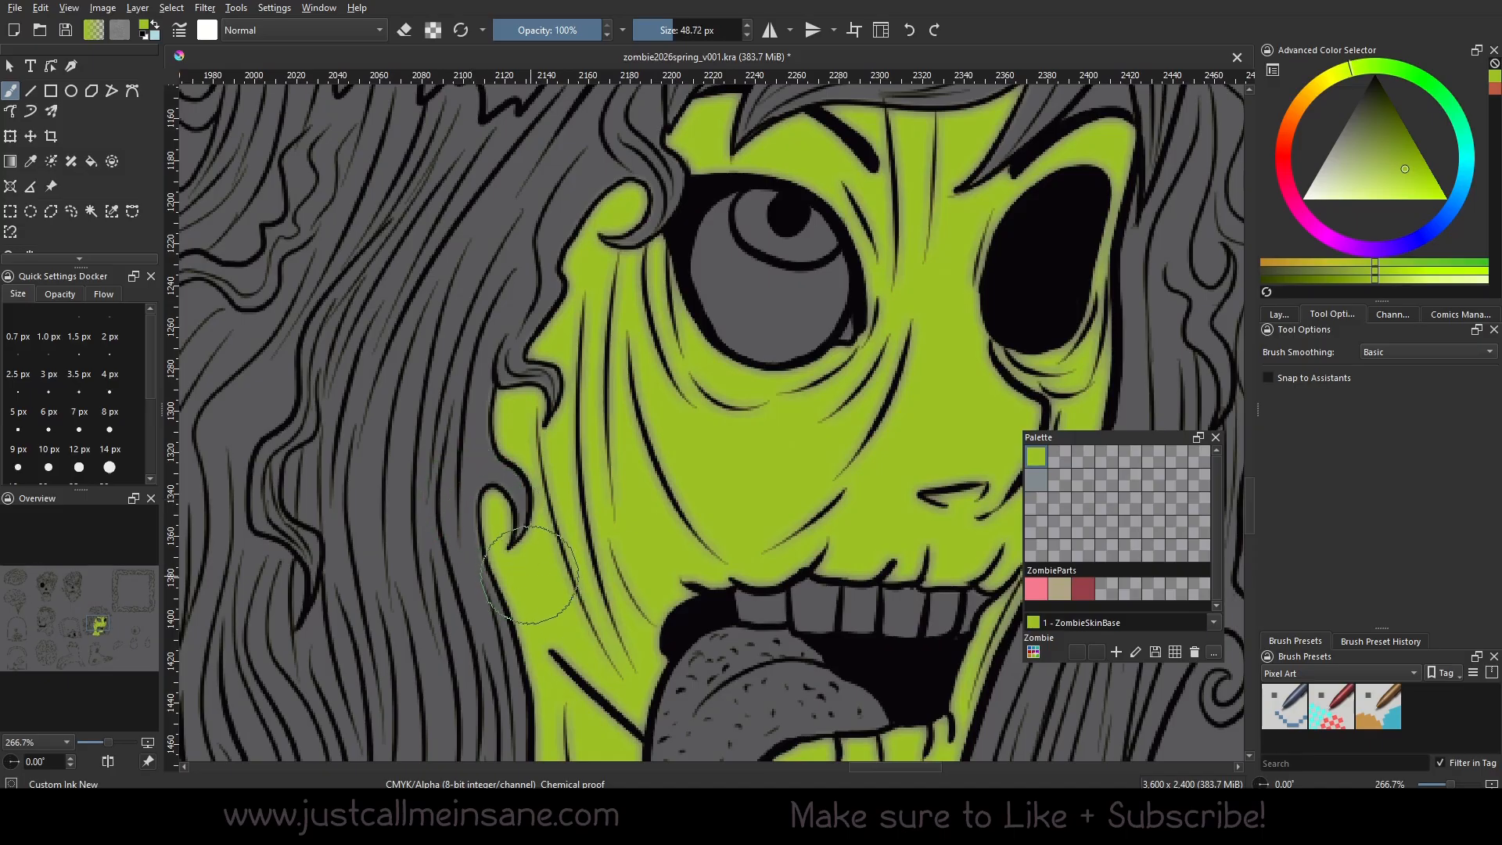
drag(530, 575, 439, 576)
mouse_move(546, 514)
mouse_down()
mouse_move(572, 602)
mouse_move(564, 532)
mouse_up()
drag(558, 474, 577, 475)
mouse_move(552, 455)
mouse_down()
mouse_move(564, 544)
mouse_move(542, 500)
mouse_move(632, 695)
mouse_move(587, 513)
mouse_move(589, 327)
mouse_move(579, 338)
mouse_move(623, 670)
mouse_move(622, 260)
mouse_move(623, 601)
mouse_move(626, 329)
mouse_move(677, 500)
mouse_move(710, 544)
mouse_move(628, 518)
mouse_move(665, 569)
mouse_move(728, 584)
mouse_move(675, 576)
mouse_move(616, 707)
mouse_up()
drag(673, 507, 684, 467)
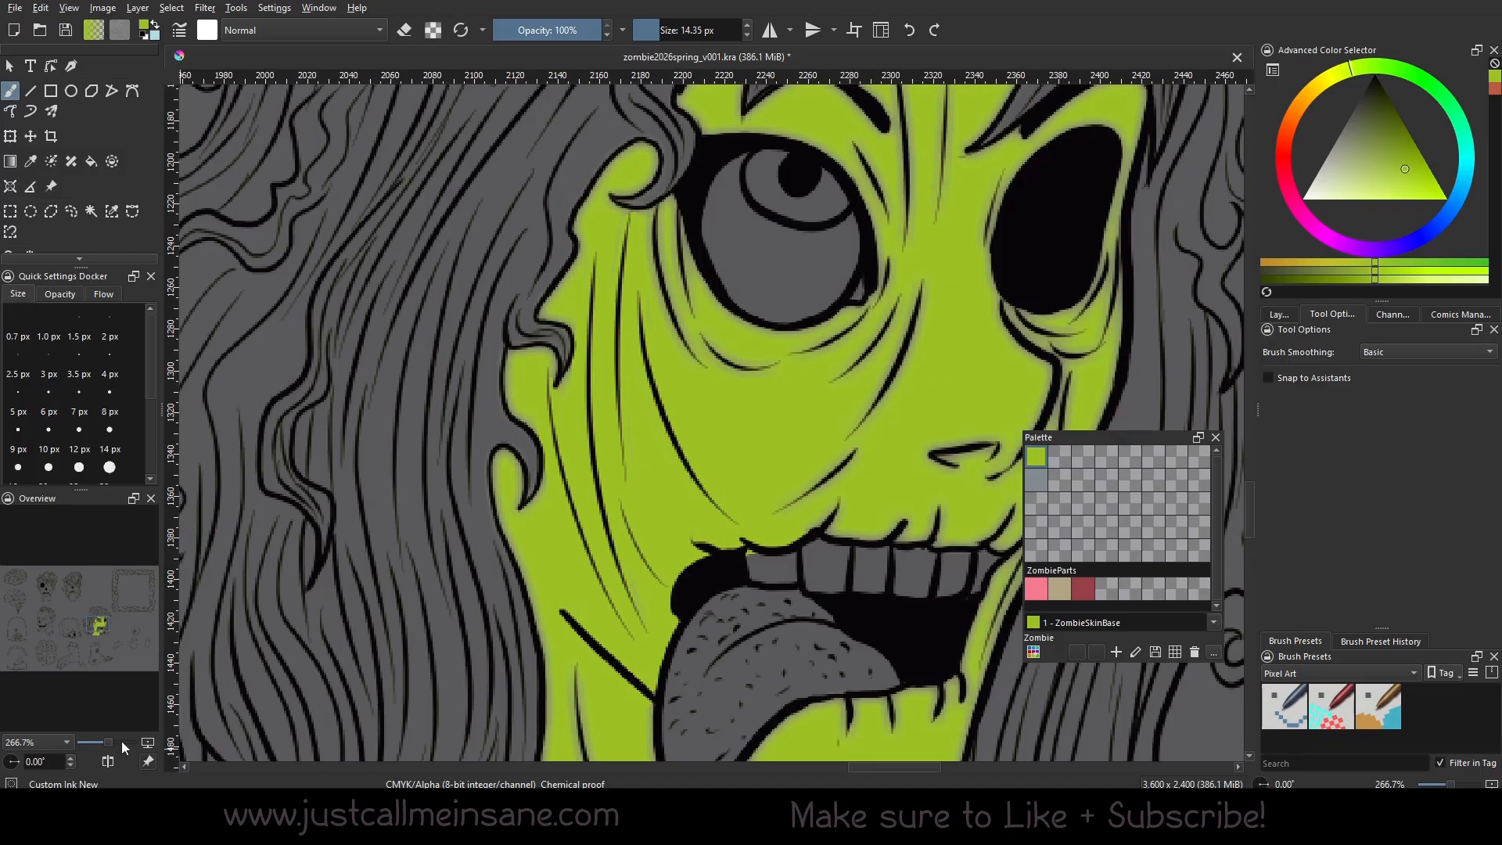
Clear the green skin fill from the color layer.
drag(113, 741, 109, 737)
drag(840, 506, 815, 511)
key(Delete)
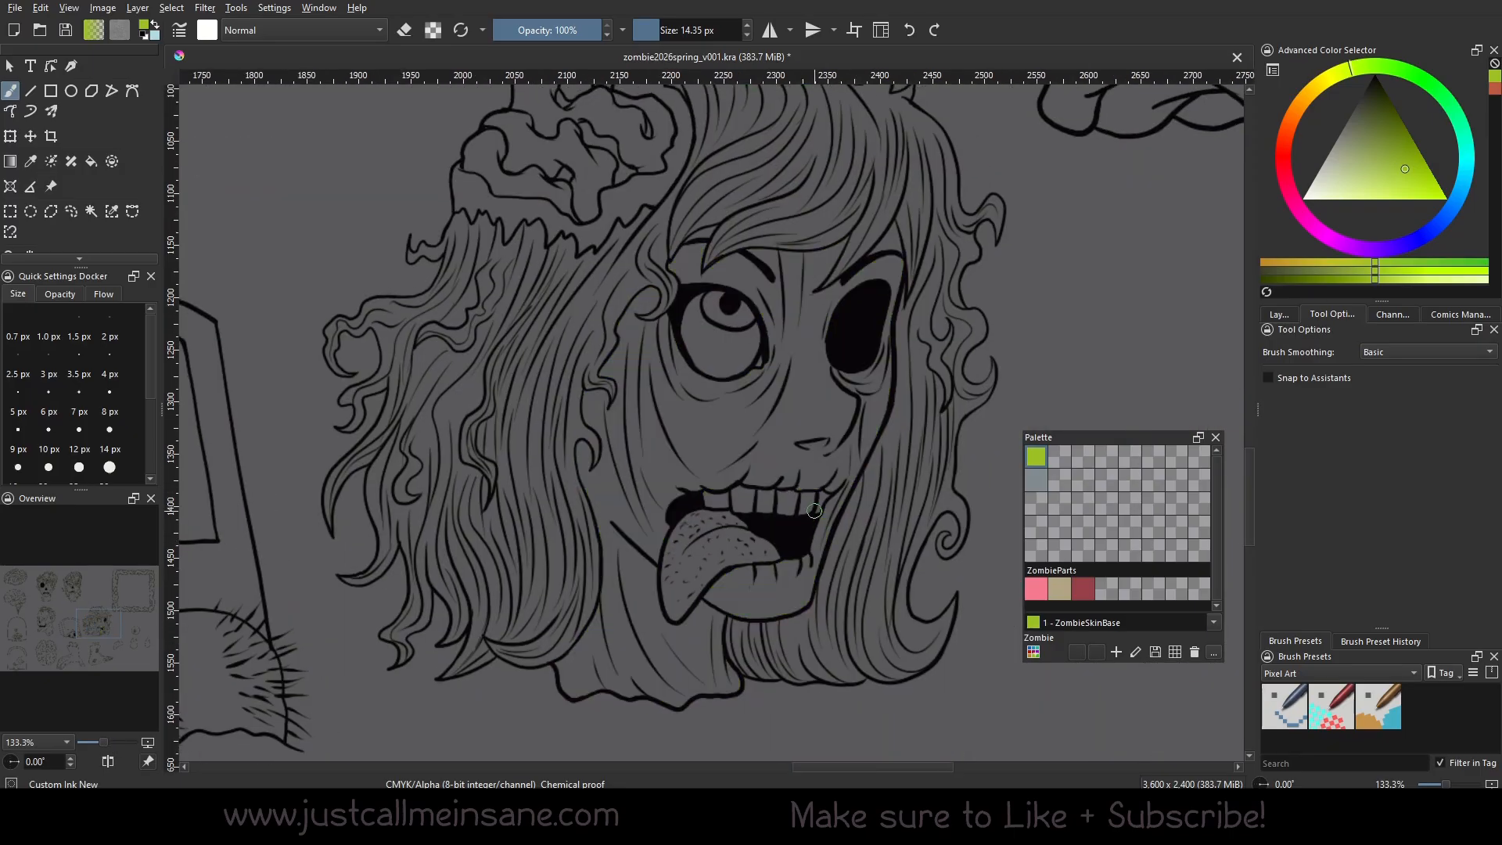
Set the fill's Feather to 0 px and Grow to -4 px, try filling the face and neck, and undo the fill.
click(92, 160)
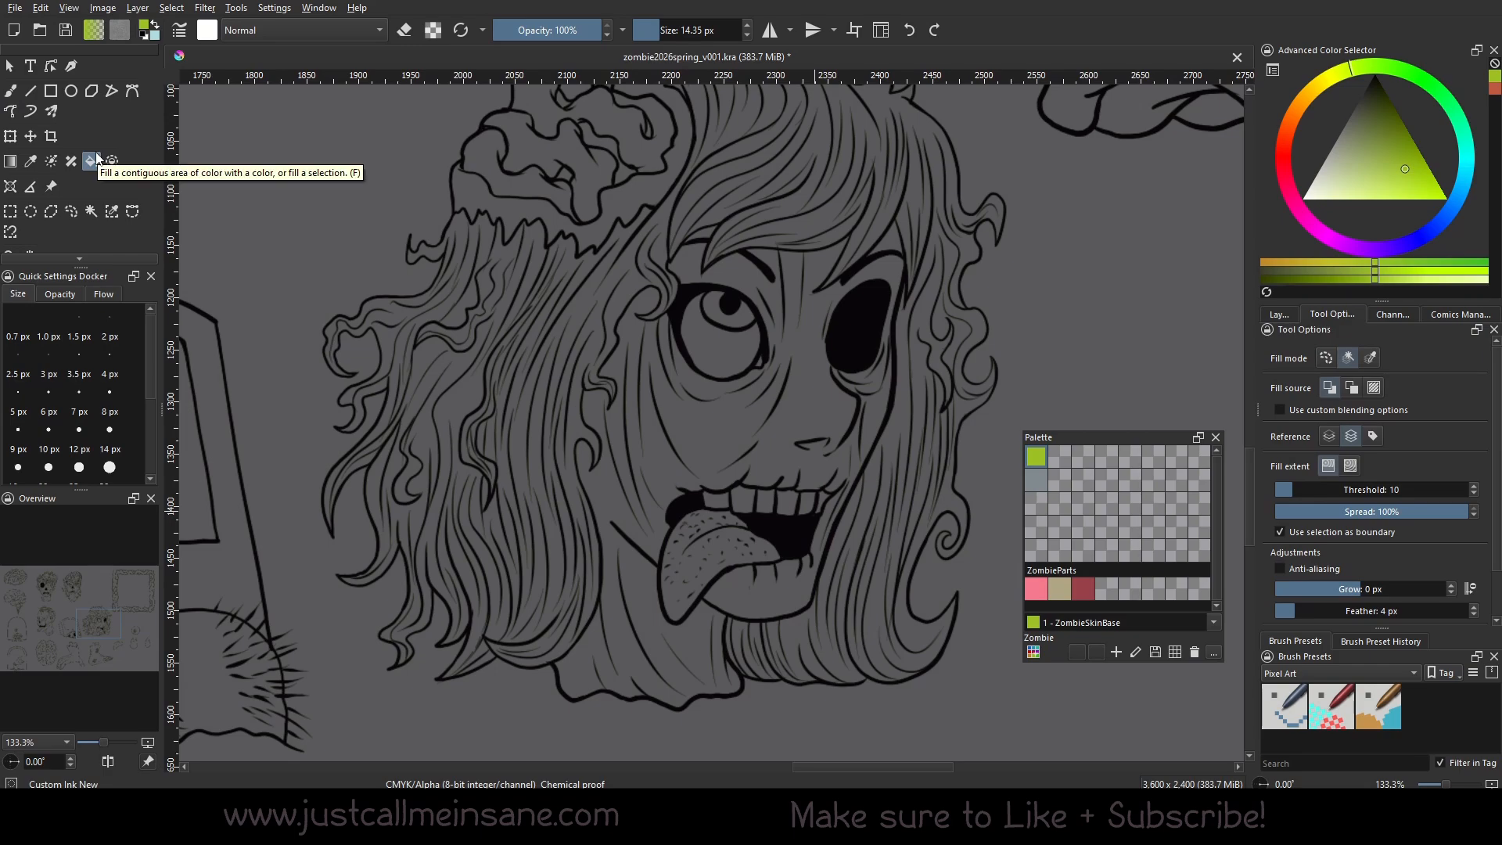
click(1284, 611)
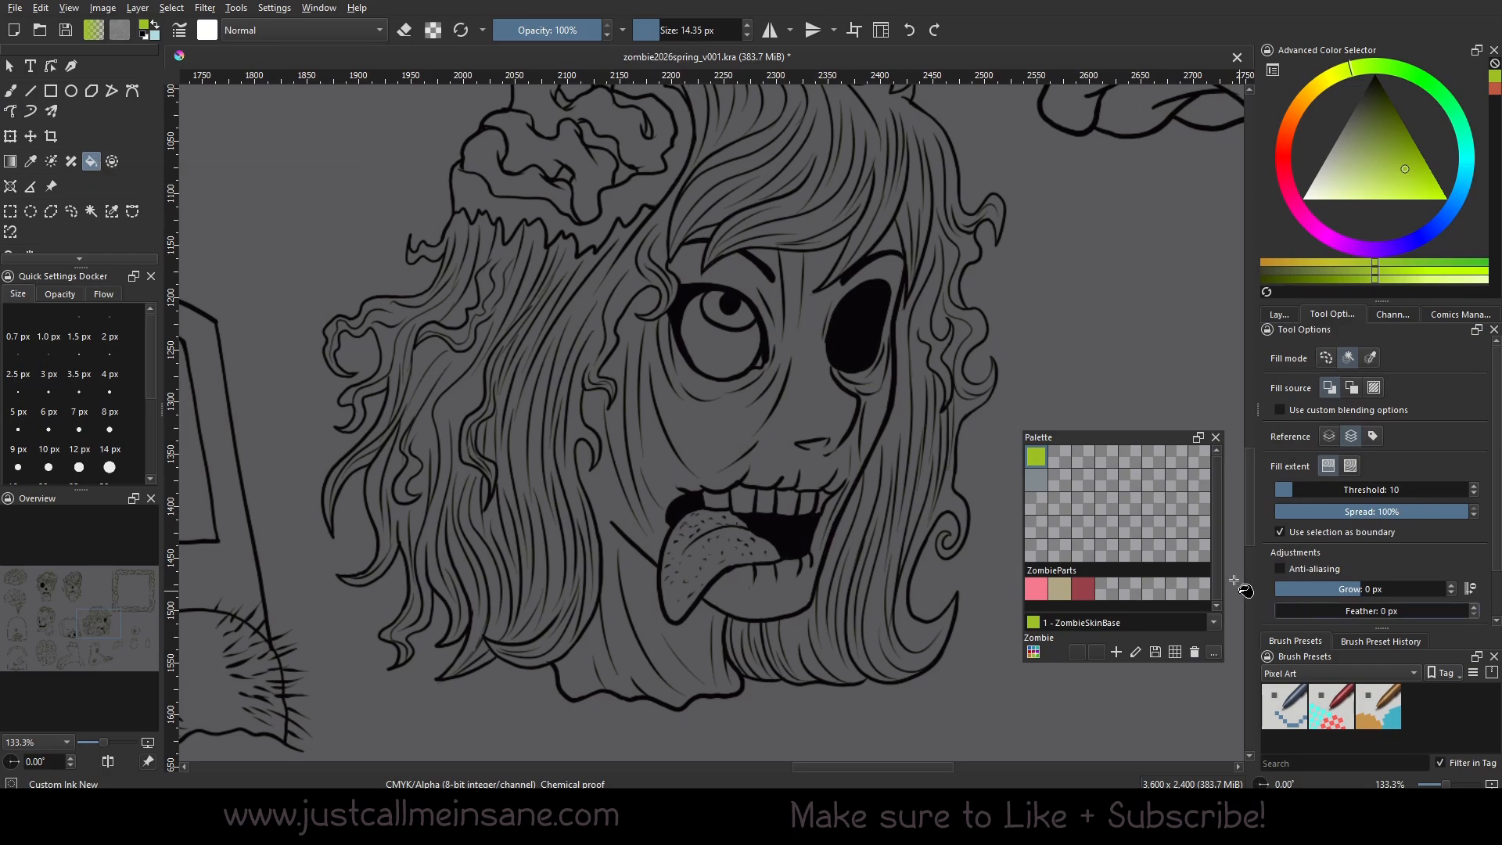
click(1451, 593)
click(1451, 593)
click(1451, 593)
click(1451, 593)
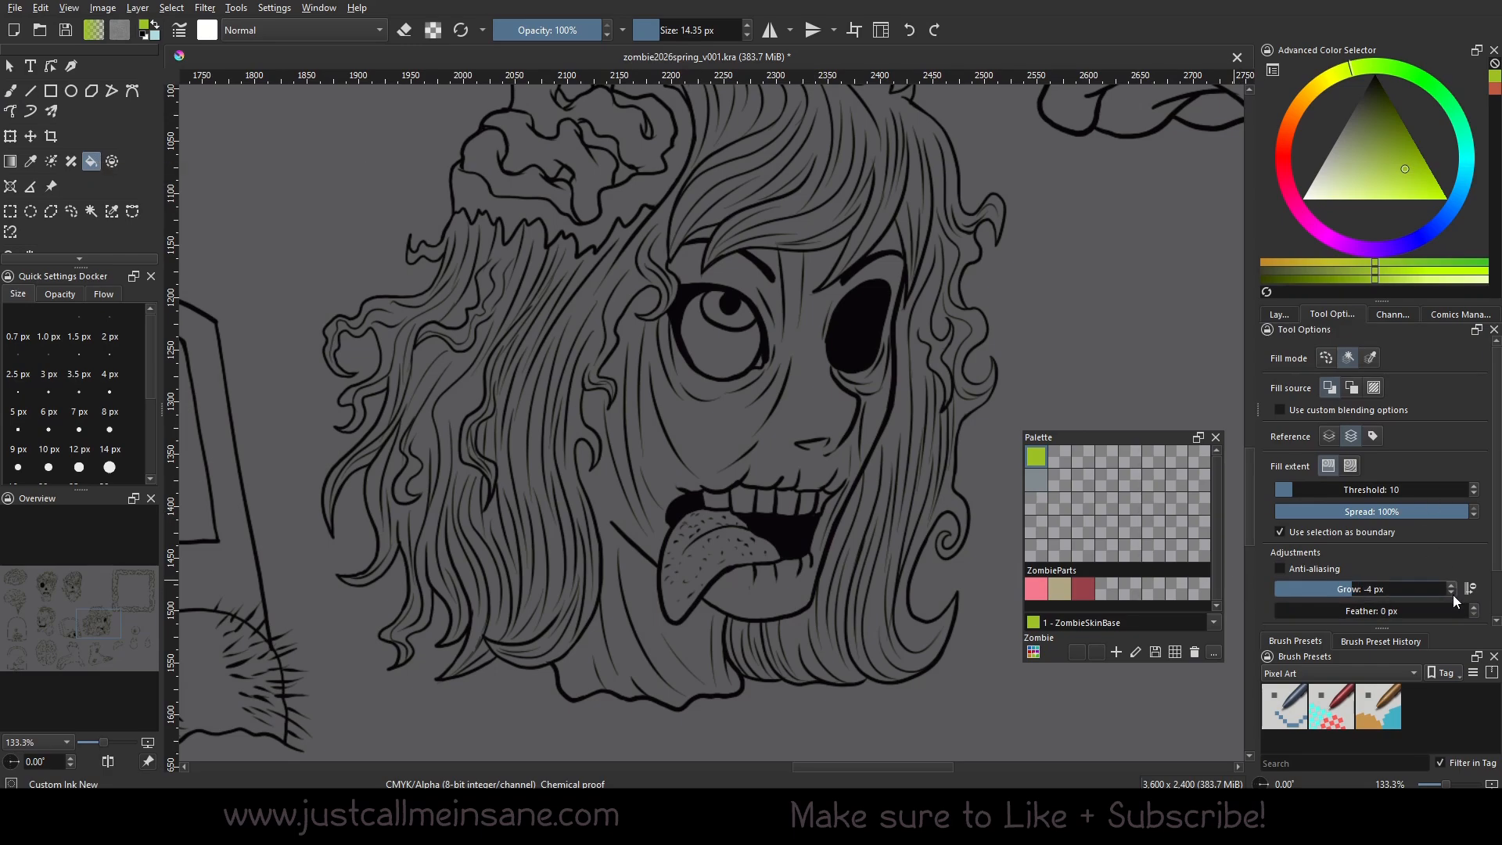
click(802, 413)
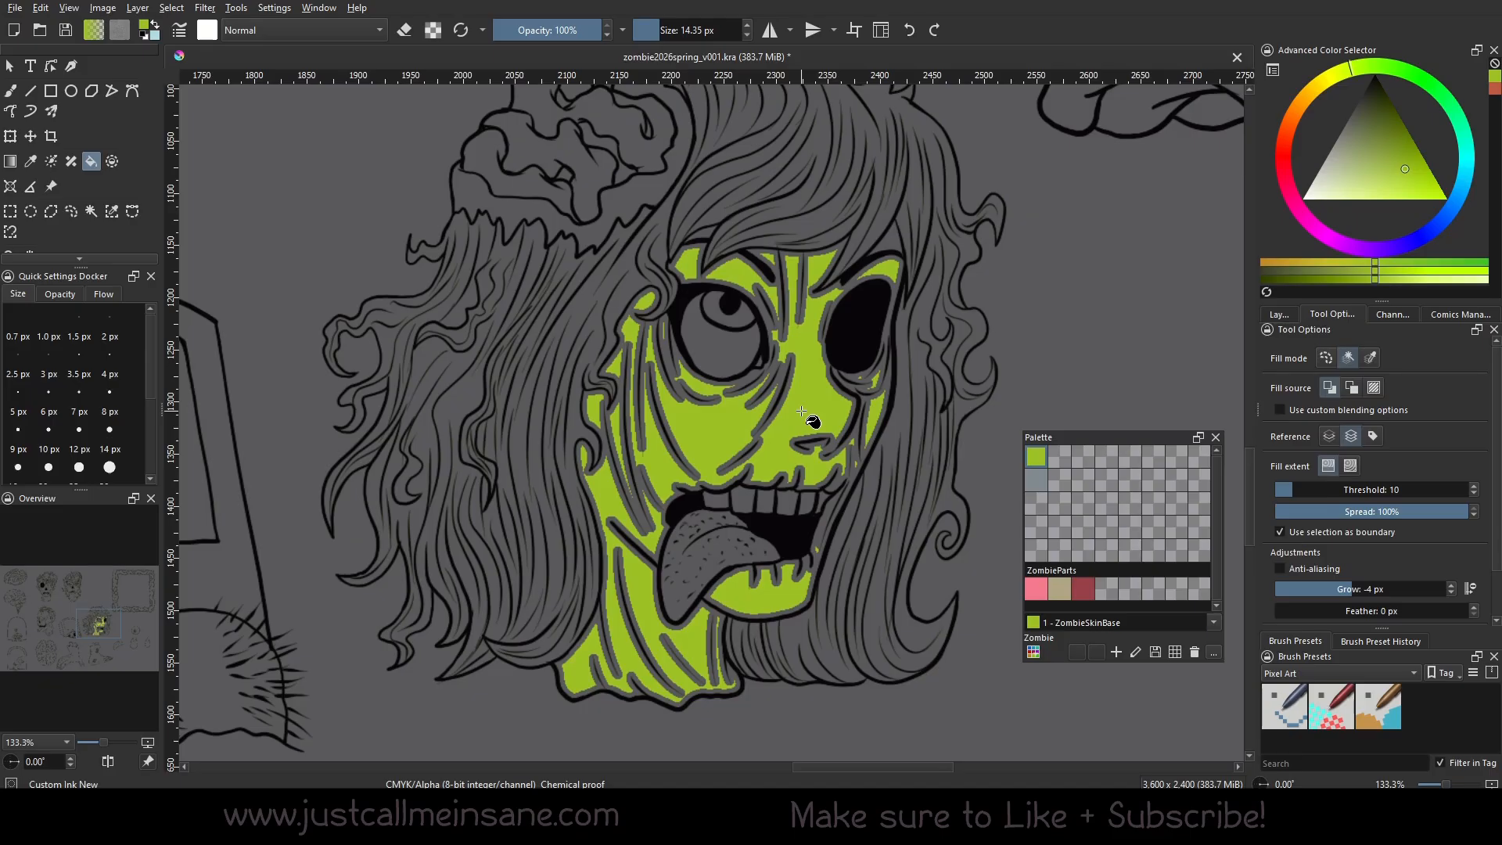
key(ctrl+z)
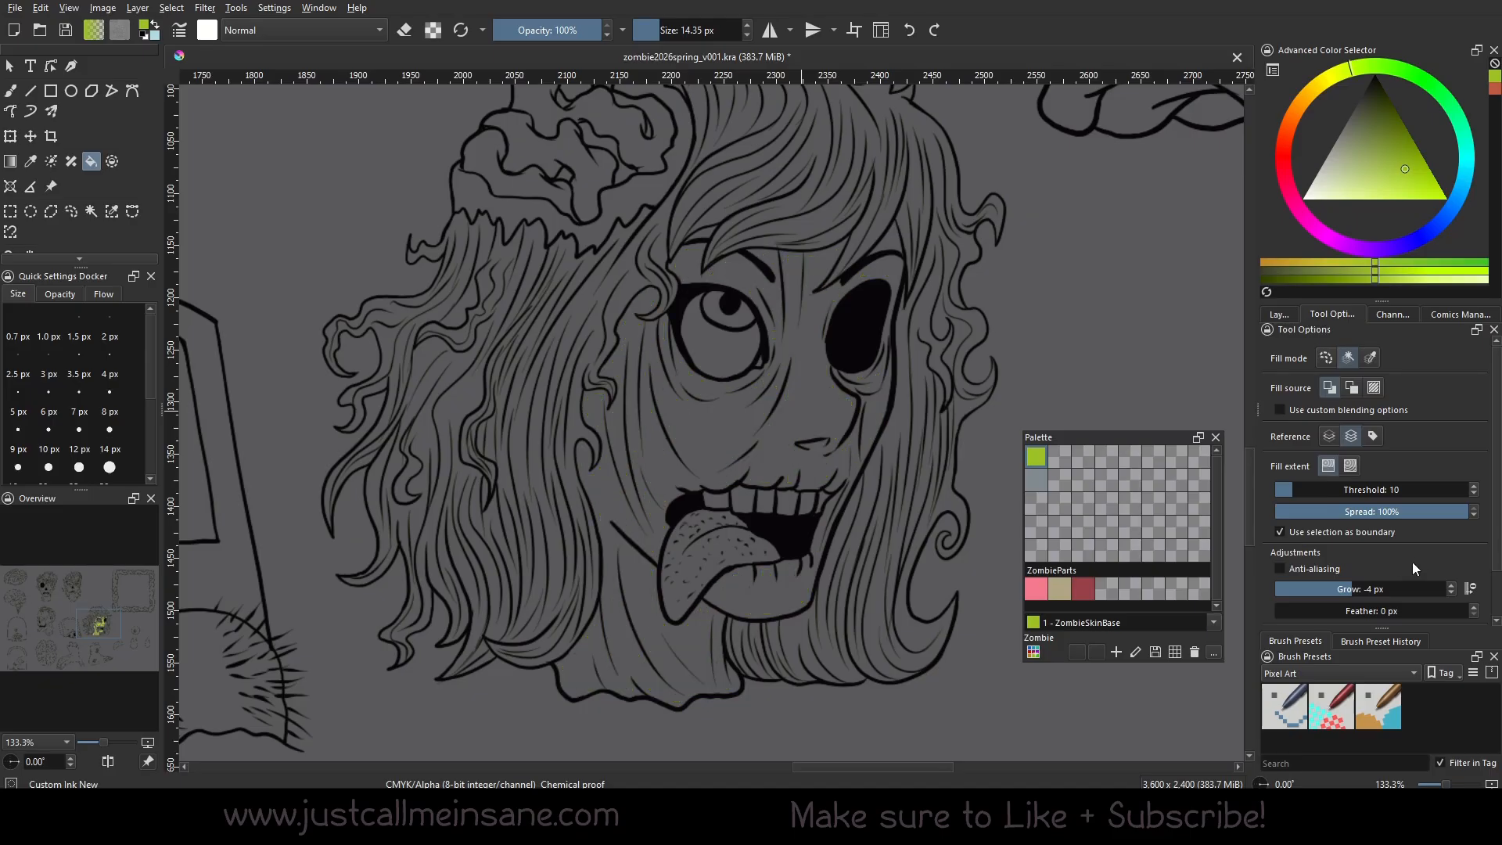
Set the Fill tool's Grow to 2 px and fill the zombie's face and neck with ZombieSkinBase green.
click(1452, 585)
click(1453, 584)
click(1451, 585)
click(1452, 585)
click(1452, 585)
click(1453, 584)
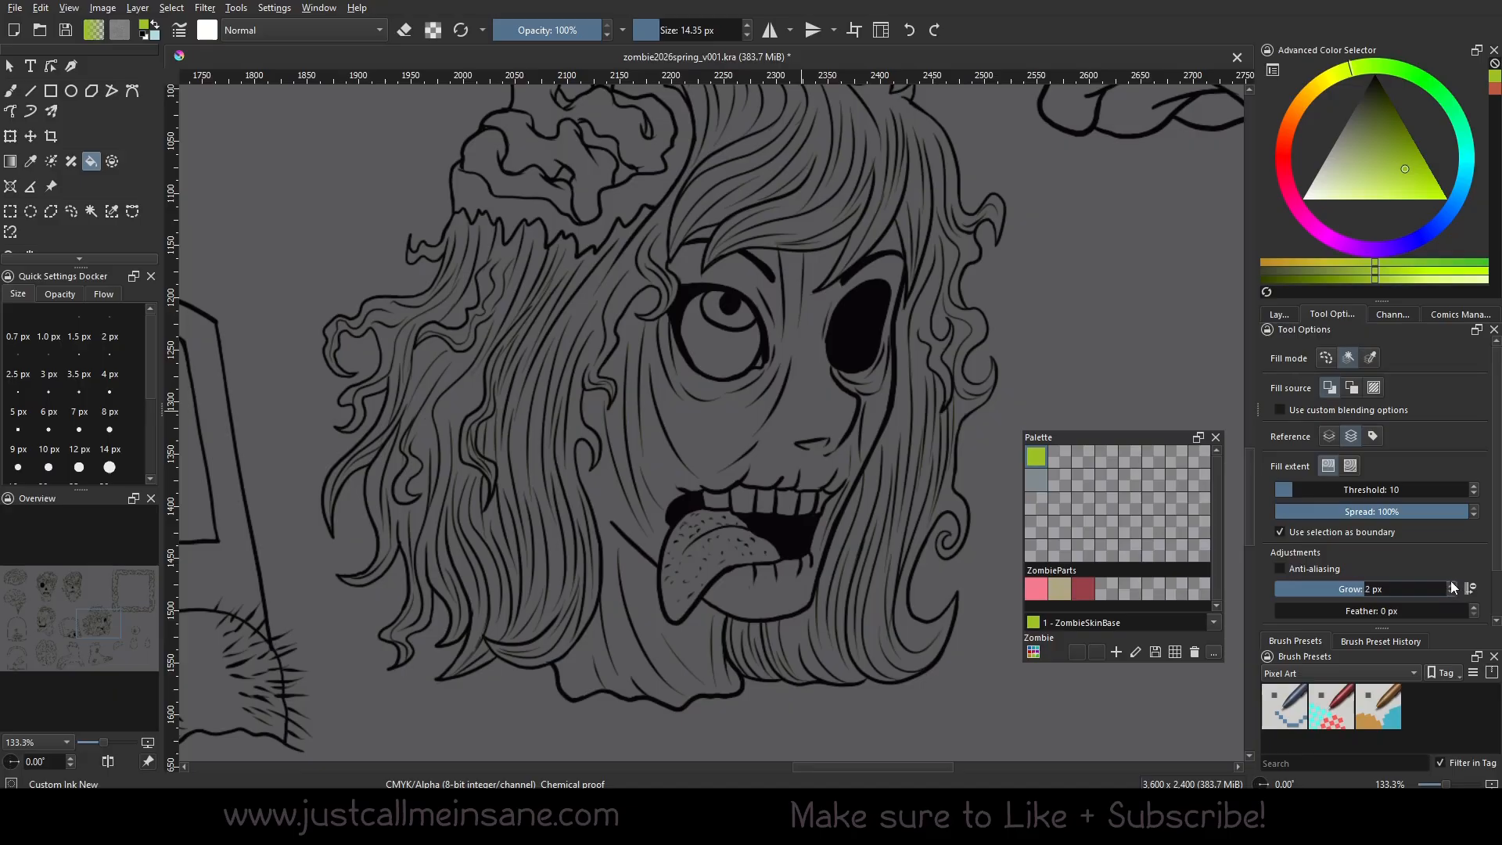
click(768, 597)
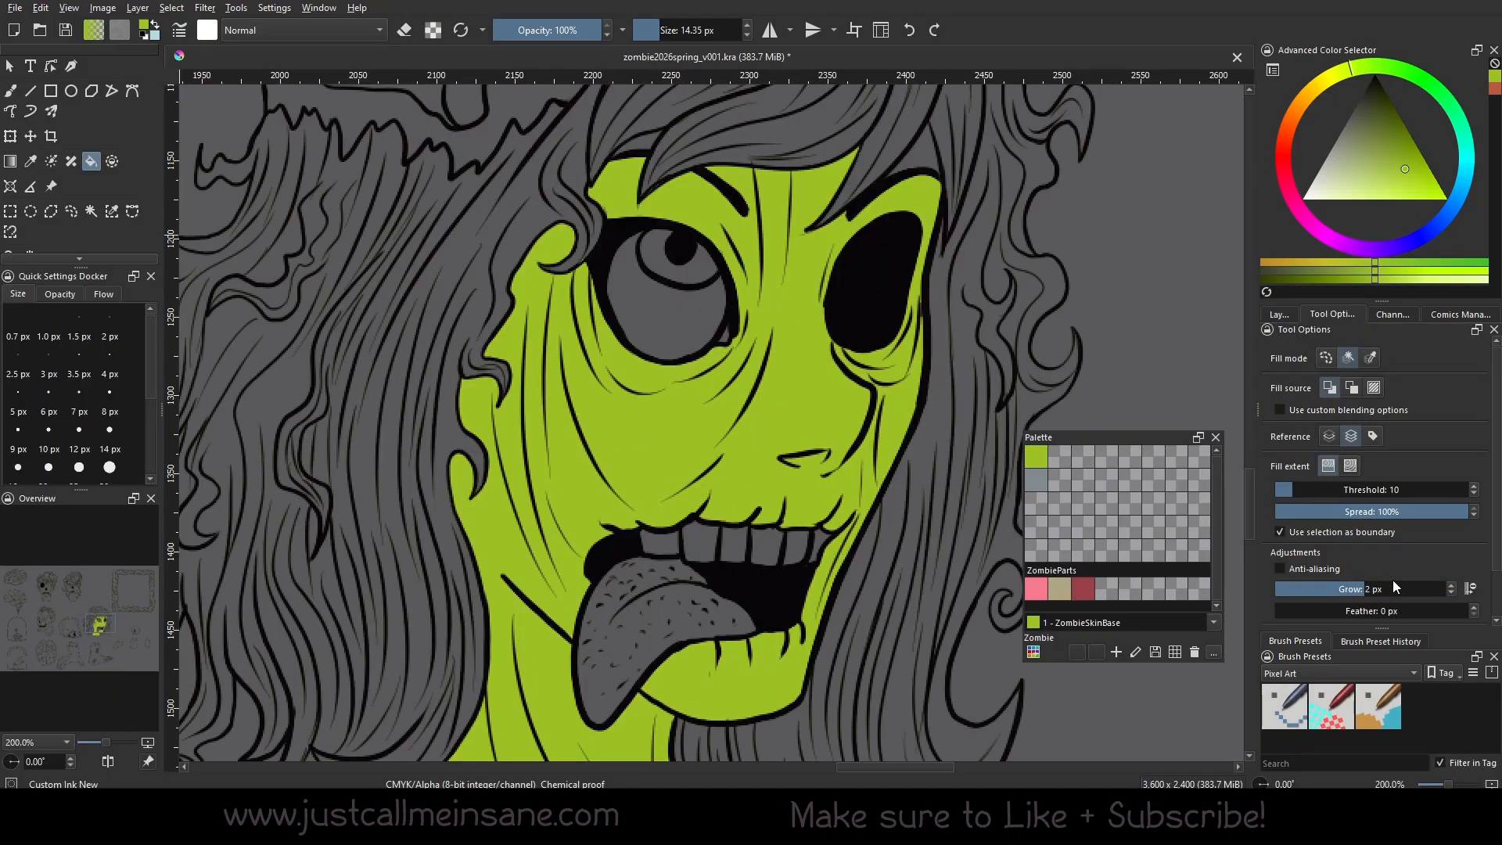
Switch to the brush, lower the lineart layer's opacity to about 46%, and make the color layer active.
key(b)
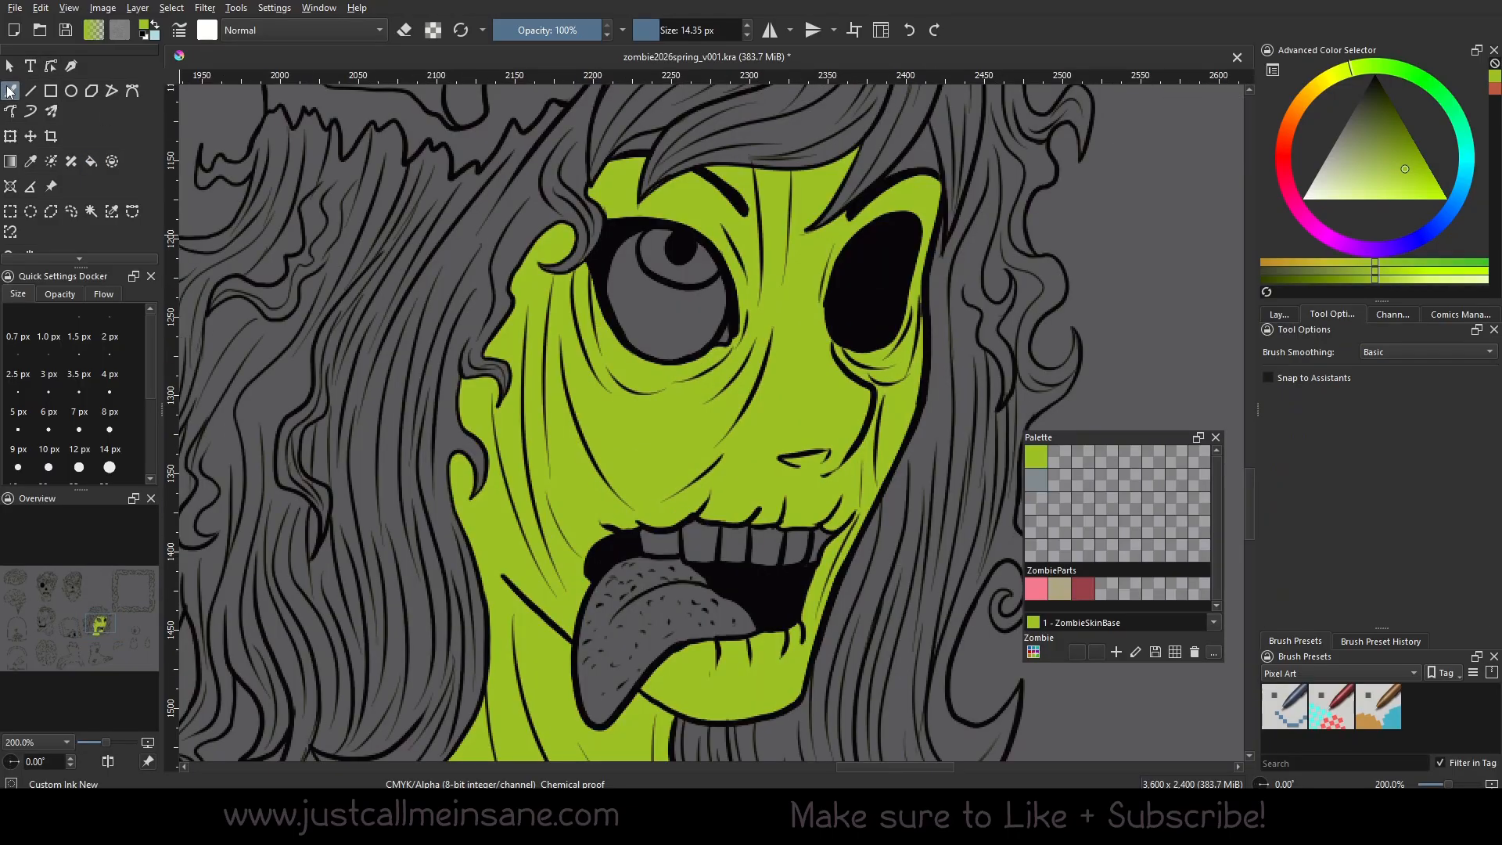
click(1280, 314)
click(1366, 410)
drag(1374, 376, 1352, 377)
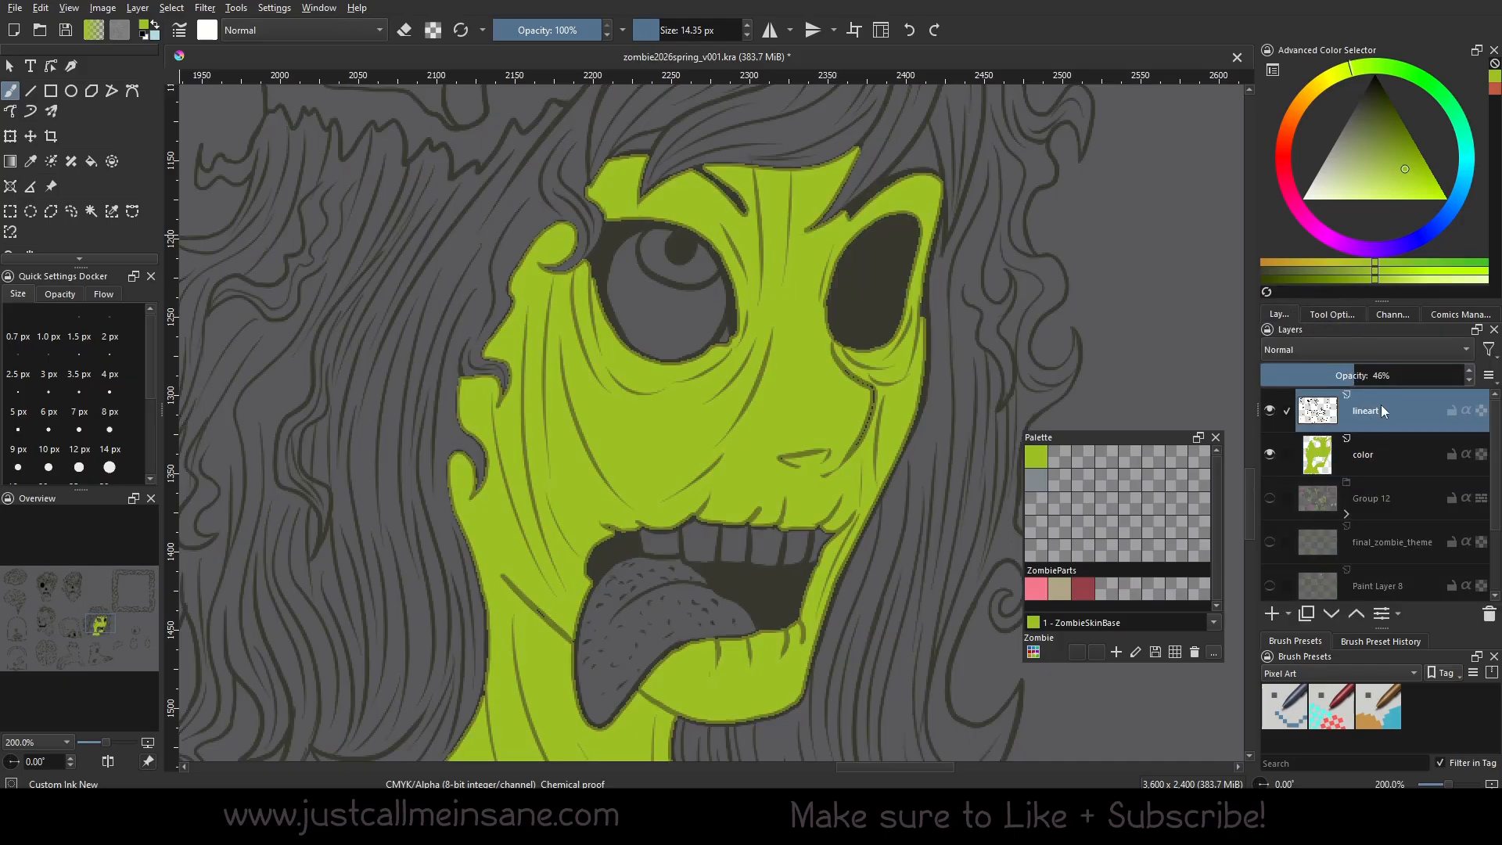
click(1380, 451)
Paint skin green over the uncolored gaps at both eyebrows and along the face edge beside the empty eye socket.
drag(645, 507, 623, 547)
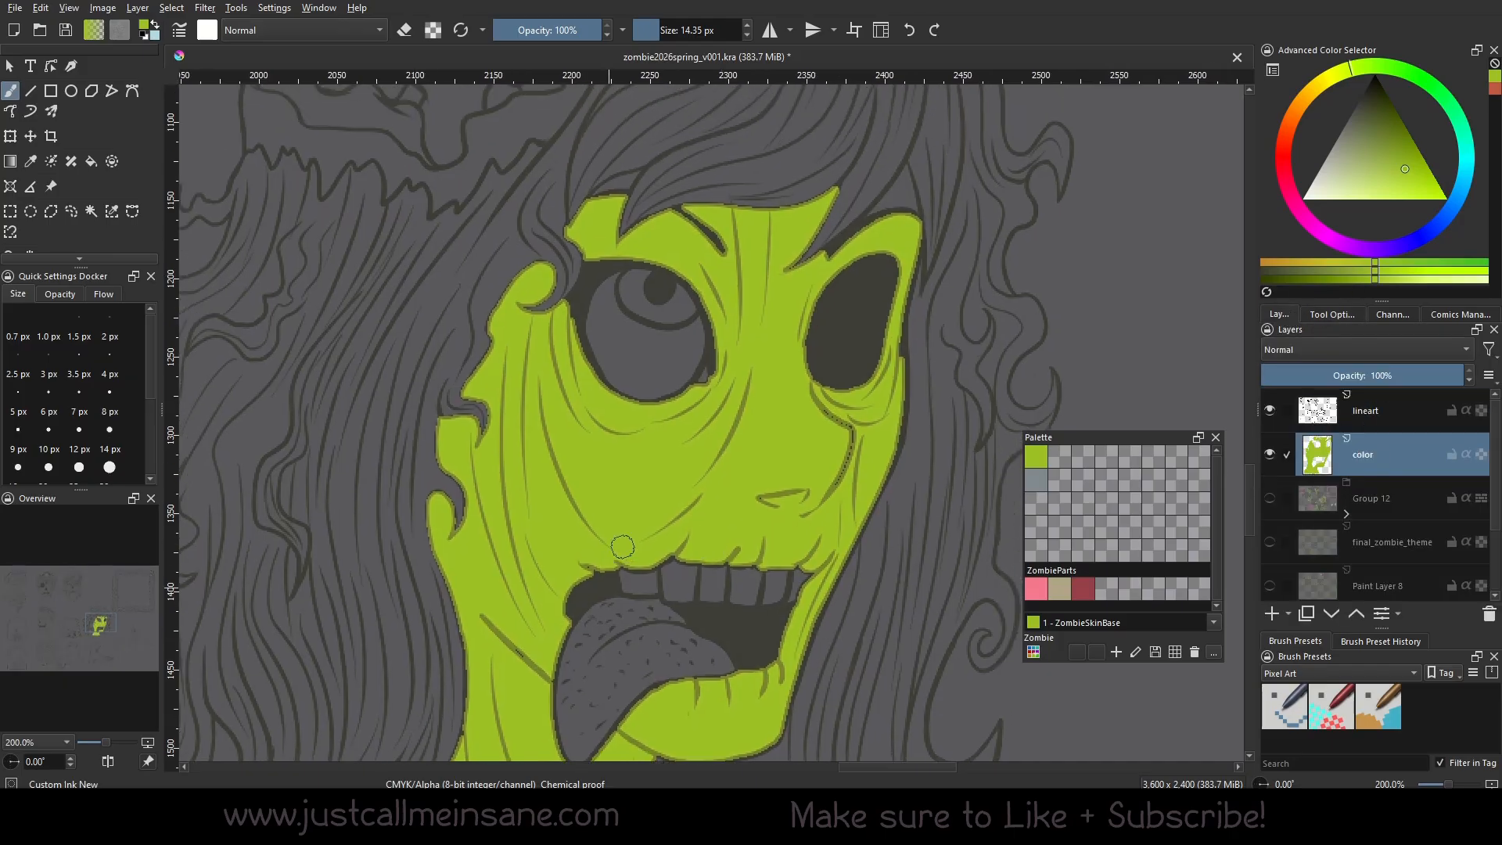
scroll(112, 743, up, 4)
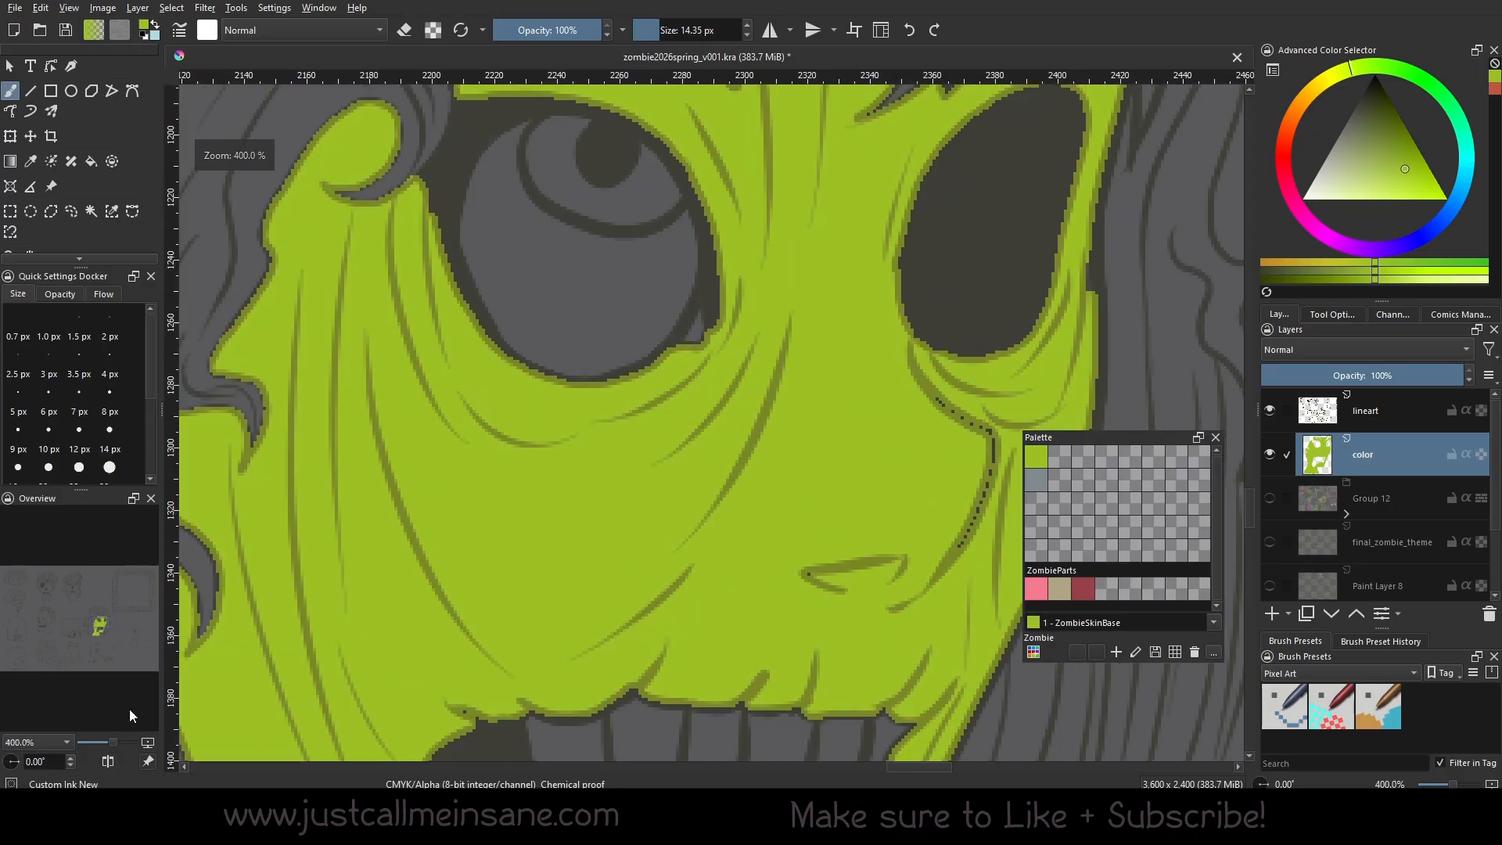
scroll(110, 748, down, 4)
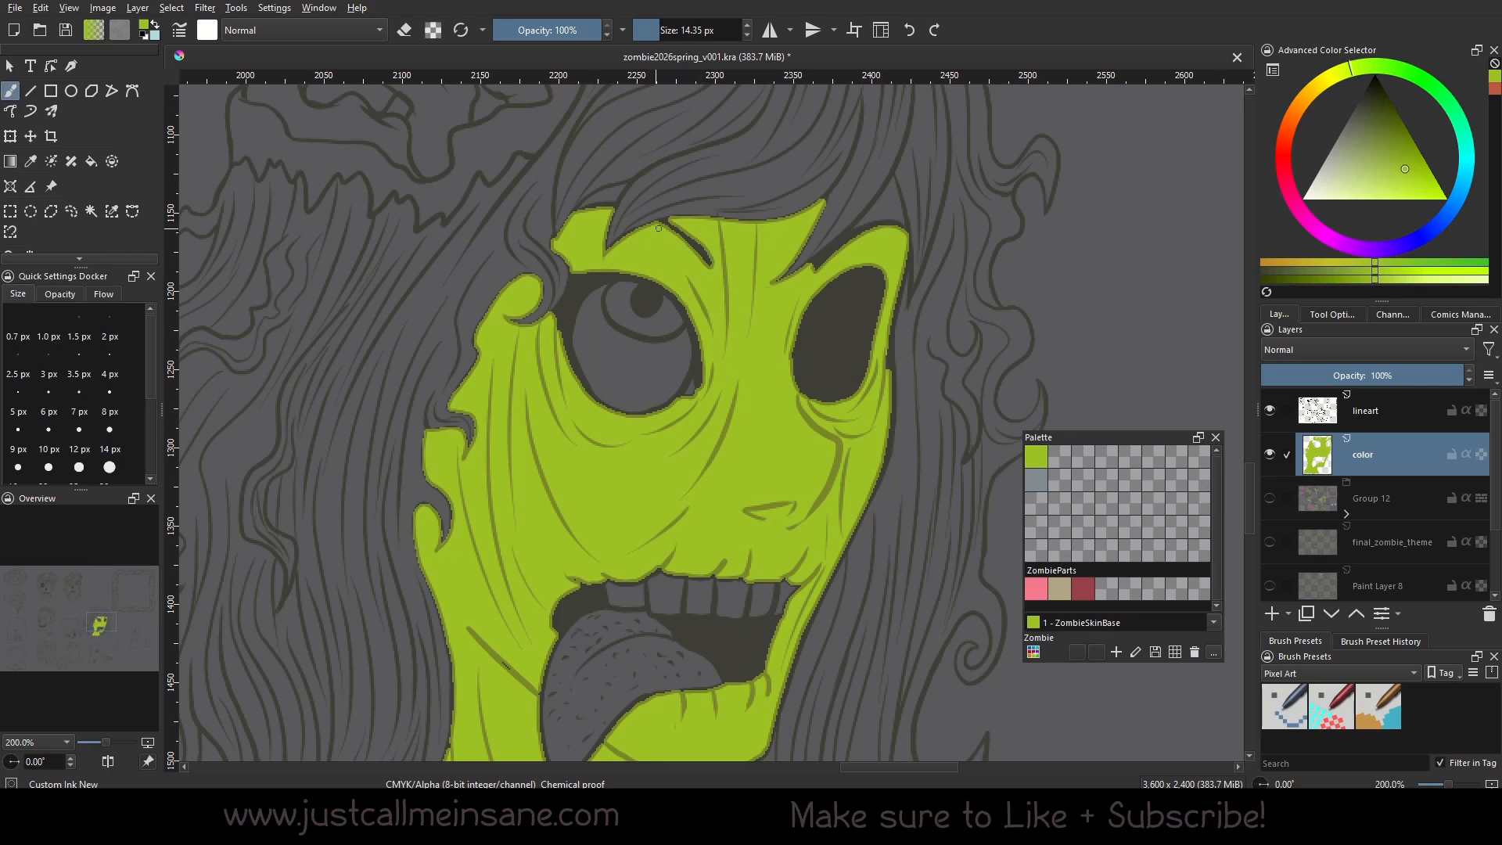
mouse_move(817, 266)
mouse_down()
mouse_move(860, 212)
mouse_move(886, 211)
mouse_move(870, 216)
mouse_move(890, 184)
mouse_move(888, 364)
mouse_up()
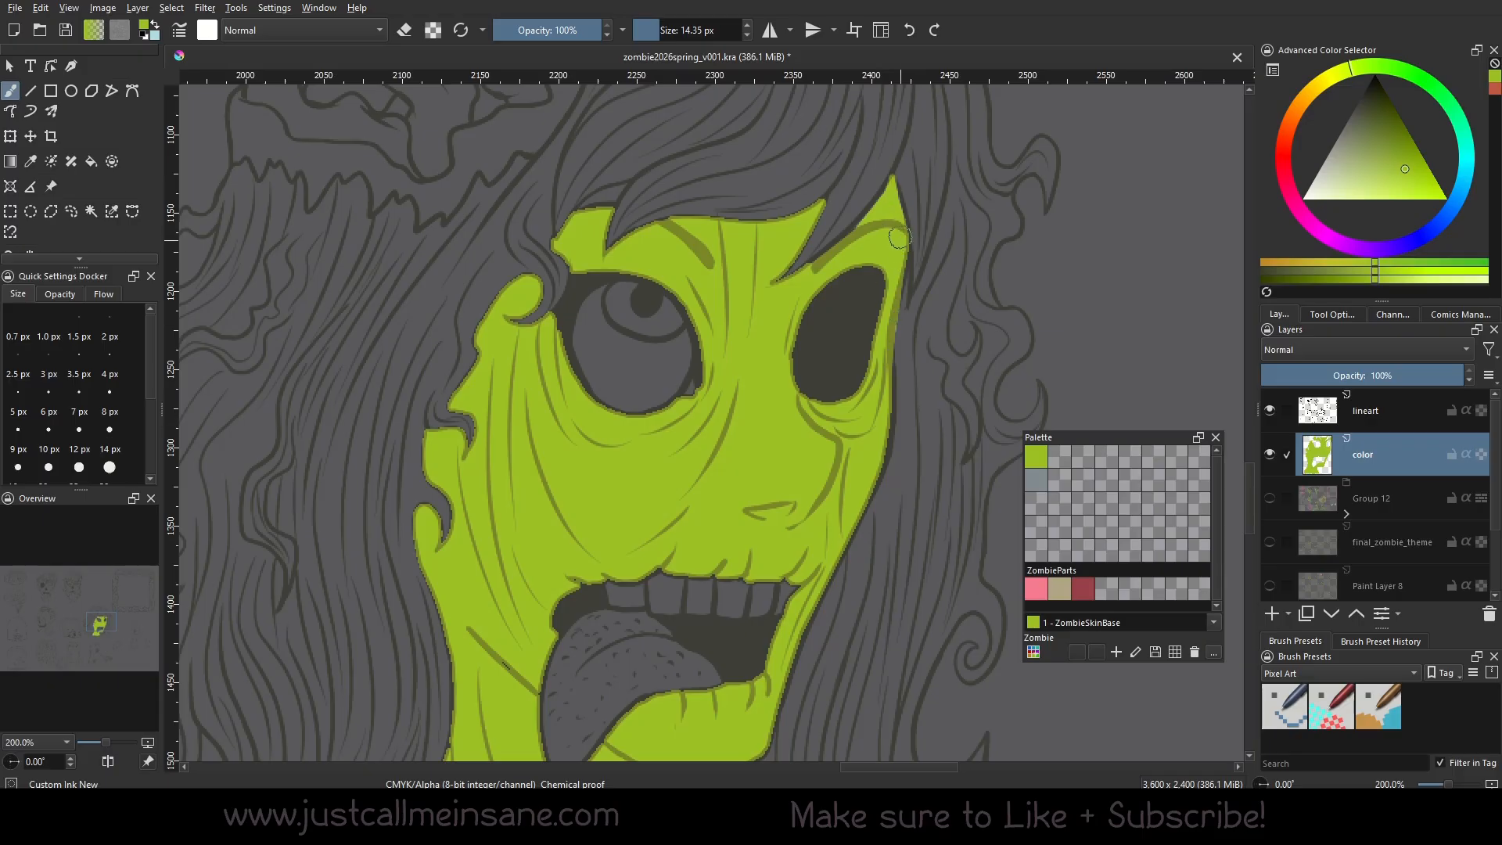
mouse_move(655, 734)
mouse_down()
mouse_move(718, 624)
mouse_move(720, 575)
mouse_move(765, 572)
mouse_up()
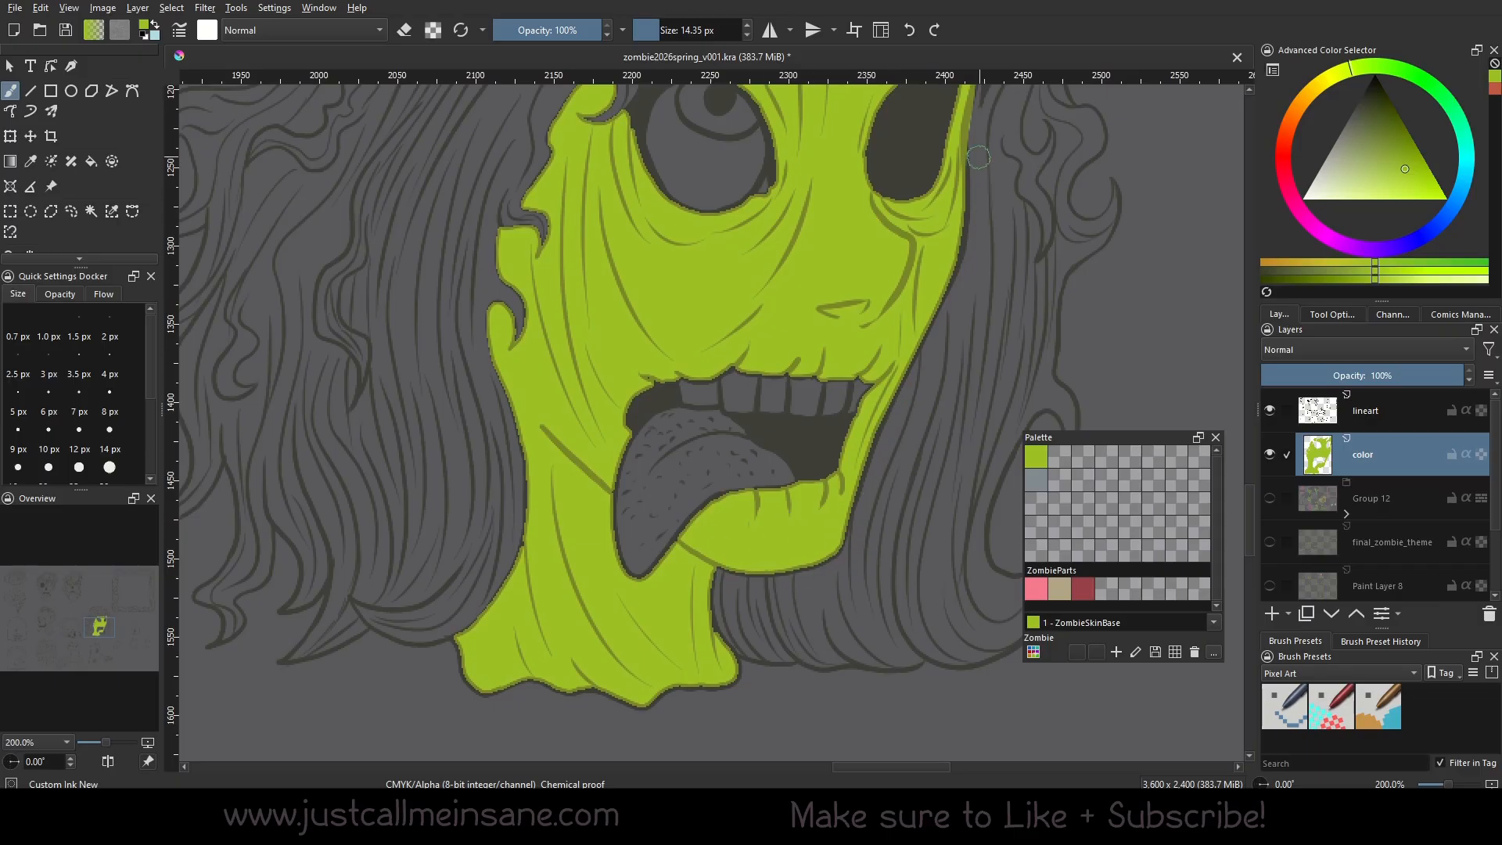
drag(814, 175, 808, 368)
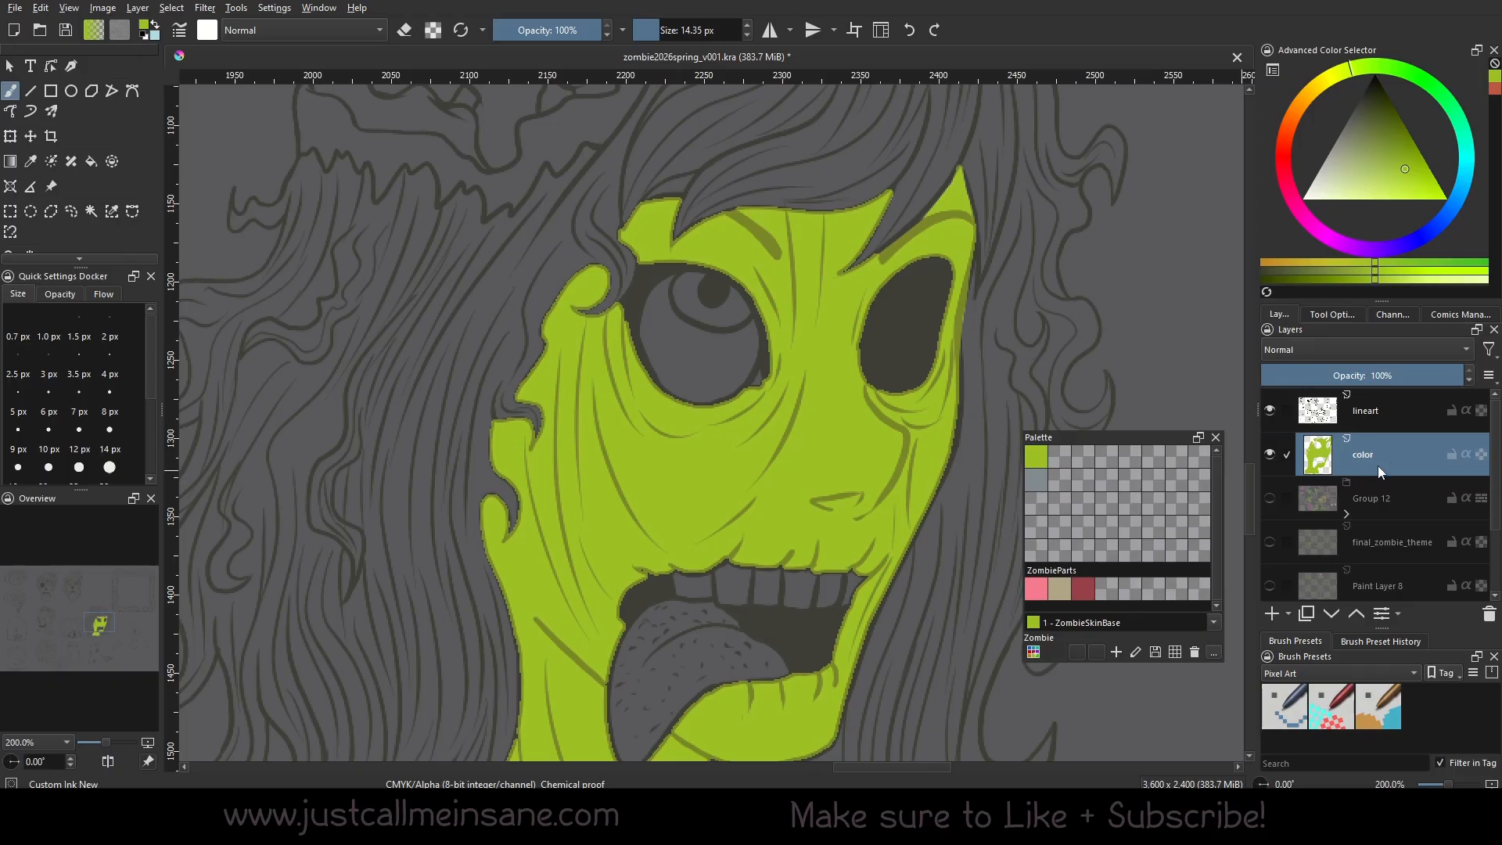
Lock the color layer's alpha and paint dark green shading over the zombie's ear area.
click(1323, 407)
click(1406, 453)
right_click(759, 523)
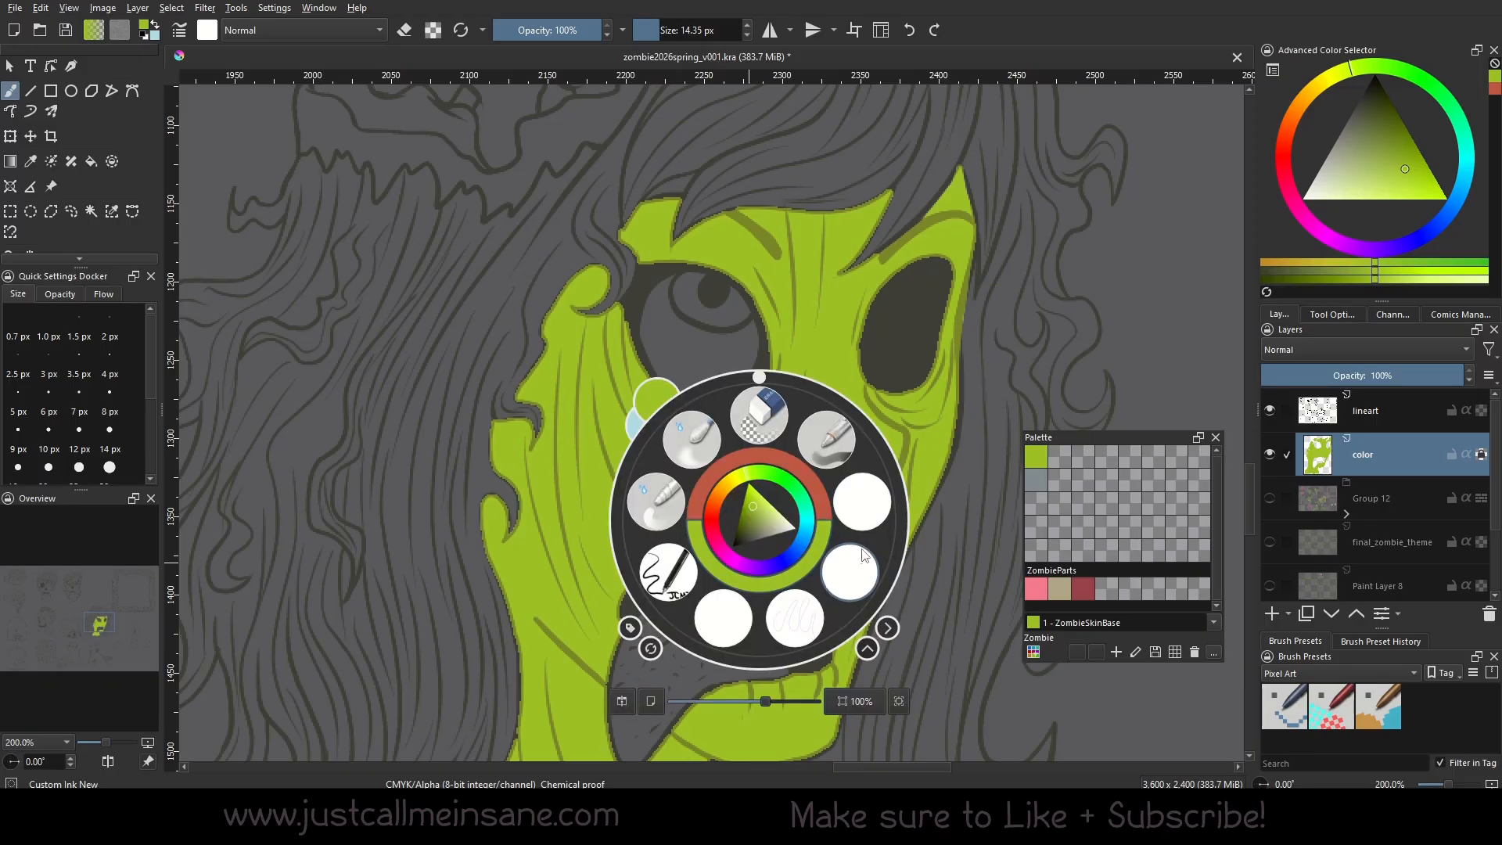
click(859, 571)
click(1390, 128)
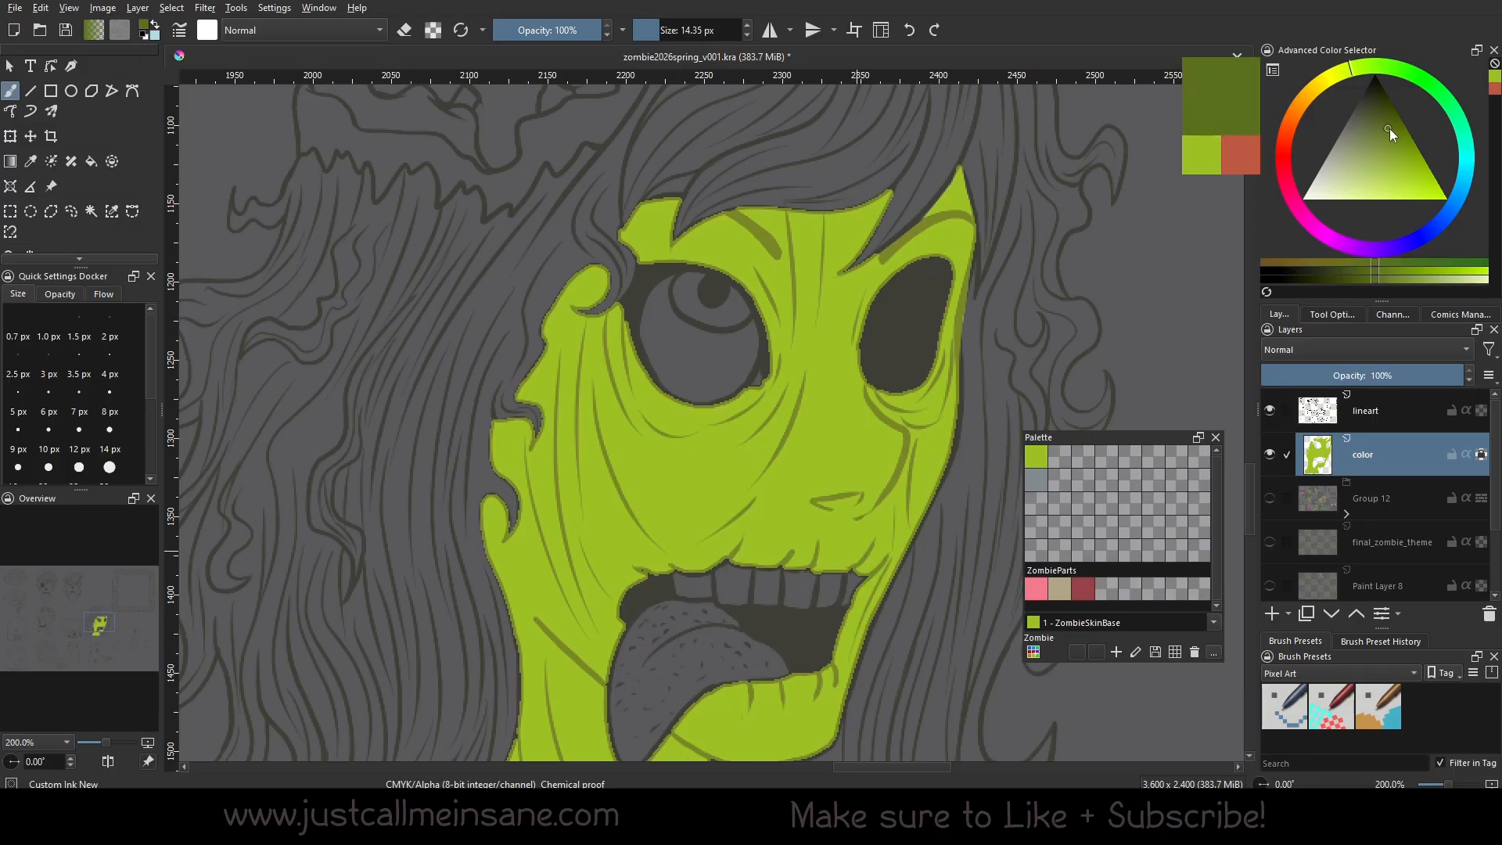
drag(532, 391, 506, 552)
Soften the dark green ear shading with the Blender Blur brush, and make the lineart layer active.
right_click(635, 415)
click(737, 439)
mouse_move(505, 426)
mouse_down()
mouse_move(495, 470)
mouse_move(532, 550)
mouse_move(574, 463)
mouse_move(591, 518)
mouse_up()
click(1356, 414)
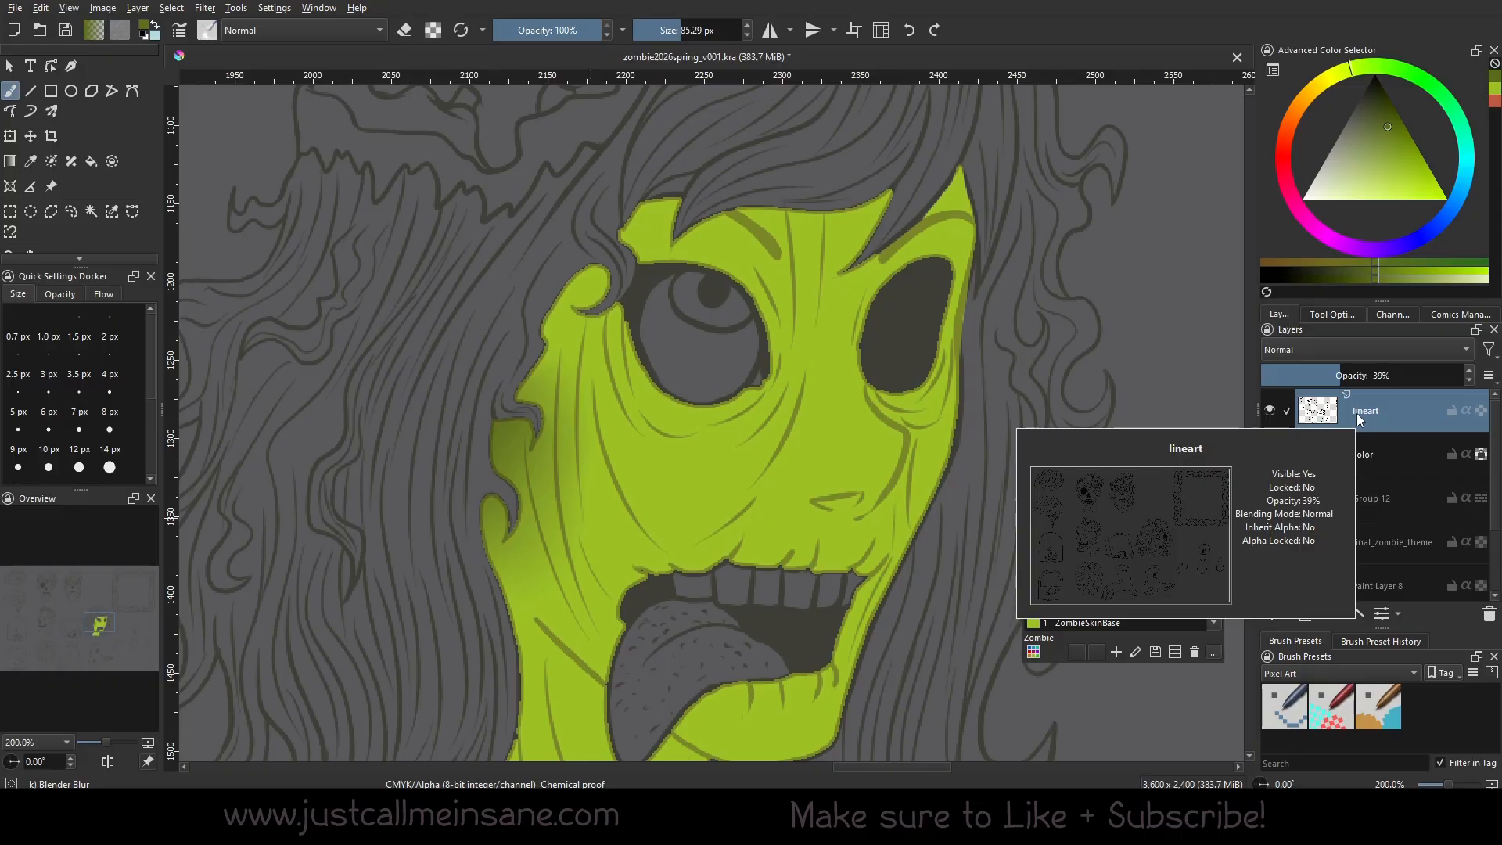
Switch back to the 14 px ink brush in eraser mode with ZombieSkinBase green on the color layer.
right_click(675, 515)
click(765, 568)
mouse_move(830, 493)
mouse_down()
mouse_move(808, 530)
mouse_move(825, 624)
mouse_up()
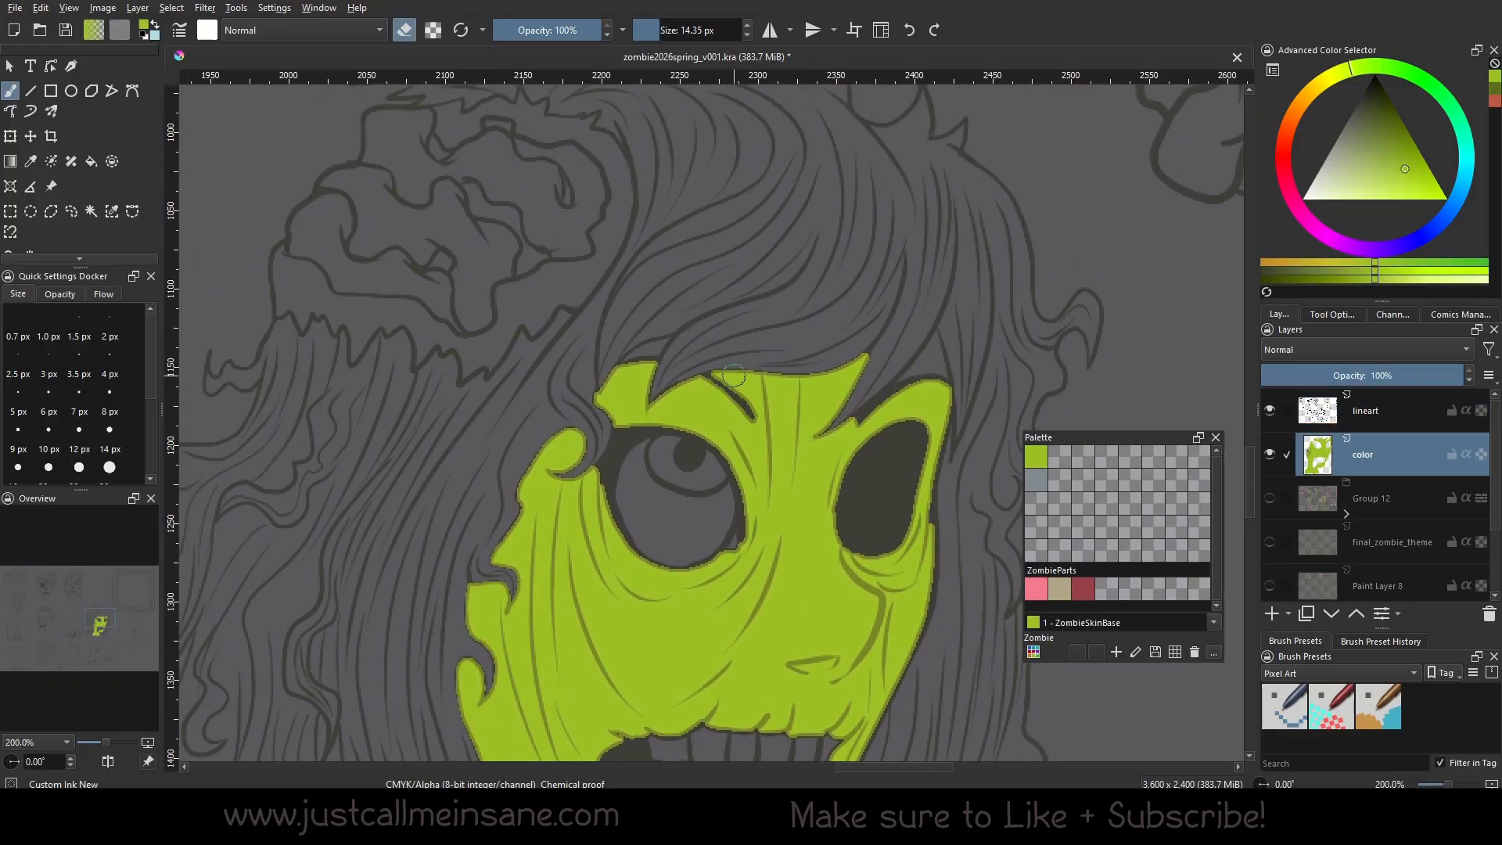
drag(734, 377, 678, 324)
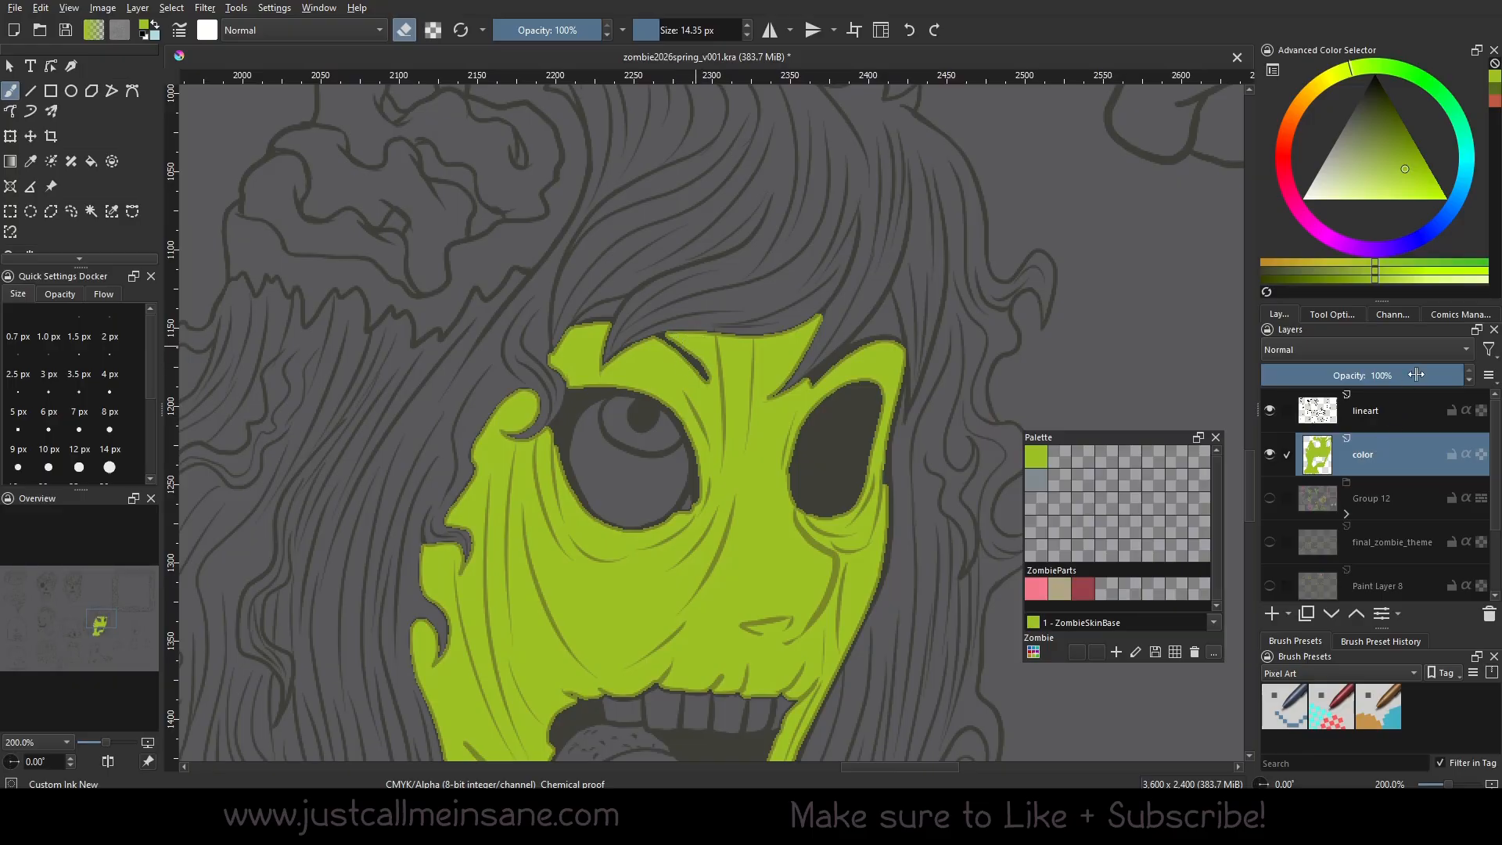
Choose Blender Blur at about 35 px and smear skin color into the gap at the eyebrow above the open eye.
right_click(791, 496)
click(784, 396)
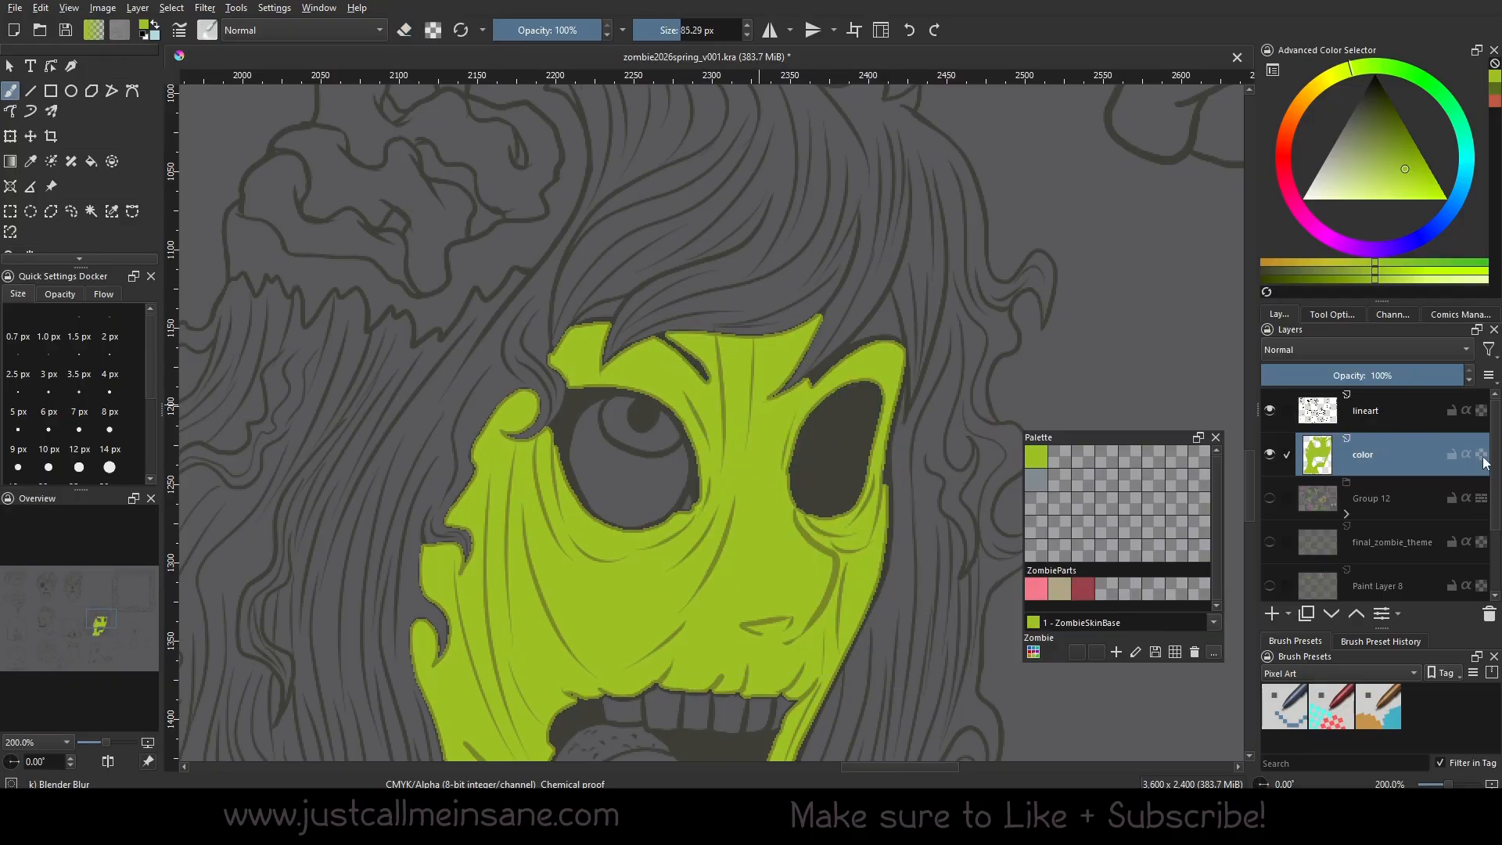
click(1486, 455)
mouse_move(728, 407)
shift+mouse_down()
mouse_move(710, 364)
mouse_move(667, 366)
mouse_move(691, 334)
shift+mouse_up()
Restore the lineart layer's opacity to 100%, try a blending stroke at the eyebrow above the open eye, and undo it.
click(1392, 412)
drag(1441, 373, 1472, 374)
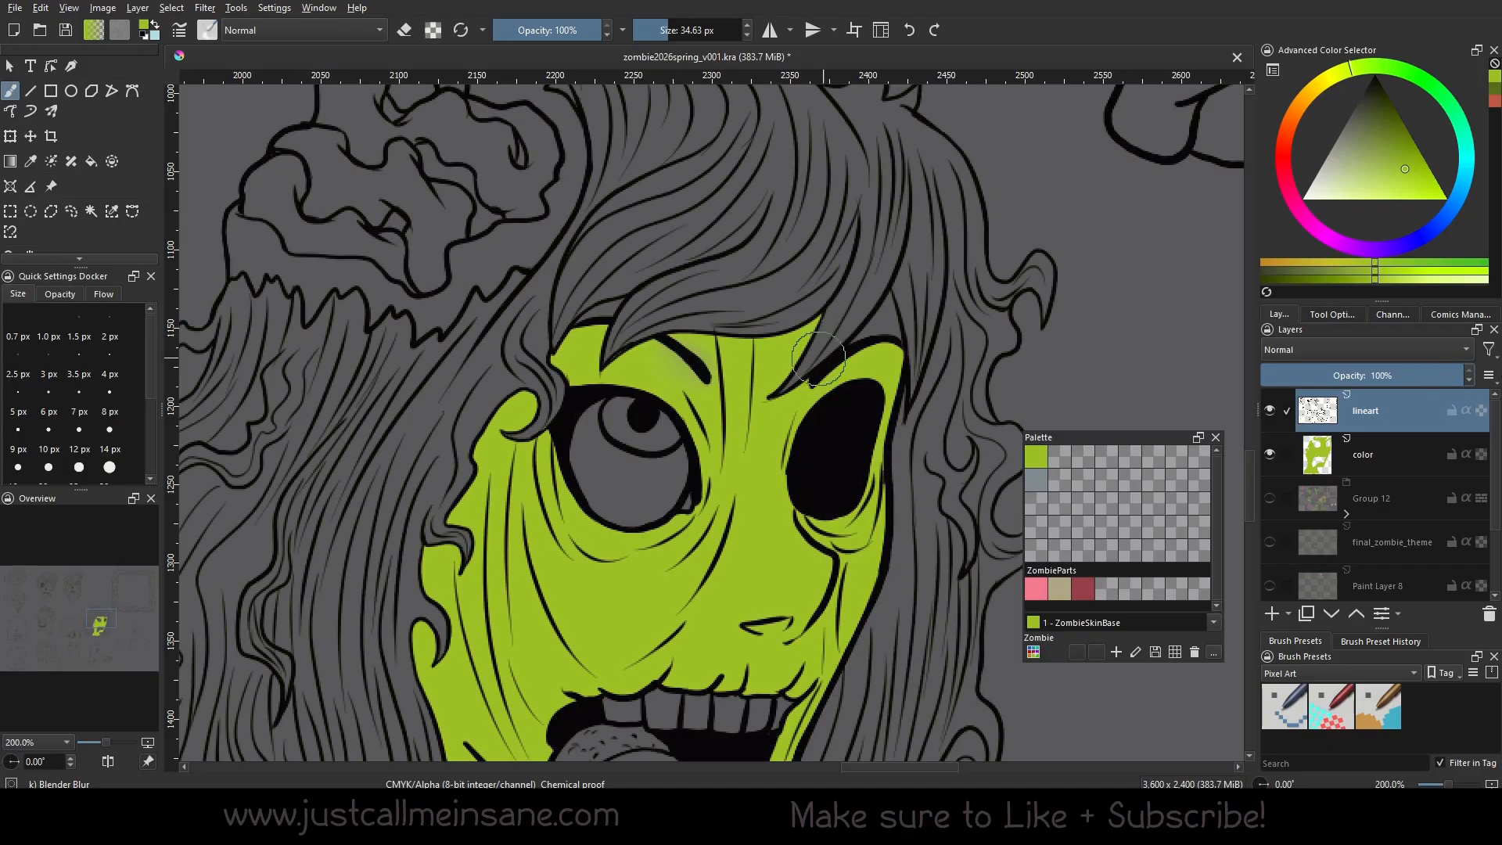
mouse_move(710, 376)
mouse_down()
mouse_move(712, 361)
mouse_move(681, 372)
mouse_move(677, 356)
mouse_move(701, 390)
mouse_move(675, 357)
mouse_move(699, 381)
mouse_move(686, 395)
mouse_move(680, 341)
mouse_move(710, 352)
mouse_up()
key(ctrl+z)
Try erasing around the eyebrow above the open eye on the color layer with the 50 px Eraser Circle, and undo the stroke.
click(1375, 457)
right_click(719, 394)
click(815, 447)
key(ctrl+z)
key(e)
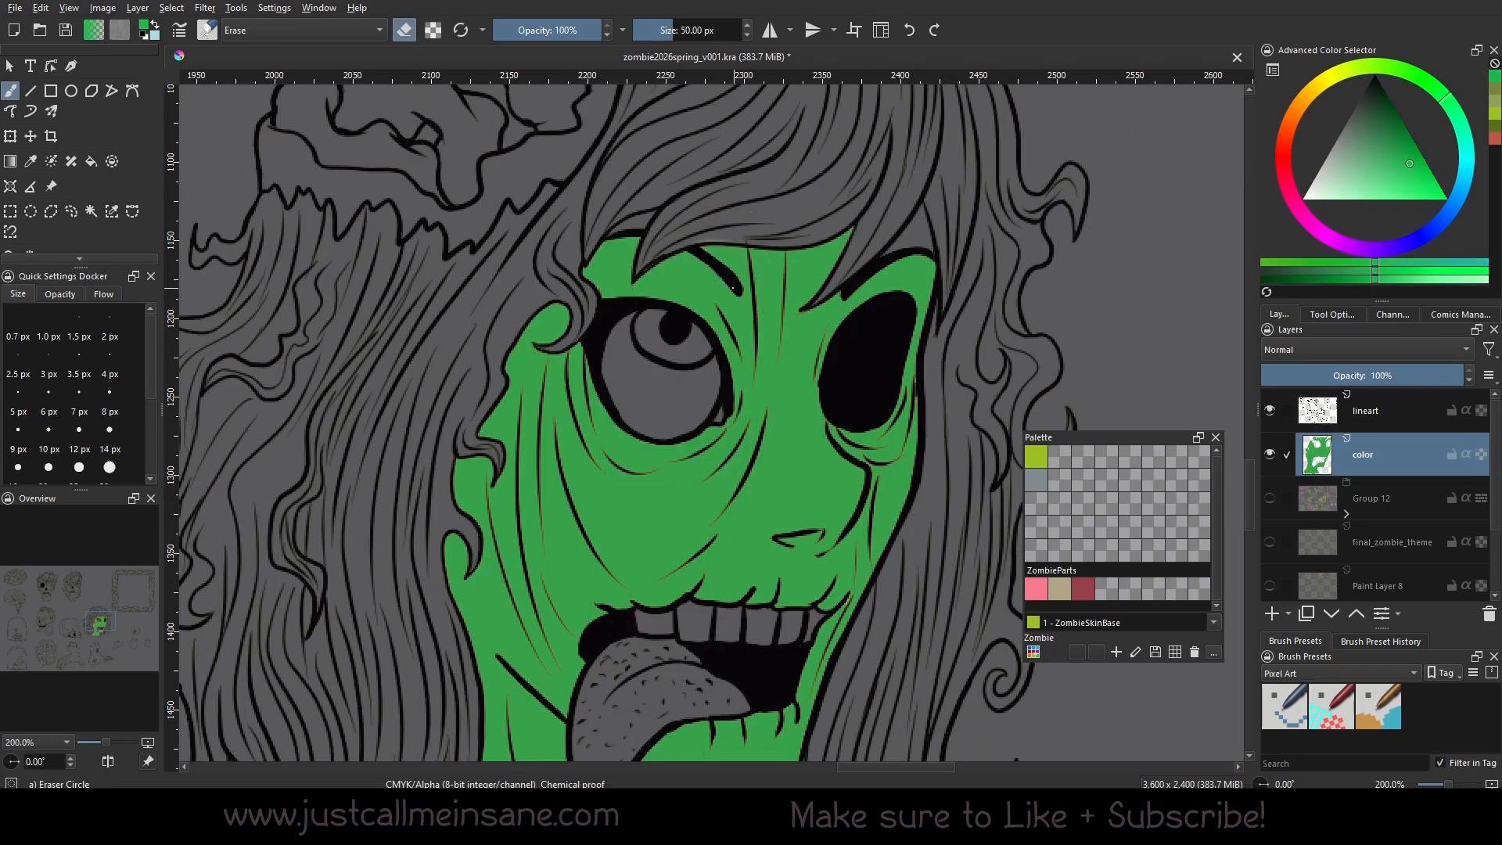
mouse_move(736, 280)
mouse_down()
mouse_move(685, 267)
mouse_move(707, 234)
mouse_move(714, 275)
mouse_move(700, 271)
mouse_move(720, 293)
mouse_move(686, 285)
mouse_up()
key(ctrl+z)
Try the Blender Blur brush on the green around the eyebrow above the open eye, and return to the ink brush.
right_click(711, 358)
click(649, 284)
right_click(862, 338)
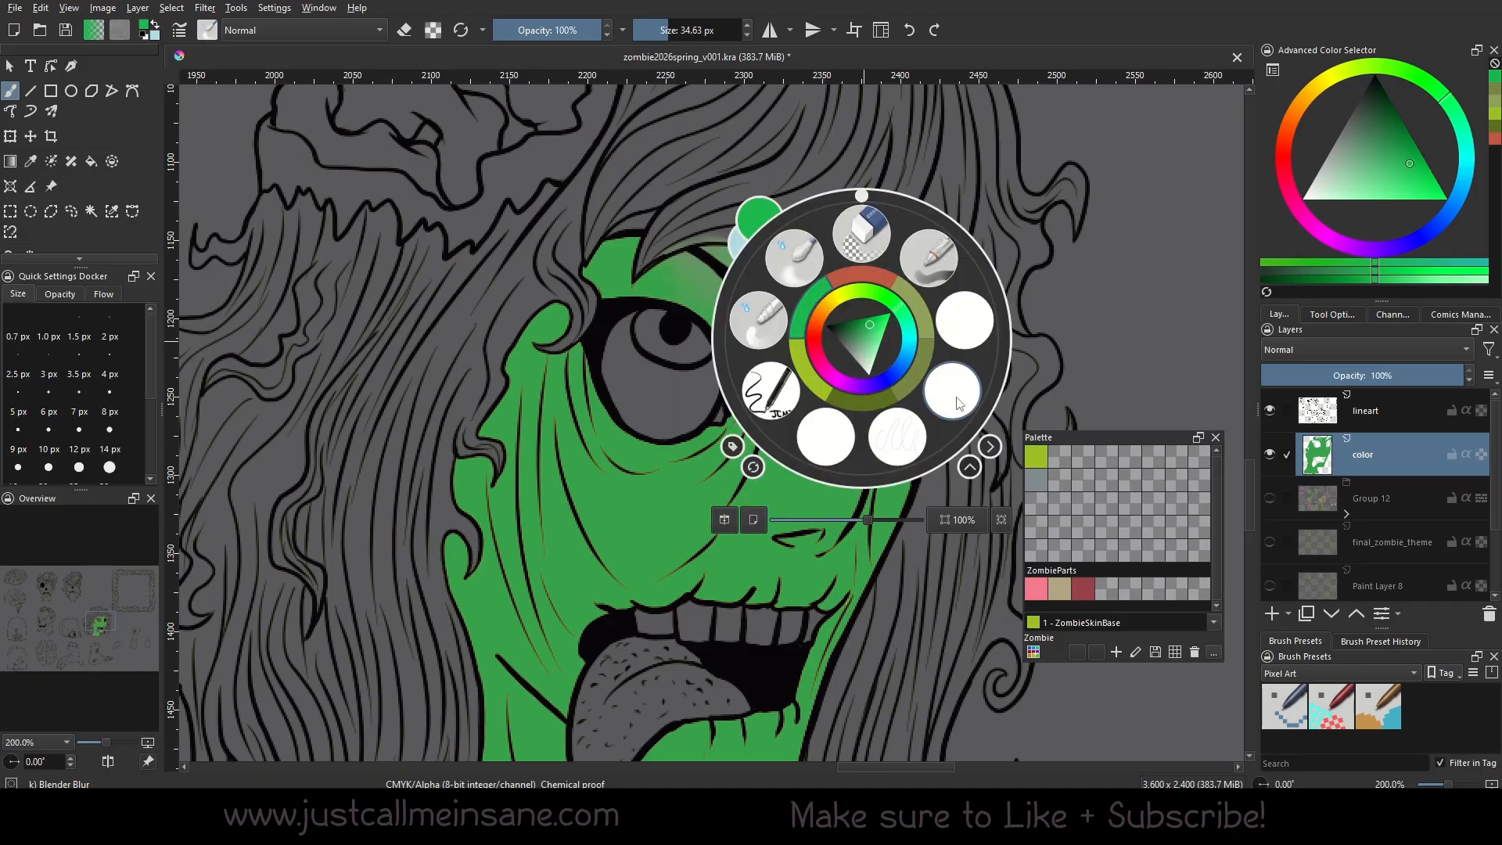
click(954, 385)
key(e)
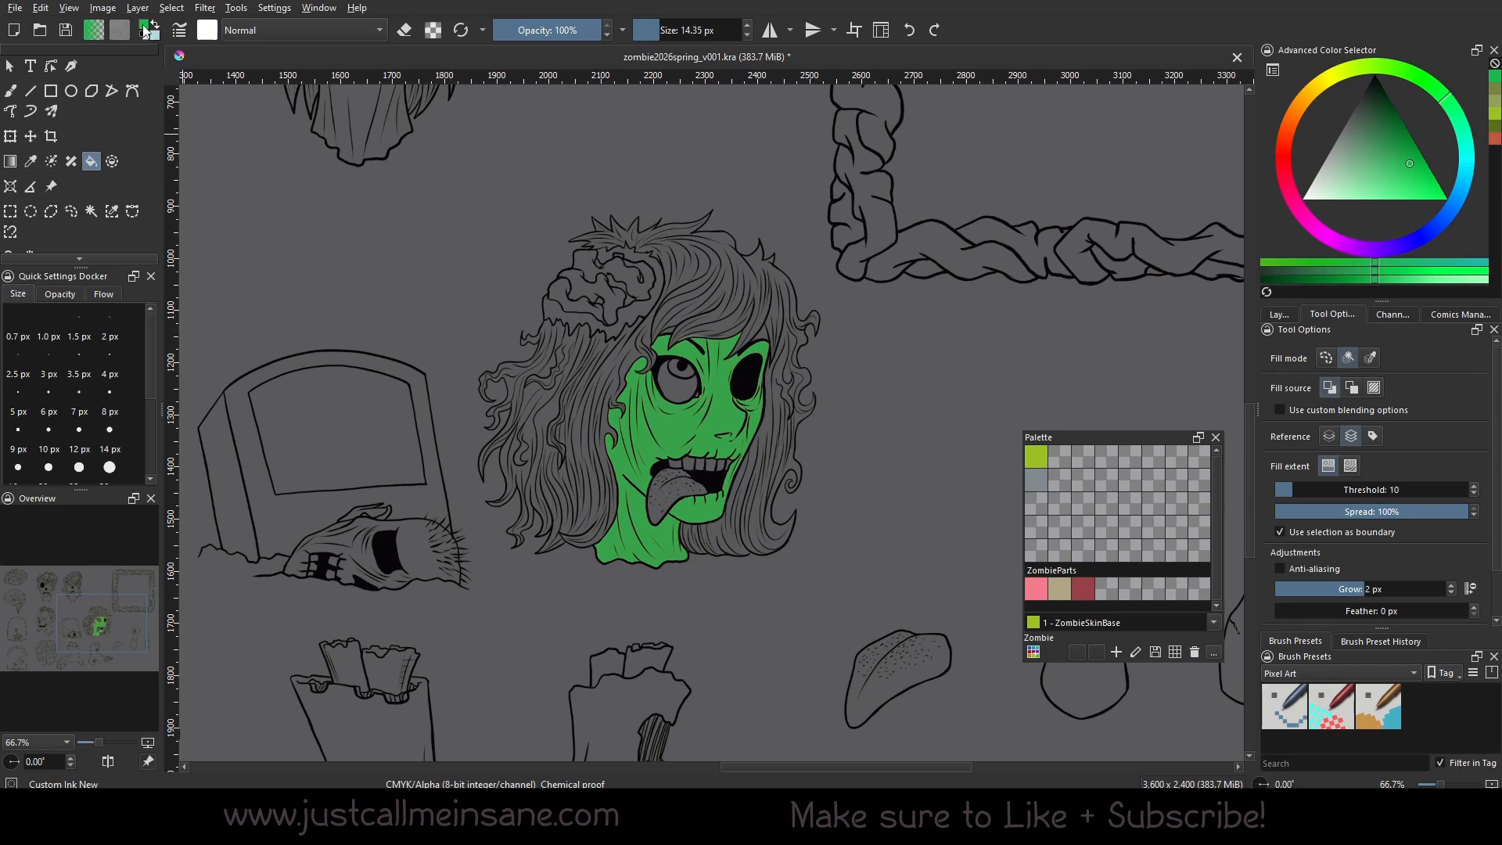
Set the Fill tool's source to the background color.
click(1352, 388)
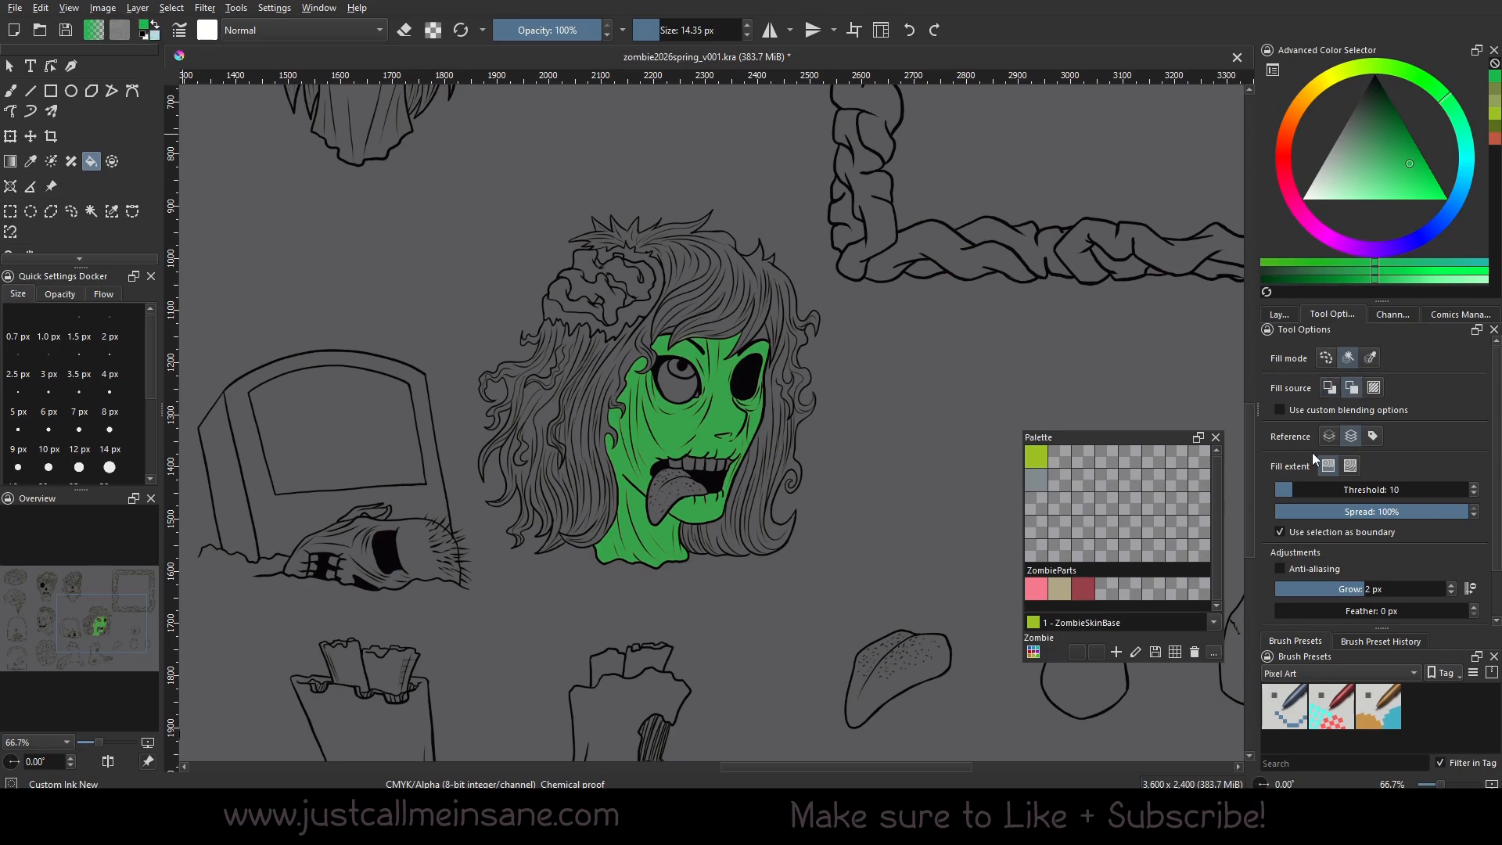
Try filling the green face with the background color and undo the fill.
click(714, 415)
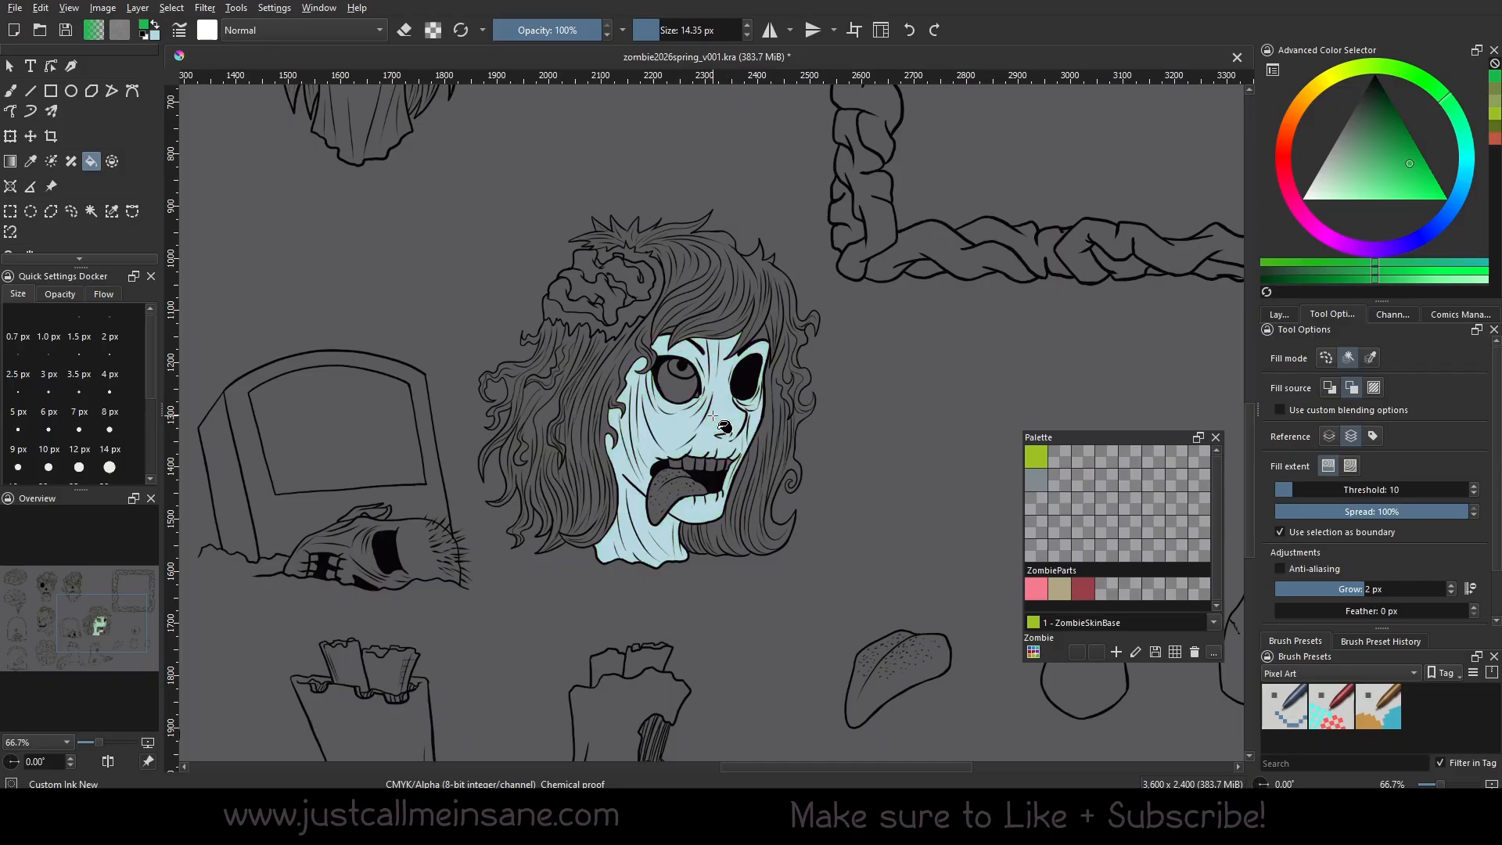
key(ctrl+z)
Set the Fill tool's source to pattern, show the Patterns docker and float it enlarged over the canvas.
click(1374, 388)
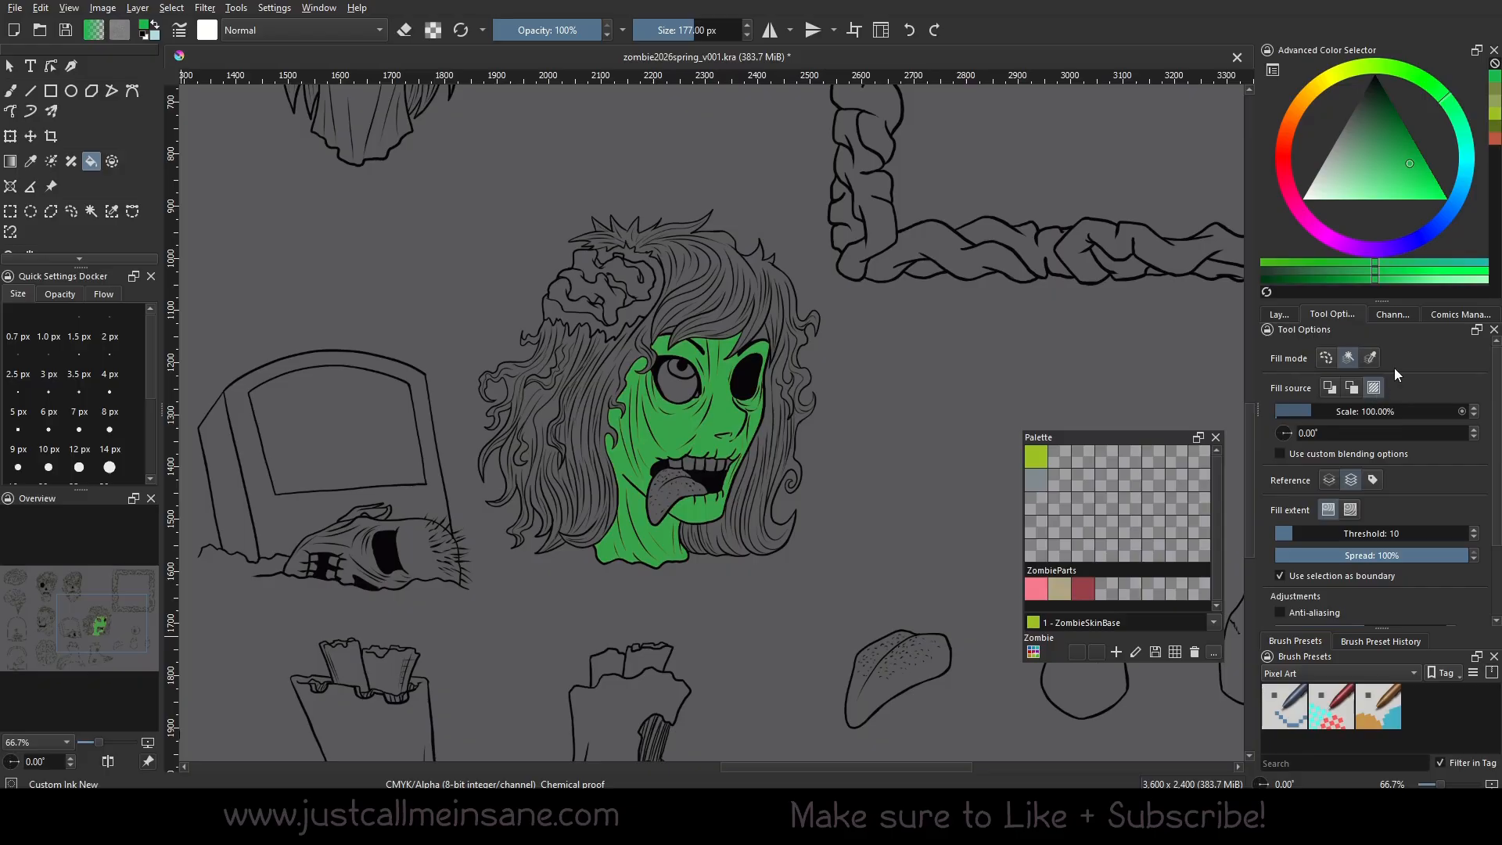
click(275, 10)
mouse_move(293, 136)
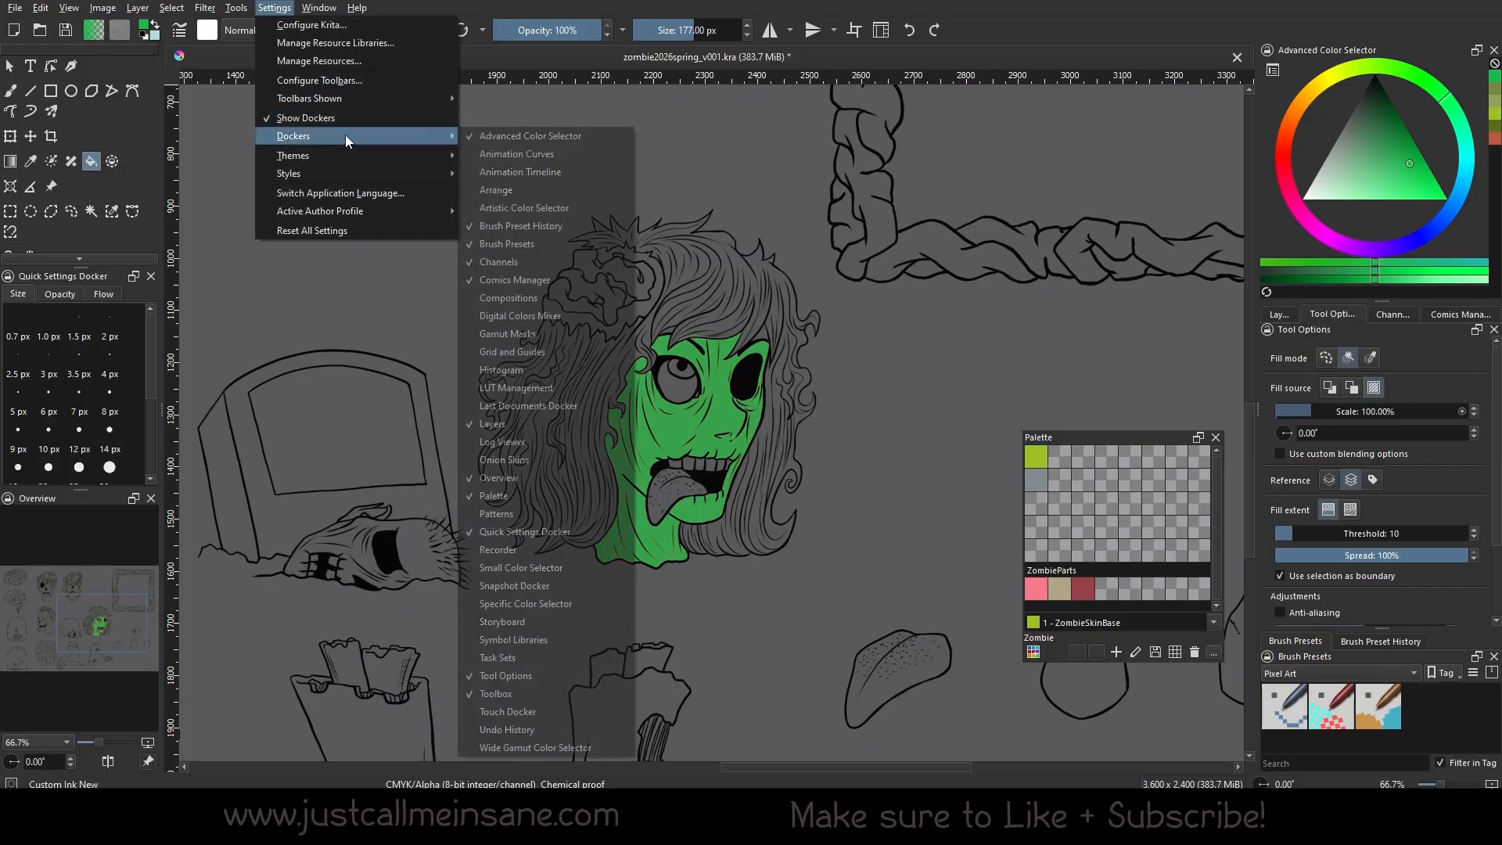
click(553, 522)
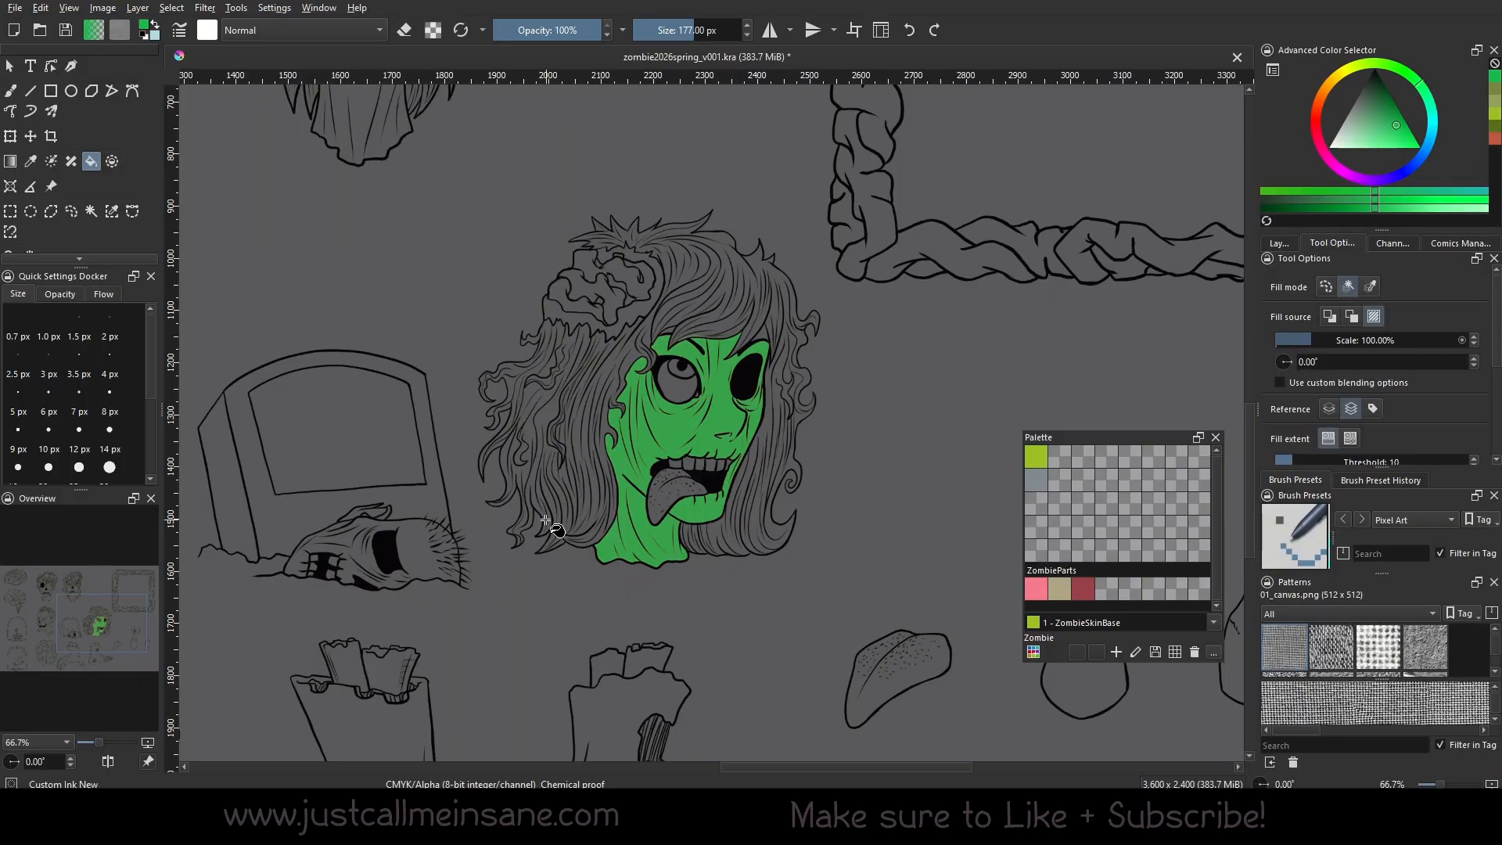
drag(1312, 589, 922, 131)
drag(1104, 319, 1105, 539)
scroll(1051, 253, down, 5)
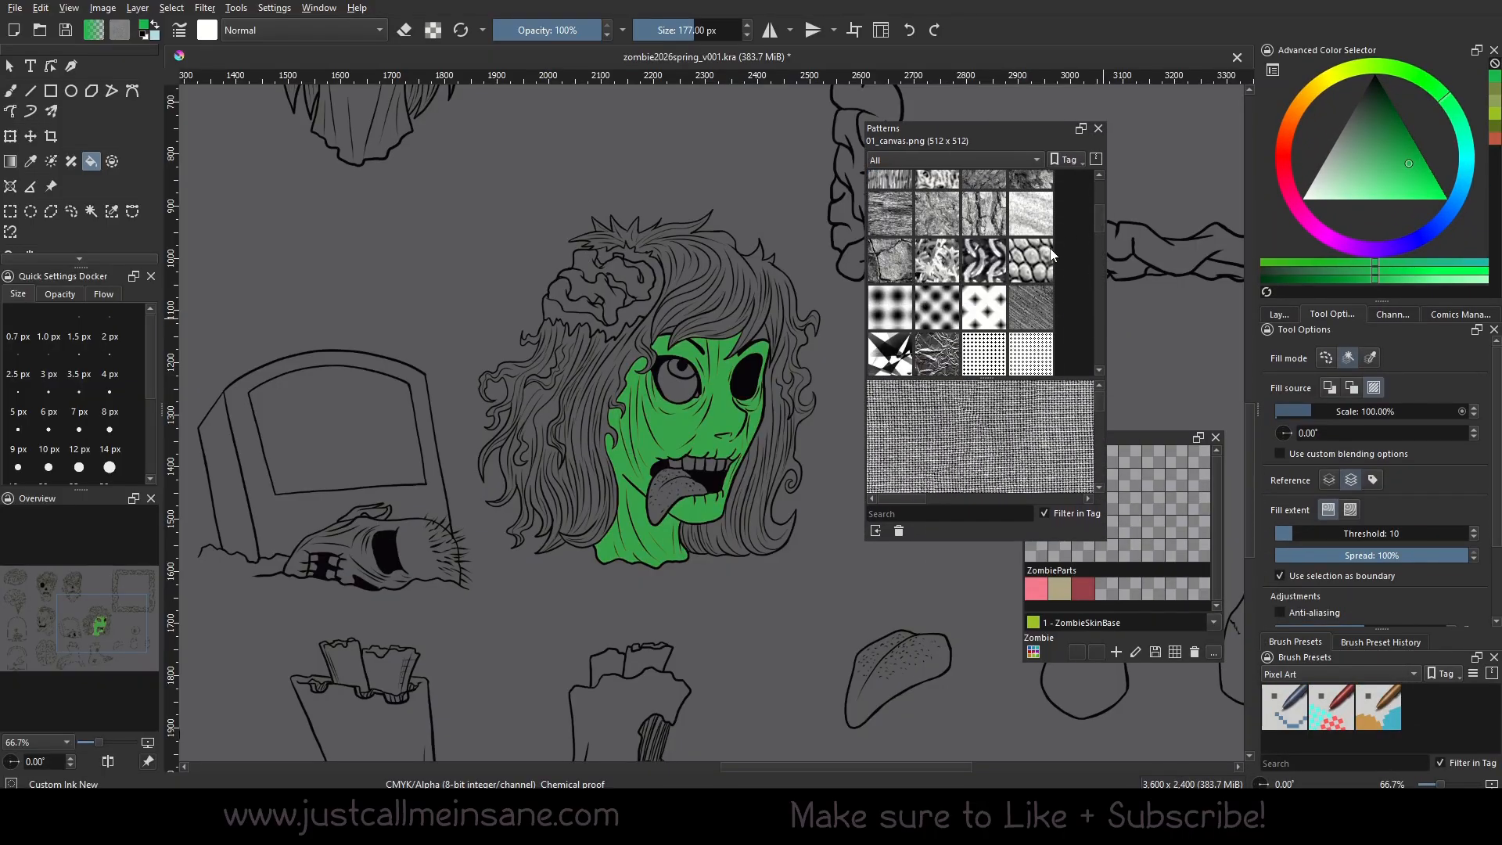
Try filling the face with the 25-dynamic-screentone-C.png pattern and undo the fill.
click(999, 304)
click(717, 408)
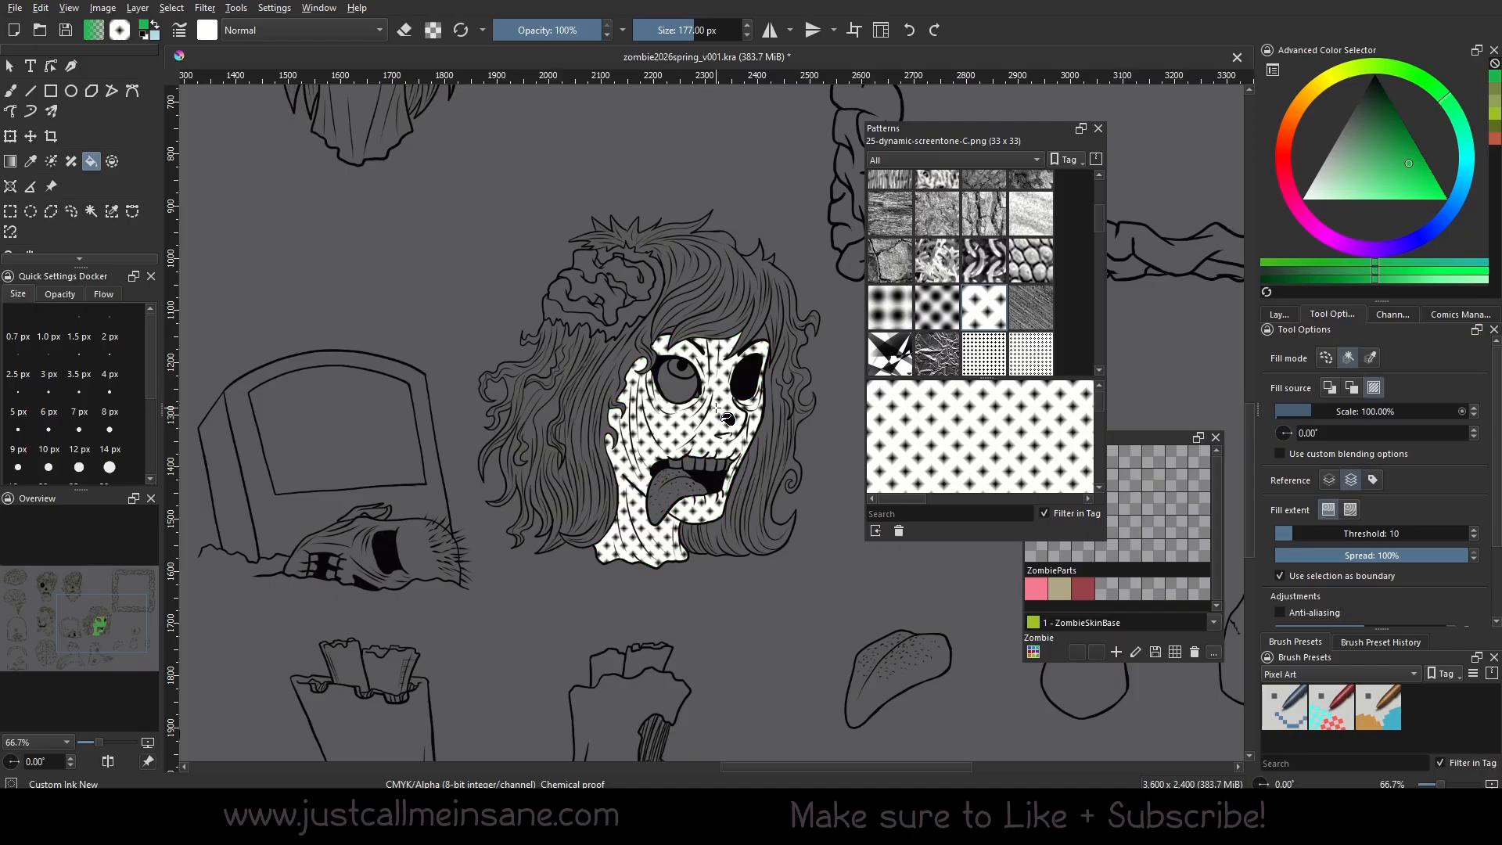
key(ctrl+z)
Try filling the face with the Canvas 04 pattern and undo the fill.
click(943, 353)
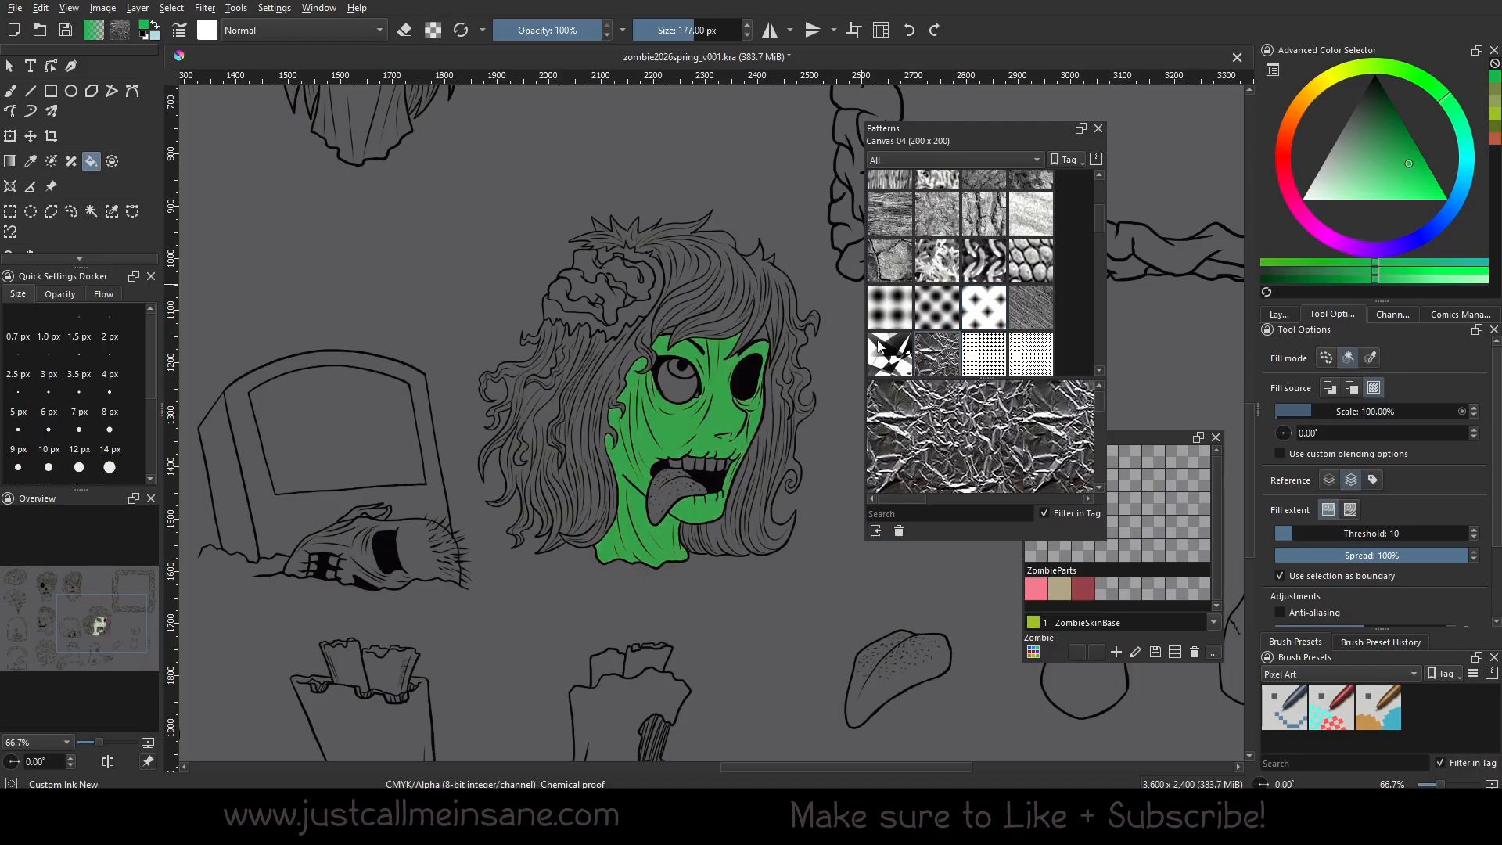
click(726, 411)
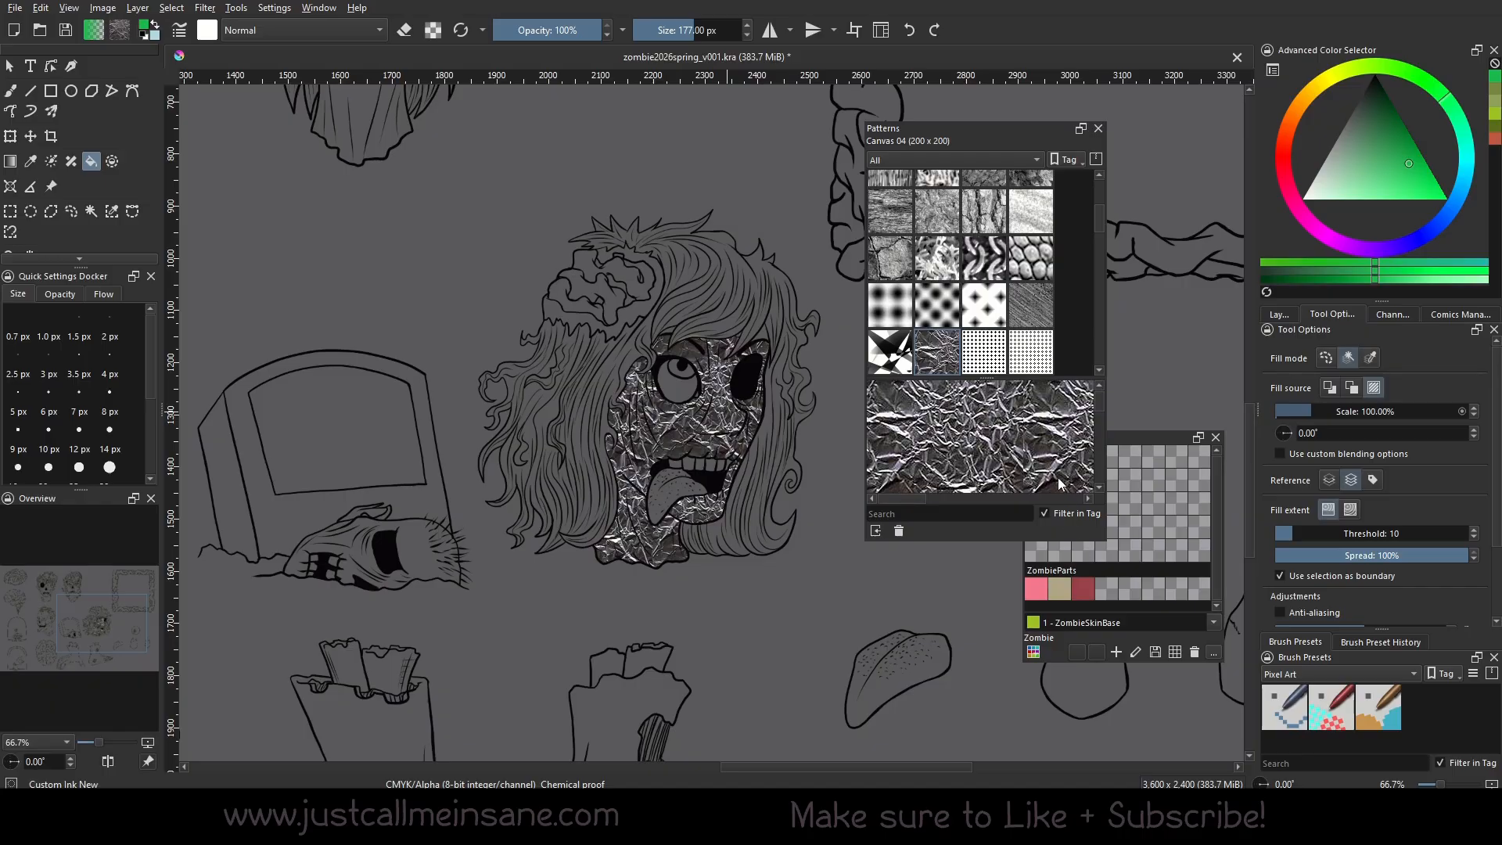
key(ctrl+z)
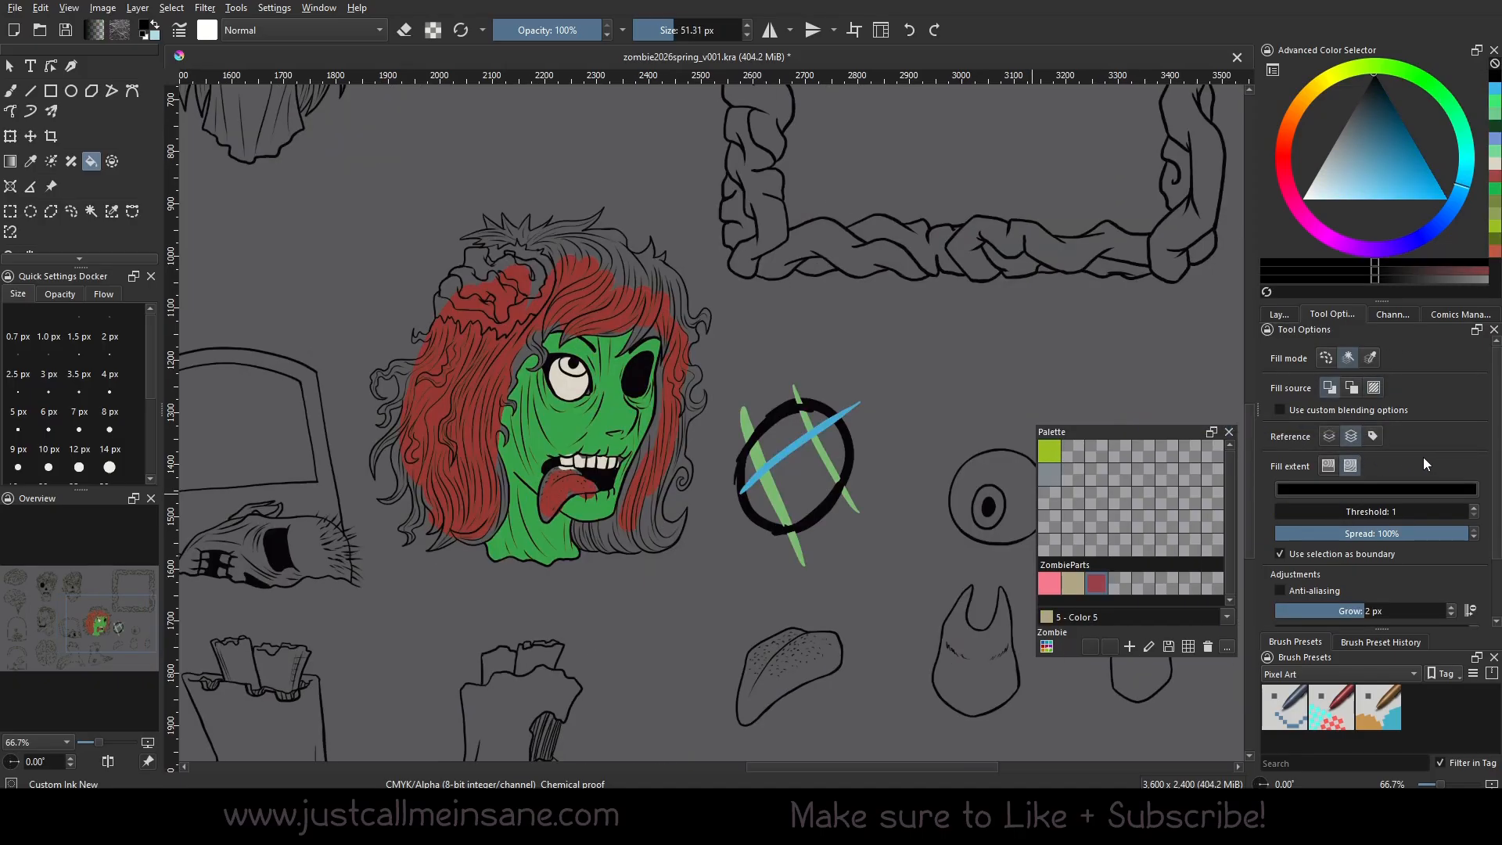
Switch the fill extent to the contiguous region and back to the boundary color mode, and view the boundary color choices without changing them.
click(1334, 463)
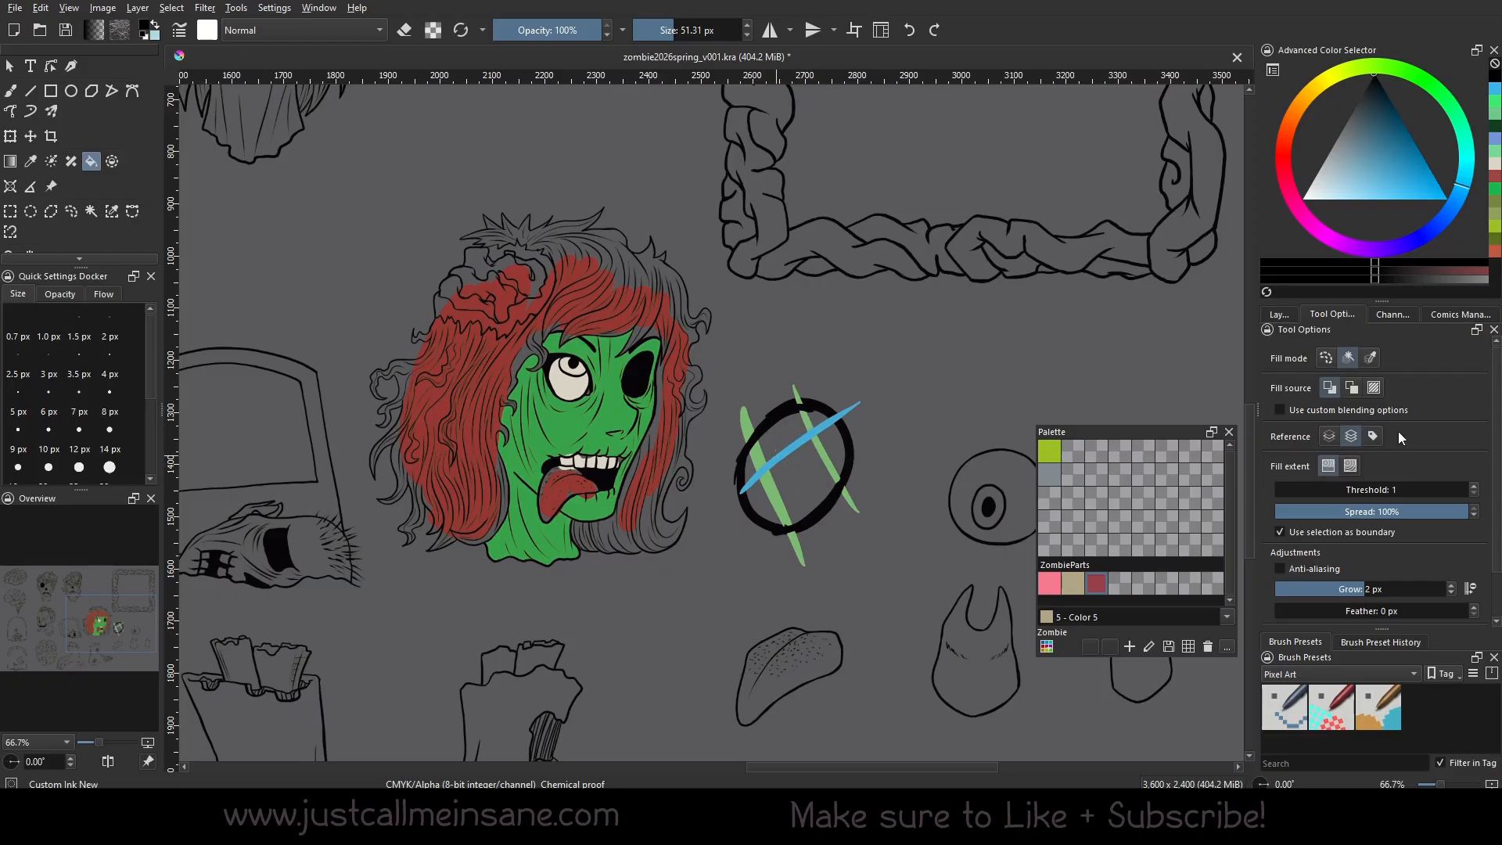
click(1350, 467)
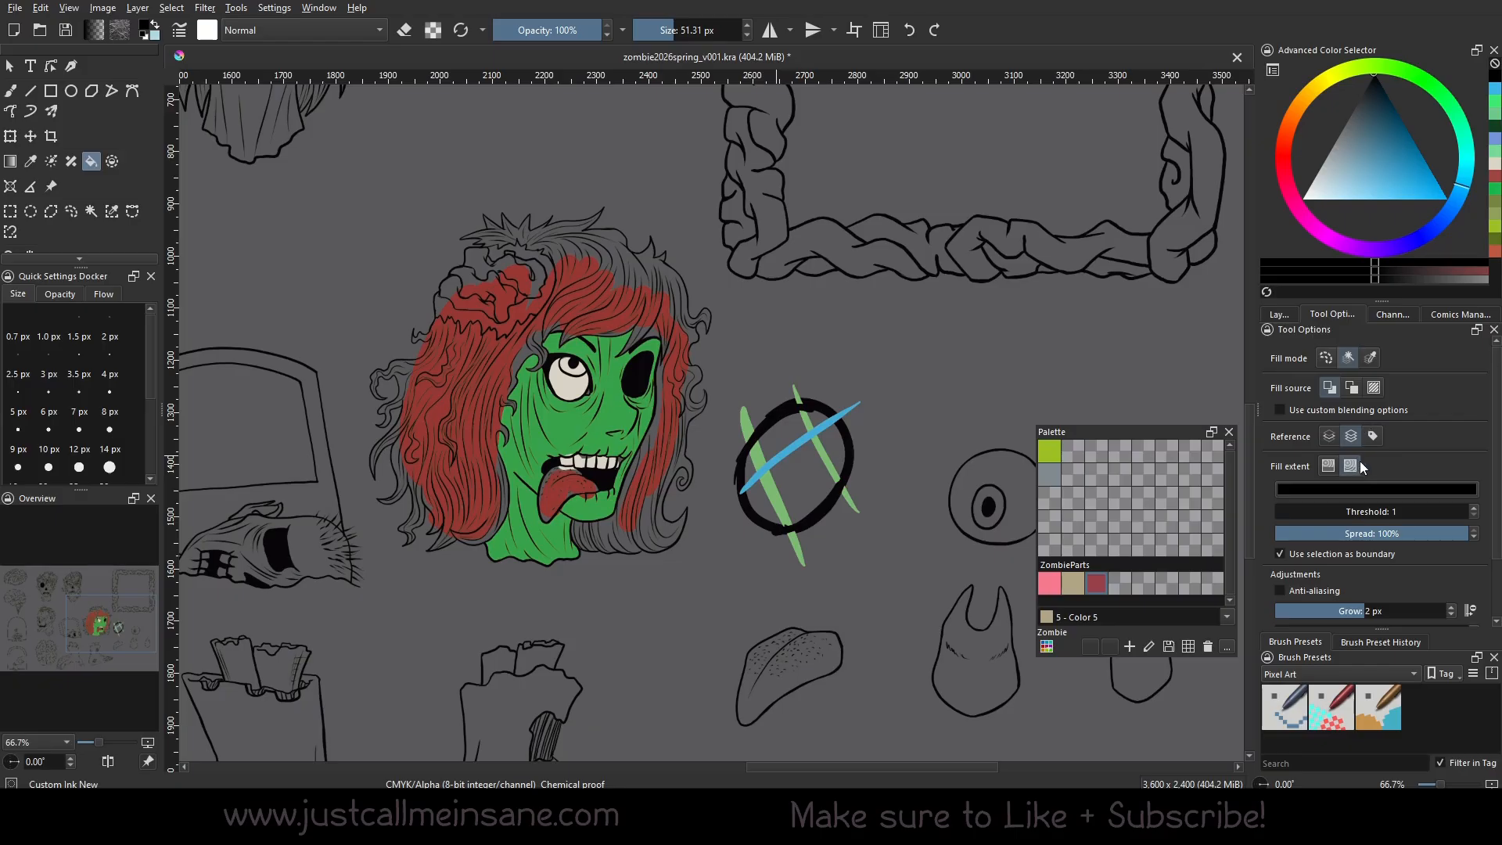
click(1470, 489)
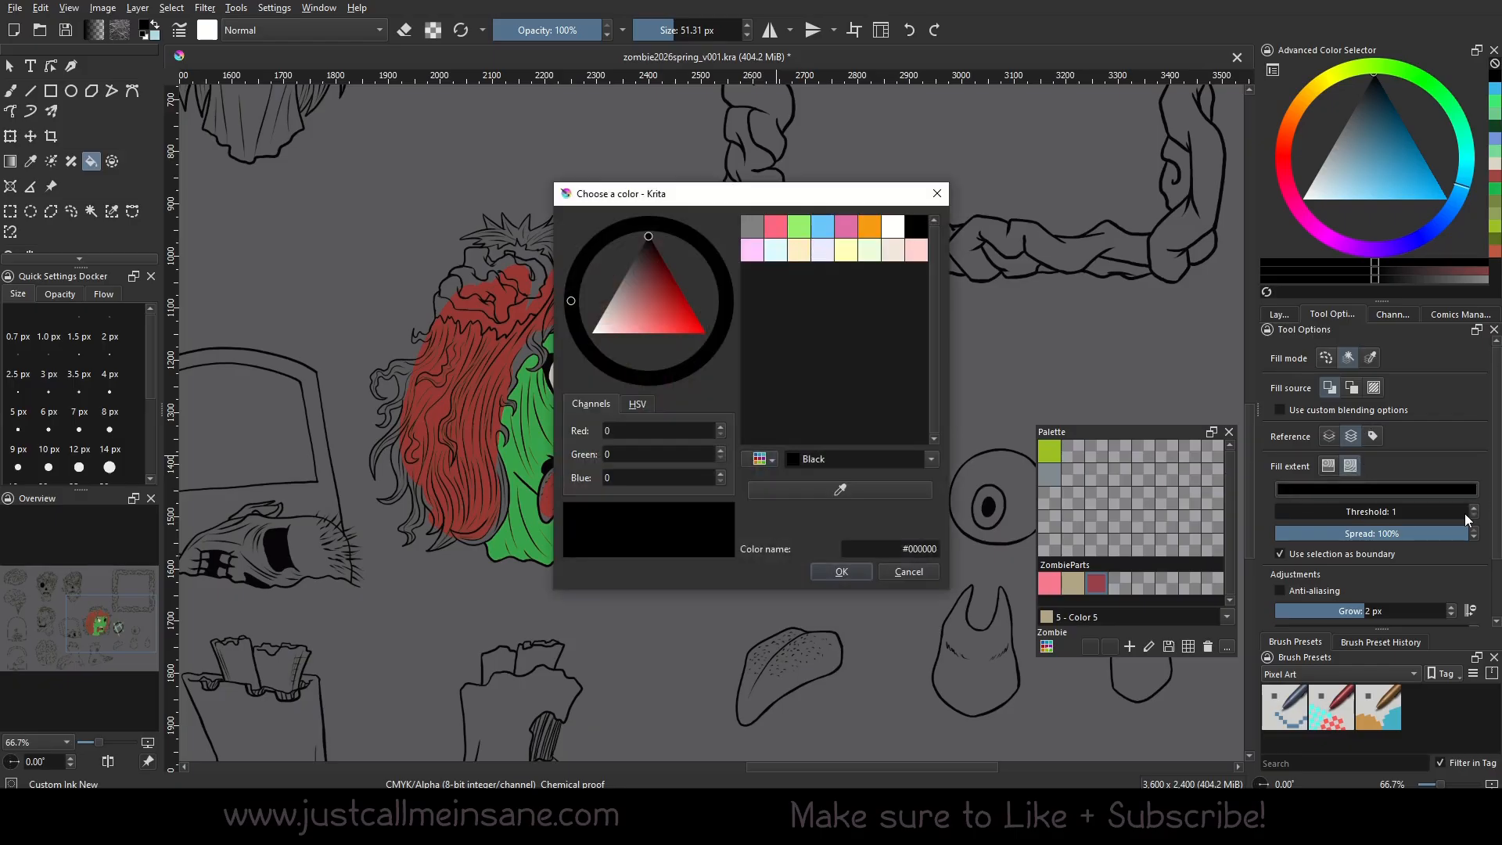
click(909, 579)
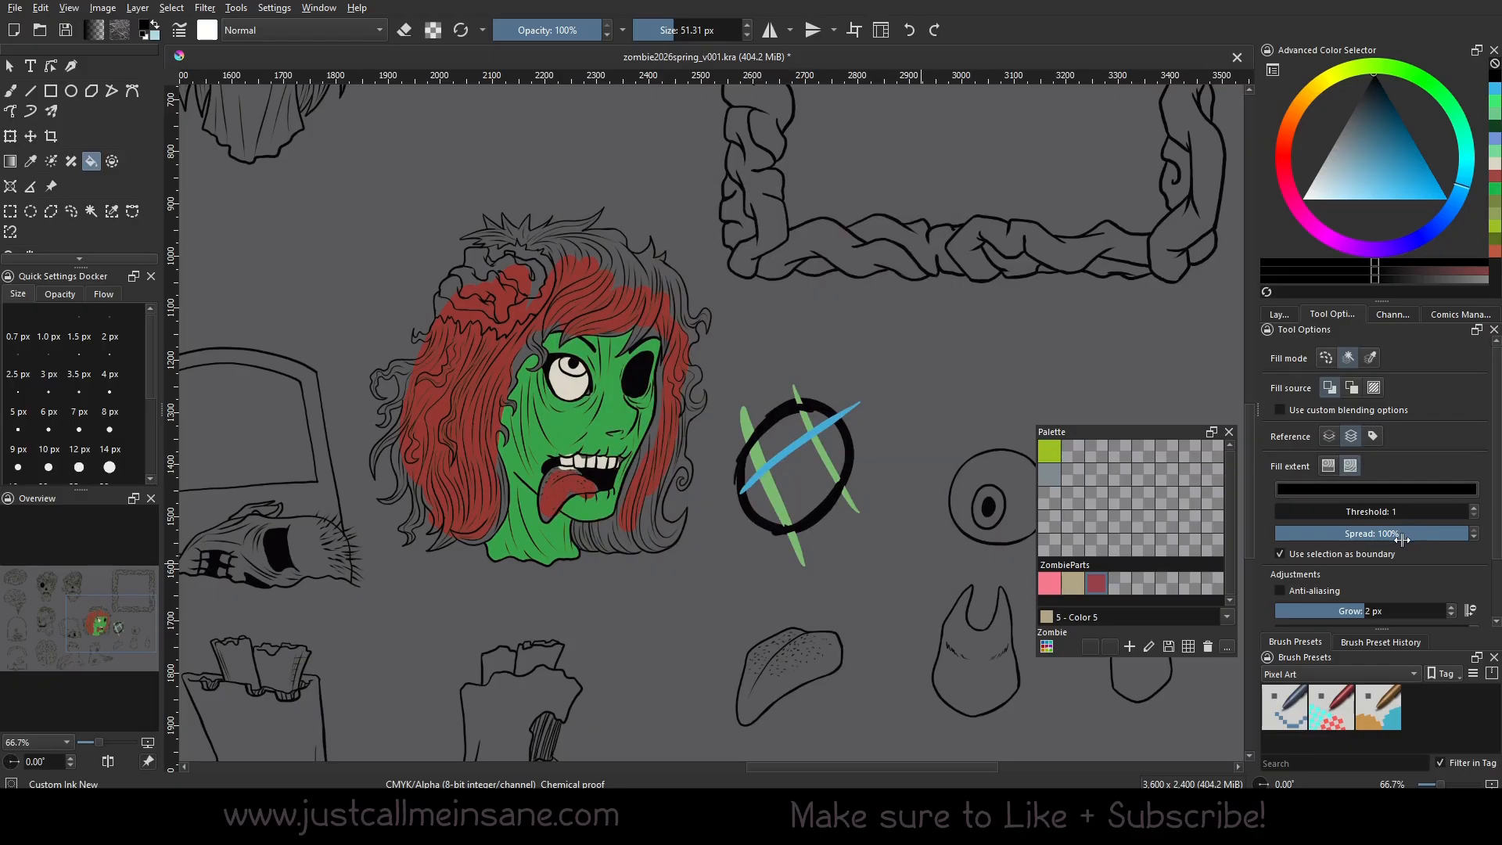
Try filling the black circle with blue up to the black boundary color, and undo the fill.
click(801, 480)
key(ctrl+z)
drag(1413, 169, 1419, 214)
click(816, 482)
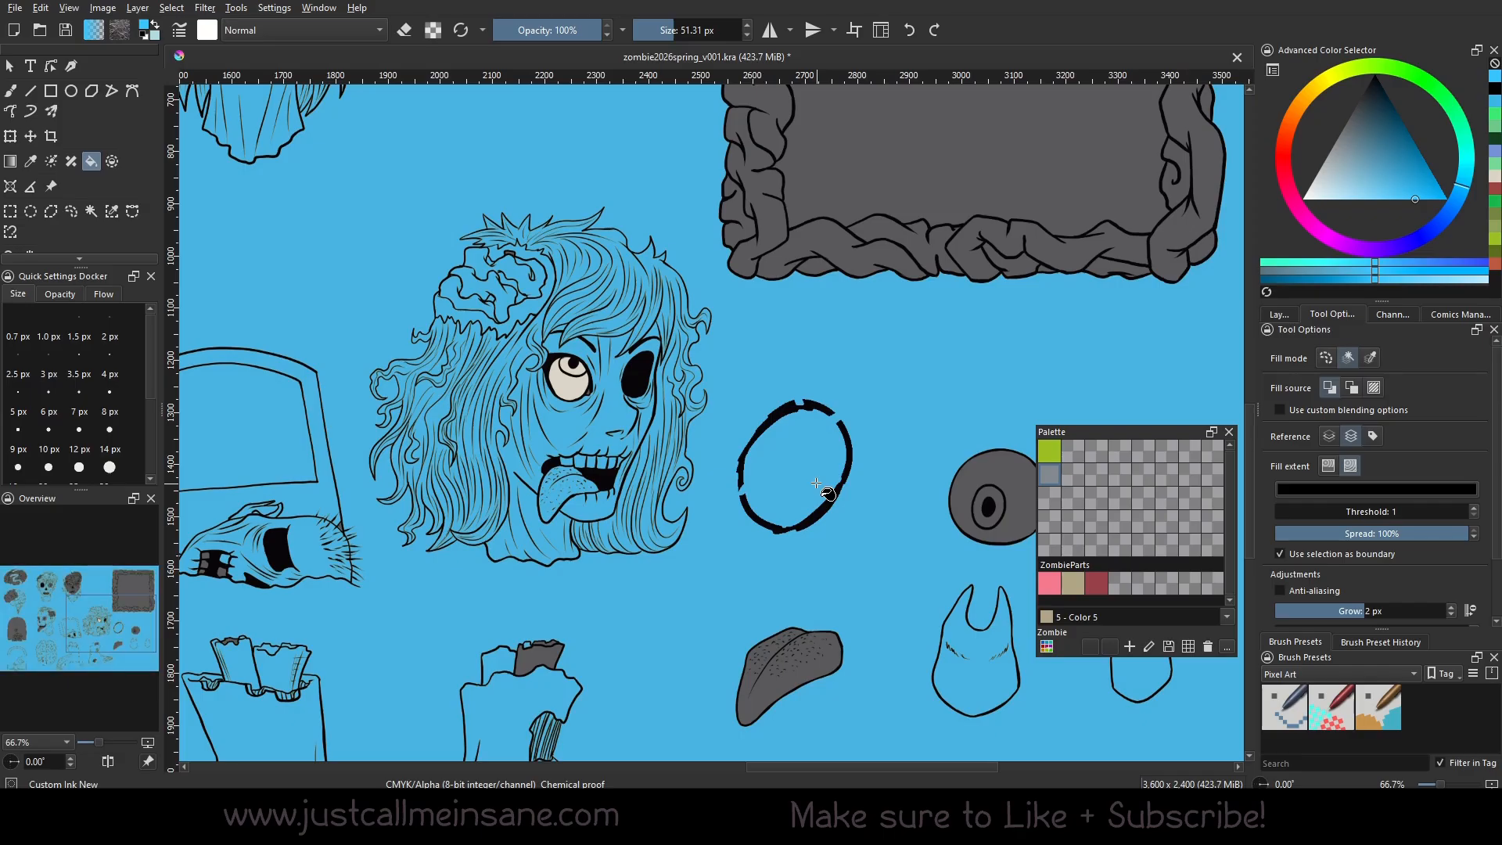
key(ctrl+z)
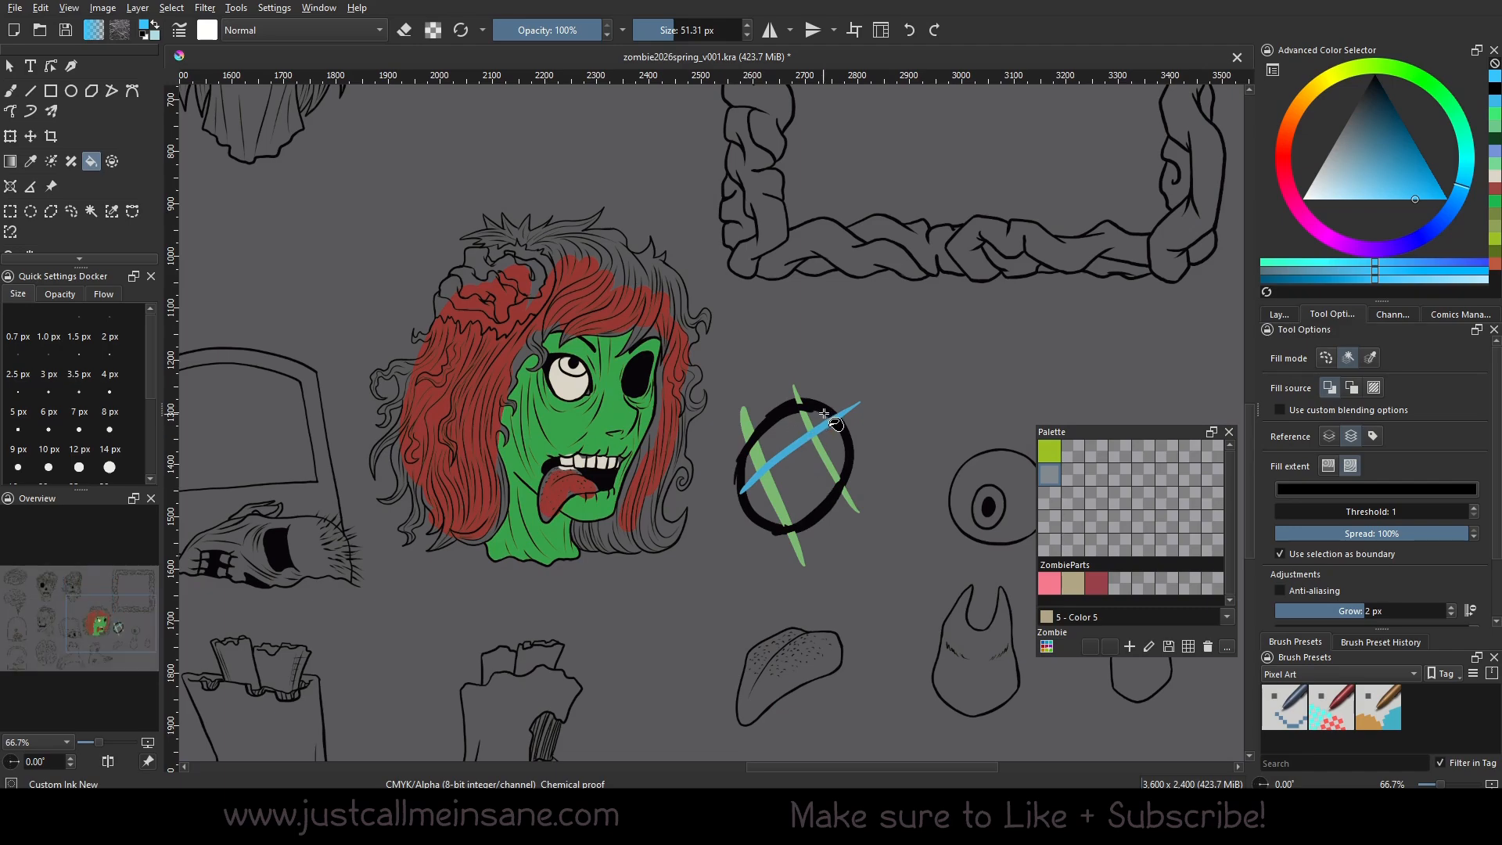
Brush over the circle's outline in black to close it where the colored strokes cross.
key(b)
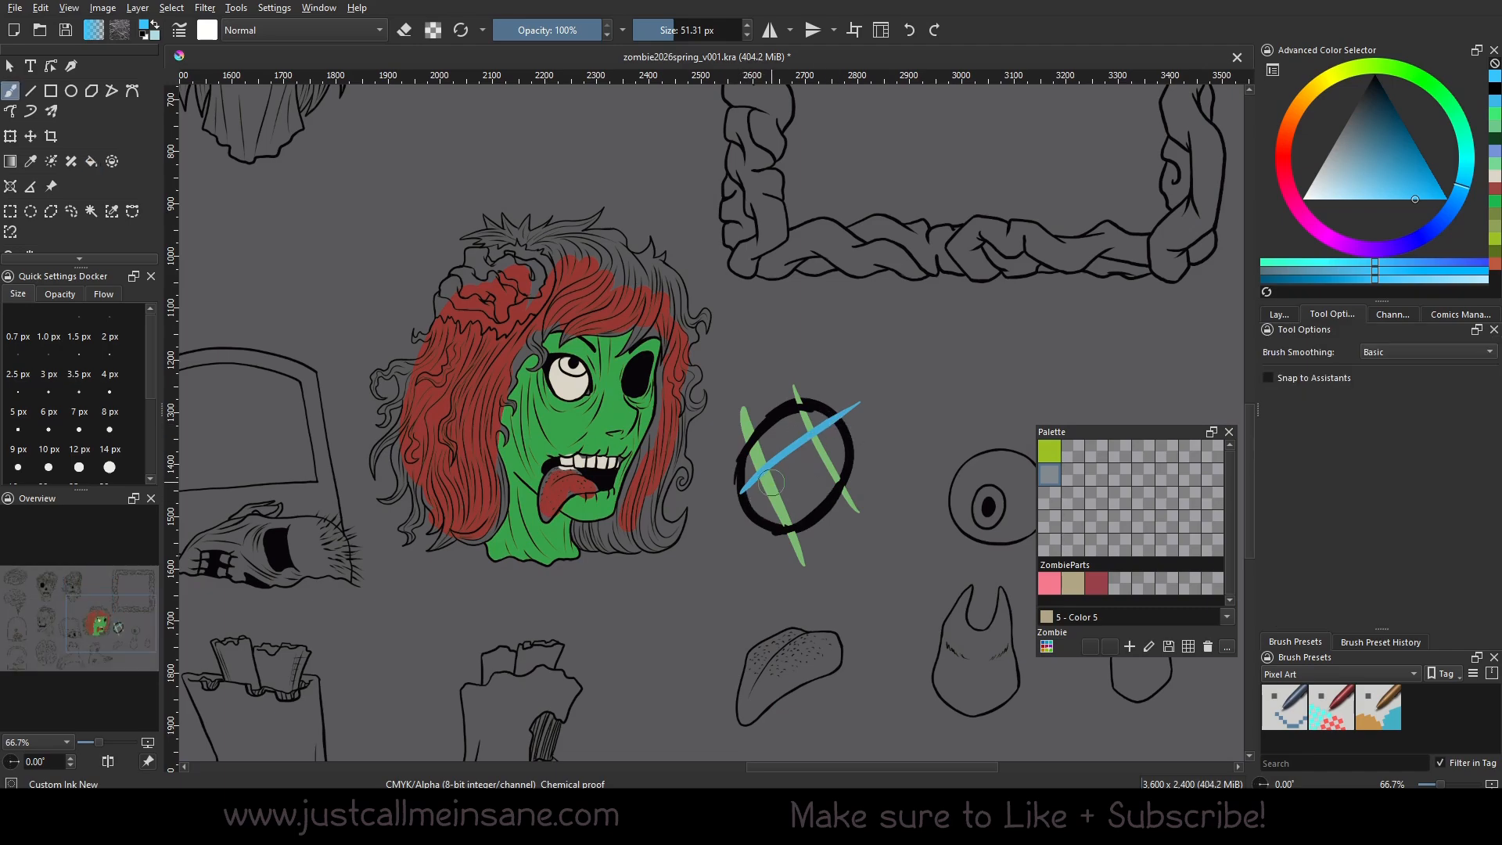
right_click(779, 482)
right_click(879, 532)
click(1375, 75)
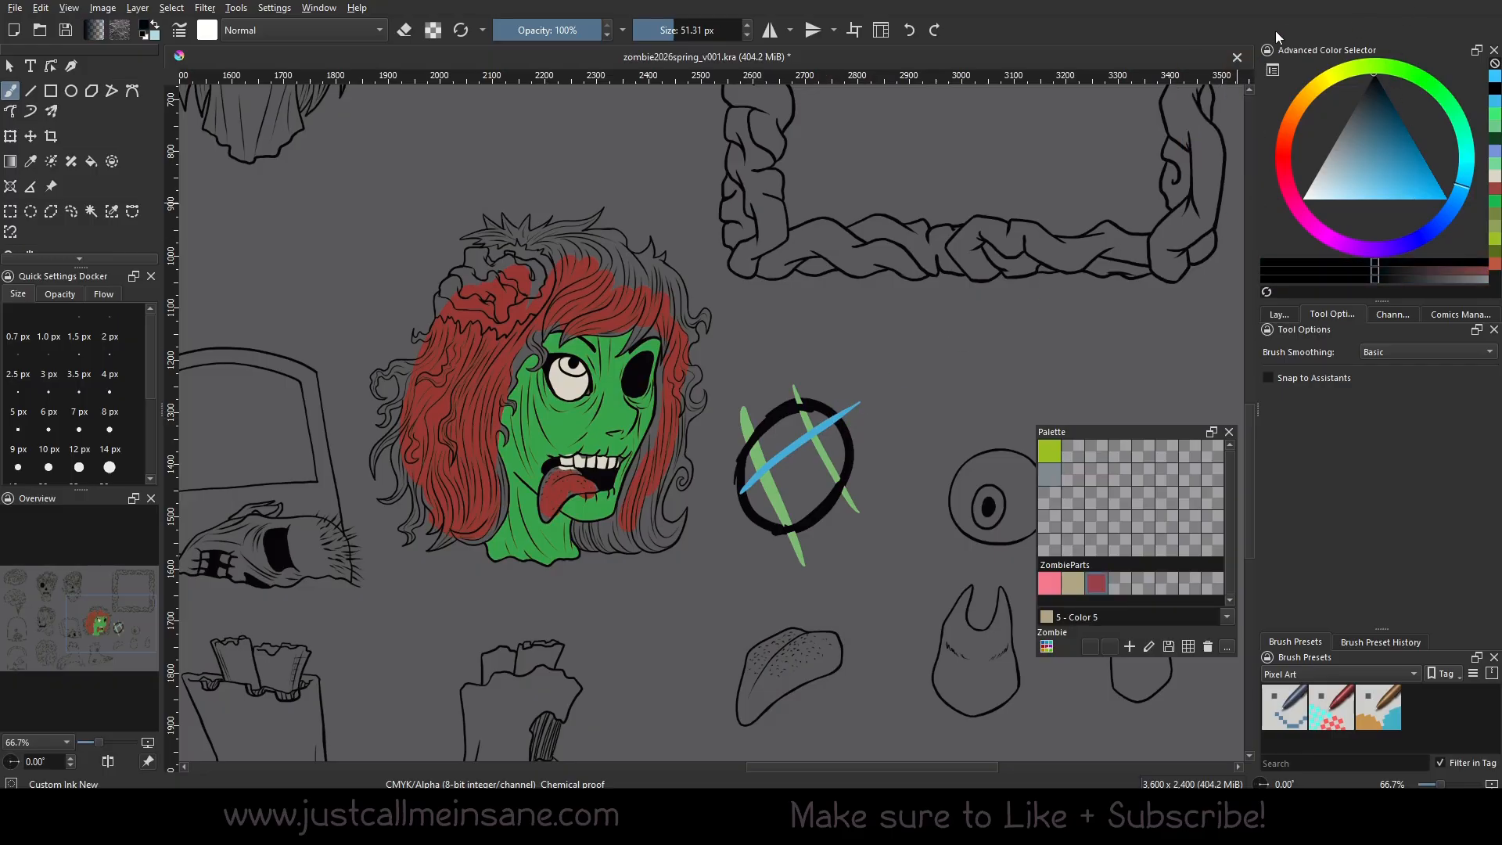
Fill the inside of the circle with blue up to its black outline.
click(91, 163)
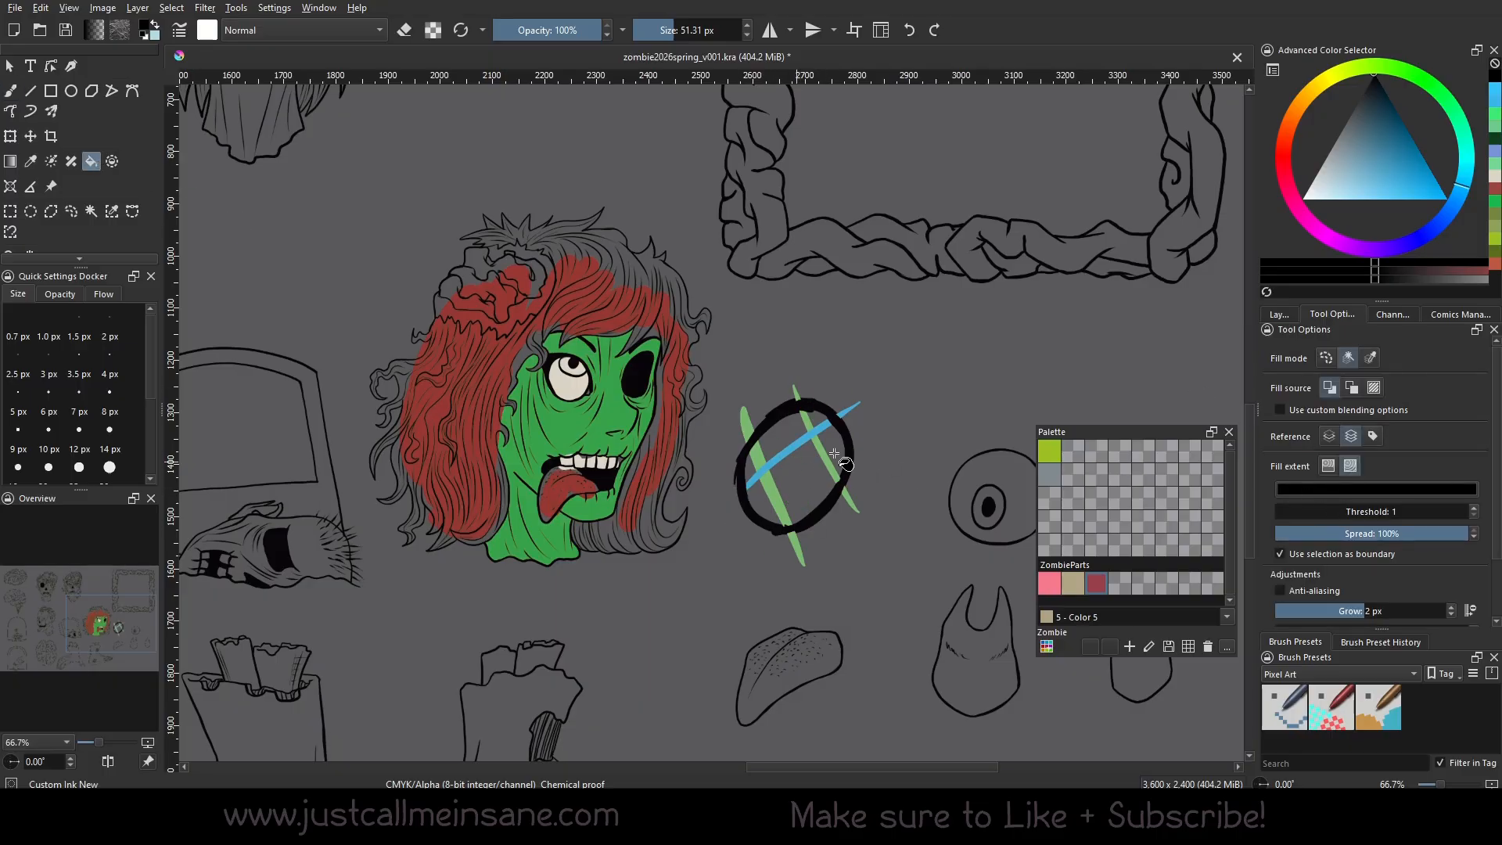
click(805, 488)
key(ctrl+z)
click(1458, 201)
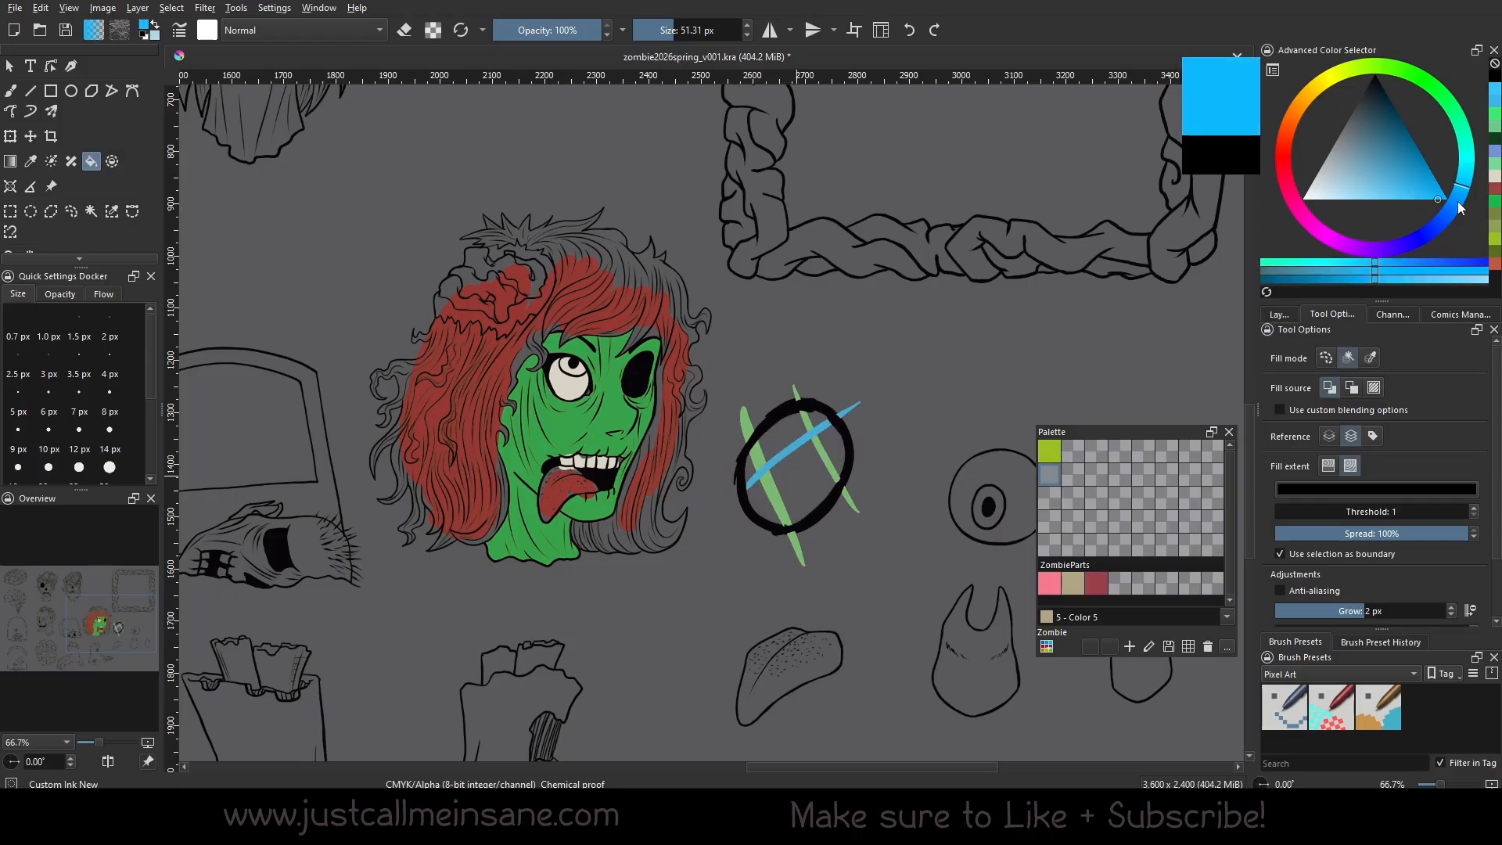
click(799, 490)
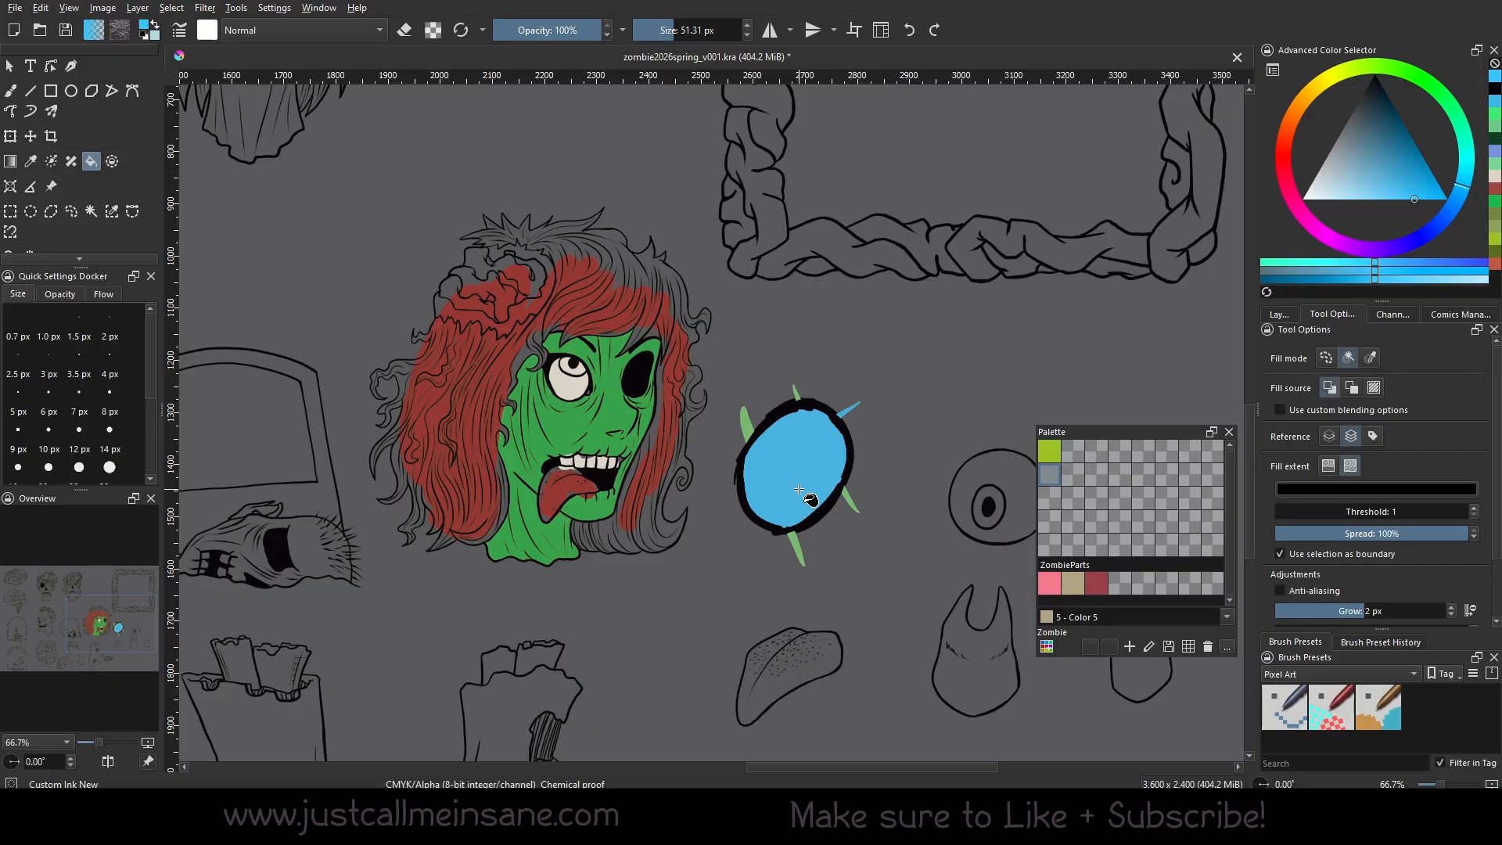
Paint a closed, cloud-like outline in light gray above the loose eyeball drawing with the brush.
scroll(799, 490, right, 3)
mouse_move(707, 556)
mouse_down()
mouse_move(792, 524)
mouse_move(841, 635)
mouse_move(821, 603)
mouse_move(734, 599)
mouse_move(765, 624)
mouse_move(727, 620)
mouse_up()
key(b)
right_click(790, 390)
click(881, 442)
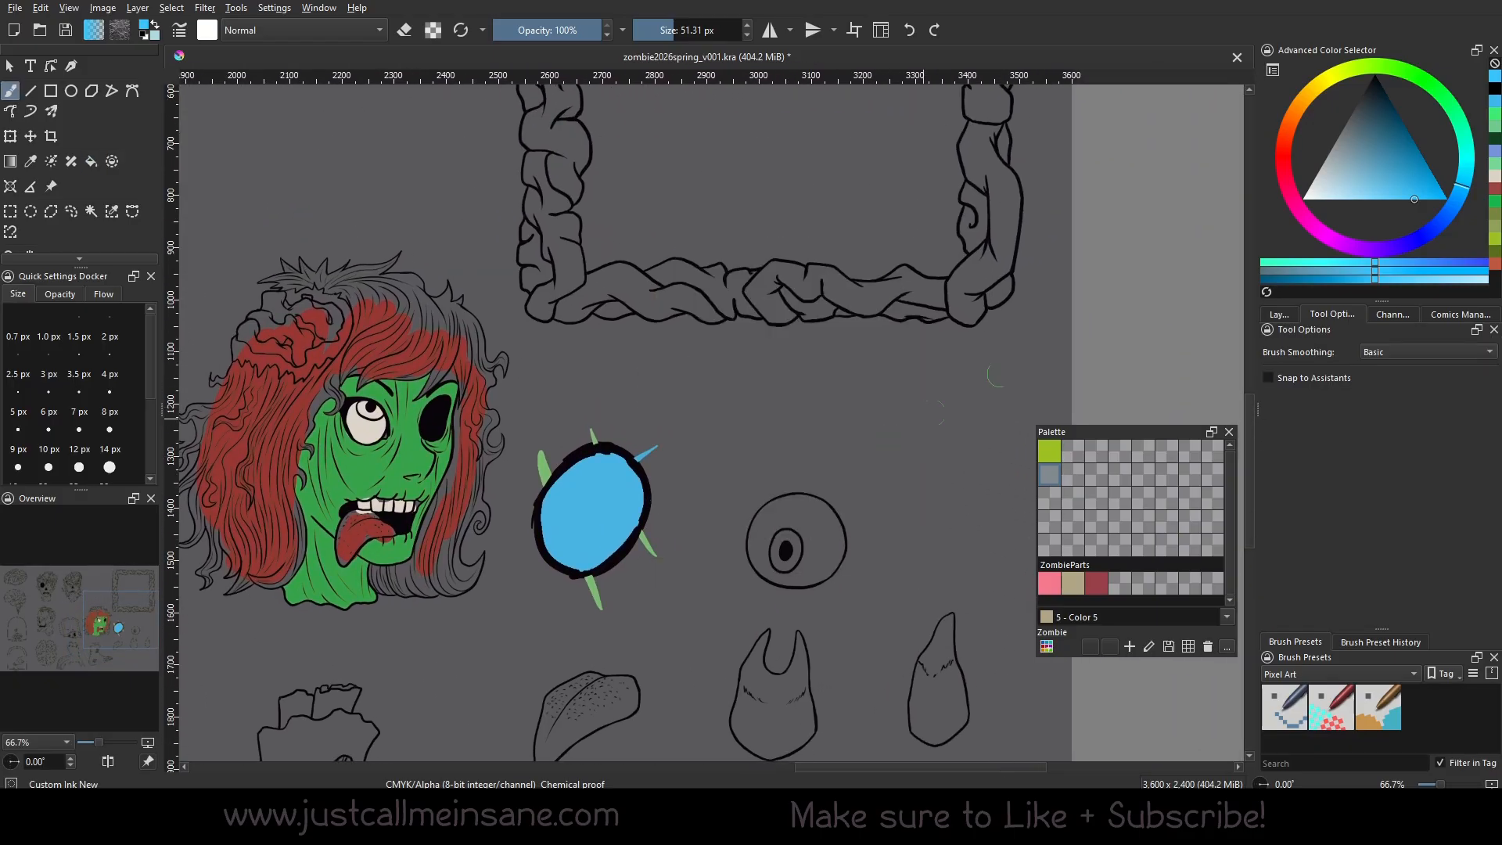
click(1288, 124)
drag(1359, 139, 1297, 136)
drag(1329, 186, 1296, 168)
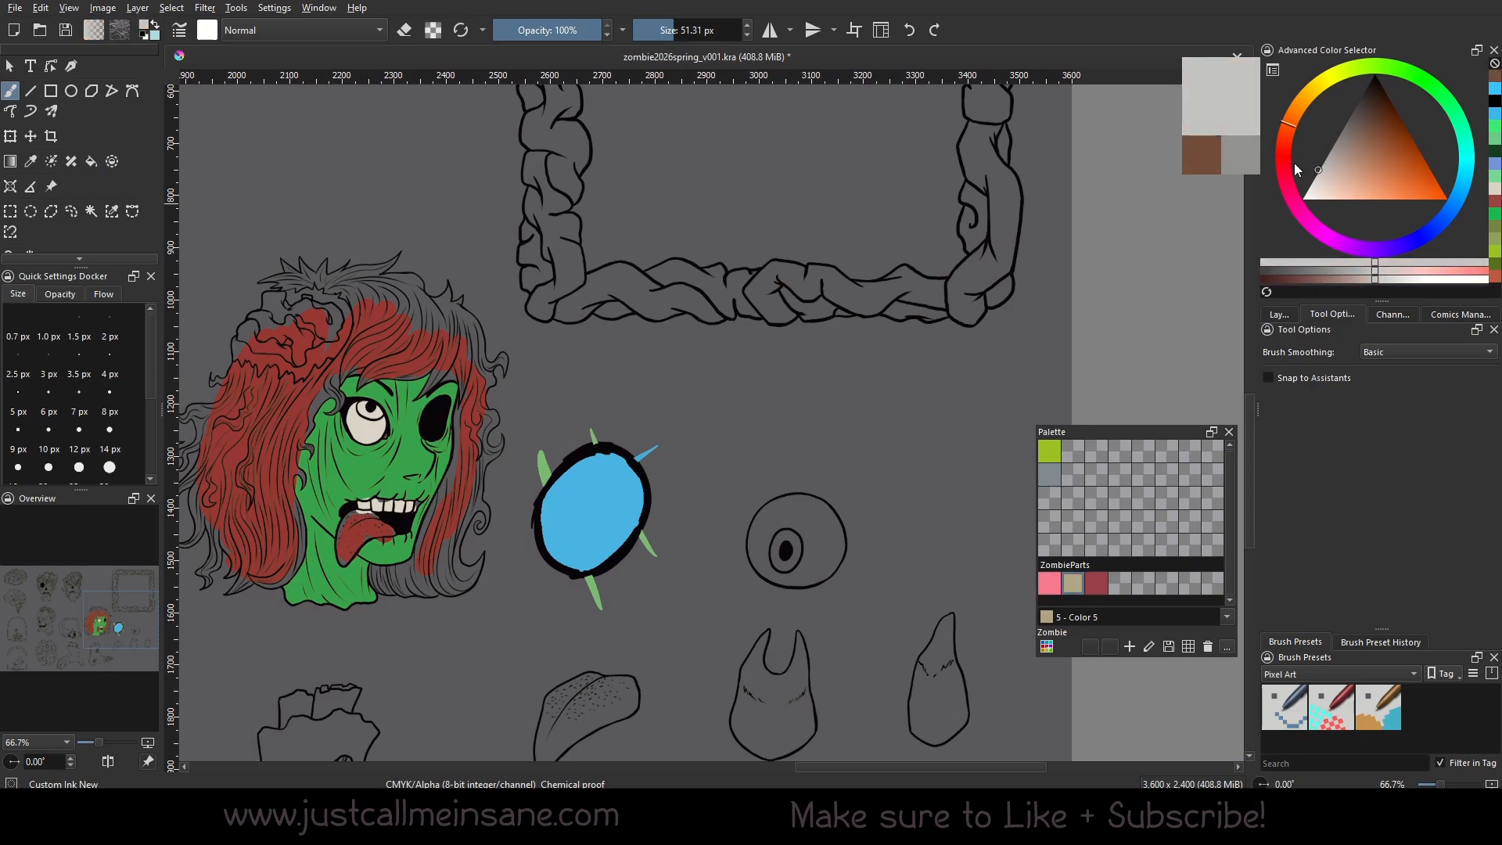
mouse_move(829, 360)
mouse_down()
mouse_move(723, 385)
mouse_move(683, 444)
mouse_move(806, 459)
mouse_up()
mouse_move(834, 363)
mouse_down()
mouse_move(901, 389)
mouse_move(939, 446)
mouse_up()
mouse_move(771, 463)
mouse_down()
mouse_move(890, 473)
mouse_move(935, 427)
mouse_move(837, 471)
mouse_up()
drag(708, 401, 691, 432)
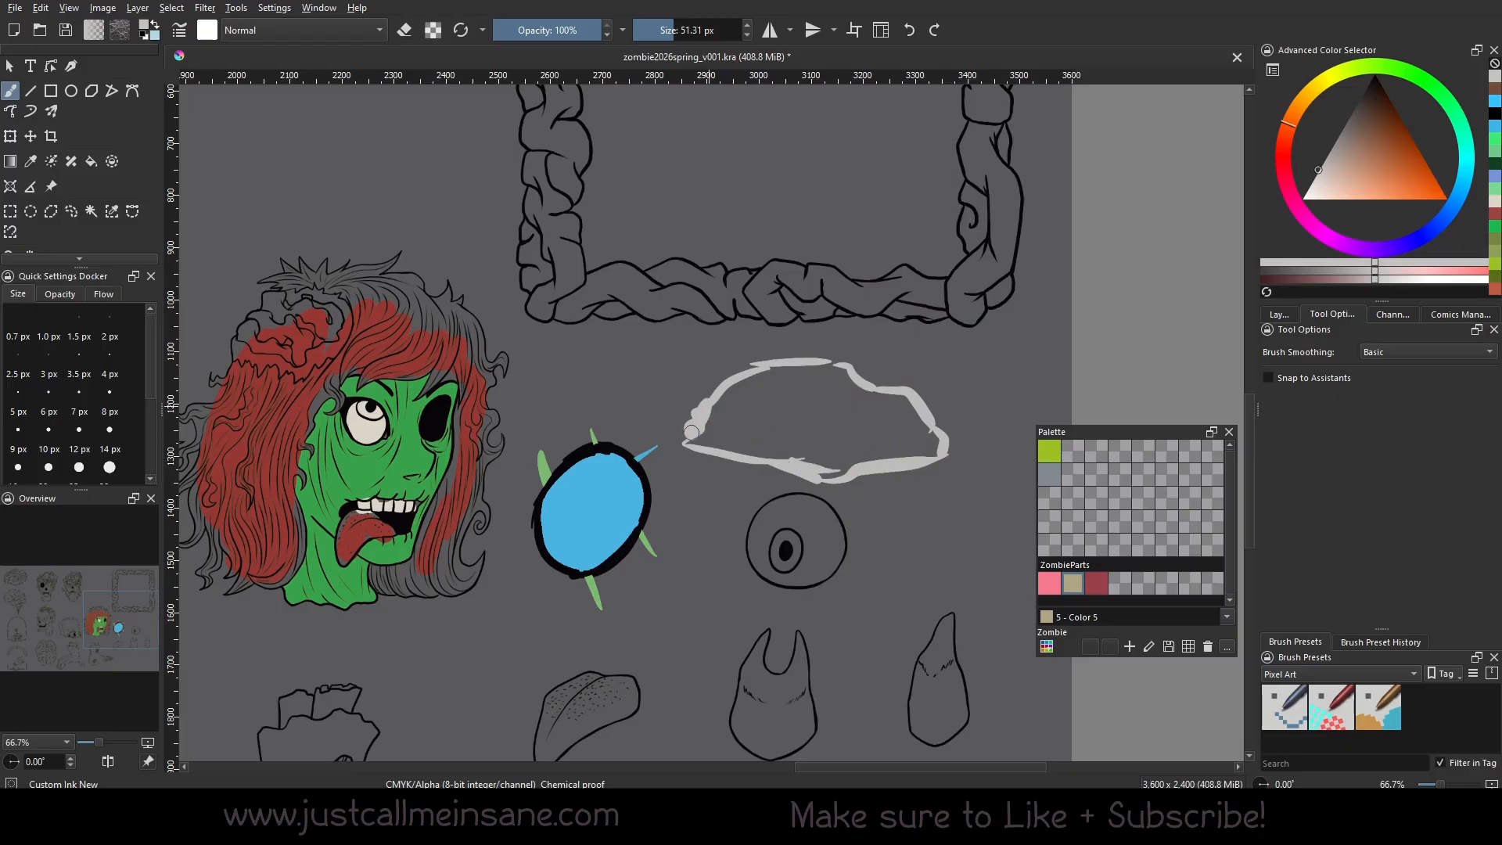
Set the fill boundary color to the light gray sampled from the outline, #bdbcbc, and fill the cloud-like shape.
click(1280, 315)
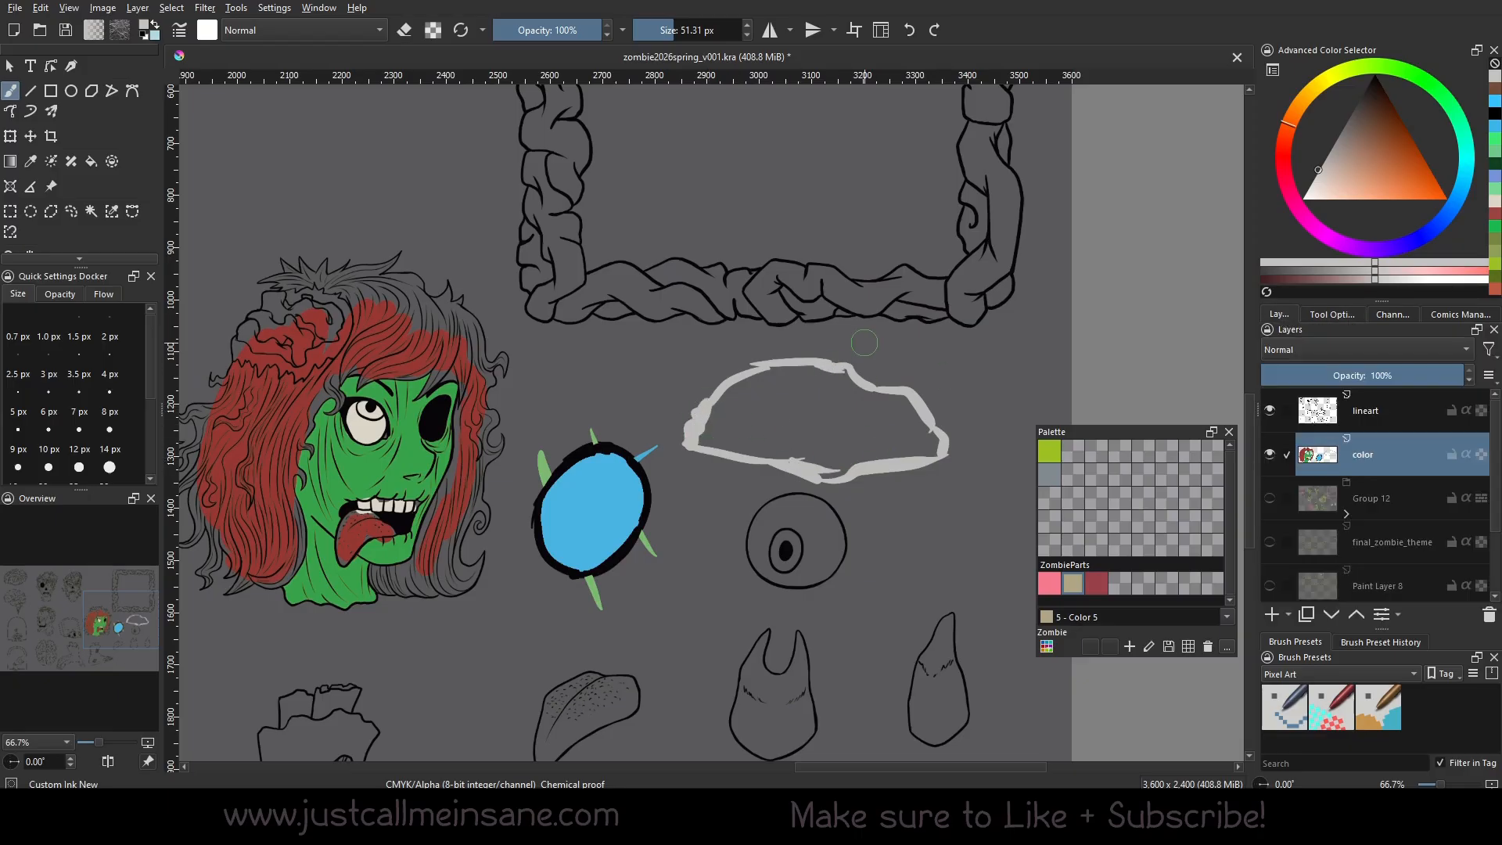
click(1388, 486)
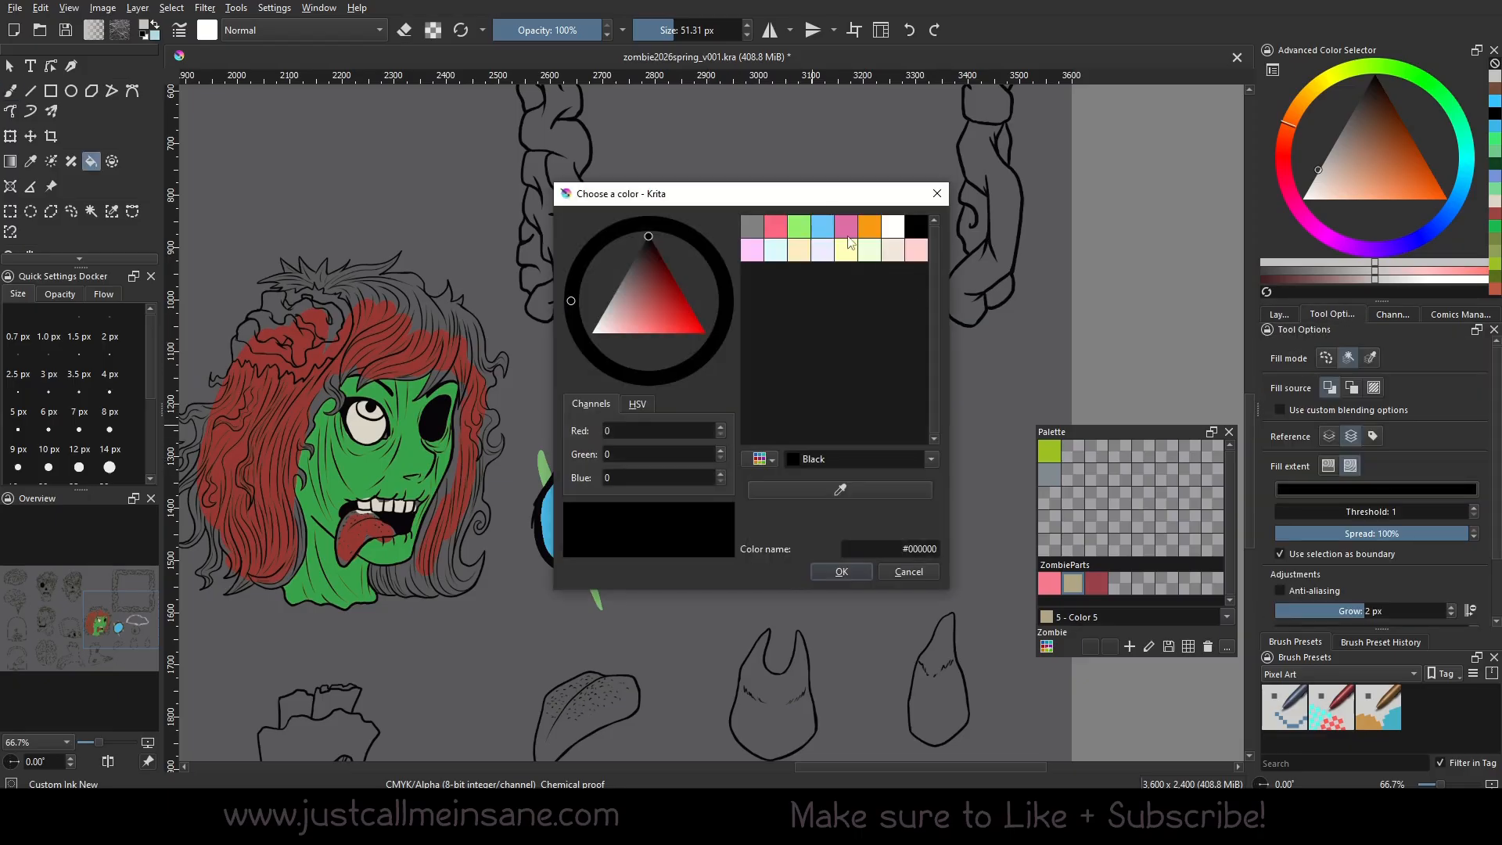
drag(846, 197, 377, 267)
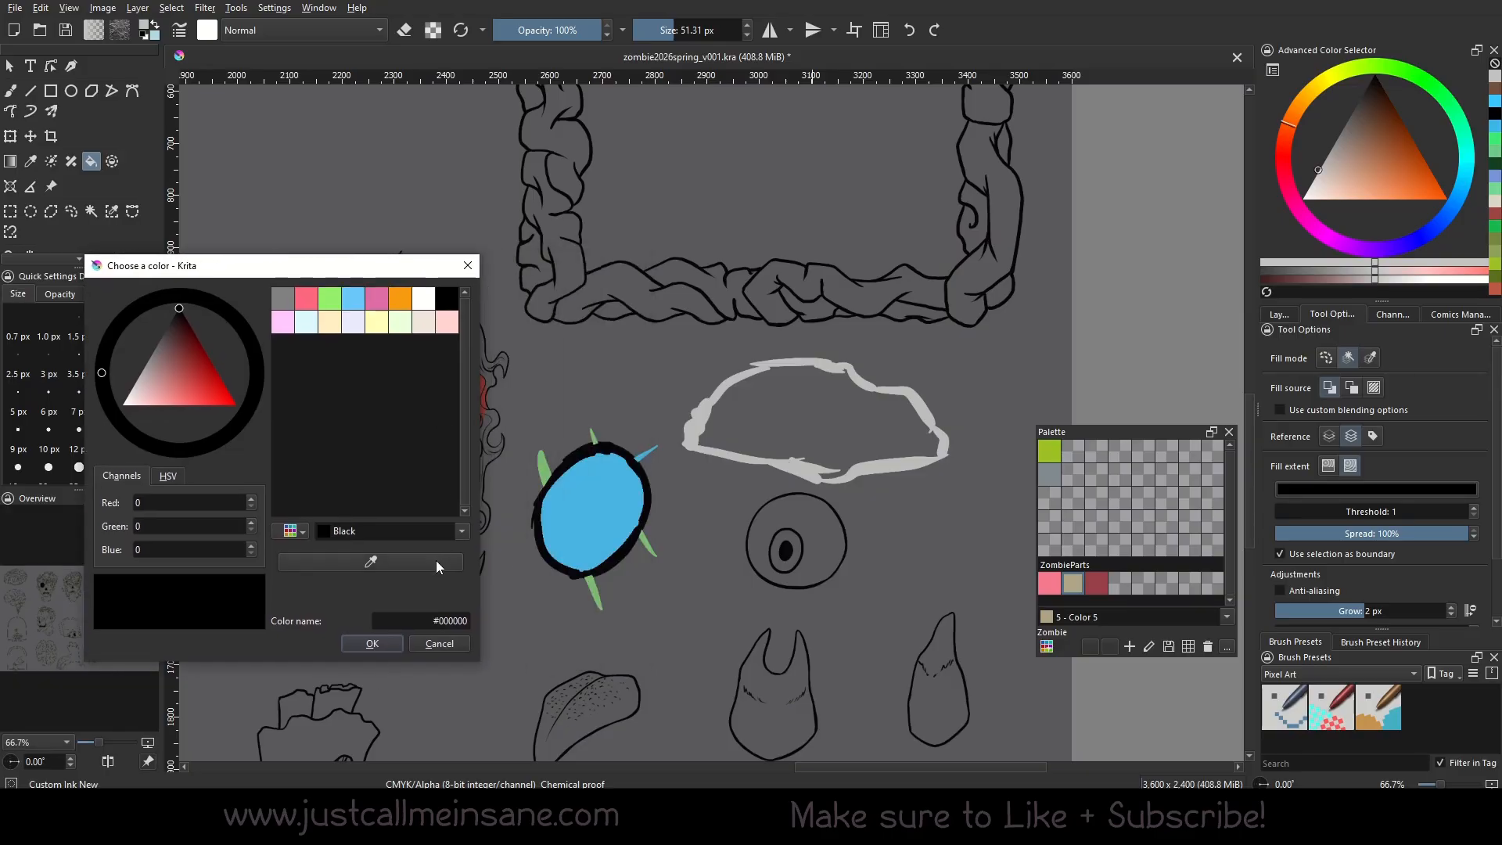
click(437, 564)
click(794, 358)
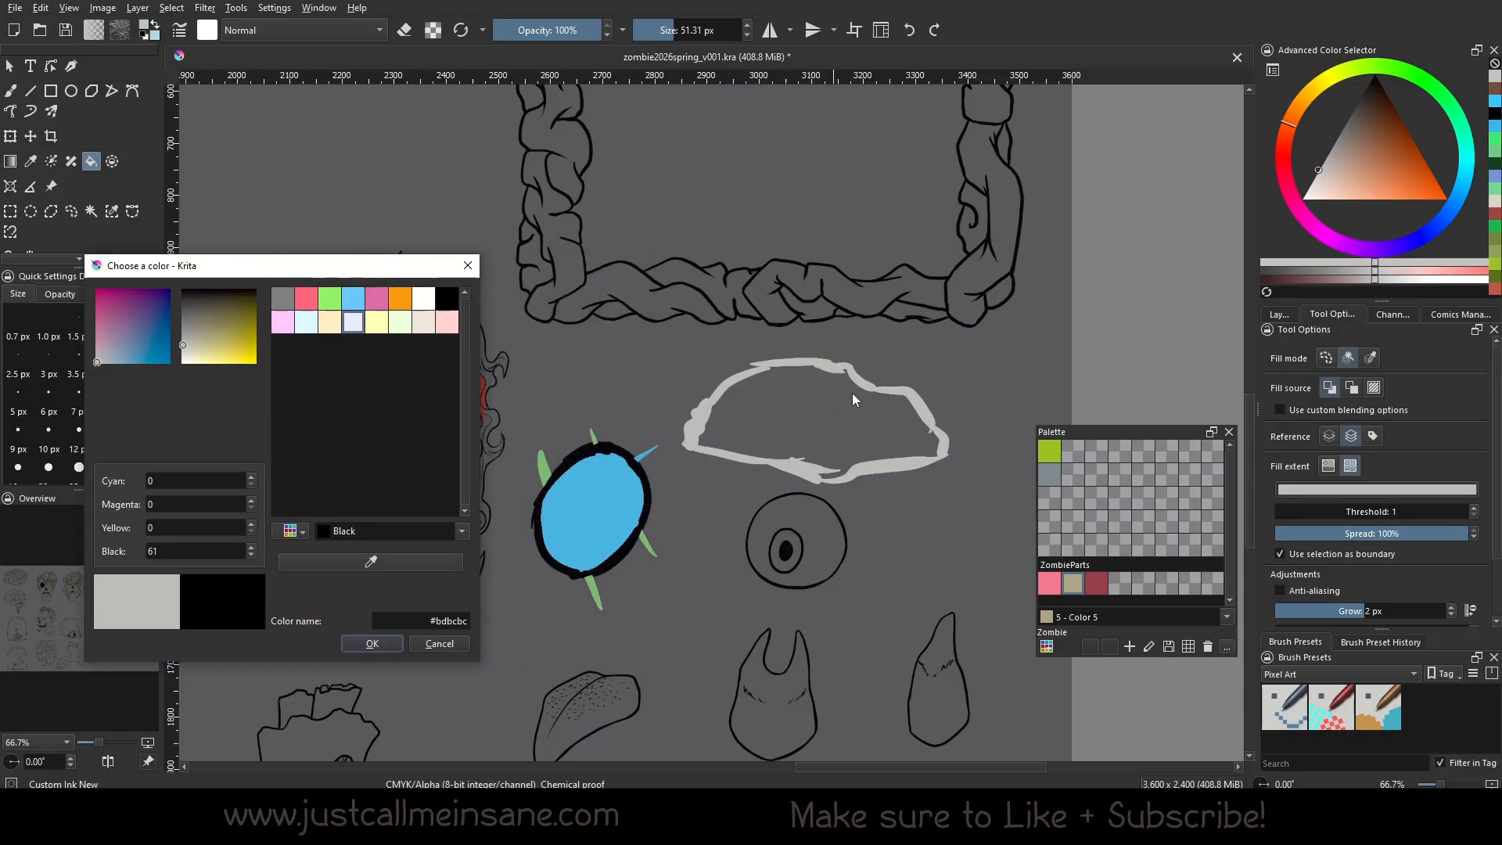
click(381, 645)
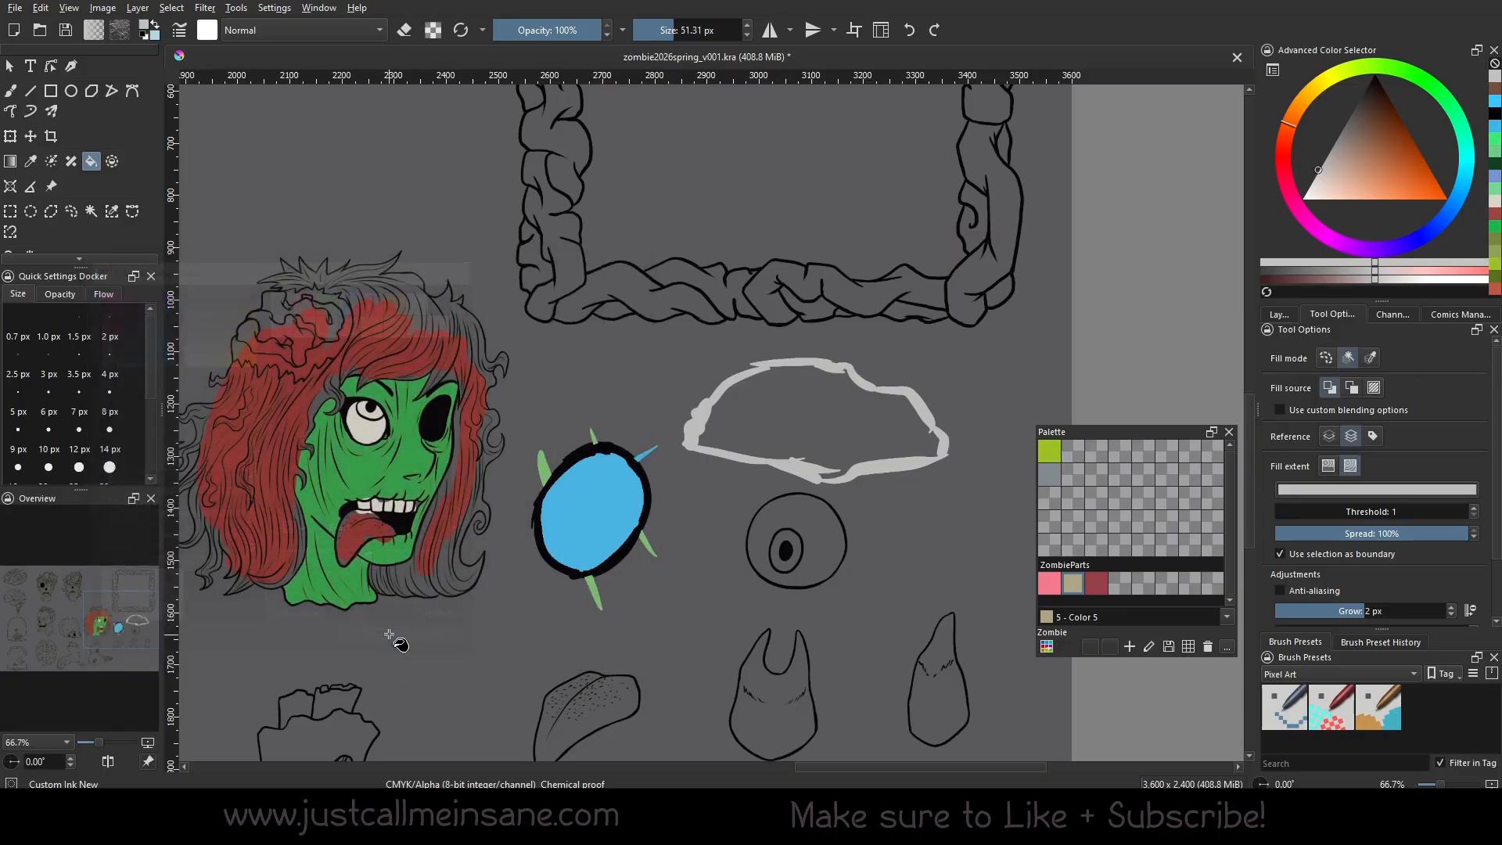
click(802, 416)
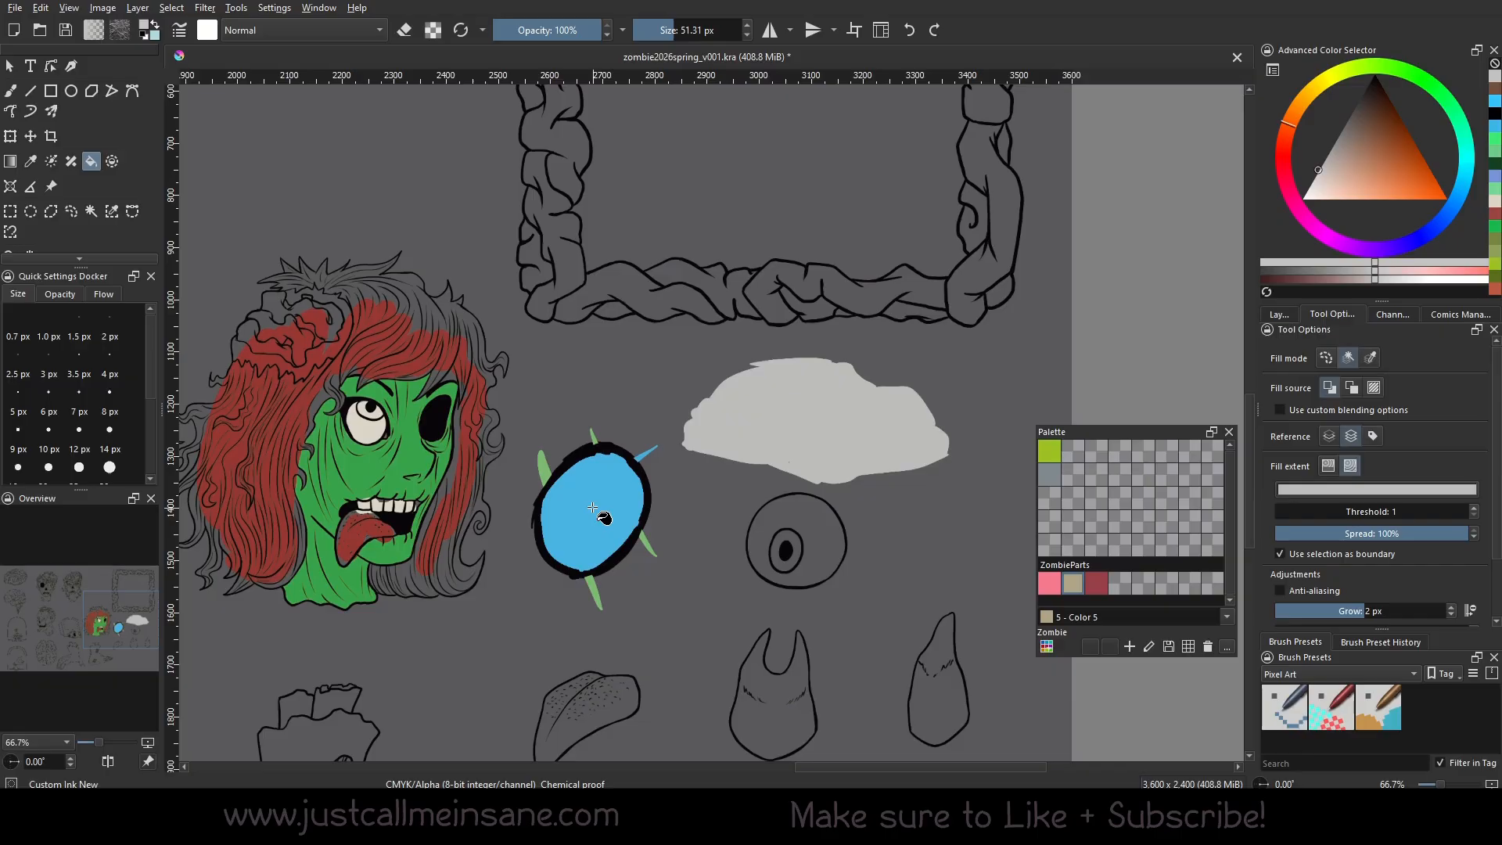
Switch to another brush preset and clear the test circle and the gray shape from the color layer.
key(b)
right_click(882, 525)
click(892, 424)
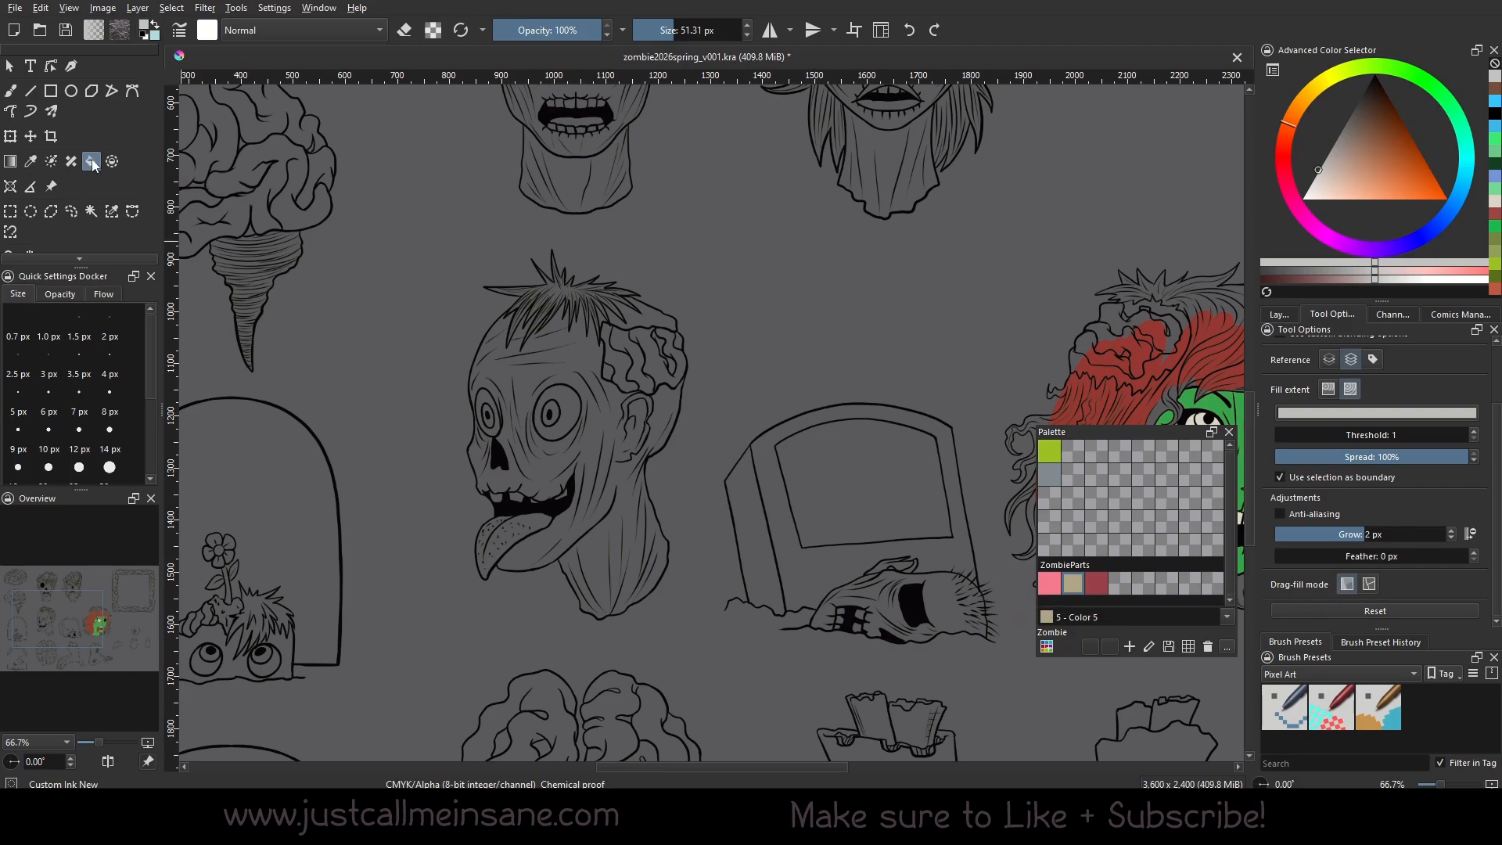
Try filling both brains with the pink BrainBase color in contiguous extent with Grow at 2 px.
drag(702, 346, 856, 503)
drag(765, 523, 902, 601)
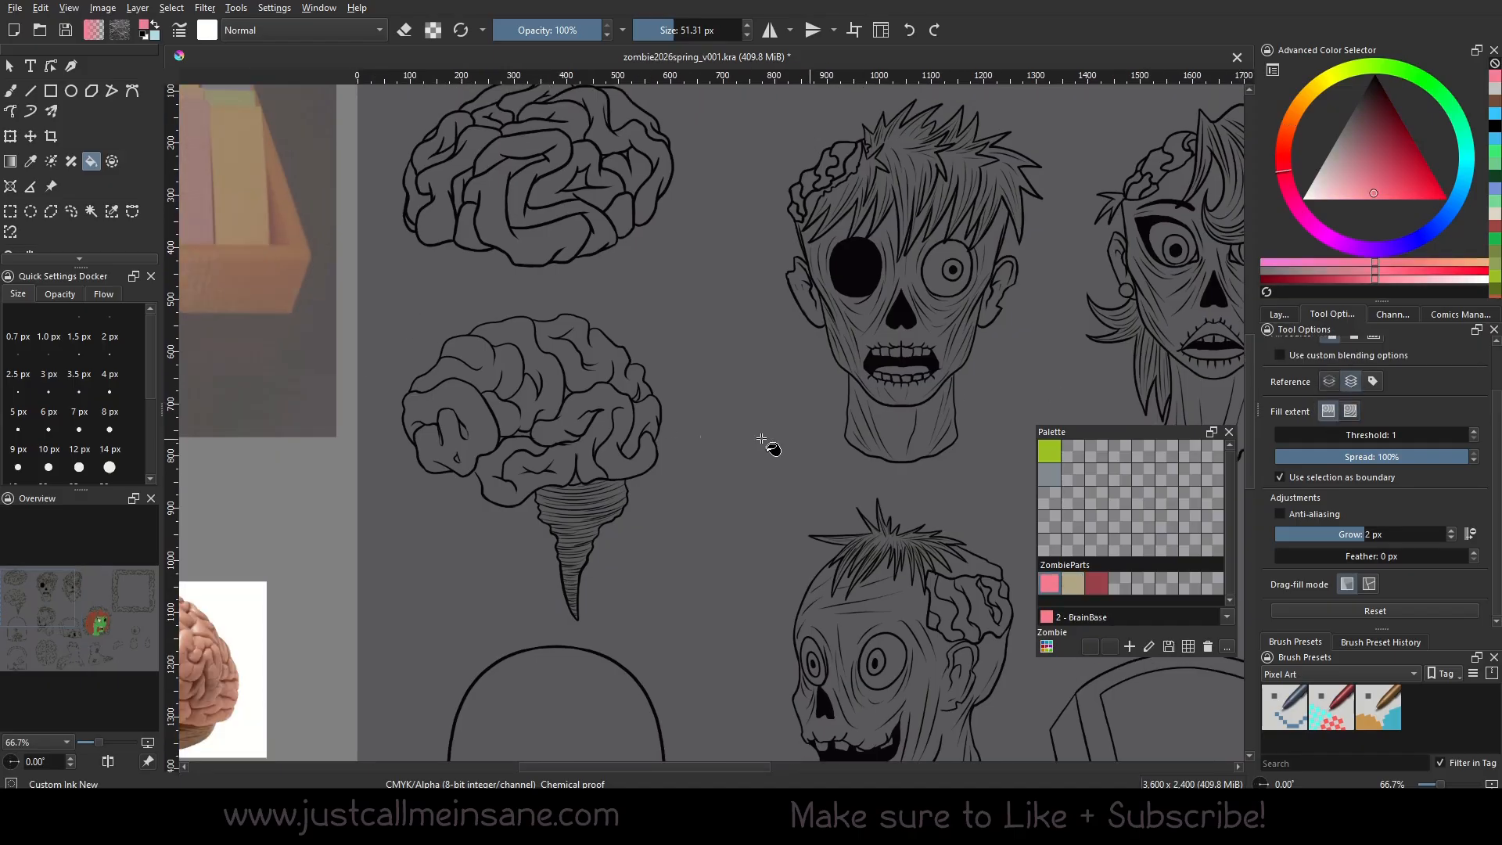
mouse_move(627, 462)
mouse_down()
mouse_move(573, 459)
mouse_move(504, 388)
mouse_move(465, 442)
mouse_move(584, 362)
mouse_move(628, 390)
mouse_move(633, 436)
mouse_move(572, 449)
mouse_move(527, 428)
mouse_up()
mouse_move(632, 377)
mouse_down()
mouse_move(680, 517)
mouse_move(641, 266)
mouse_move(540, 329)
mouse_move(532, 368)
mouse_move(681, 321)
mouse_move(660, 282)
mouse_move(675, 324)
mouse_move(615, 275)
mouse_move(487, 313)
mouse_move(467, 350)
mouse_move(547, 245)
mouse_move(589, 261)
mouse_up()
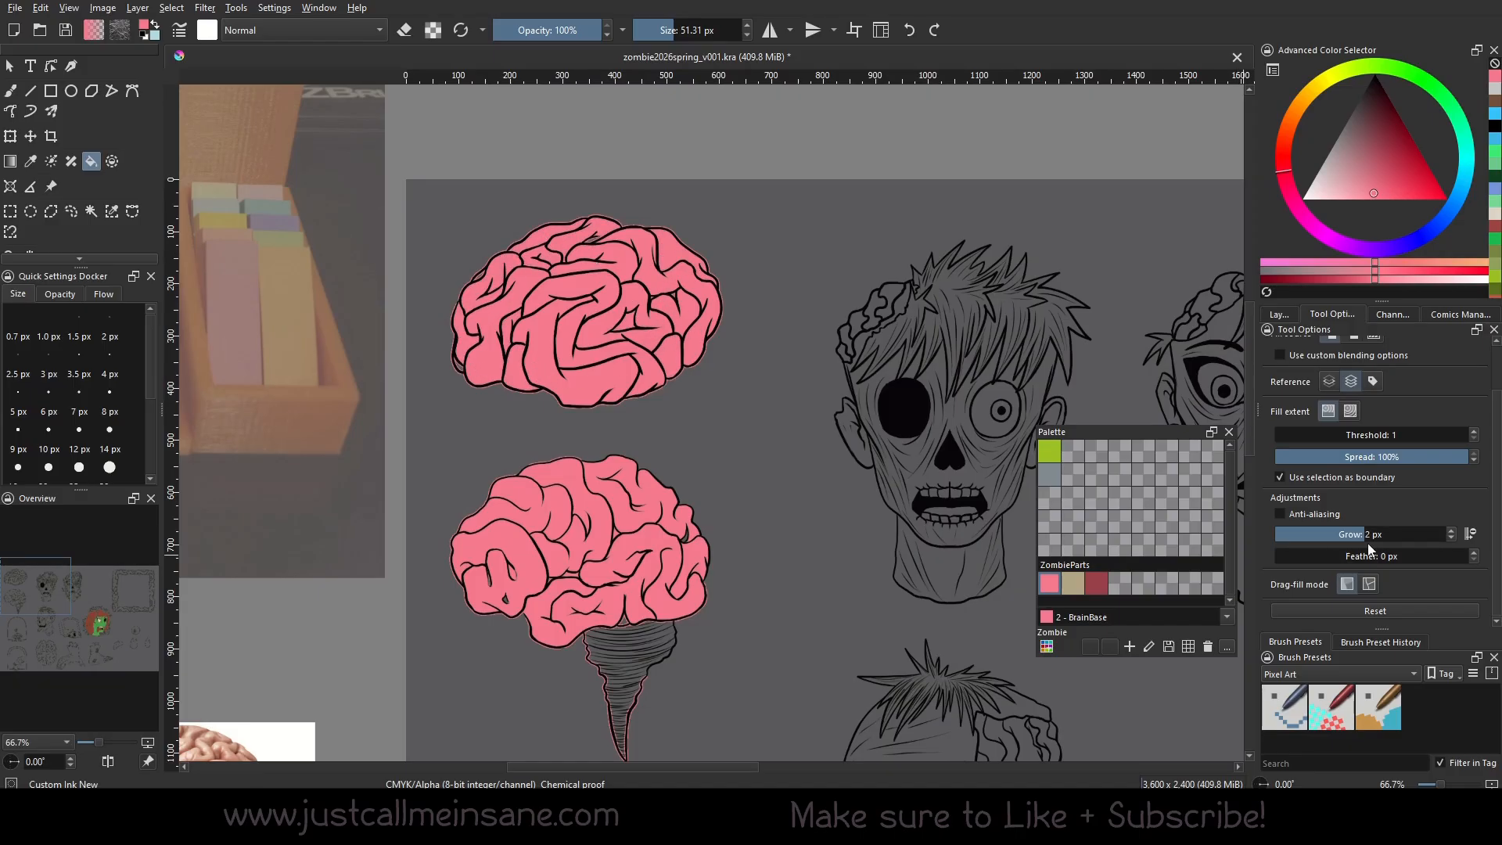
Set the Fill tool's Grow to 0 px and undo the pink fills on both brains.
drag(773, 630, 755, 540)
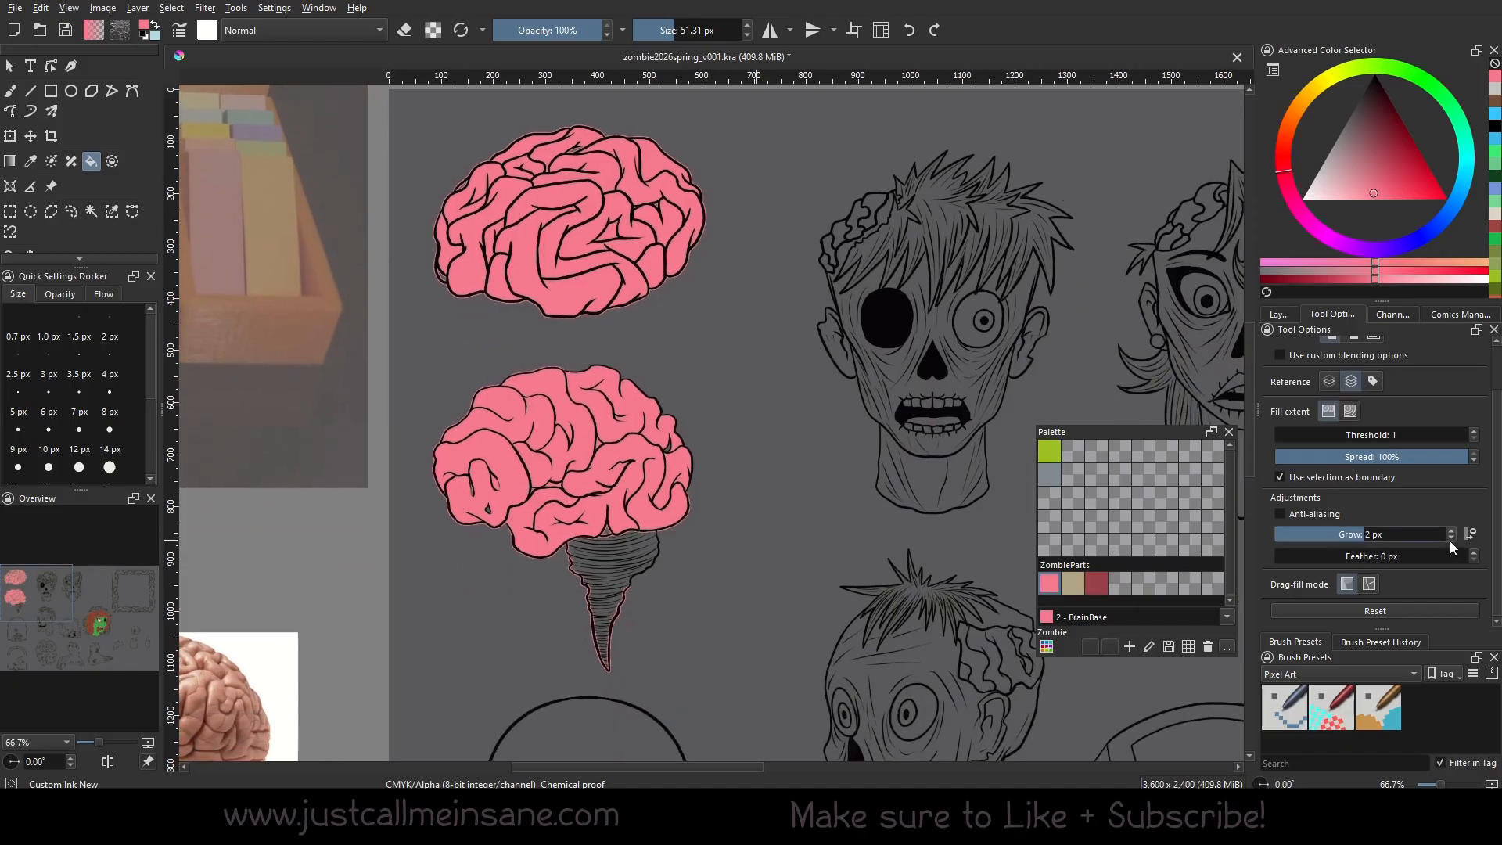
click(1451, 539)
click(1452, 539)
key(ctrl+z)
Fill the folds of both brains with the pink BrainBase color, using contiguous extent and Grow at 0 px.
mouse_move(647, 516)
mouse_down()
mouse_move(571, 497)
mouse_move(542, 459)
mouse_move(512, 453)
mouse_move(483, 485)
mouse_move(508, 436)
mouse_move(613, 405)
mouse_move(646, 433)
mouse_move(657, 501)
mouse_move(675, 458)
mouse_up()
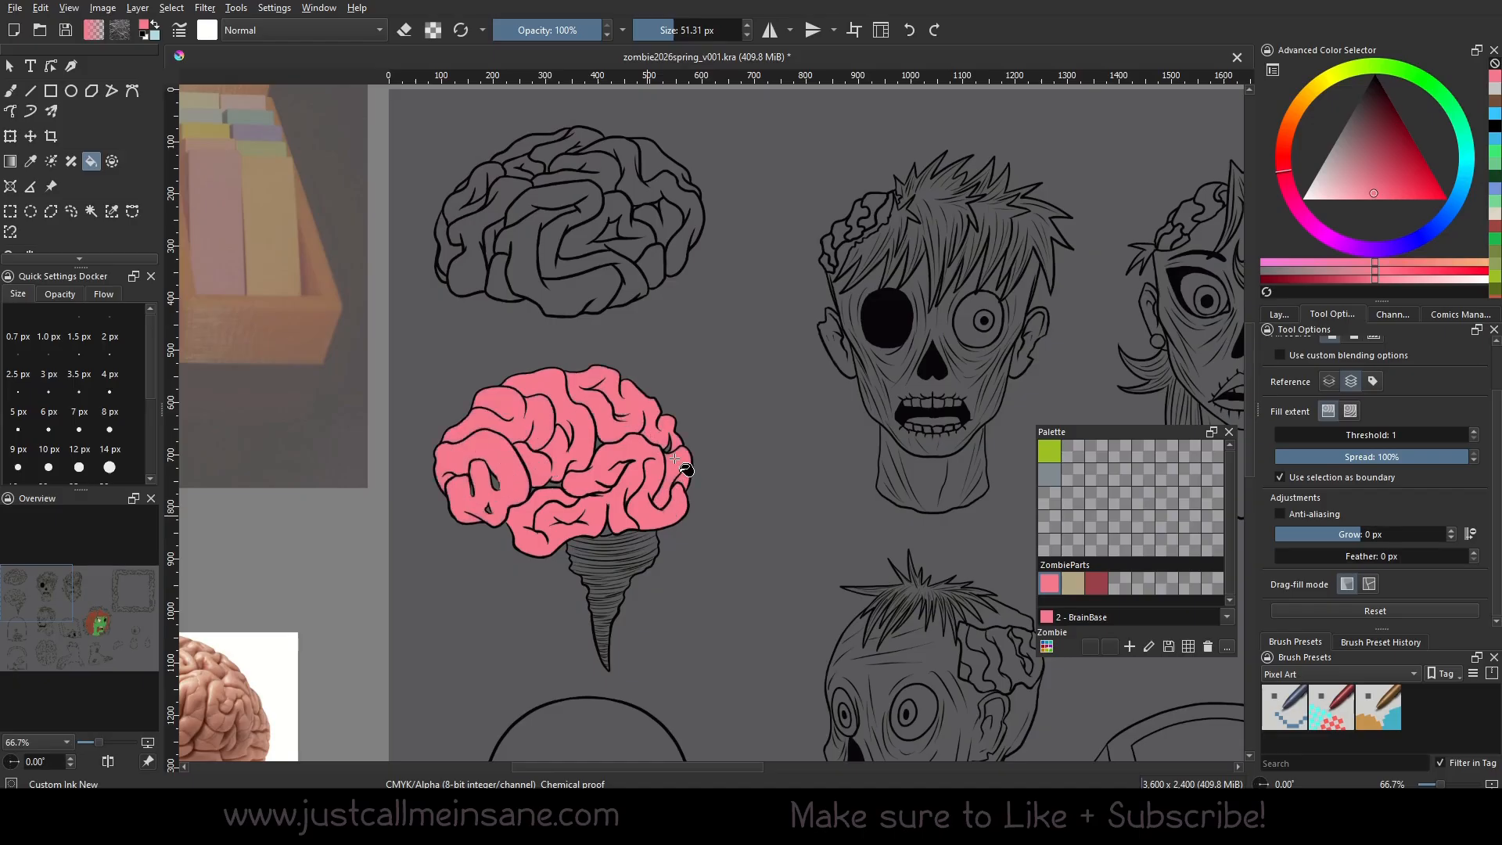
click(586, 296)
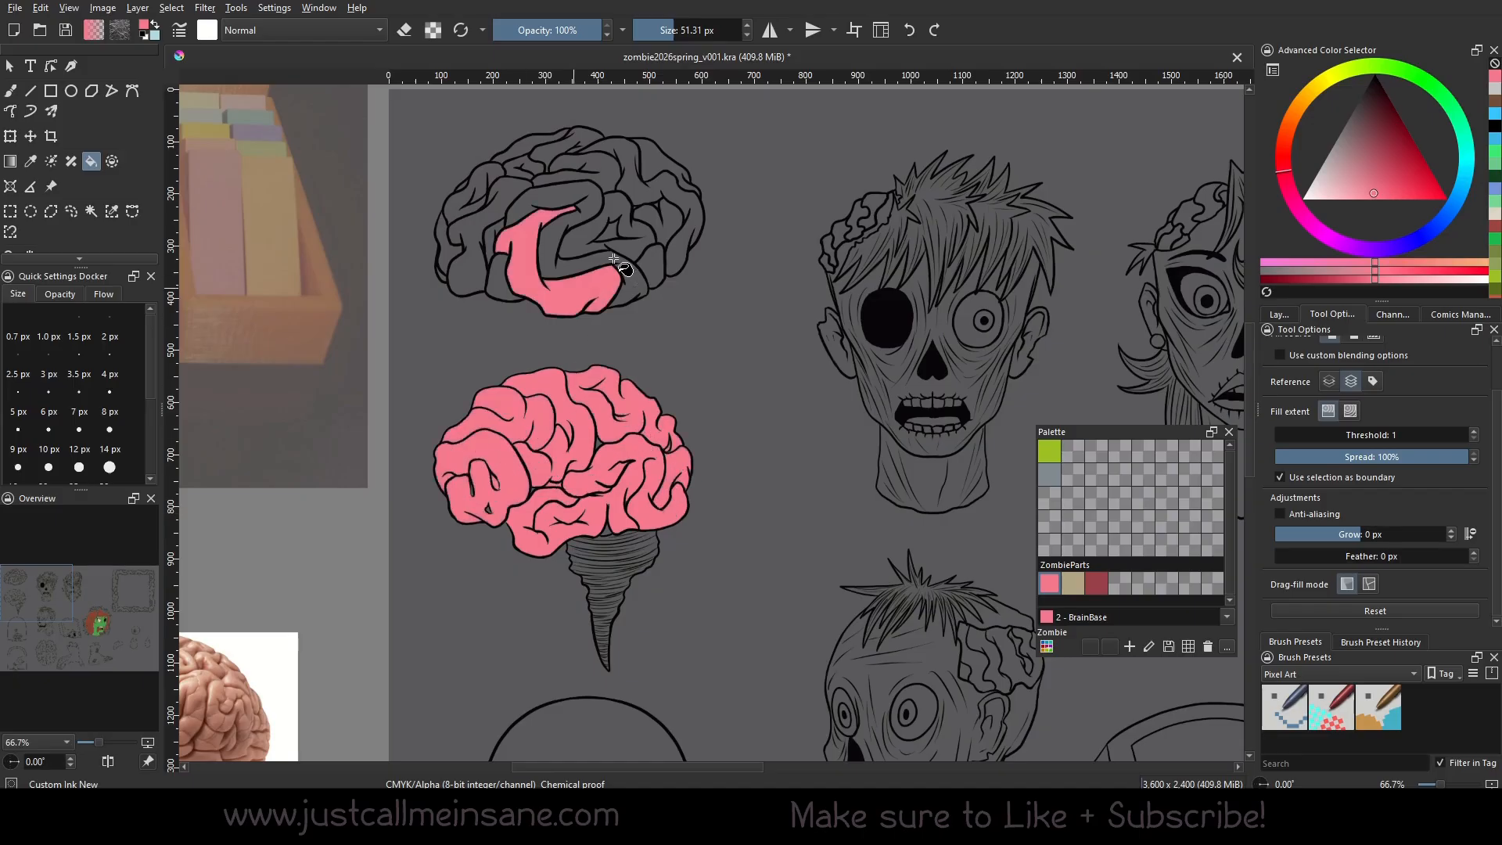
mouse_move(614, 259)
mouse_down()
mouse_move(657, 229)
mouse_move(651, 167)
mouse_move(663, 233)
mouse_move(635, 253)
mouse_move(576, 164)
mouse_move(515, 164)
mouse_move(448, 253)
mouse_move(472, 276)
mouse_move(495, 255)
mouse_move(499, 198)
mouse_move(526, 150)
mouse_move(579, 147)
mouse_move(550, 166)
mouse_up()
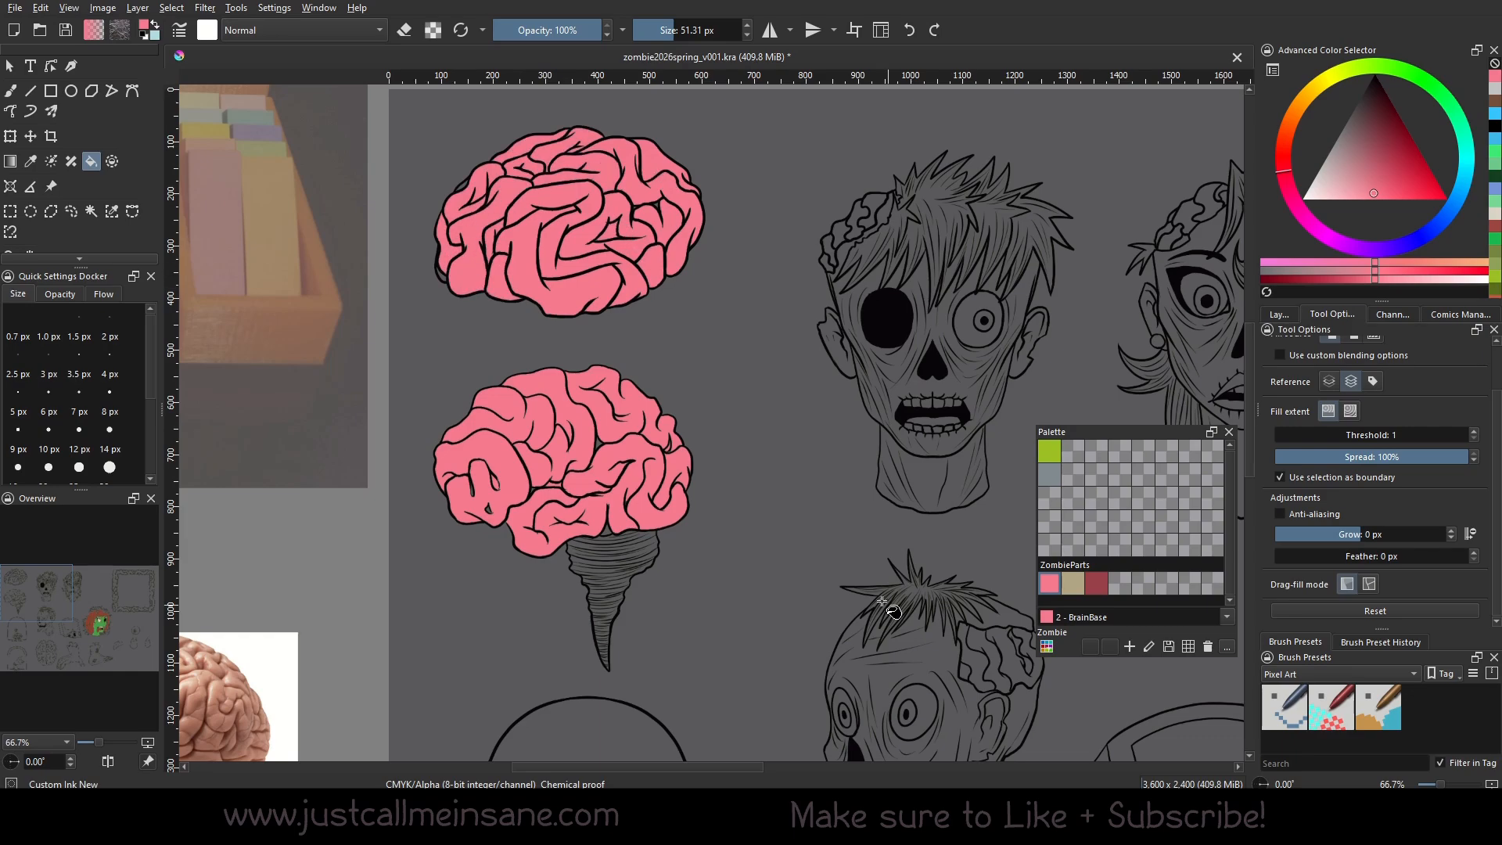
Pick a brush preset and paint over the small unfilled gaps in the lower brain's left folds in pink.
drag(626, 470, 701, 413)
drag(102, 742, 109, 736)
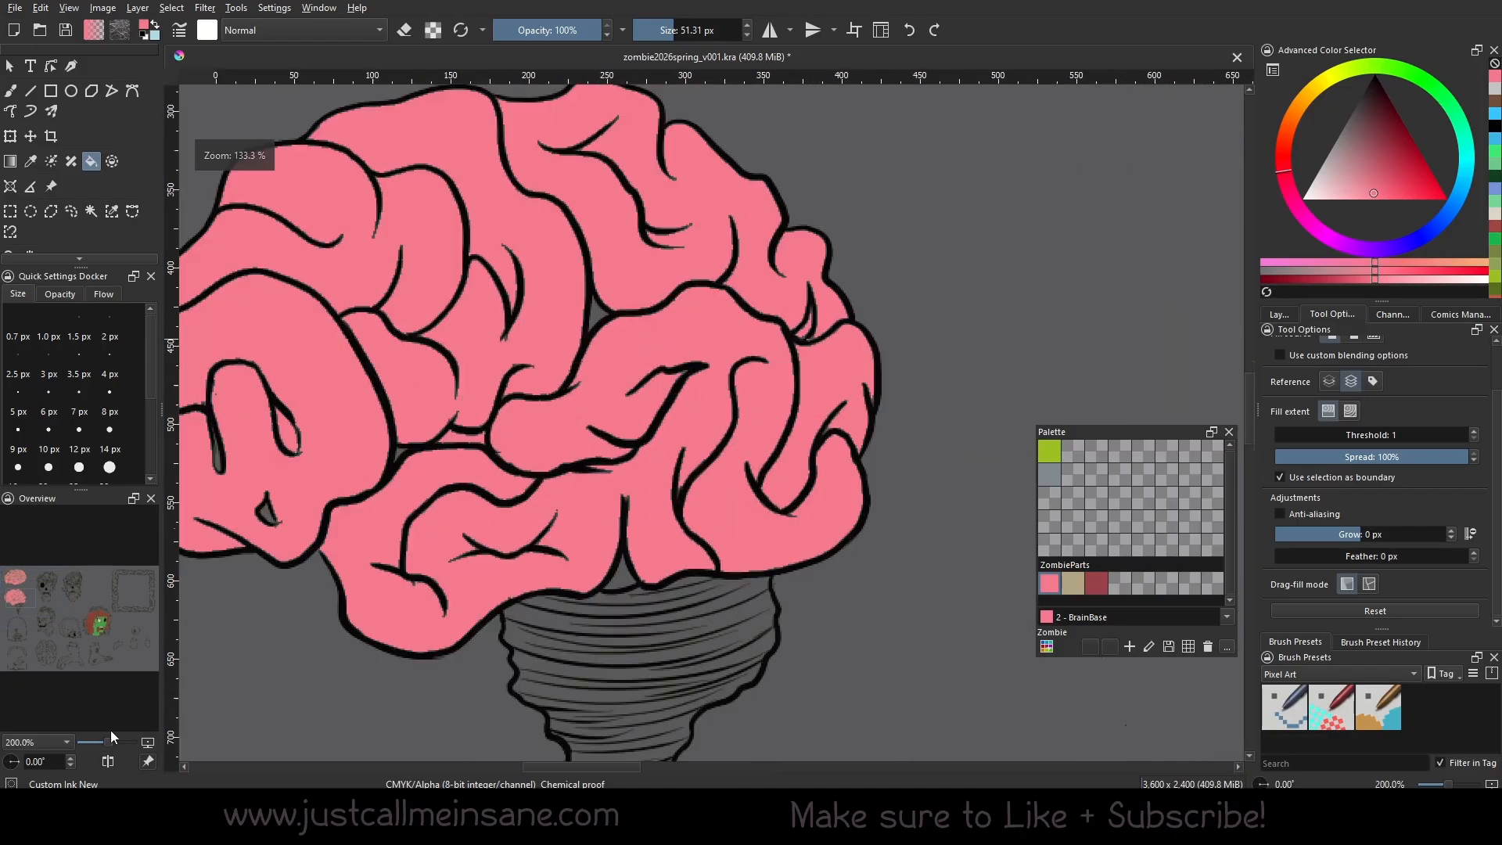
drag(631, 381, 789, 401)
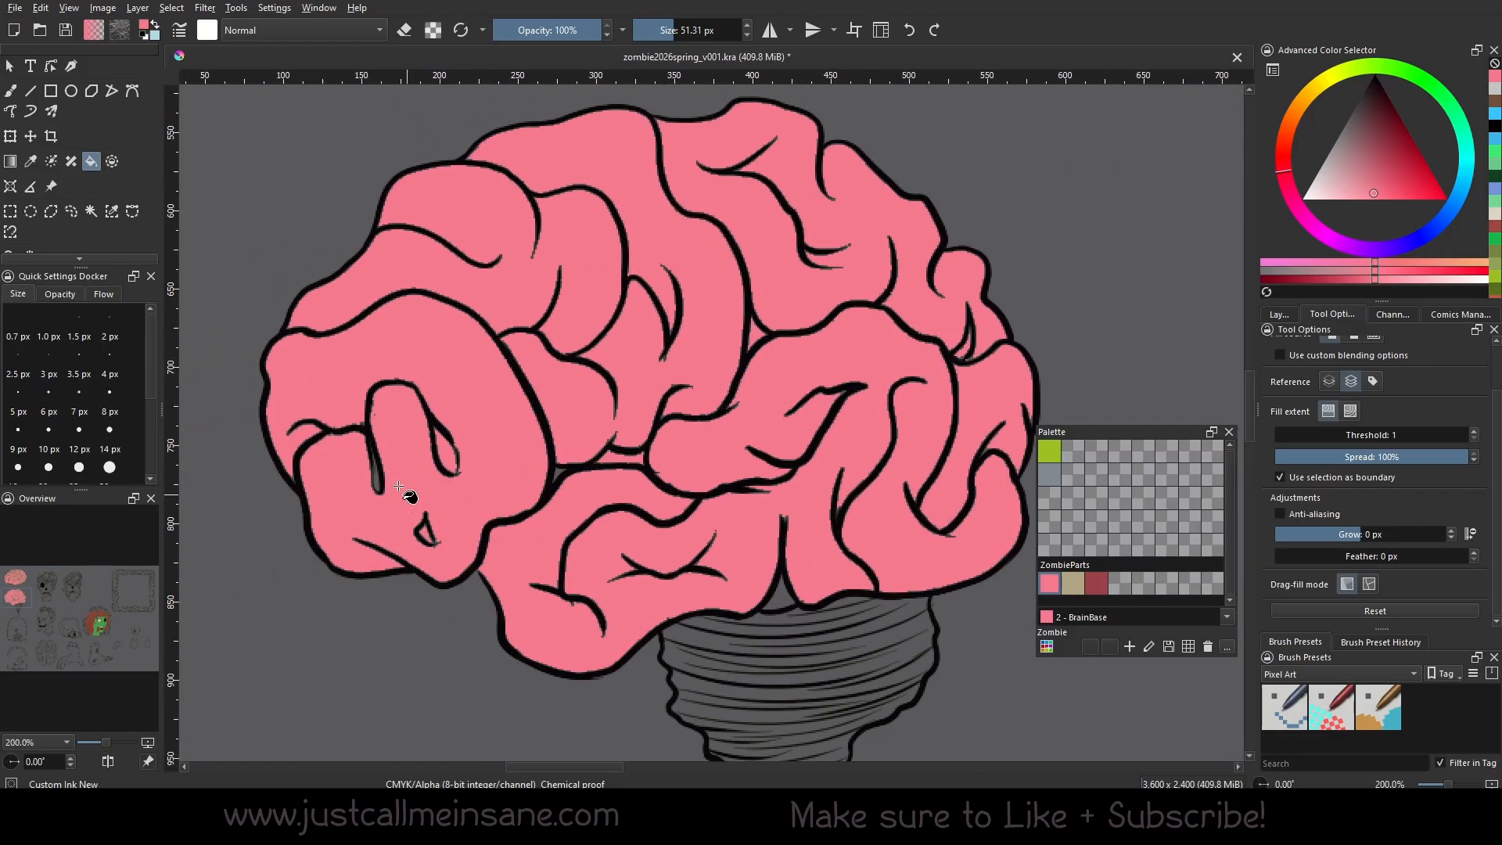
key(b)
right_click(681, 505)
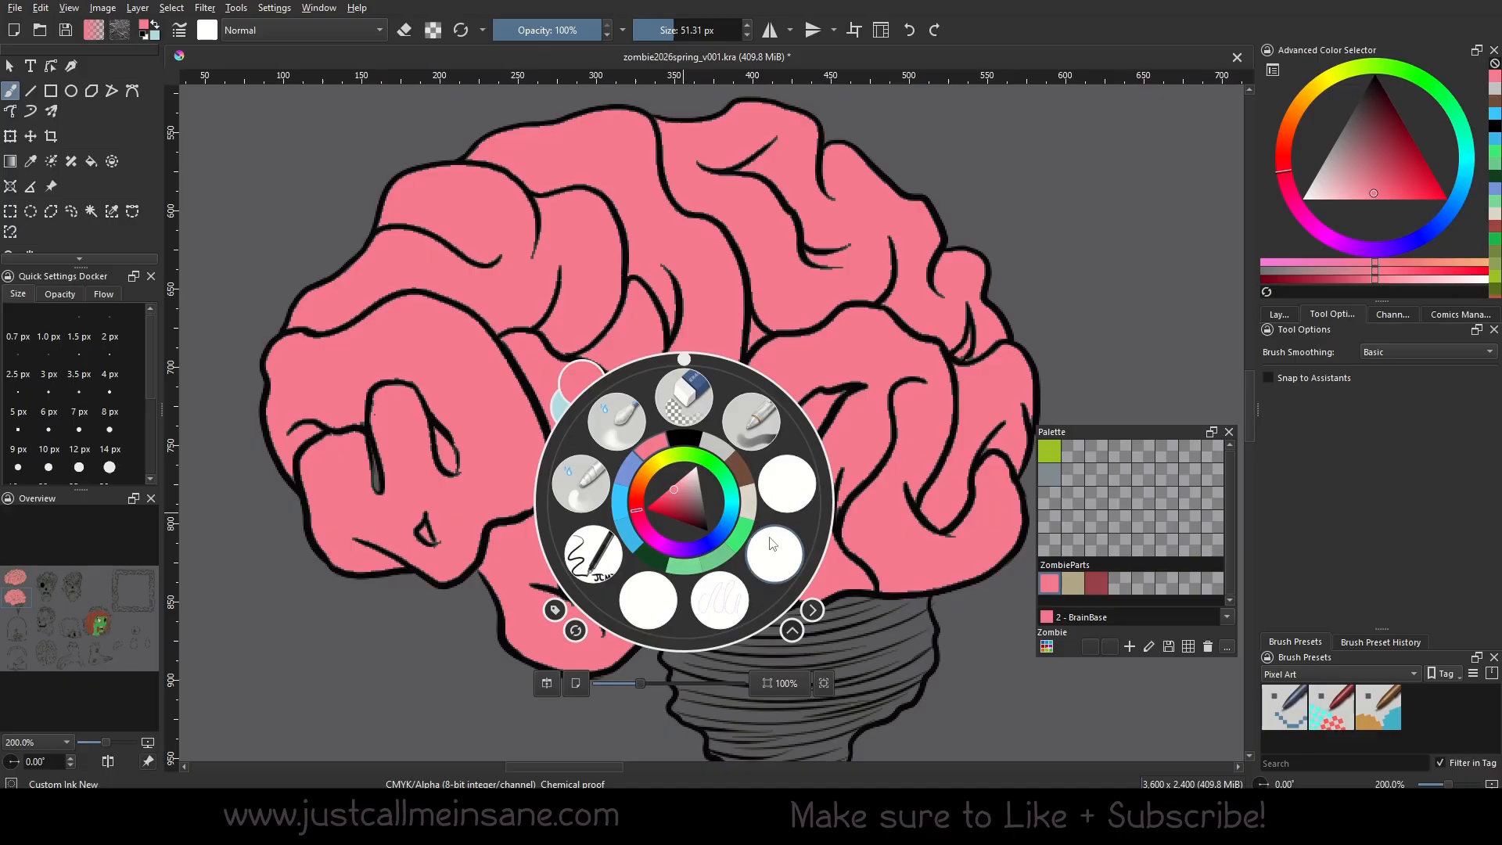
click(772, 541)
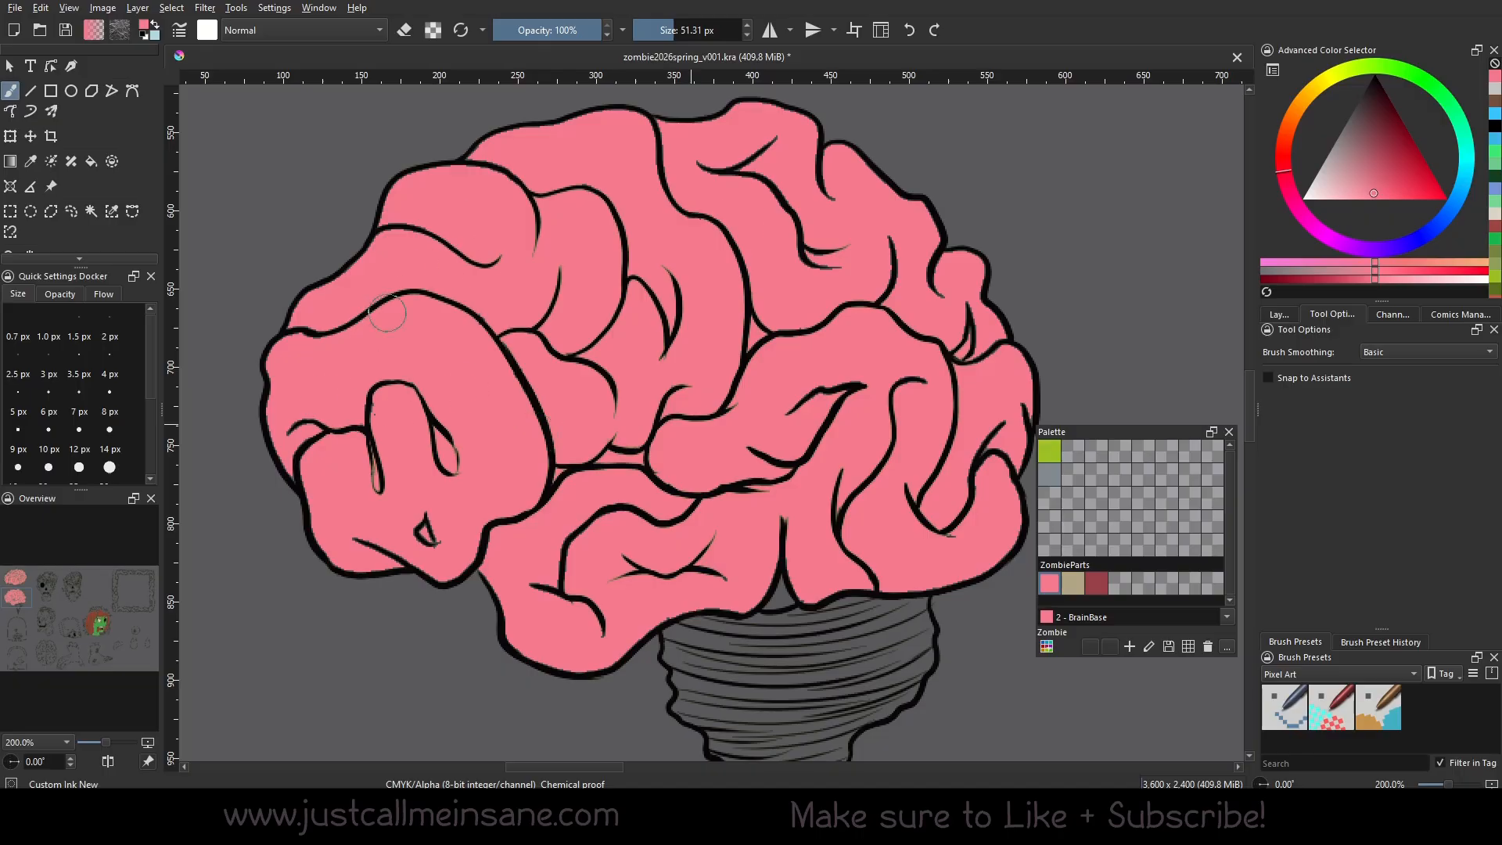
right_click(719, 397)
right_click(818, 438)
Set the Fill tool's Spread to 90% and Grow to 1 px, and try refilling the upper brain's folds in pink.
click(101, 740)
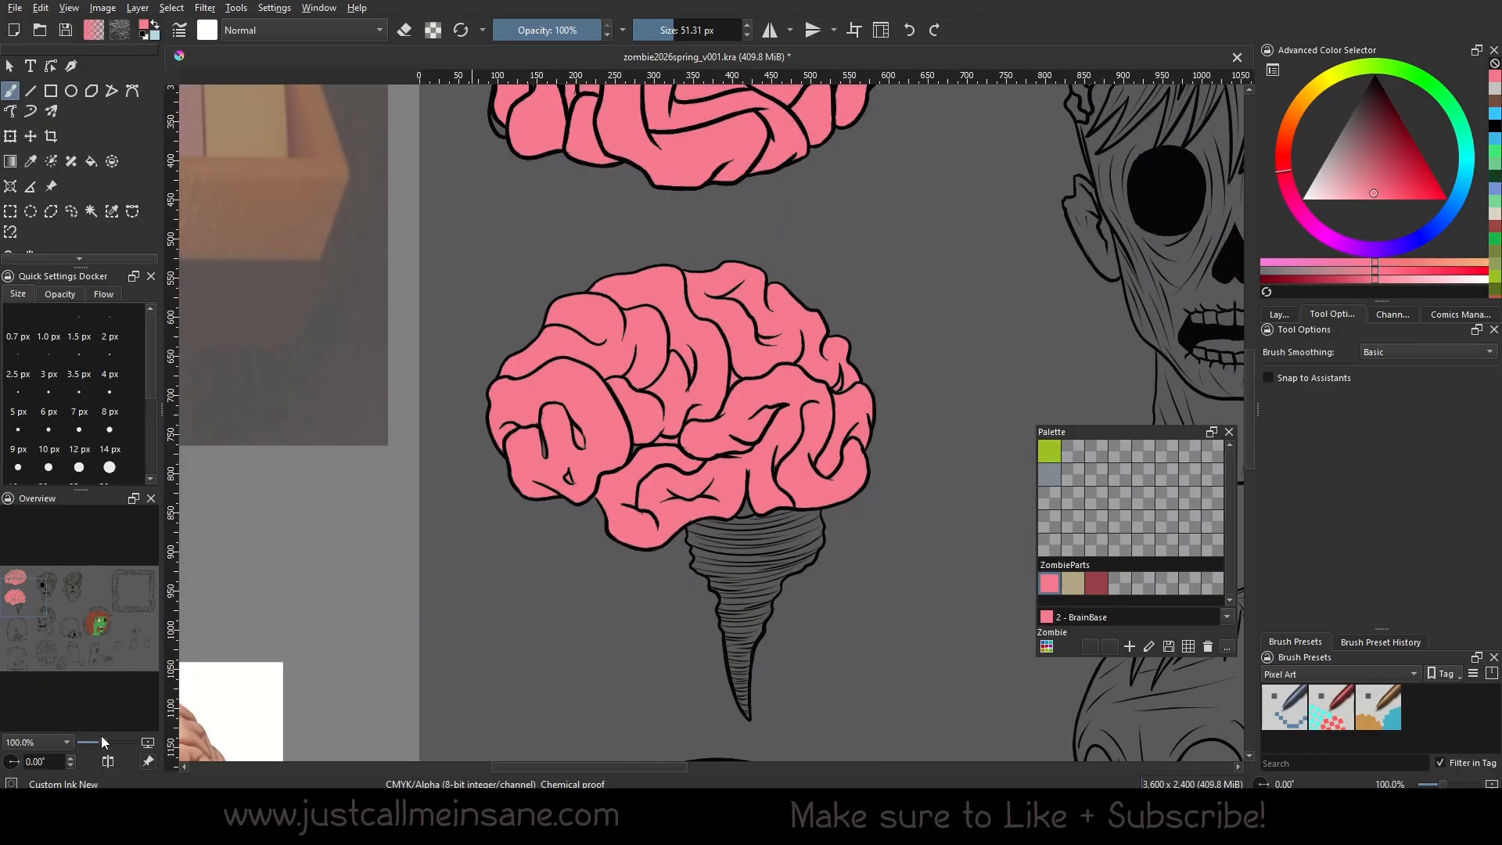
click(1295, 315)
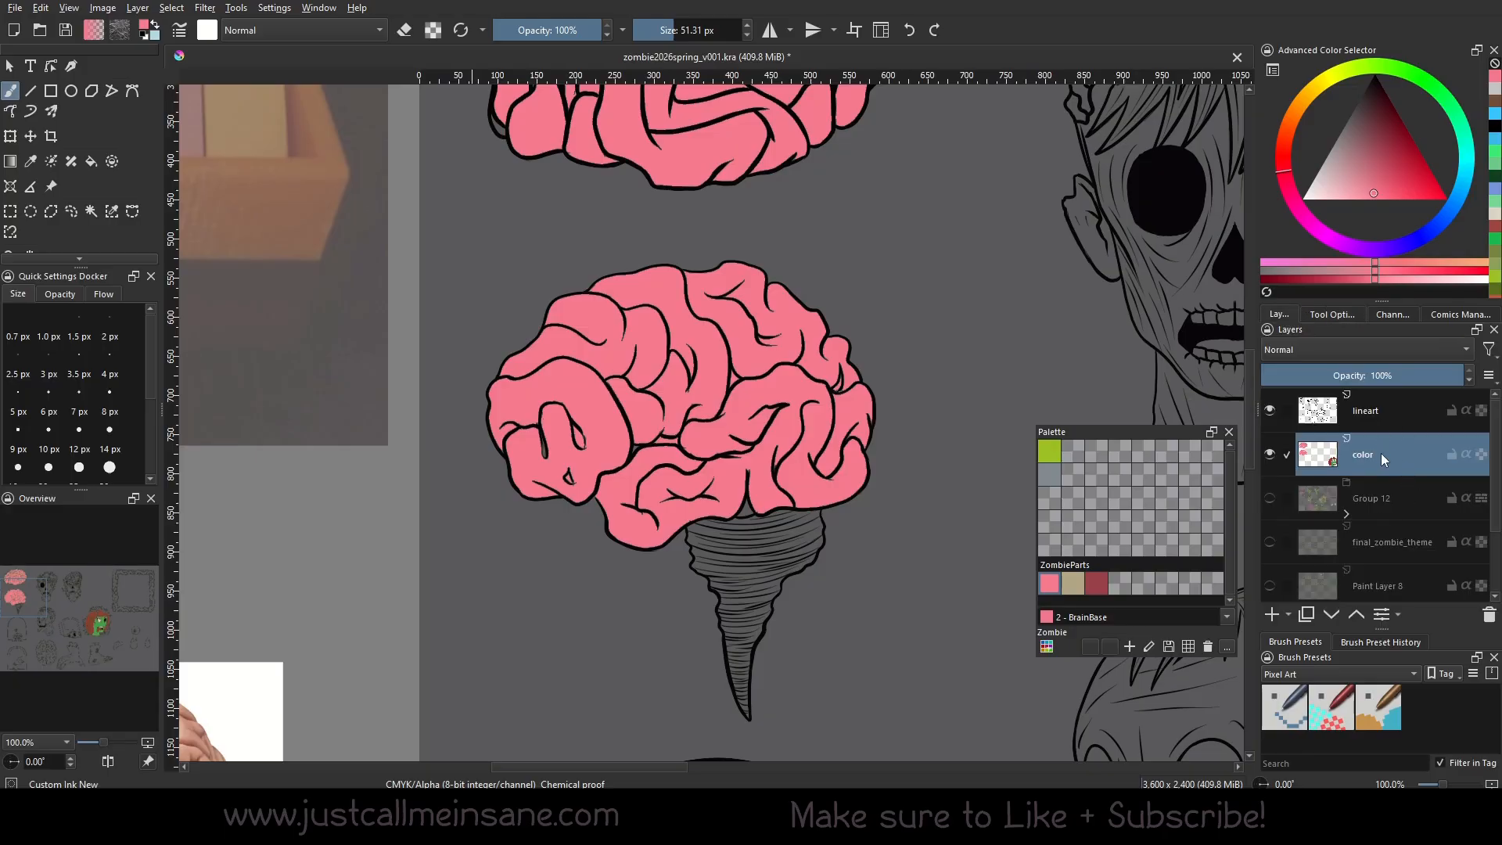
click(91, 162)
click(1334, 314)
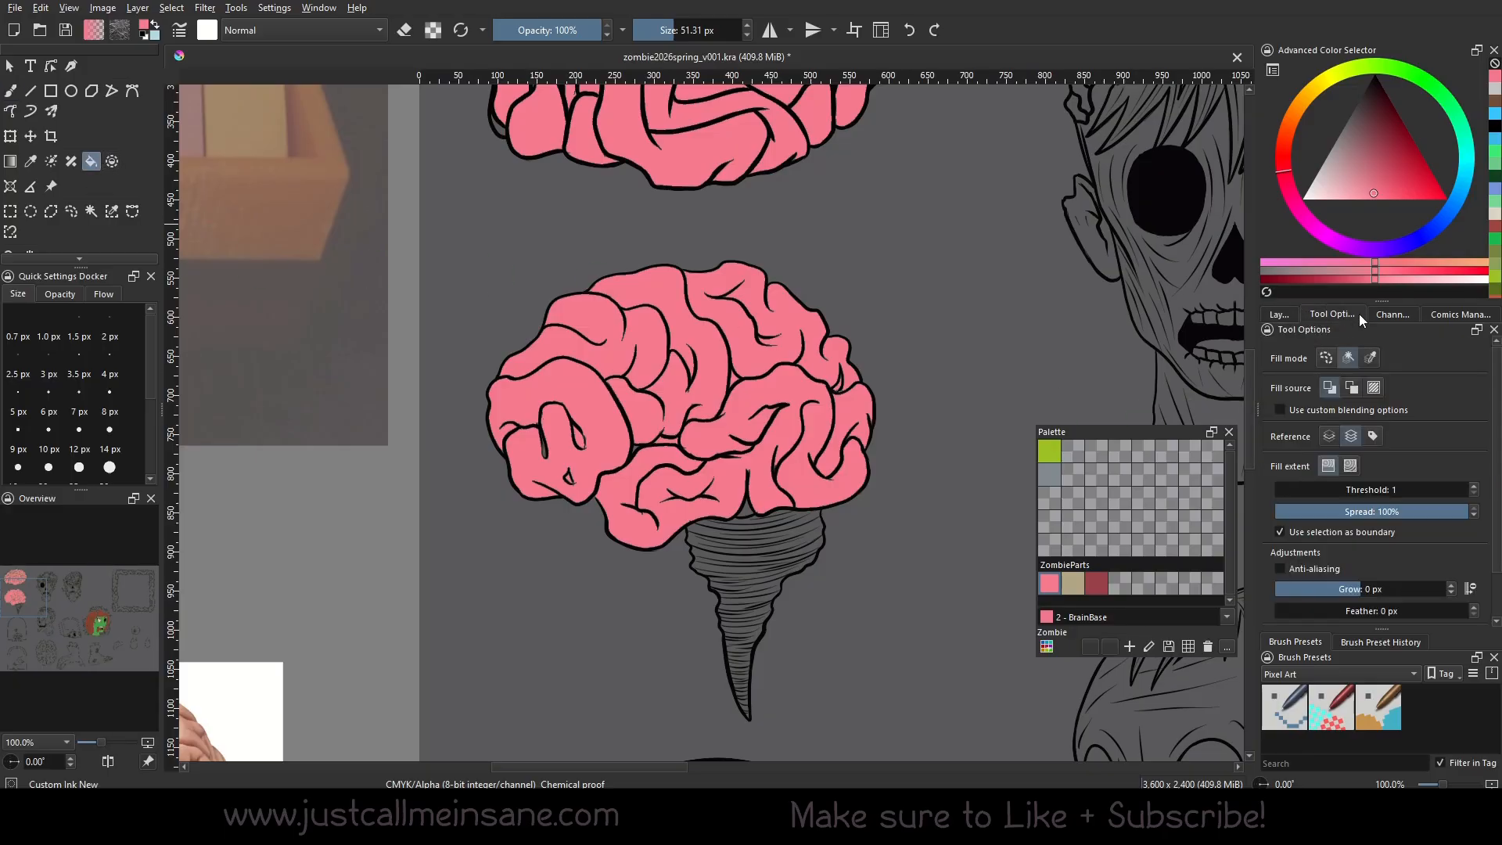
drag(907, 343, 831, 554)
click(743, 320)
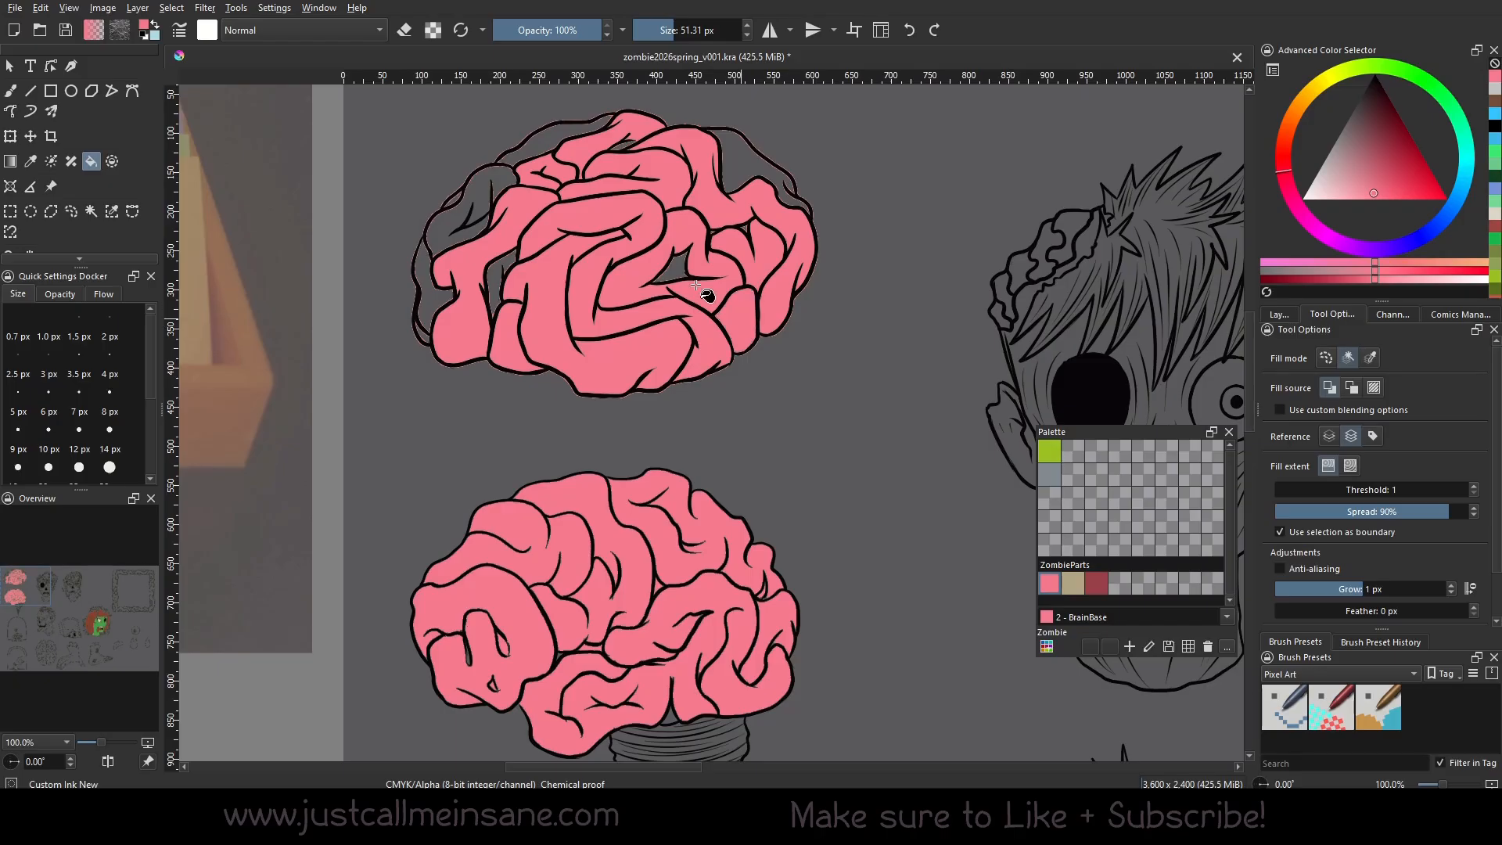
click(671, 268)
Undo the pink fills on the upper brain.
key(ctrl+z)
key(ctrl+z)
key(ctrl+z)
key(ctrl+z)
key(ctrl+z)
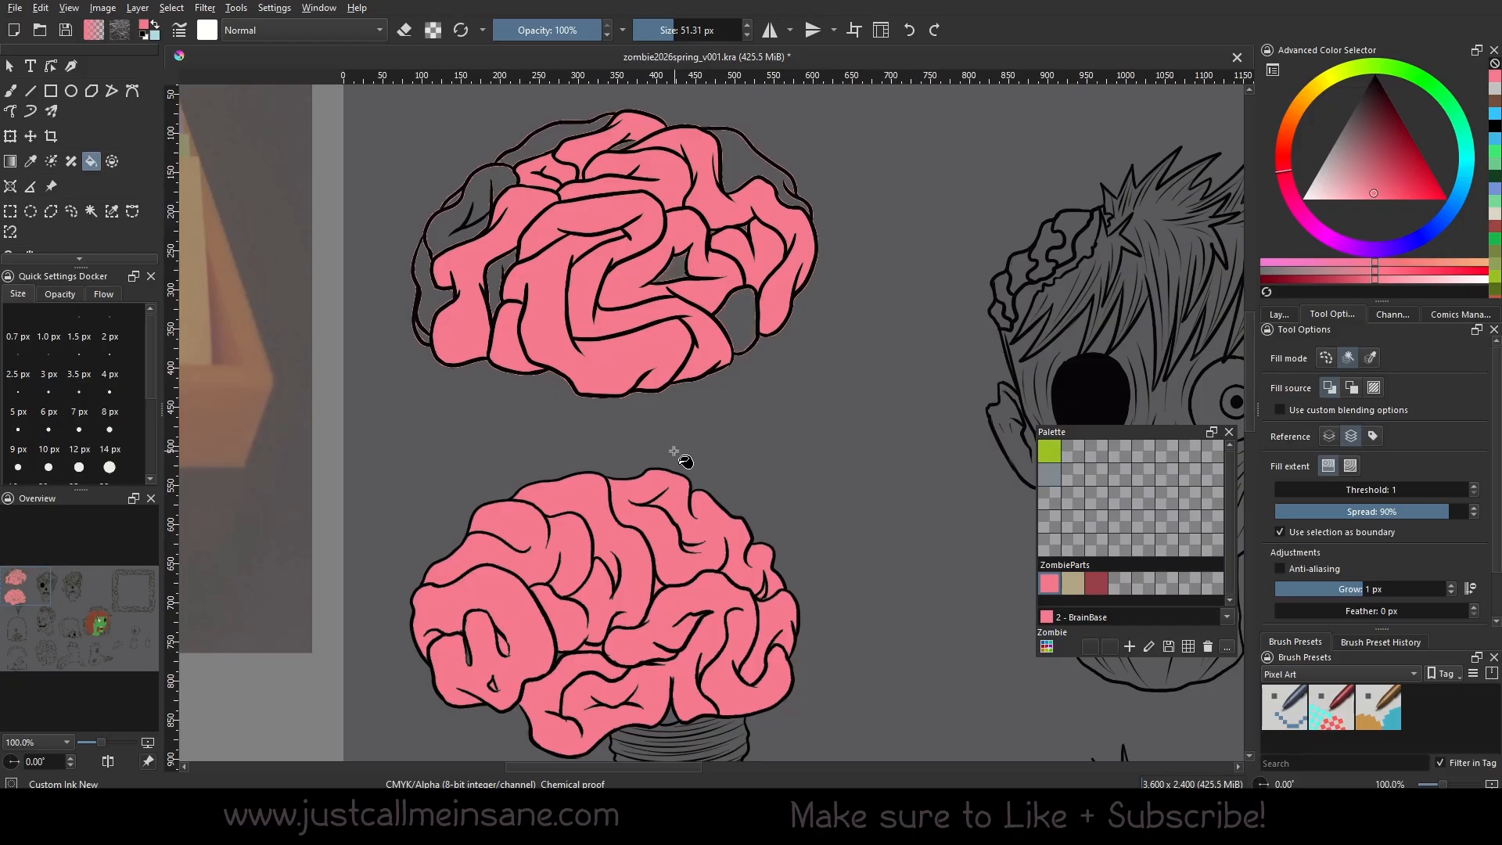
Set the fill extent to fill up to a boundary color and make that boundary color black.
click(1350, 466)
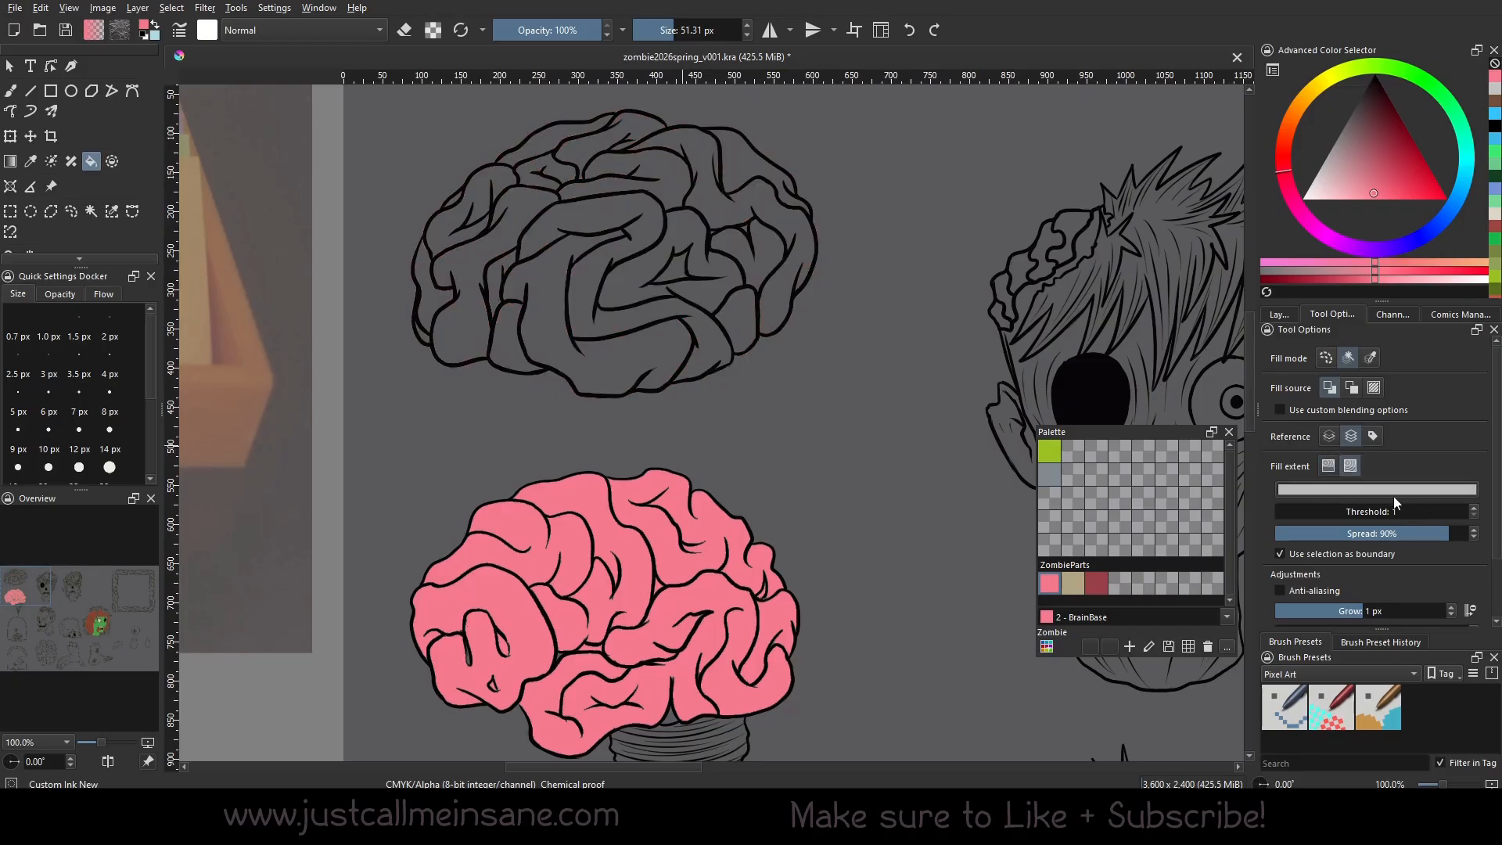
click(1393, 489)
click(917, 226)
click(842, 572)
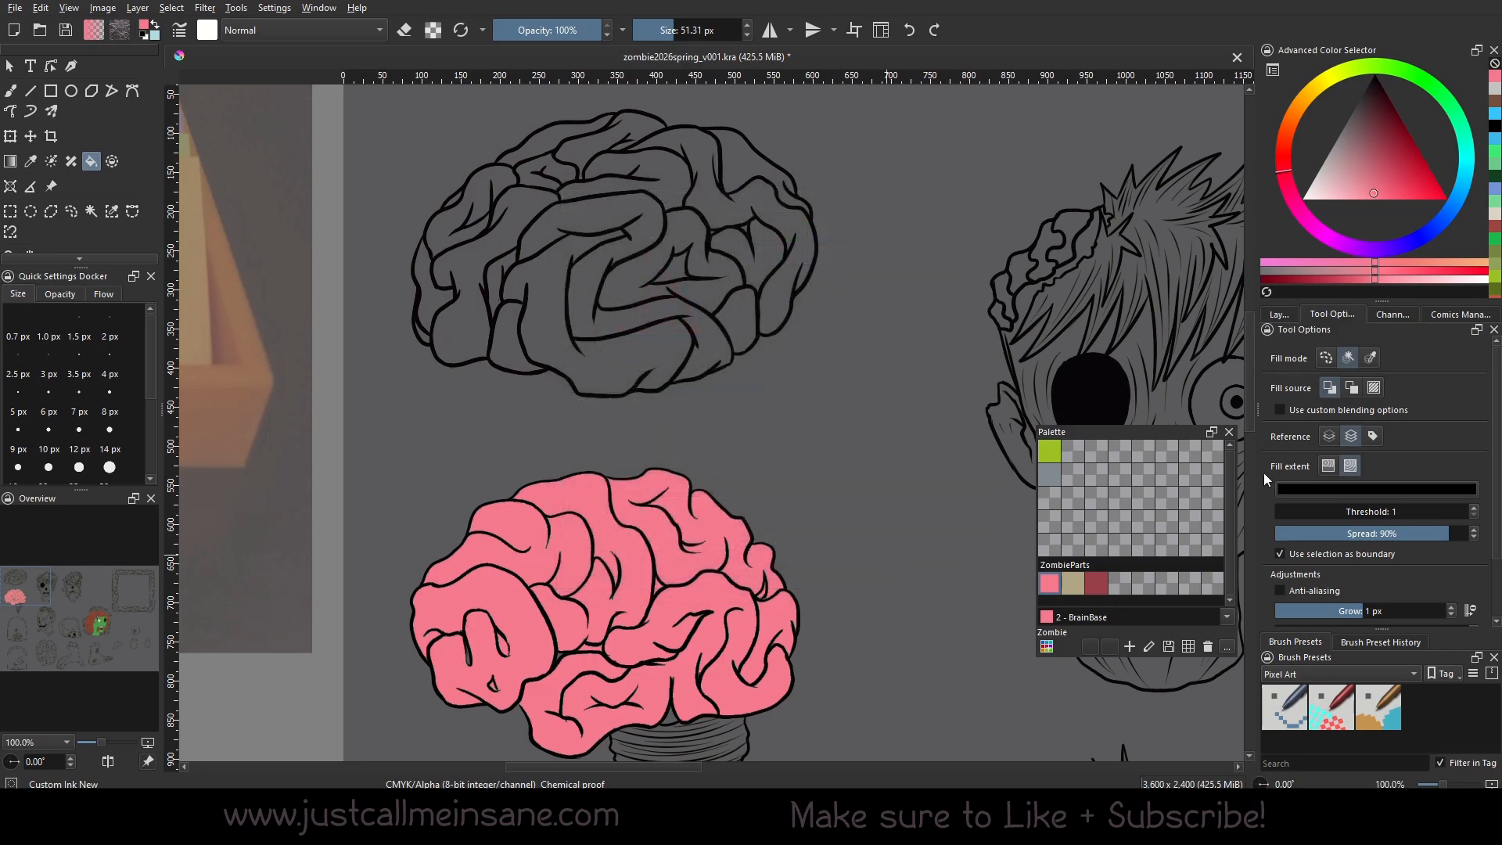
Try filling the upper brain up to the black boundary at Threshold 1, undoing each fill.
click(651, 359)
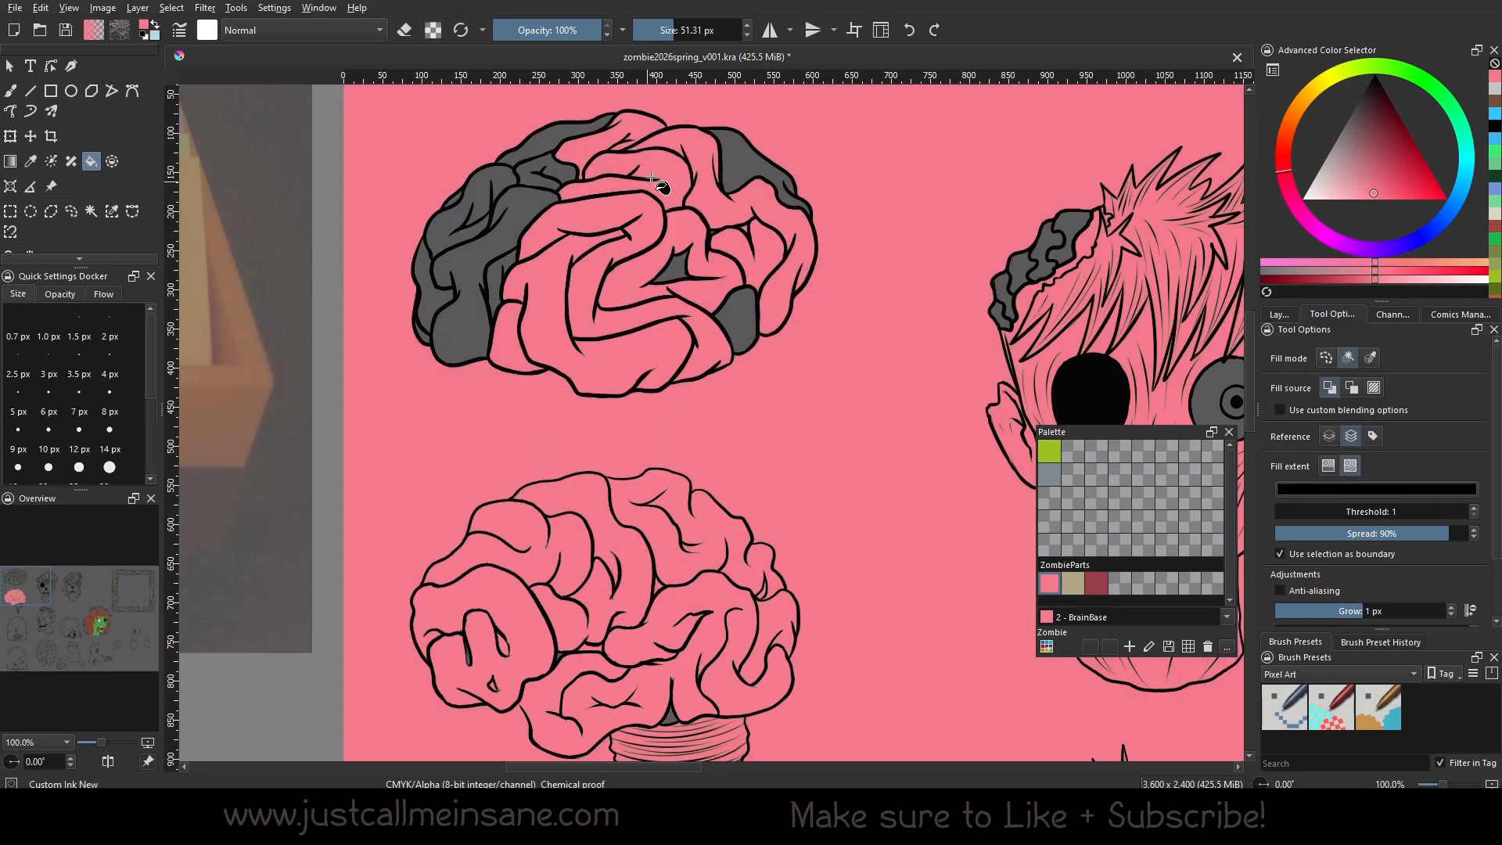
key(ctrl+z)
click(687, 339)
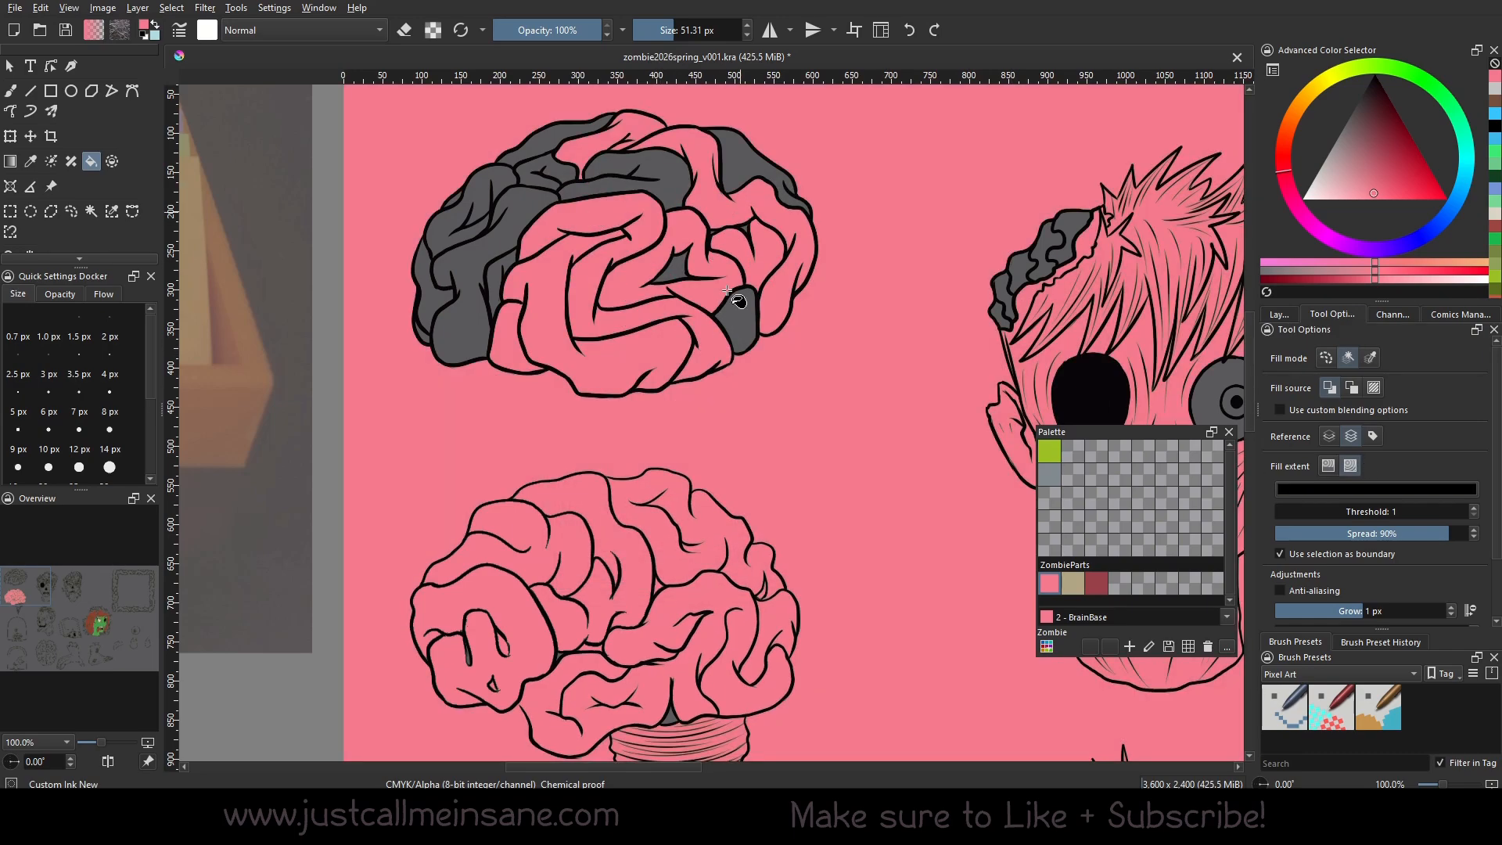
key(ctrl+z)
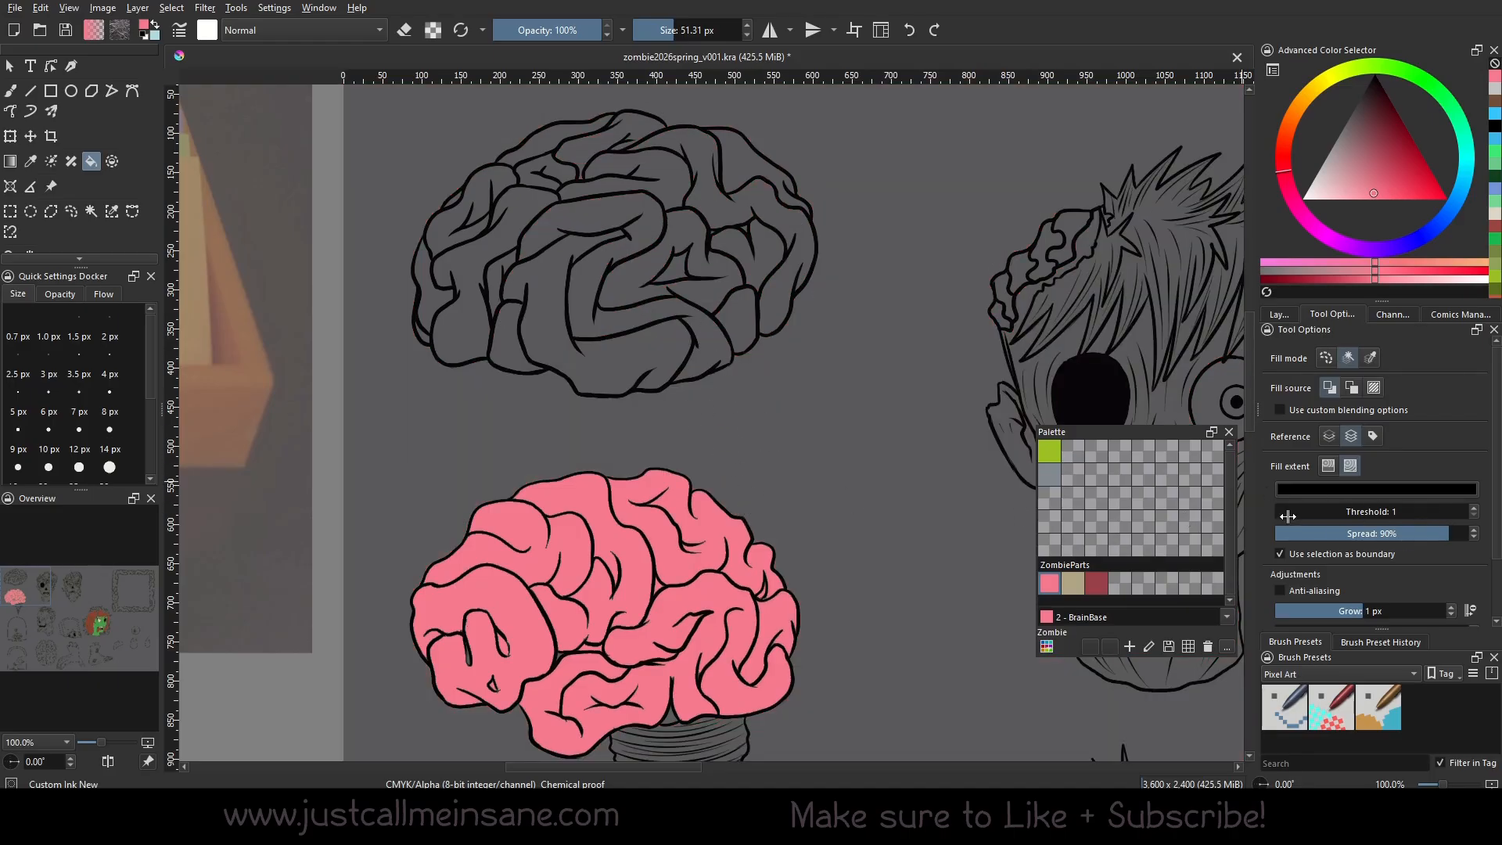
Set the Fill tool's Threshold to 33 and fill all of the upper brain's folds in pink.
drag(1288, 517, 1338, 506)
mouse_move(684, 351)
mouse_down()
mouse_move(697, 172)
mouse_move(732, 168)
mouse_move(733, 241)
mouse_move(577, 170)
mouse_move(491, 203)
mouse_move(451, 256)
mouse_move(441, 307)
mouse_move(511, 325)
mouse_move(497, 276)
mouse_up()
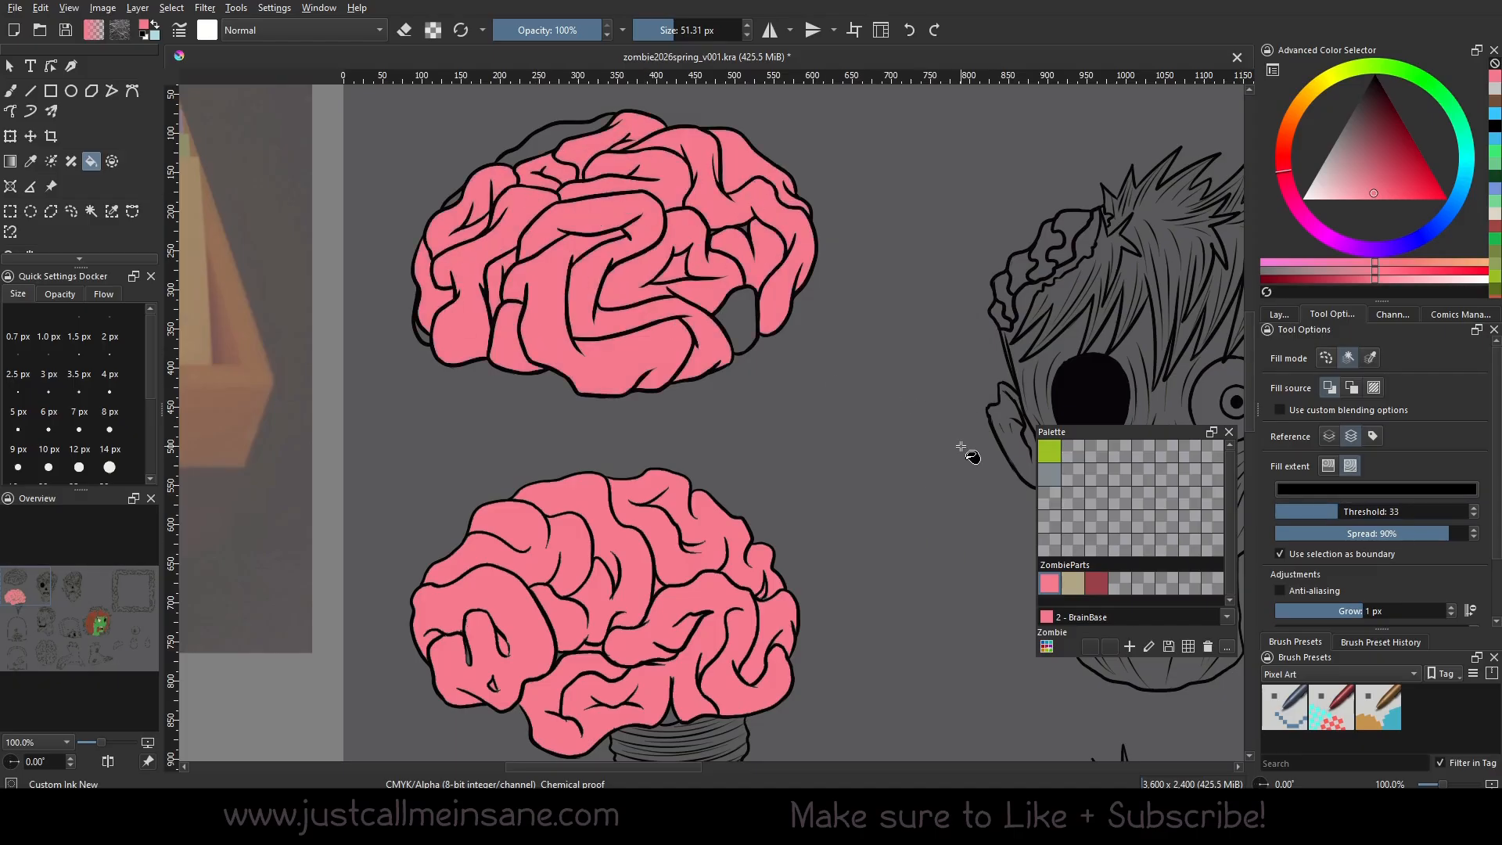
scroll(1370, 560, down, 3)
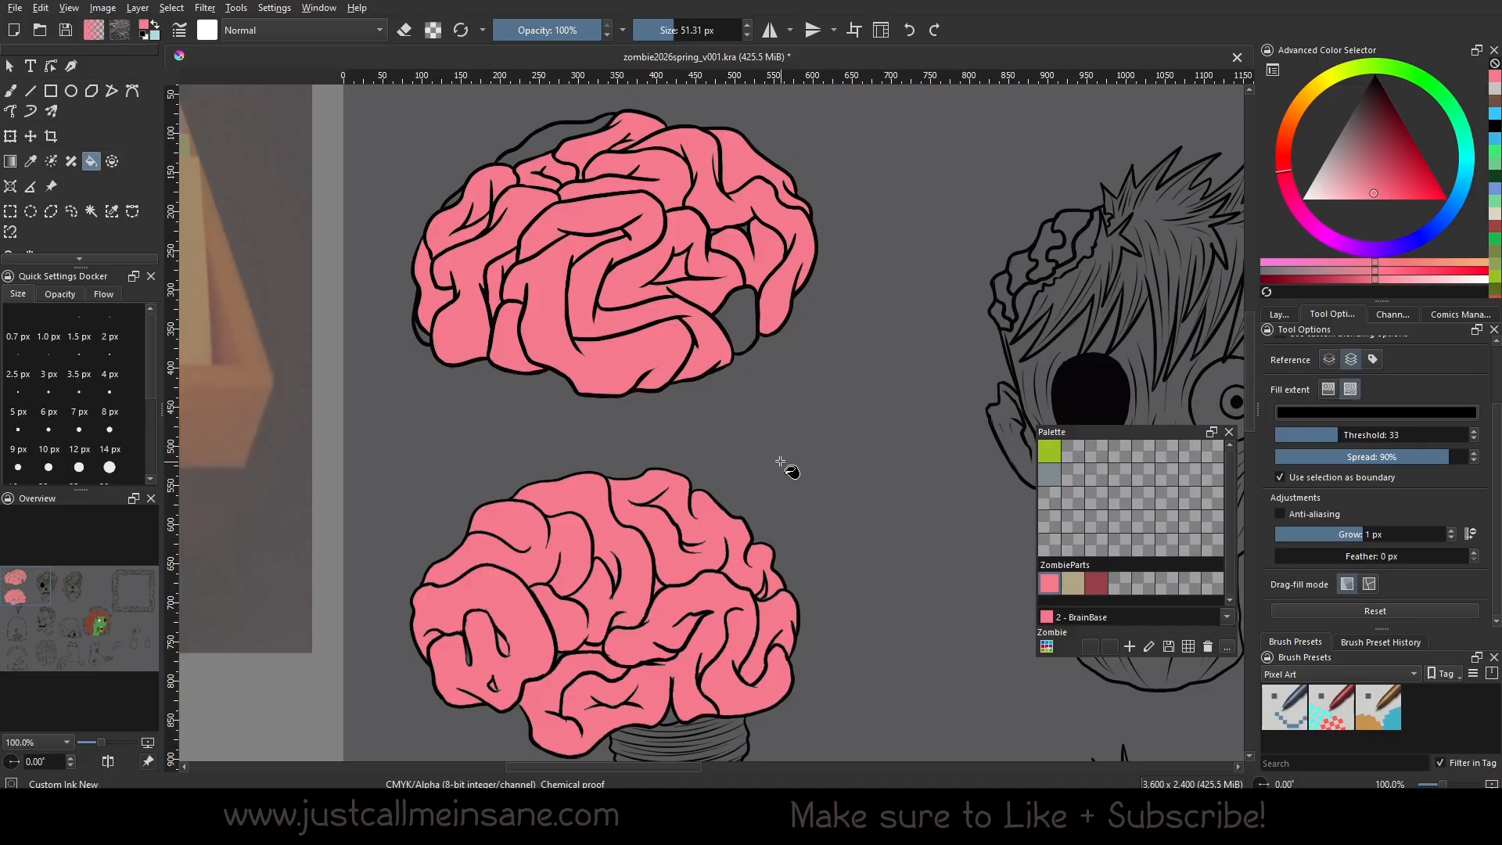
click(741, 311)
click(557, 151)
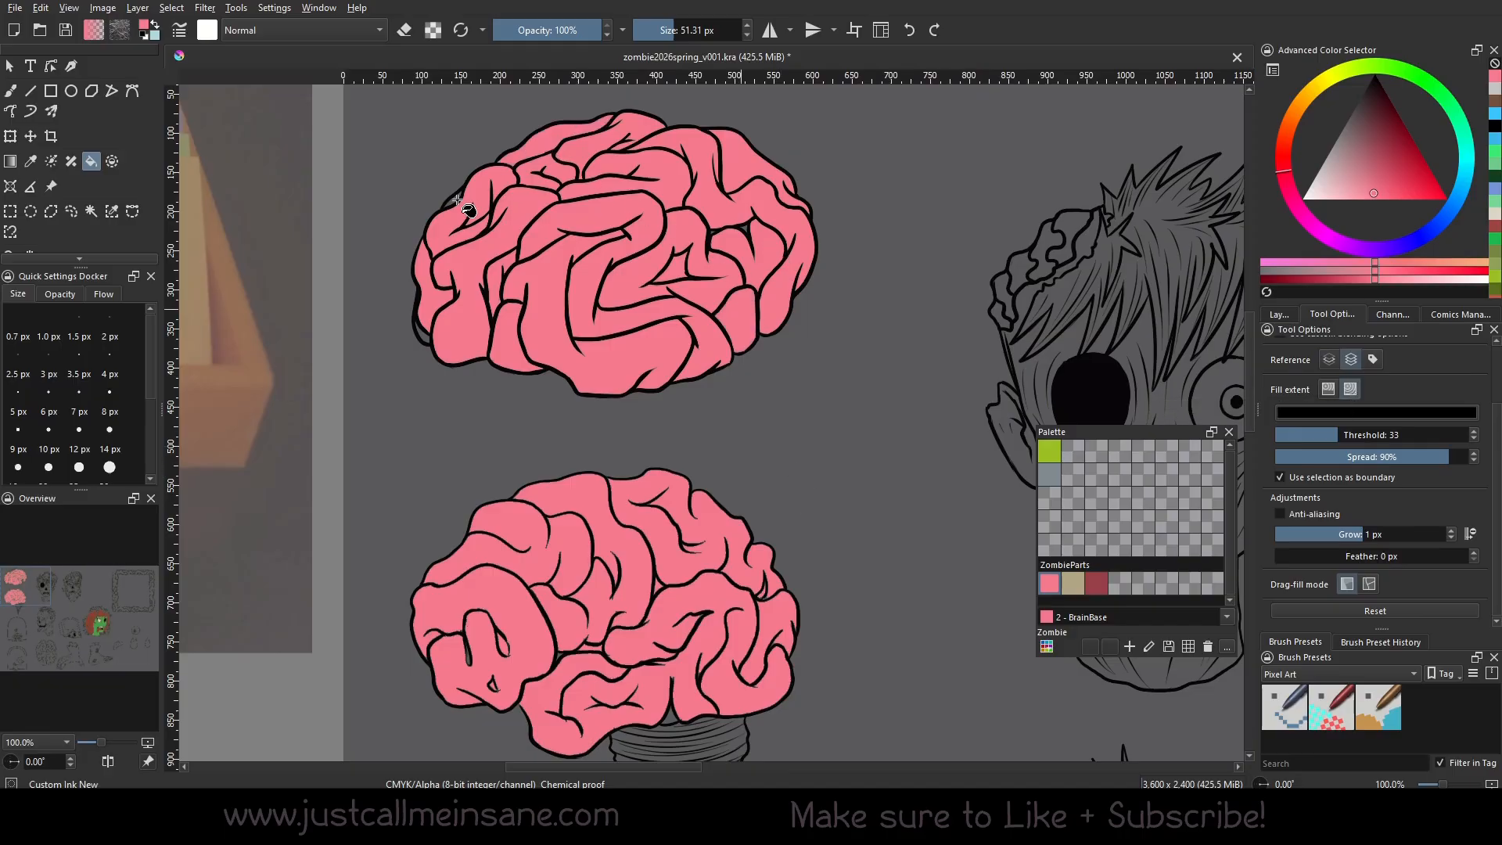
Set drag-fill to fill only regions similar in color to the initial one and fill the short-haired zombie's head and neck in green.
drag(683, 581, 677, 562)
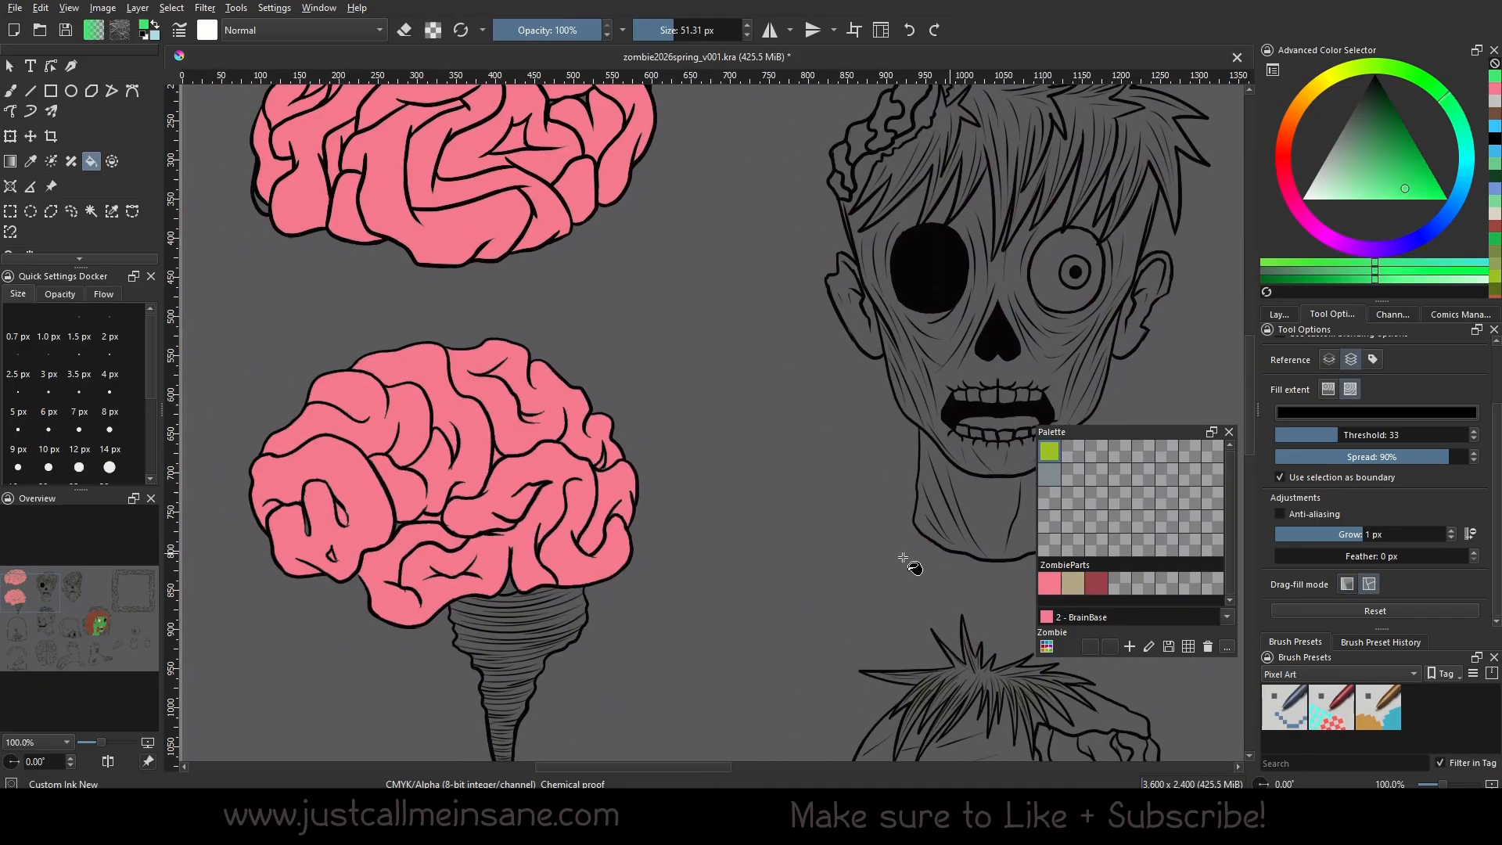
drag(737, 581, 780, 682)
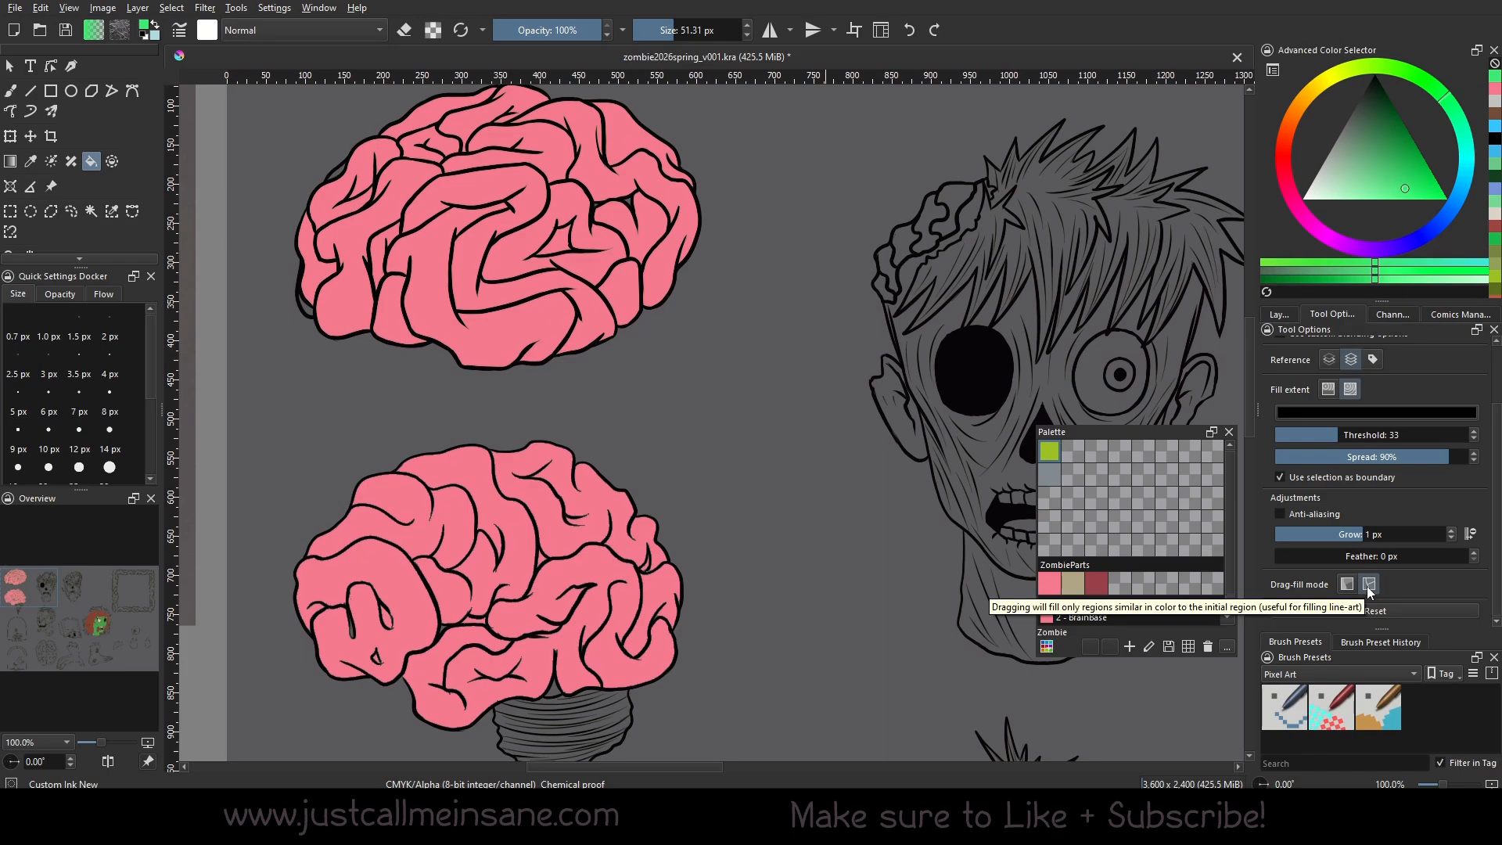
drag(682, 542, 308, 535)
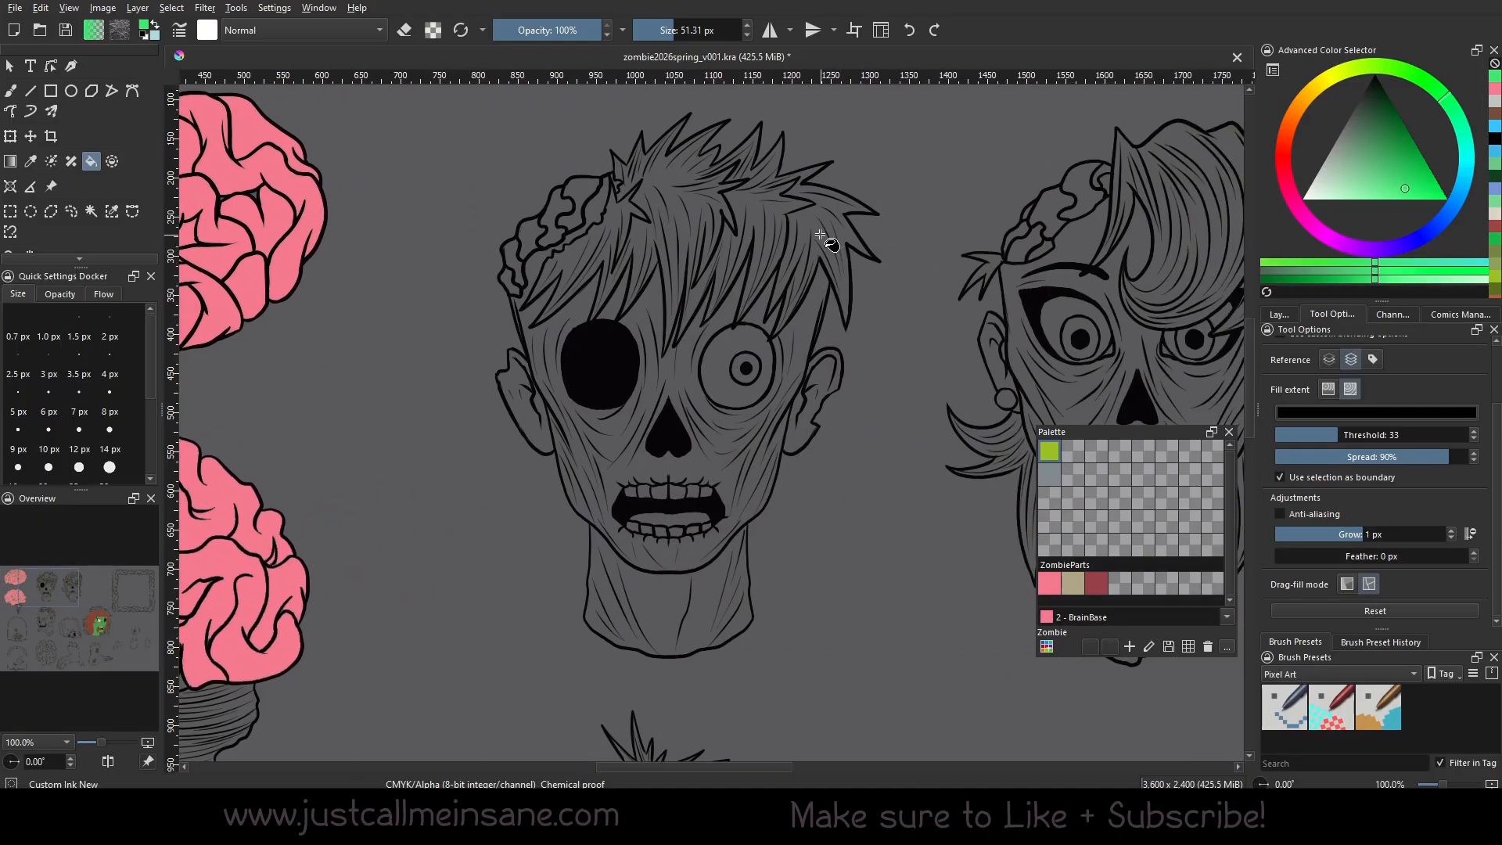
mouse_move(808, 221)
mouse_down()
mouse_move(745, 368)
mouse_move(721, 577)
mouse_move(670, 574)
mouse_move(587, 413)
mouse_move(531, 406)
mouse_move(802, 386)
mouse_move(772, 398)
mouse_move(620, 314)
mouse_move(631, 287)
mouse_move(571, 269)
mouse_move(551, 240)
mouse_move(589, 206)
mouse_move(525, 258)
mouse_move(515, 282)
mouse_move(664, 400)
mouse_move(691, 541)
mouse_move(646, 540)
mouse_move(678, 539)
mouse_move(579, 249)
mouse_up()
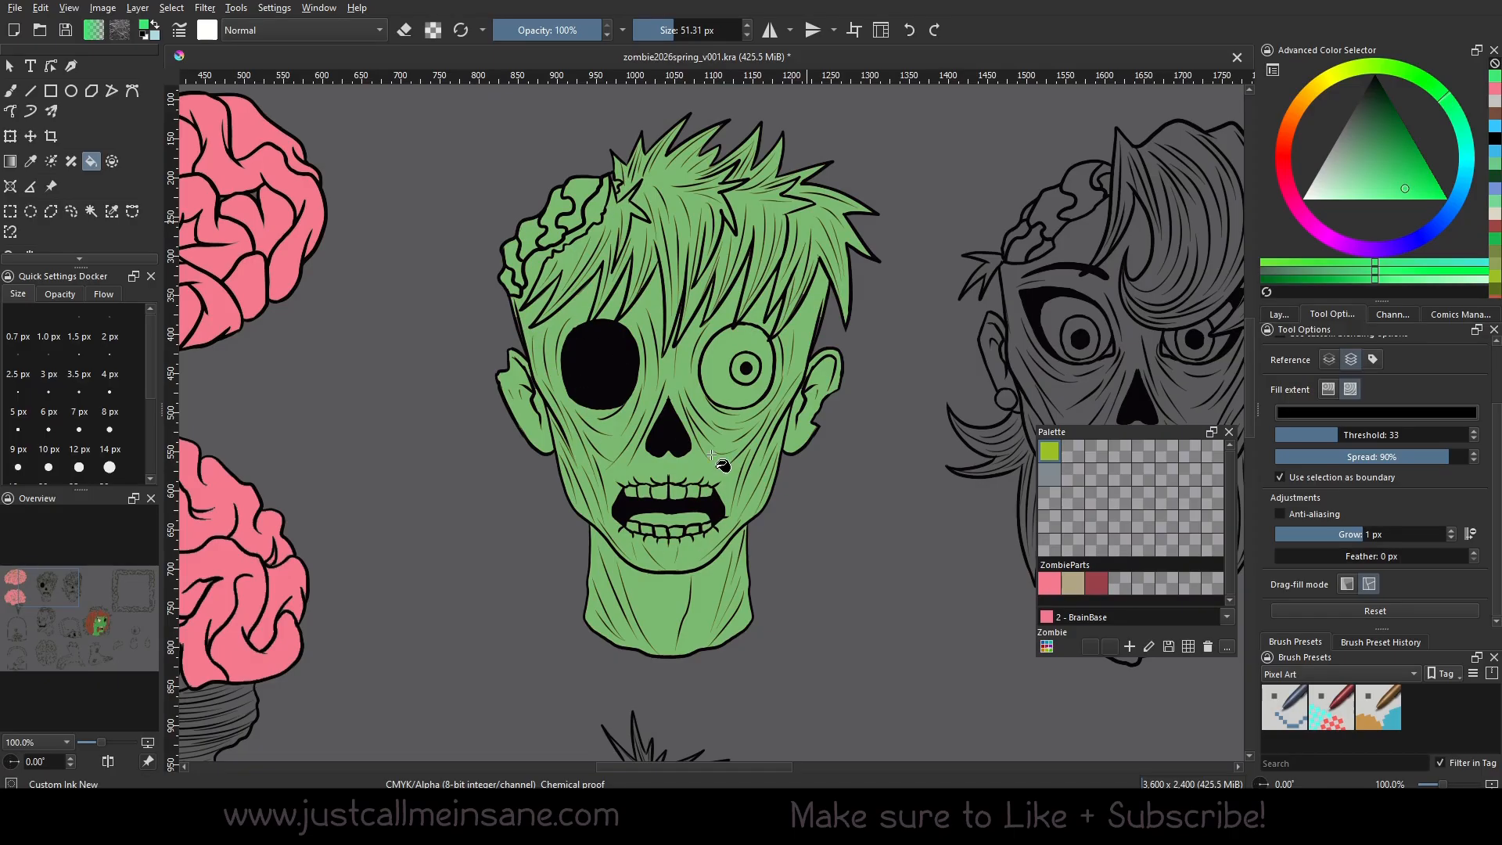
drag(787, 543, 721, 510)
Clear all the fills from the color layer and pick a brush preset.
drag(626, 566, 407, 586)
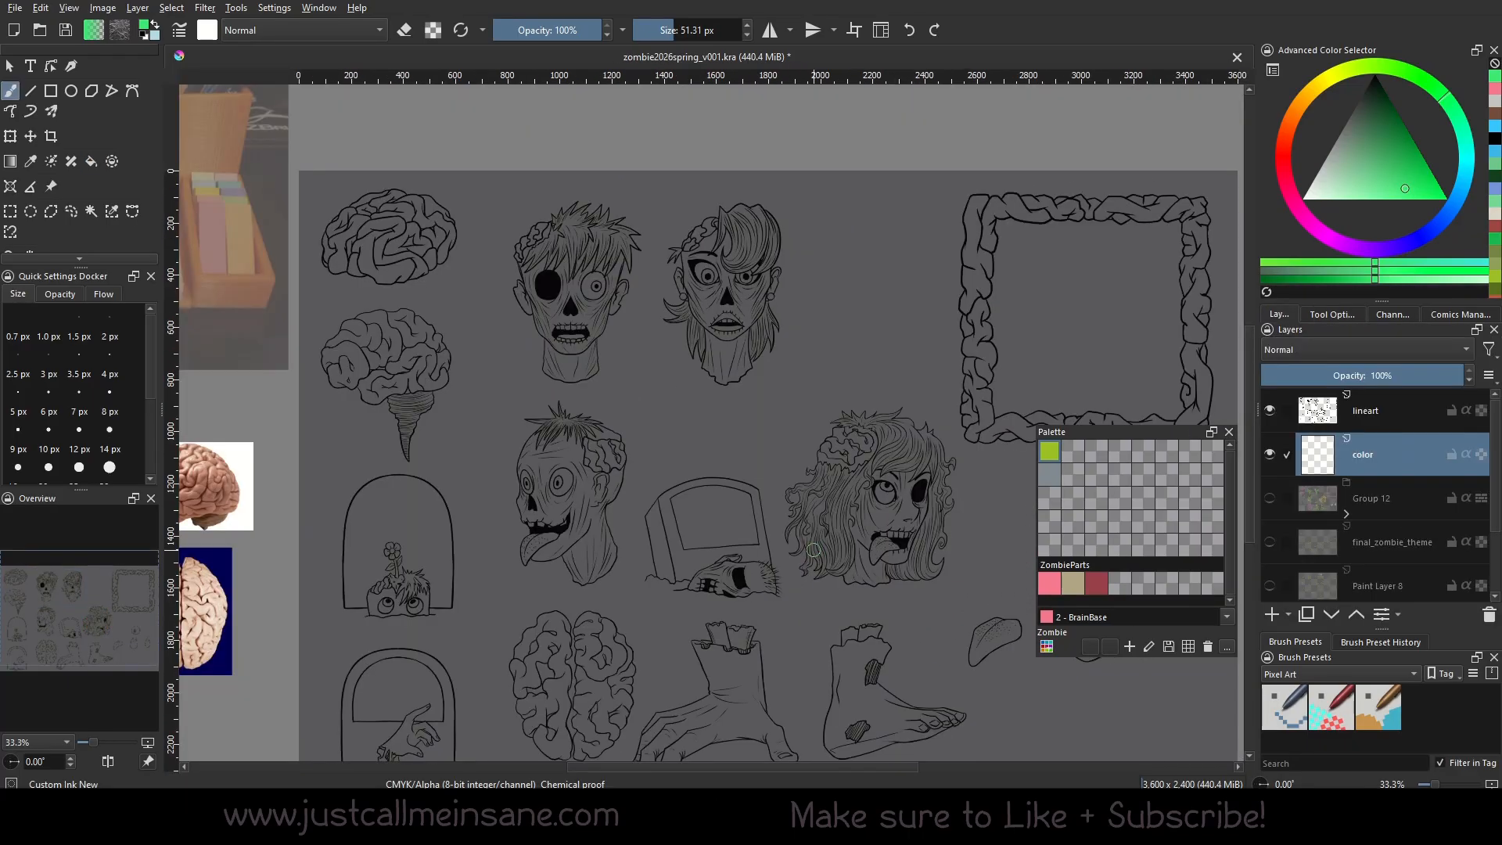
drag(710, 523, 714, 503)
right_click(719, 438)
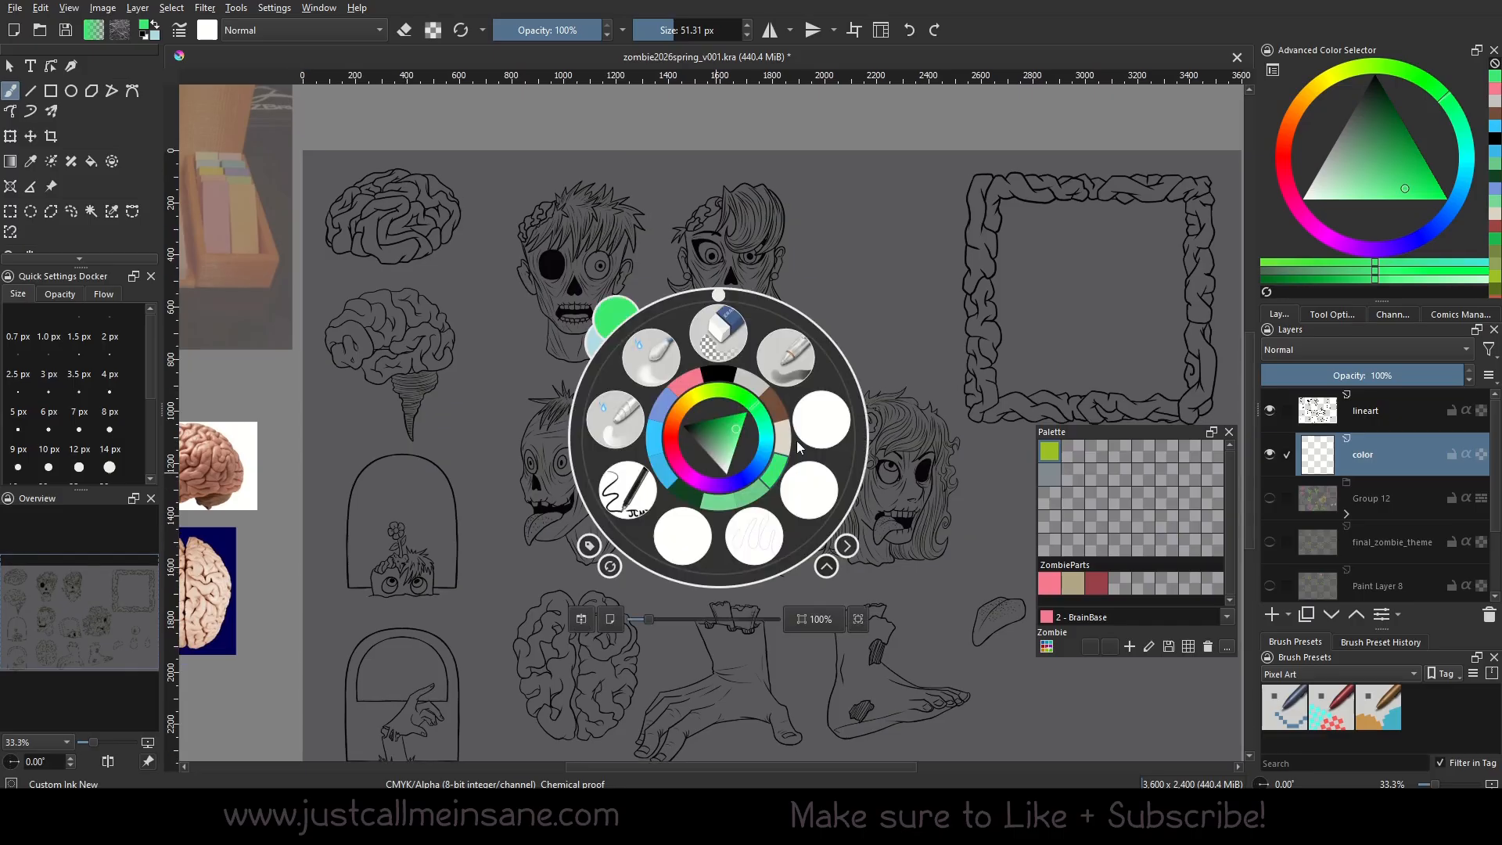
click(848, 475)
Activate the Colorize Mask editing tool and add a Colorize Mask to the lineart layer.
click(1393, 409)
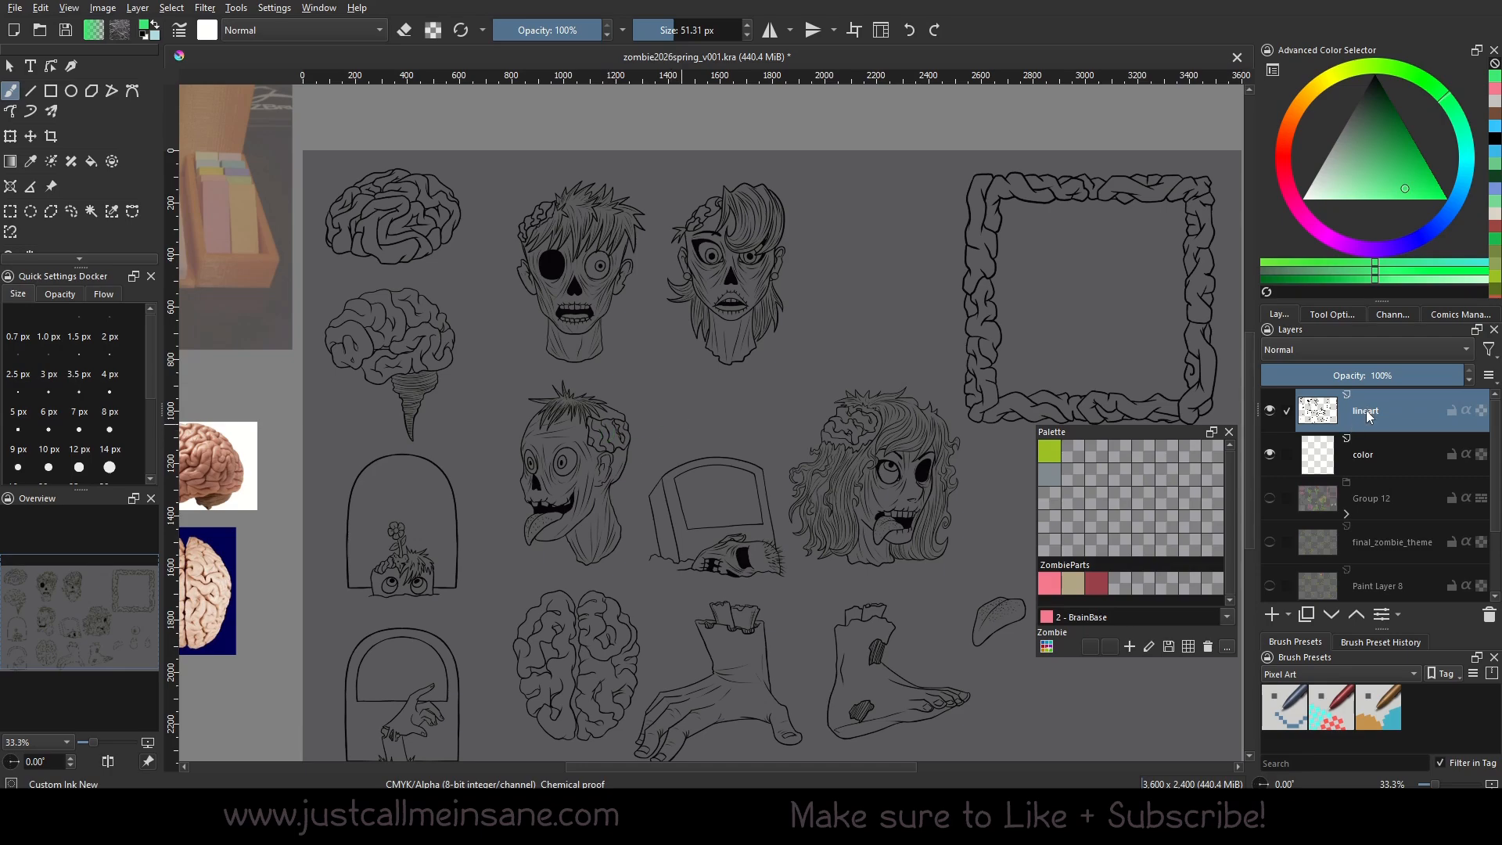
click(56, 164)
right_click(1385, 409)
mouse_move(1332, 696)
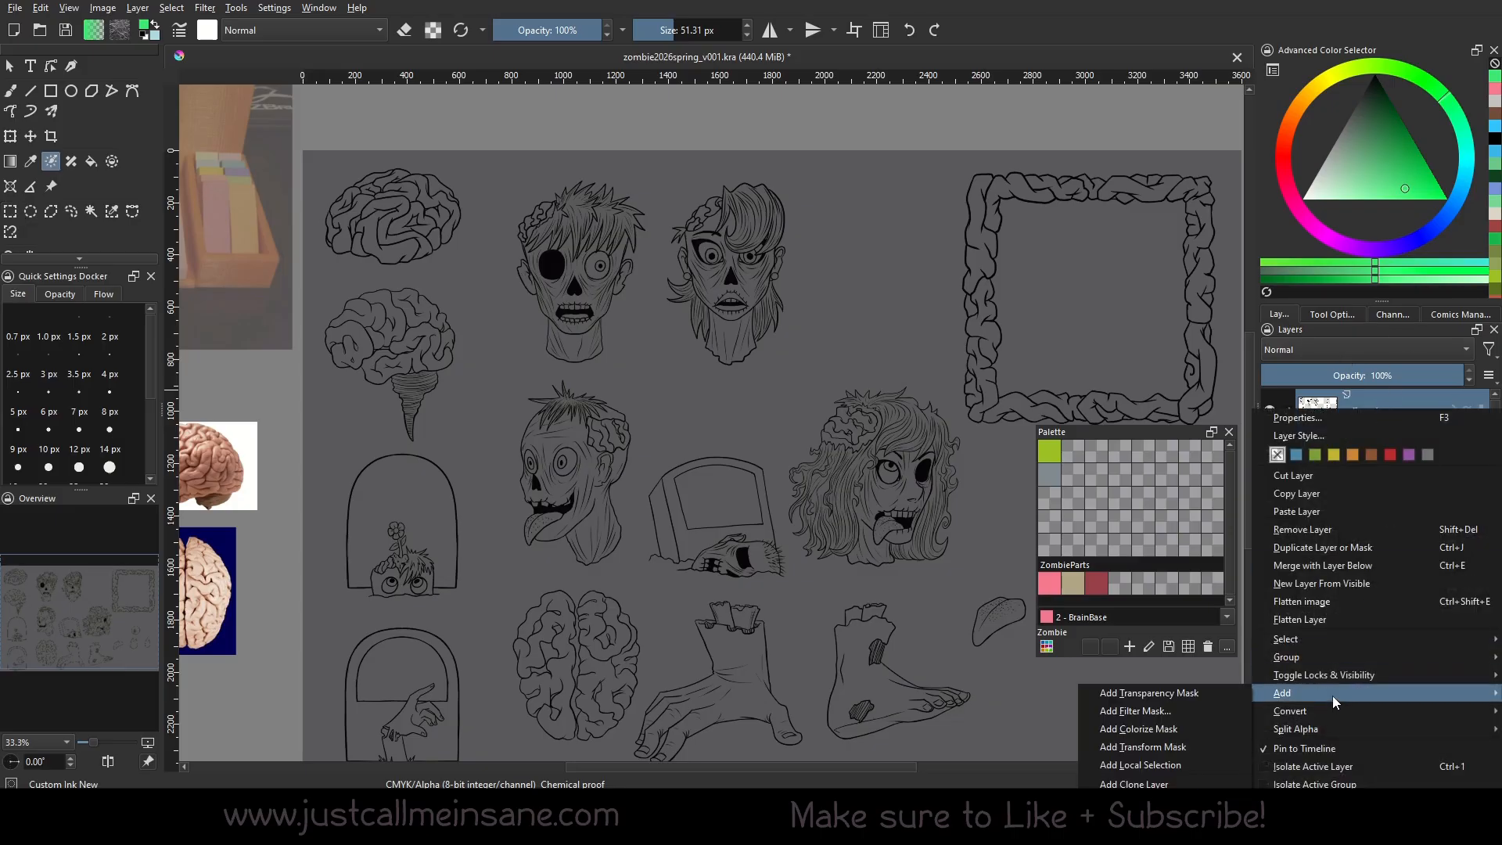
click(1196, 730)
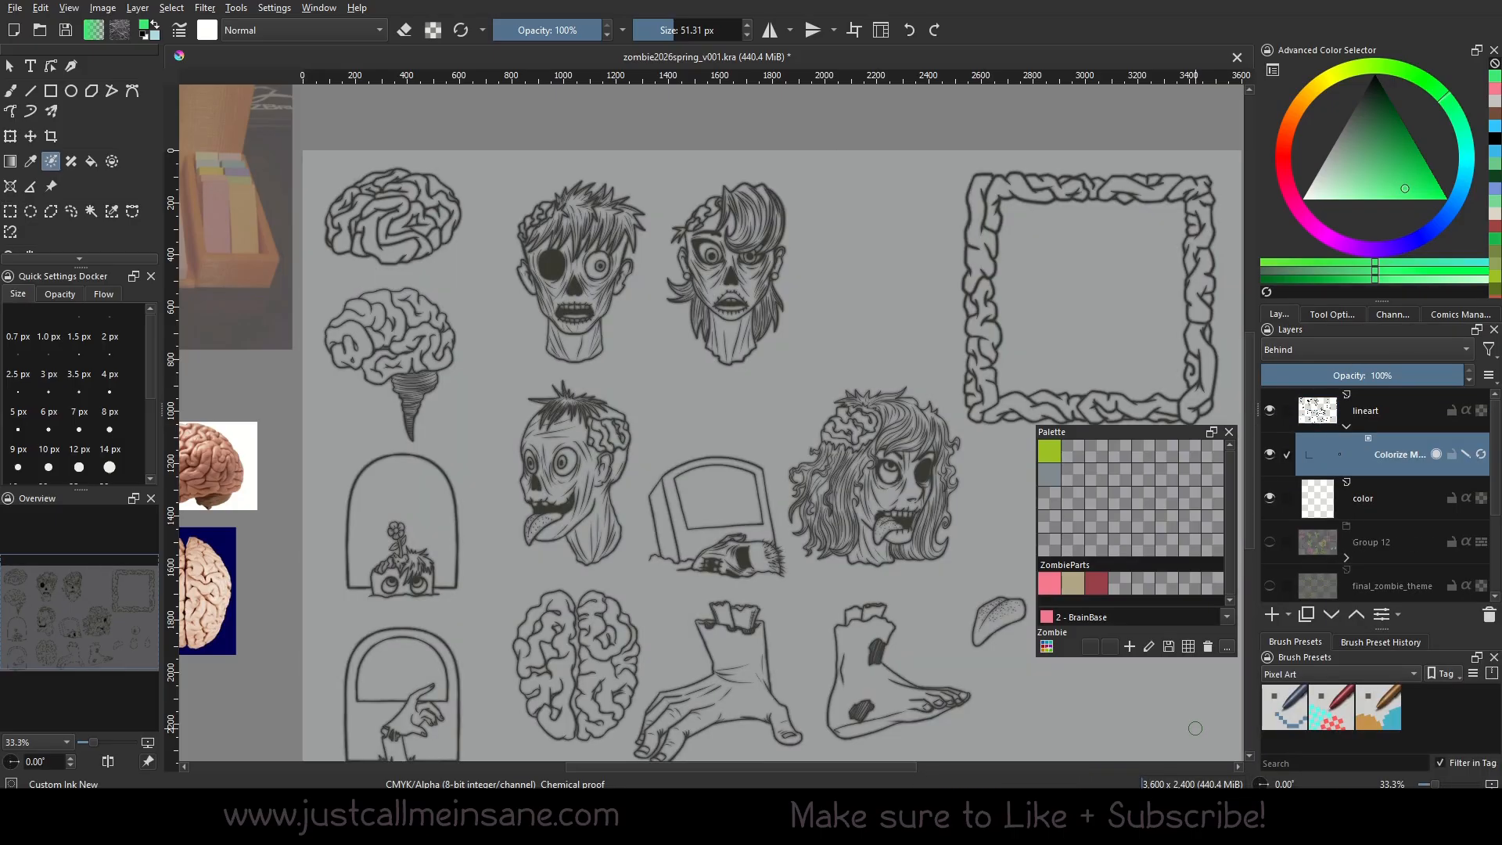
Show the Colorize Mask tool's edge detection, gap close, clean up and key stroke settings.
drag(662, 599, 635, 568)
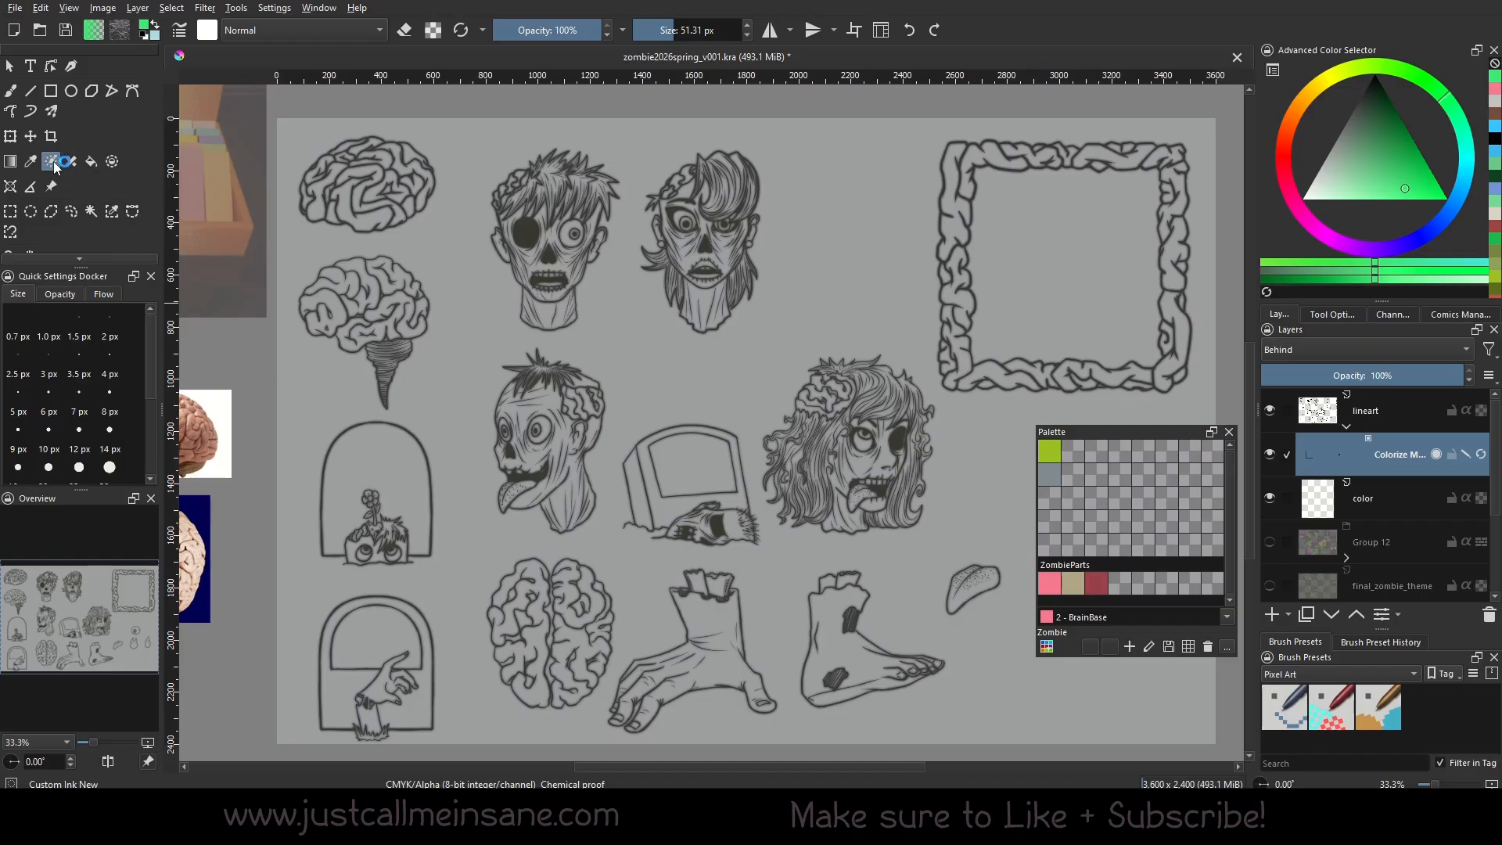
click(1345, 313)
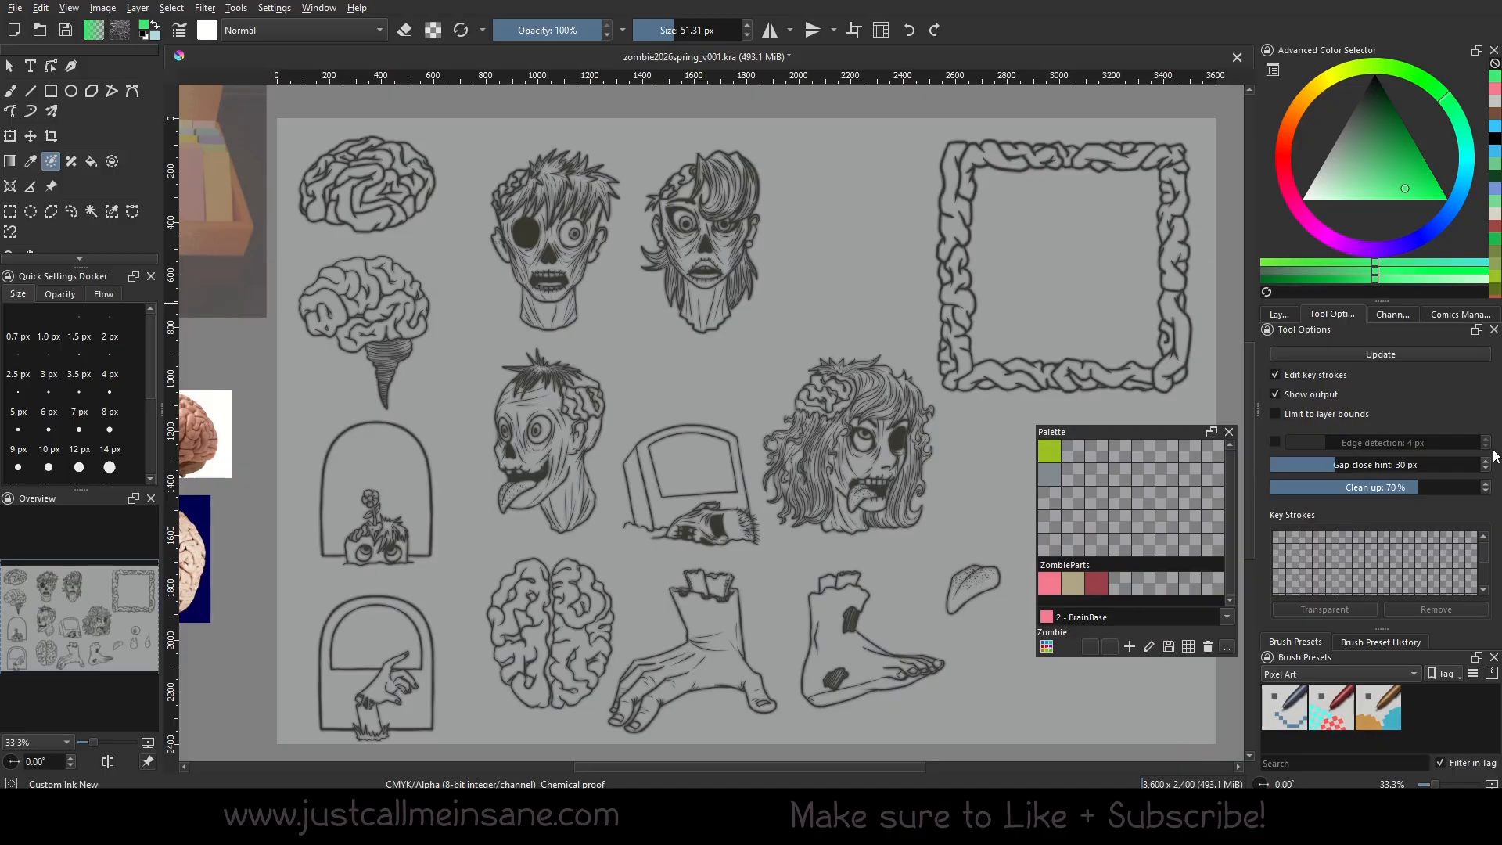
drag(701, 494, 665, 452)
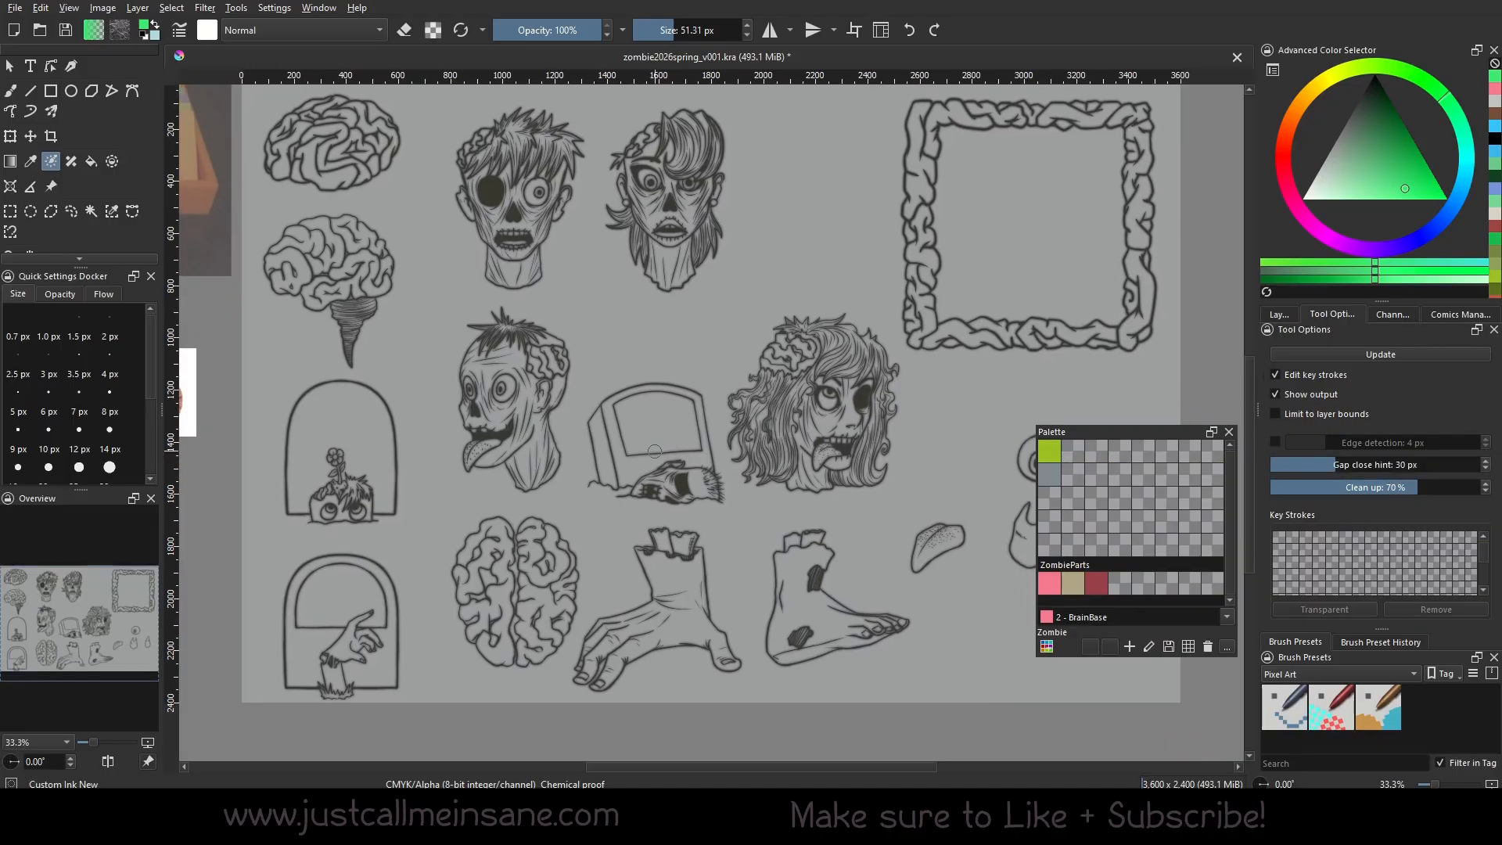
Switch to the freehand brush and pick a brush preset for the mask's key strokes.
right_click(641, 485)
click(745, 478)
key(b)
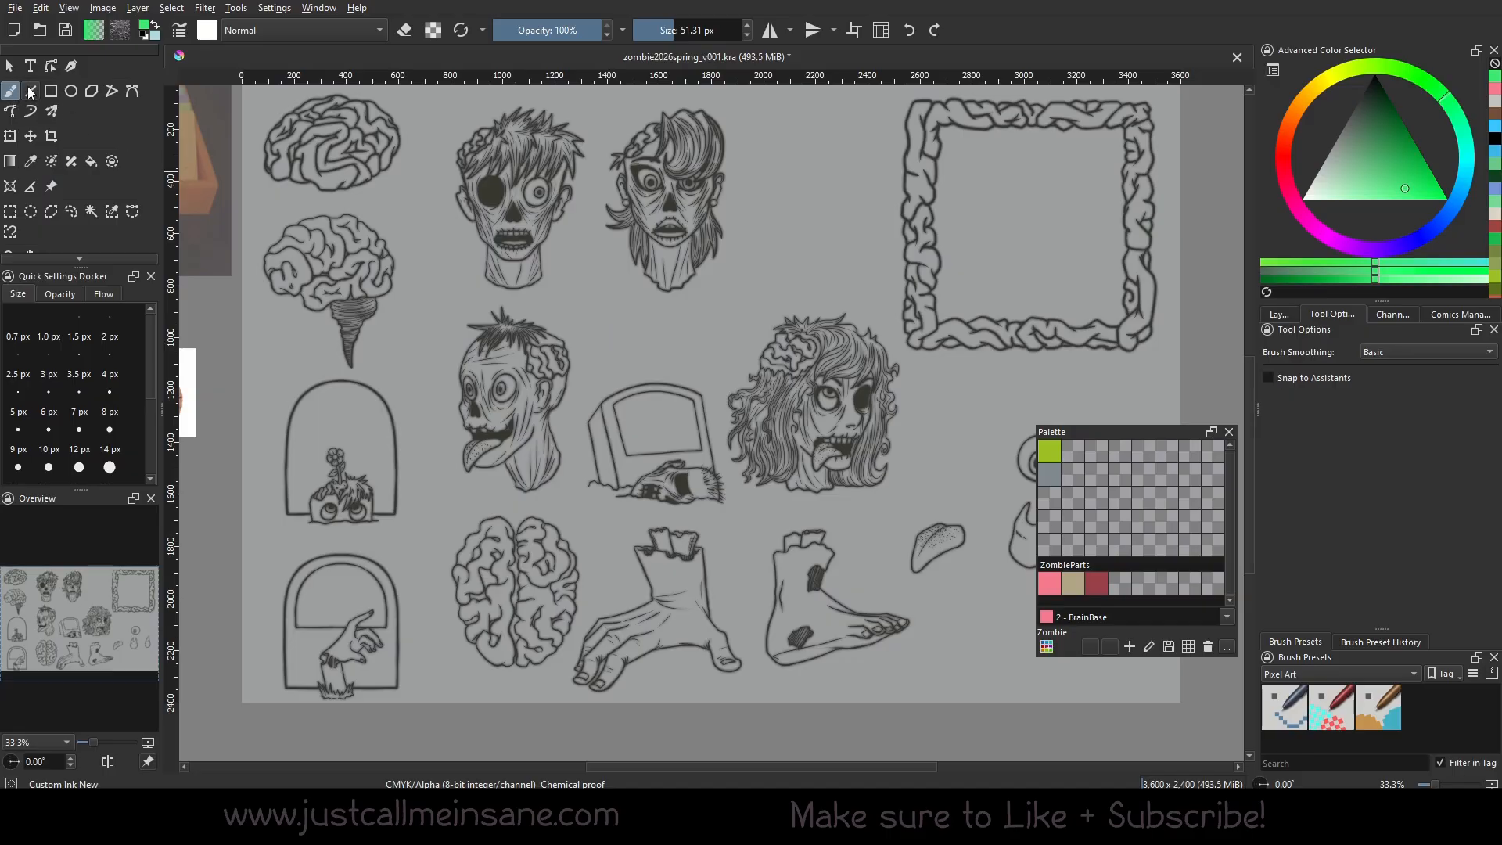
right_click(662, 408)
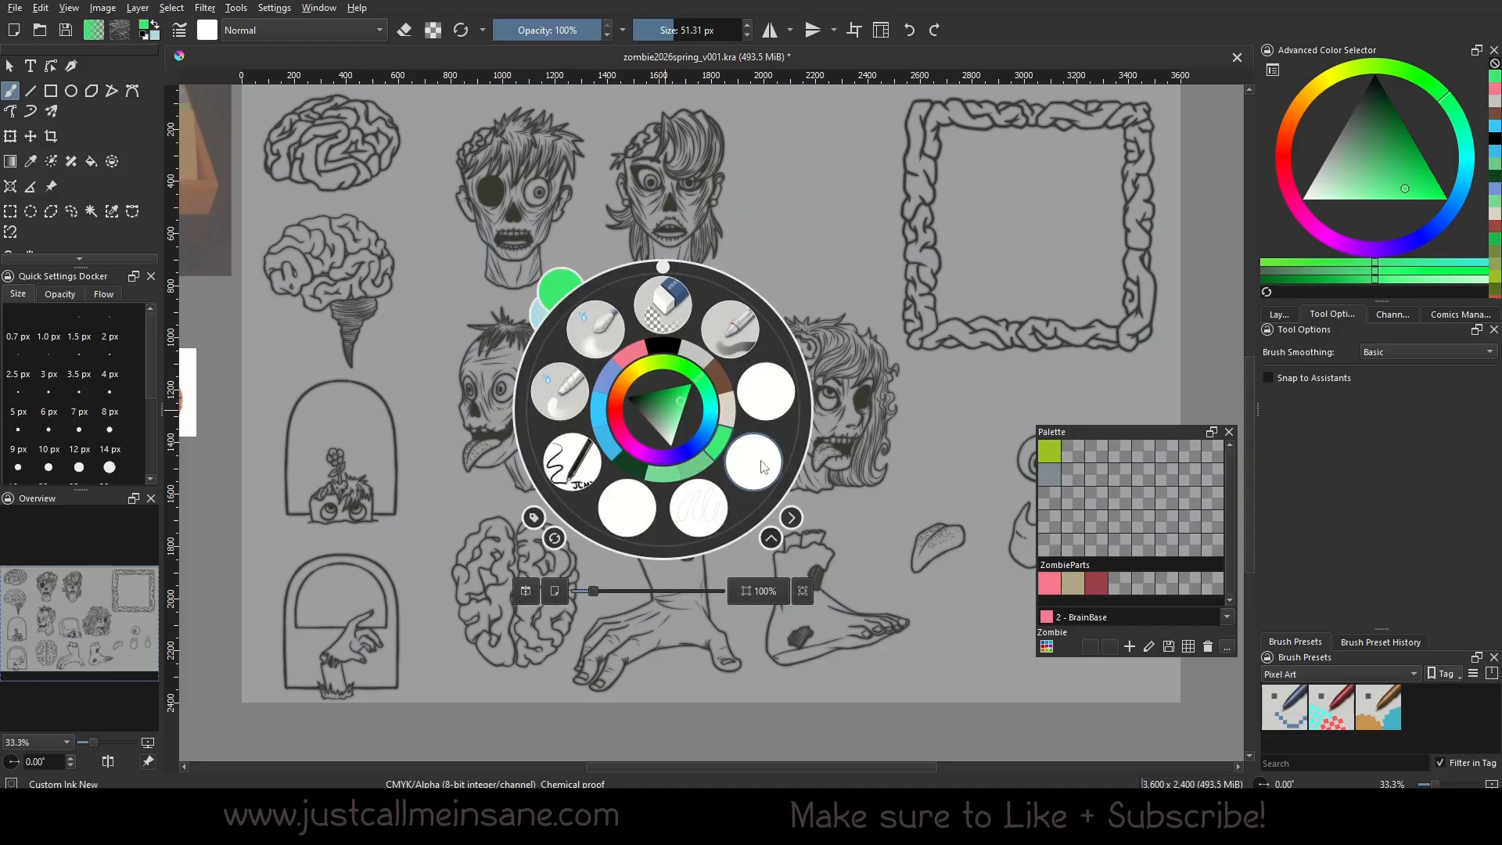
right_click(754, 463)
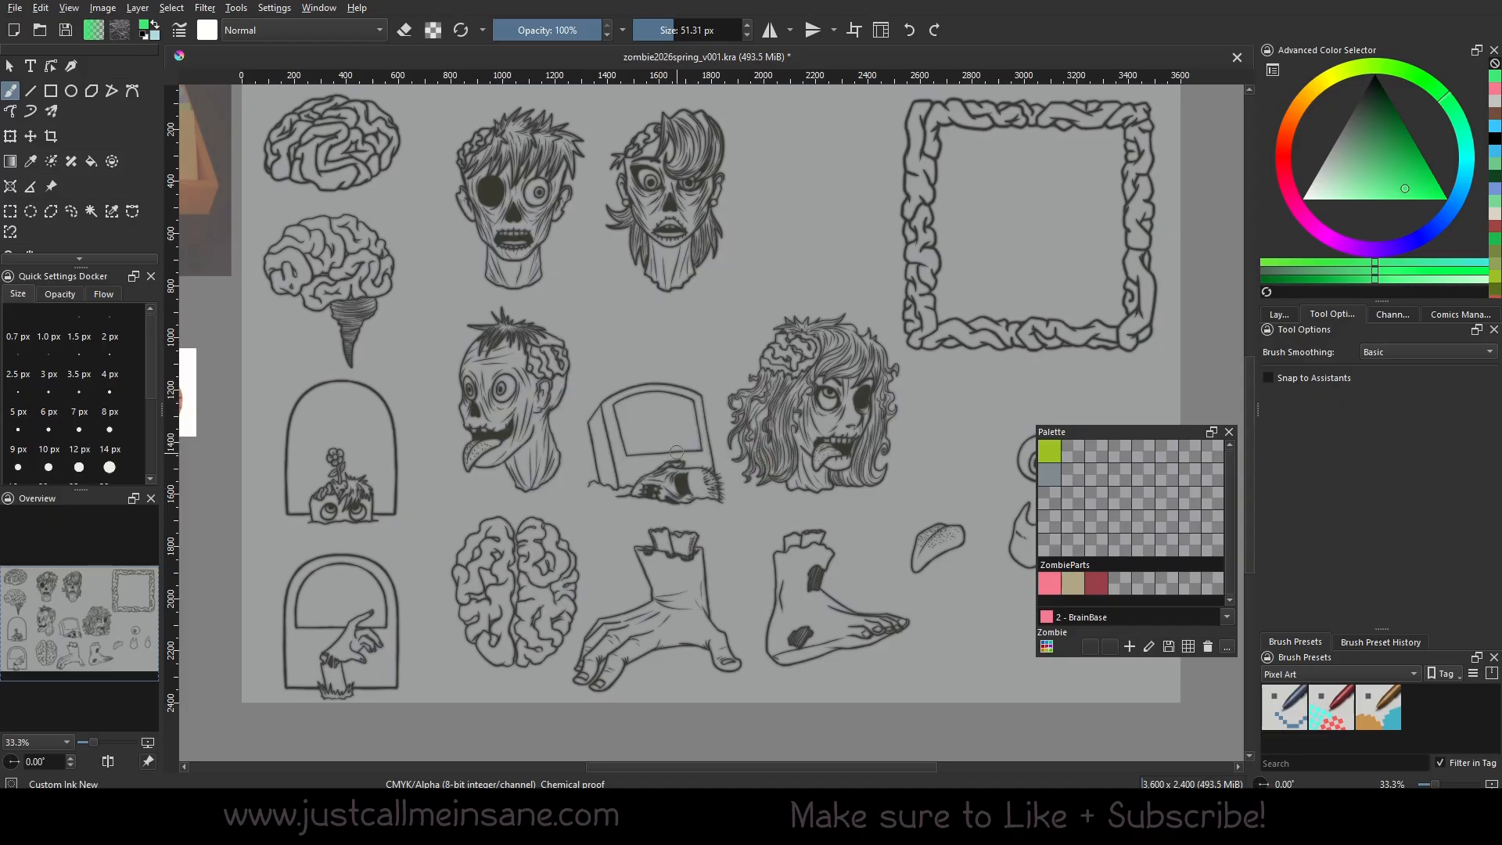
Reduce the brush size to 33.14 px and paint green key strokes on the faces and necks of the four zombie heads.
key(bracketleft)
key(bracketleft)
key(bracketleft)
key(bracketleft)
key(bracketleft)
drag(511, 356, 533, 469)
drag(694, 205, 691, 234)
drag(671, 252, 673, 263)
mouse_move(536, 222)
mouse_down()
mouse_move(507, 269)
mouse_move(492, 220)
mouse_up()
drag(510, 196, 512, 190)
Paint pink key strokes across the three brain drawings.
click(1495, 89)
mouse_move(306, 247)
mouse_down()
mouse_move(344, 241)
mouse_move(376, 274)
mouse_up()
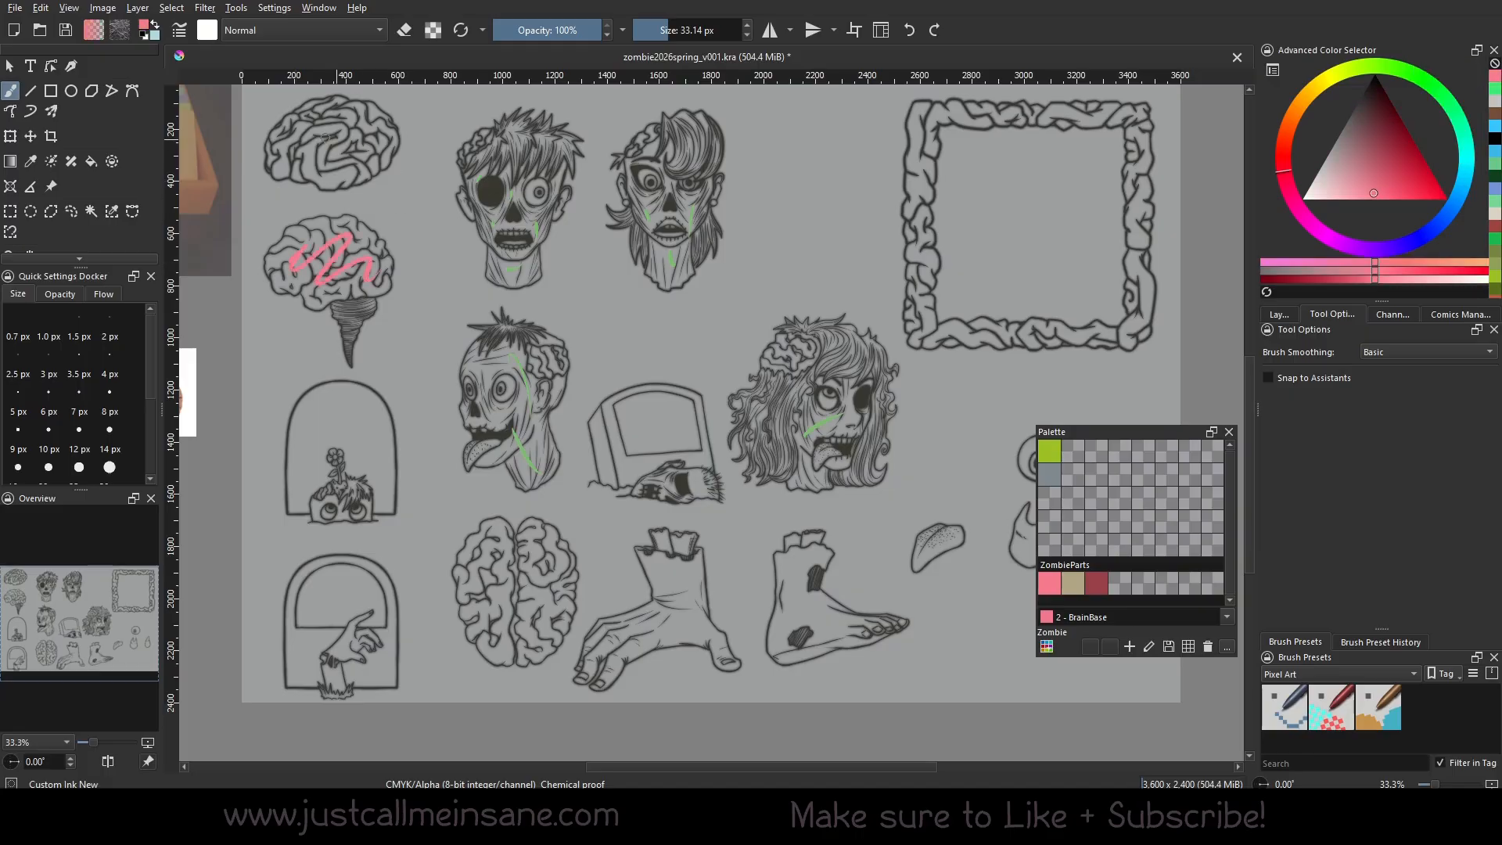
mouse_move(297, 129)
mouse_down()
mouse_move(291, 149)
mouse_move(325, 109)
mouse_move(352, 166)
mouse_move(344, 141)
mouse_up()
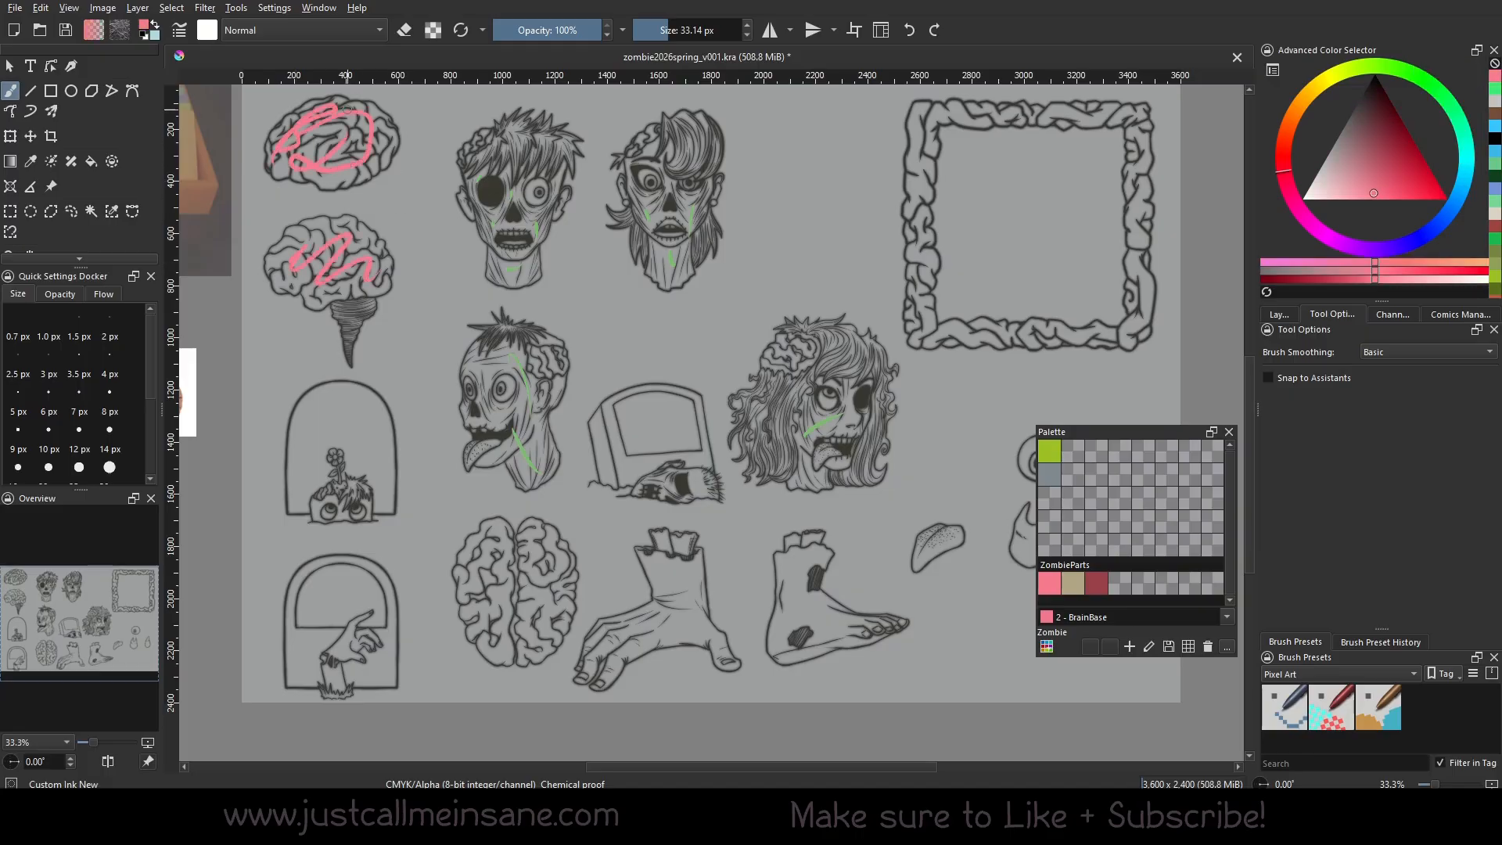
mouse_move(508, 548)
mouse_down()
mouse_move(518, 607)
mouse_move(537, 636)
mouse_up()
Paint light green key strokes on the large hand and the foot, redoing the hand's stroke once.
click(1495, 207)
mouse_move(677, 575)
mouse_down()
mouse_move(608, 646)
mouse_move(640, 627)
mouse_up()
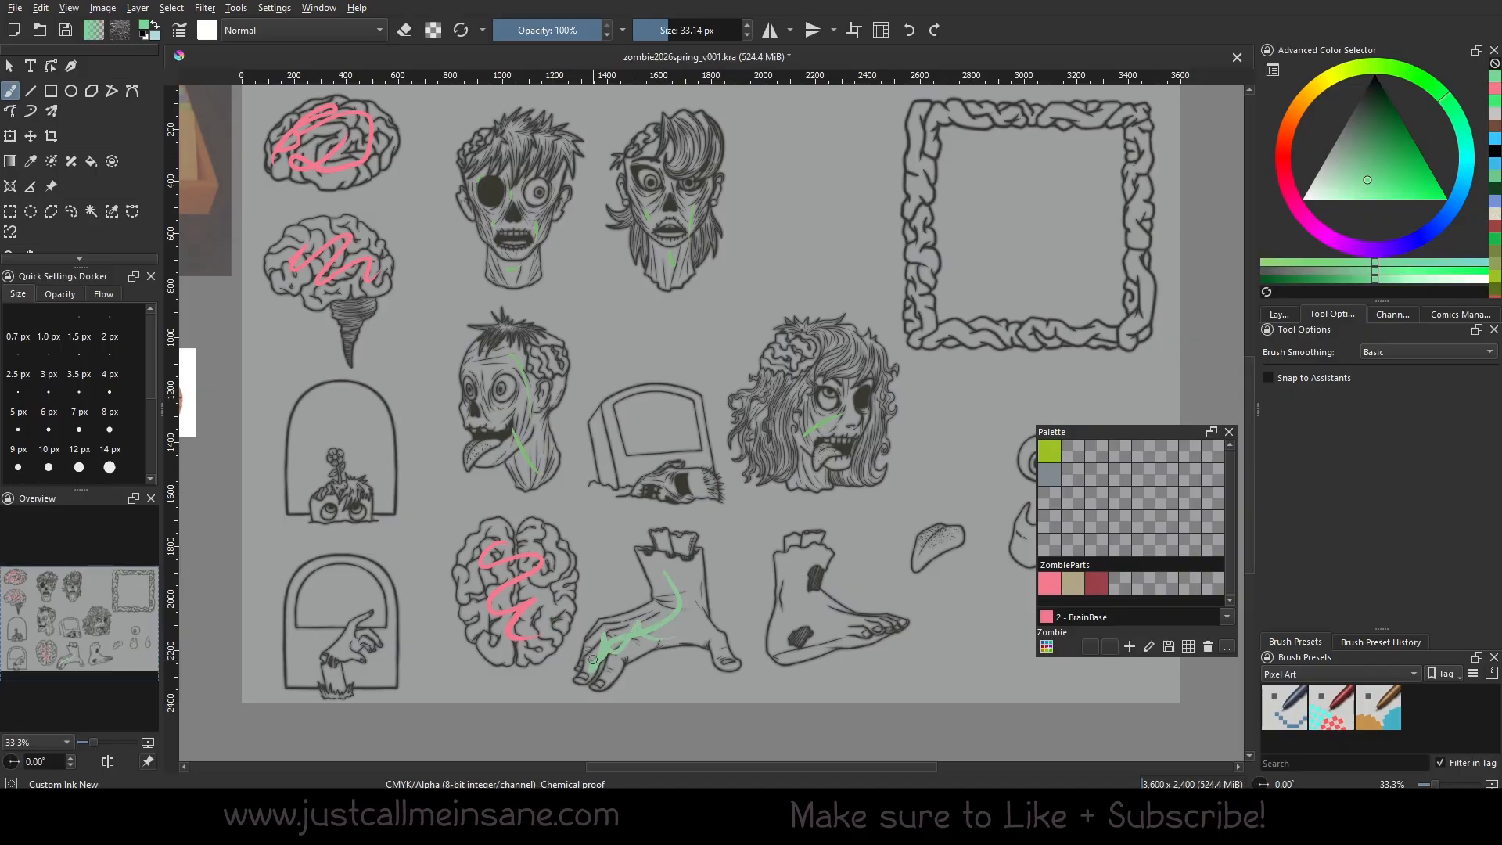
key(ctrl+z)
drag(595, 660, 631, 630)
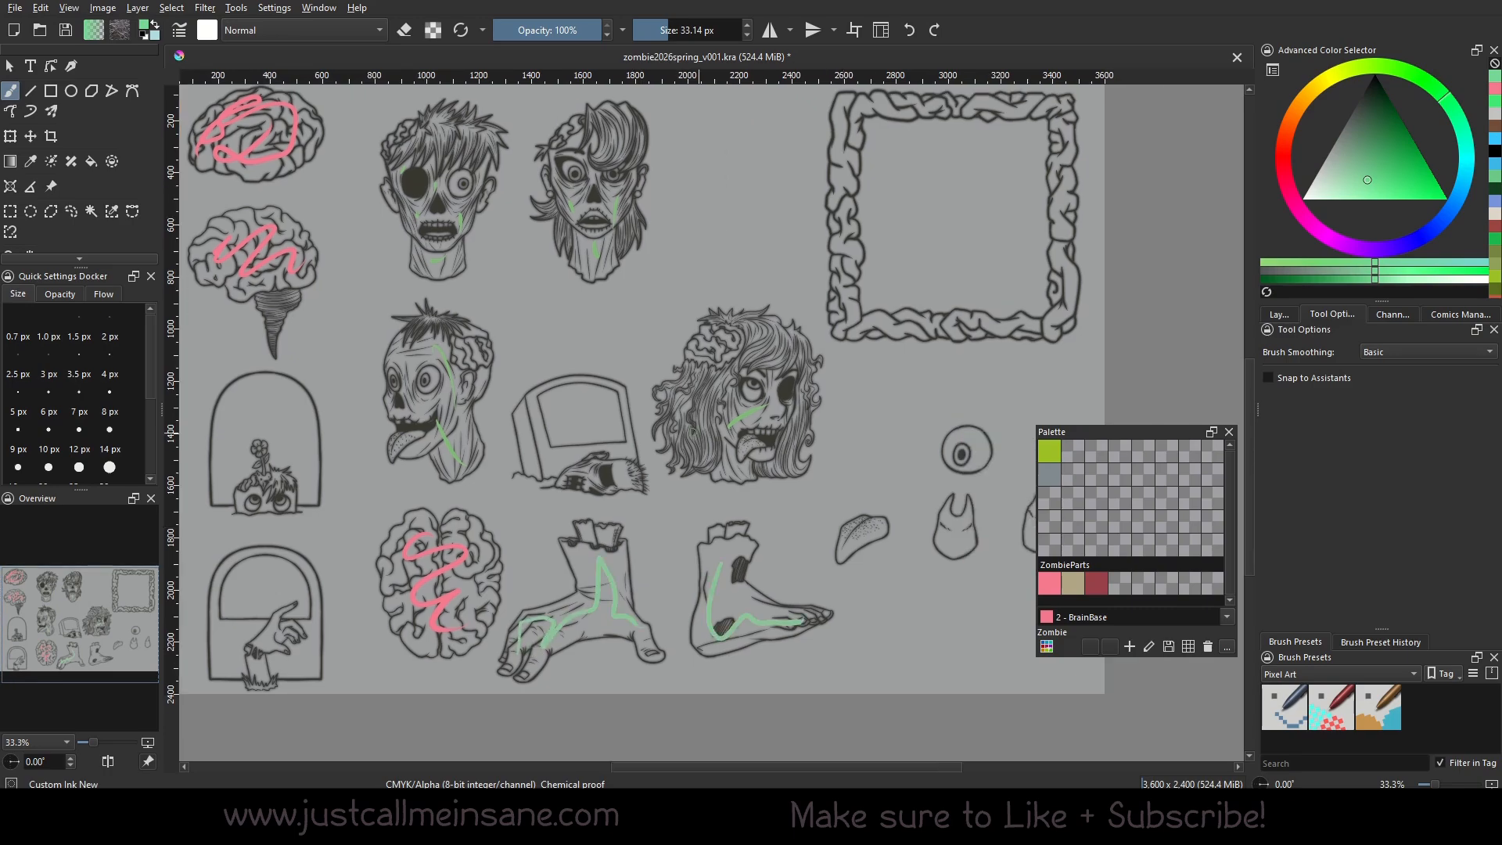
drag(897, 472, 931, 459)
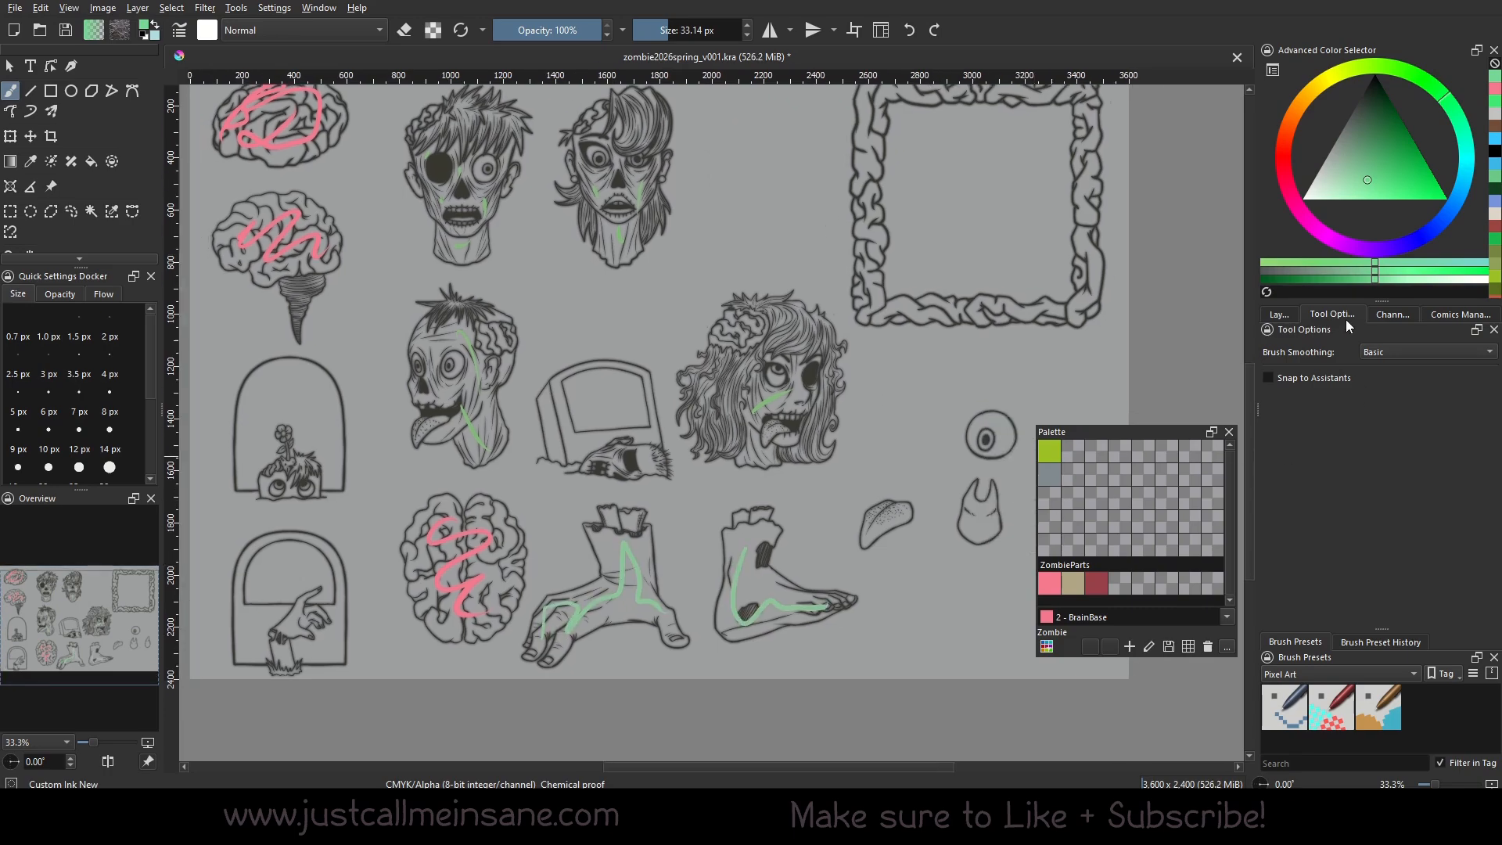
Reactivate the Colorize Mask editing tool and show its options.
click(1278, 314)
click(51, 162)
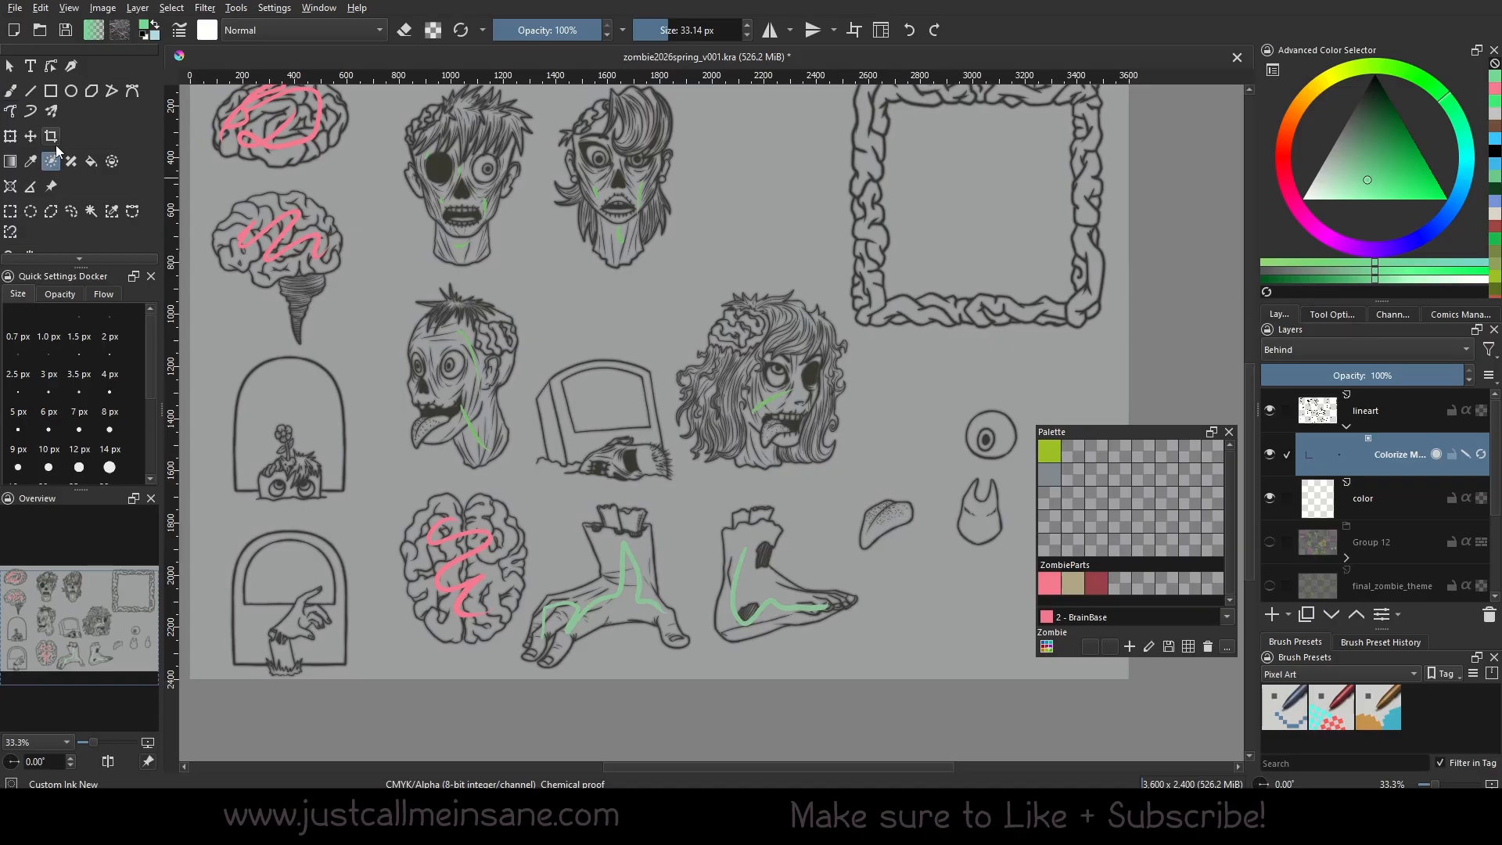
click(1336, 314)
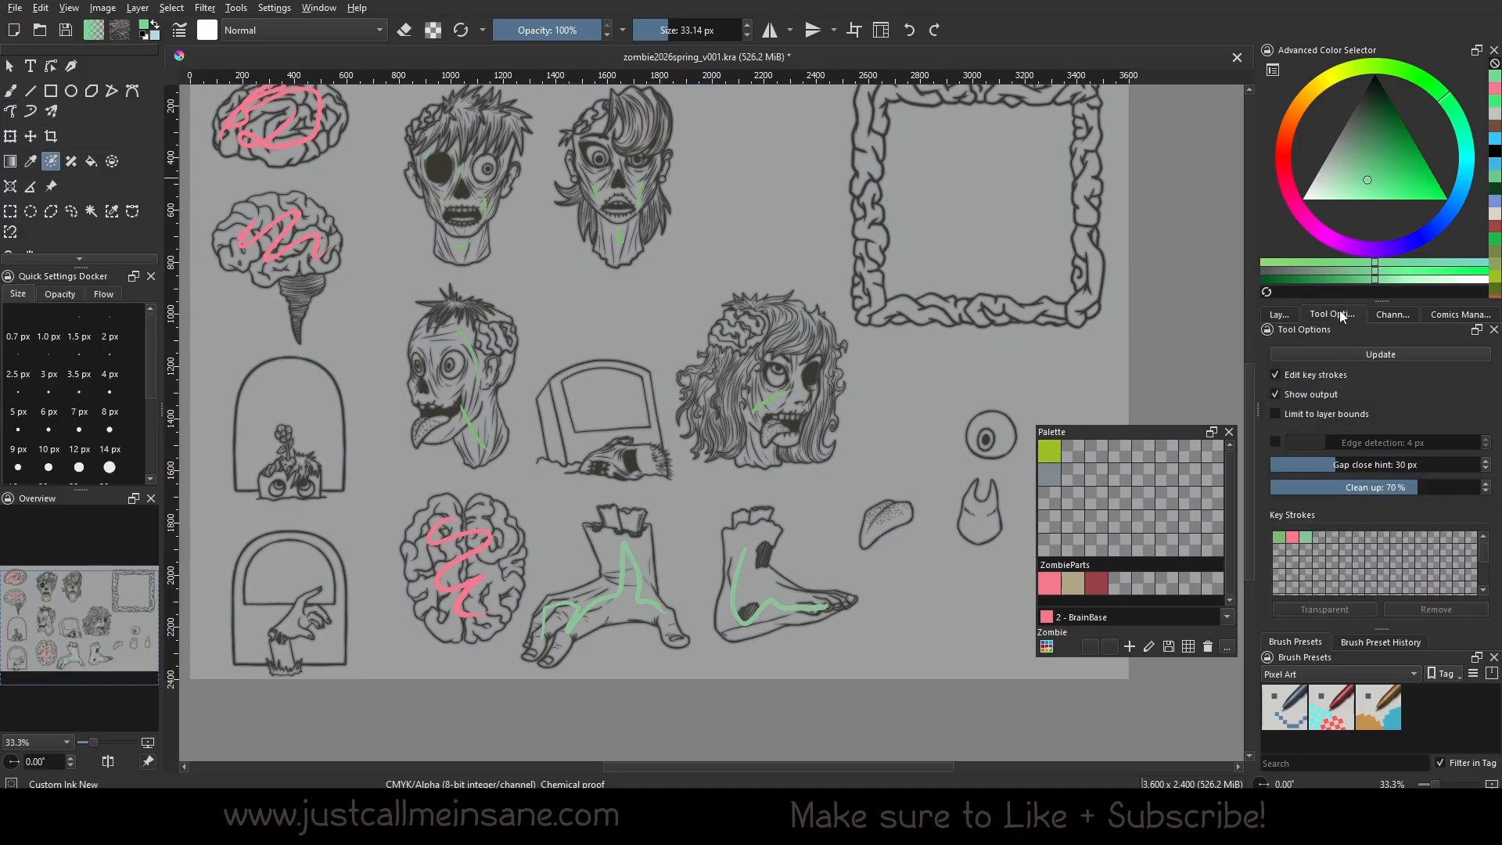
Paint purple key strokes through the empty background around the drawings and mark that key stroke color as transparent.
click(1319, 538)
drag(1413, 238, 1373, 256)
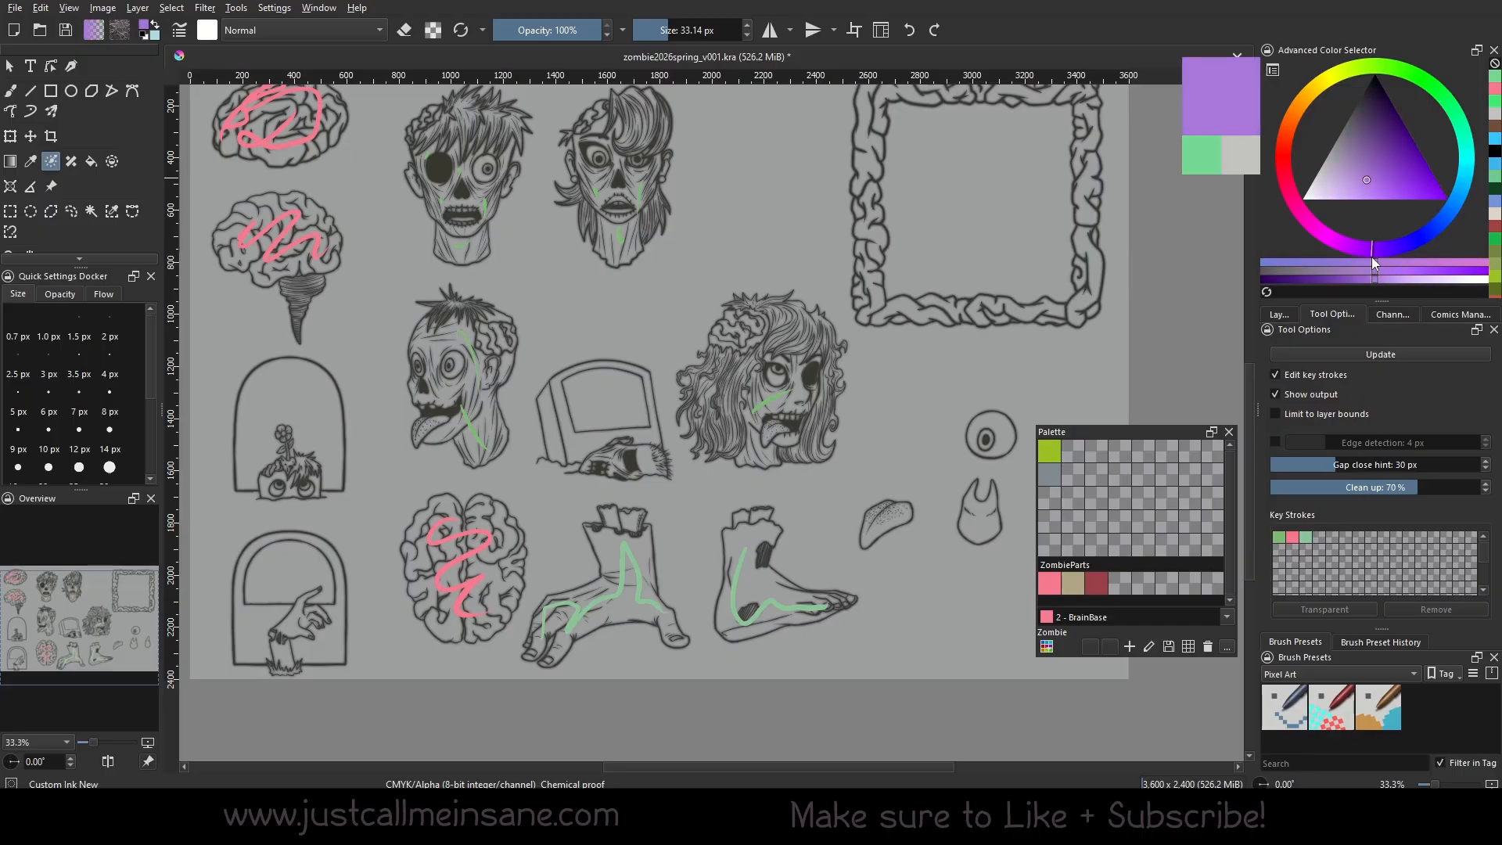
click(1377, 196)
mouse_move(850, 422)
mouse_down()
mouse_move(759, 567)
mouse_move(730, 696)
mouse_up()
drag(629, 563, 641, 602)
drag(485, 528, 503, 560)
mouse_move(368, 501)
mouse_down()
mouse_move(443, 484)
mouse_move(368, 376)
mouse_up()
drag(236, 370, 254, 335)
drag(453, 325, 470, 445)
drag(416, 378, 410, 342)
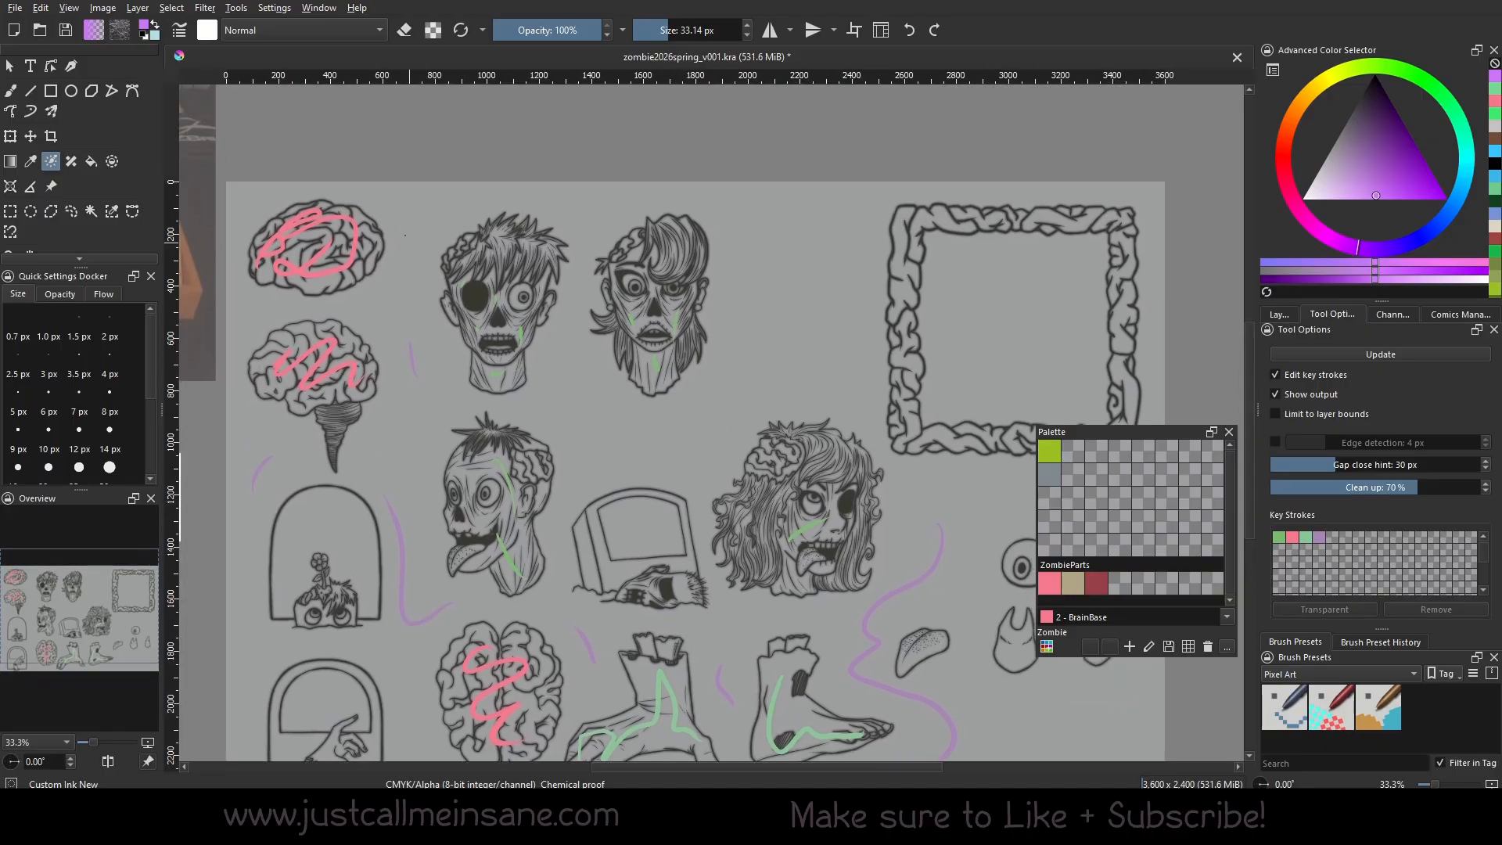
drag(406, 235, 459, 181)
drag(574, 189, 573, 298)
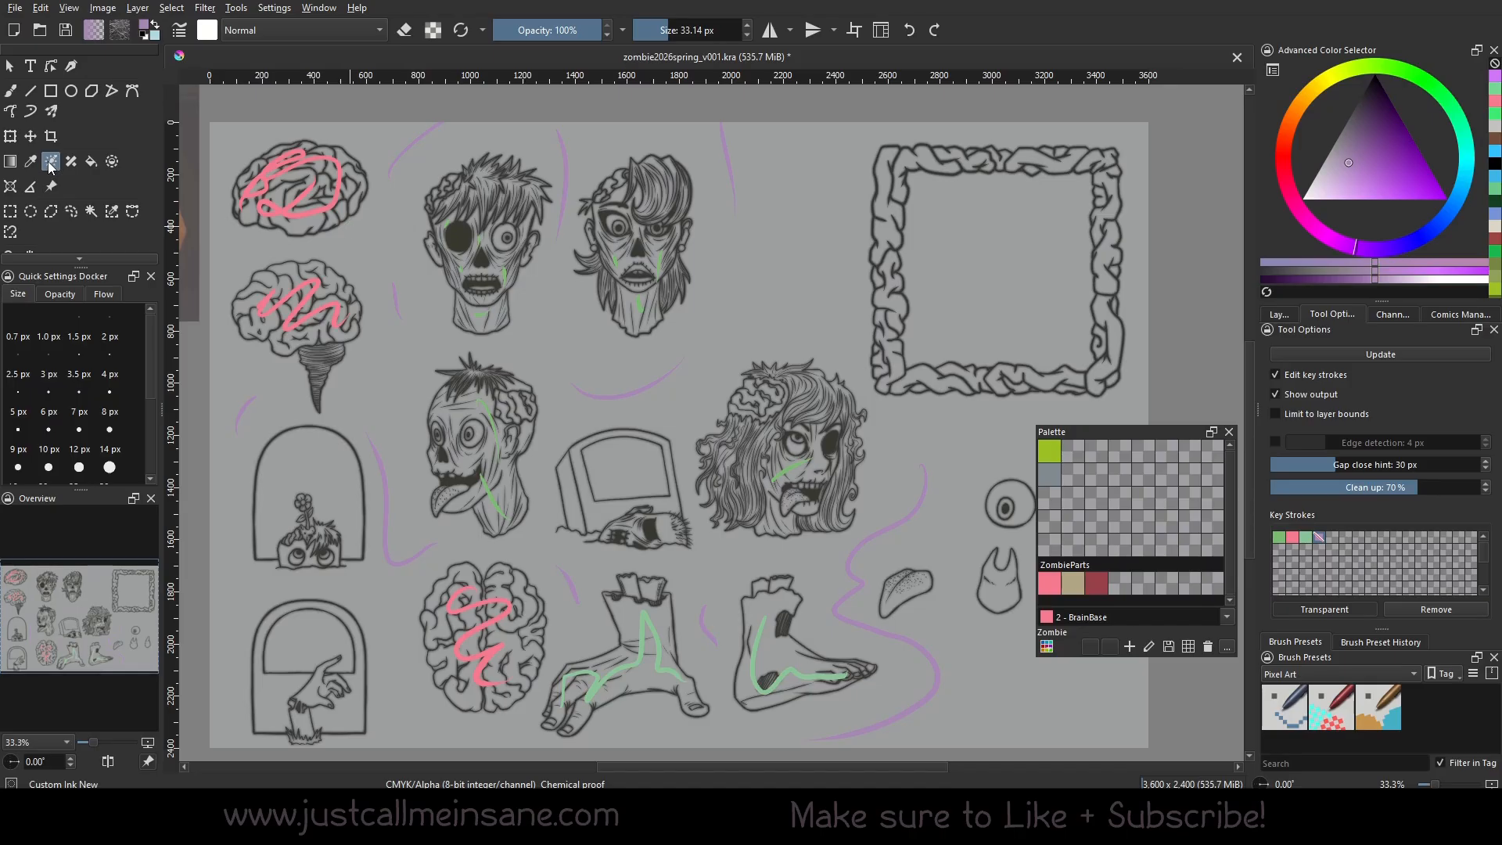
Update the Colorize Mask and turn off Edit key strokes to preview the flat colors.
click(1390, 355)
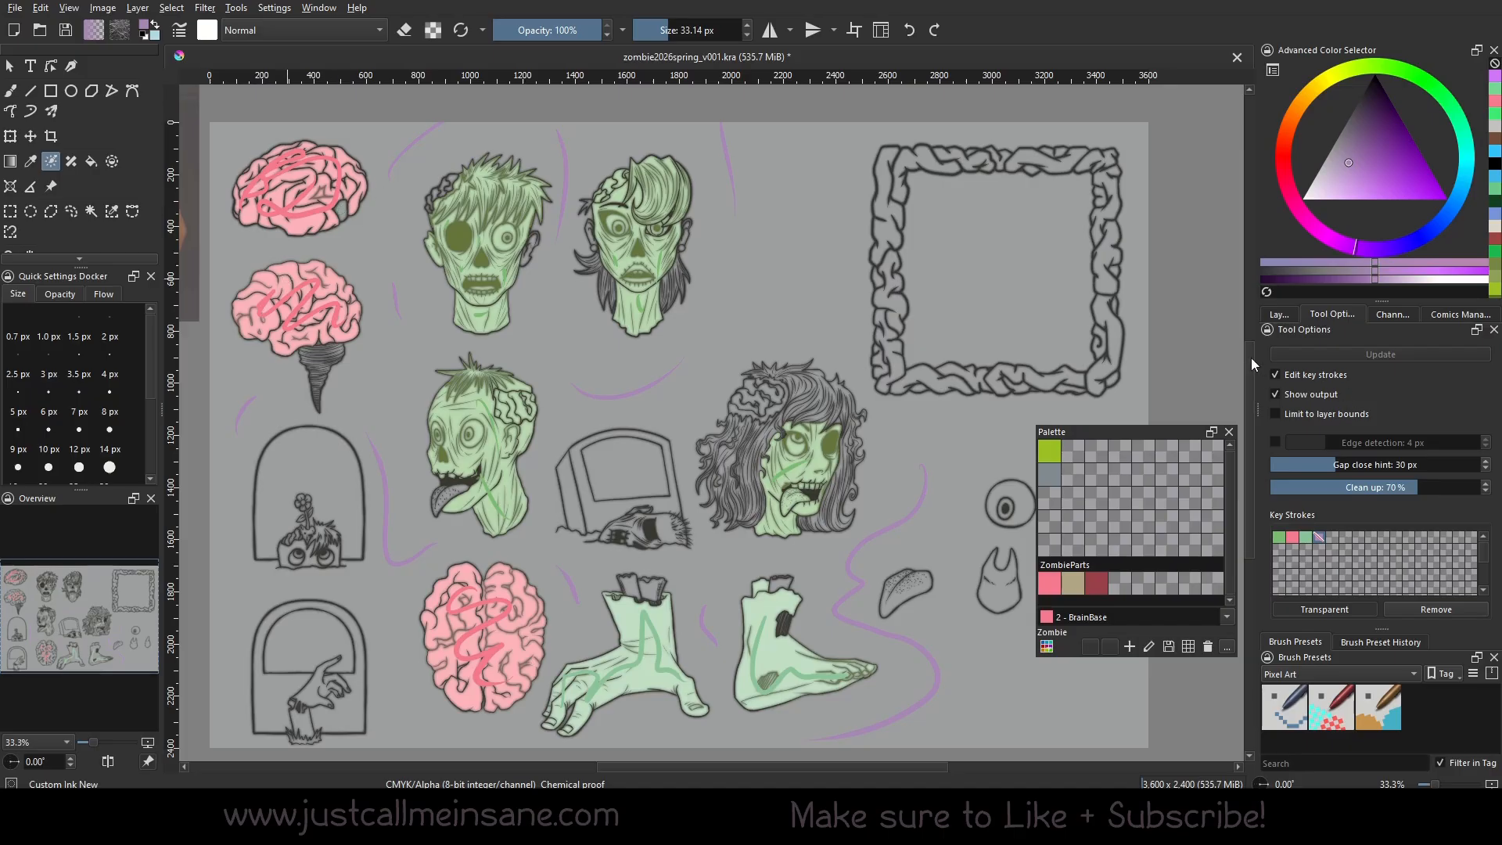
drag(934, 531, 932, 527)
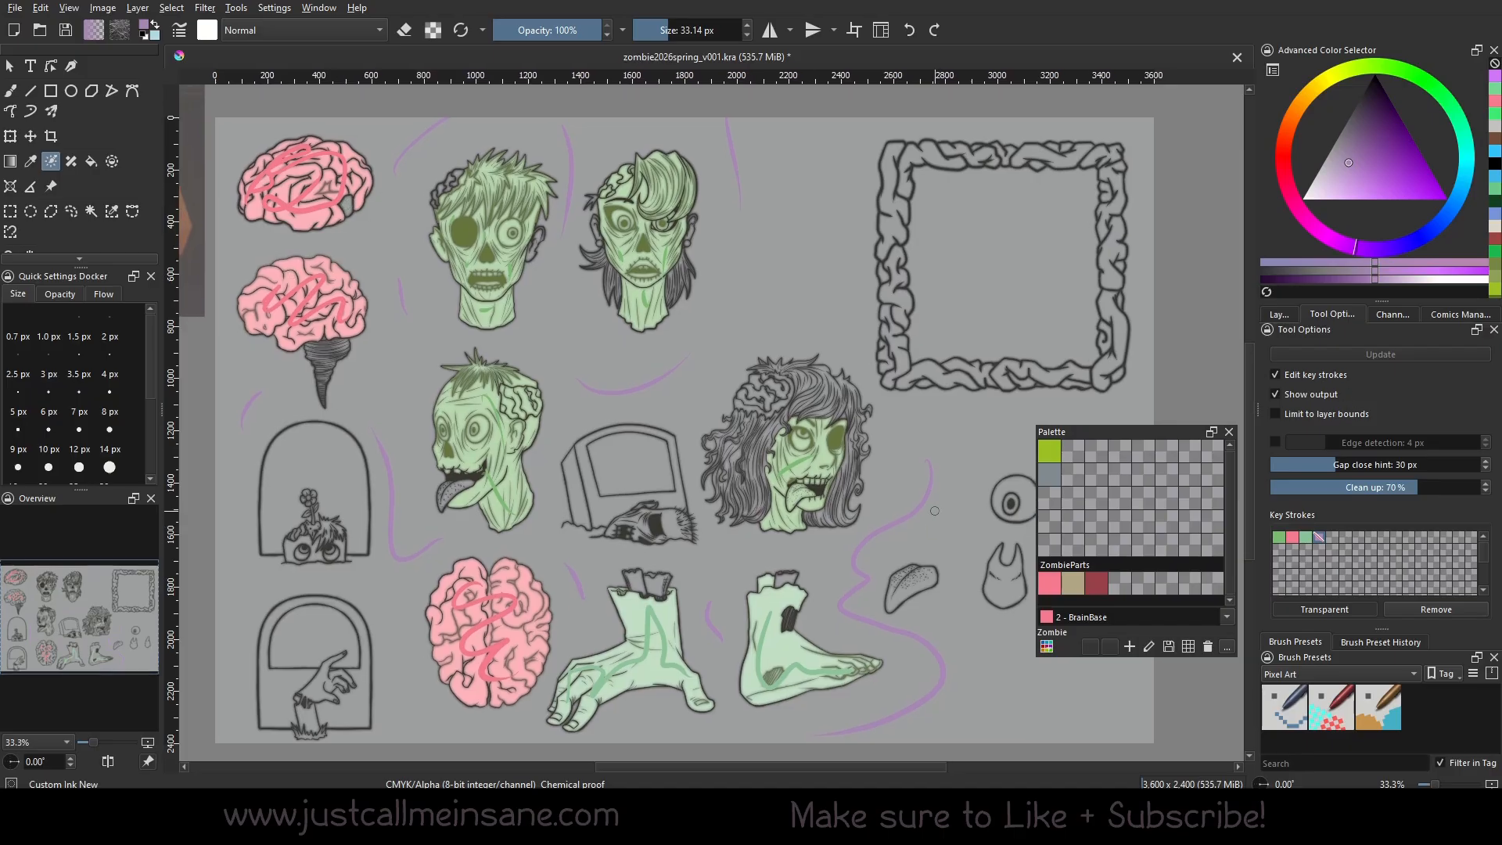
click(1326, 377)
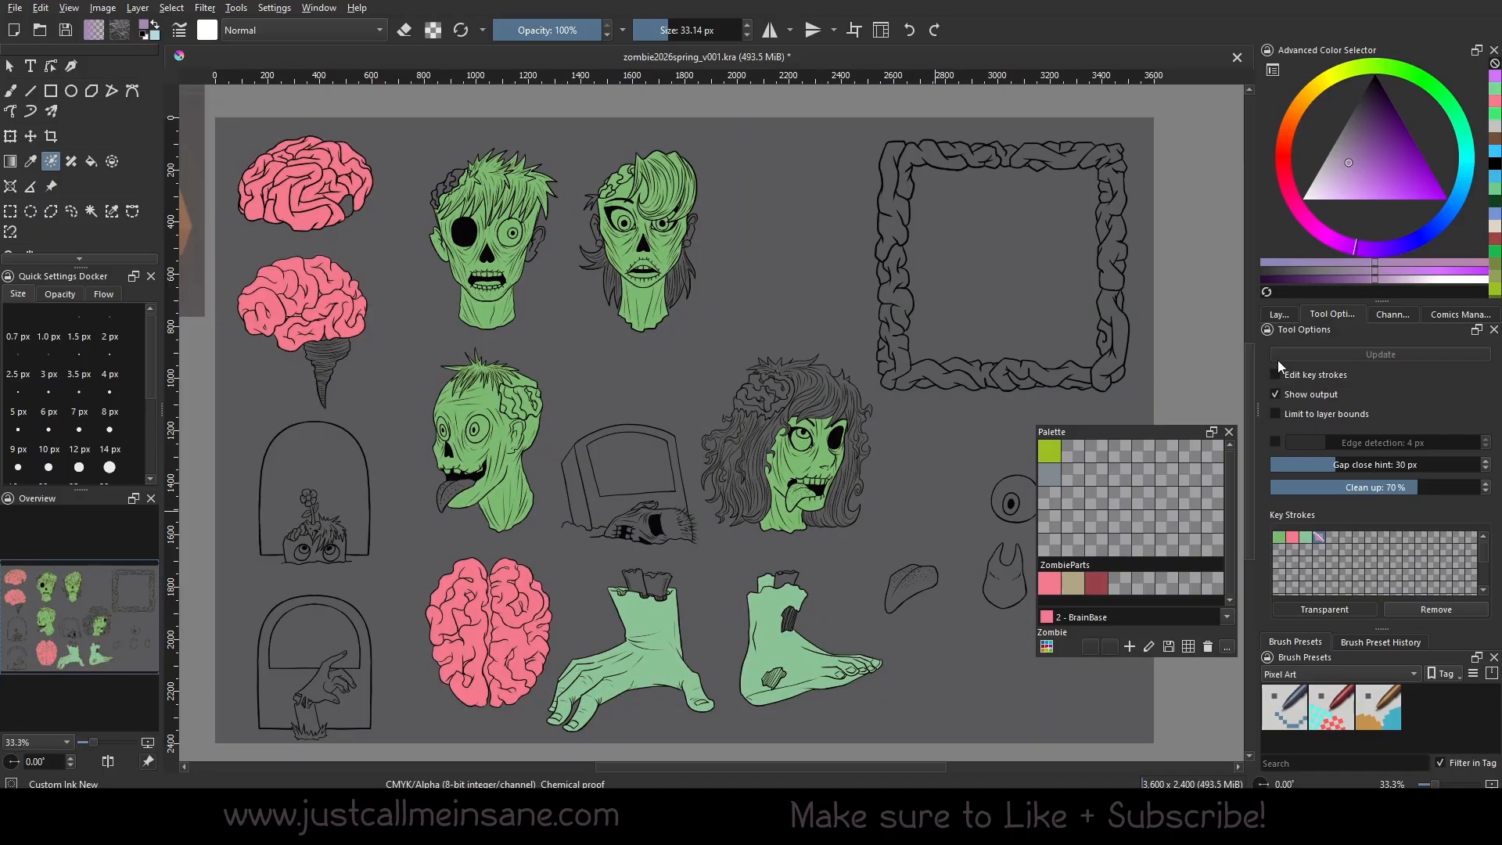
Examine the mask's fill along the line art of the hand, the brain and the two upper zombie heads up close.
drag(825, 576, 882, 654)
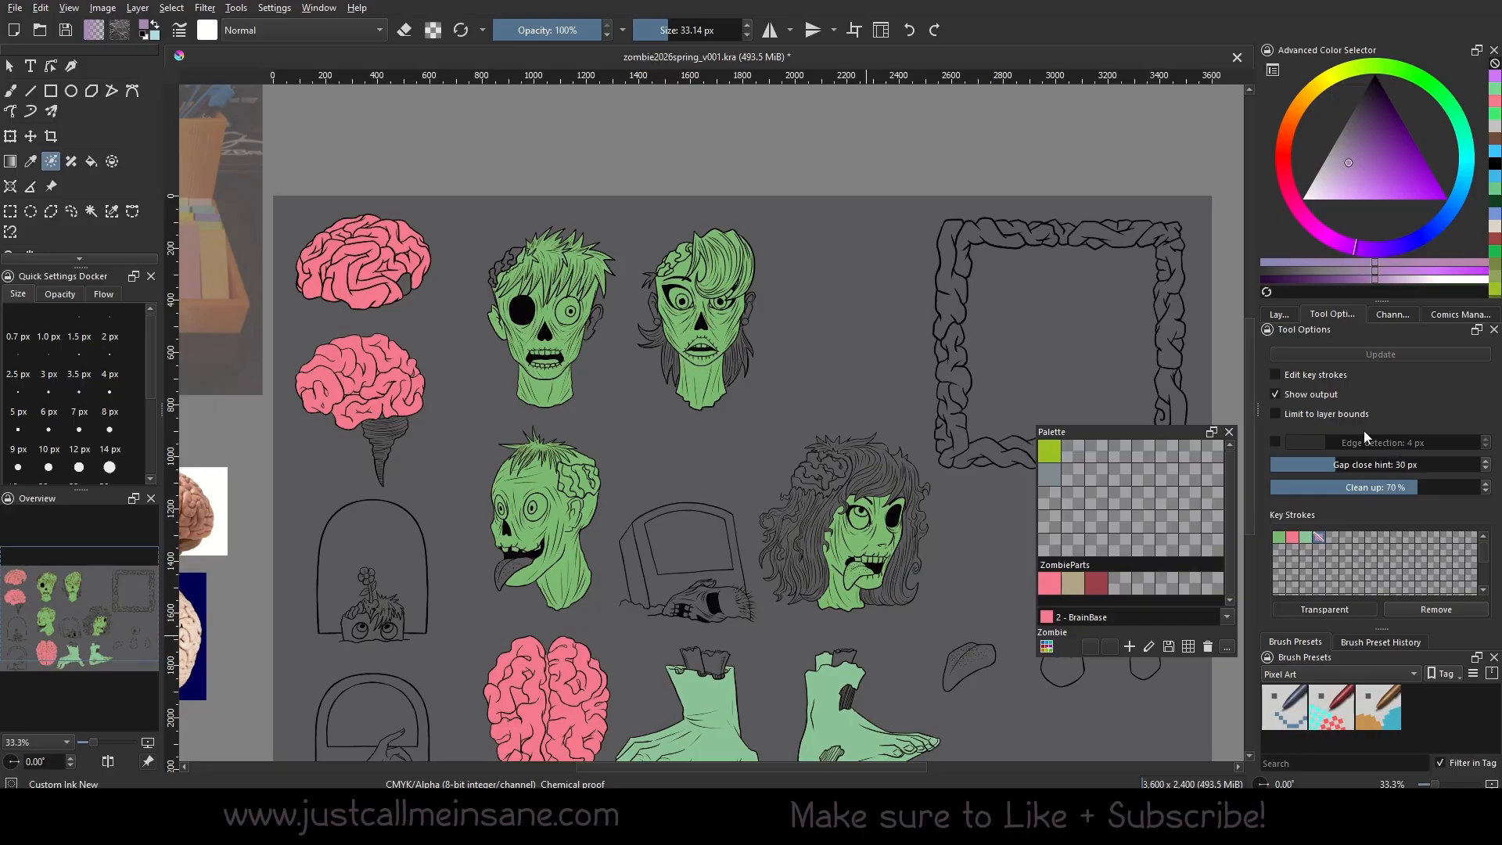
drag(888, 664, 836, 557)
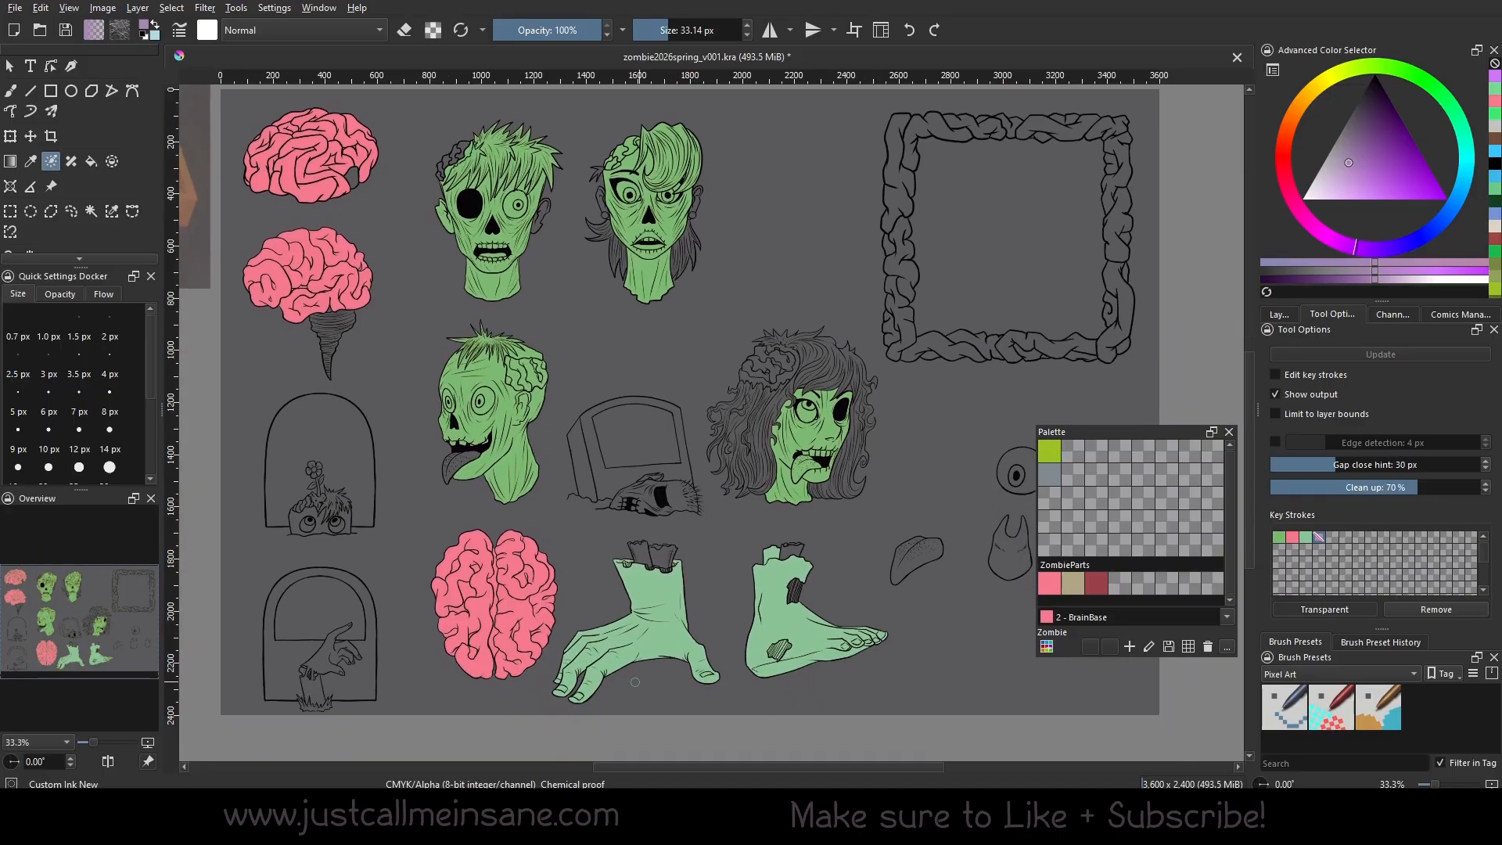
drag(96, 742, 103, 741)
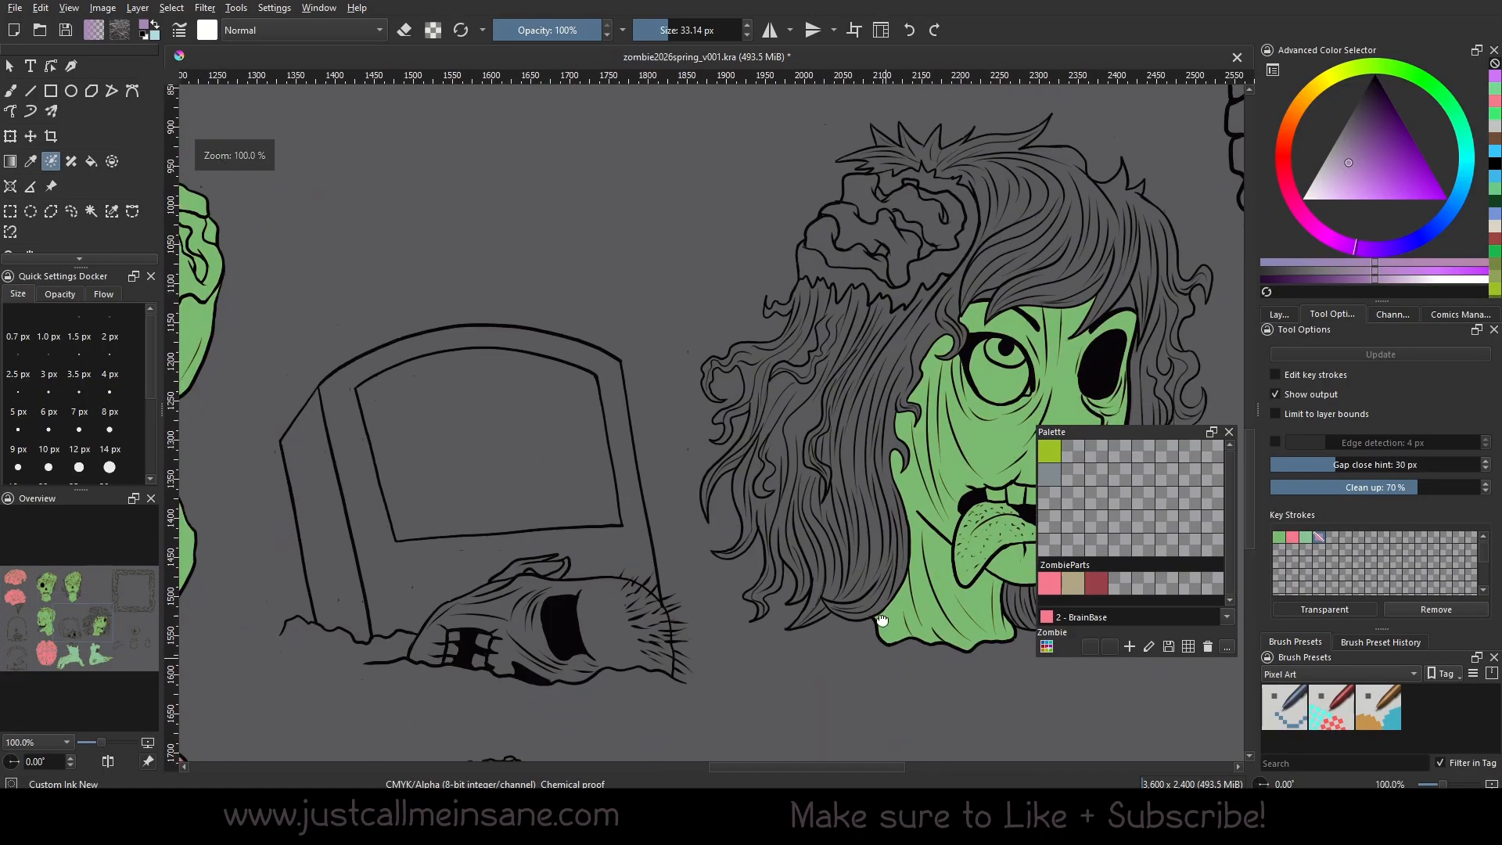
drag(665, 689, 655, 218)
drag(600, 651, 706, 409)
drag(104, 744, 109, 743)
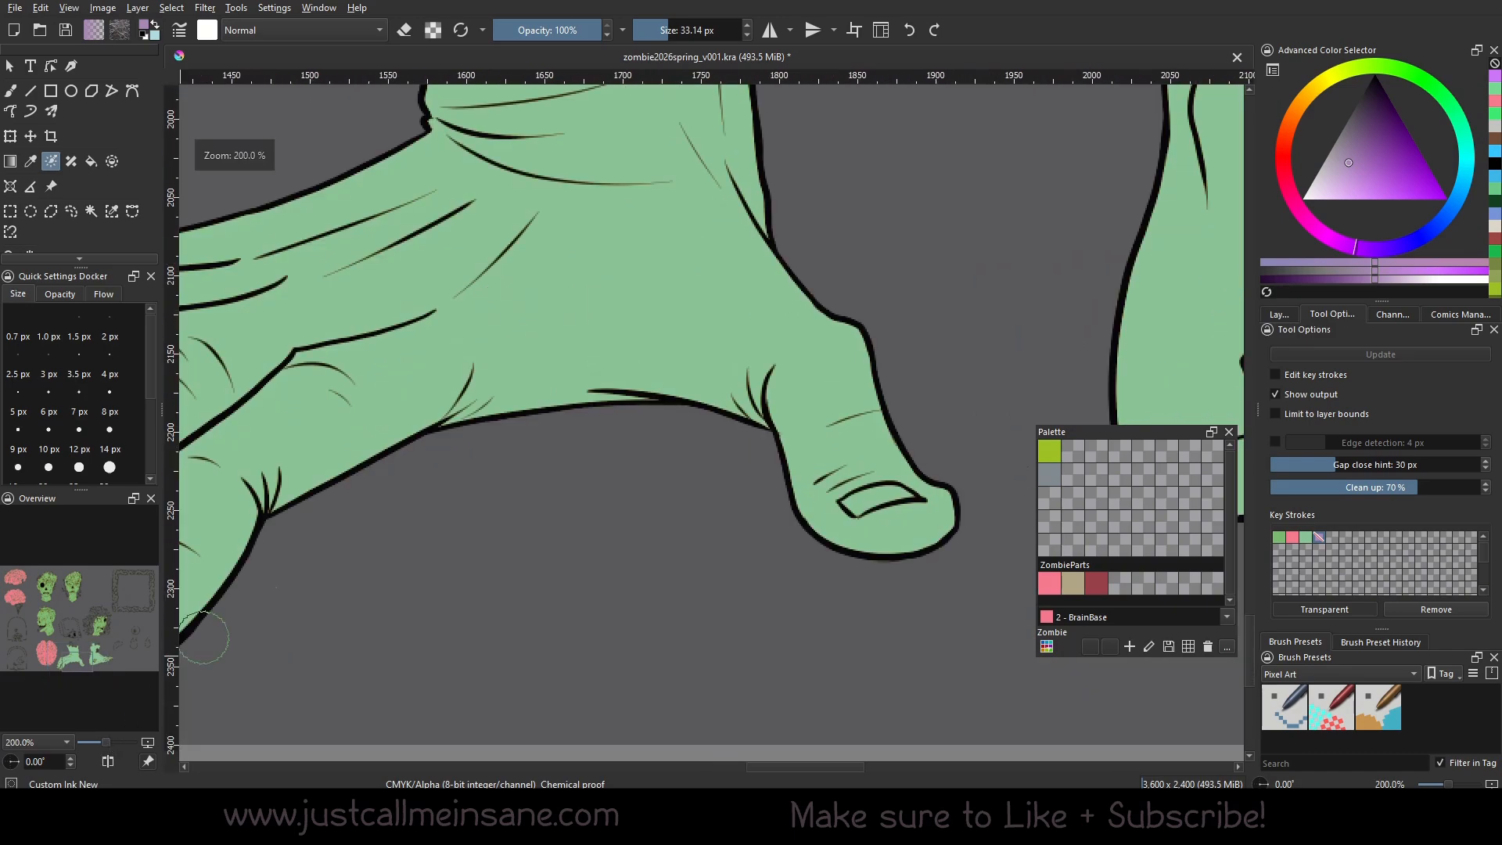
drag(494, 524, 741, 546)
drag(438, 426, 864, 533)
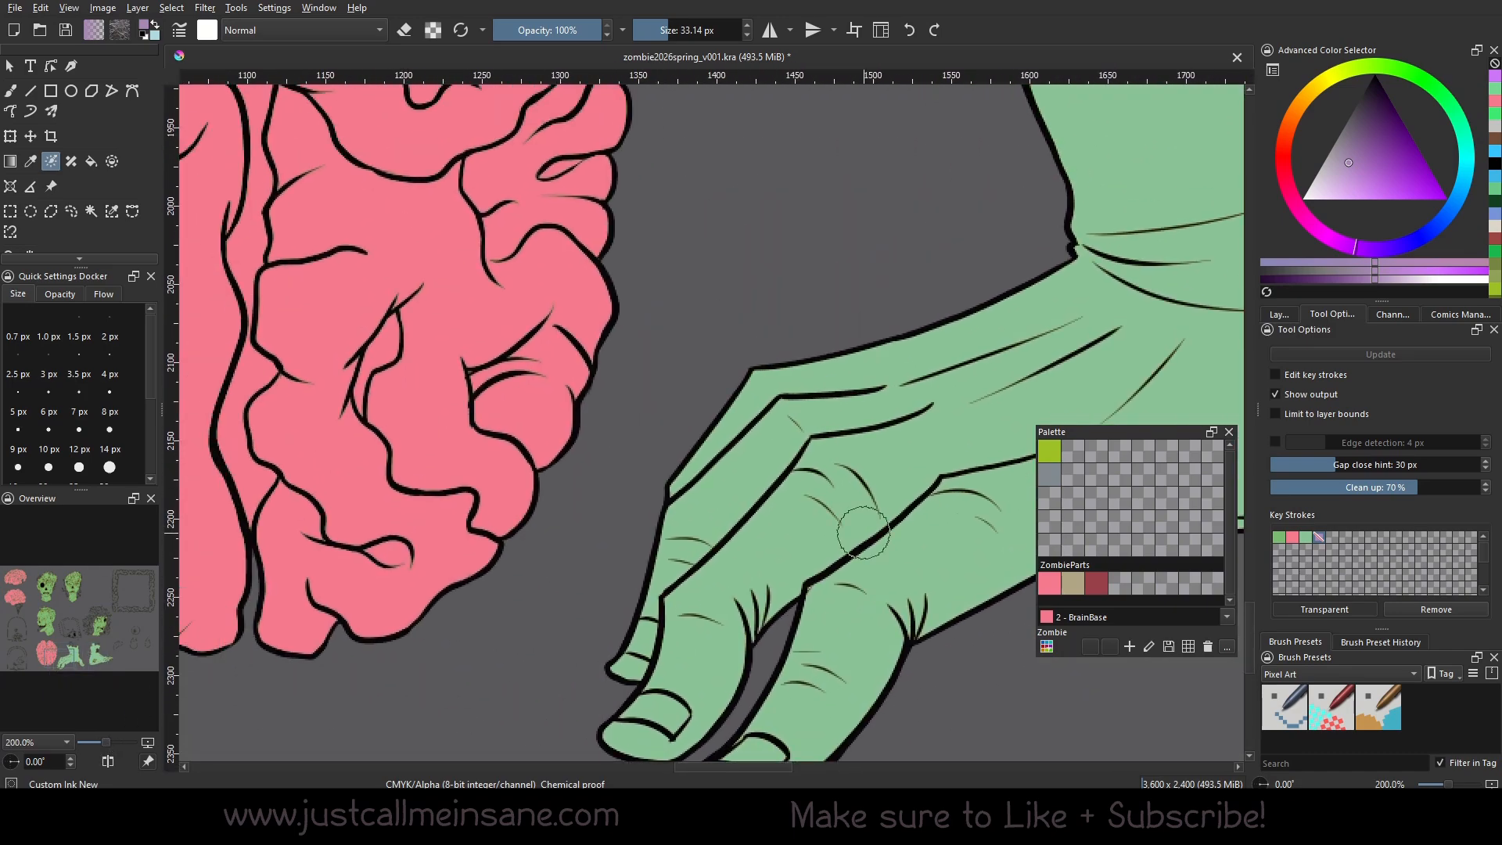
drag(499, 496, 780, 552)
drag(681, 443, 768, 718)
drag(788, 430, 782, 686)
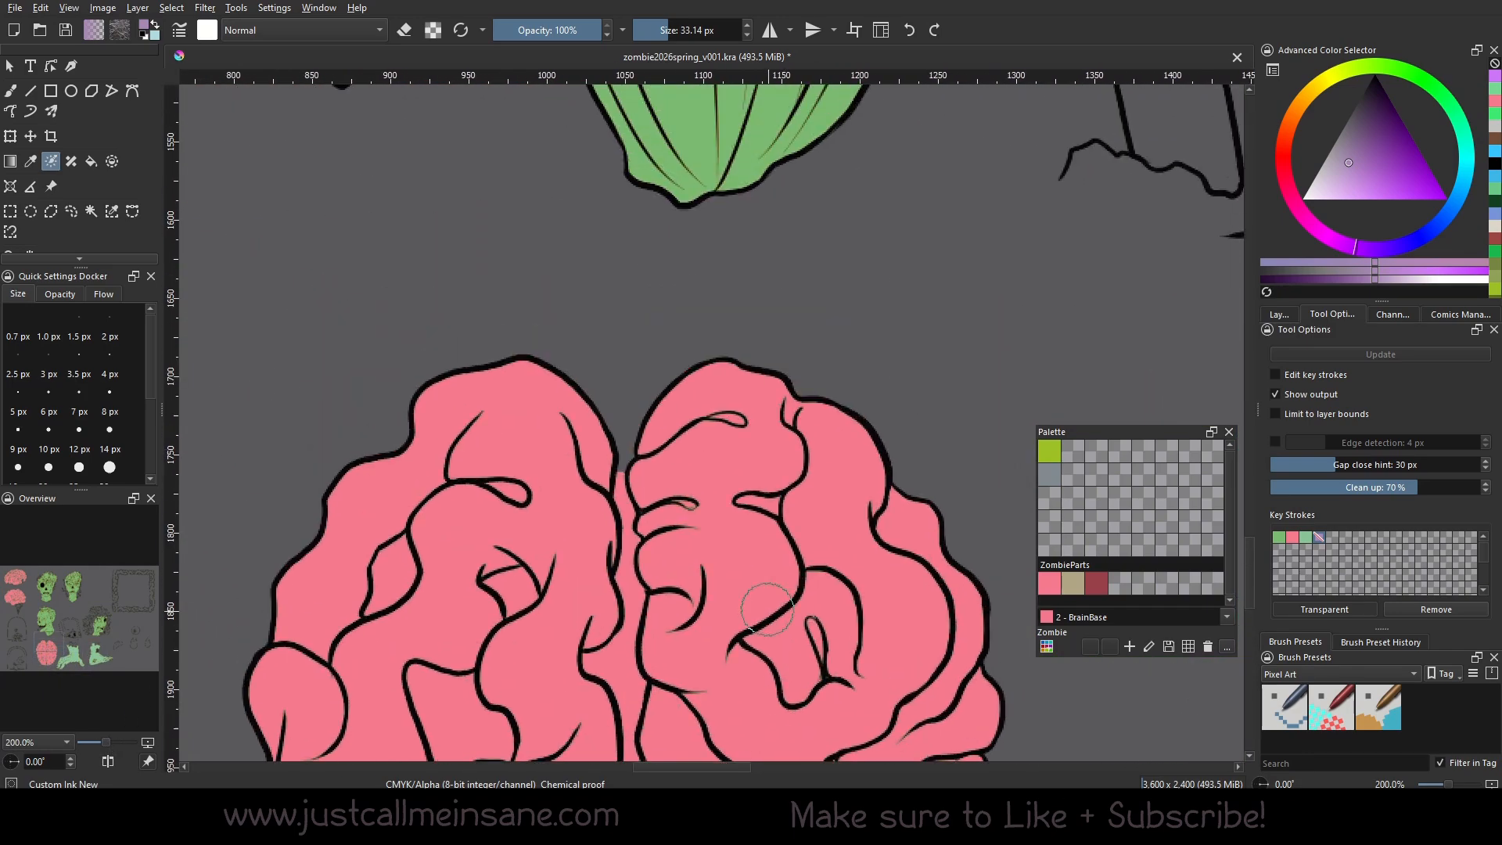
mouse_move(765, 531)
mouse_down()
mouse_move(741, 387)
mouse_move(771, 619)
mouse_up()
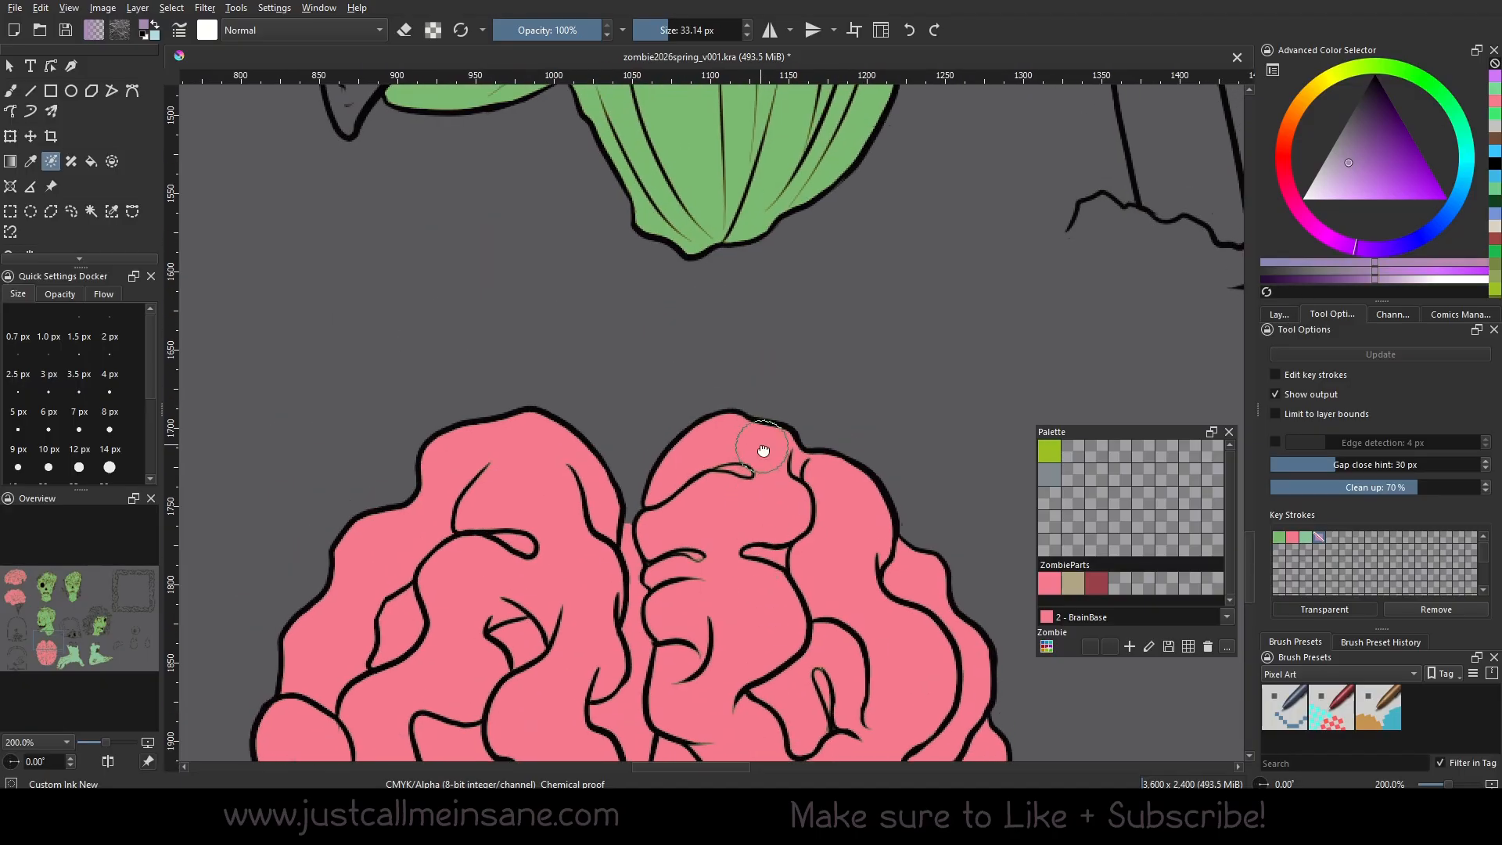
drag(765, 449, 748, 693)
drag(628, 520, 495, 537)
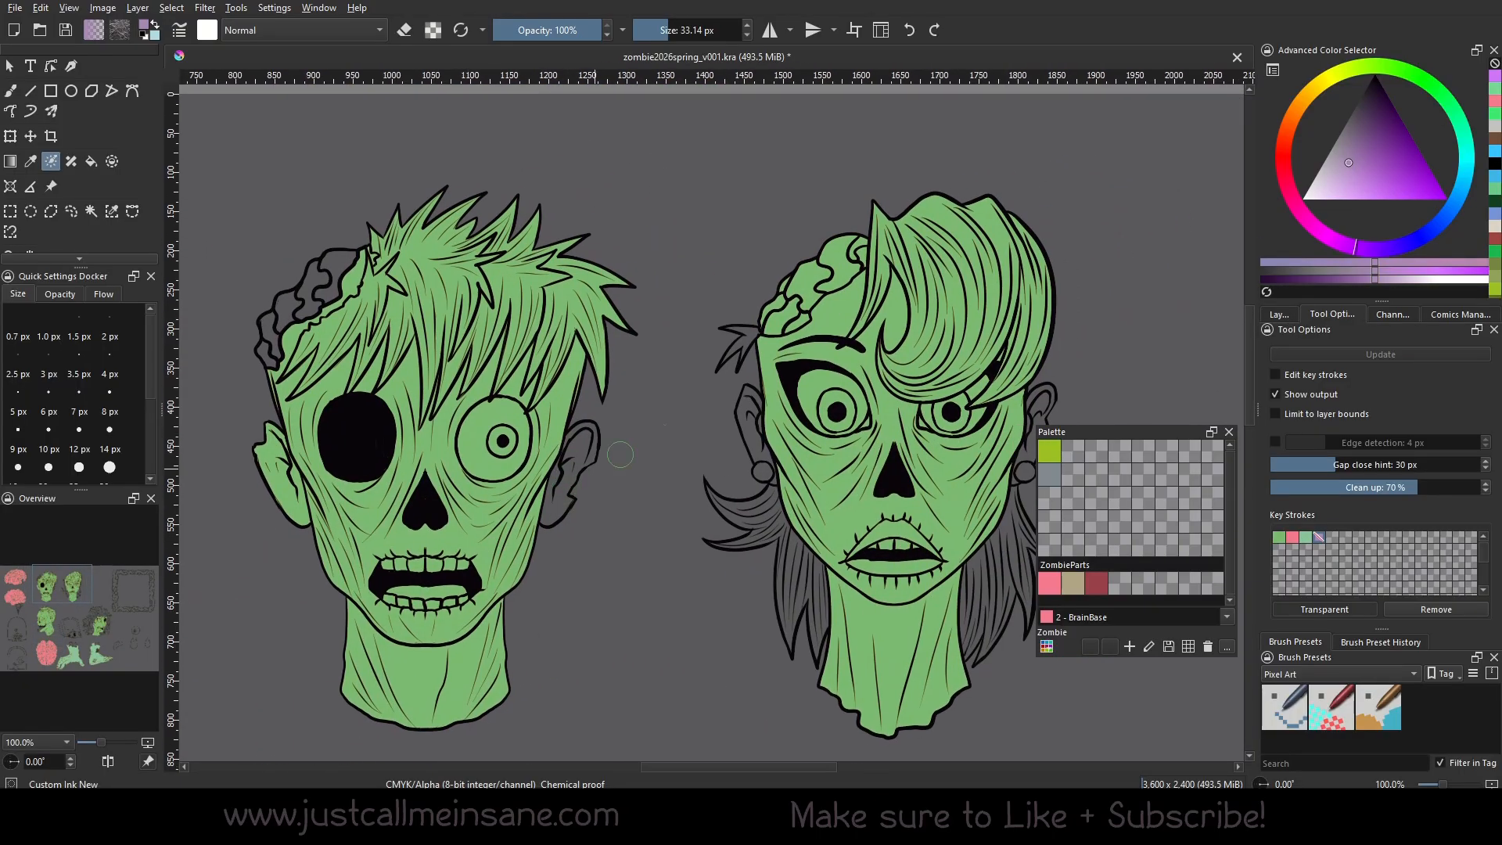
drag(852, 478, 694, 495)
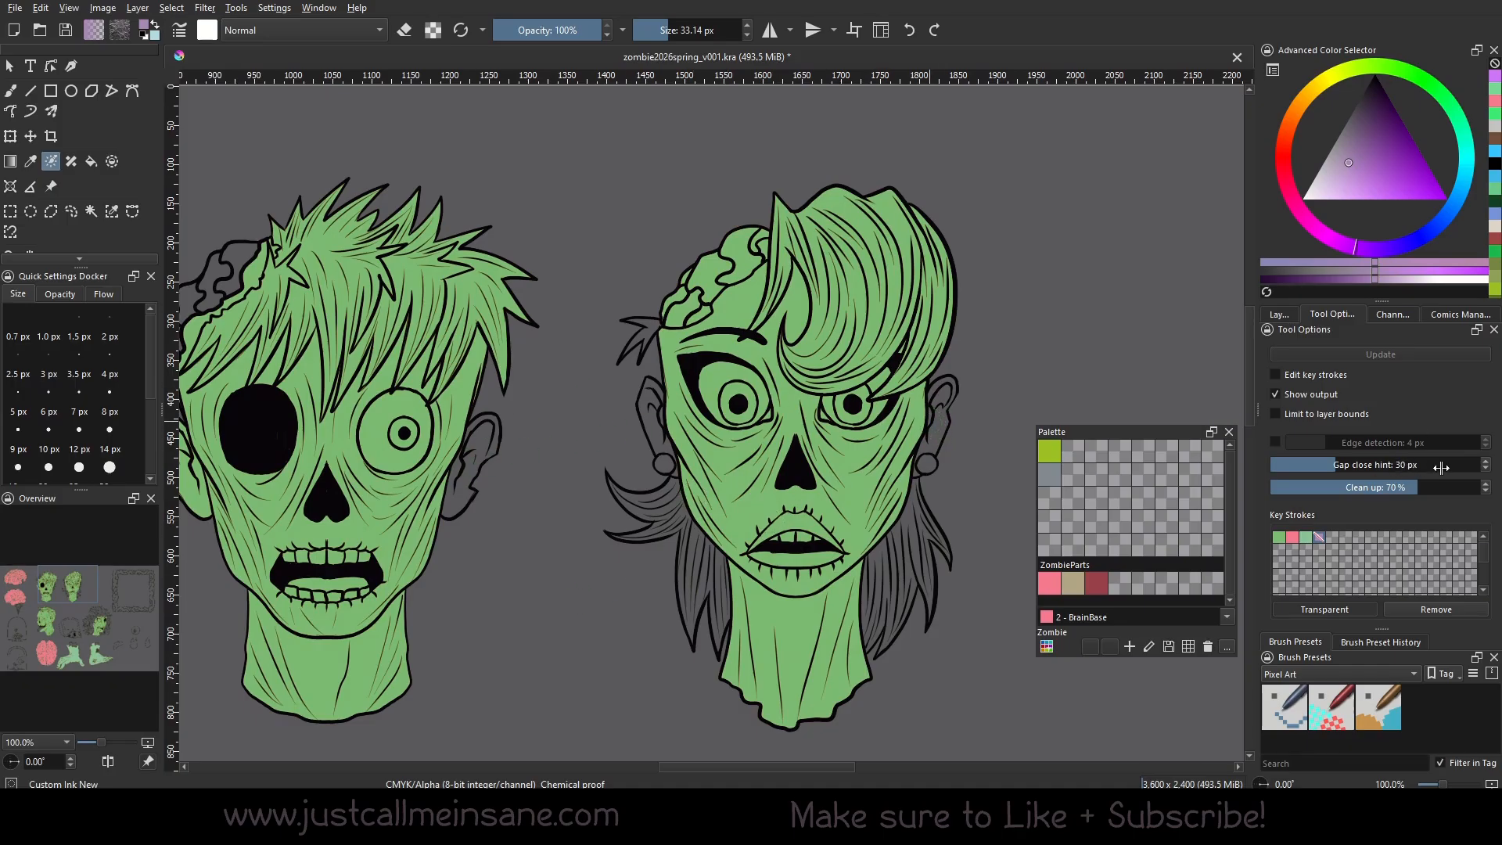
drag(557, 564, 659, 458)
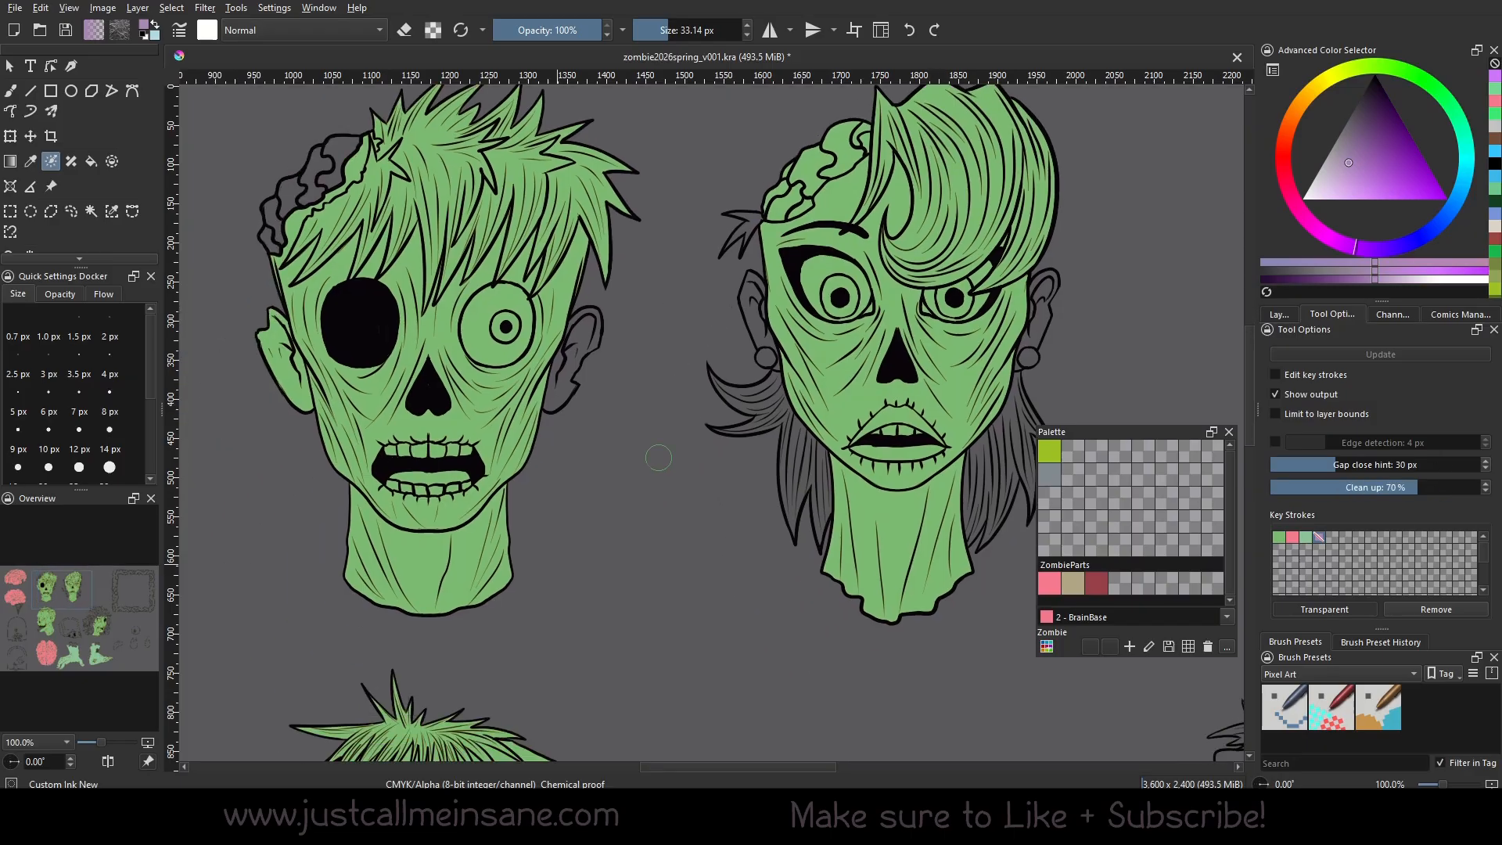
scroll(101, 740, down, 6)
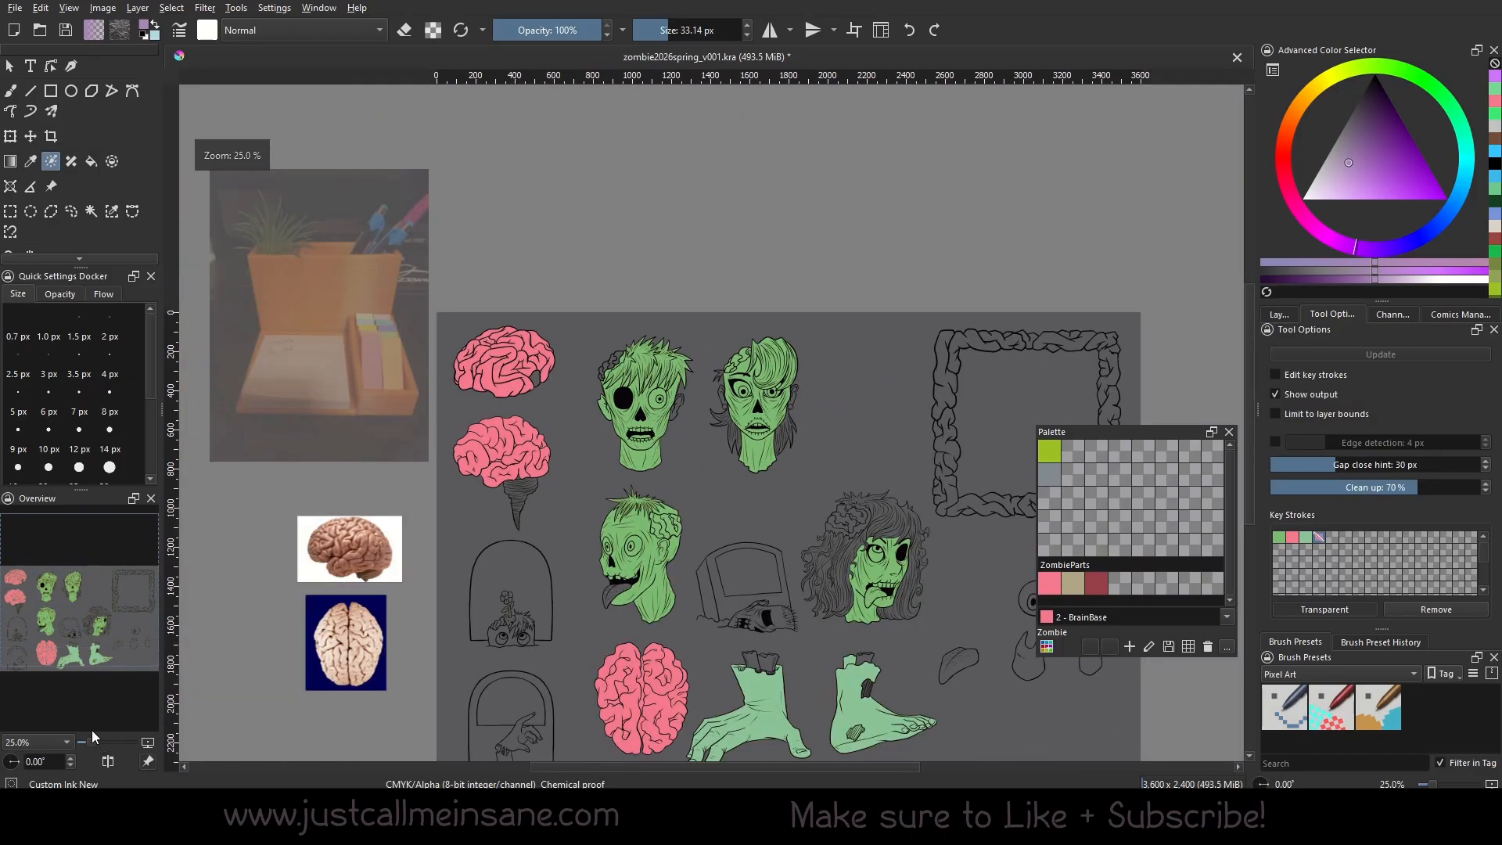
Turn Edit key strokes back on, hide the mask's output and choose light green as the painting color.
click(1325, 376)
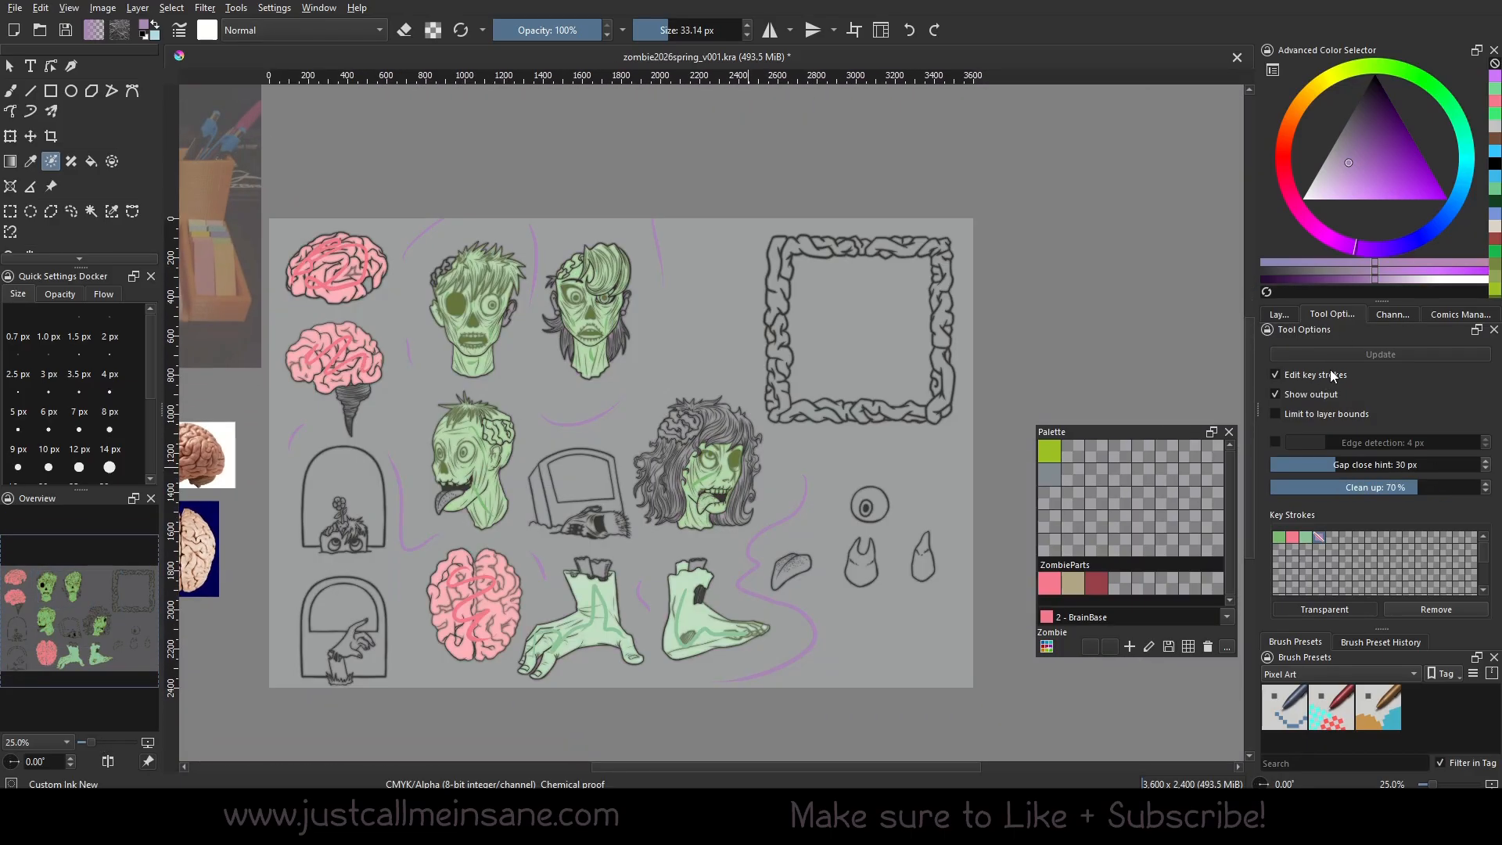
click(1288, 395)
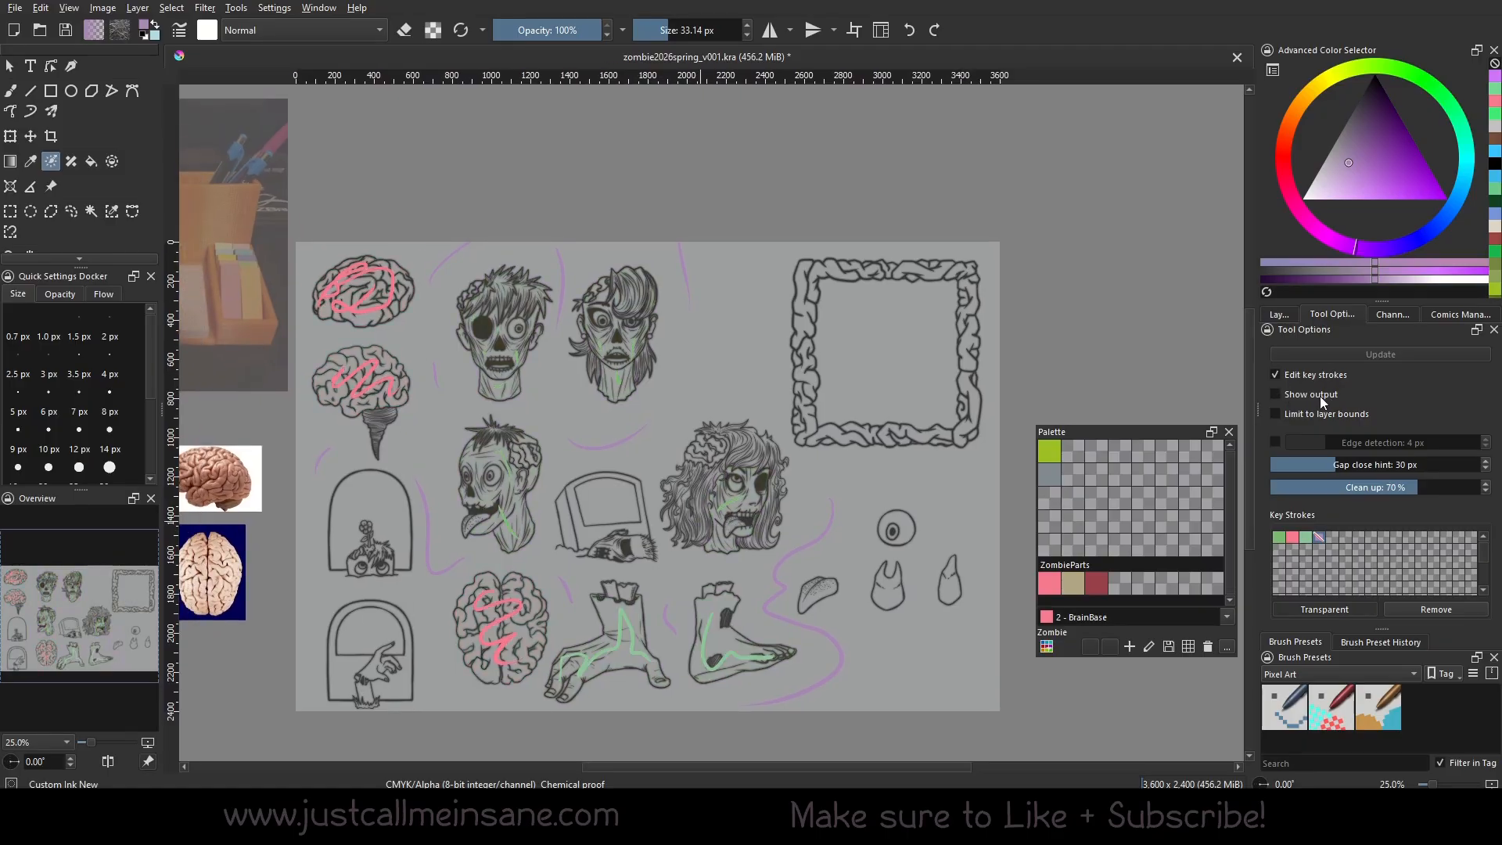
drag(87, 626, 83, 640)
click(93, 742)
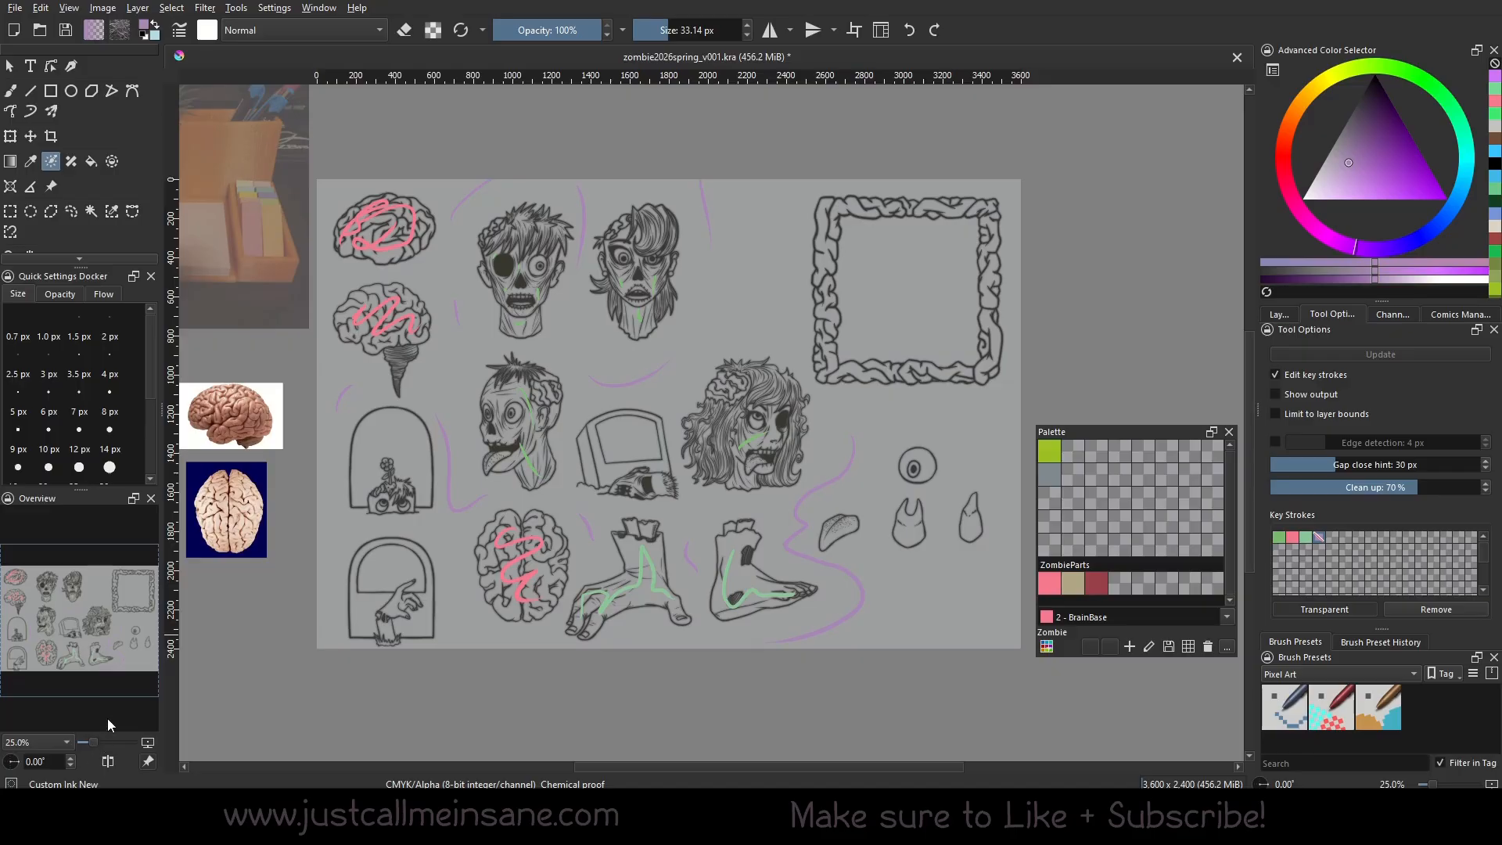
drag(93, 741, 97, 741)
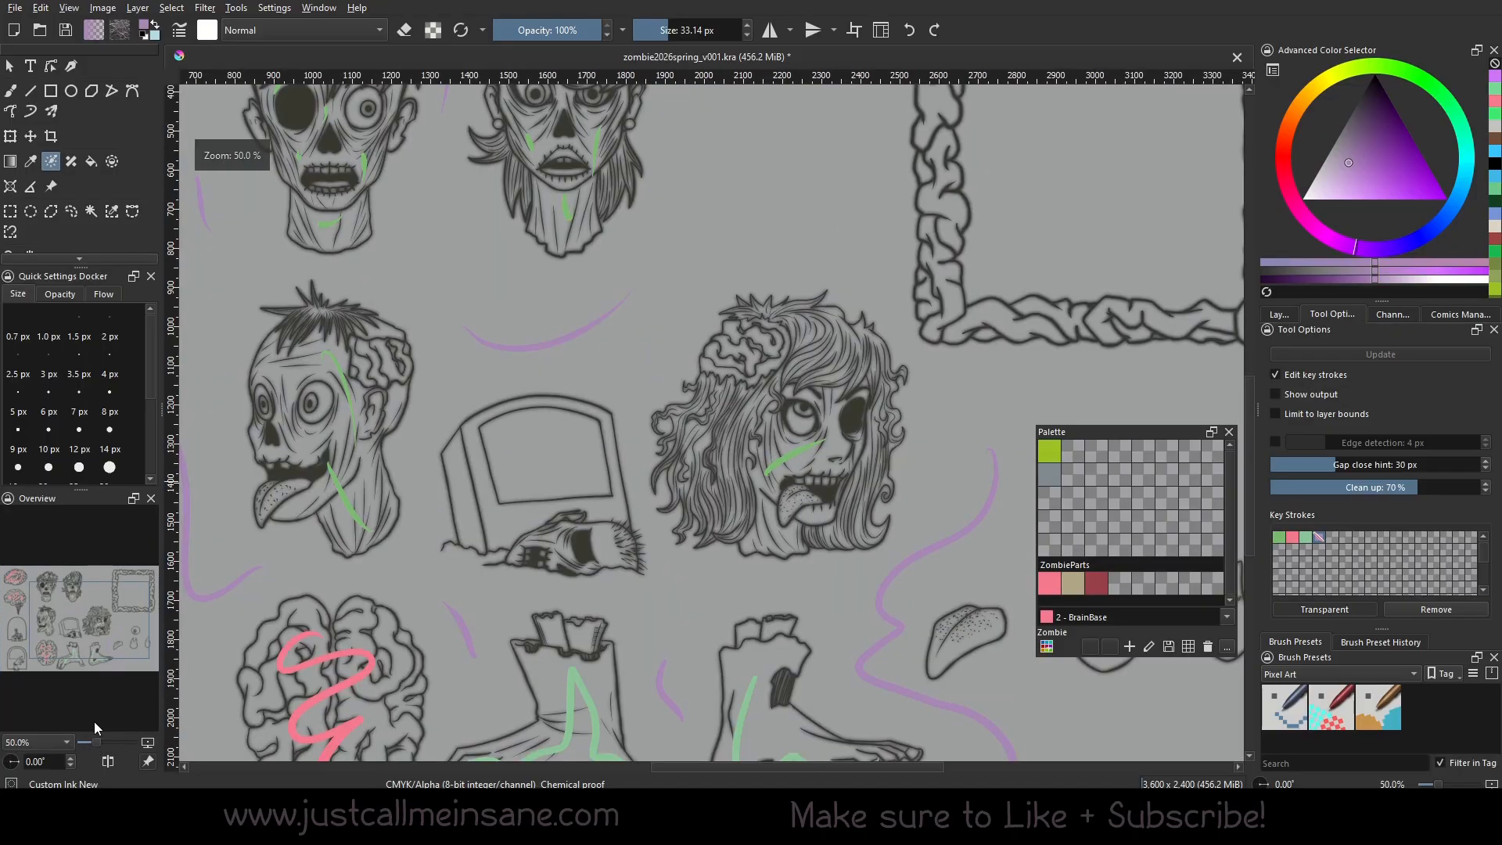
drag(724, 485, 818, 499)
right_click(820, 478)
right_click(903, 526)
click(1445, 97)
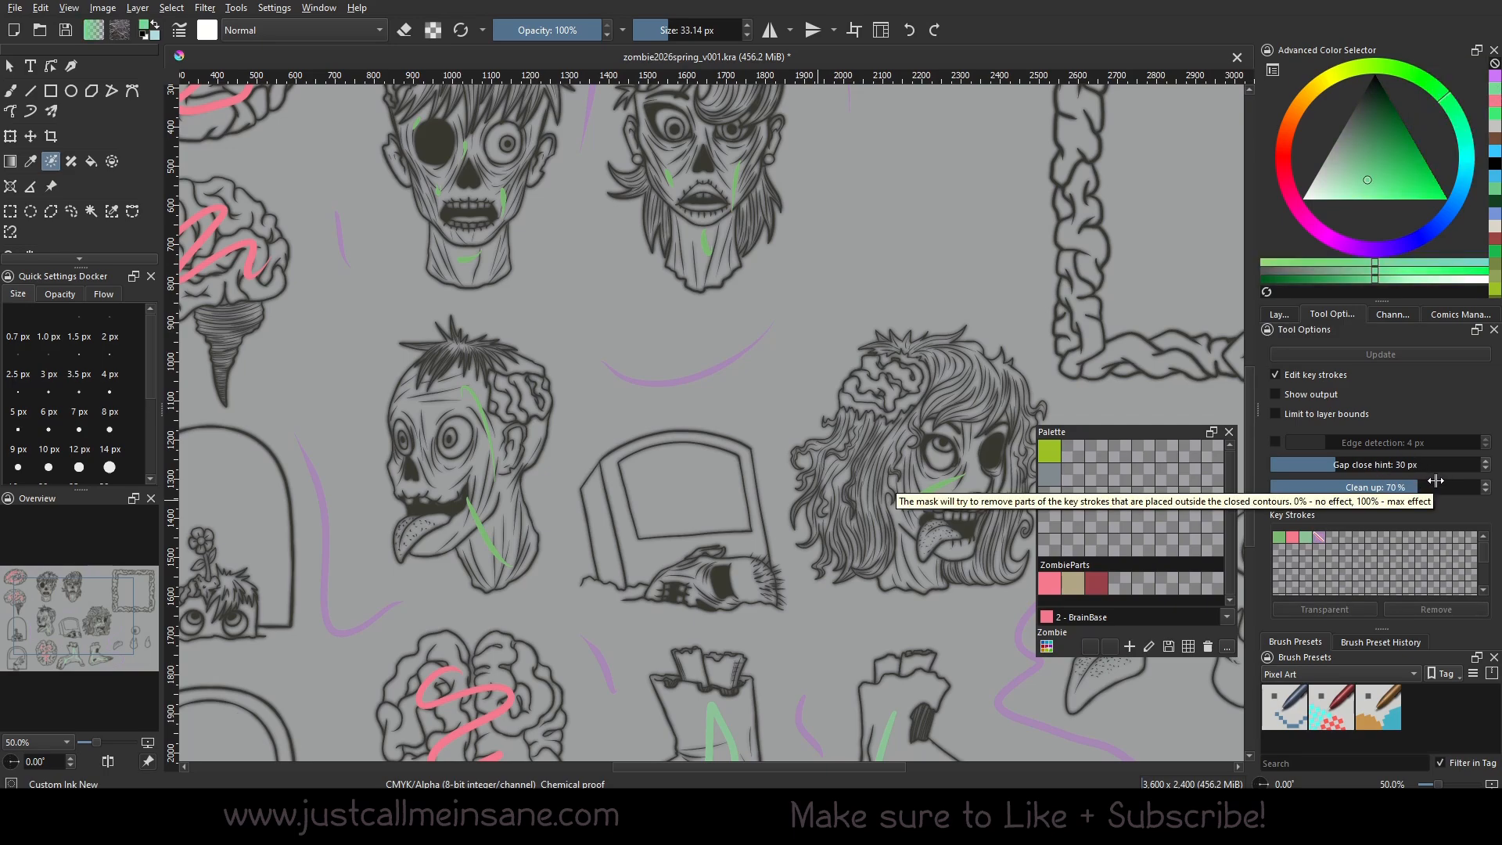
Set the gap close hint to 165 px, update the Colorize Mask and return to the freehand brush.
drag(1323, 465, 1390, 462)
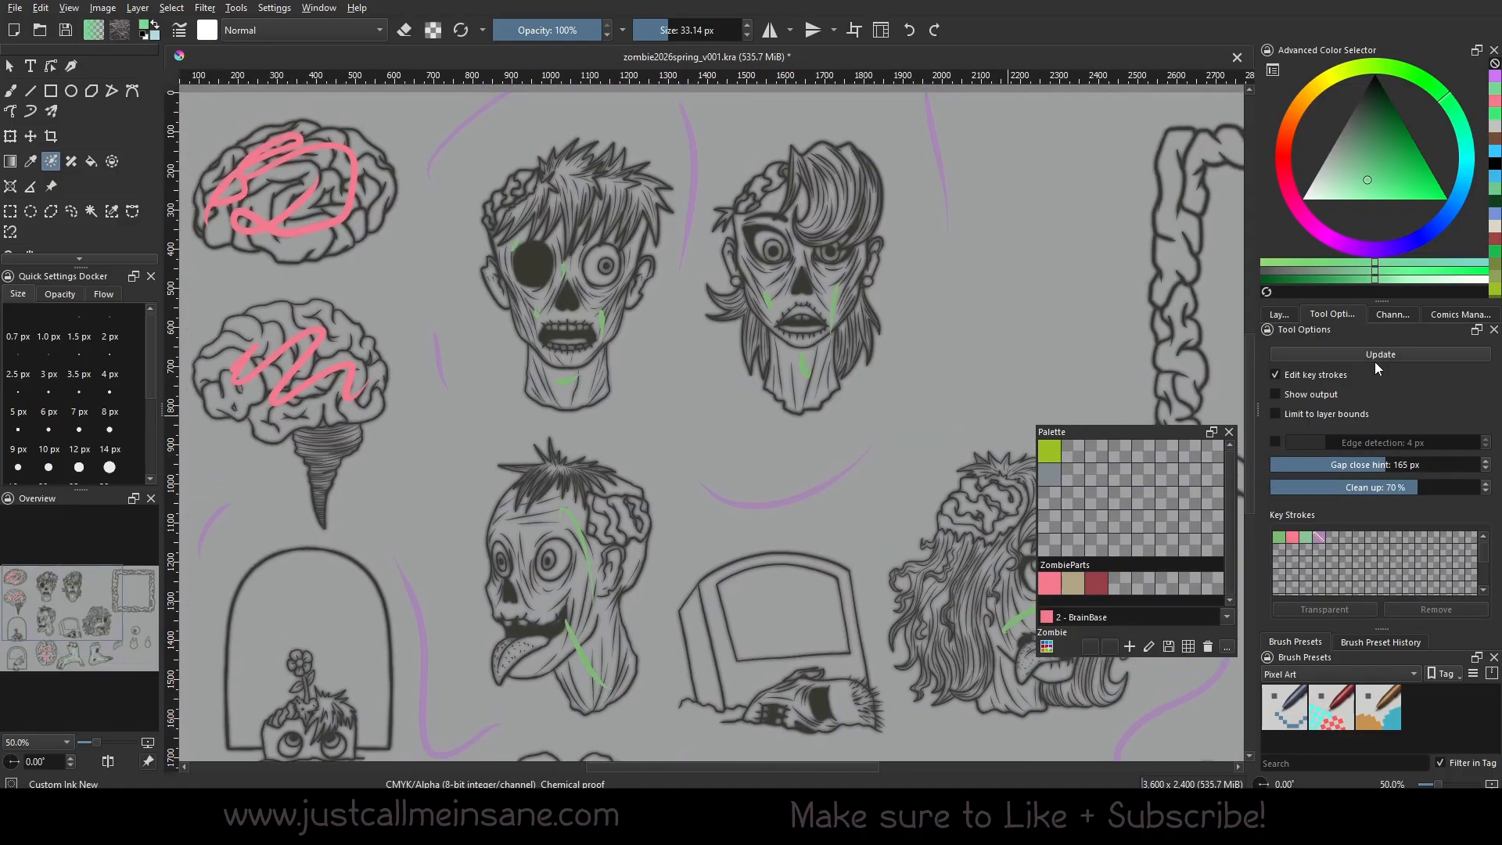
click(1378, 354)
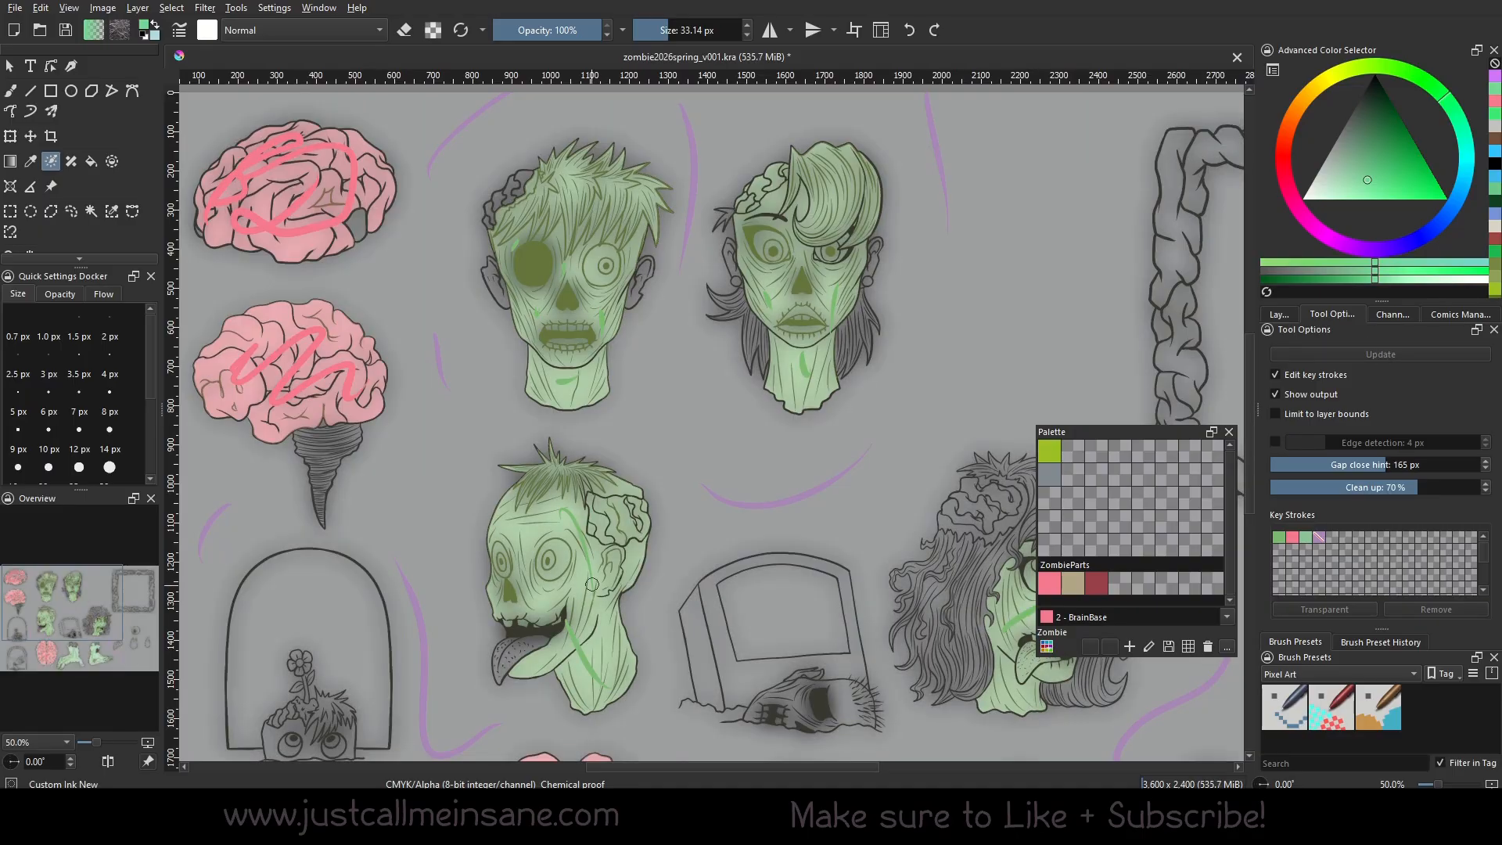
key(b)
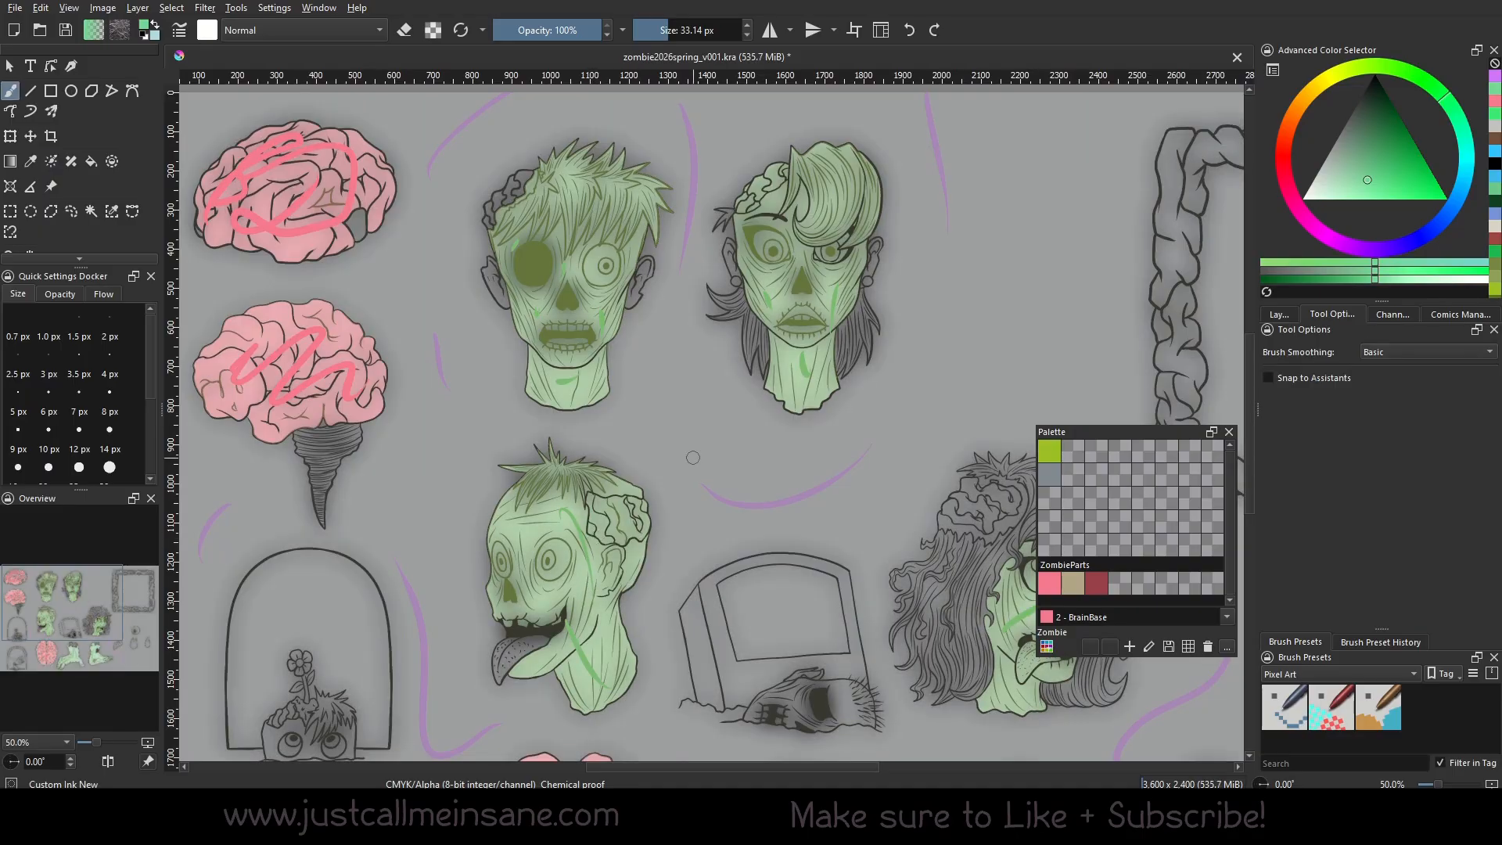
drag(692, 457, 752, 575)
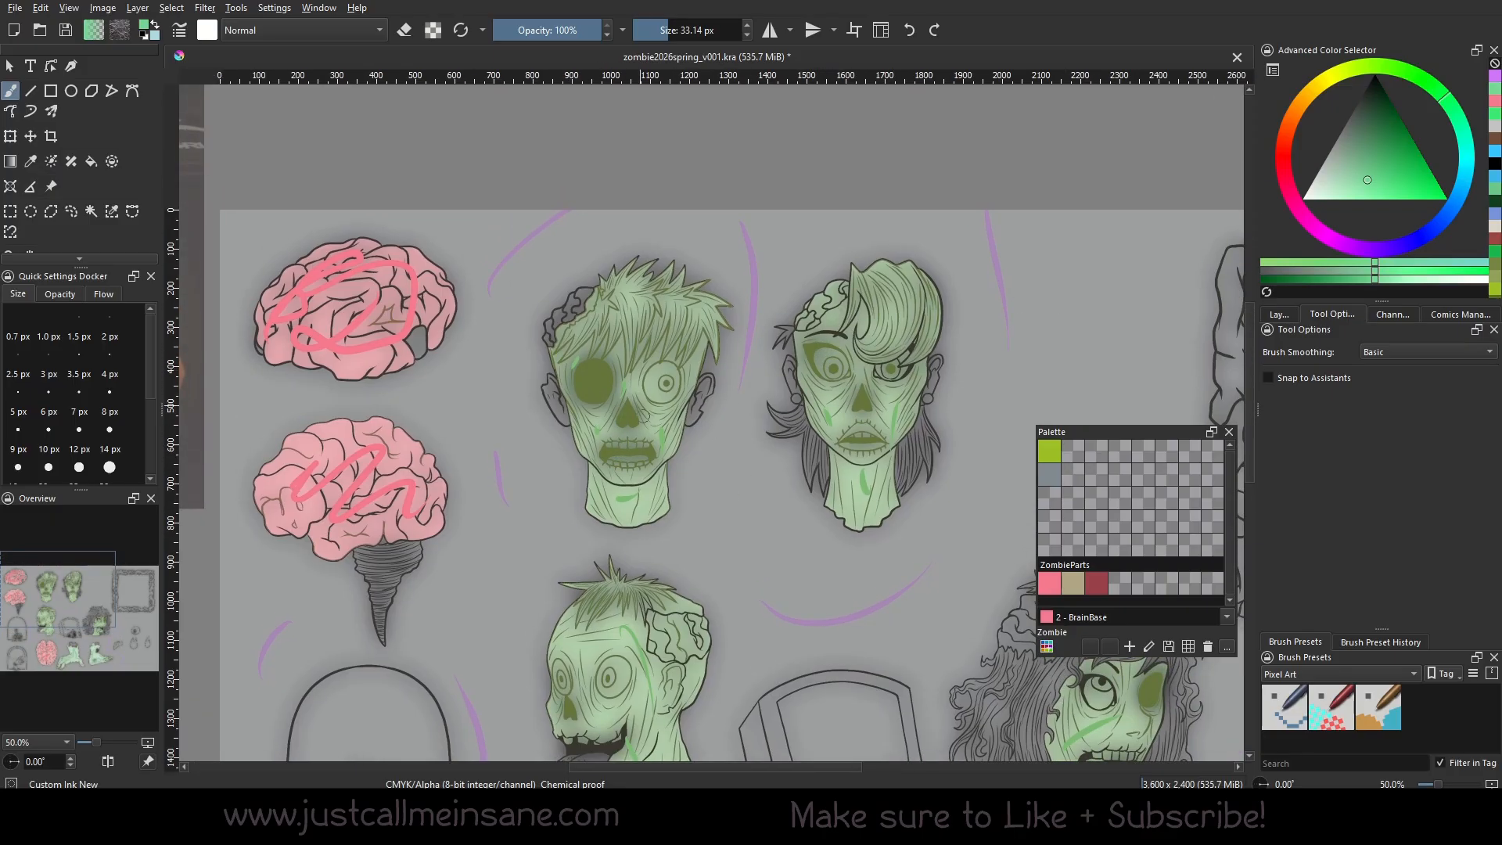
drag(591, 572, 693, 566)
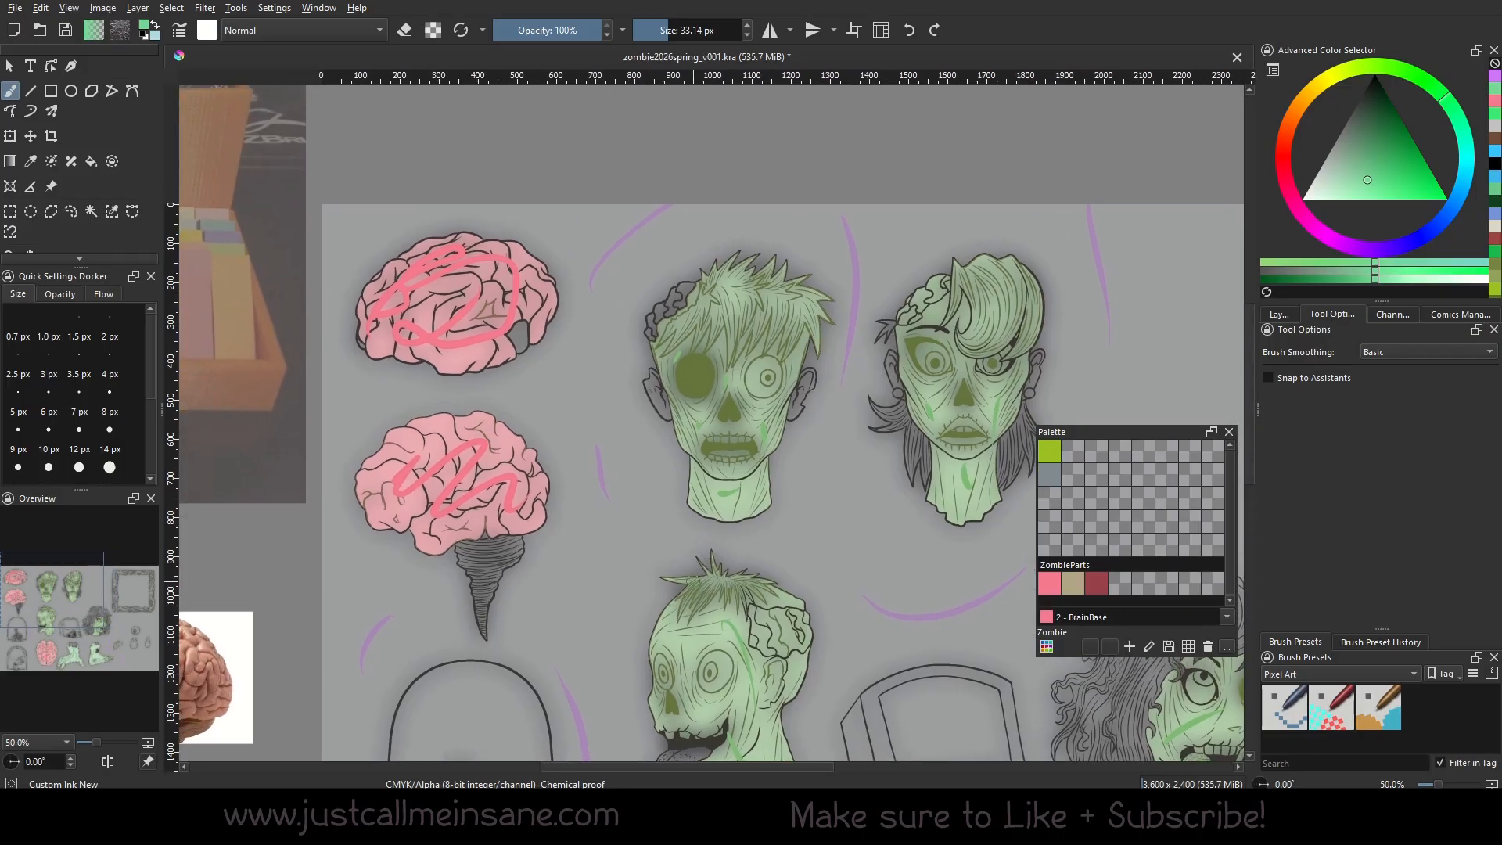
drag(799, 517, 903, 572)
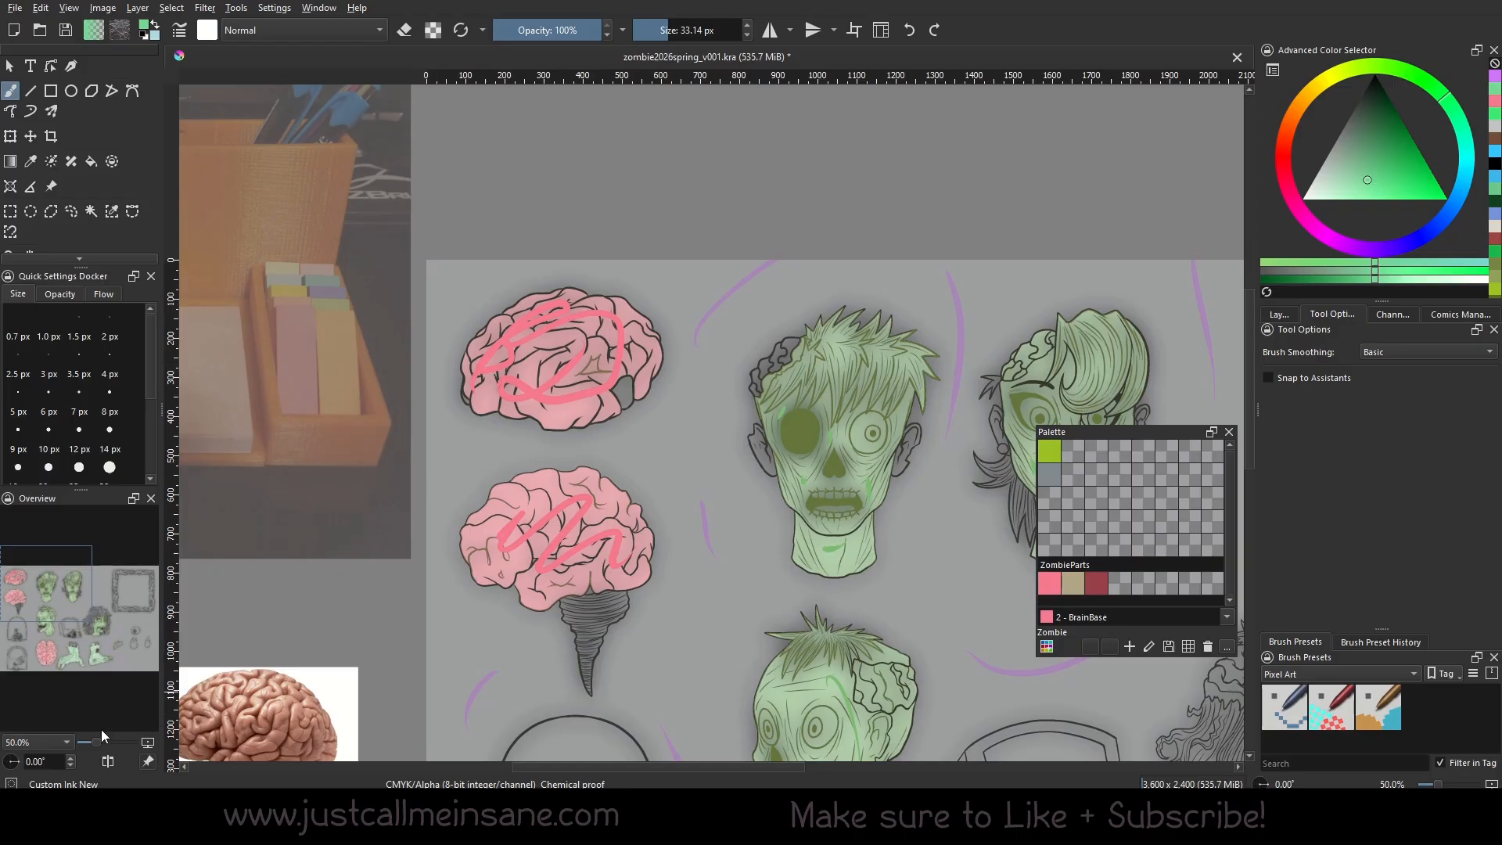
Activate the Colorize Mask tool at 100% zoom and hide the mask's output while keeping Edit key strokes on.
drag(97, 742, 102, 740)
mouse_move(636, 424)
mouse_down()
mouse_move(738, 456)
mouse_move(852, 538)
mouse_up()
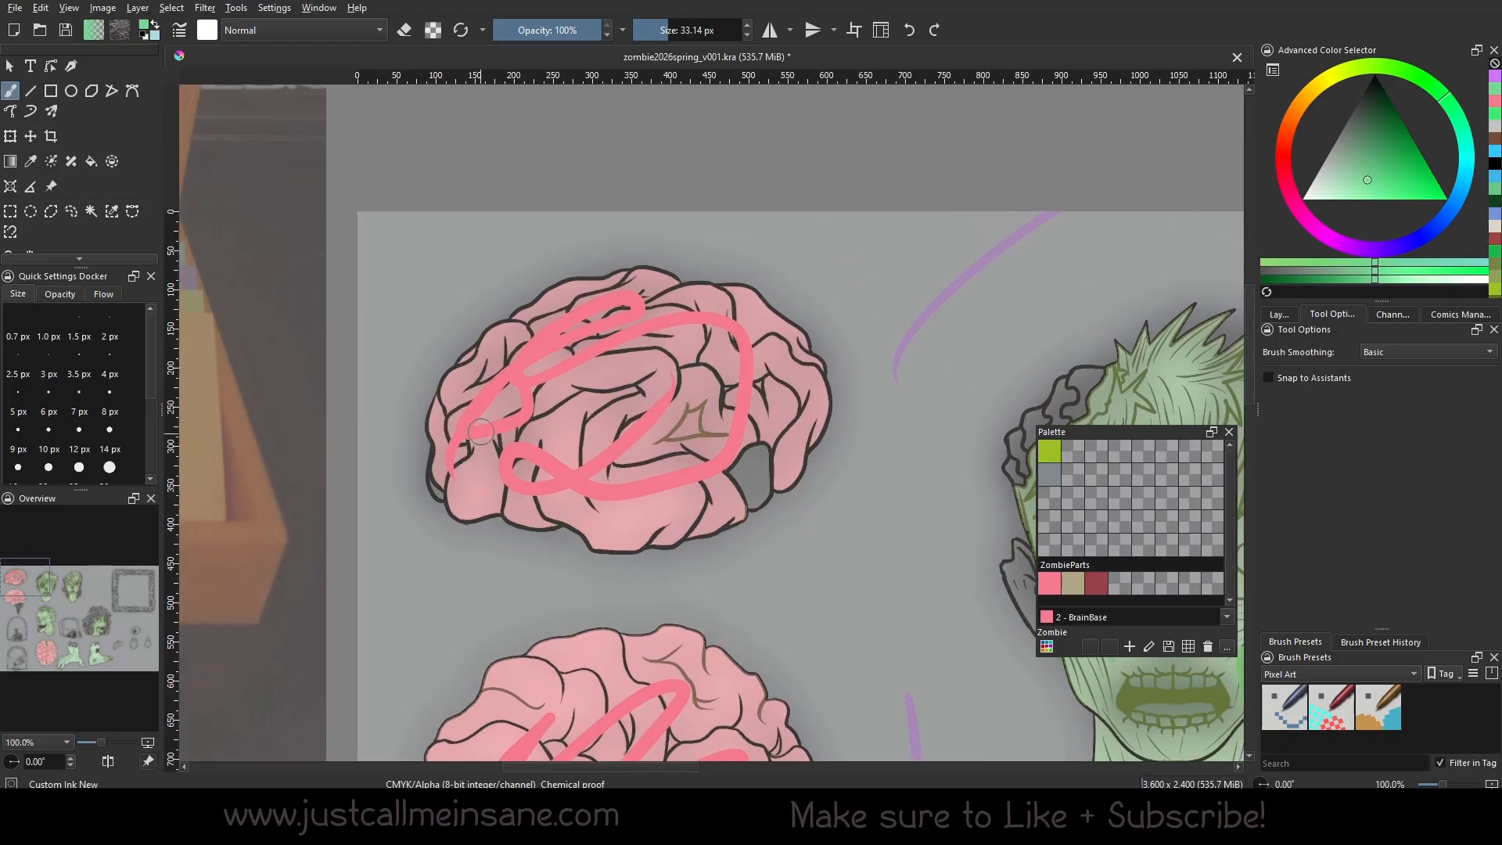
click(1280, 314)
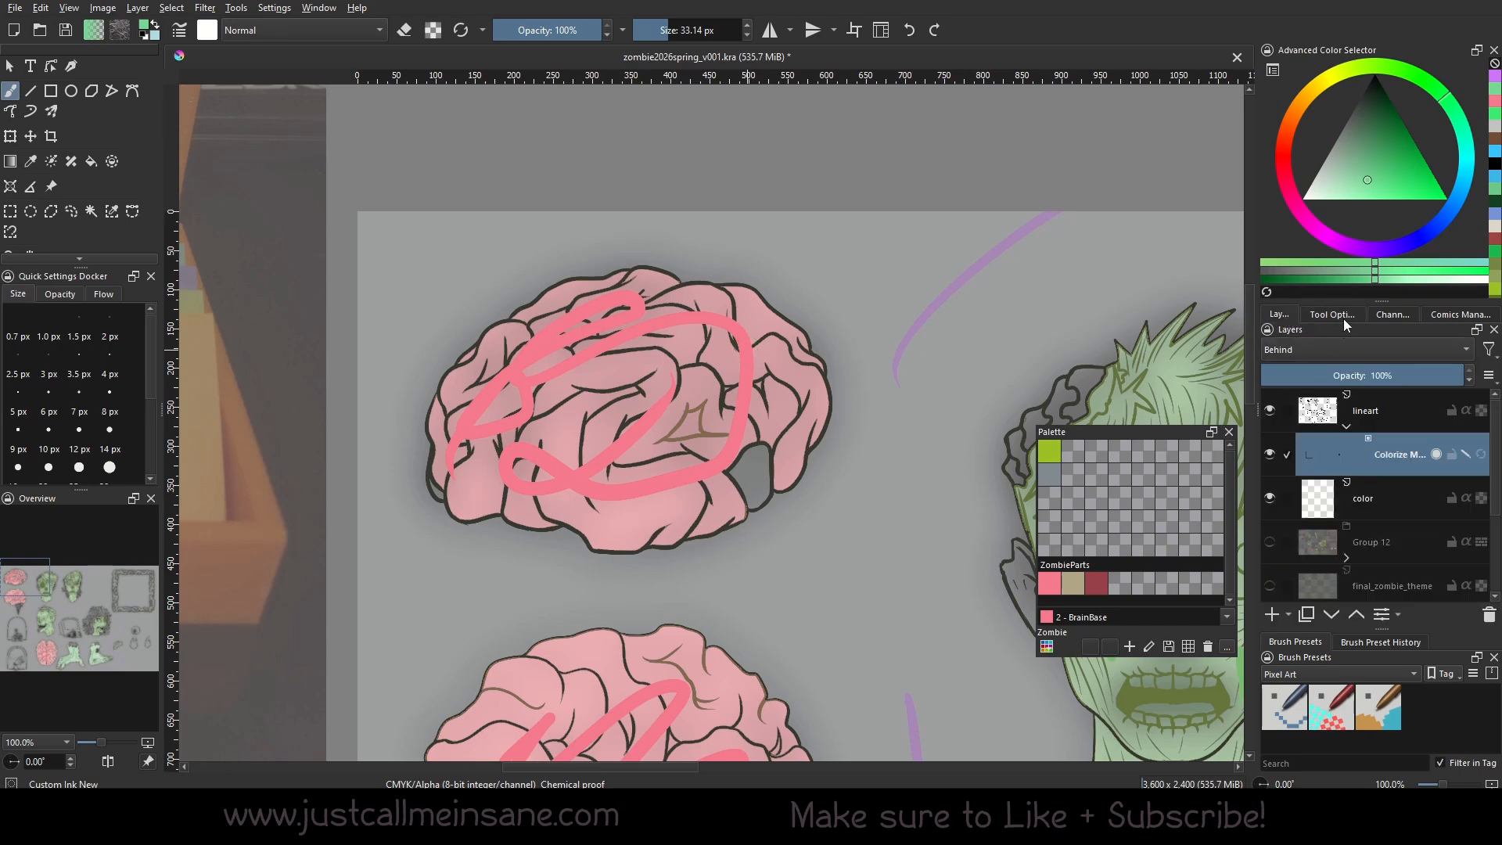
click(51, 161)
click(1328, 314)
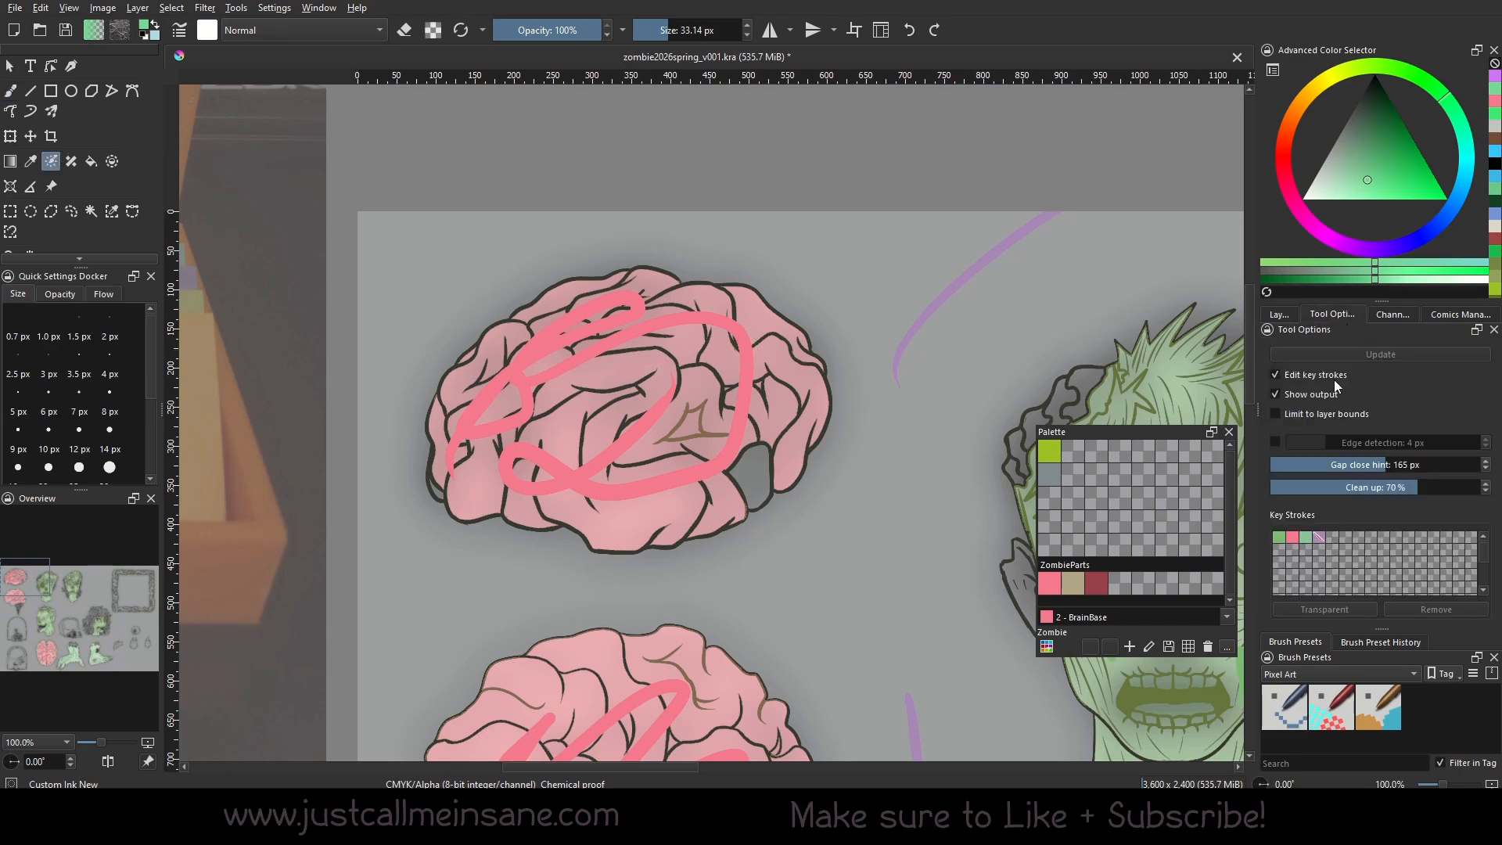
click(1326, 377)
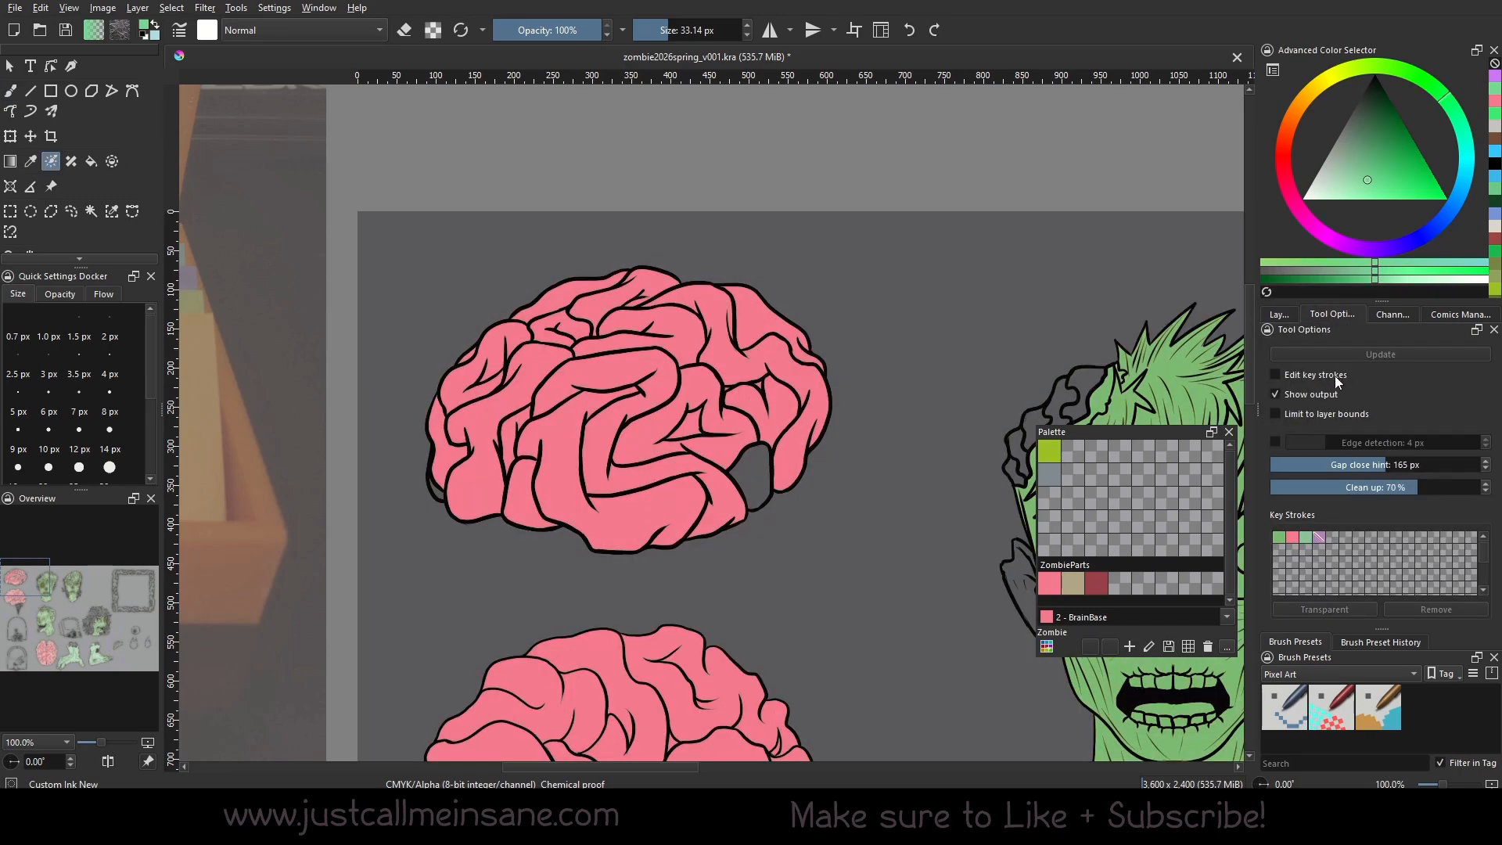
click(1330, 393)
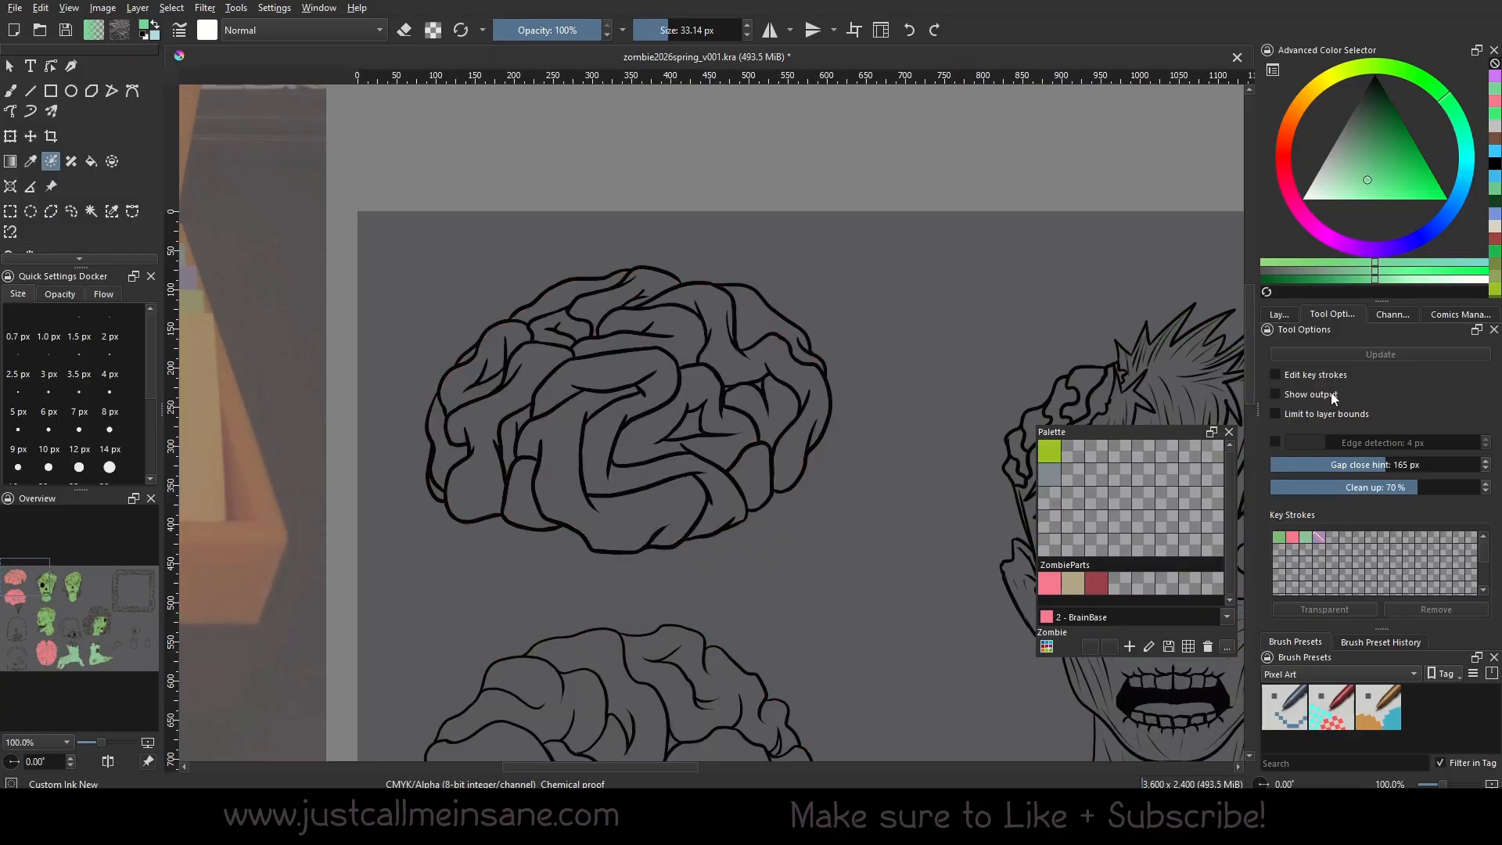
click(1332, 380)
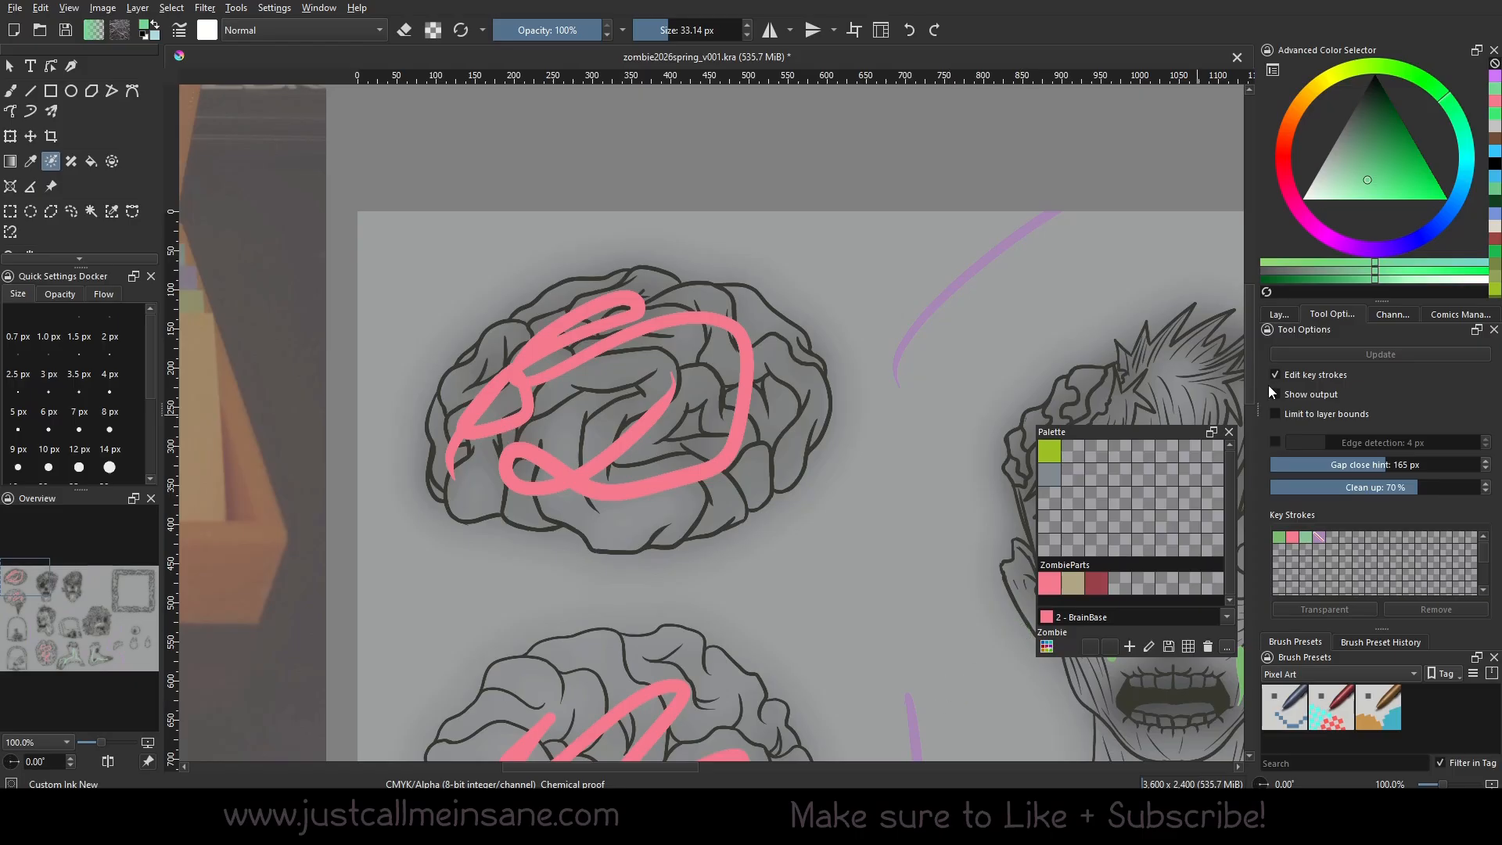
Review the key strokes on the brains and the spiky-haired zombie head, and turn Show output back on.
drag(832, 663, 755, 465)
drag(871, 544, 830, 482)
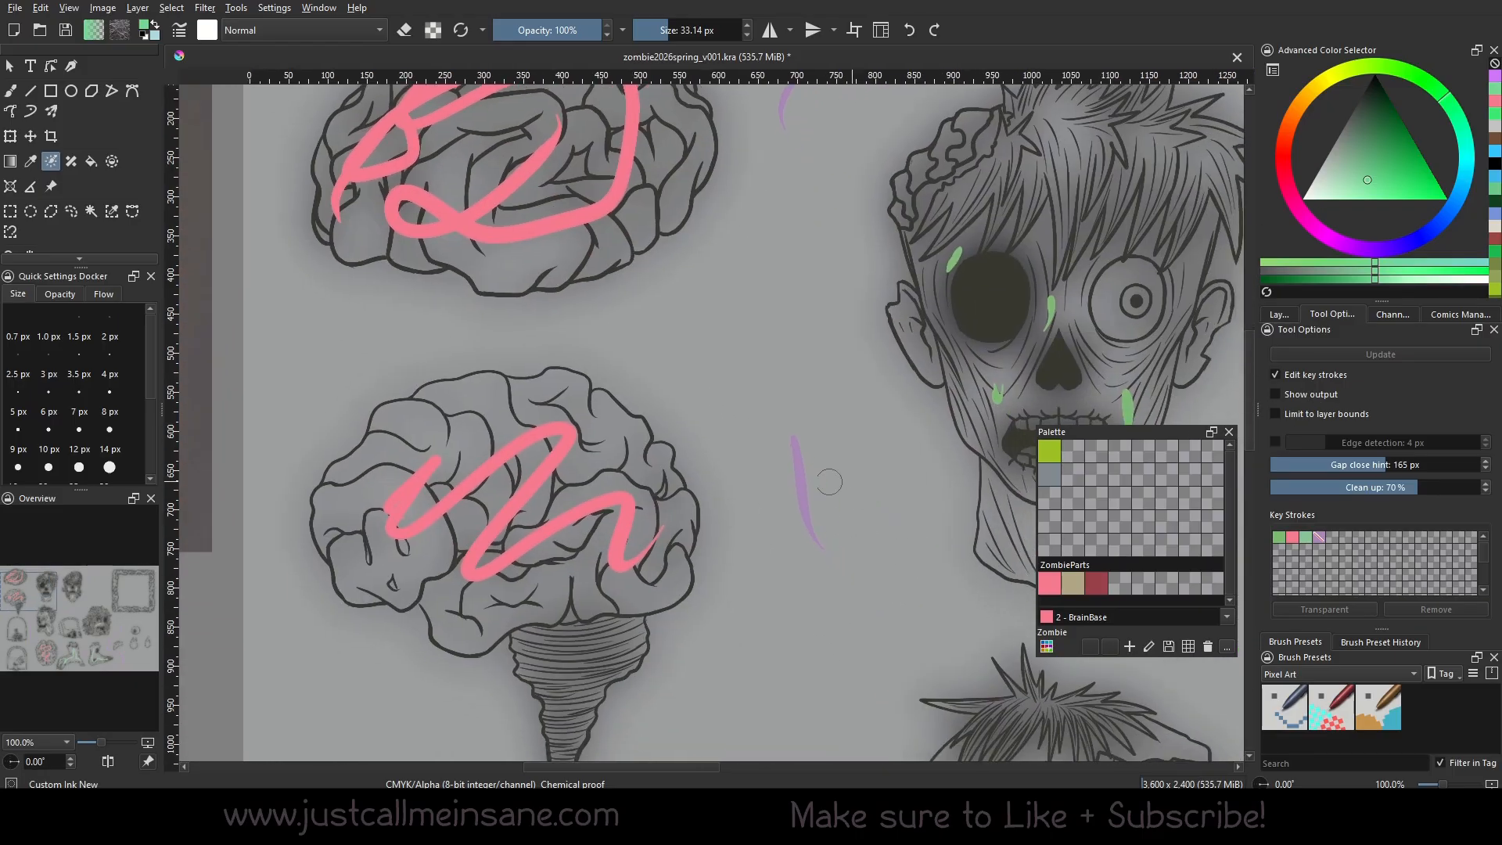
drag(976, 266, 739, 439)
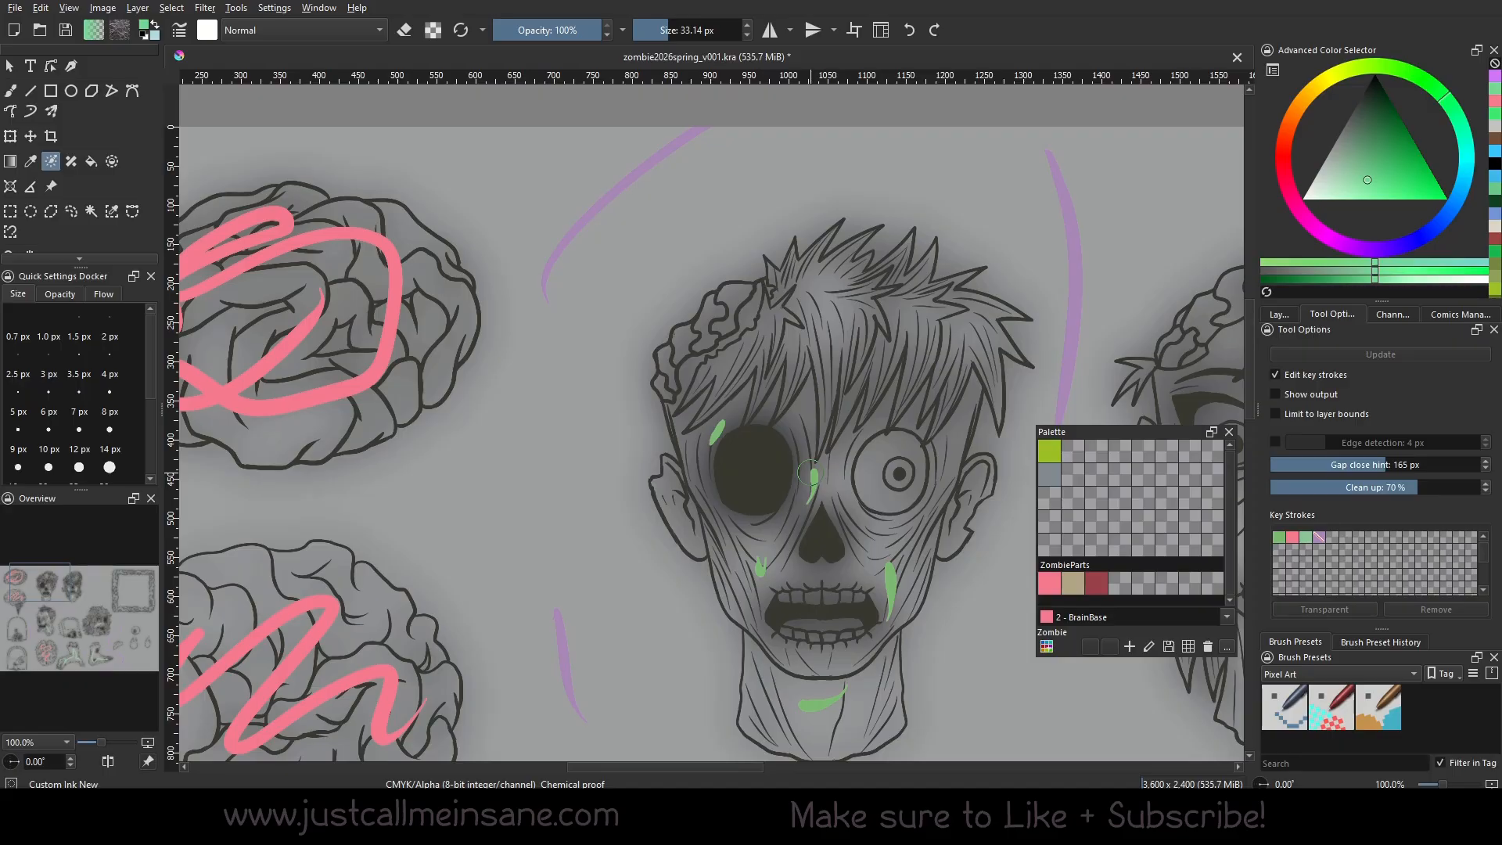
click(1275, 395)
drag(942, 462, 805, 495)
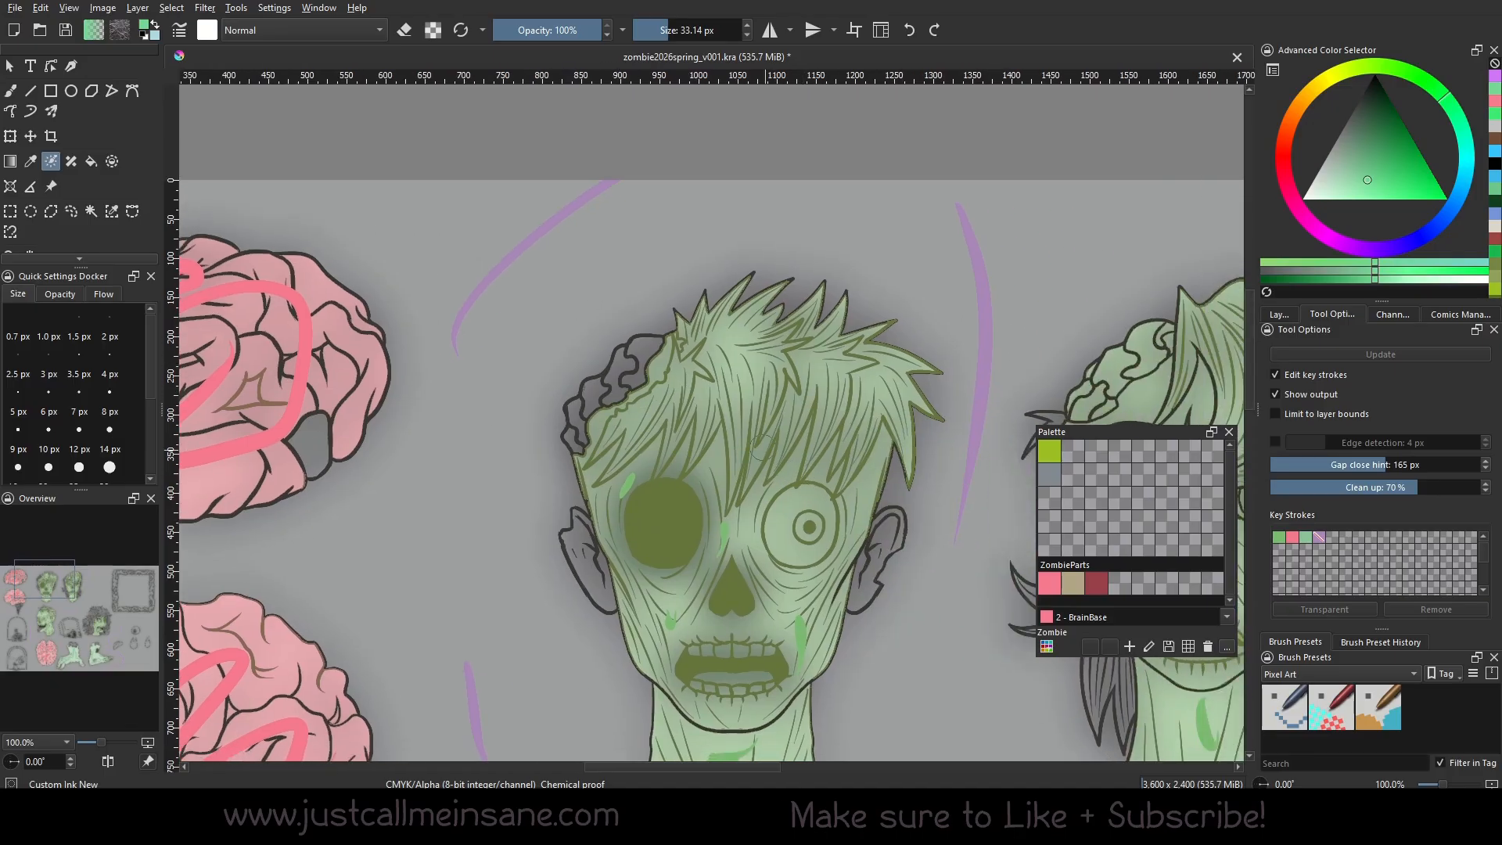
drag(762, 442, 856, 511)
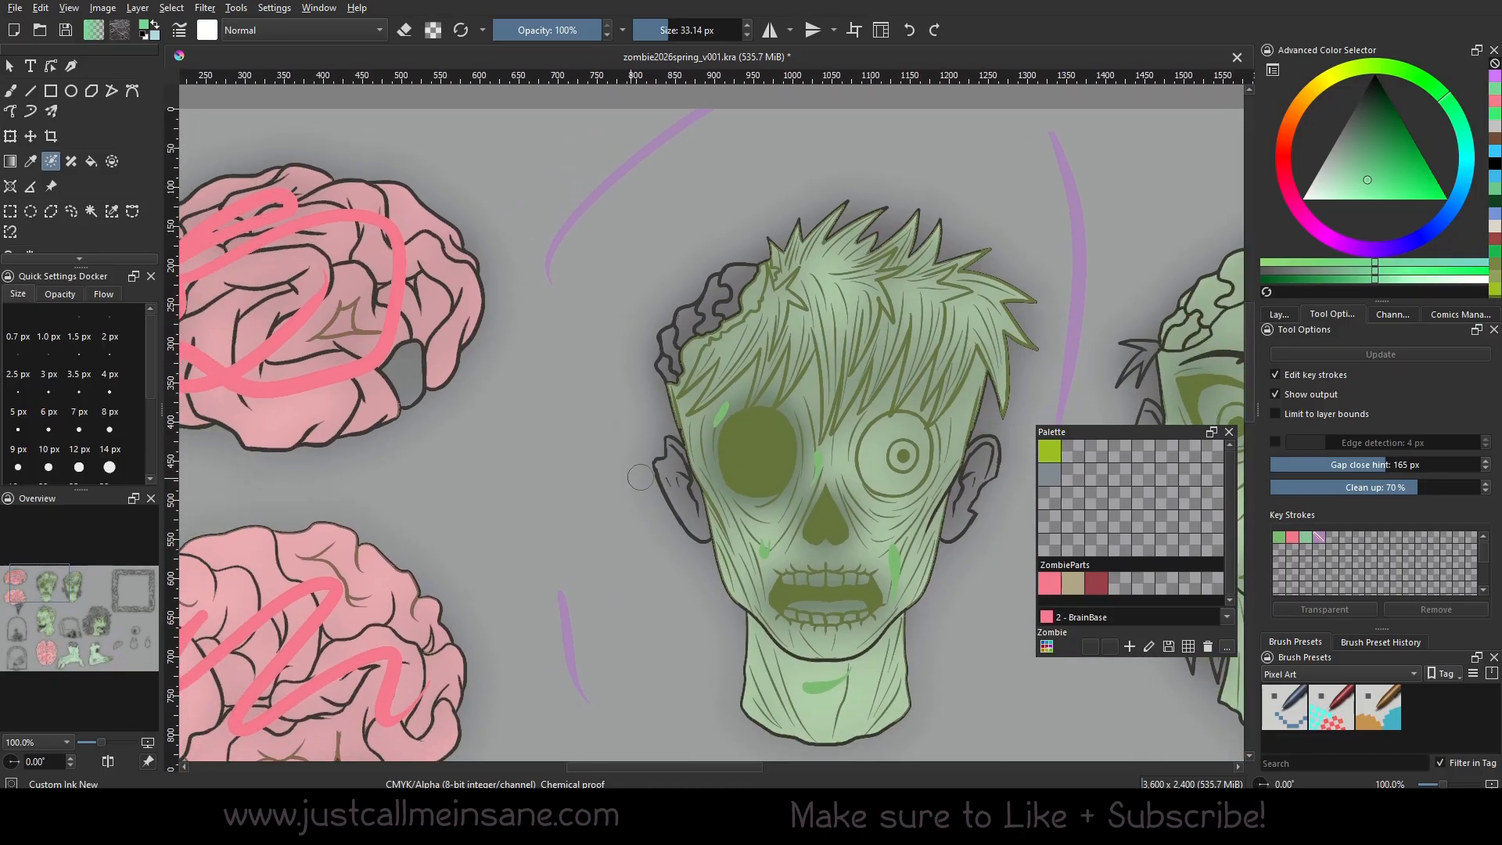
drag(702, 566, 823, 503)
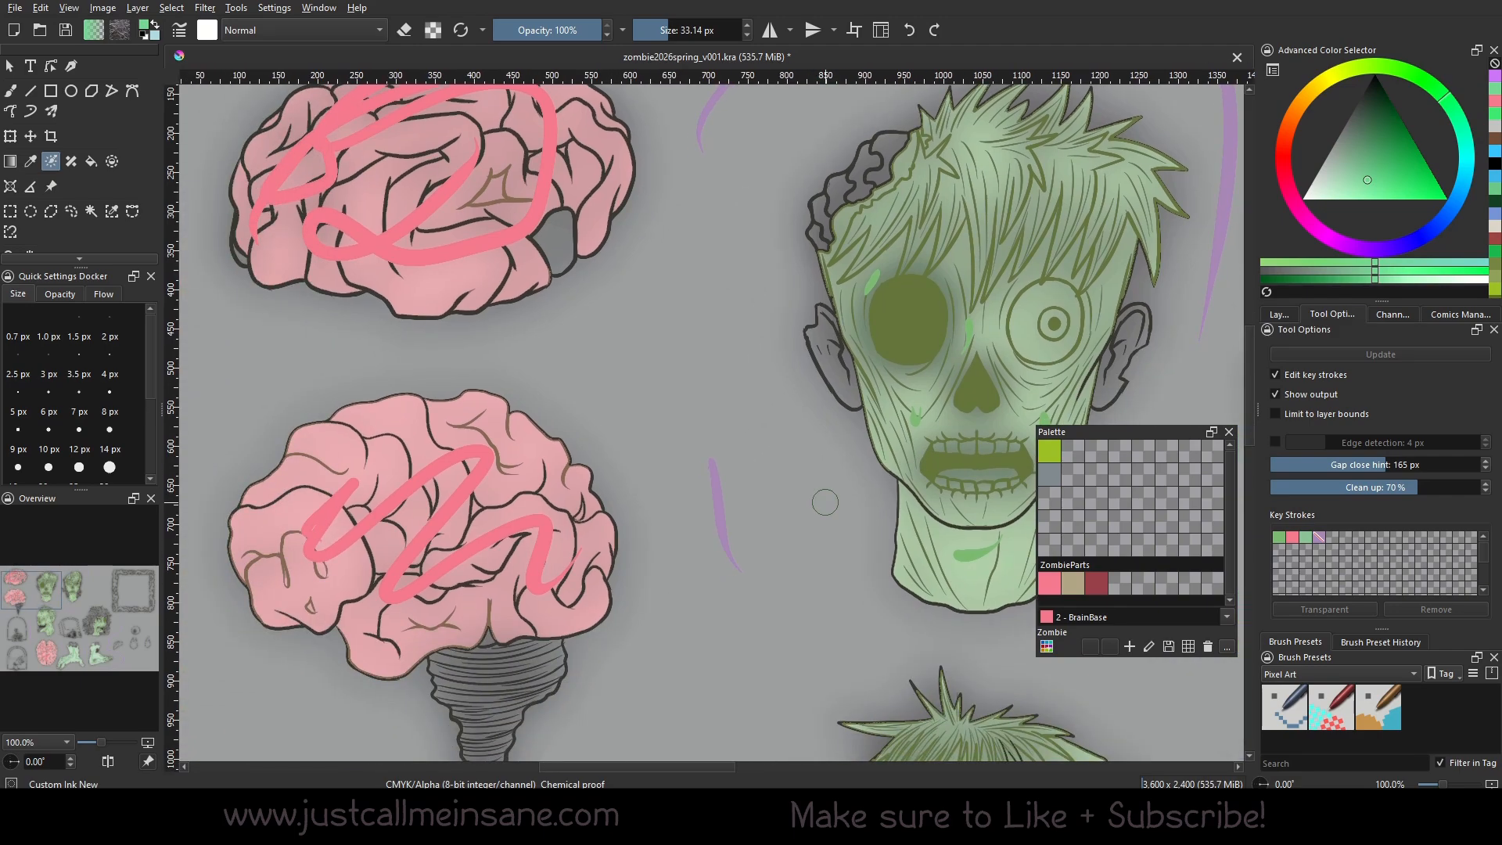
Set the gap close hint to 5 px and update the Colorize Mask.
click(1303, 467)
click(1350, 352)
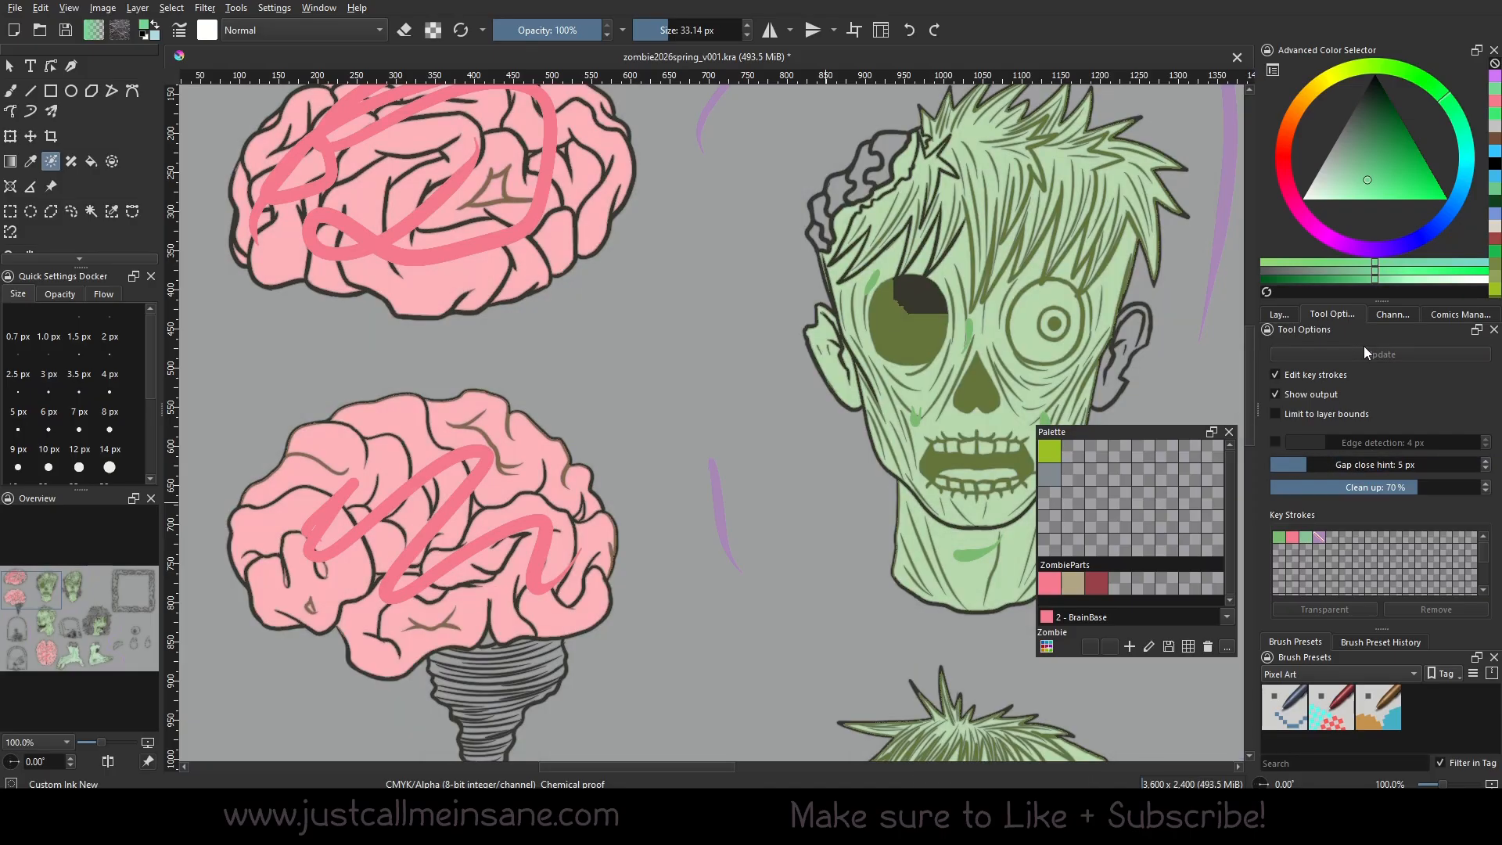
drag(890, 566, 803, 645)
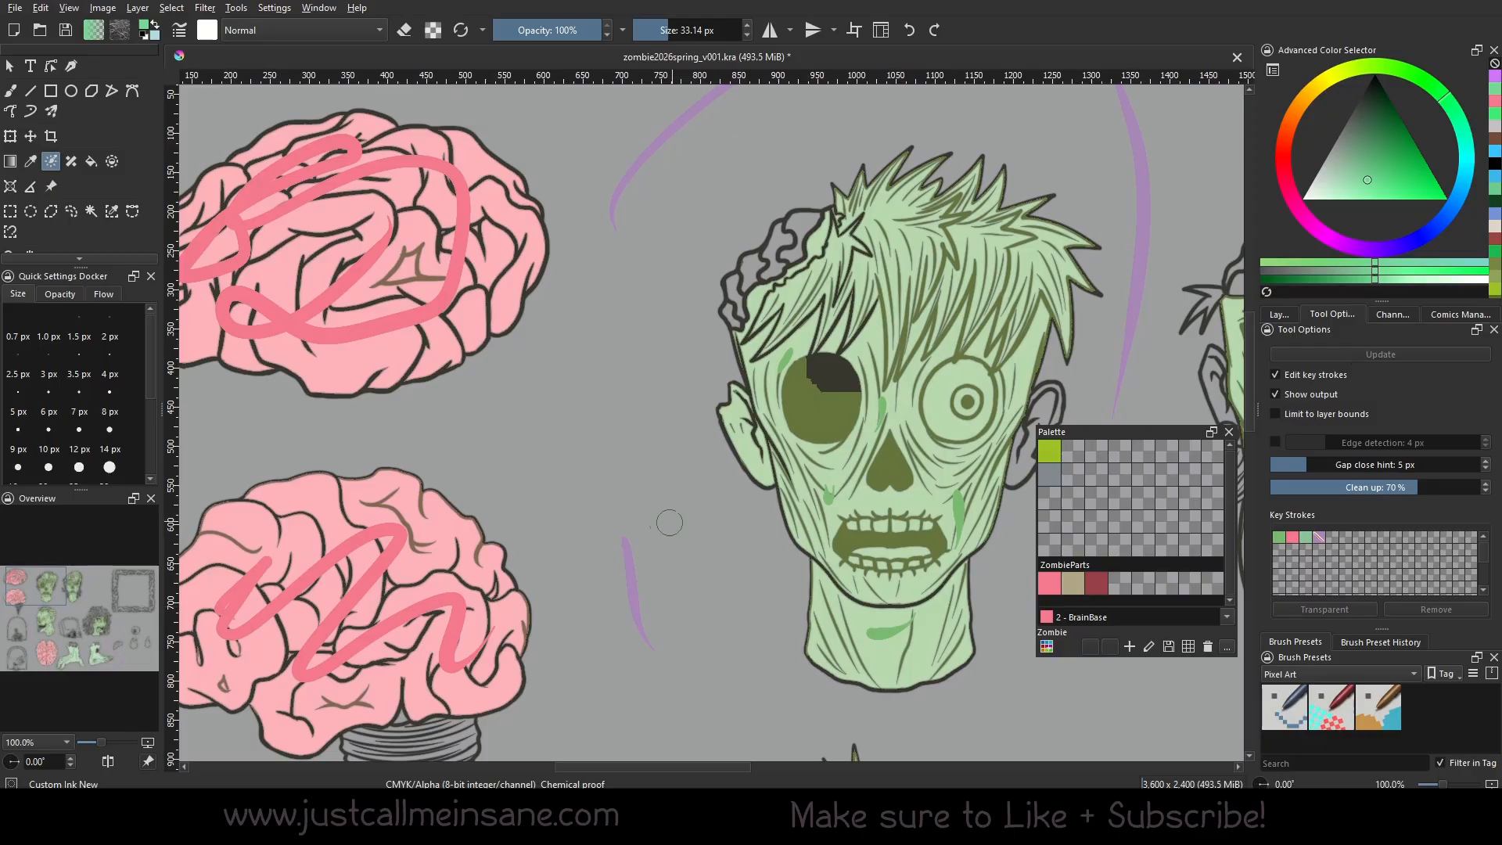
drag(669, 523, 737, 559)
Compare the fill with Edit key strokes and Show output each switched off and back on.
click(1340, 374)
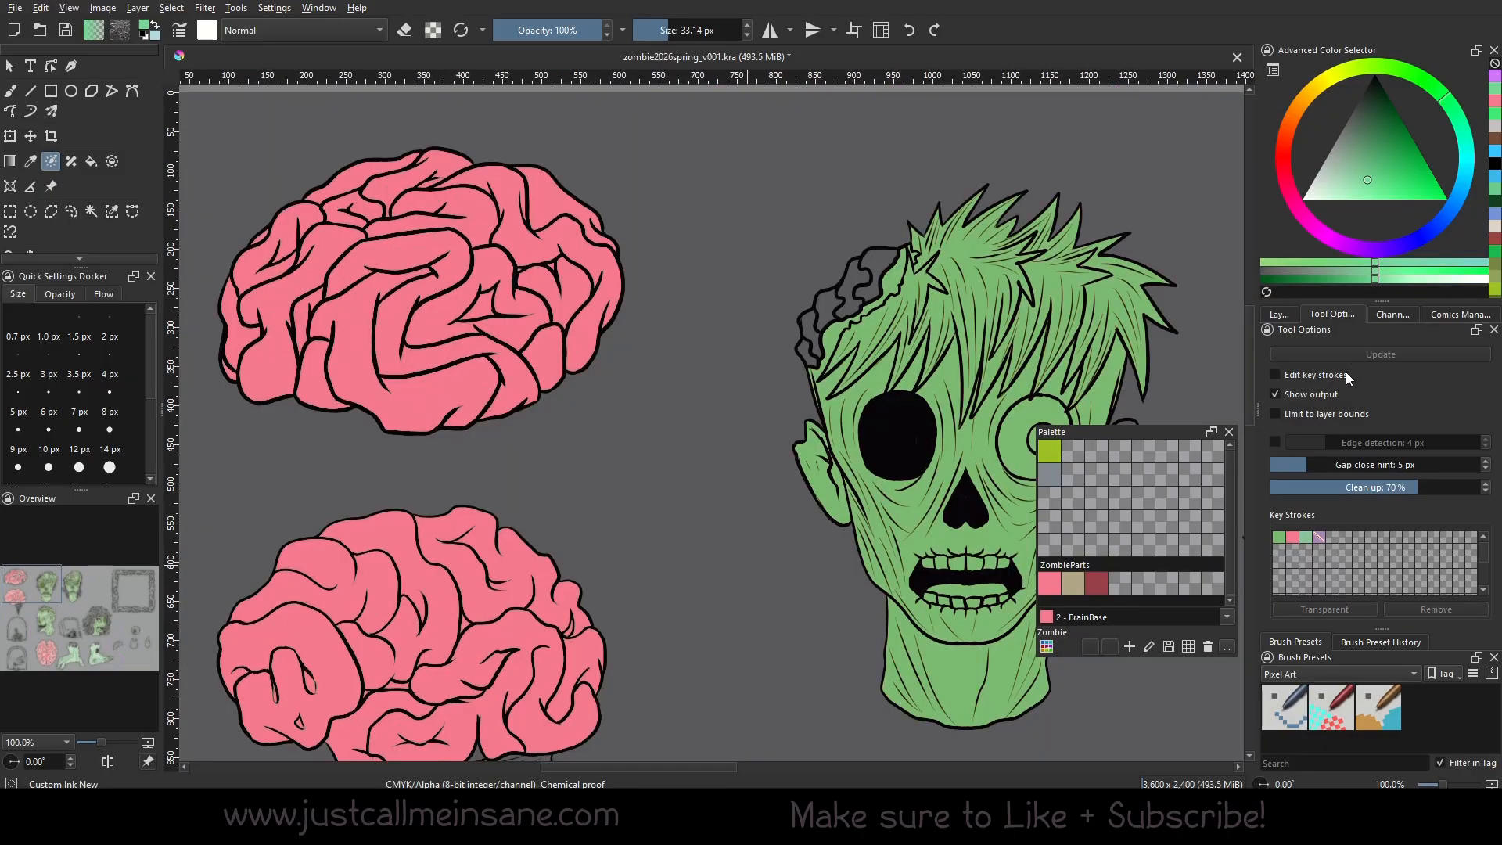
click(1340, 374)
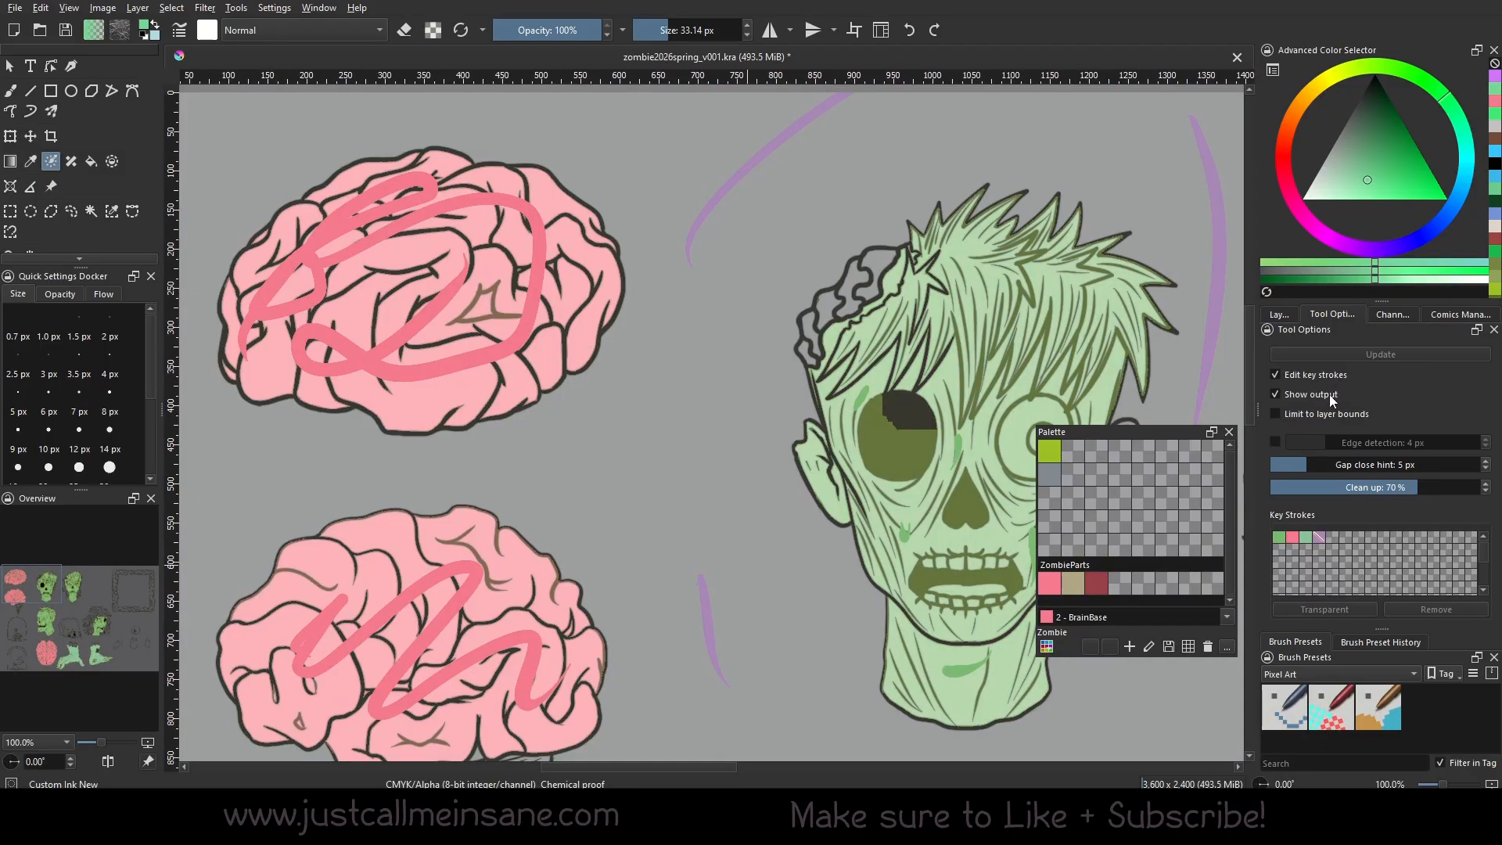
click(1331, 394)
click(1328, 397)
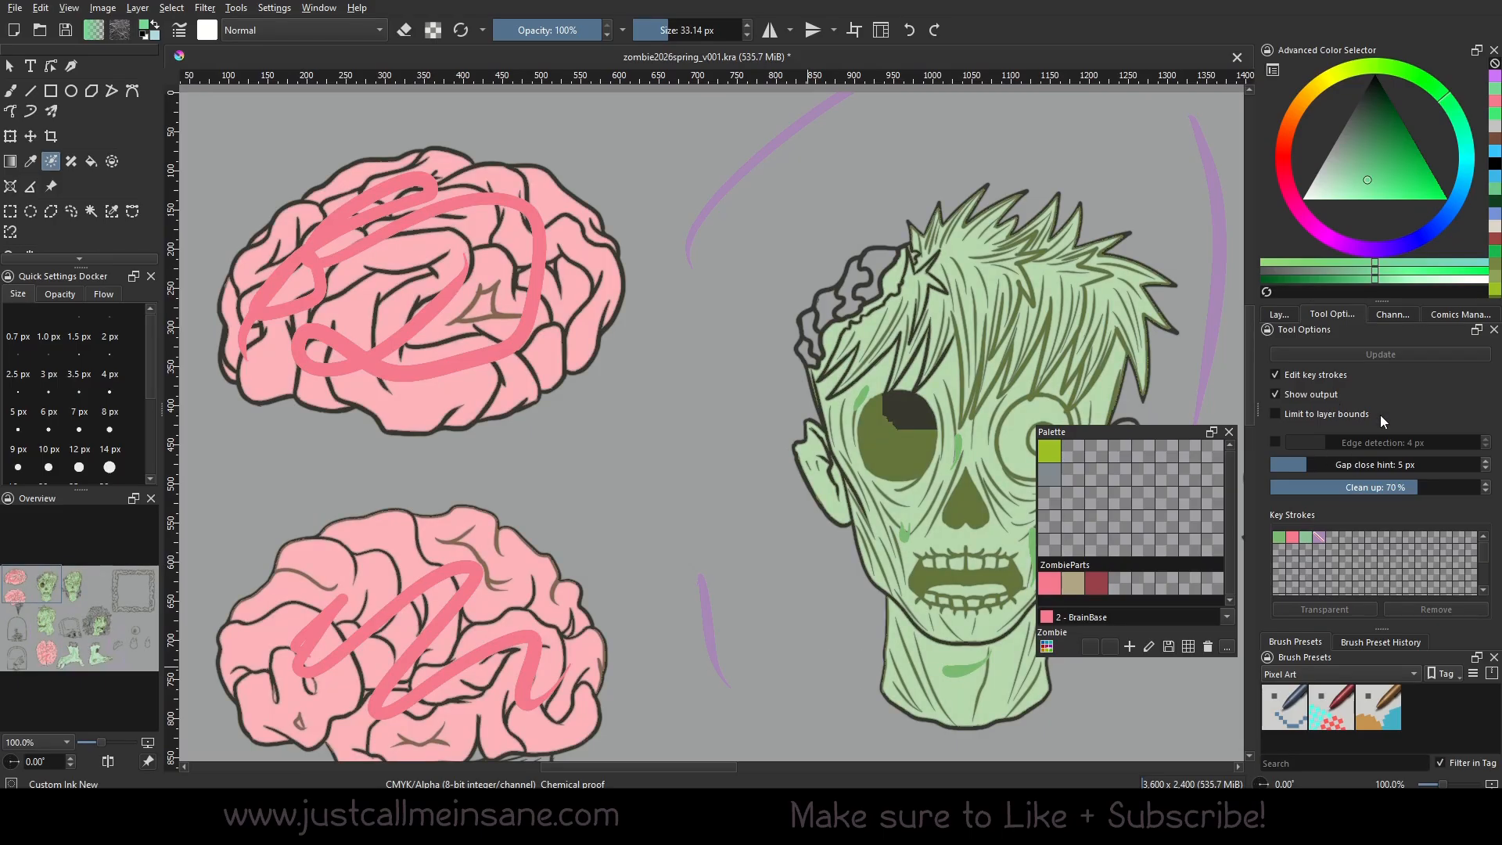
Examine the updated fill on the spiky-haired zombie head, the upper brain and the brain with the stem.
drag(1008, 423, 786, 386)
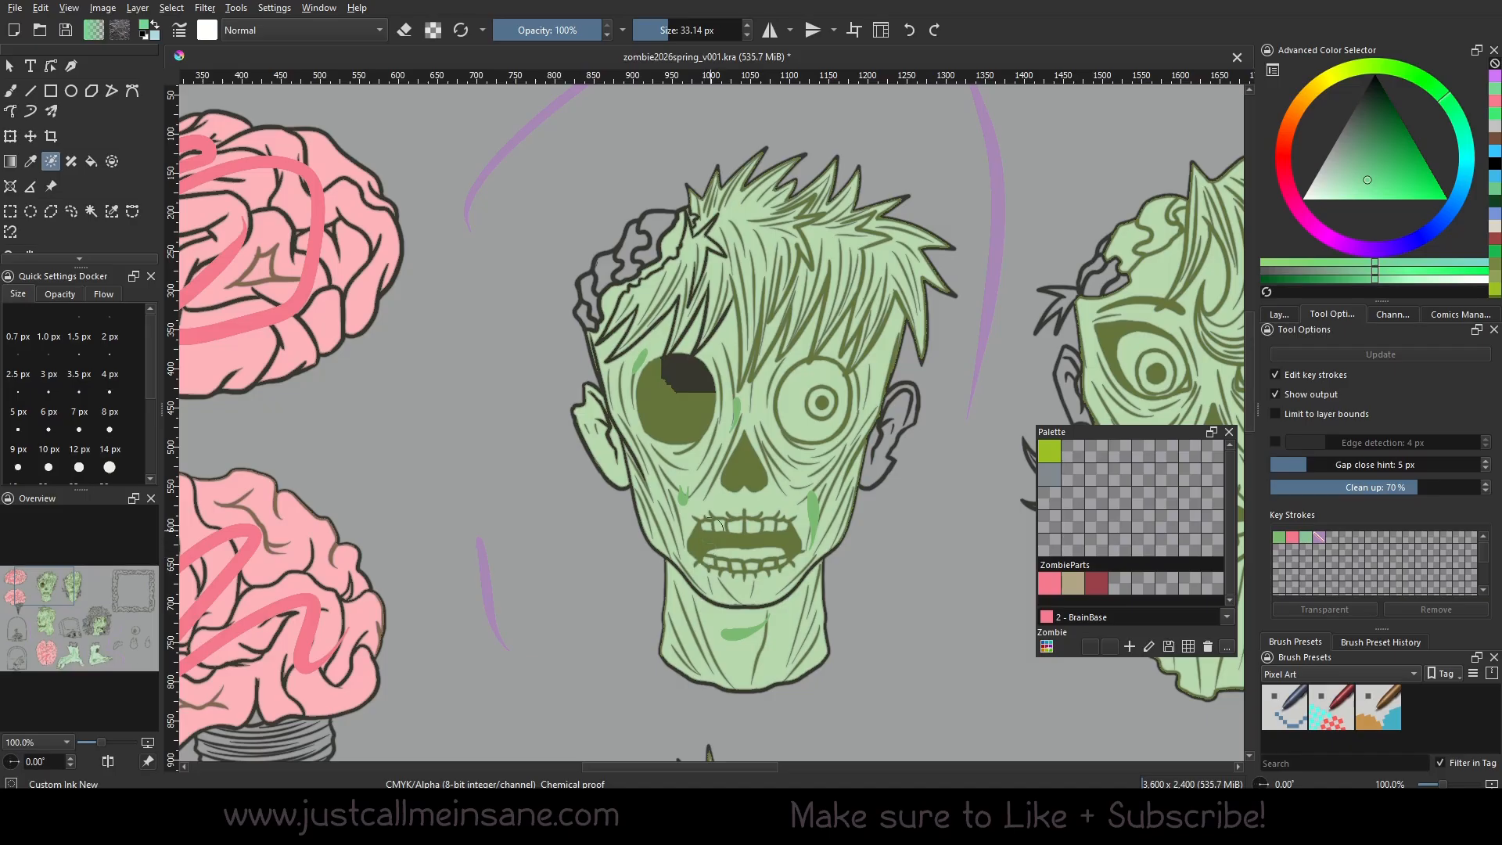
mouse_move(835, 547)
mouse_down()
mouse_move(852, 594)
mouse_move(1085, 597)
mouse_up()
drag(827, 572, 979, 597)
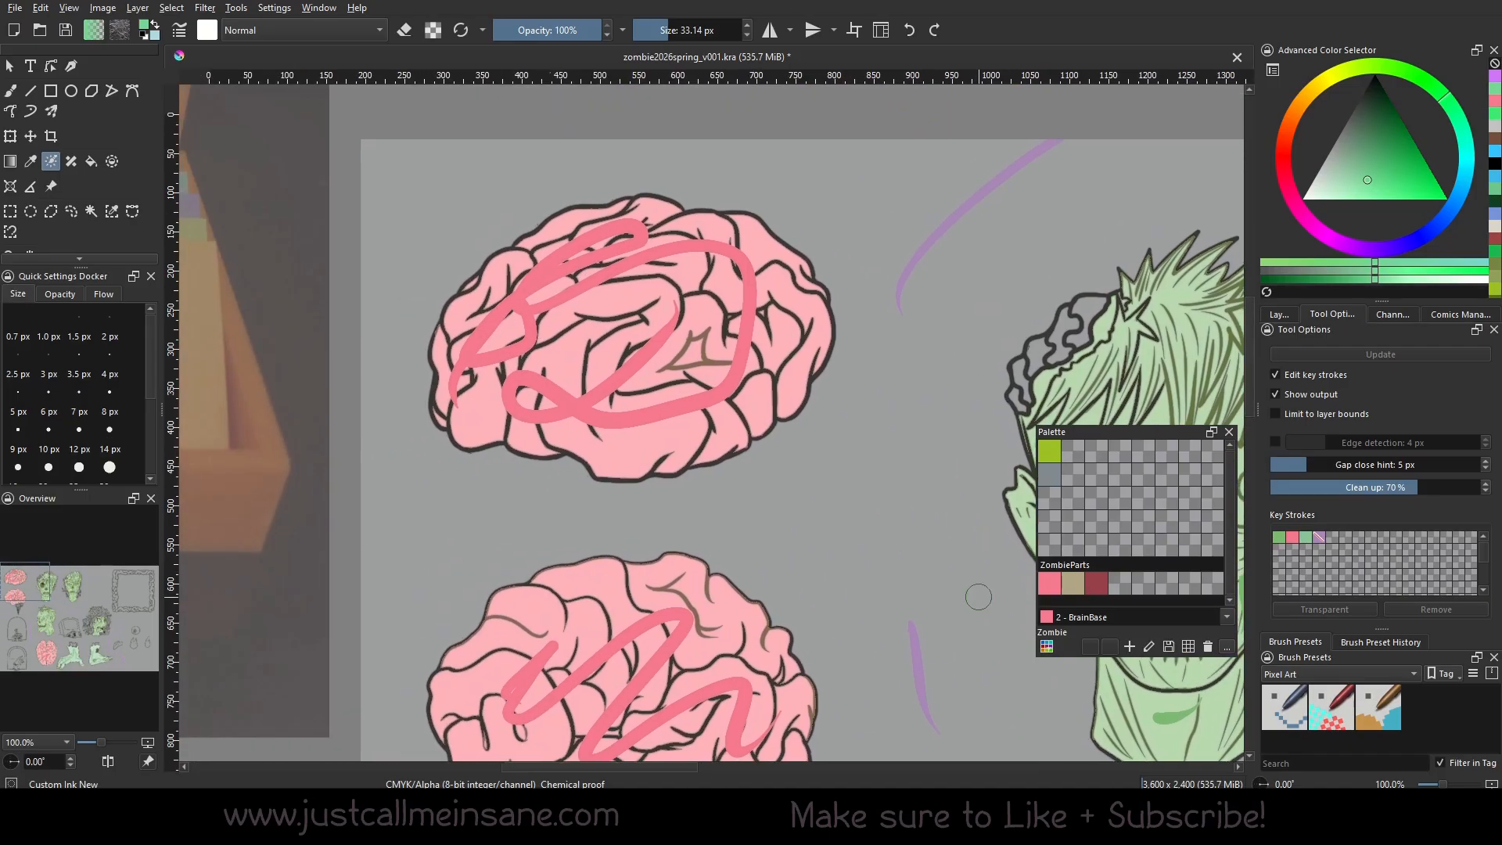
drag(806, 638, 799, 529)
right_click(676, 458)
click(905, 324)
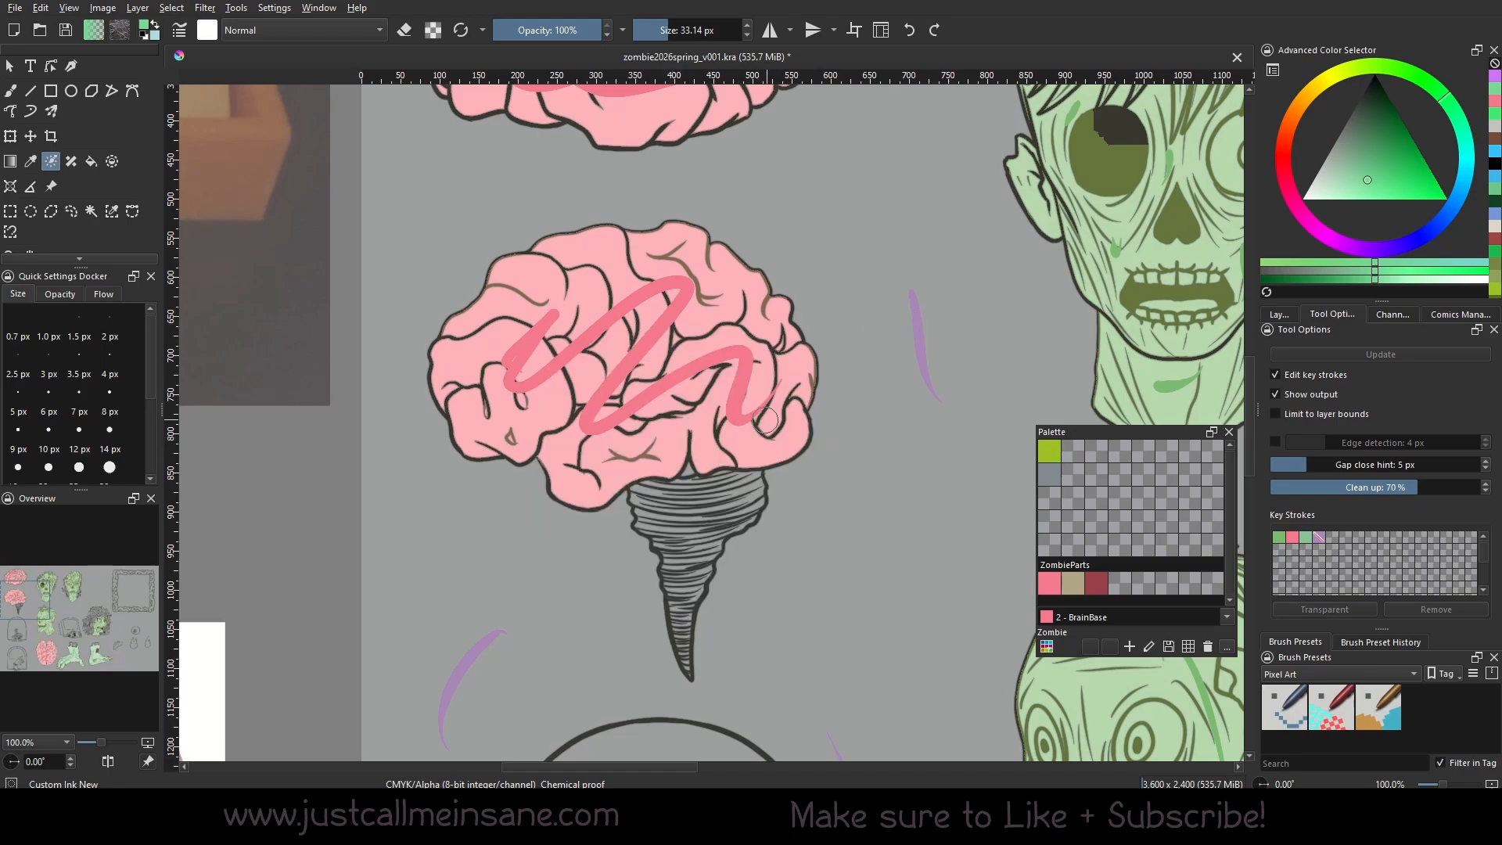
drag(828, 440, 849, 689)
drag(823, 503, 835, 697)
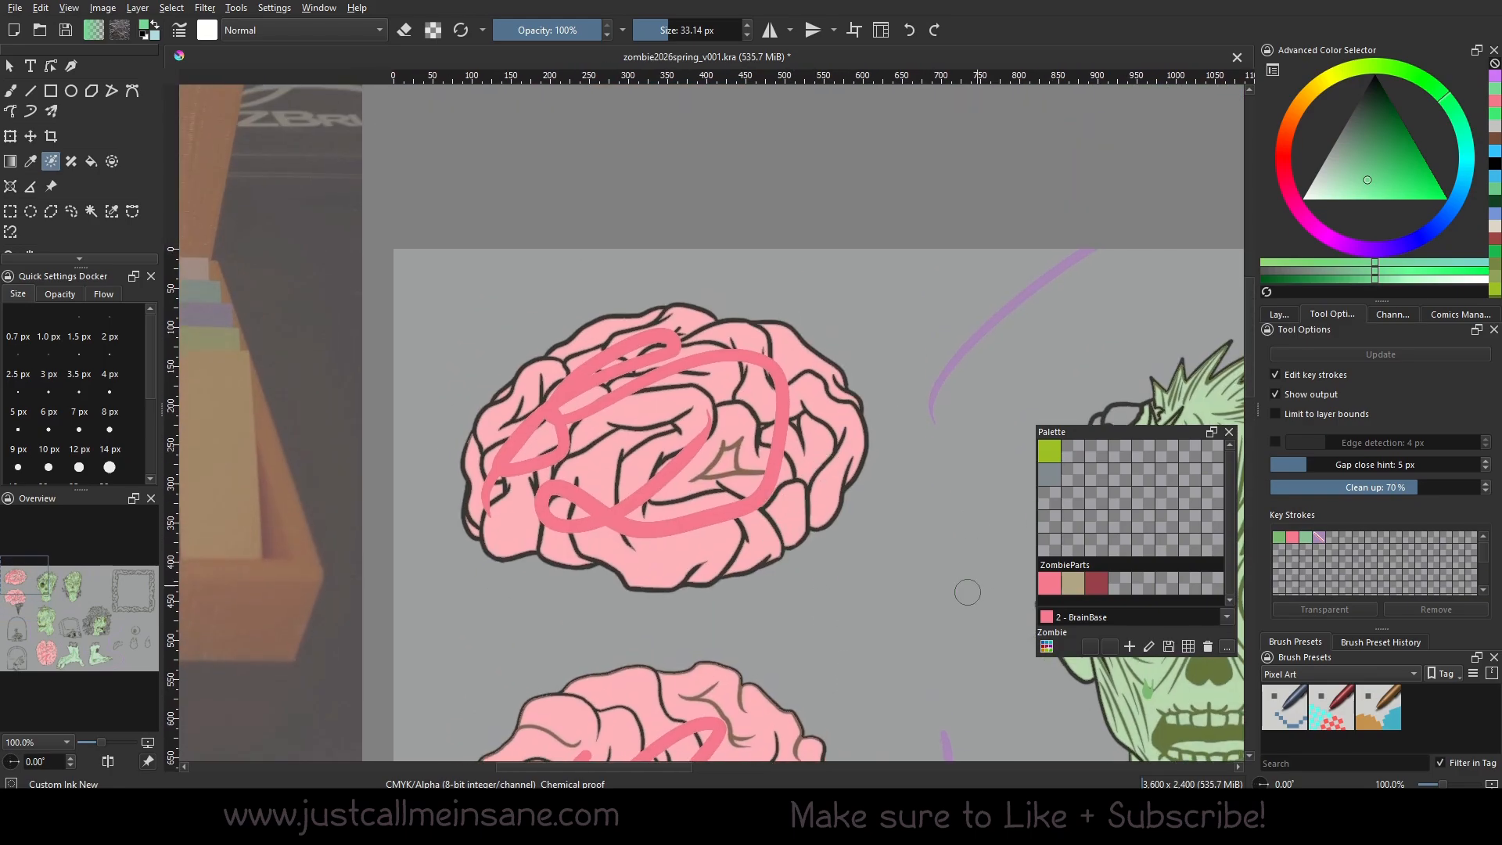
Examine the fill on the remaining zombie heads, the top-view brain and the hand, including an overview at 50% zoom.
drag(967, 591, 693, 500)
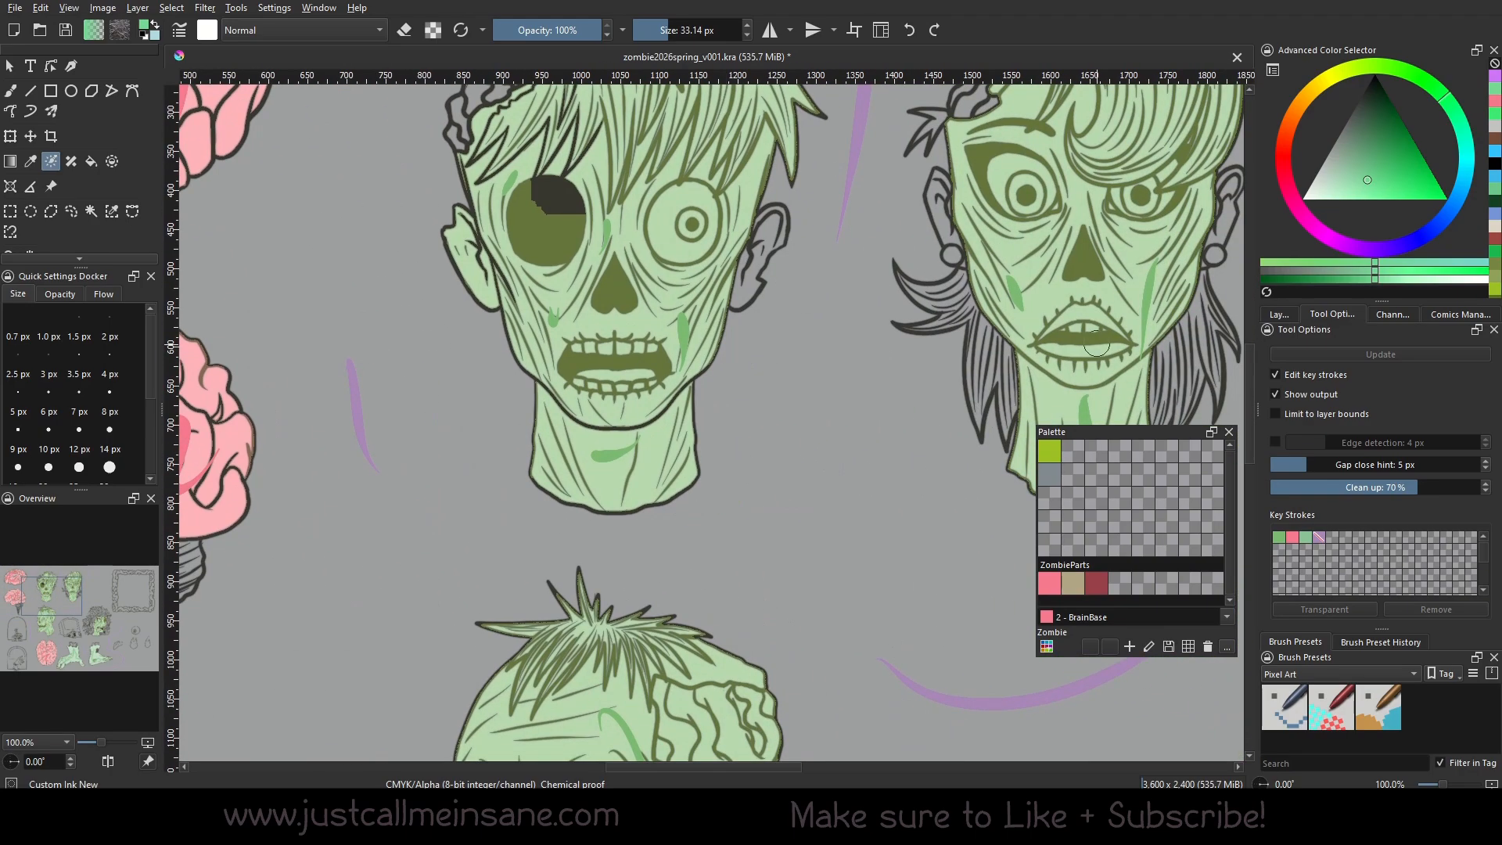
drag(923, 646, 820, 480)
drag(802, 657, 822, 481)
drag(852, 564, 894, 443)
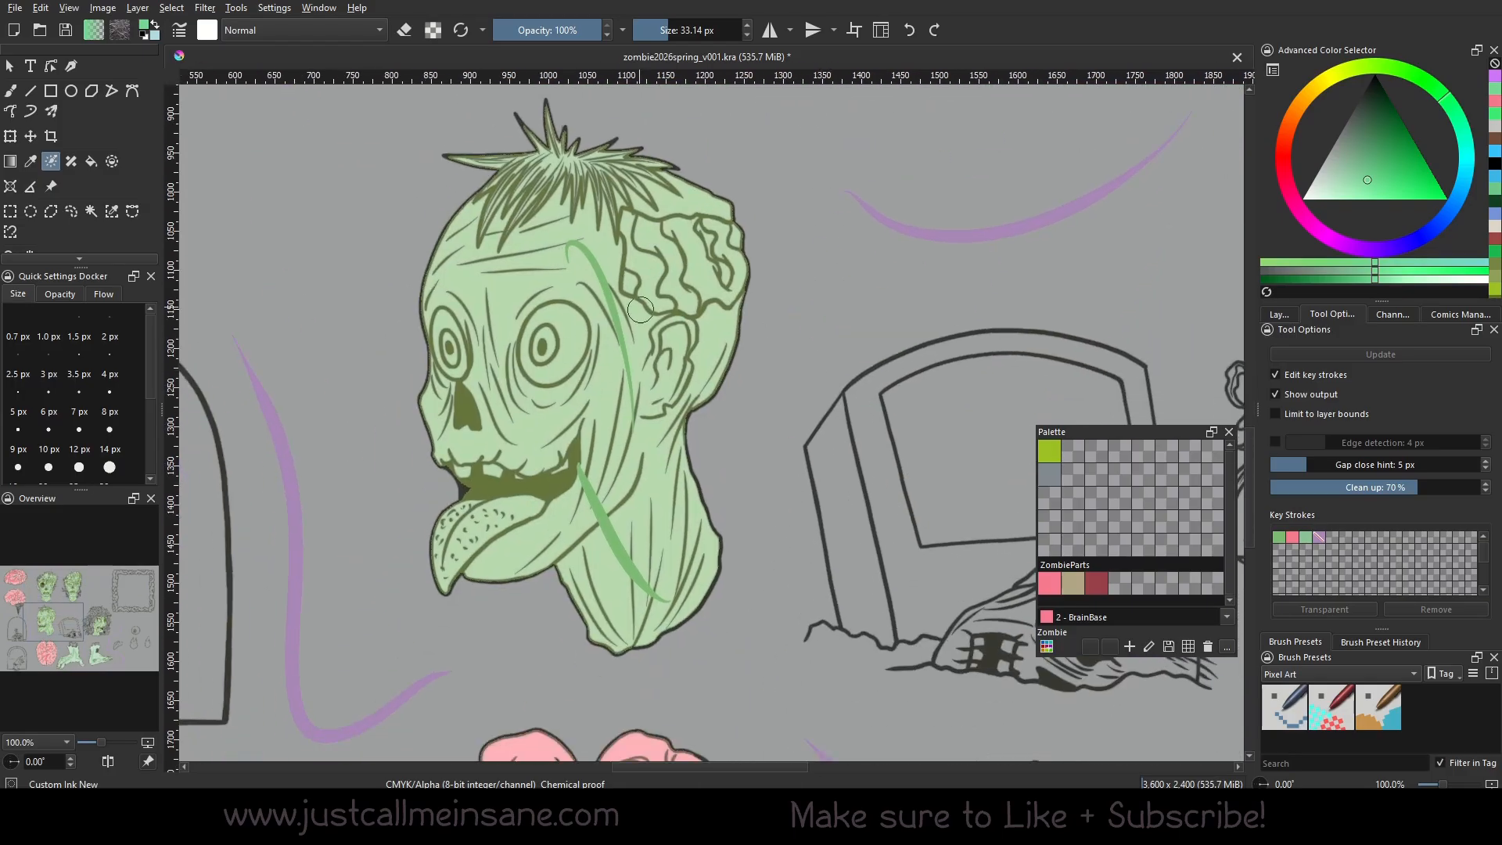
drag(953, 528, 818, 456)
mouse_move(861, 649)
mouse_down()
mouse_move(816, 633)
mouse_move(859, 413)
mouse_move(850, 484)
mouse_up()
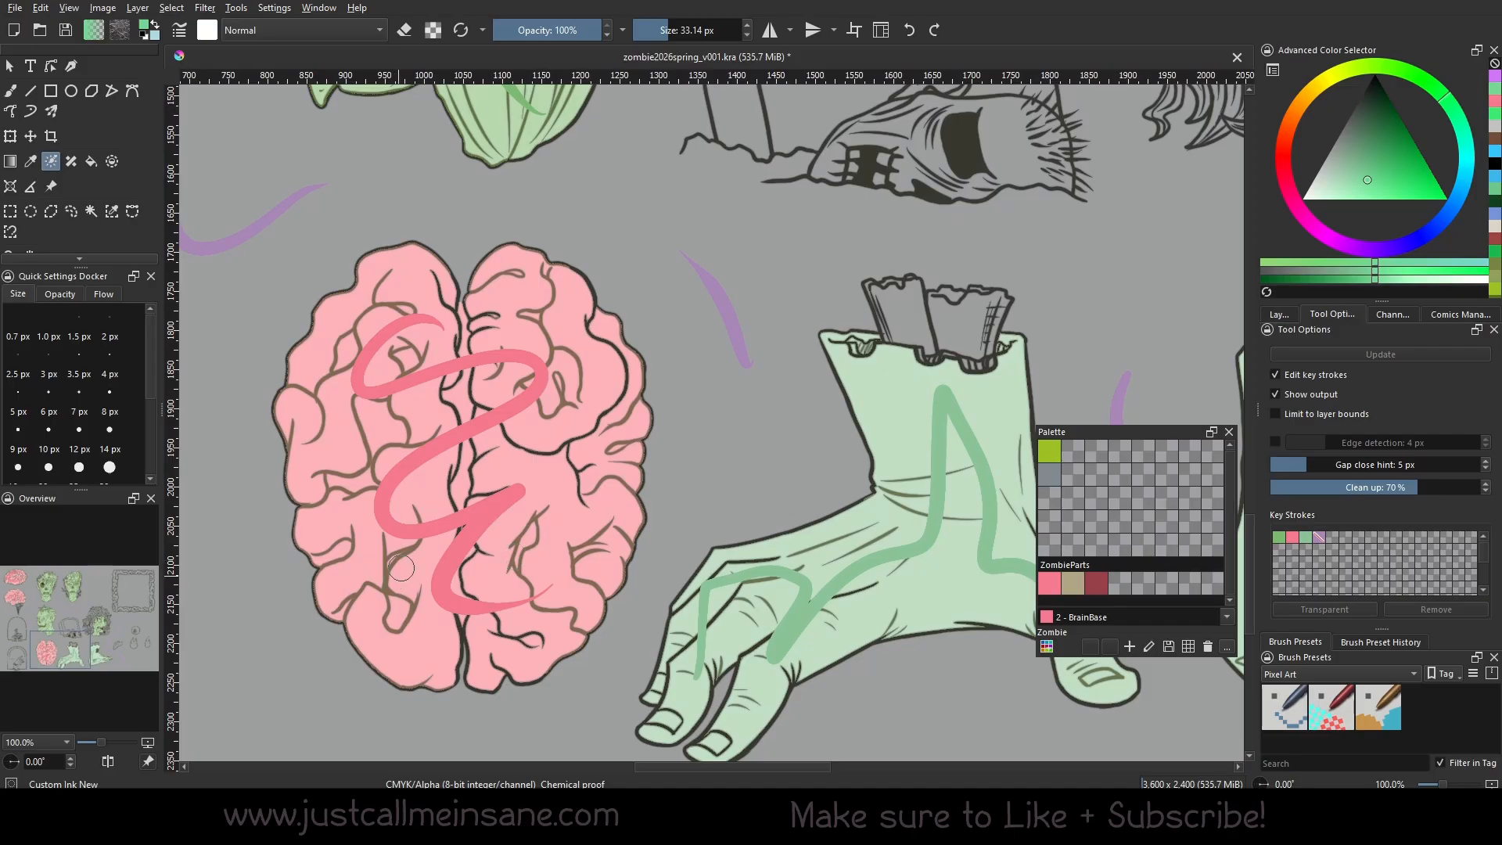
drag(620, 452, 740, 491)
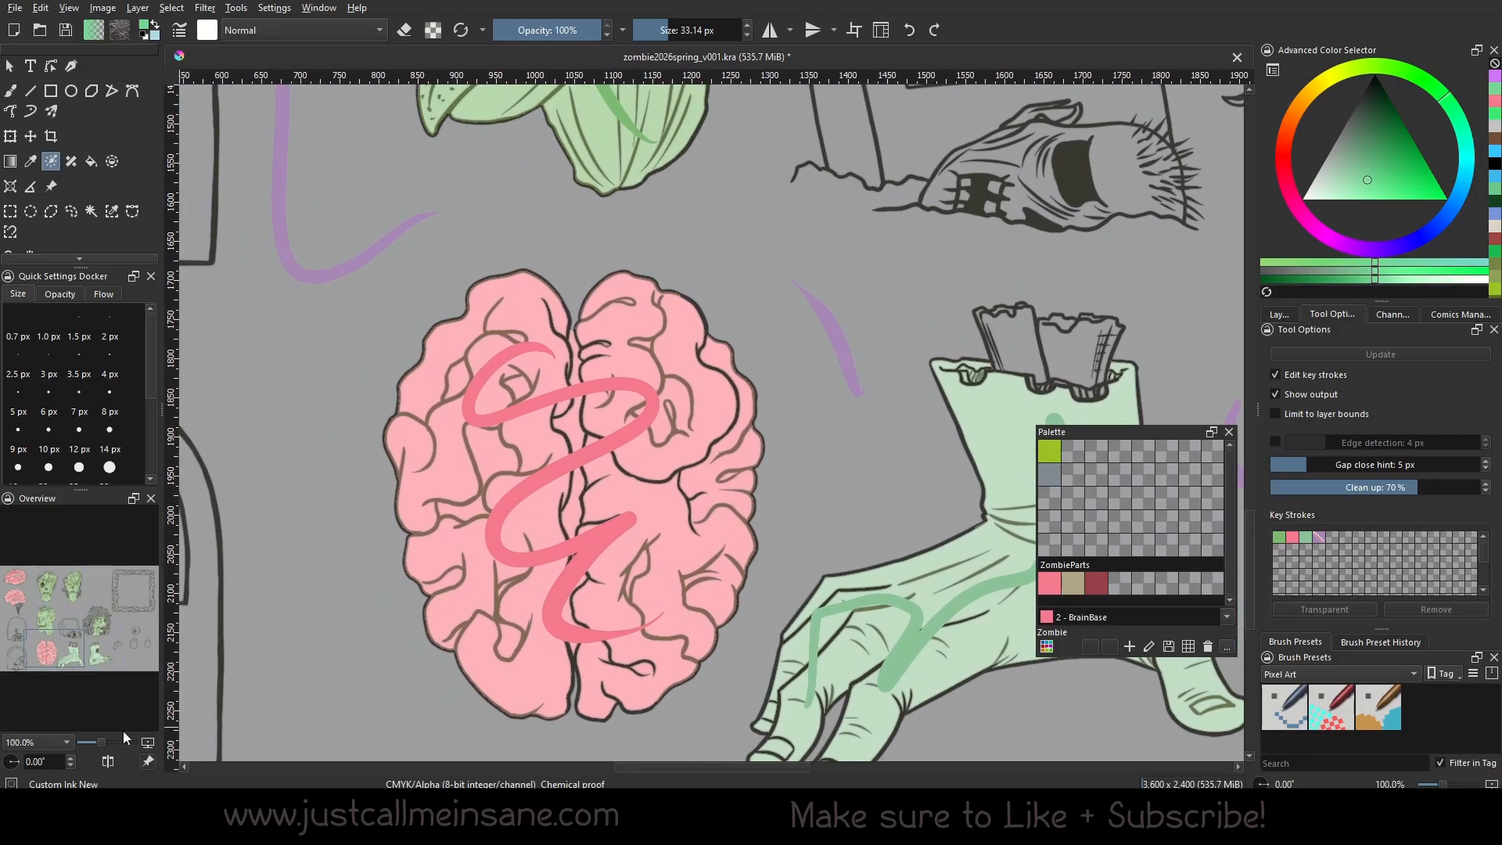
scroll(97, 725, down, 4)
scroll(96, 740, up, 4)
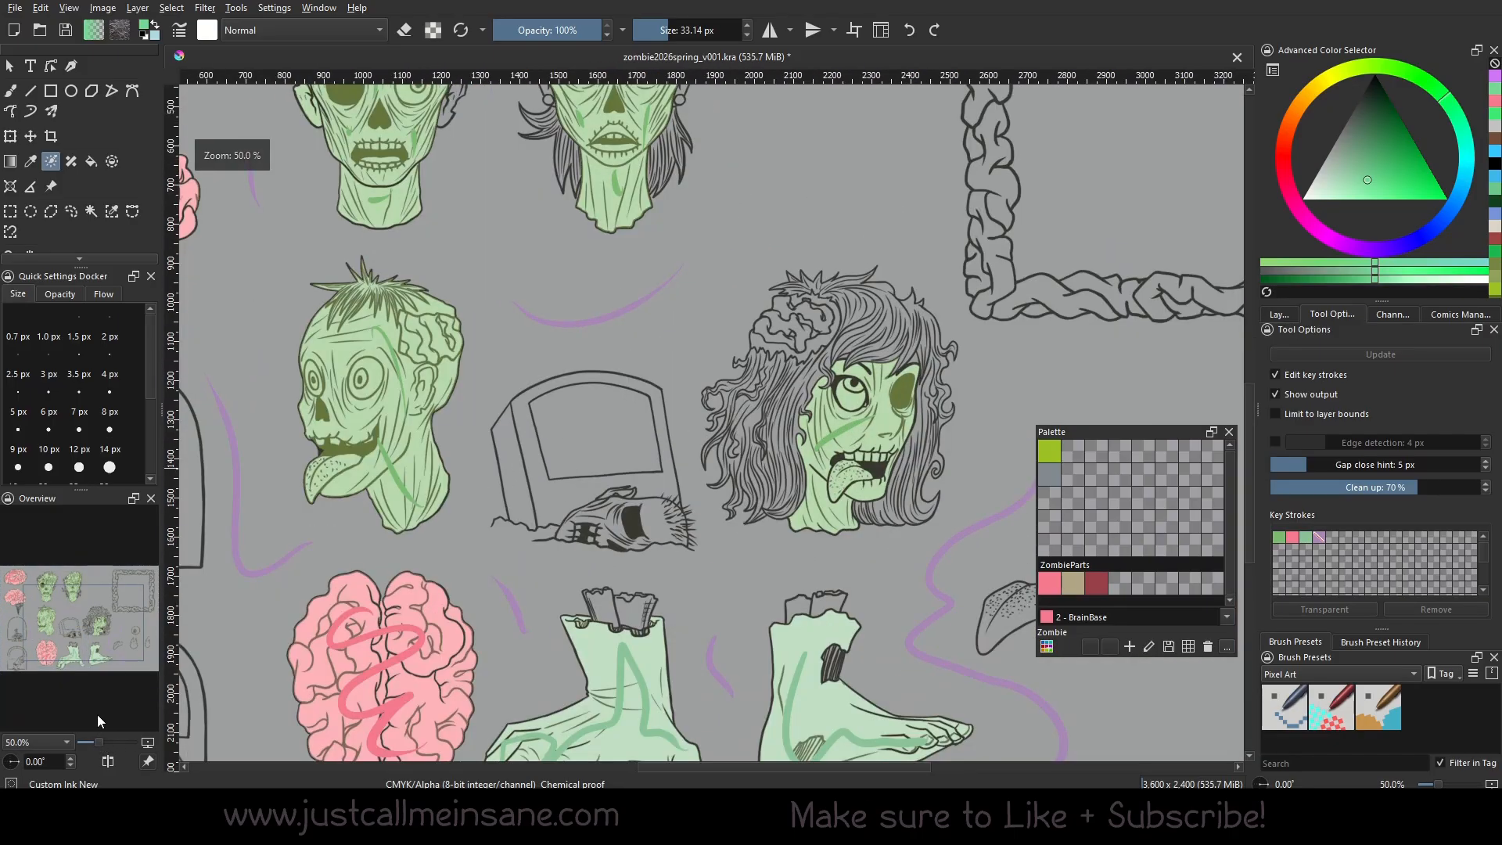
drag(777, 464, 812, 492)
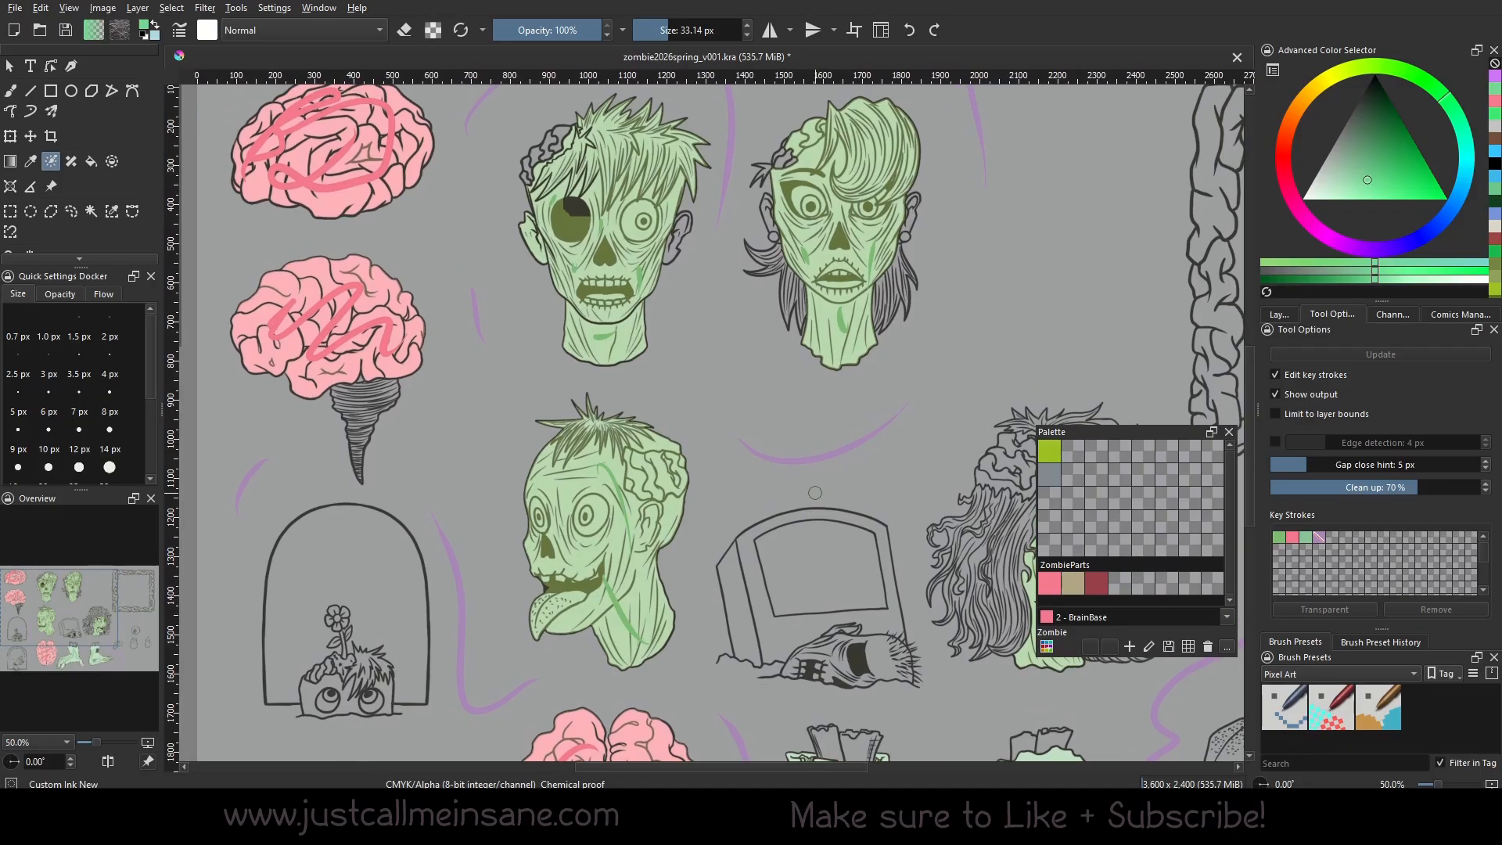
Set the gap close hint to 30 px and convert the Colorize Mask to a paint layer.
drag(1380, 461, 1346, 461)
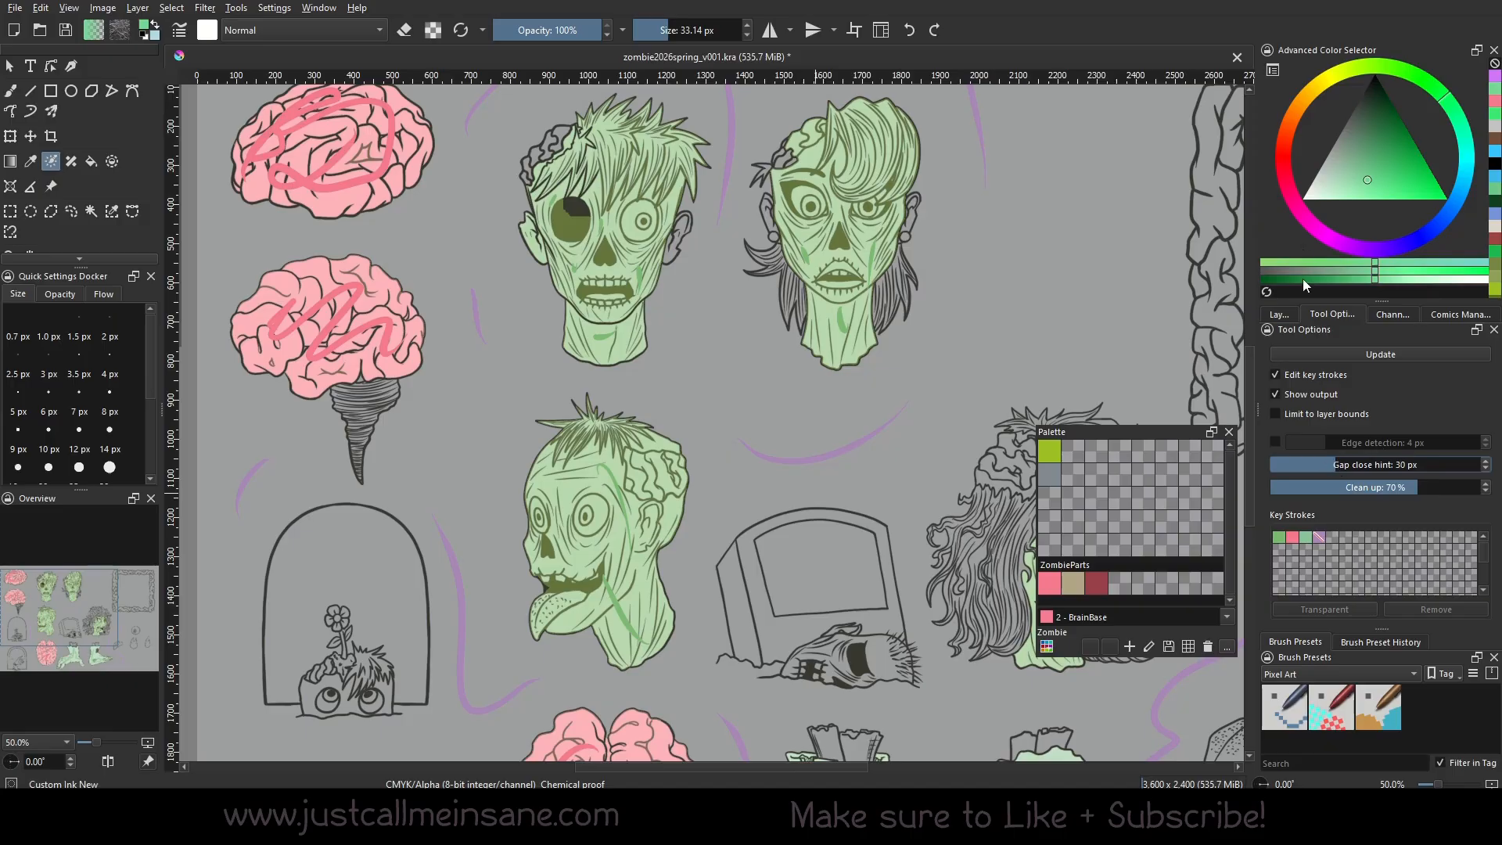
click(1279, 314)
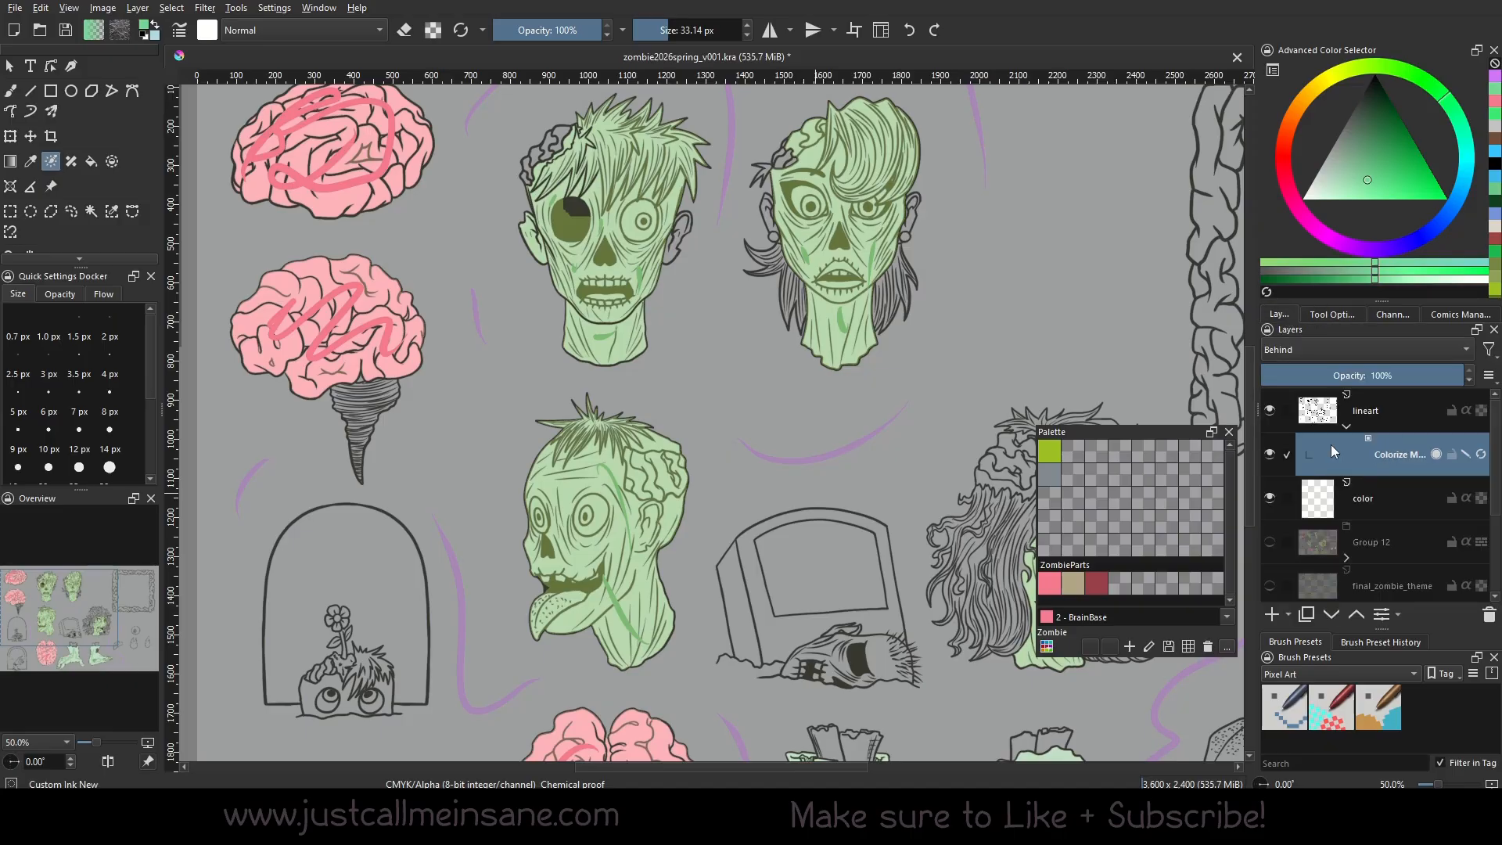
drag(807, 583, 786, 640)
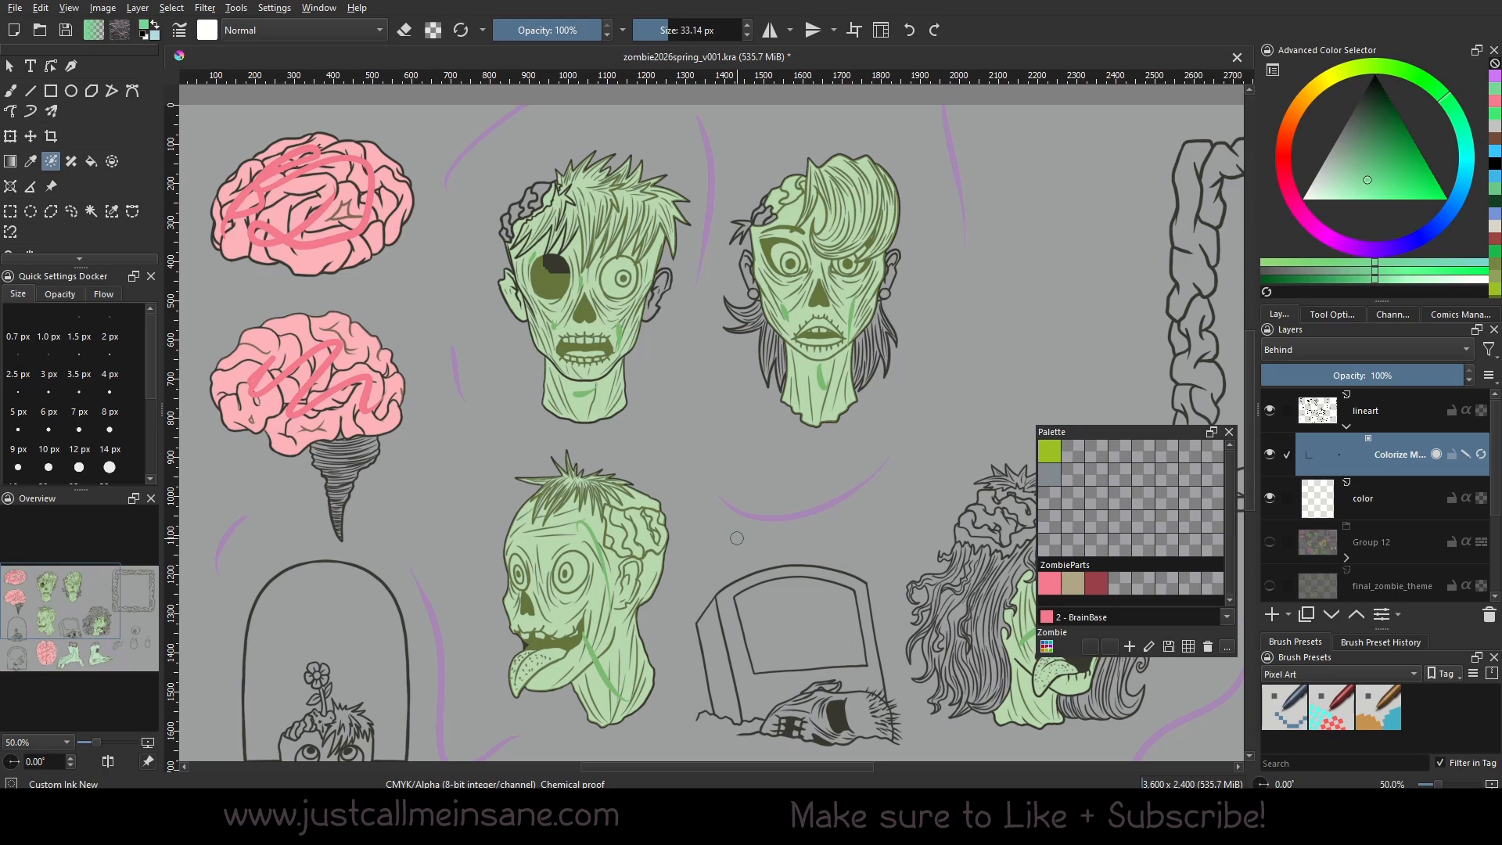
right_click(1398, 463)
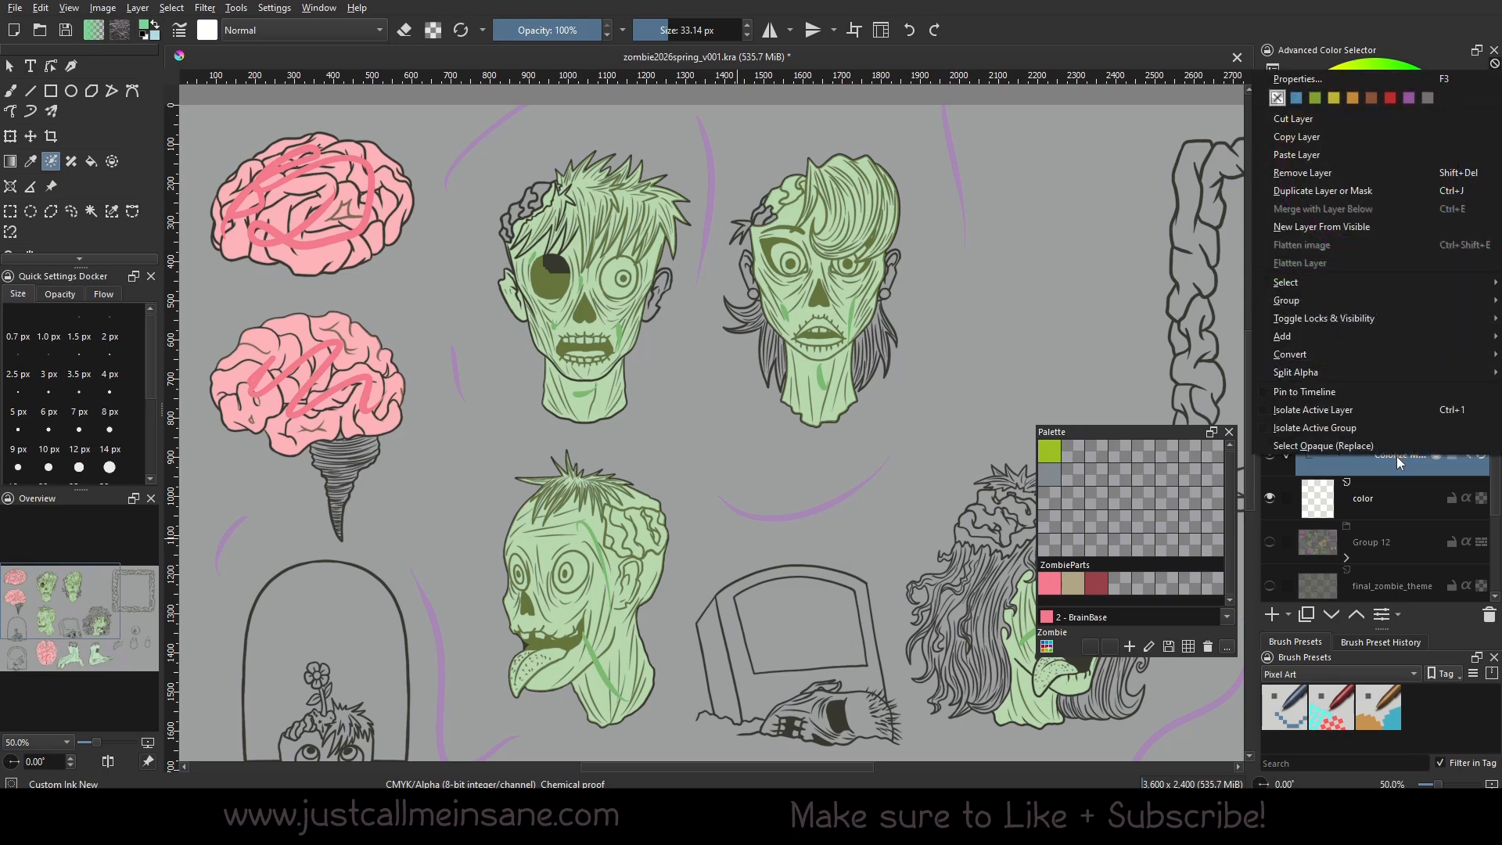
mouse_move(1323, 352)
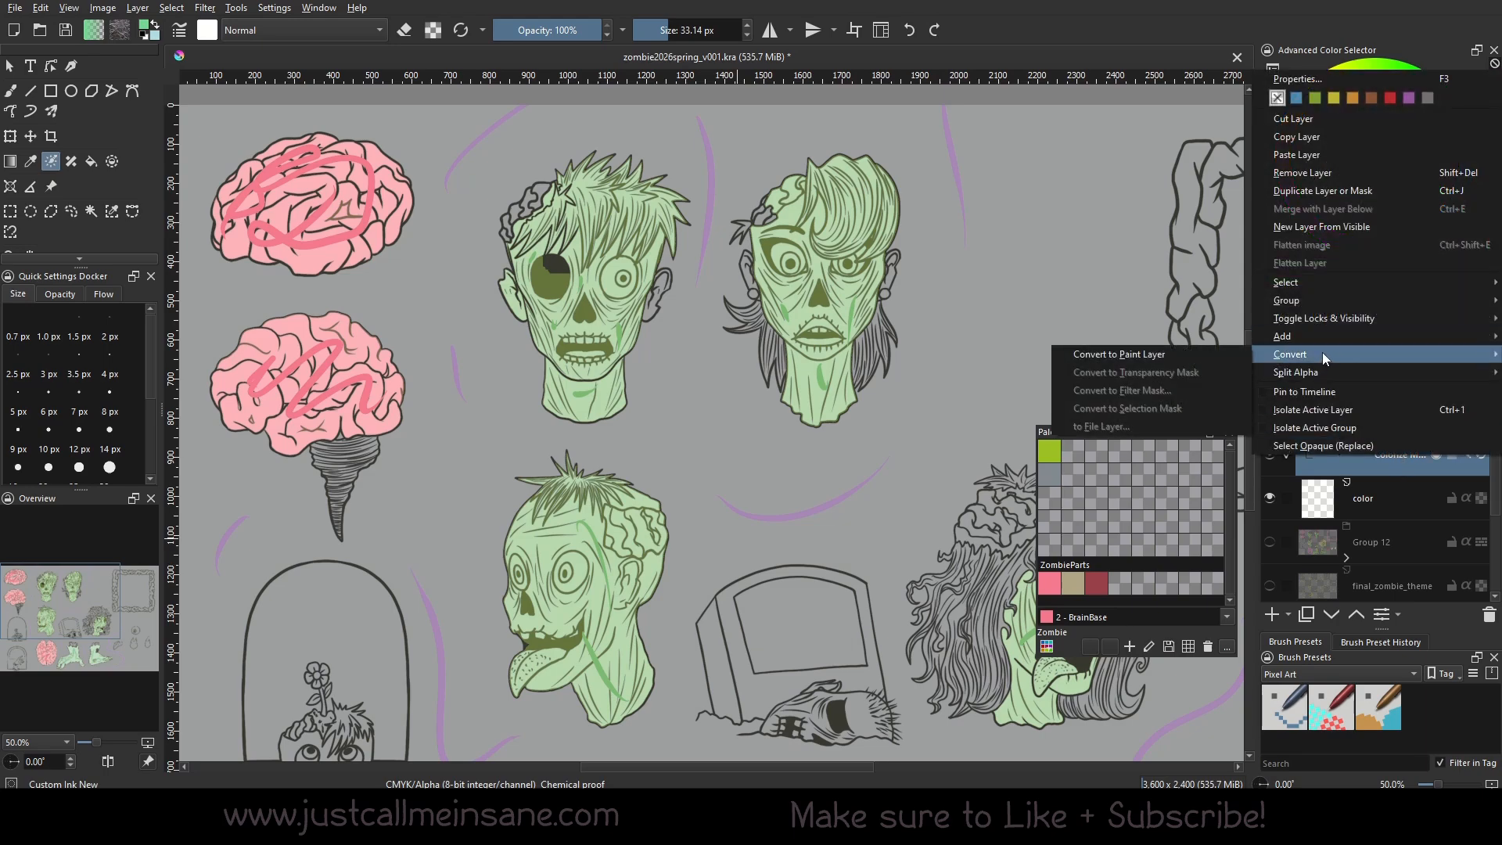
click(1176, 354)
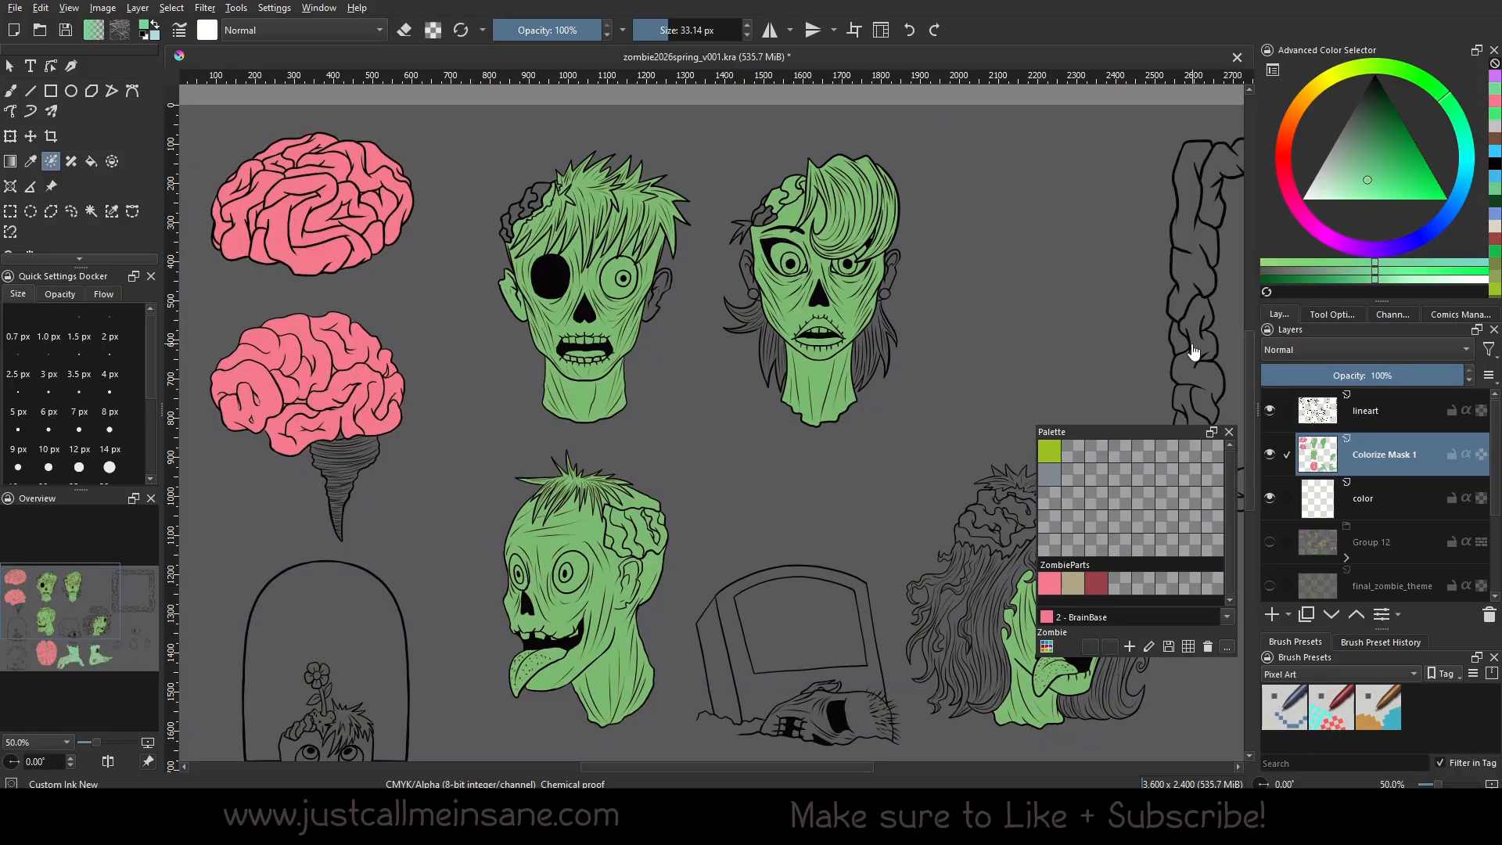
Fill the female zombie's face and neck and the spiky-haired zombie's neck with a darker green using the Fill tool.
right_click(704, 593)
click(813, 607)
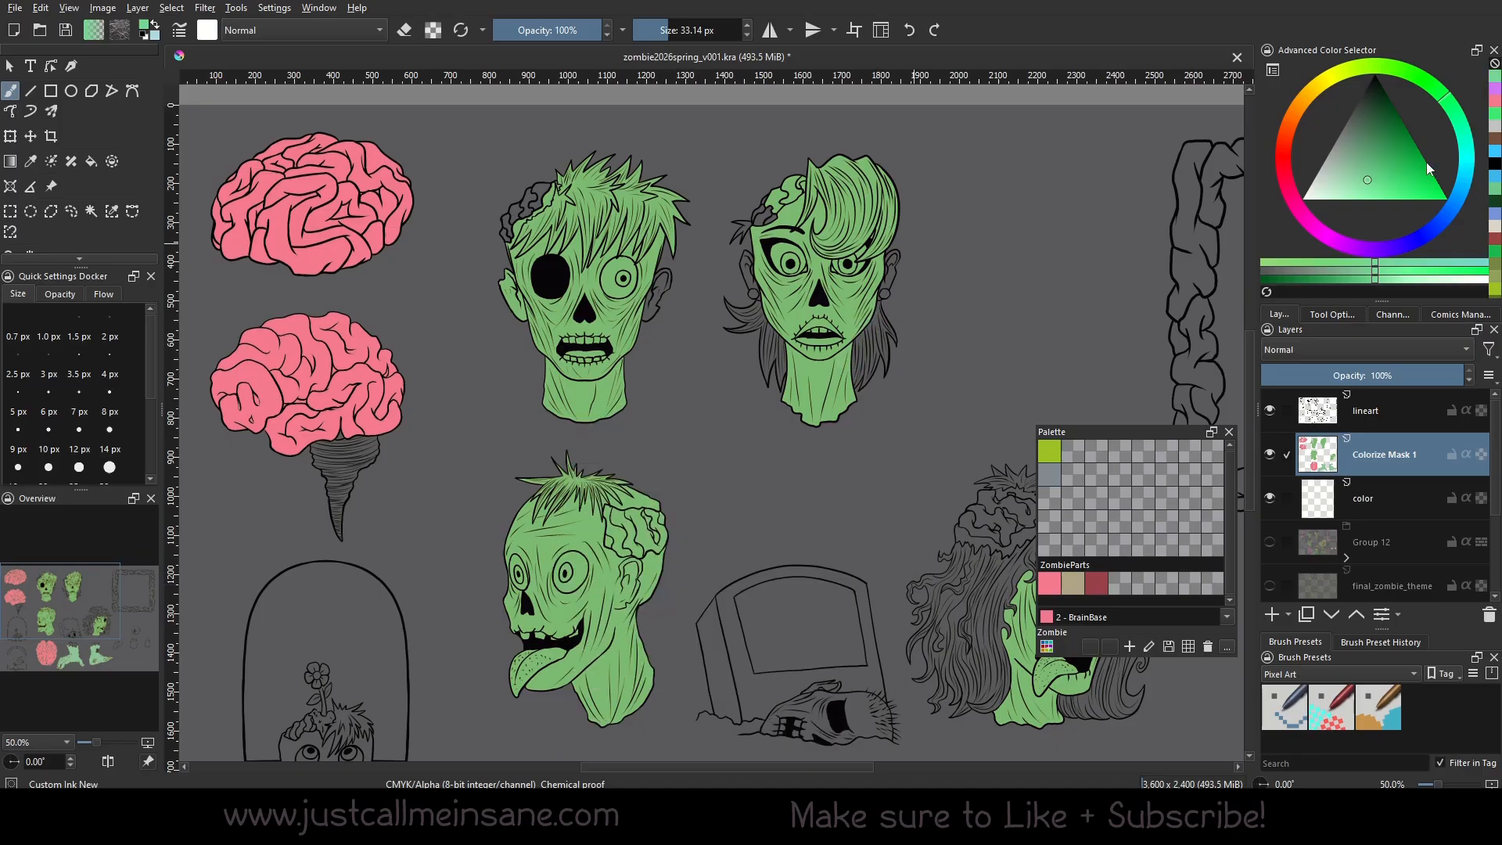
drag(1429, 169, 1408, 129)
click(90, 161)
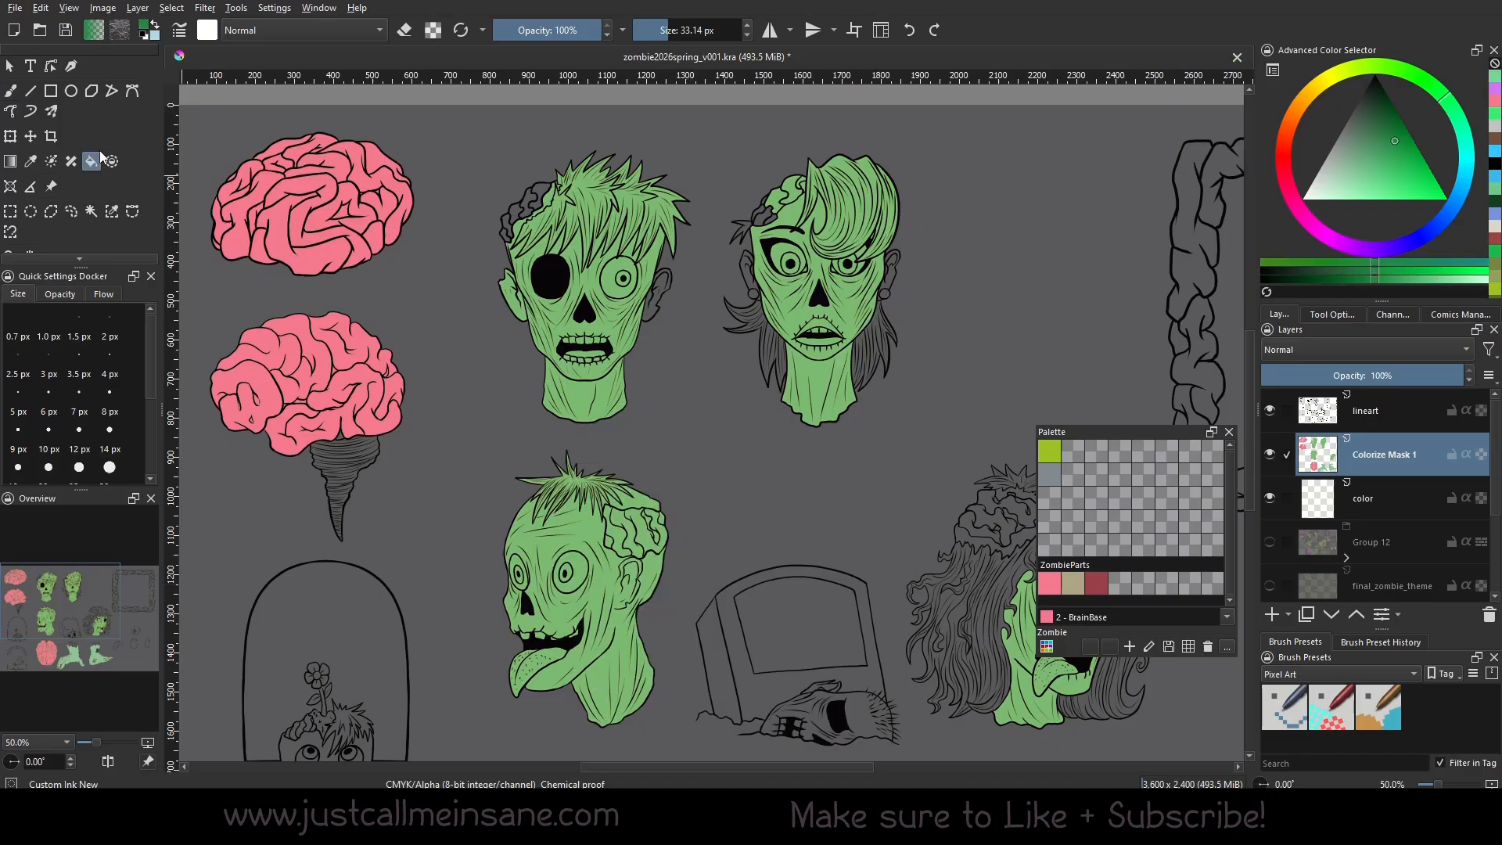
click(827, 392)
click(815, 317)
click(612, 401)
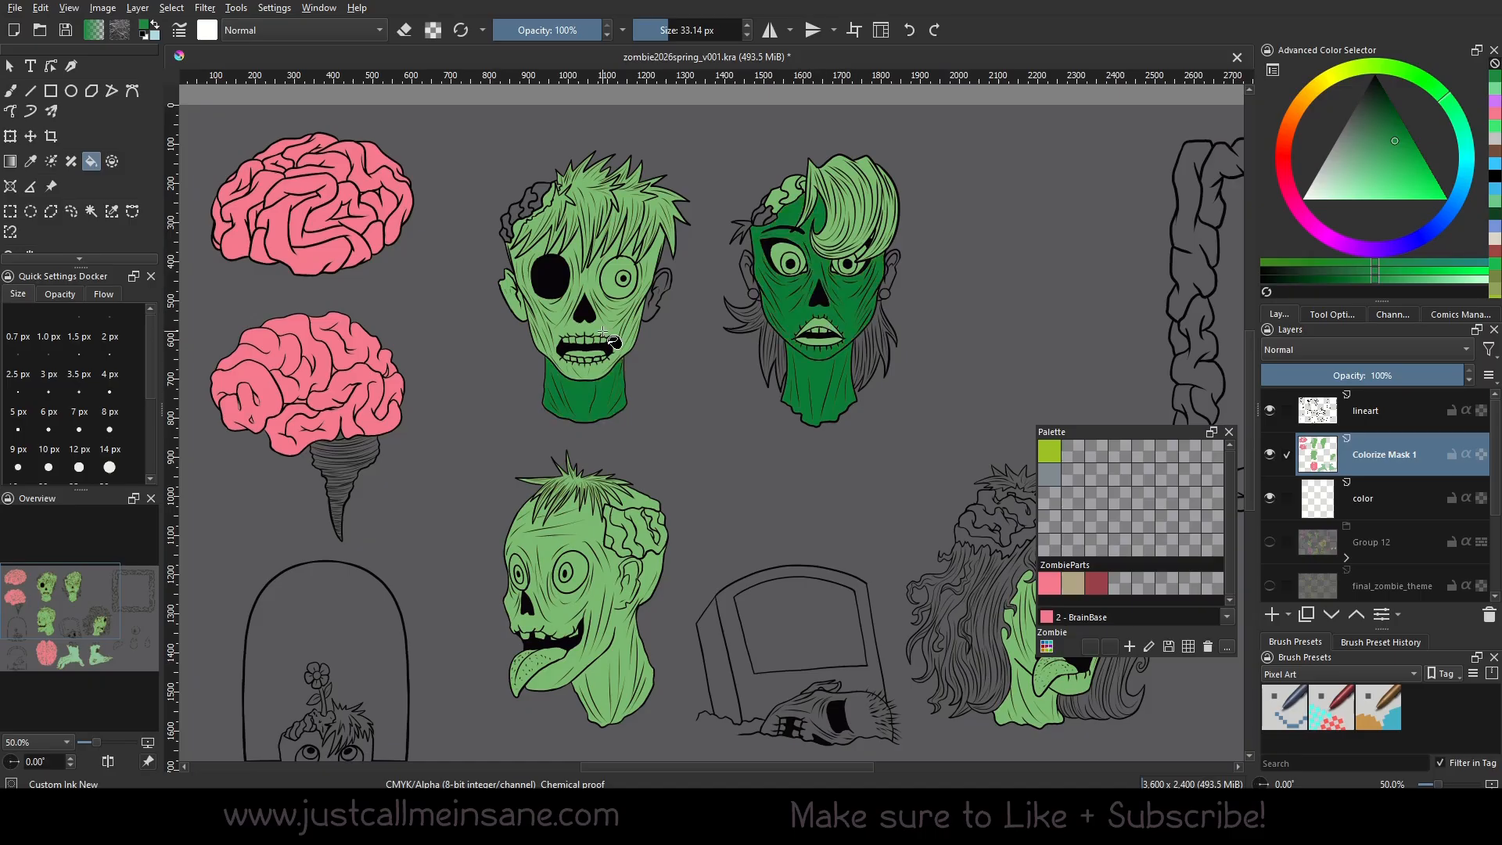
Undo the green fills and the Colorize Mask work, back to an empty color layer.
key(ctrl+z)
key(ctrl+z)
key(ctrl+z)
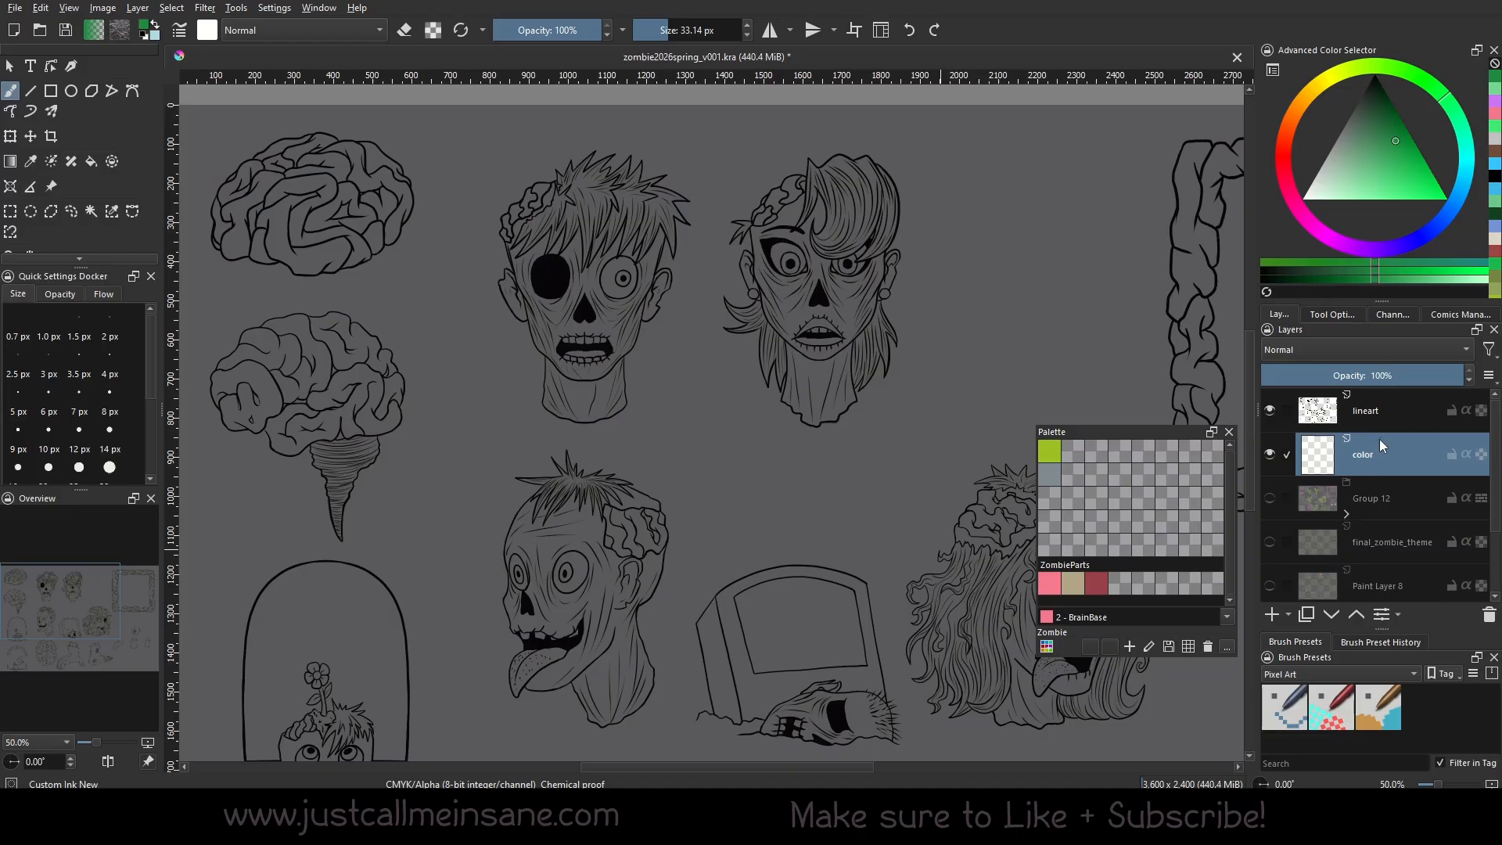
Select the background of the lineart layer with the Contiguous Selection tool and invert the selection with the color layer active.
click(1451, 399)
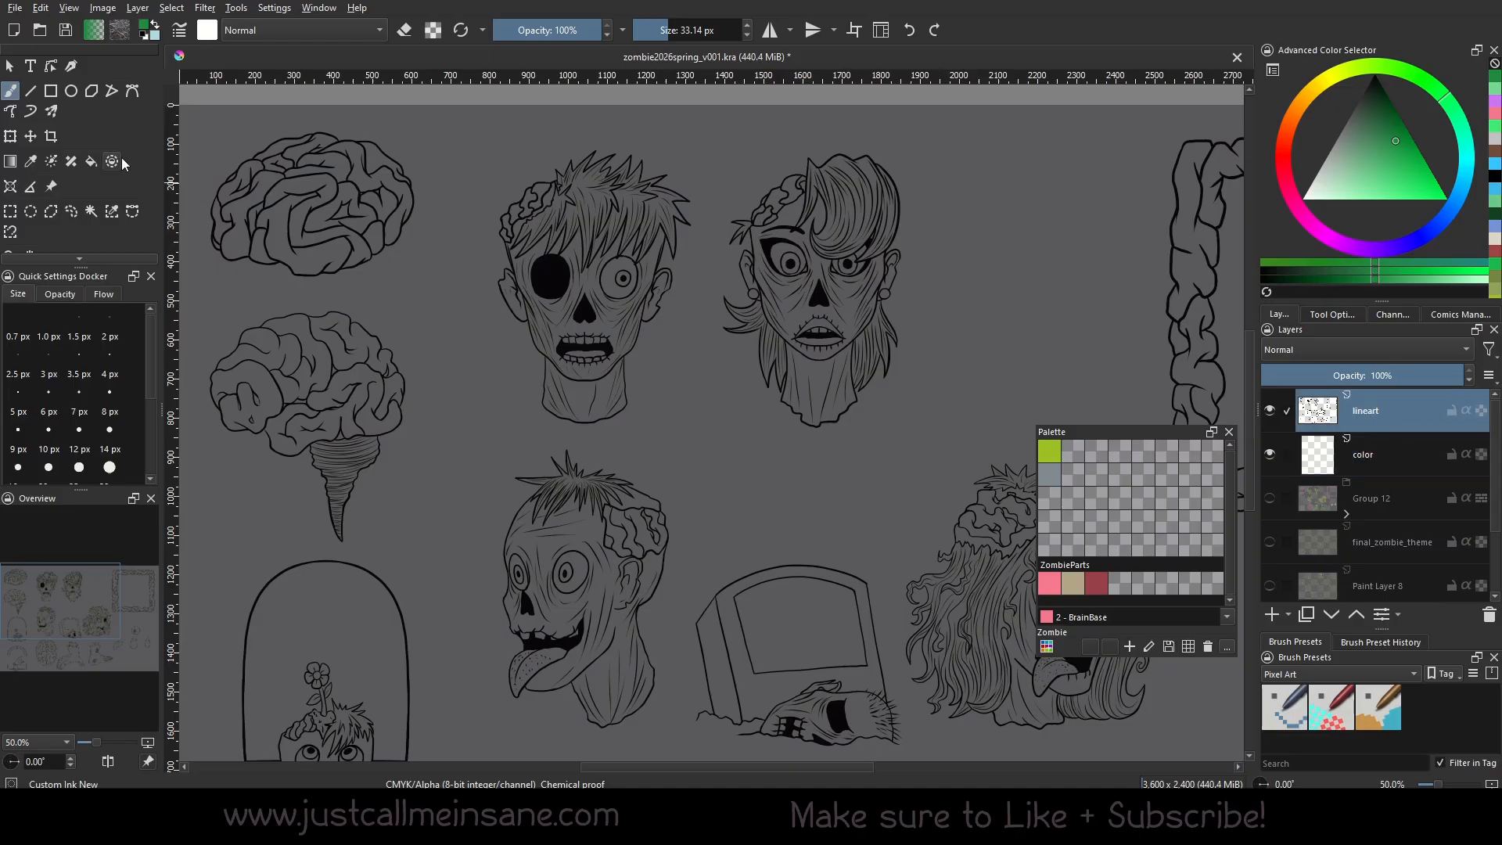
click(99, 212)
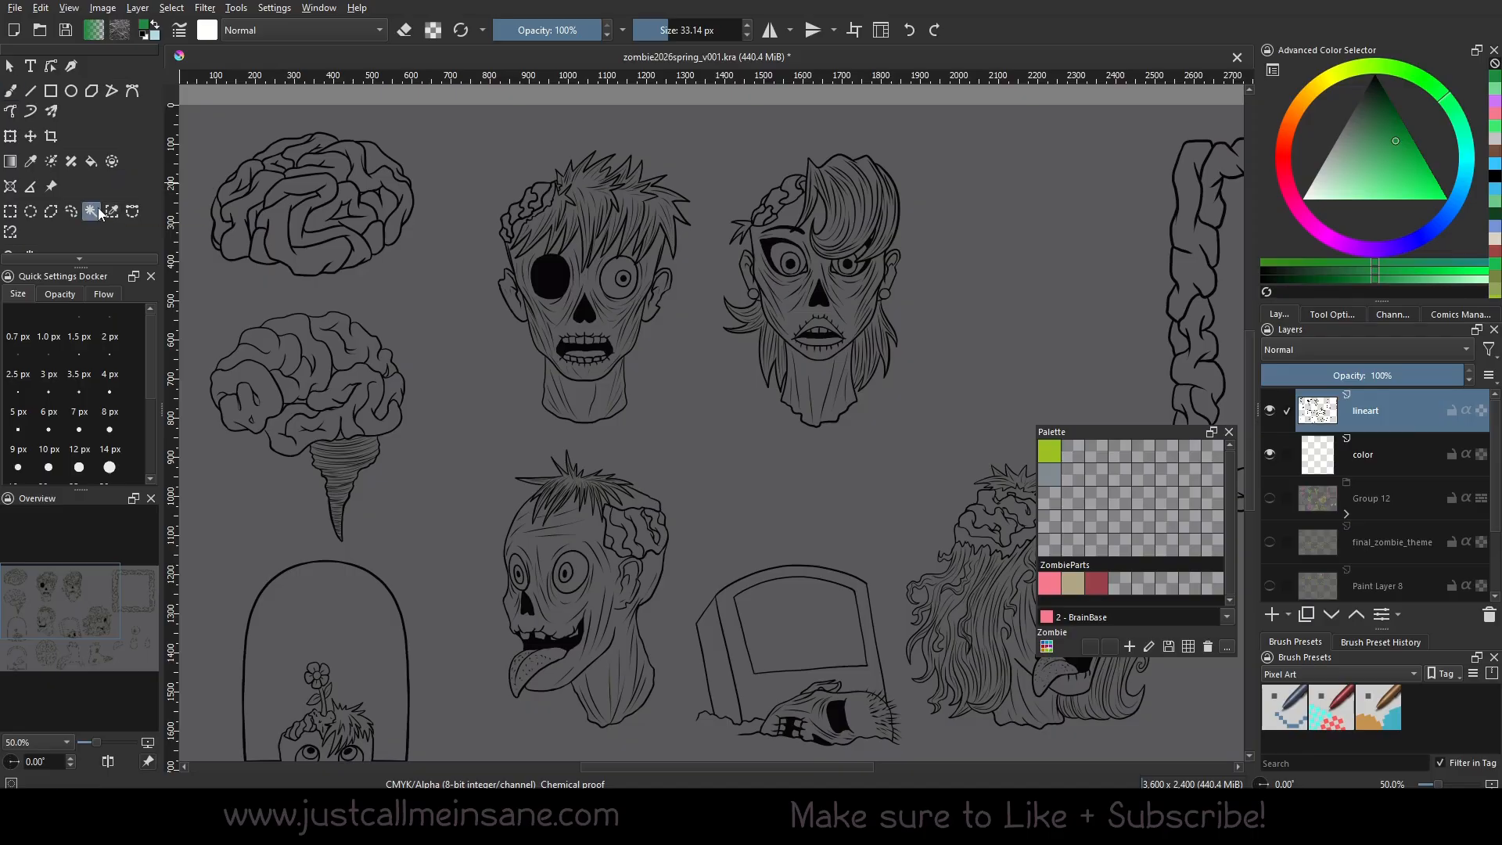
mouse_move(783, 474)
mouse_down()
mouse_move(756, 448)
mouse_move(764, 467)
mouse_up()
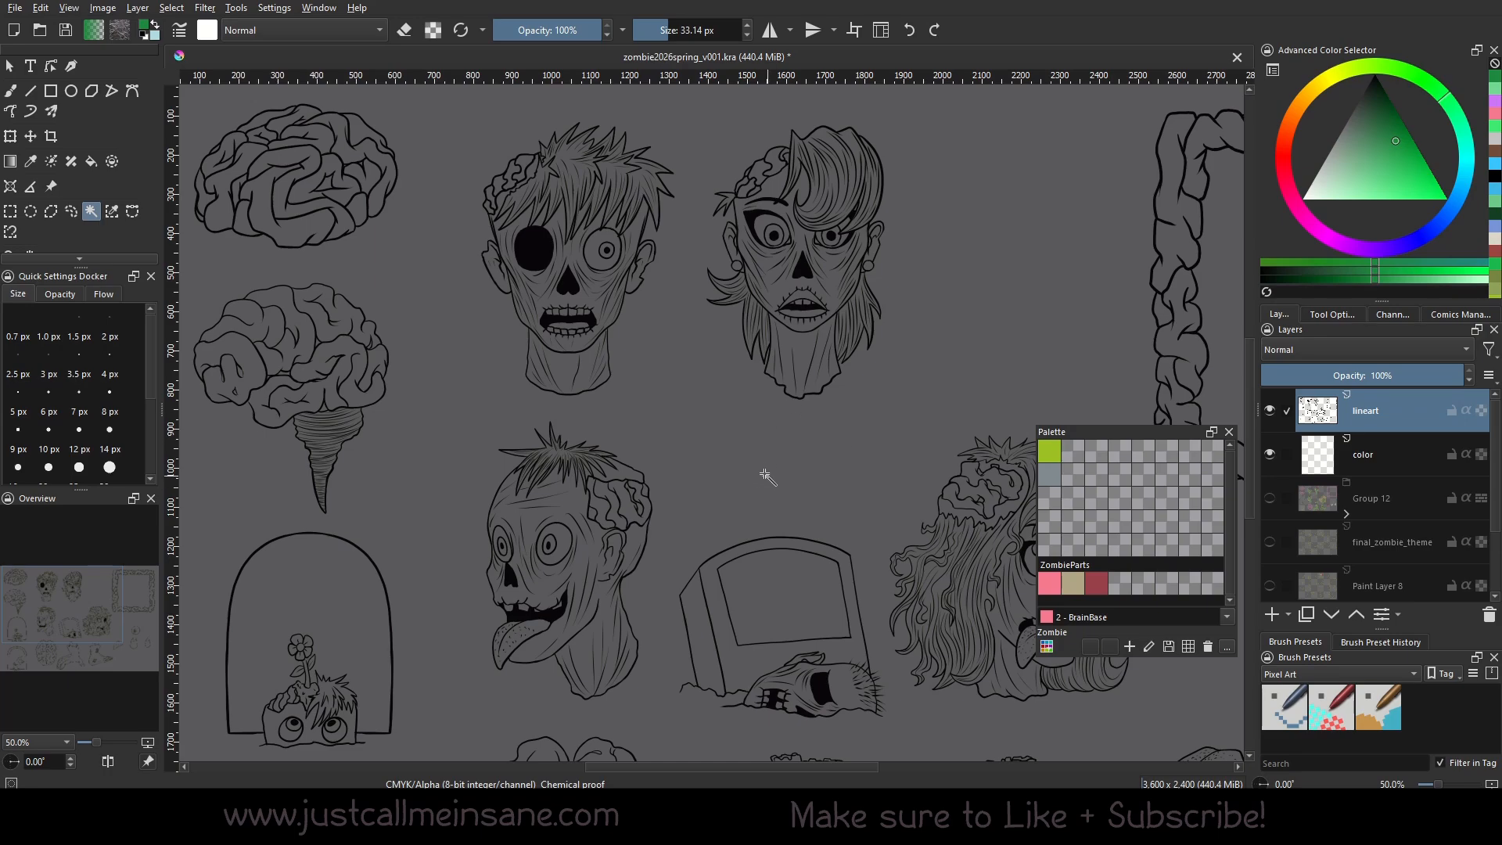
click(765, 475)
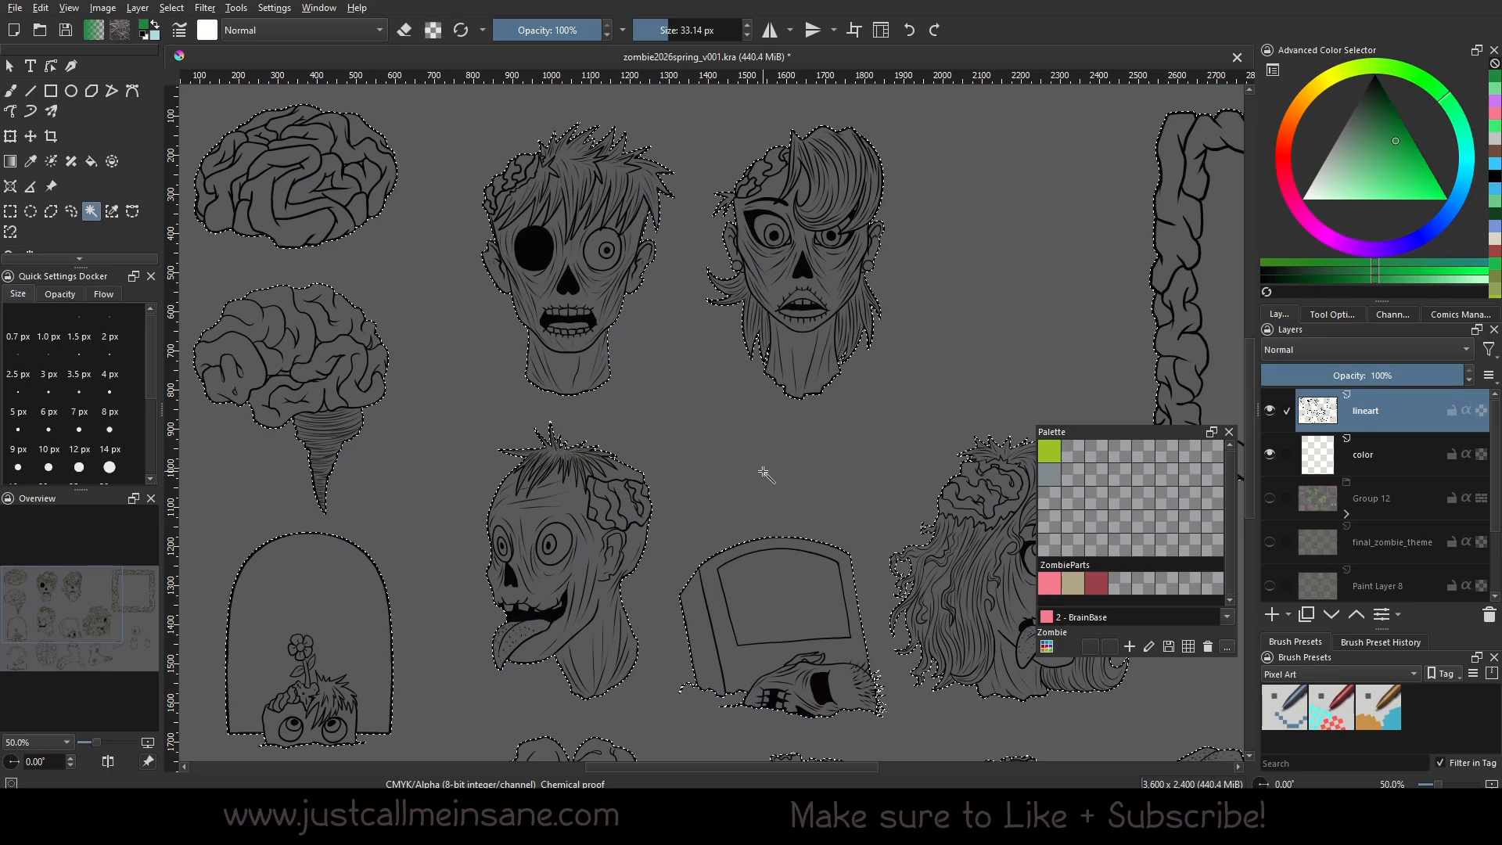
mouse_move(835, 533)
mouse_down()
mouse_move(917, 562)
mouse_move(911, 586)
mouse_up()
key(Page_Down)
key(b)
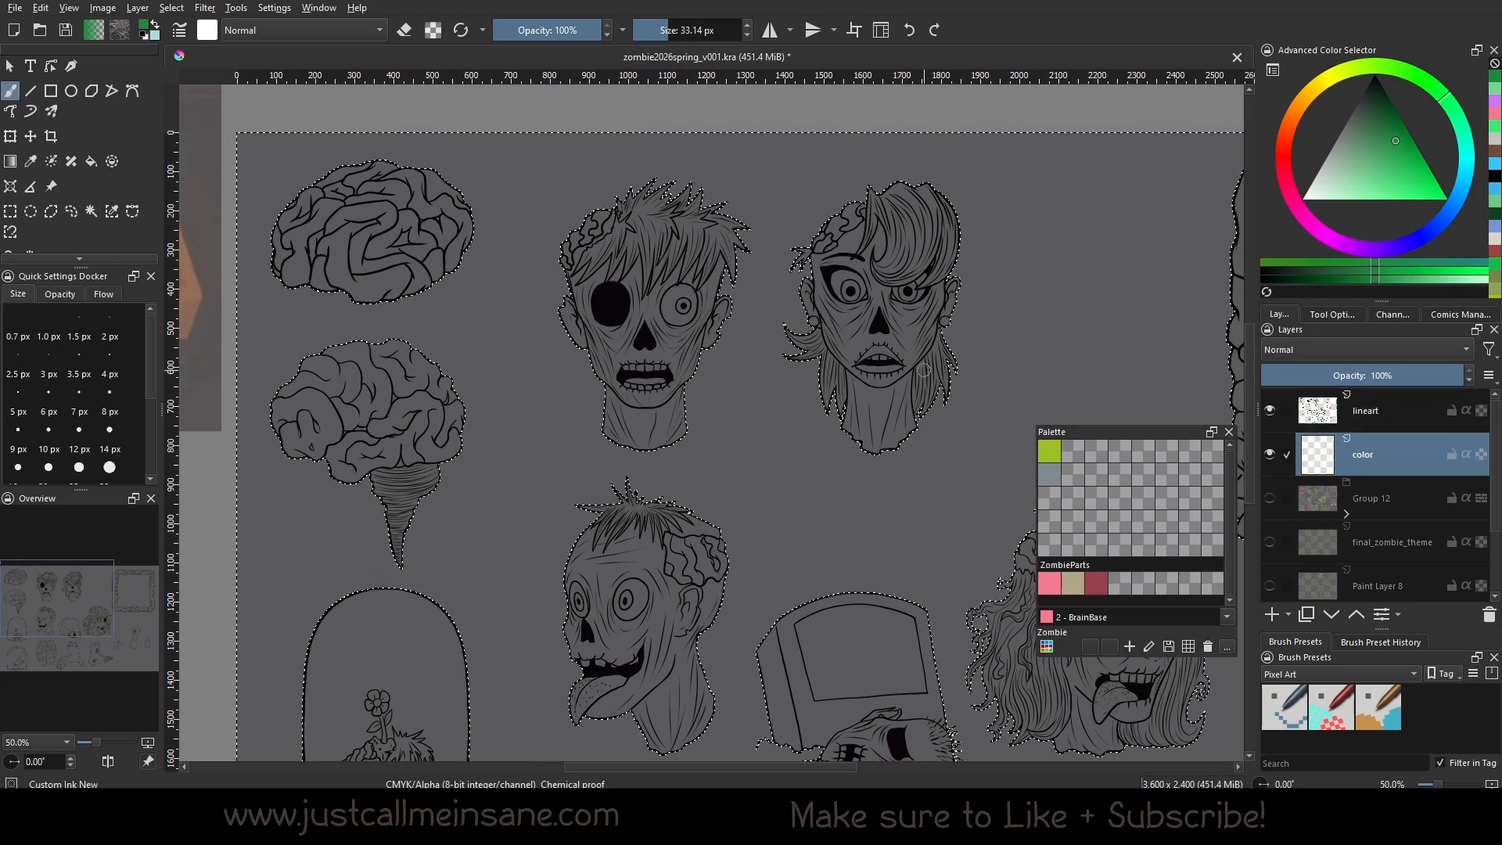
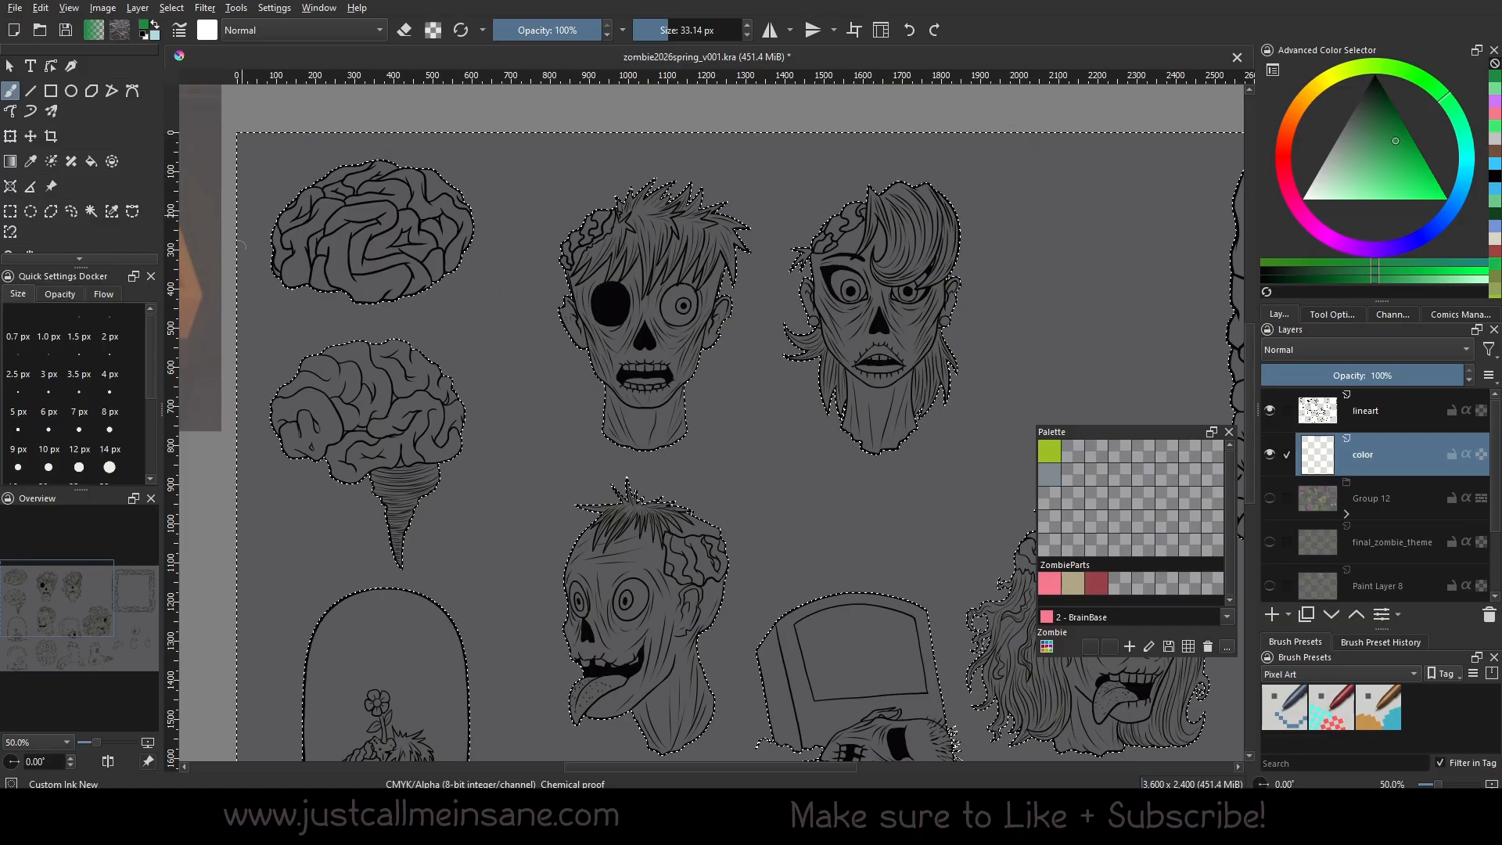
click(171, 8)
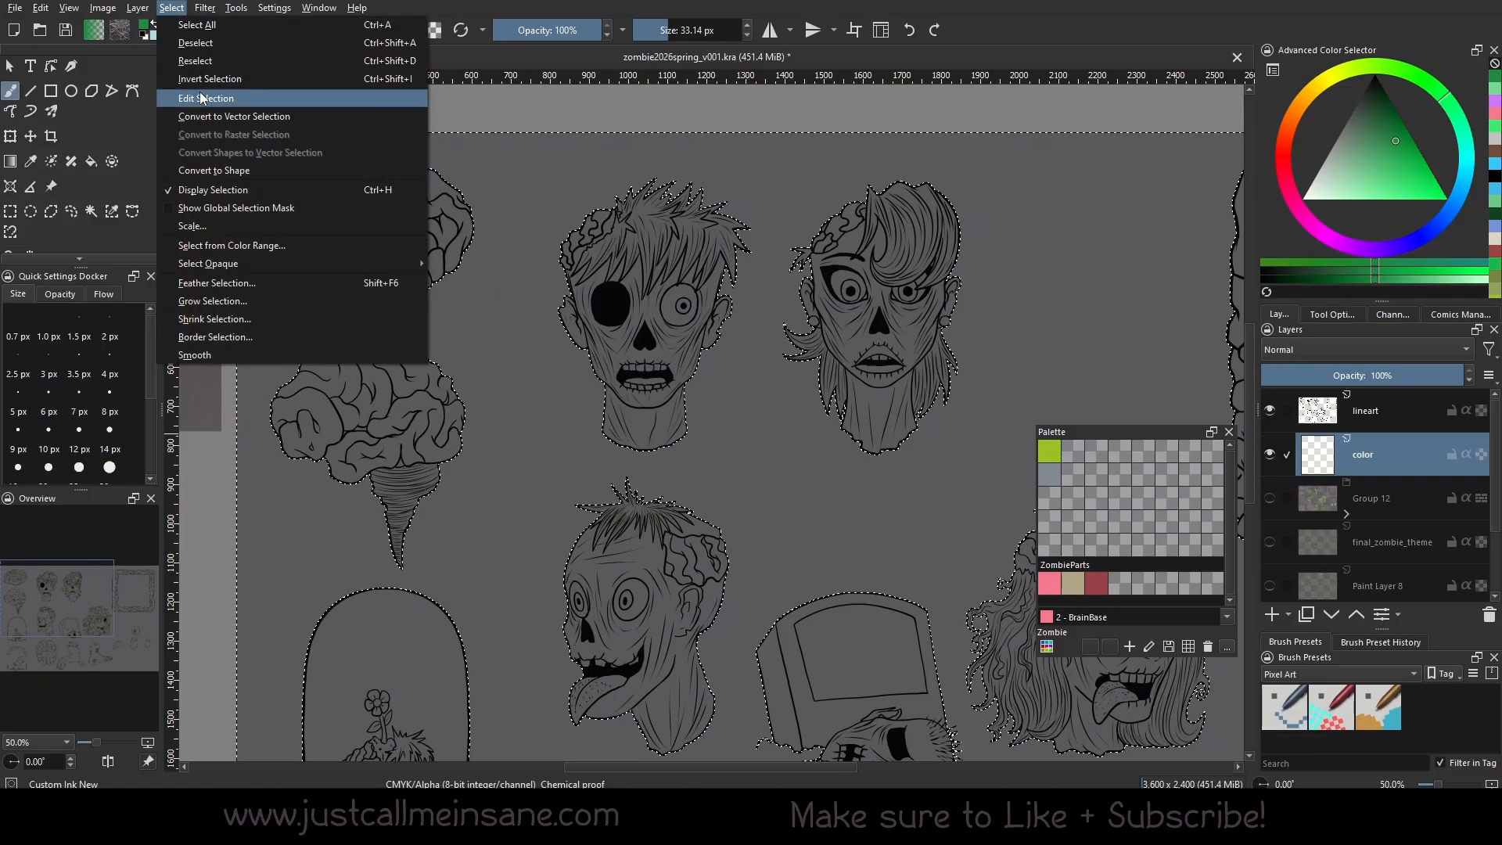
click(204, 83)
Add a local selection to the color layer and examine which areas of the artwork its mask covers.
drag(775, 508, 700, 207)
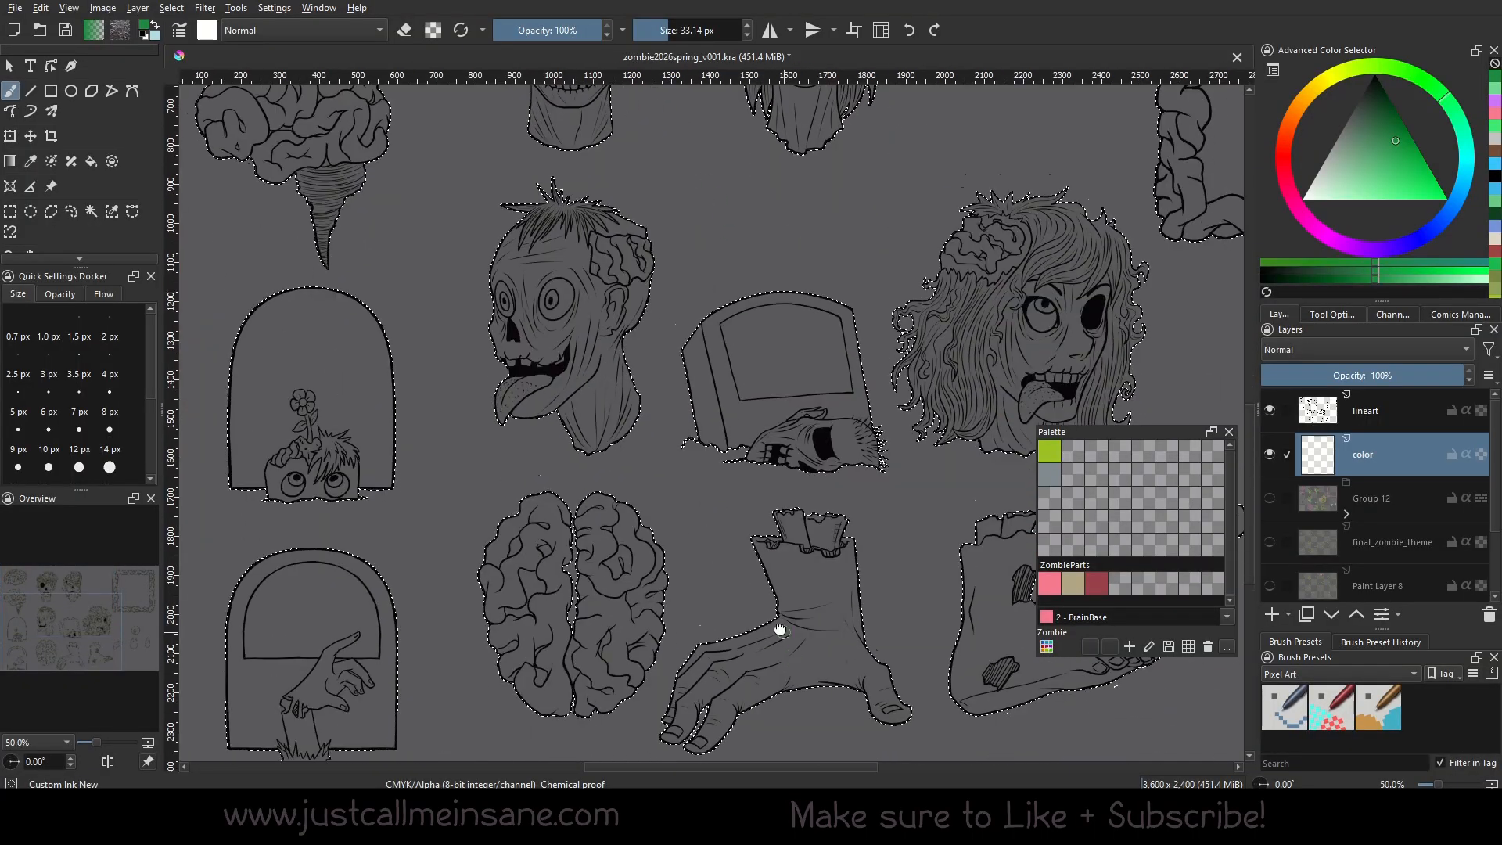
drag(780, 630, 313, 540)
drag(548, 352, 946, 298)
drag(681, 368, 812, 557)
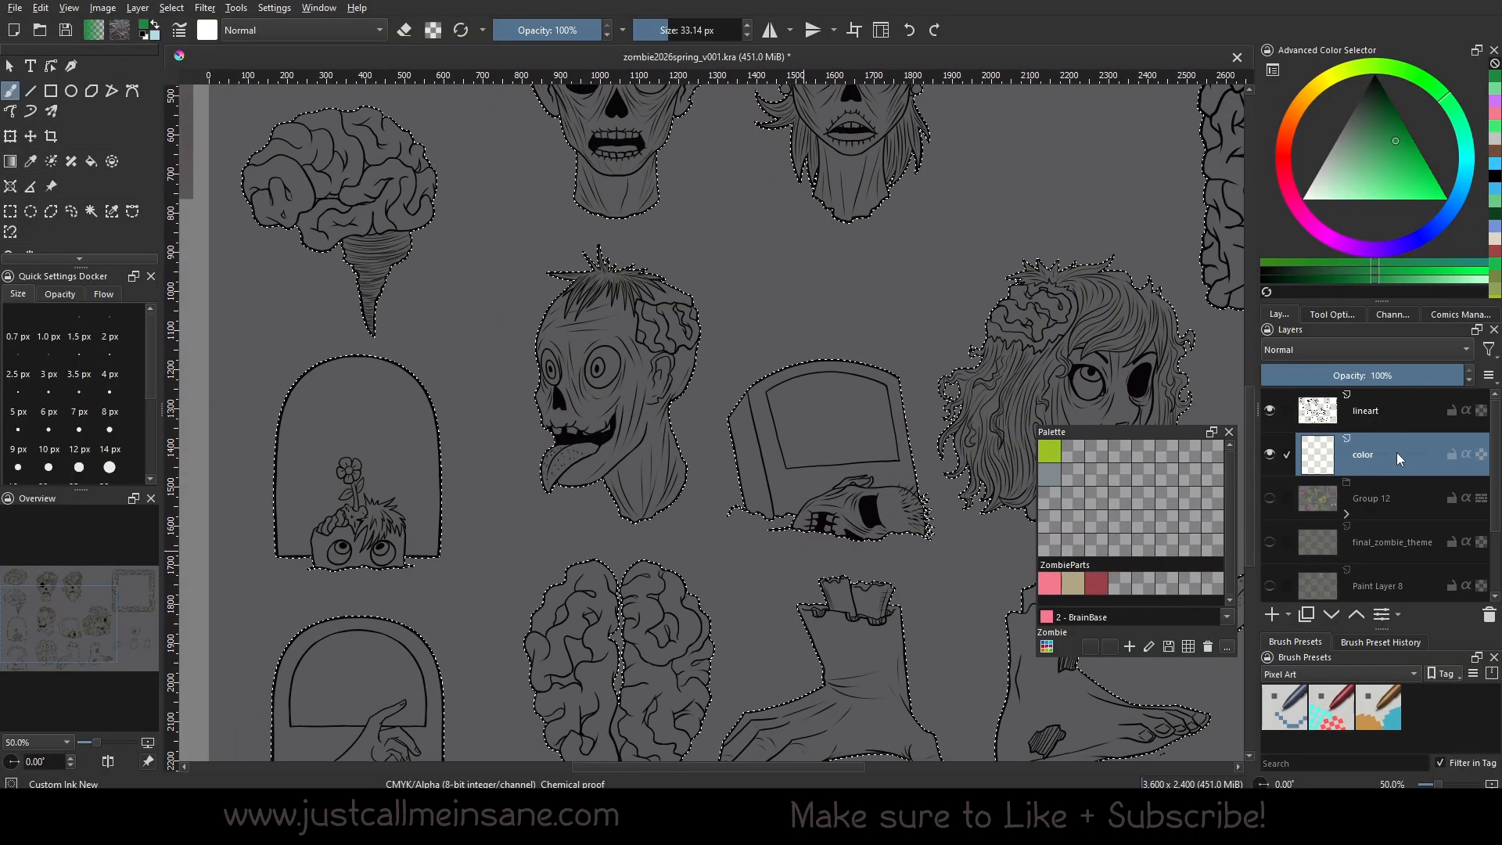
right_click(1397, 452)
mouse_move(1353, 355)
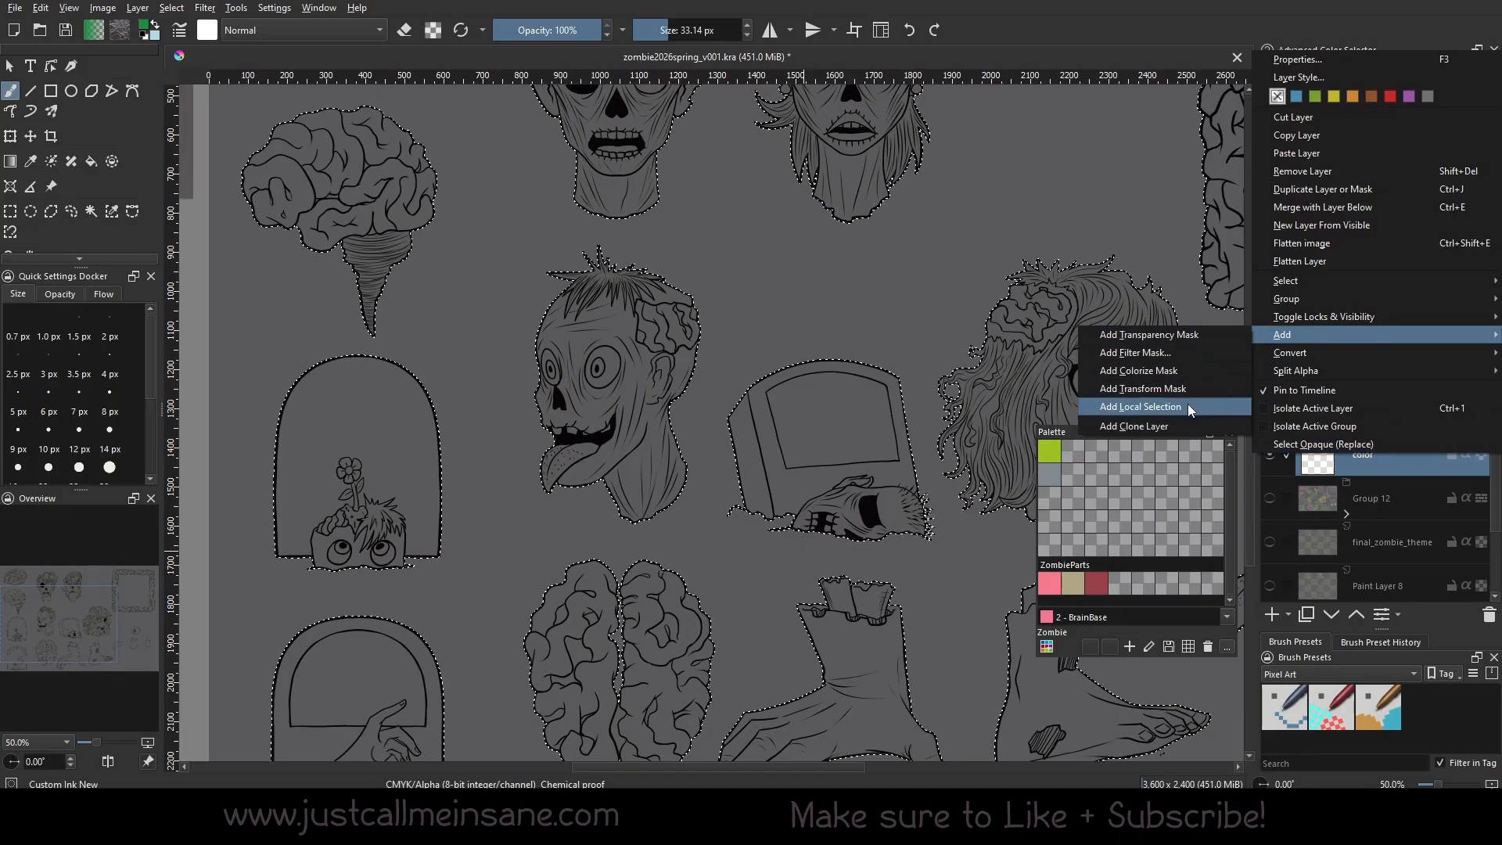
click(1188, 405)
click(1416, 497)
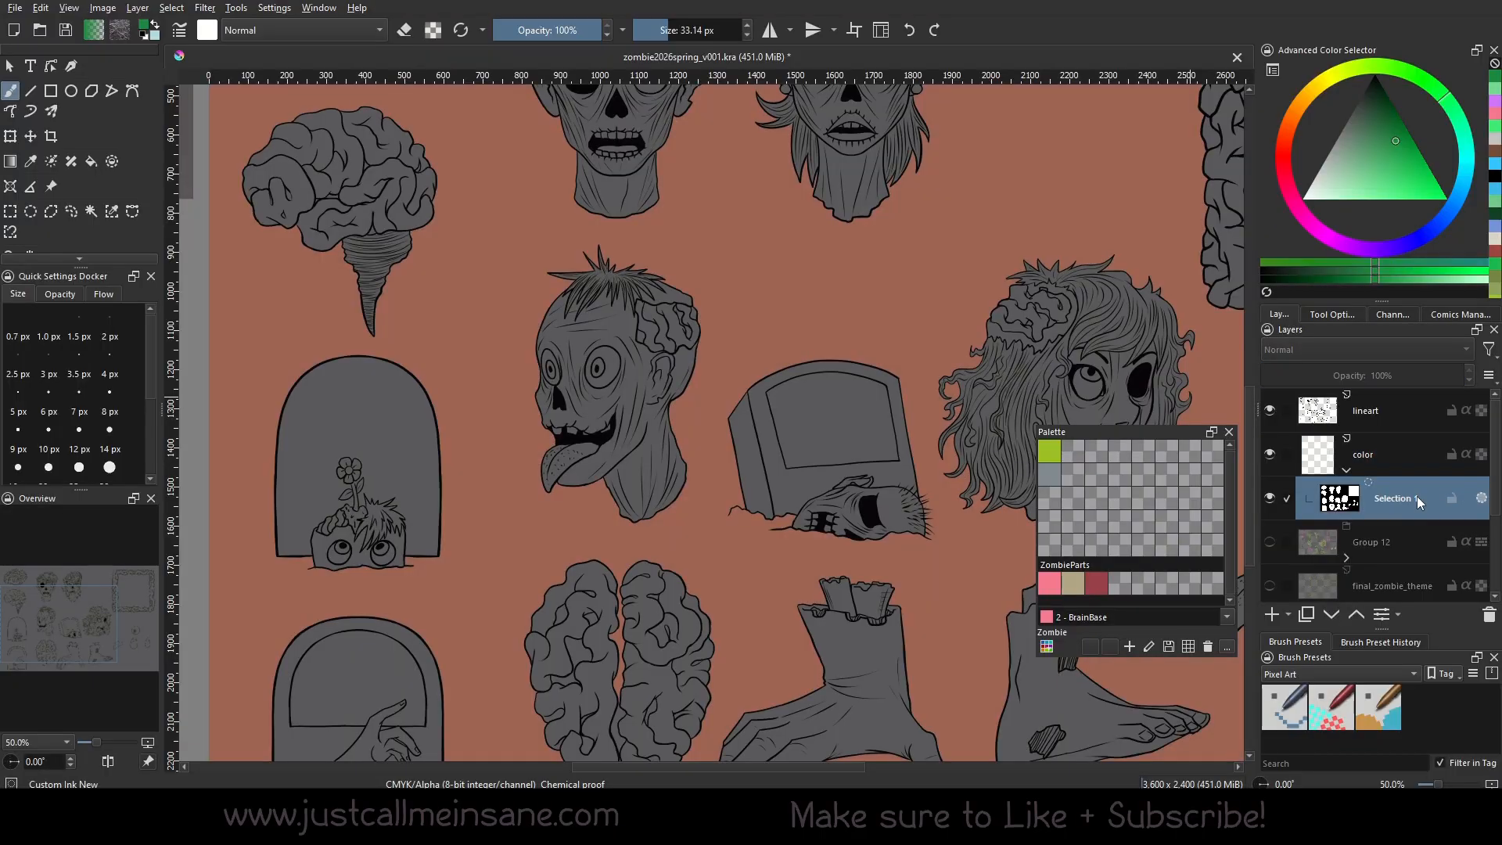
mouse_move(744, 504)
mouse_down()
mouse_move(580, 618)
mouse_move(737, 634)
mouse_move(831, 598)
mouse_move(733, 383)
mouse_move(710, 260)
mouse_up()
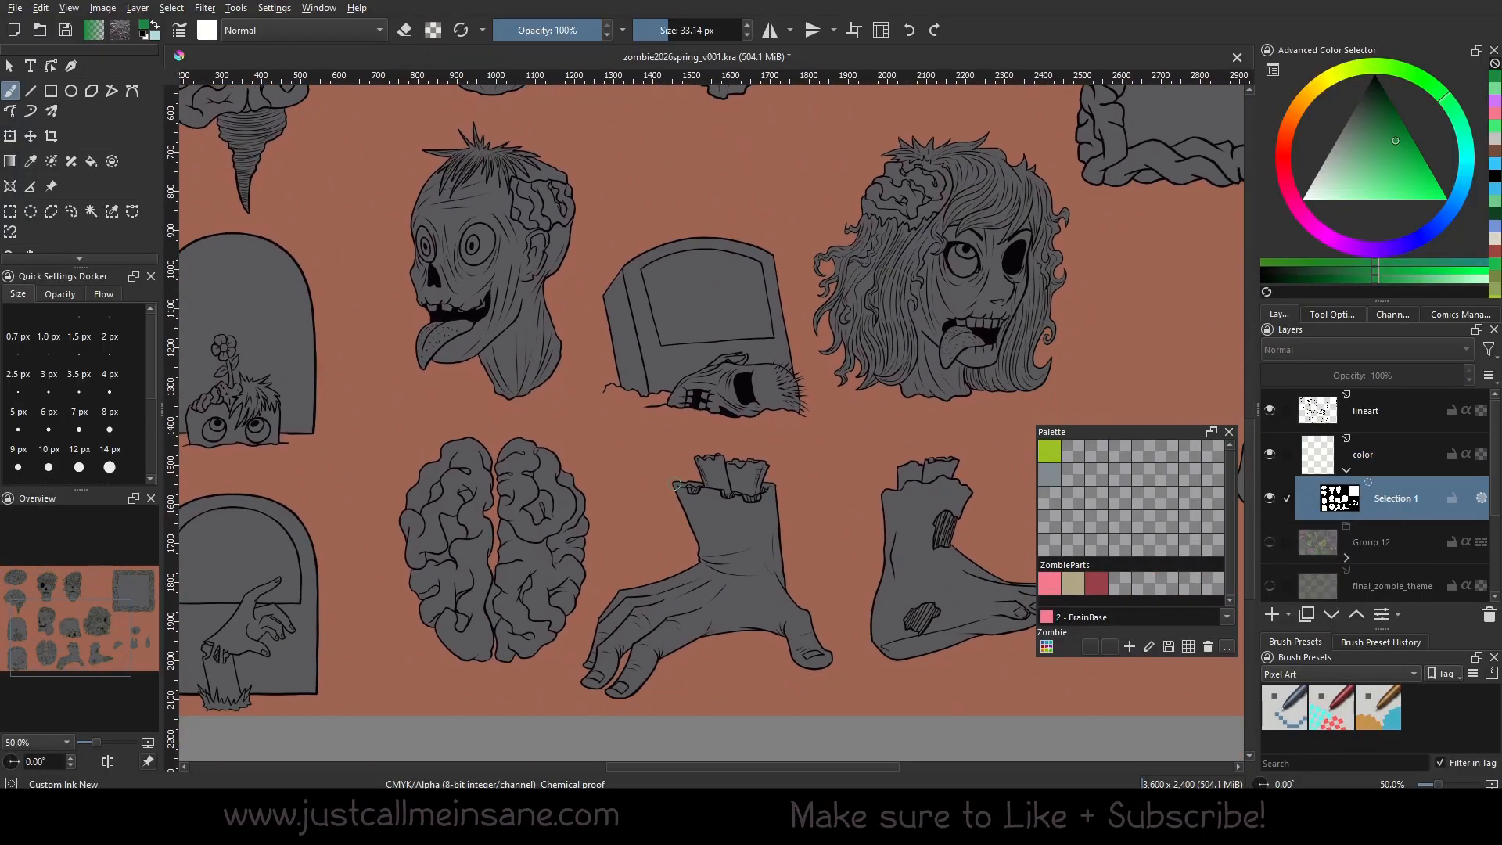
drag(878, 501, 667, 580)
drag(557, 563, 910, 641)
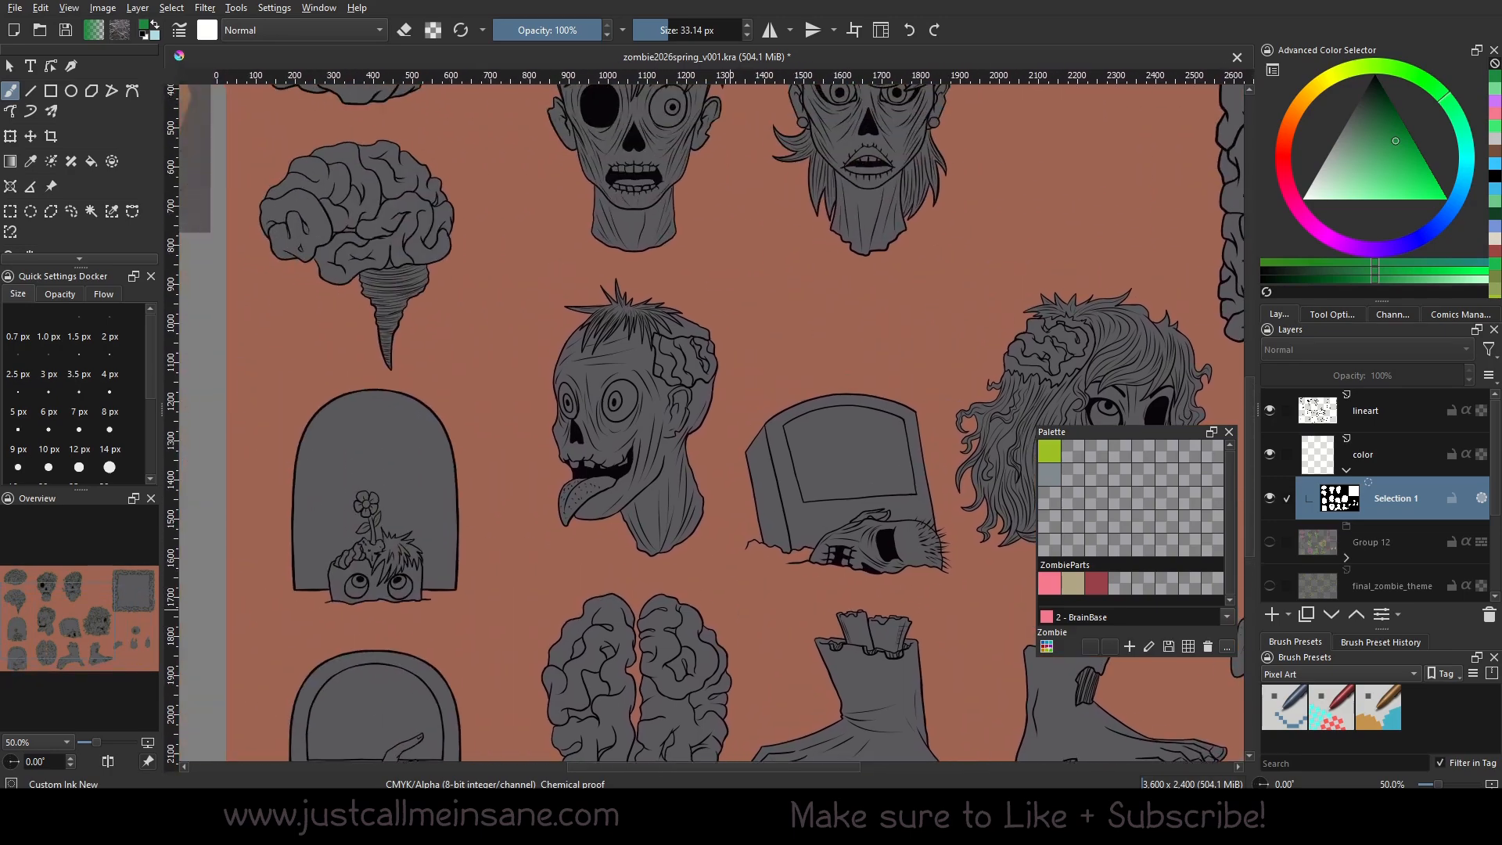
drag(854, 417, 796, 558)
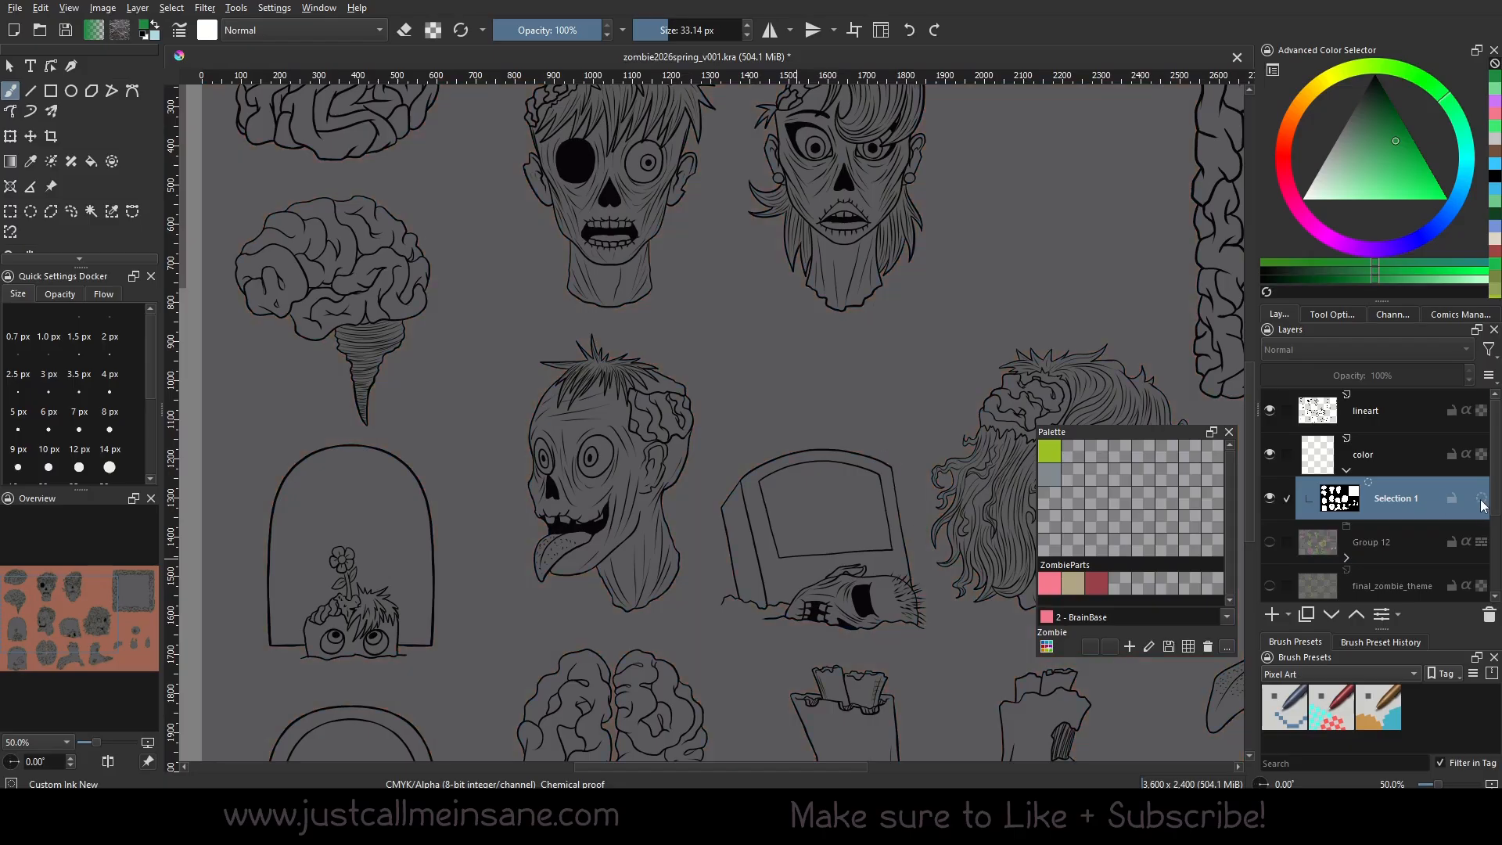
Paint the zombie heads and the severed hand and foot green on the color layer with a 94.87 px brush.
click(1420, 461)
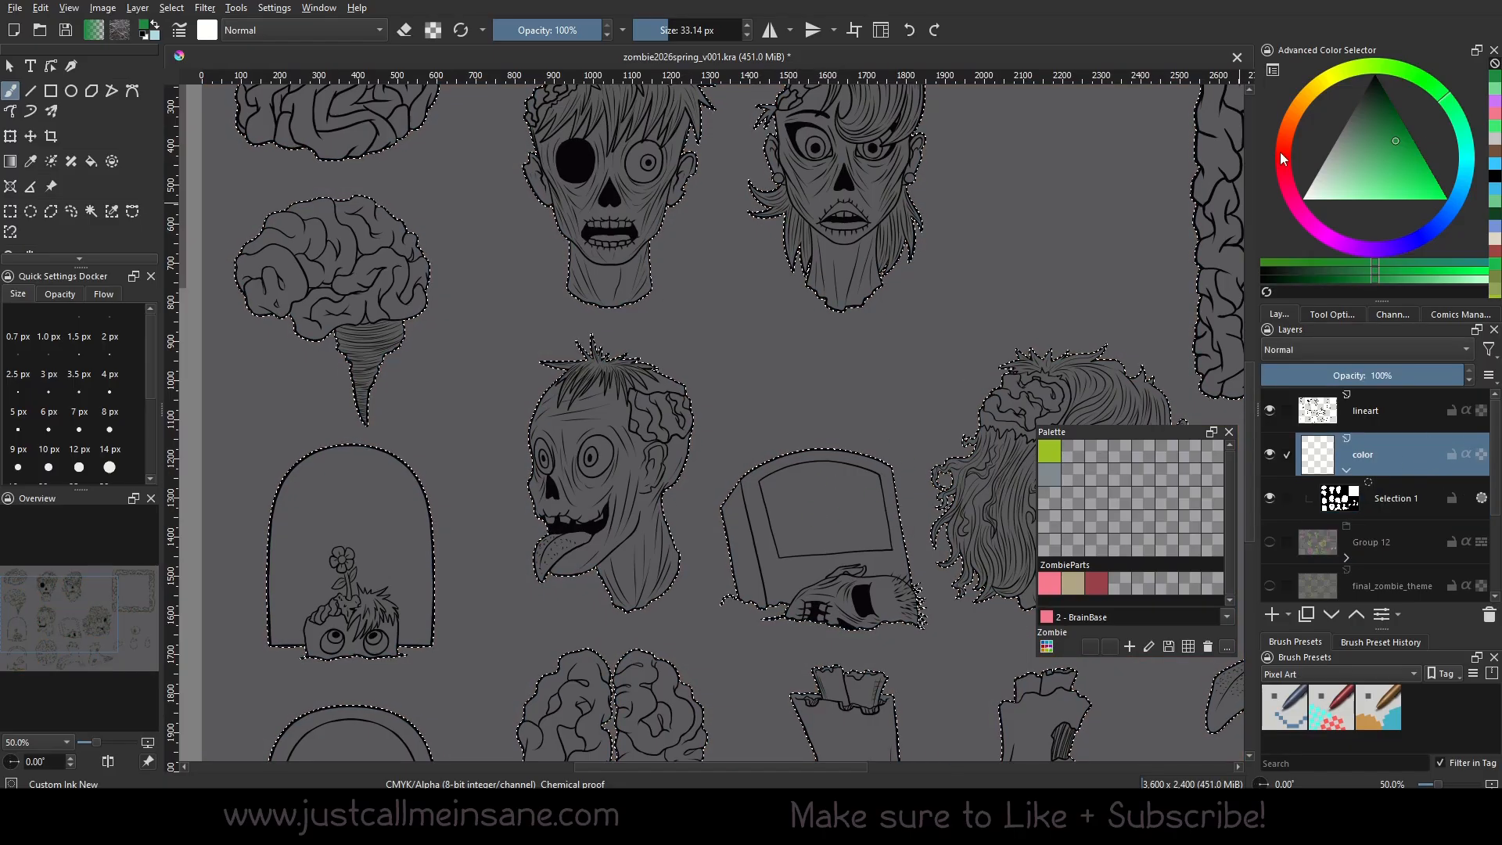
drag(594, 479, 644, 480)
mouse_move(684, 469)
mouse_down()
mouse_move(549, 575)
mouse_move(683, 401)
mouse_up()
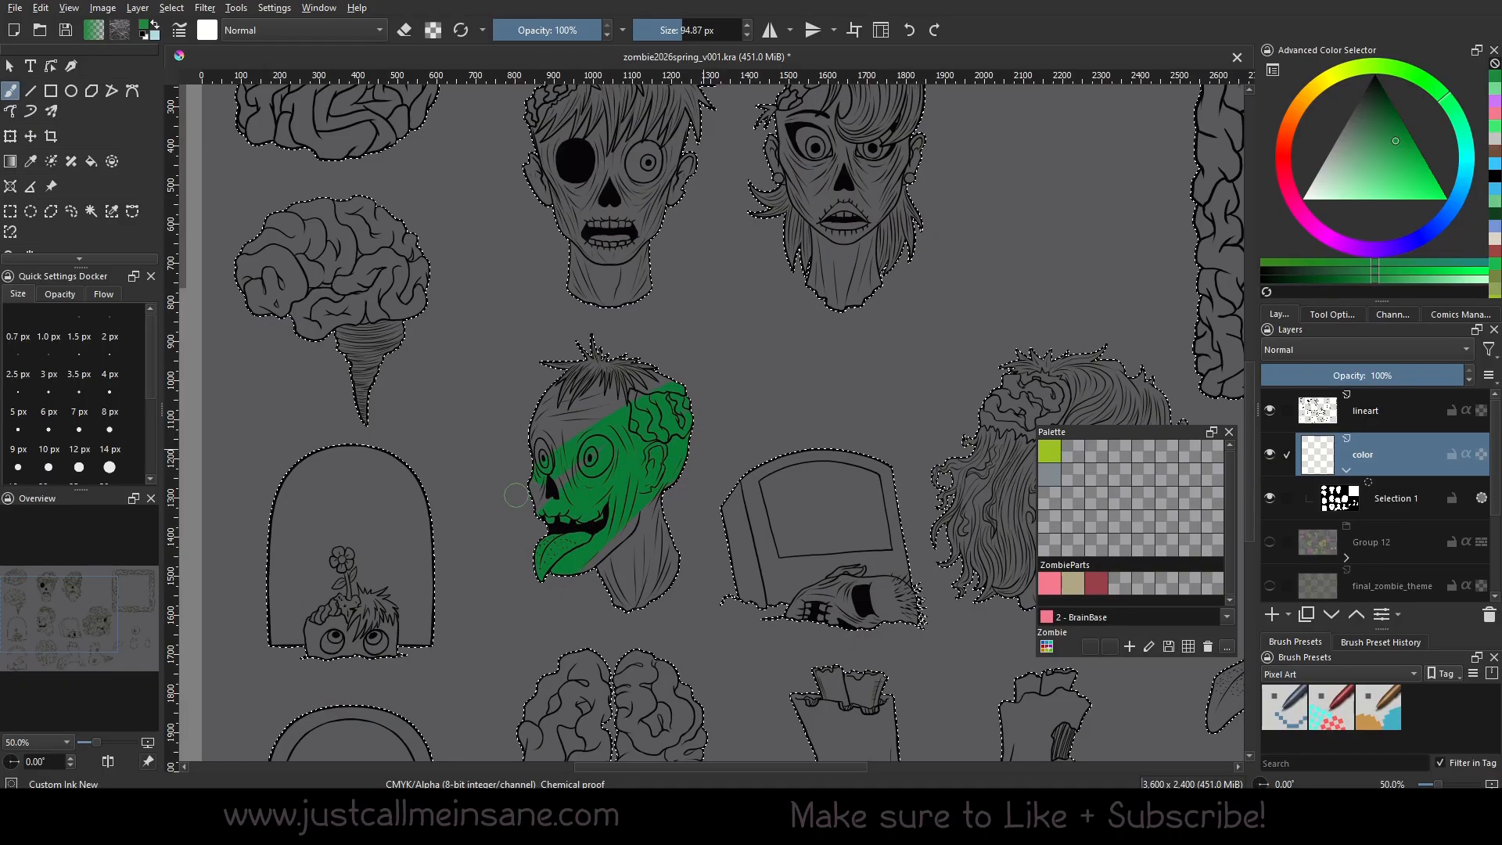
mouse_move(656, 508)
mouse_down()
mouse_move(596, 606)
mouse_move(675, 583)
mouse_up()
drag(881, 344, 829, 508)
mouse_move(767, 468)
mouse_down()
mouse_move(810, 459)
mouse_move(863, 376)
mouse_move(866, 329)
mouse_up()
mouse_move(561, 459)
mouse_down()
mouse_move(493, 426)
mouse_move(626, 329)
mouse_up()
drag(614, 553, 530, 330)
drag(911, 484, 914, 547)
drag(830, 618, 825, 485)
mouse_move(708, 587)
mouse_down()
mouse_move(620, 671)
mouse_move(647, 685)
mouse_move(817, 655)
mouse_move(818, 678)
mouse_move(624, 604)
mouse_move(769, 569)
mouse_move(744, 538)
mouse_up()
mouse_move(869, 555)
mouse_down()
mouse_move(784, 534)
mouse_move(928, 596)
mouse_move(813, 548)
mouse_move(783, 501)
mouse_move(839, 463)
mouse_move(804, 471)
mouse_up()
drag(674, 479, 830, 527)
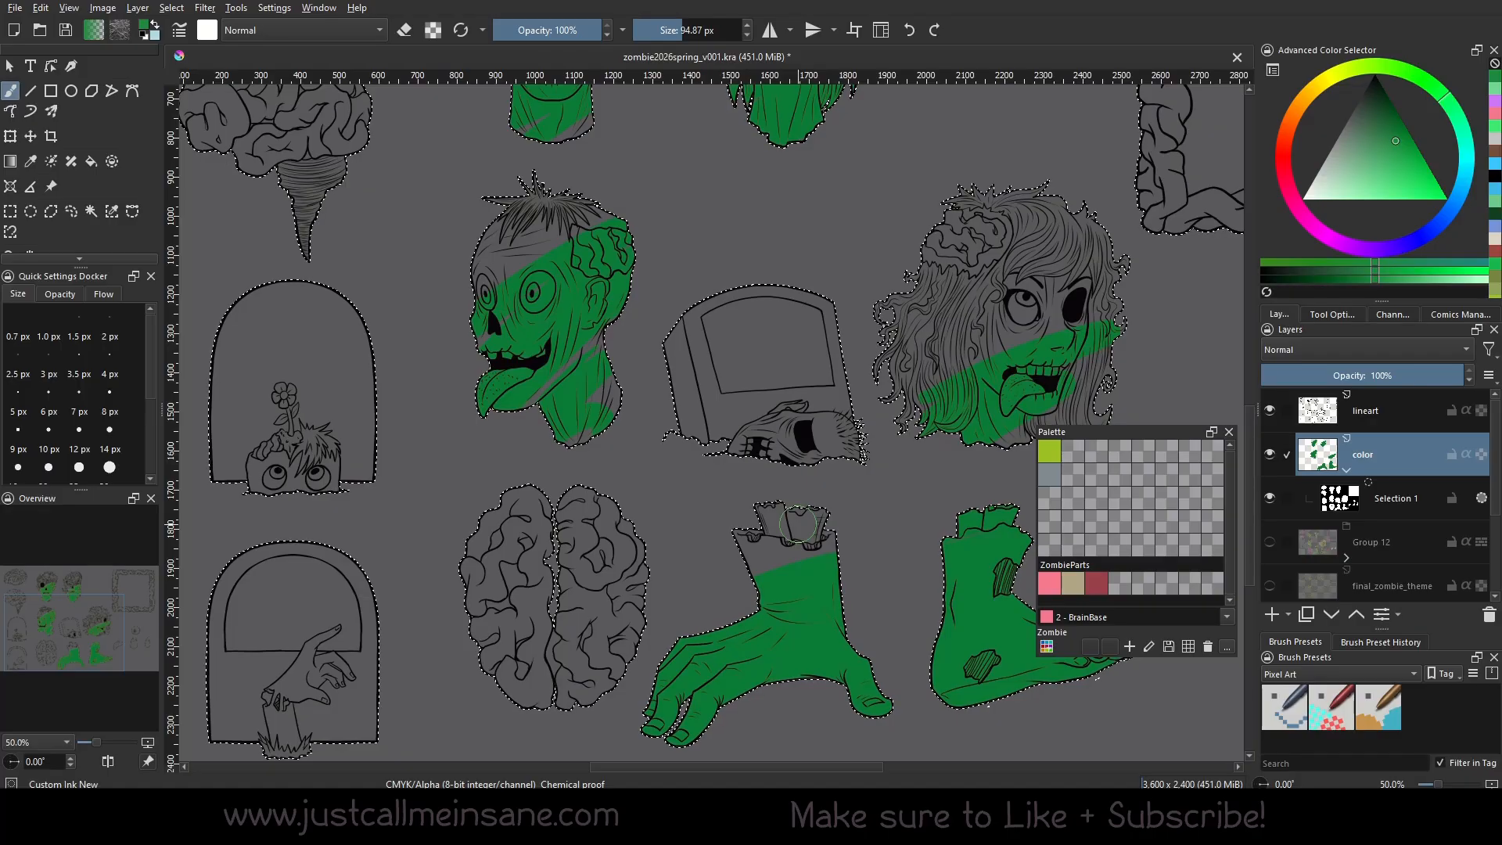
Fill the inside of the square frame with black on the Selection 1 mask to exclude it from the paintable area.
drag(884, 583, 593, 704)
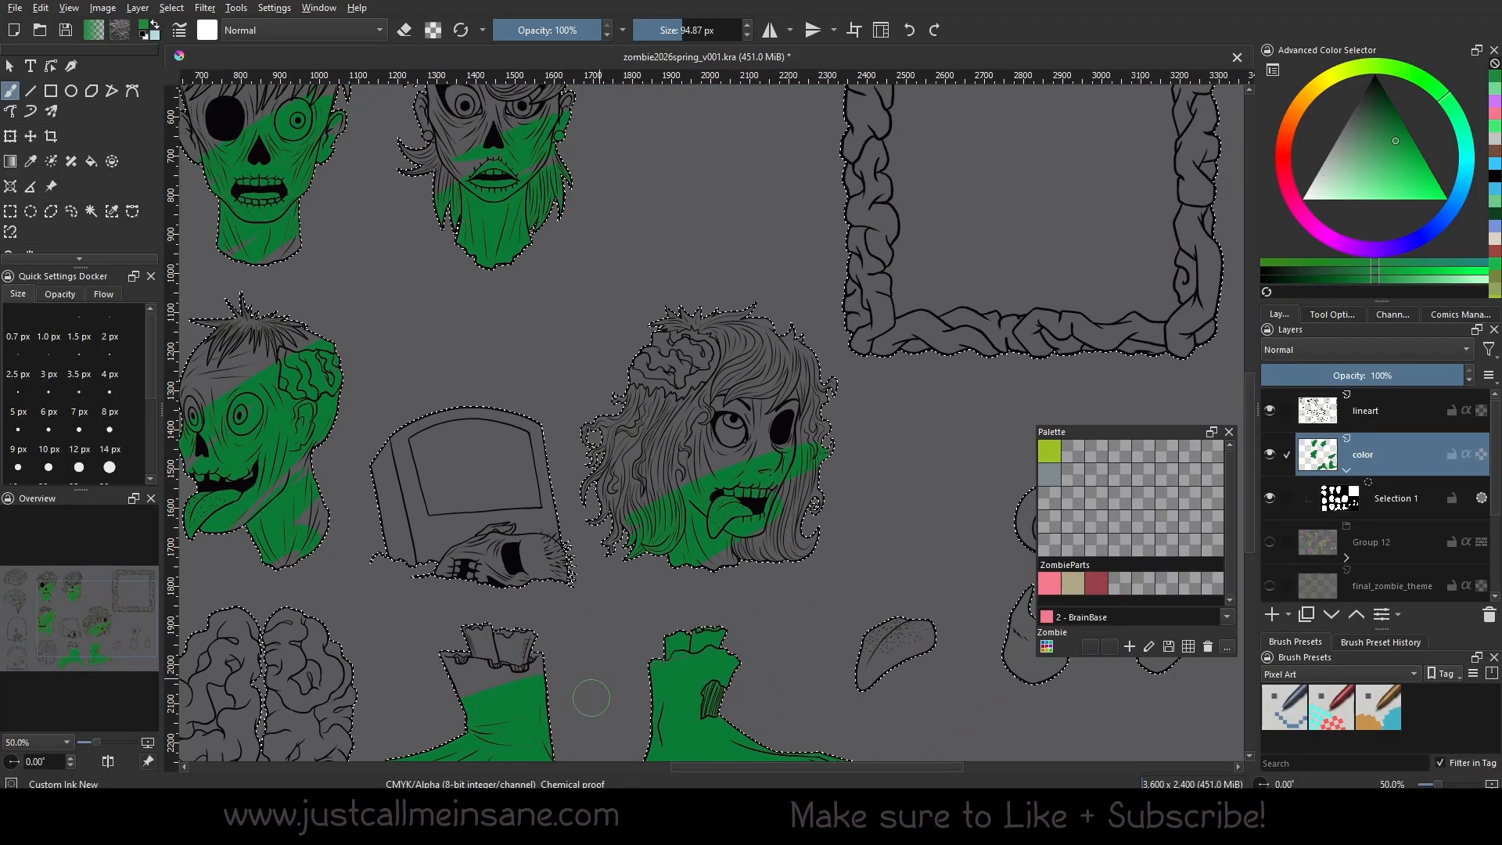
drag(830, 524, 678, 690)
drag(801, 550, 769, 561)
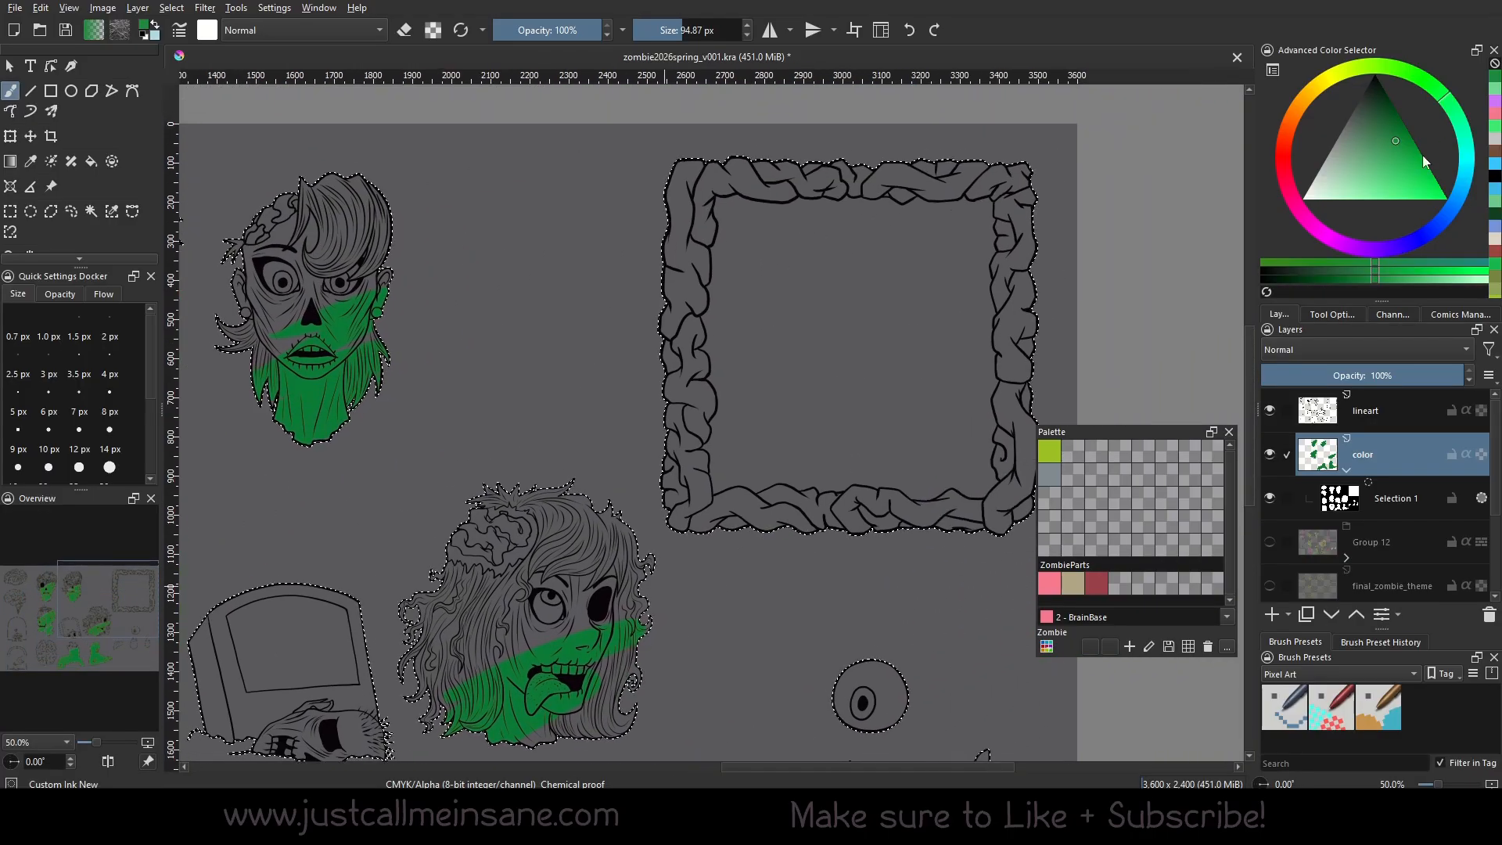
click(1361, 505)
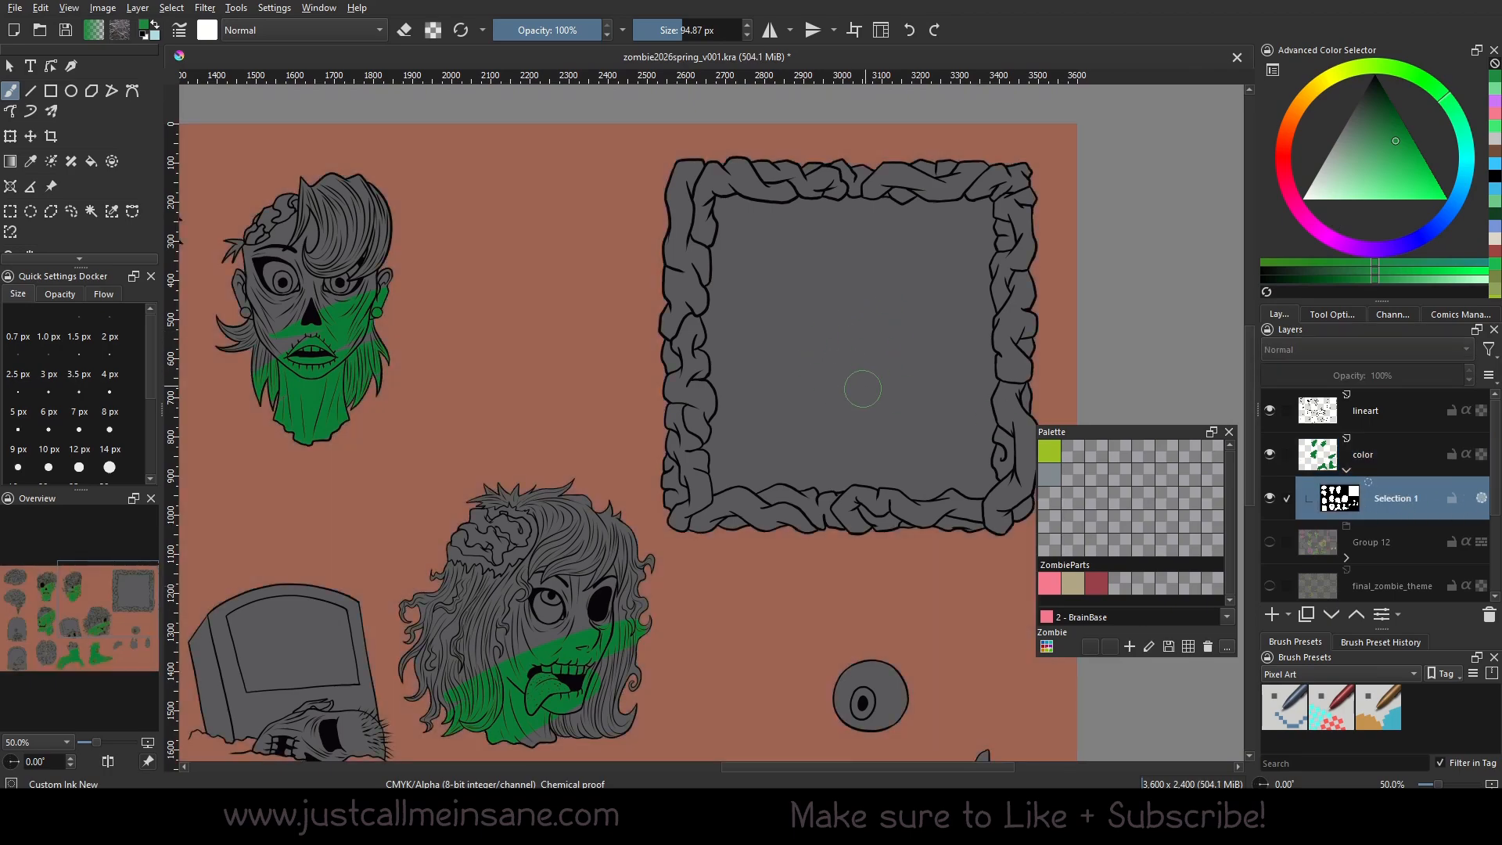
drag(941, 367, 812, 388)
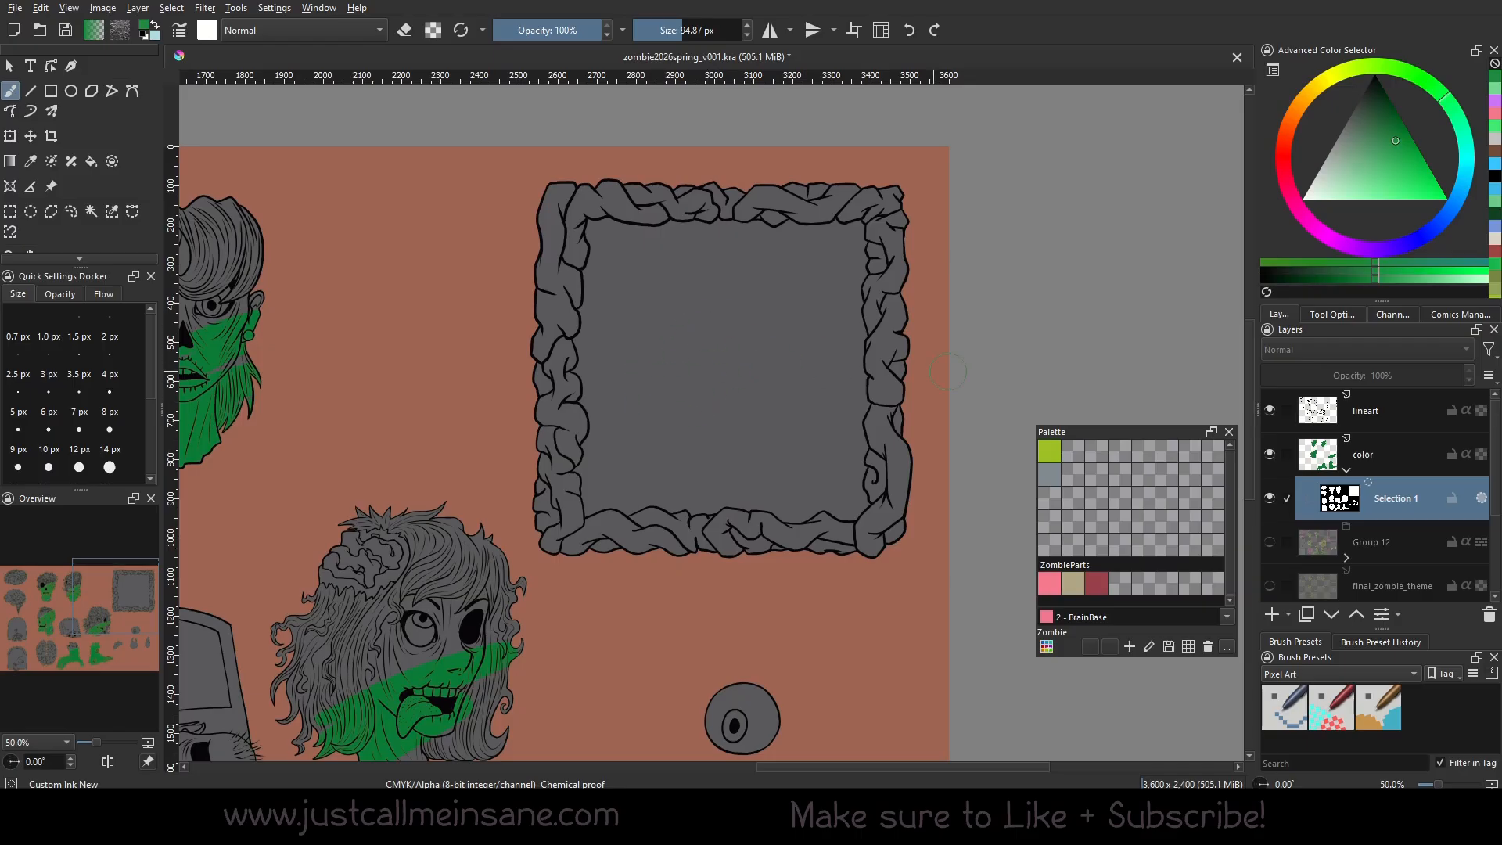
mouse_move(1396, 139)
mouse_down()
mouse_move(1381, 92)
mouse_move(1400, 29)
mouse_up()
click(723, 384)
click(910, 30)
click(1382, 74)
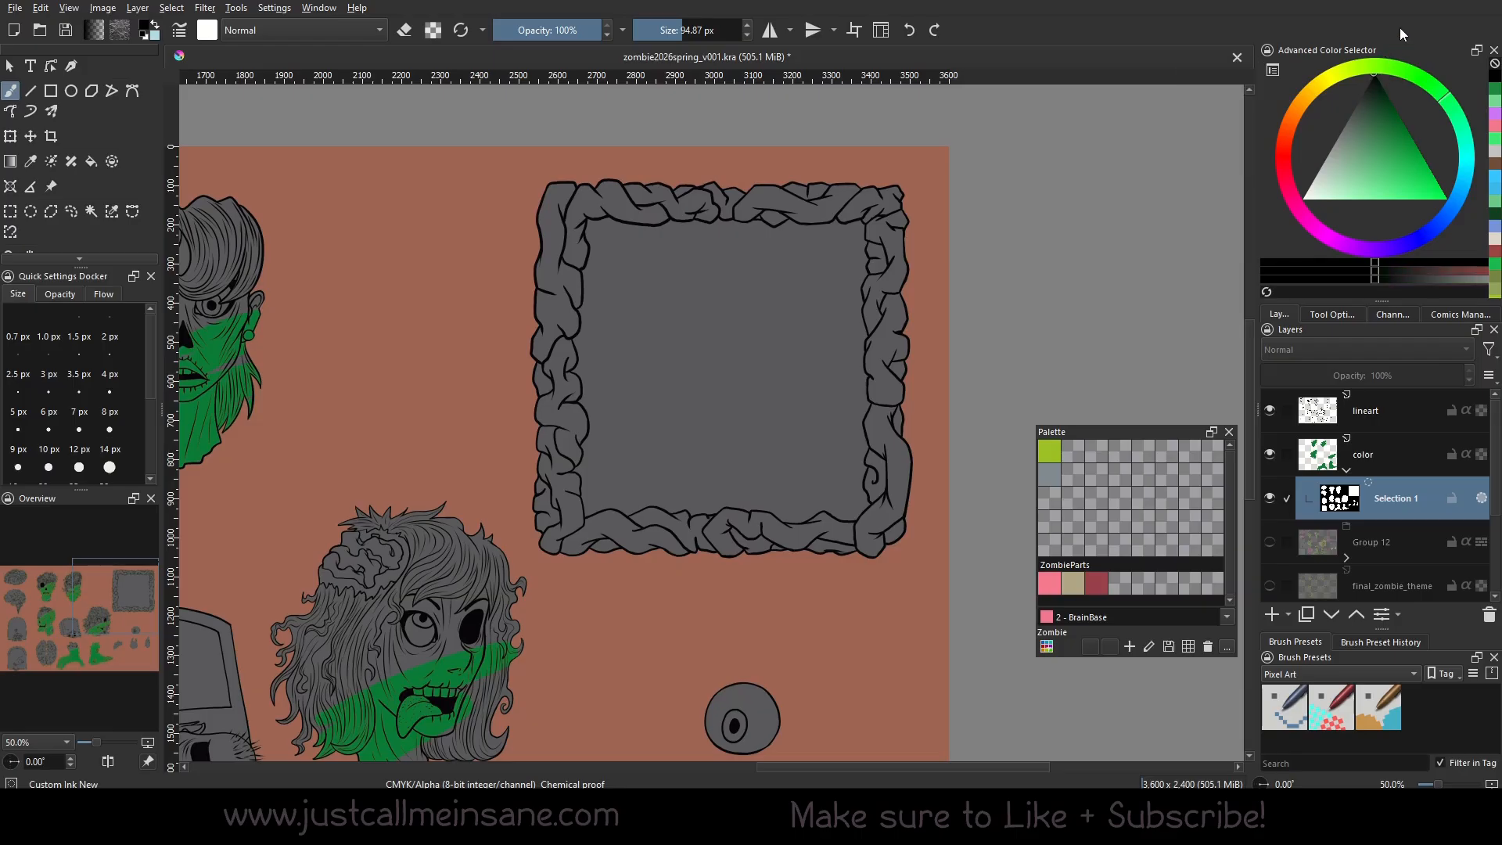
click(91, 162)
click(699, 345)
Paint all four sides of the square frame with the pink BrainBase color on the color layer.
click(11, 91)
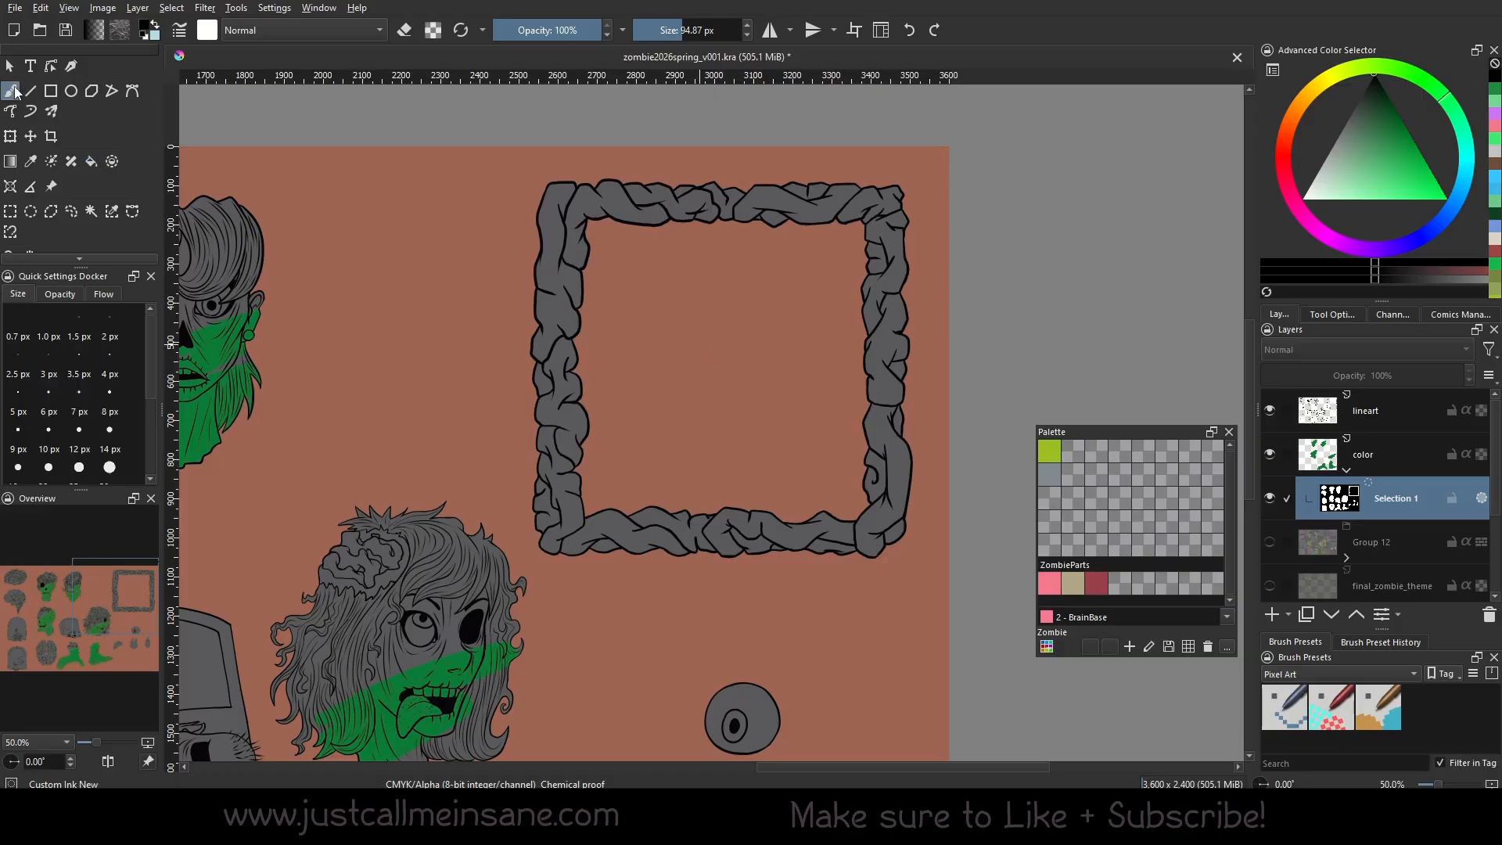
click(1389, 453)
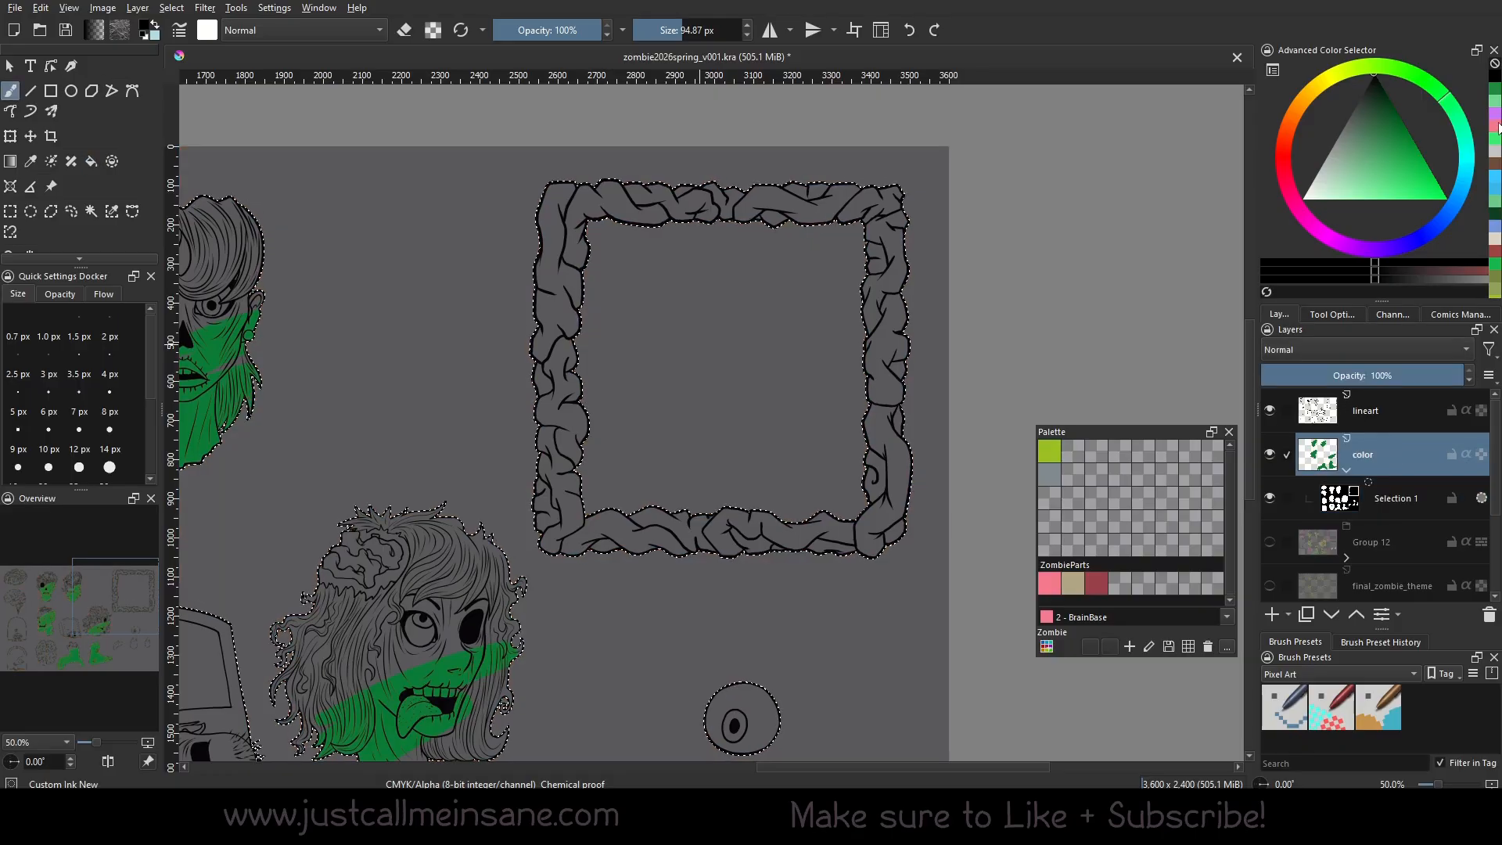
click(1049, 583)
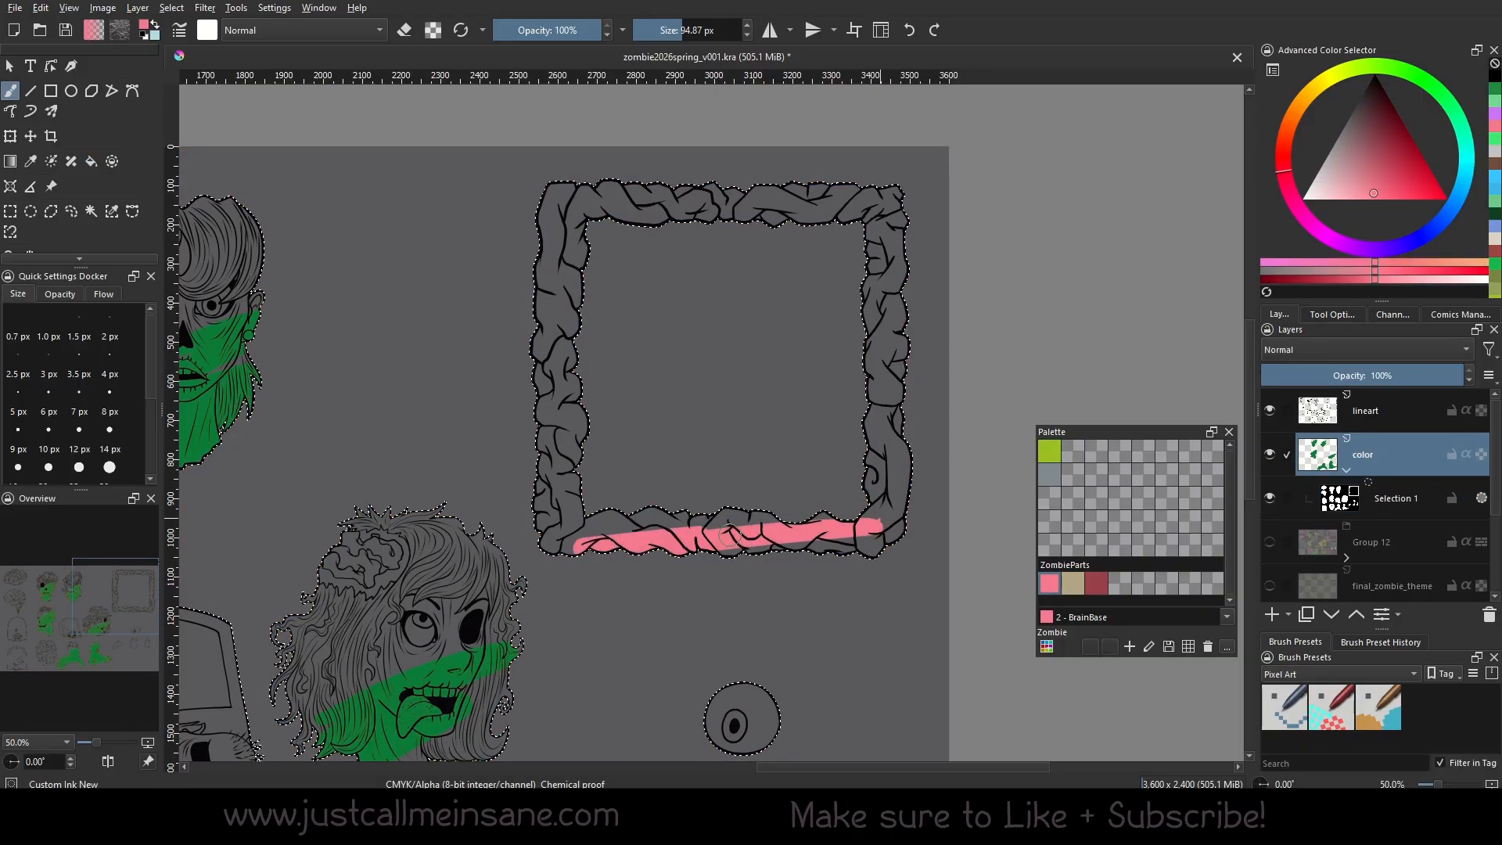
mouse_move(730, 535)
mouse_down()
mouse_move(699, 524)
mouse_move(915, 514)
mouse_move(586, 527)
mouse_move(688, 546)
mouse_move(589, 550)
mouse_move(545, 359)
mouse_move(576, 355)
mouse_up()
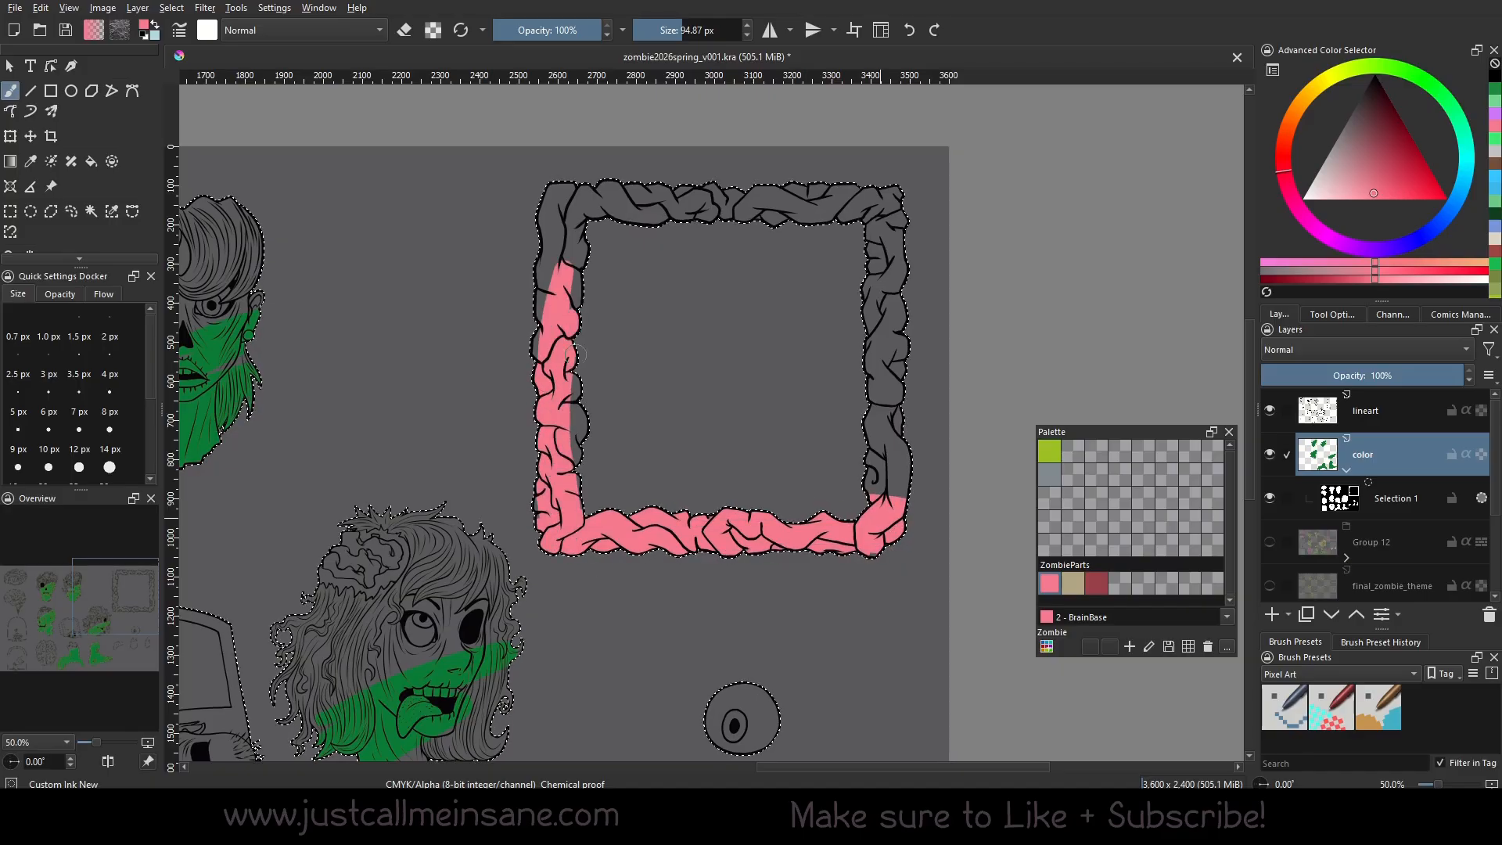
mouse_move(598, 167)
mouse_down()
mouse_move(560, 308)
mouse_move(583, 235)
mouse_move(578, 190)
mouse_move(557, 180)
mouse_move(876, 190)
mouse_move(618, 215)
mouse_up()
drag(884, 234, 888, 500)
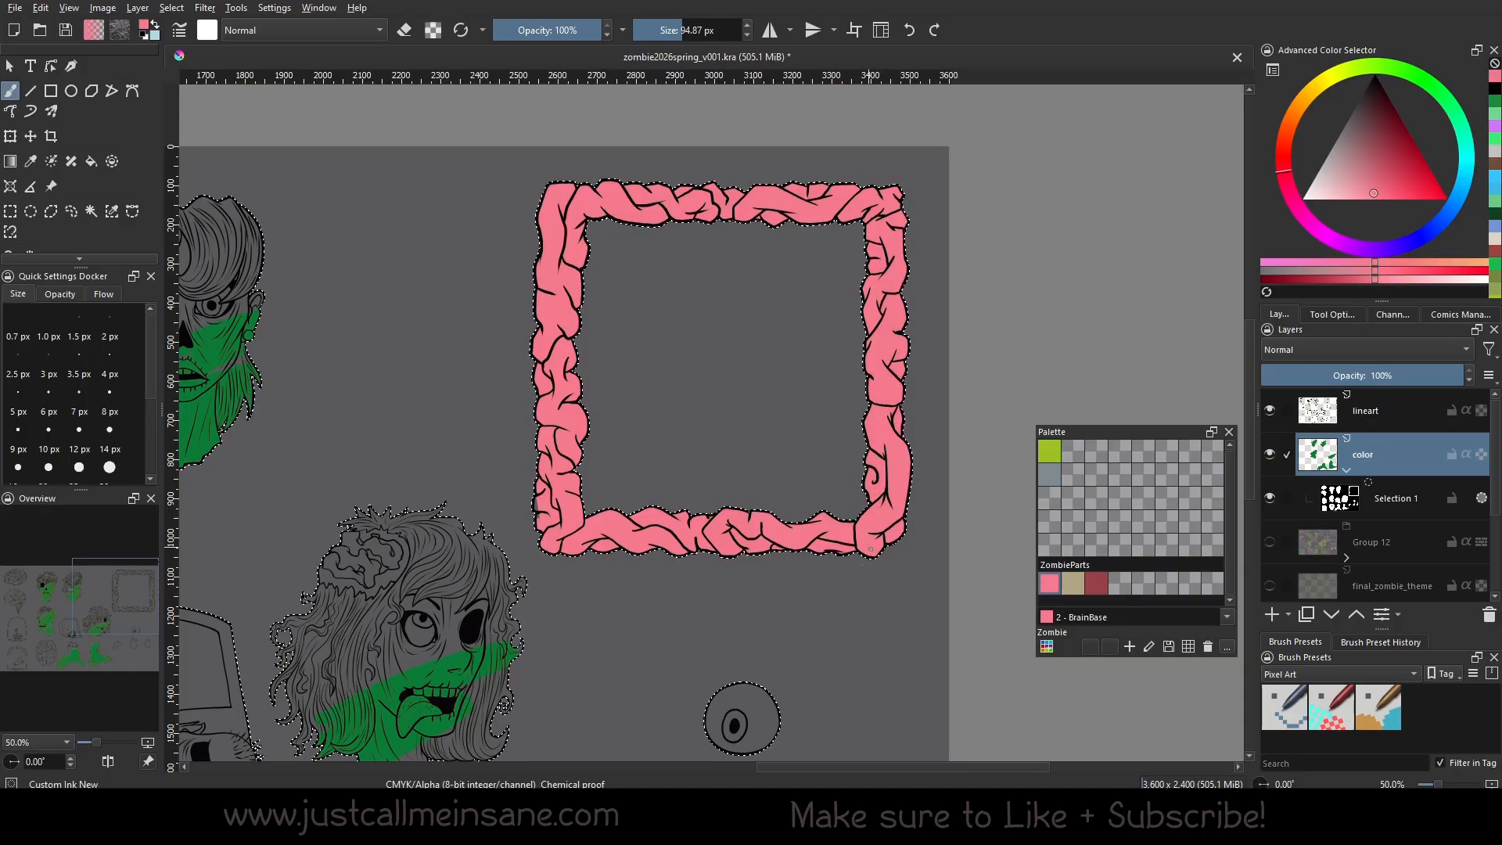
Paint the upper brain, the brain with the stem and the top-view brain pink with a 350.46 px brush.
drag(702, 458, 1115, 386)
mouse_move(552, 569)
mouse_down()
mouse_move(773, 513)
mouse_move(972, 713)
mouse_up()
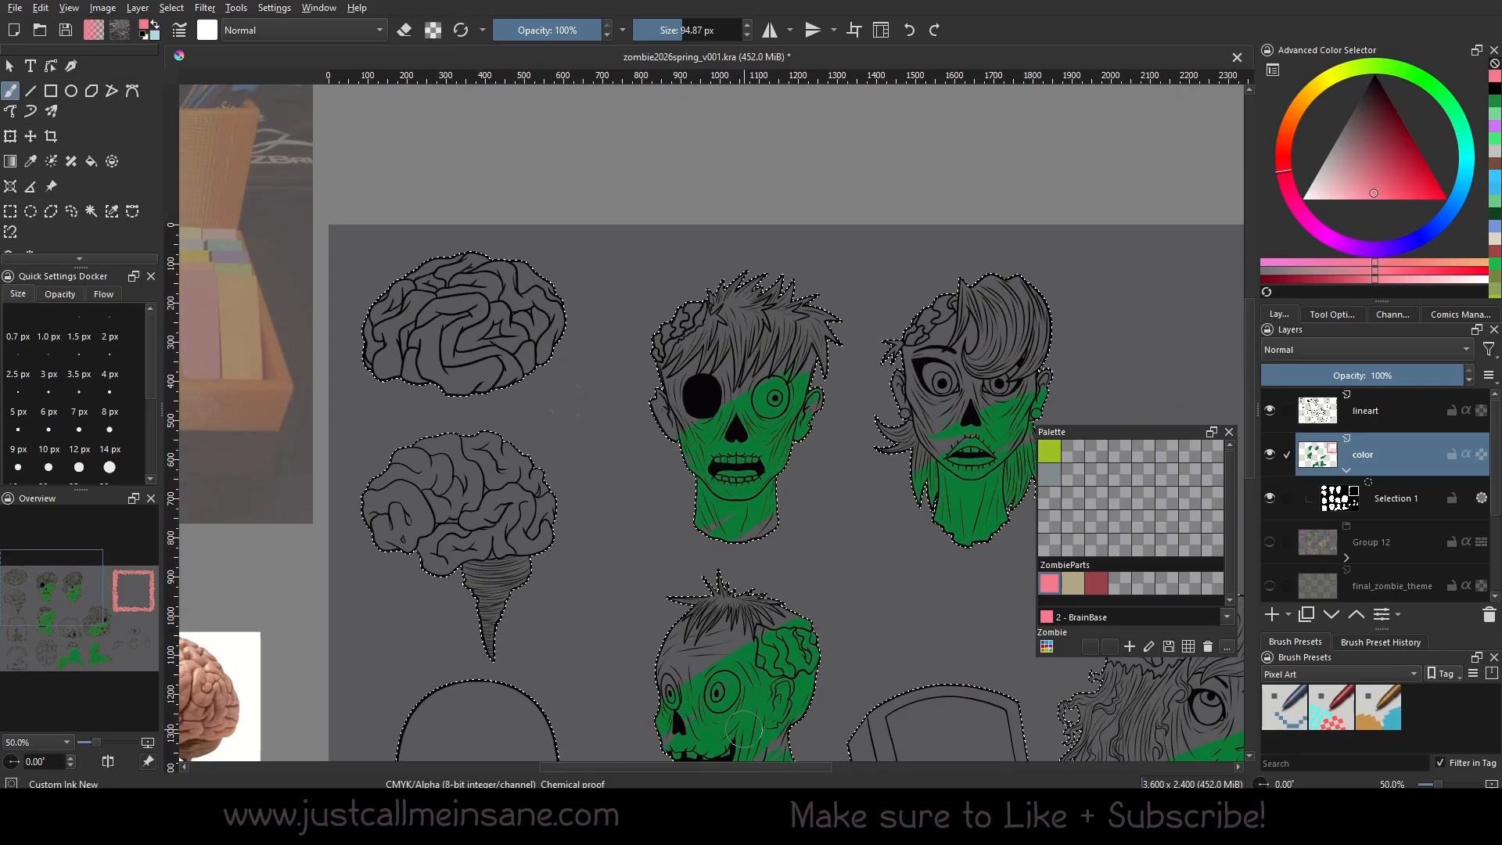
click(710, 30)
mouse_move(378, 362)
mouse_down()
mouse_move(557, 282)
mouse_move(473, 262)
mouse_move(399, 489)
mouse_move(580, 543)
mouse_up()
mouse_move(812, 606)
mouse_down()
mouse_move(750, 520)
mouse_move(703, 254)
mouse_up()
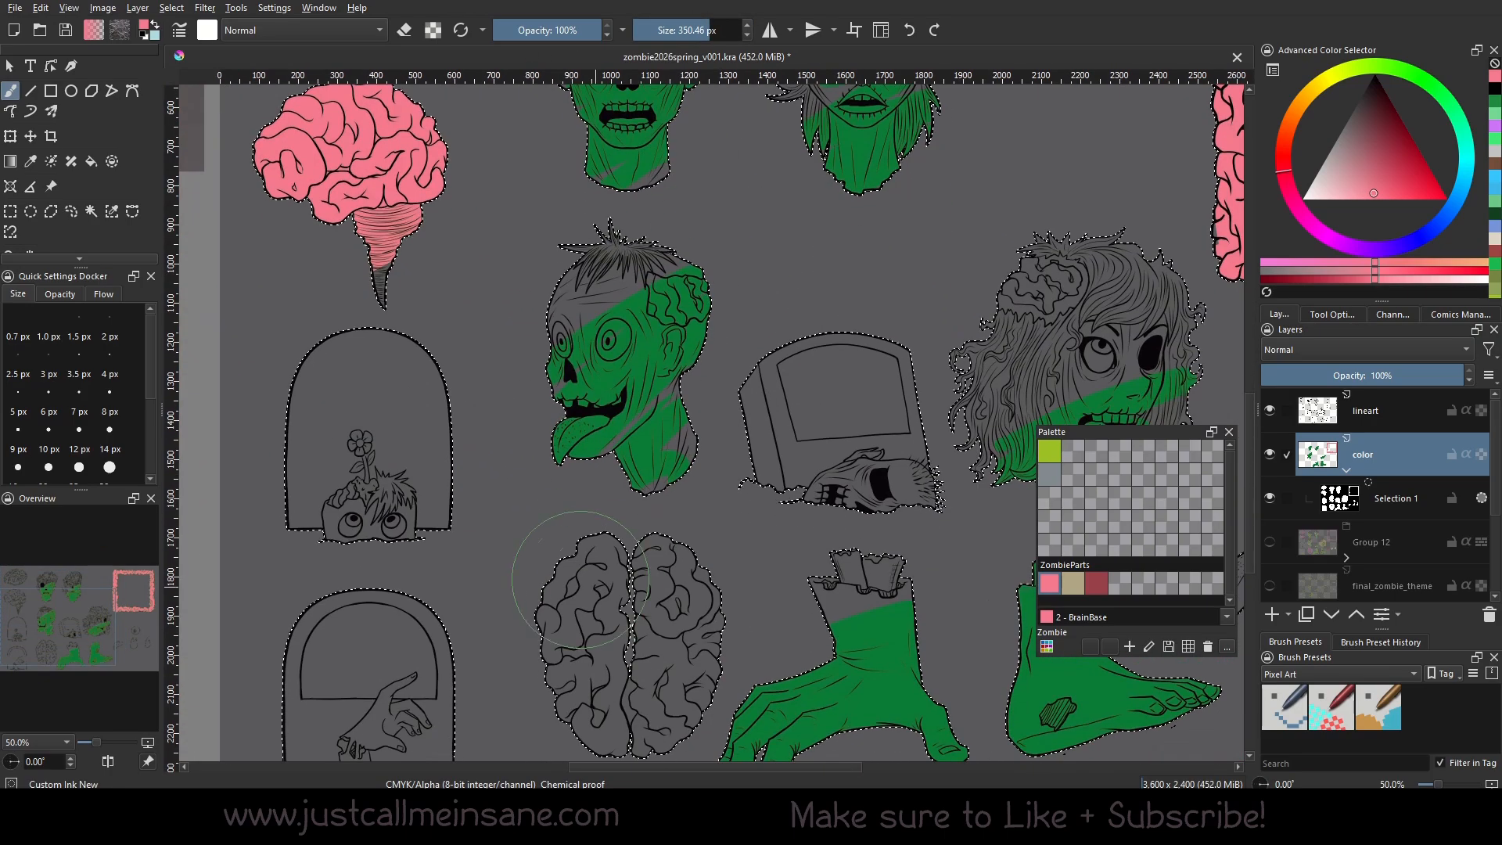
mouse_move(581, 579)
mouse_down()
mouse_move(573, 739)
mouse_move(682, 591)
mouse_up()
drag(855, 671, 799, 559)
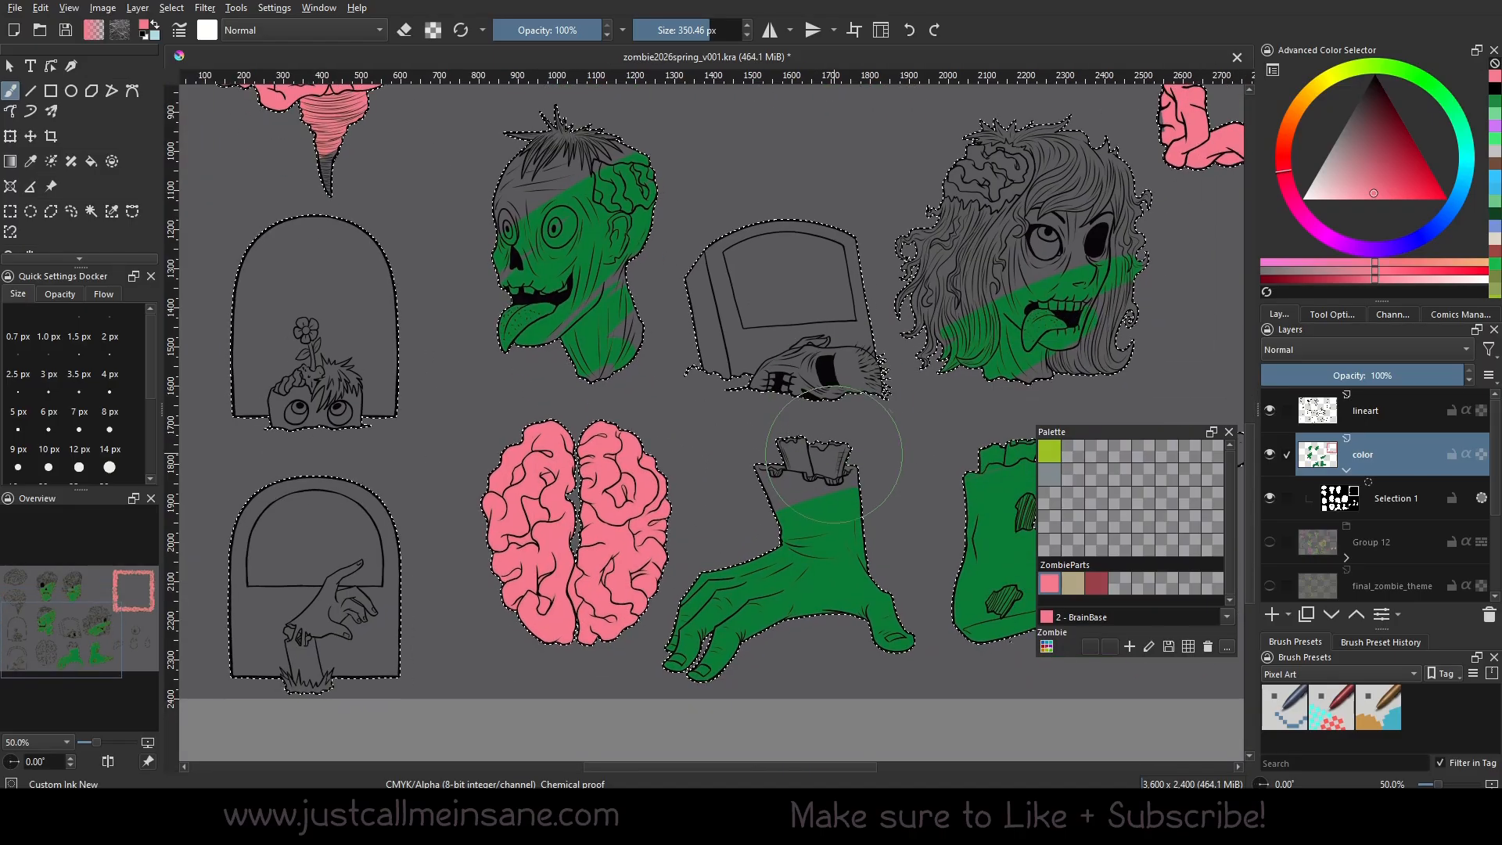
mouse_move(816, 454)
mouse_down()
mouse_move(847, 449)
mouse_move(808, 499)
mouse_up()
click(907, 31)
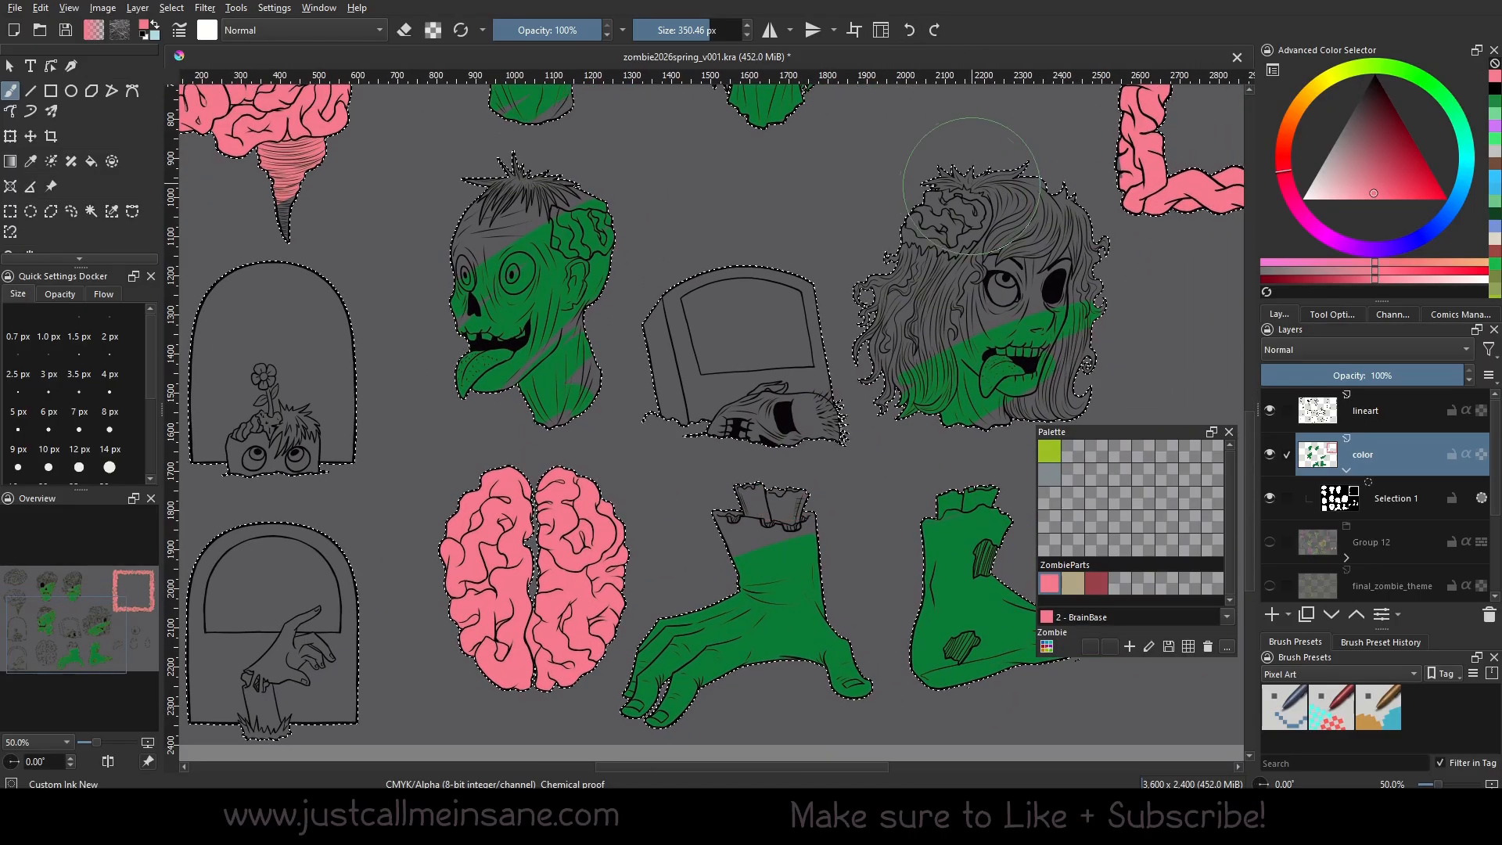
mouse_move(919, 199)
mouse_down()
mouse_move(951, 198)
mouse_move(955, 330)
mouse_up()
click(911, 32)
Make the lineart layer active and collapse the local selection under the color layer.
scroll(909, 302, up, 5)
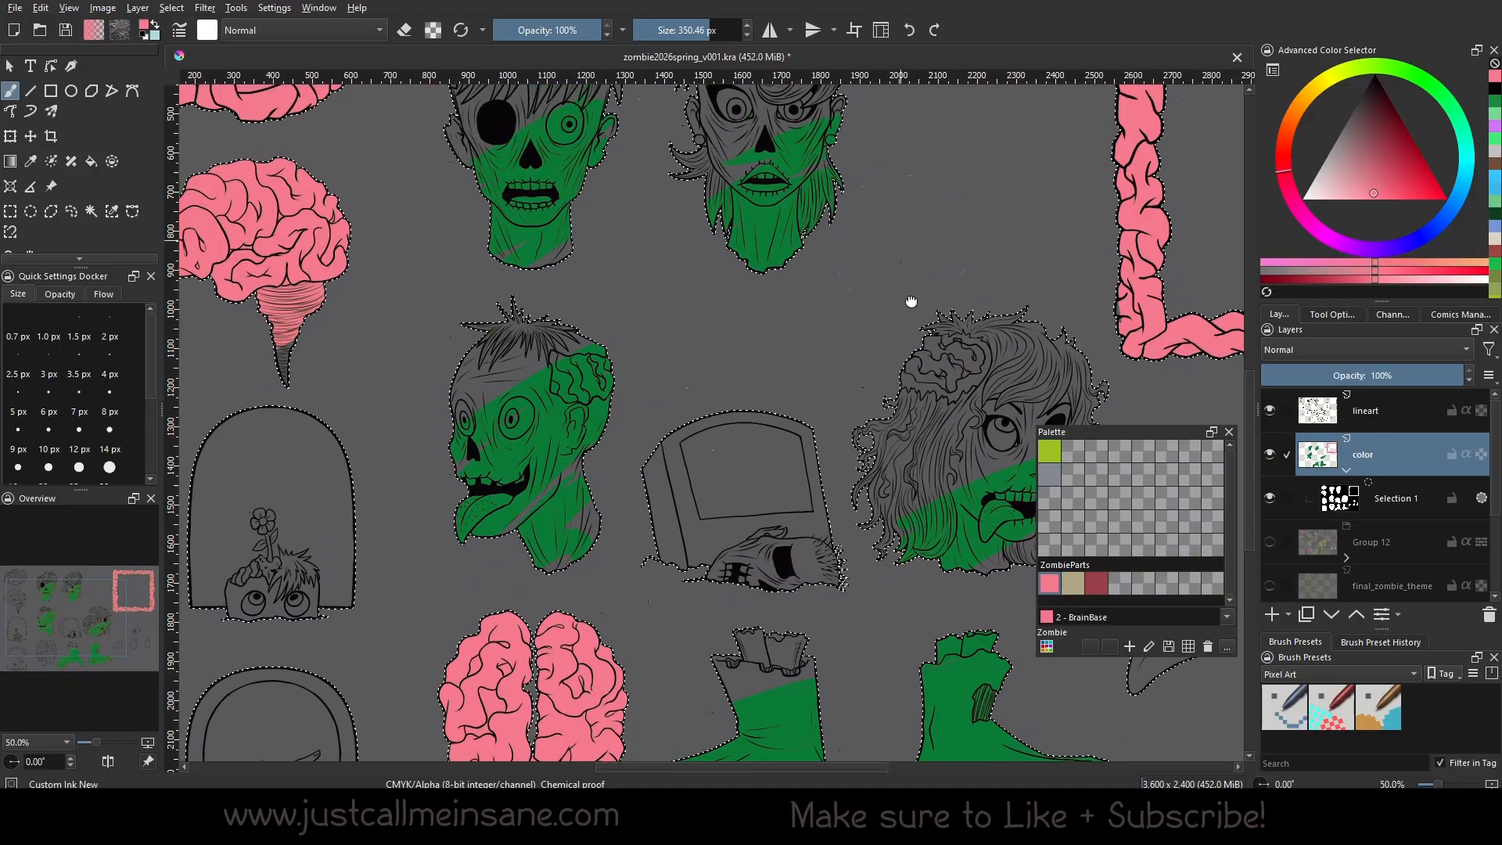
click(1416, 418)
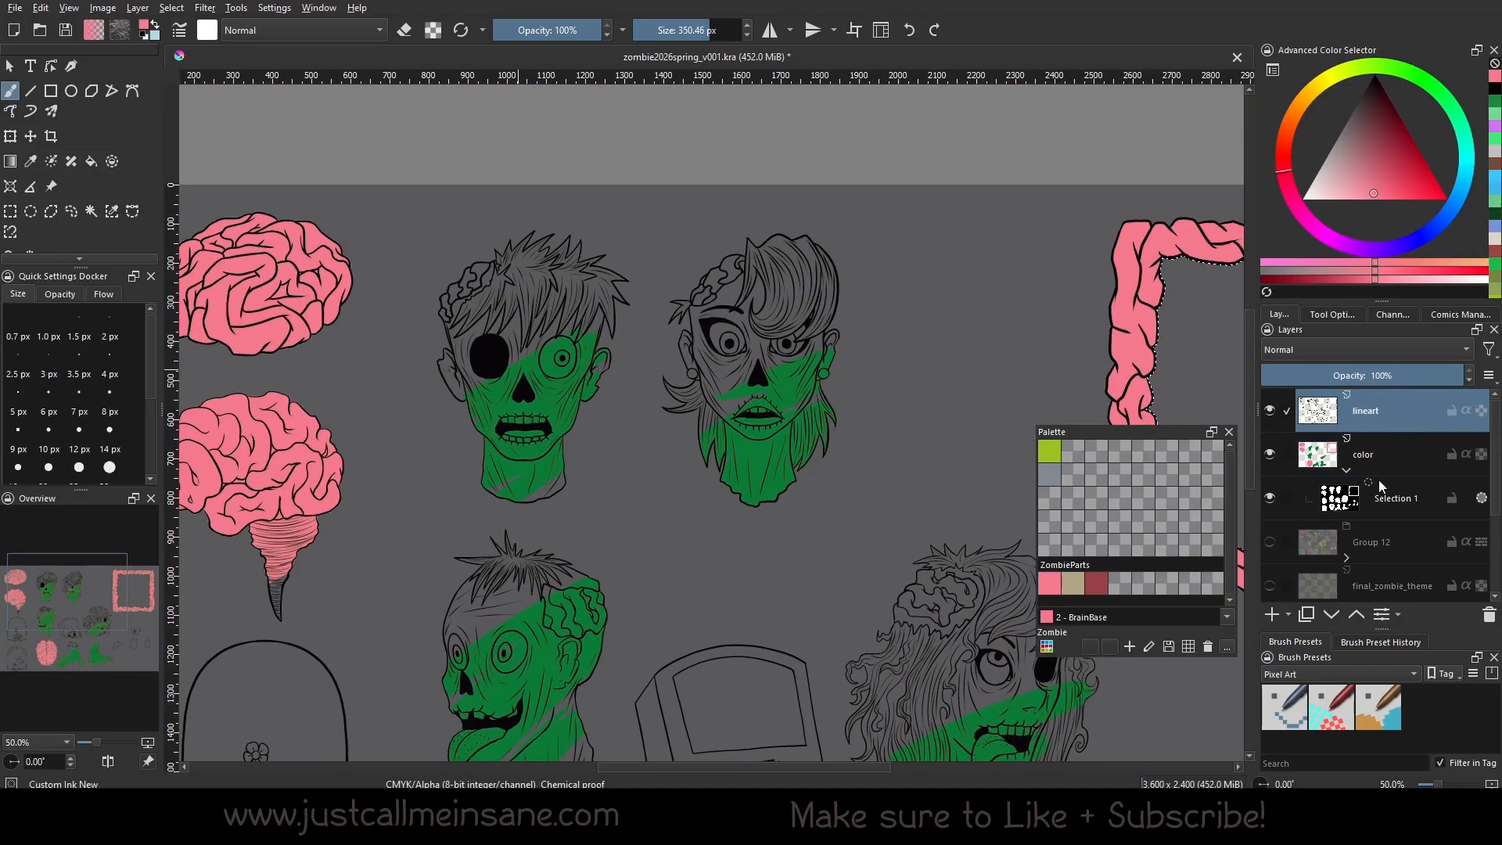
click(1346, 470)
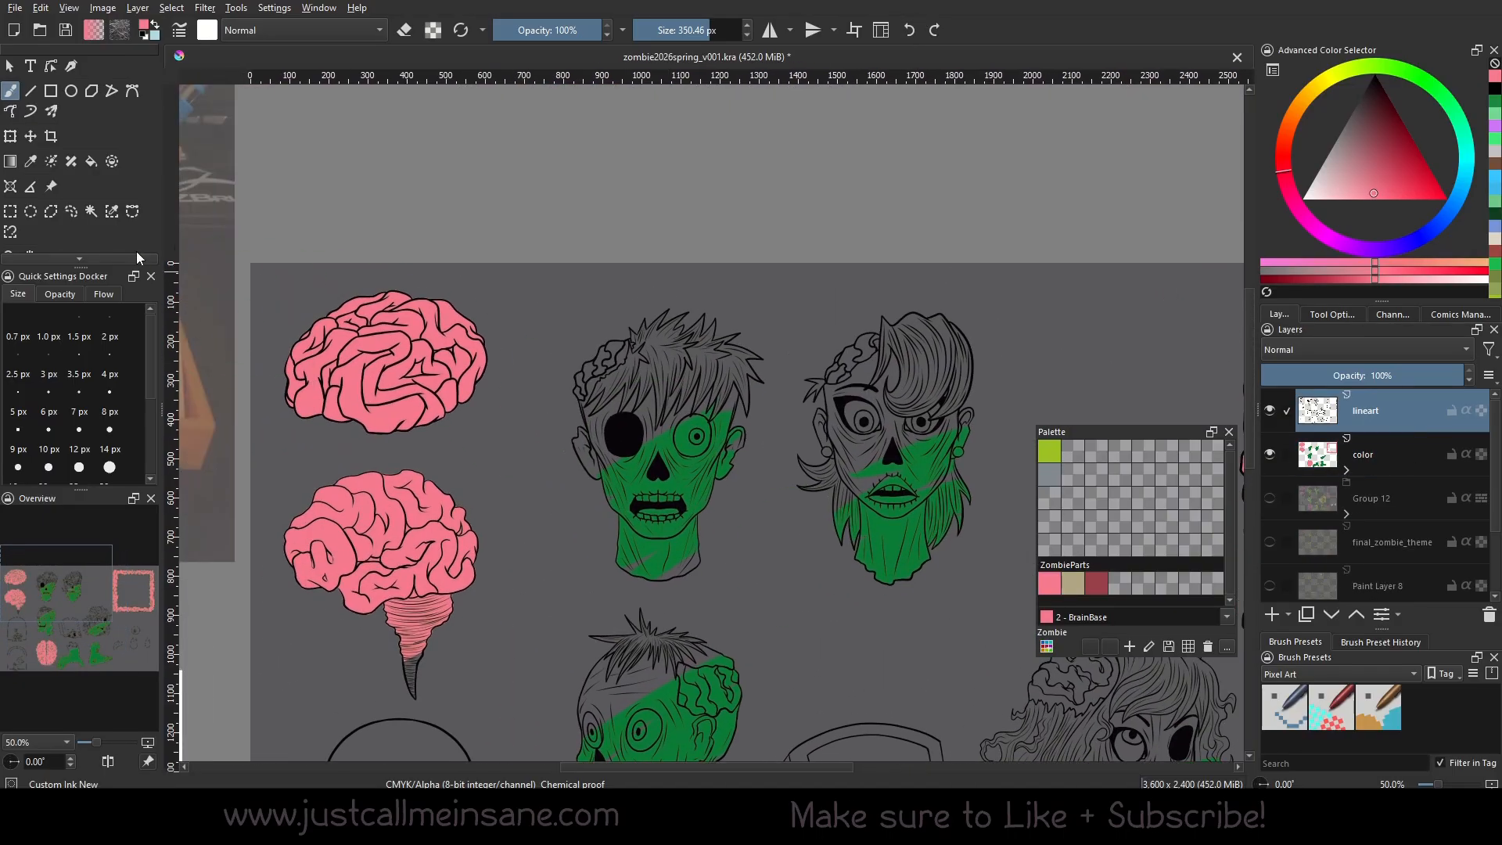
Hide the color layer and add a new paint layer directly above it.
click(1270, 453)
click(1272, 614)
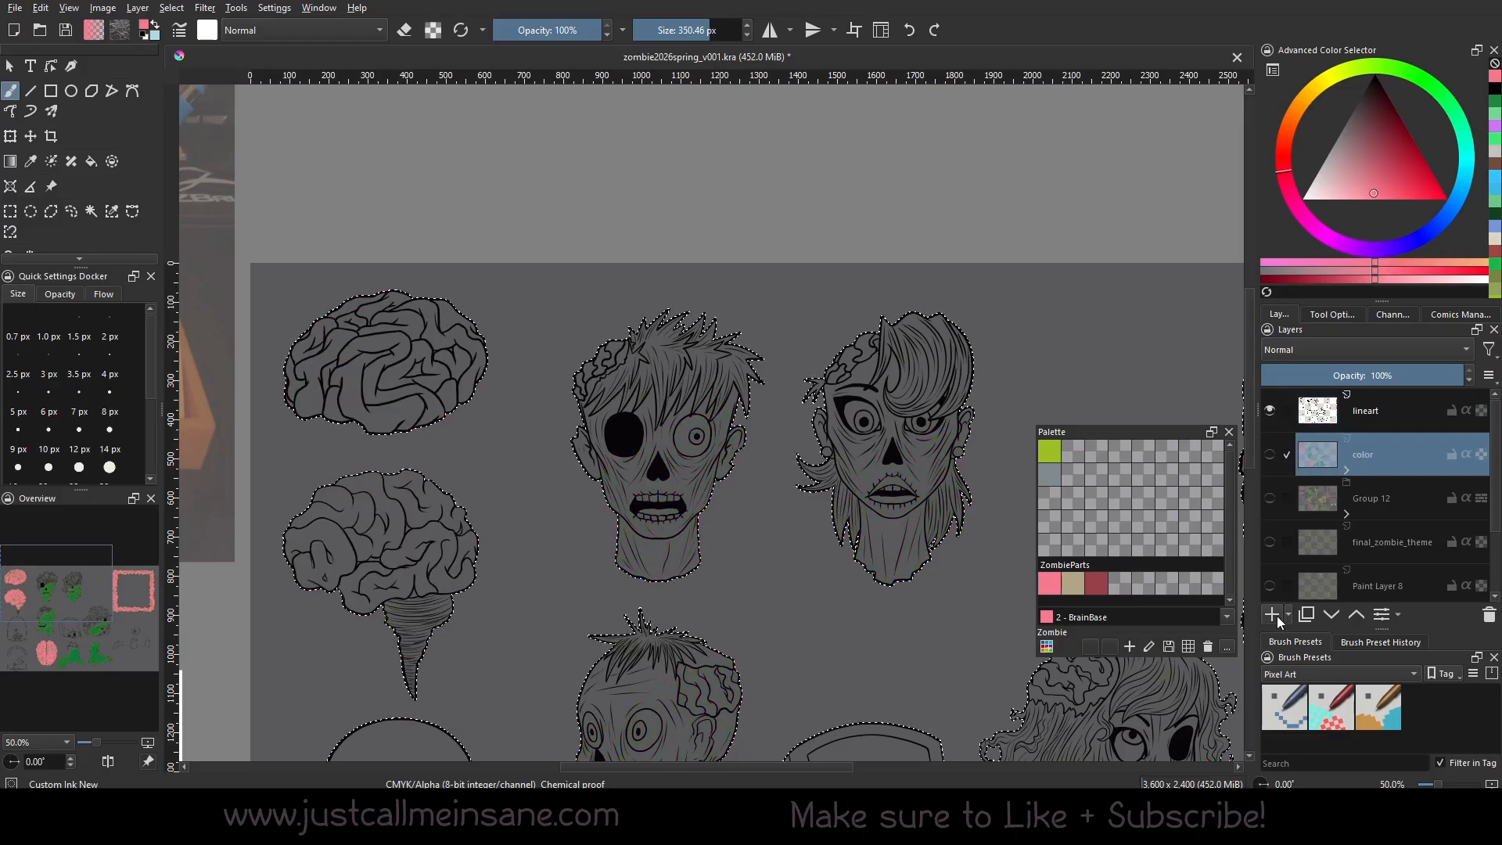
Select the white of the short-haired front-facing zombie's eye contiguously from the lineart layer.
click(91, 210)
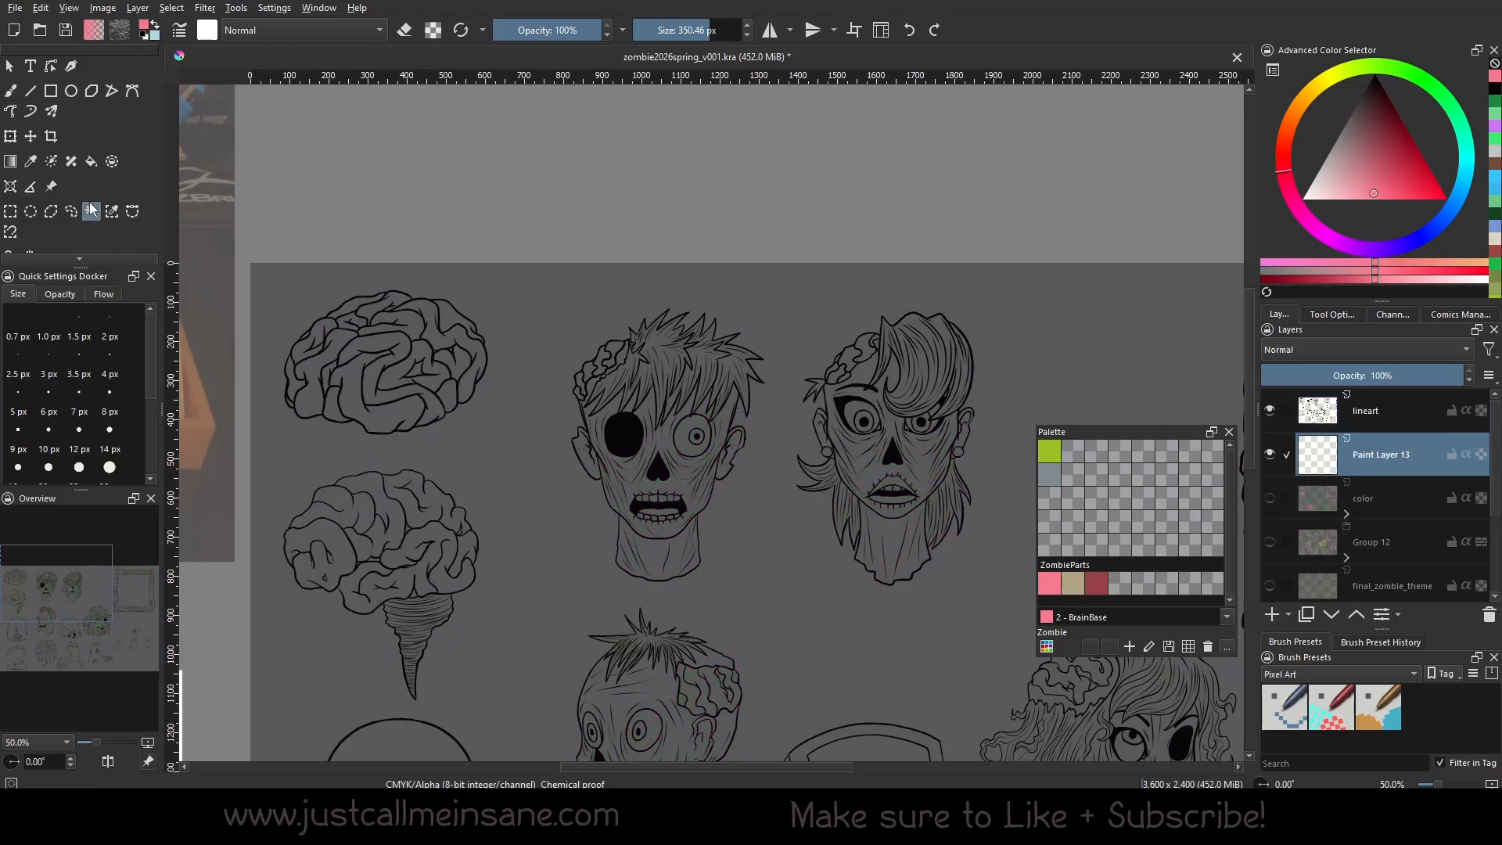
drag(100, 742, 108, 737)
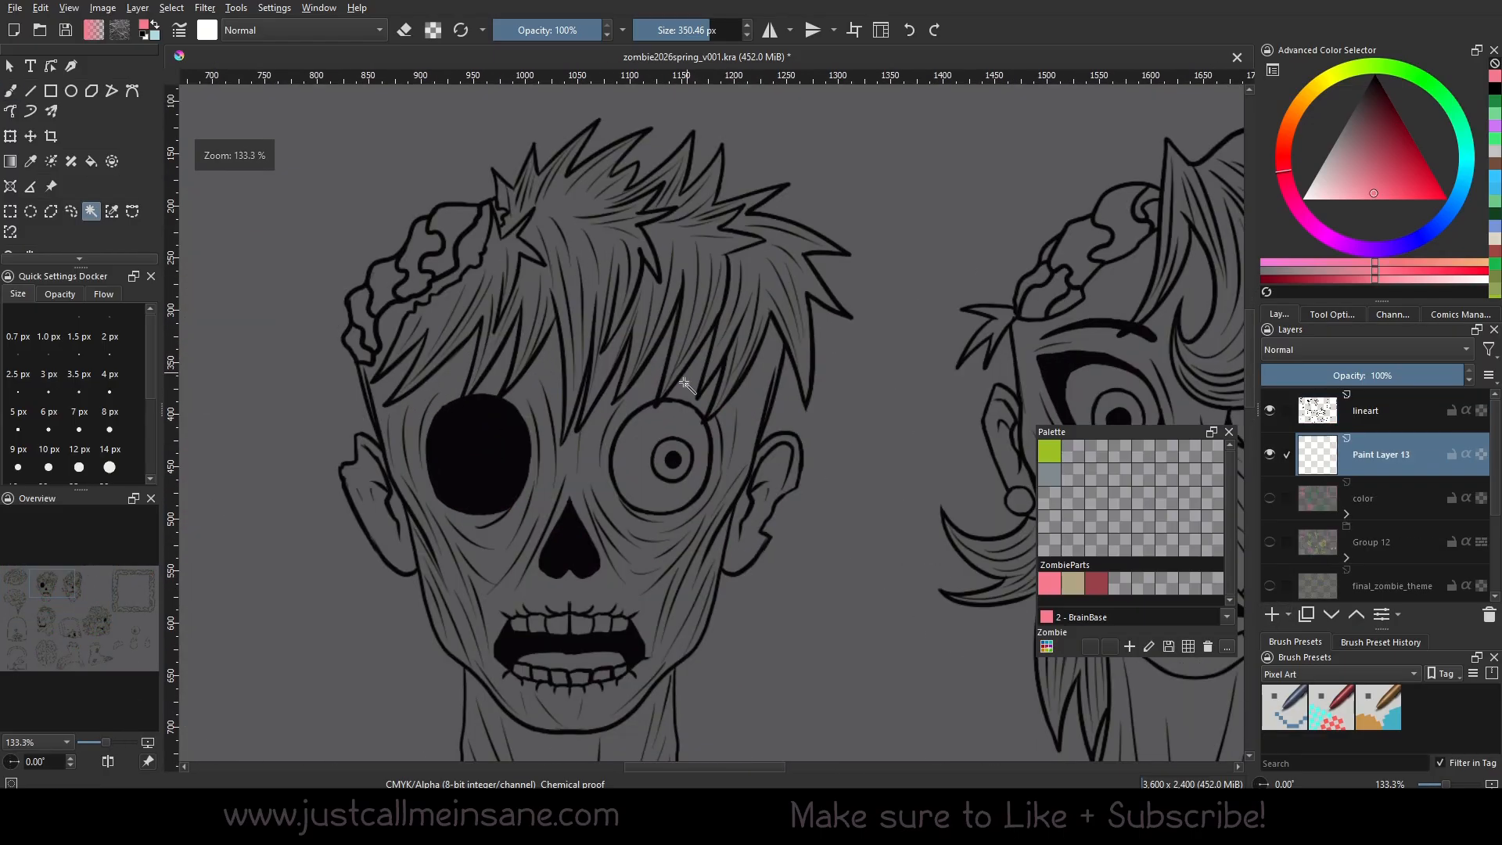
click(1397, 421)
click(667, 428)
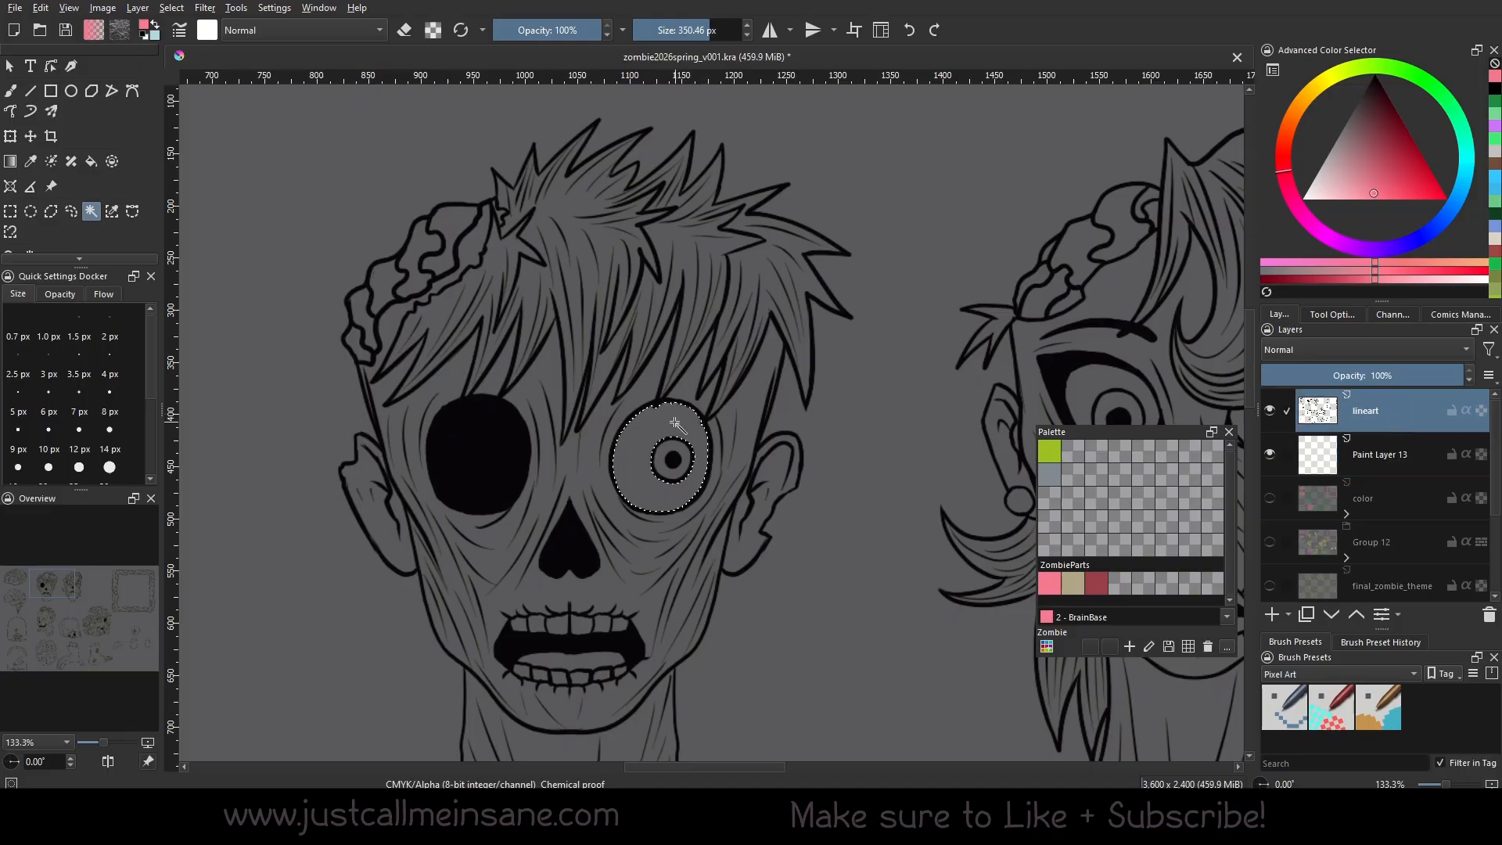
Set the contiguous selection to add mode and add the eye areas of the front-facing female zombie.
drag(1050, 478, 726, 477)
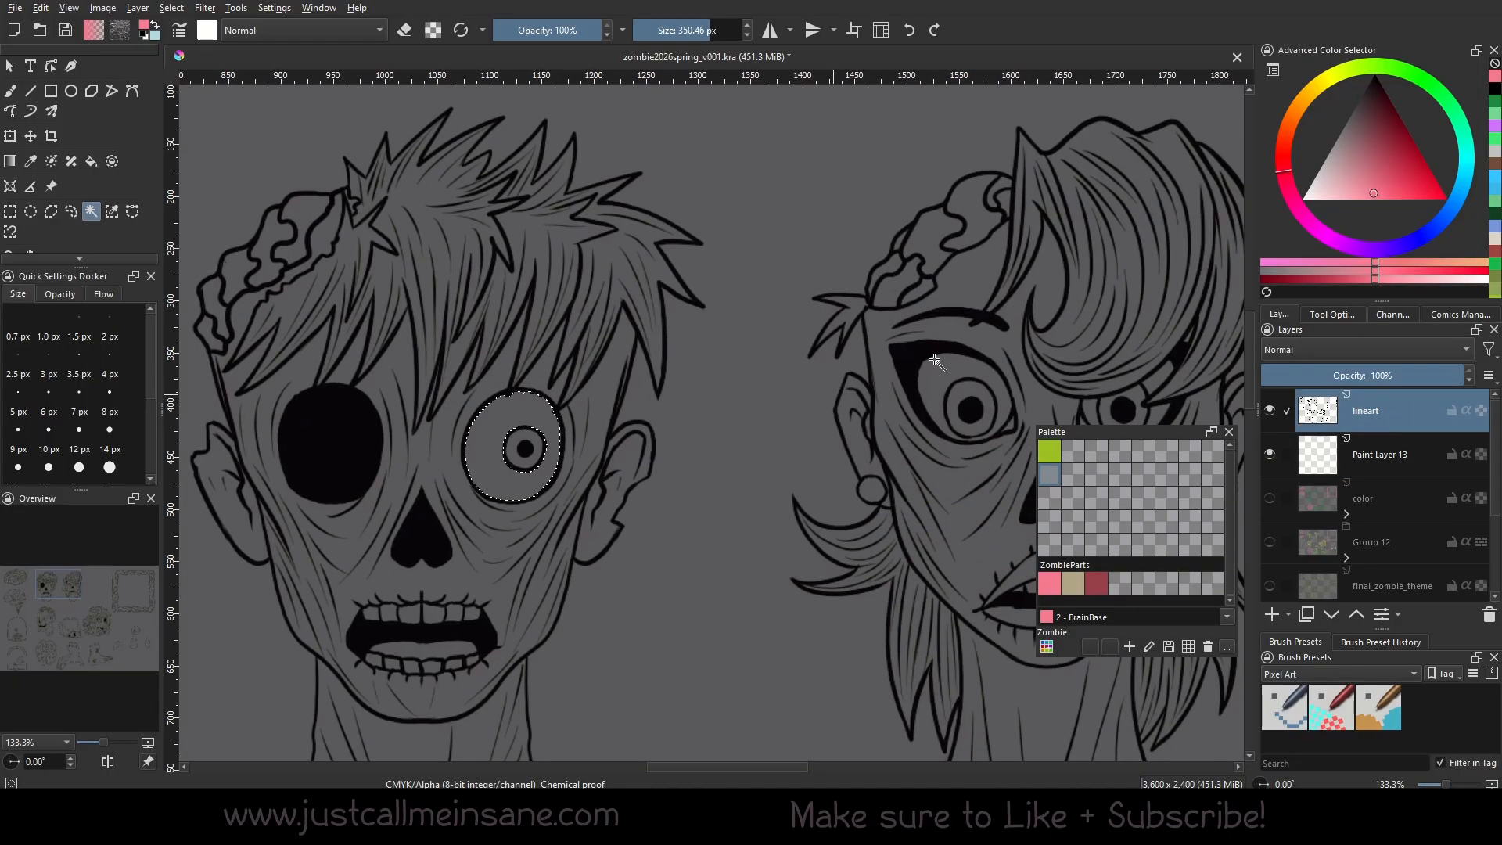
click(1337, 315)
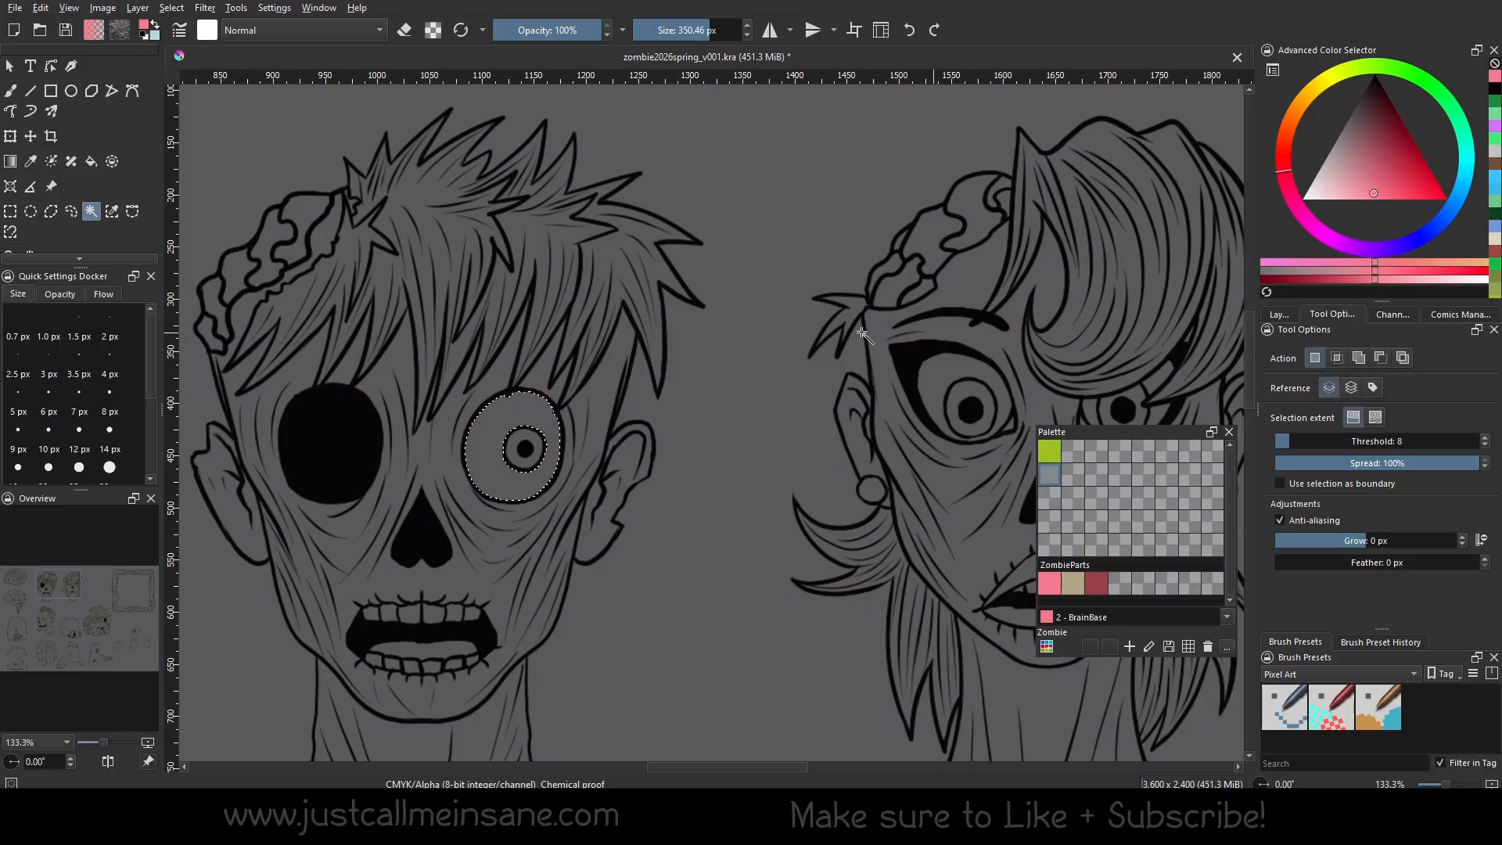
click(1360, 360)
drag(1159, 433, 790, 513)
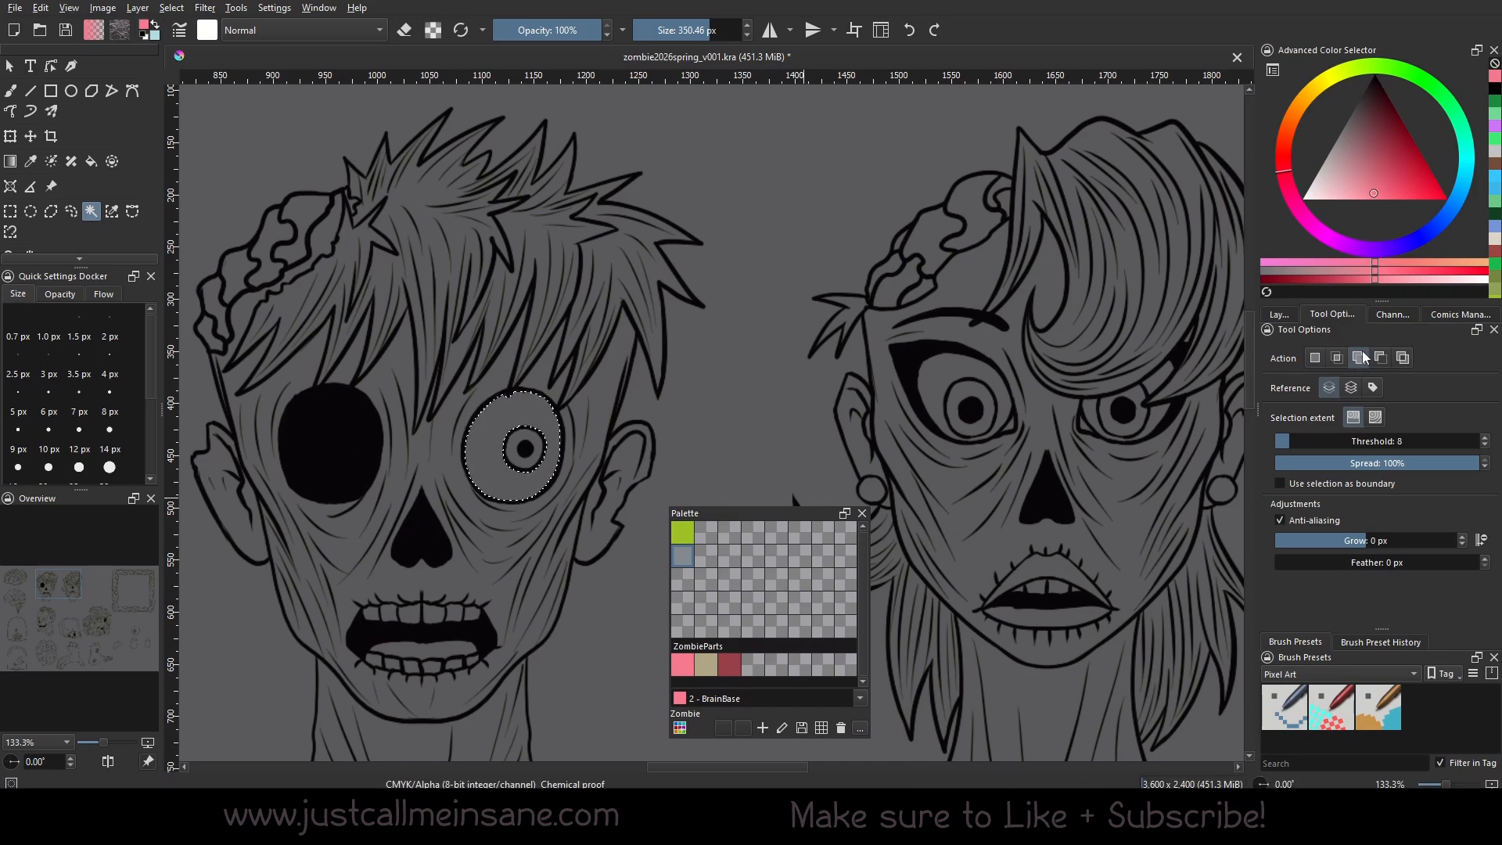
click(964, 371)
click(1163, 387)
click(1158, 423)
click(1090, 419)
click(1106, 410)
Add the irises and pupils of the two front-facing zombies to the eye selection with freehand loops.
scroll(998, 469, down, 3)
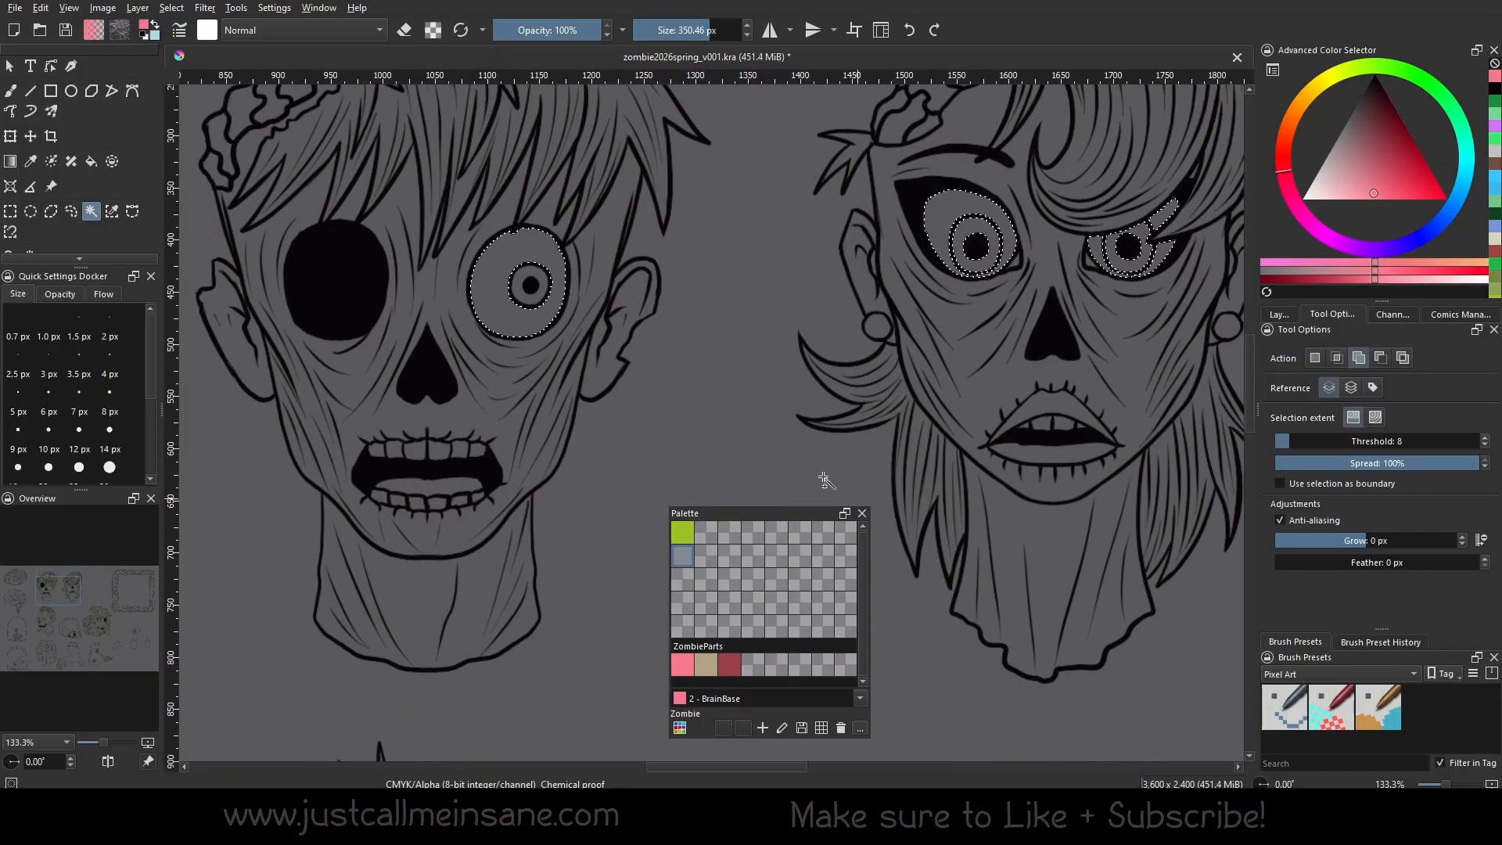
click(71, 211)
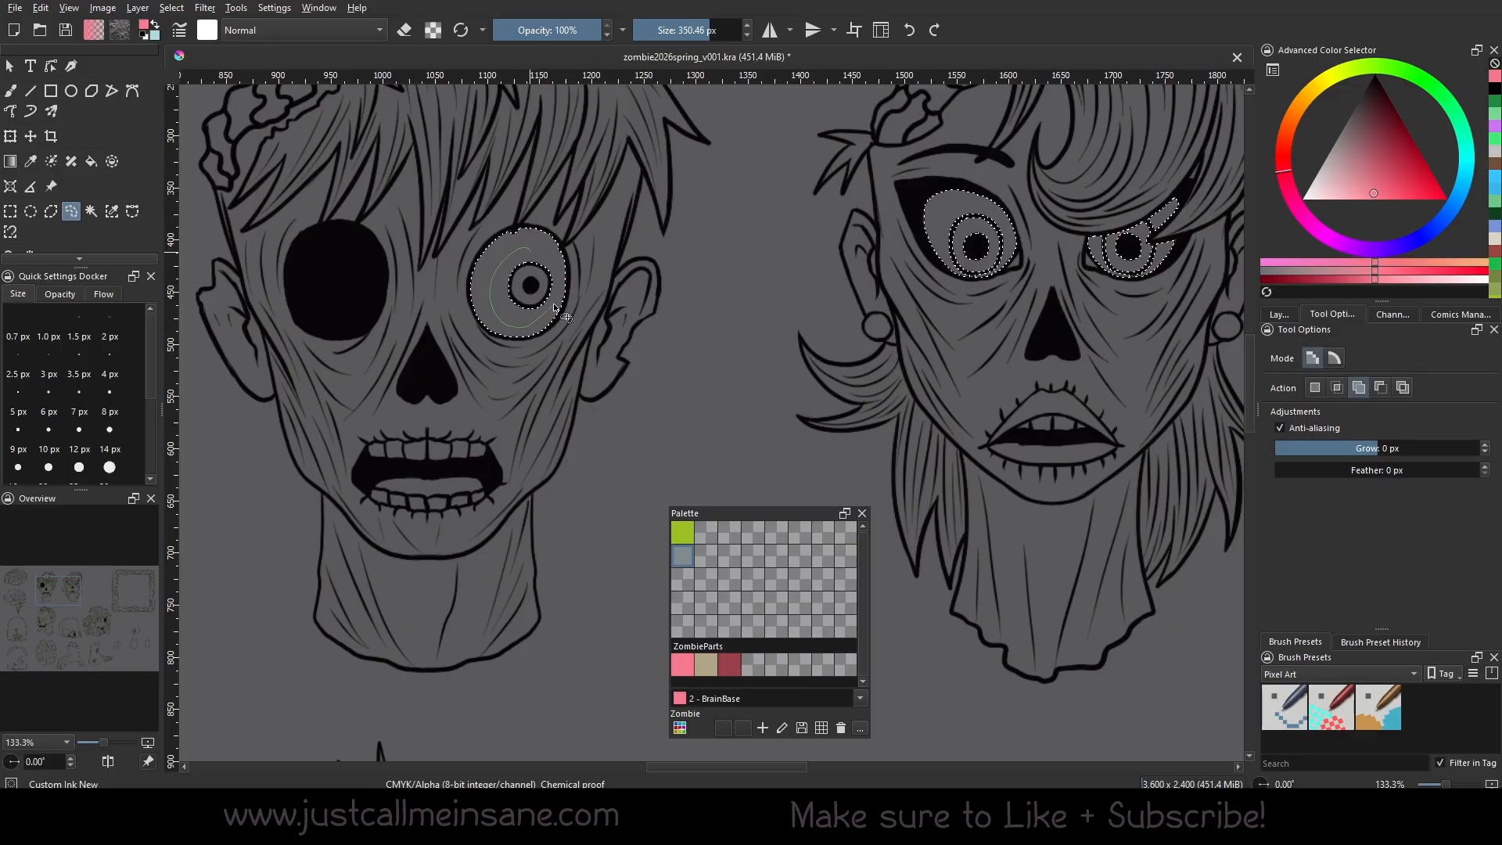
mouse_move(980, 209)
mouse_down()
mouse_move(945, 241)
mouse_move(955, 268)
mouse_move(1005, 260)
mouse_move(995, 209)
mouse_up()
mouse_move(1127, 233)
mouse_down()
mouse_move(1111, 274)
mouse_move(1158, 258)
mouse_move(1170, 208)
mouse_move(1171, 229)
mouse_up()
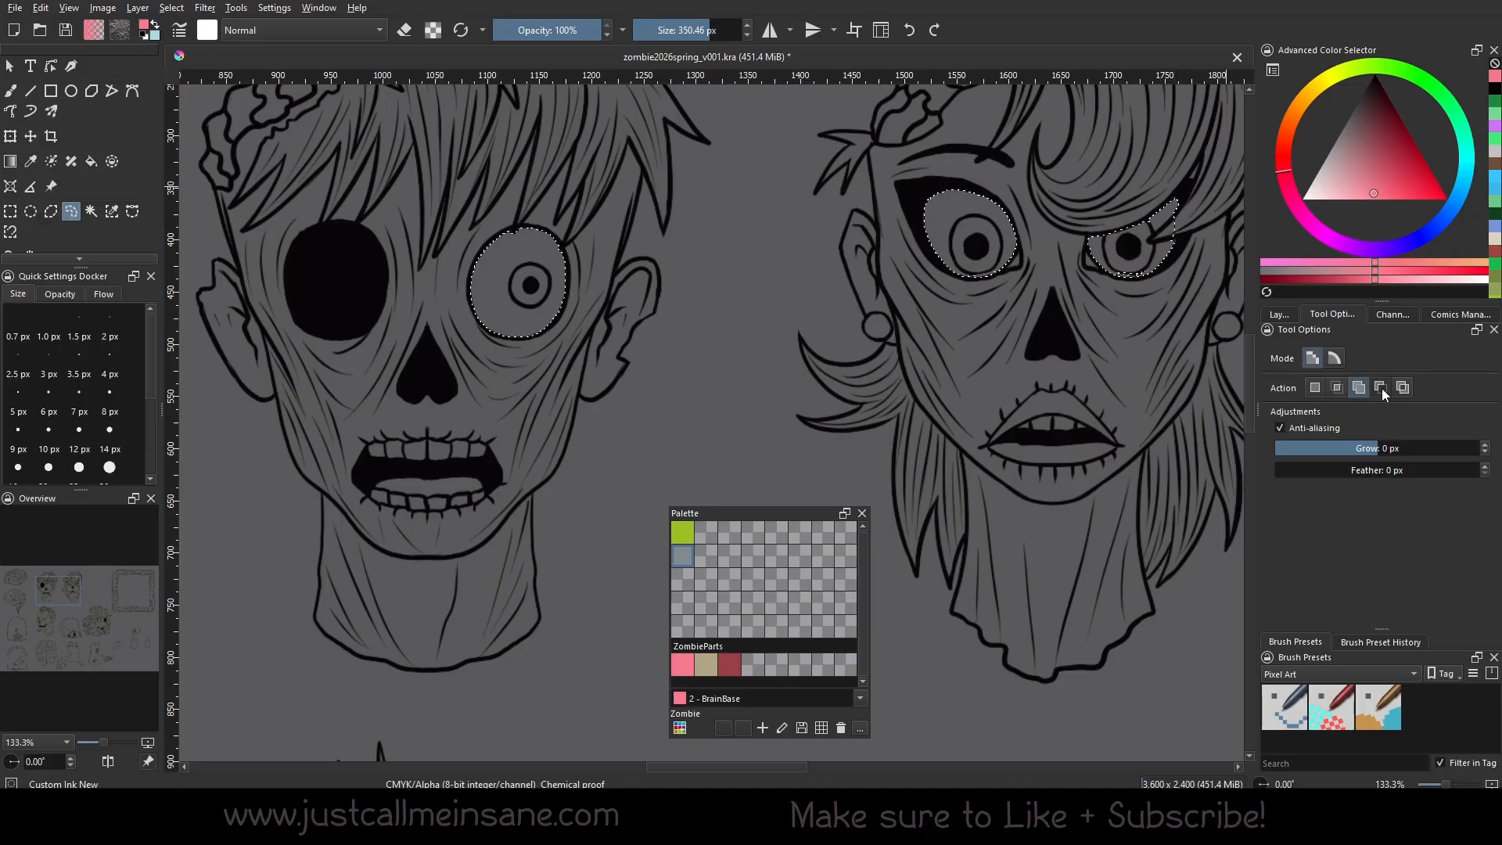
Subtract the hair strand crossing the female zombie's eye from the freehand selection and add back the missed eye area.
drag(1108, 353, 1017, 393)
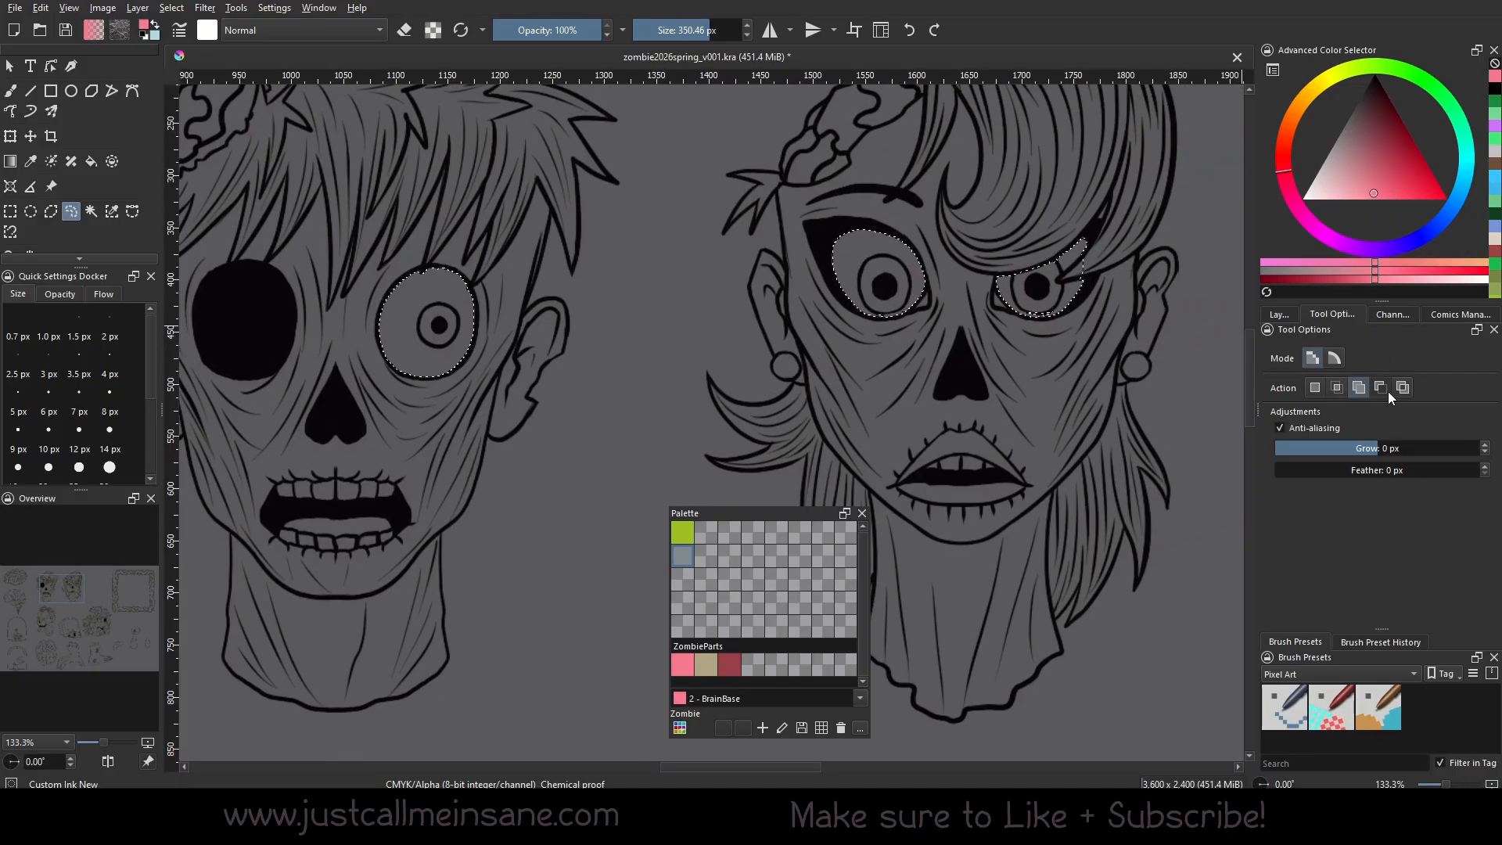
click(1383, 392)
drag(1083, 256, 1087, 274)
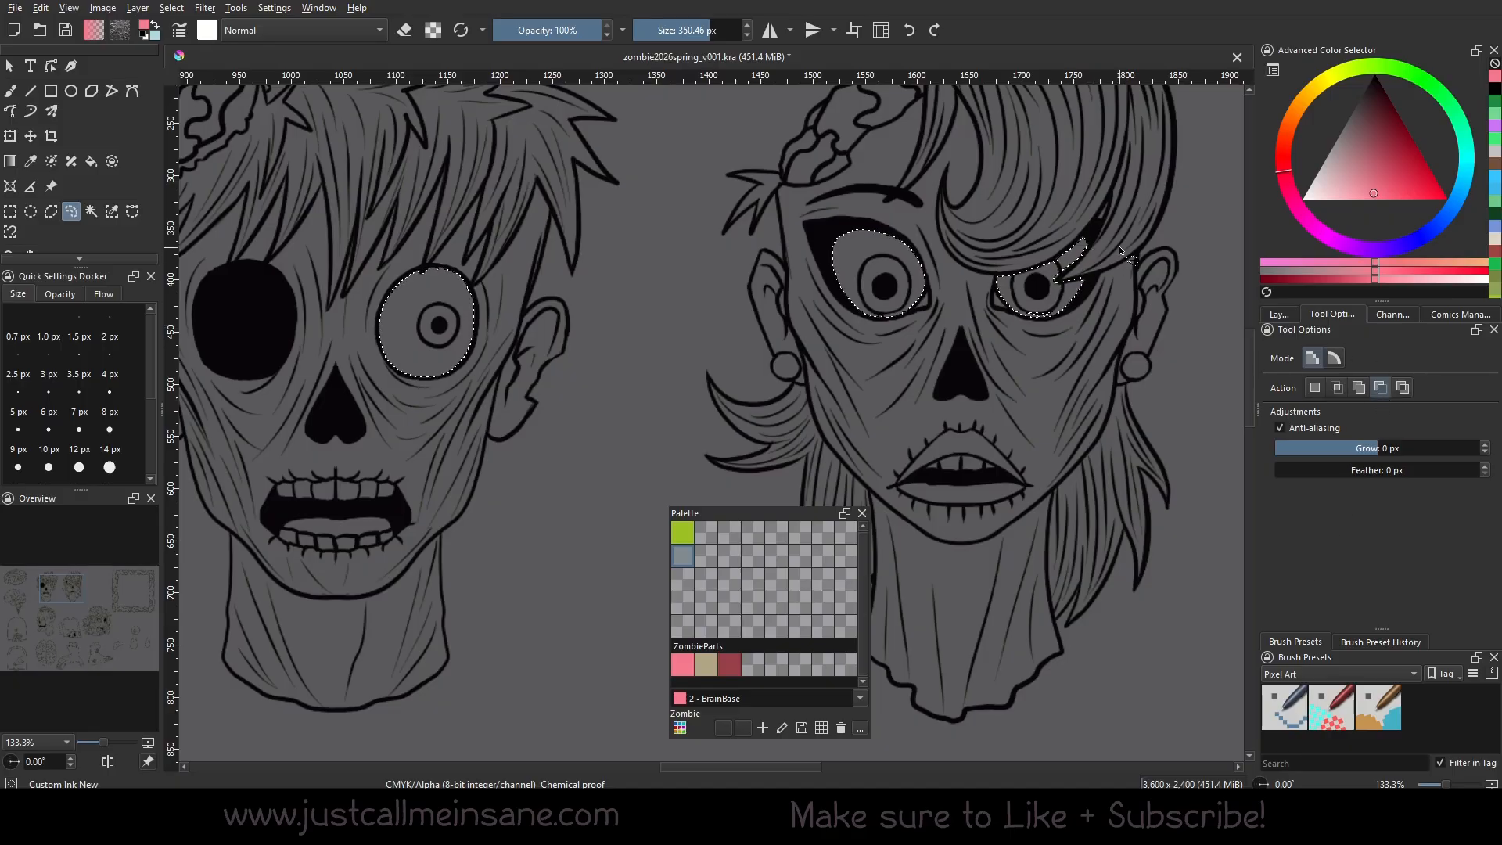
click(1356, 384)
mouse_move(1005, 294)
mouse_down()
mouse_move(1094, 301)
mouse_move(1021, 313)
mouse_up()
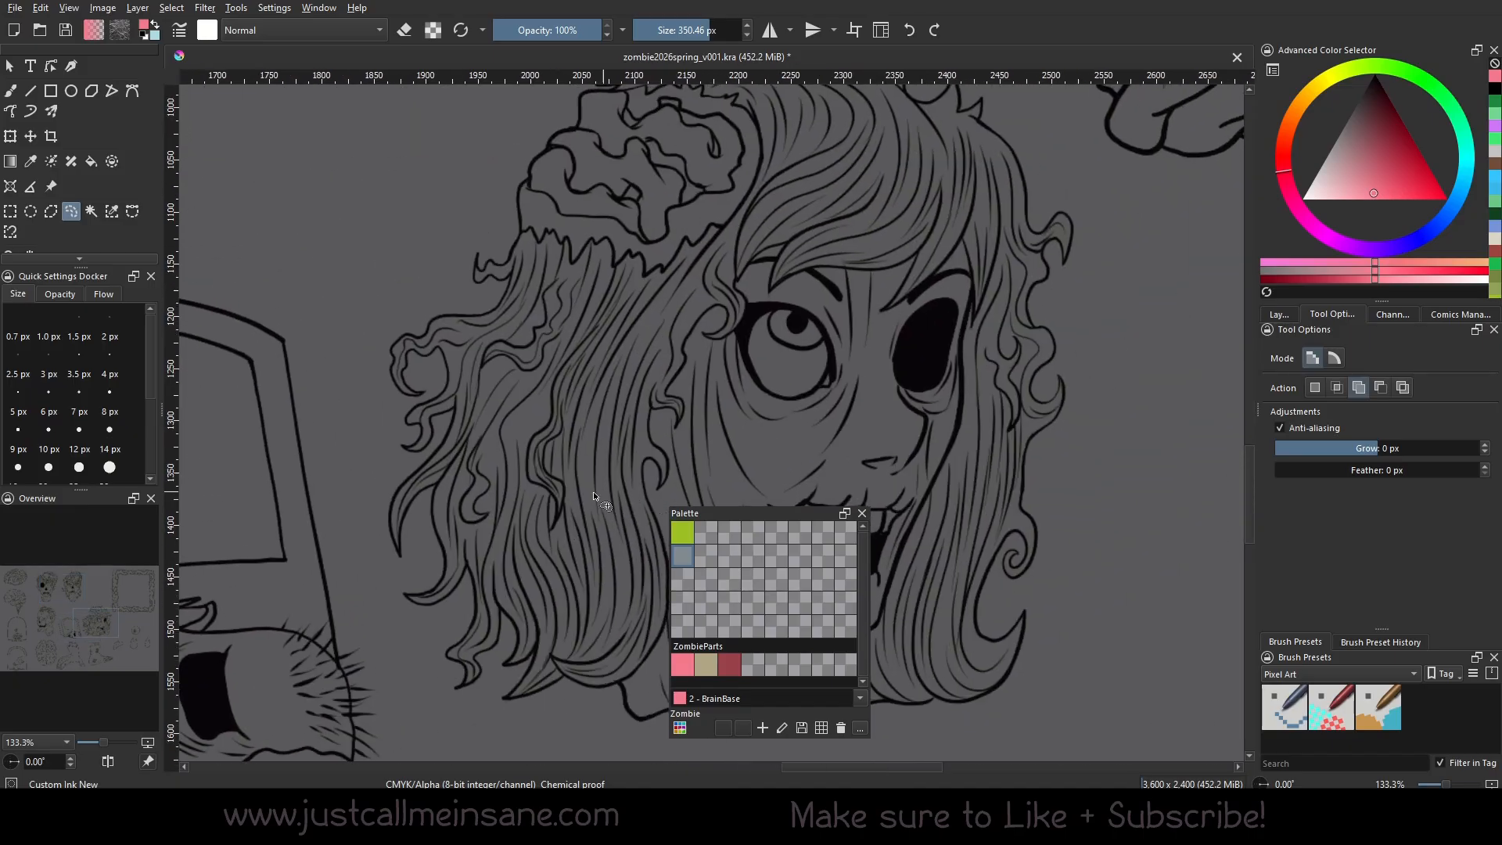
Store the eye selection as a local selection on Paint Layer 13.
drag(645, 454, 951, 568)
drag(106, 741, 99, 737)
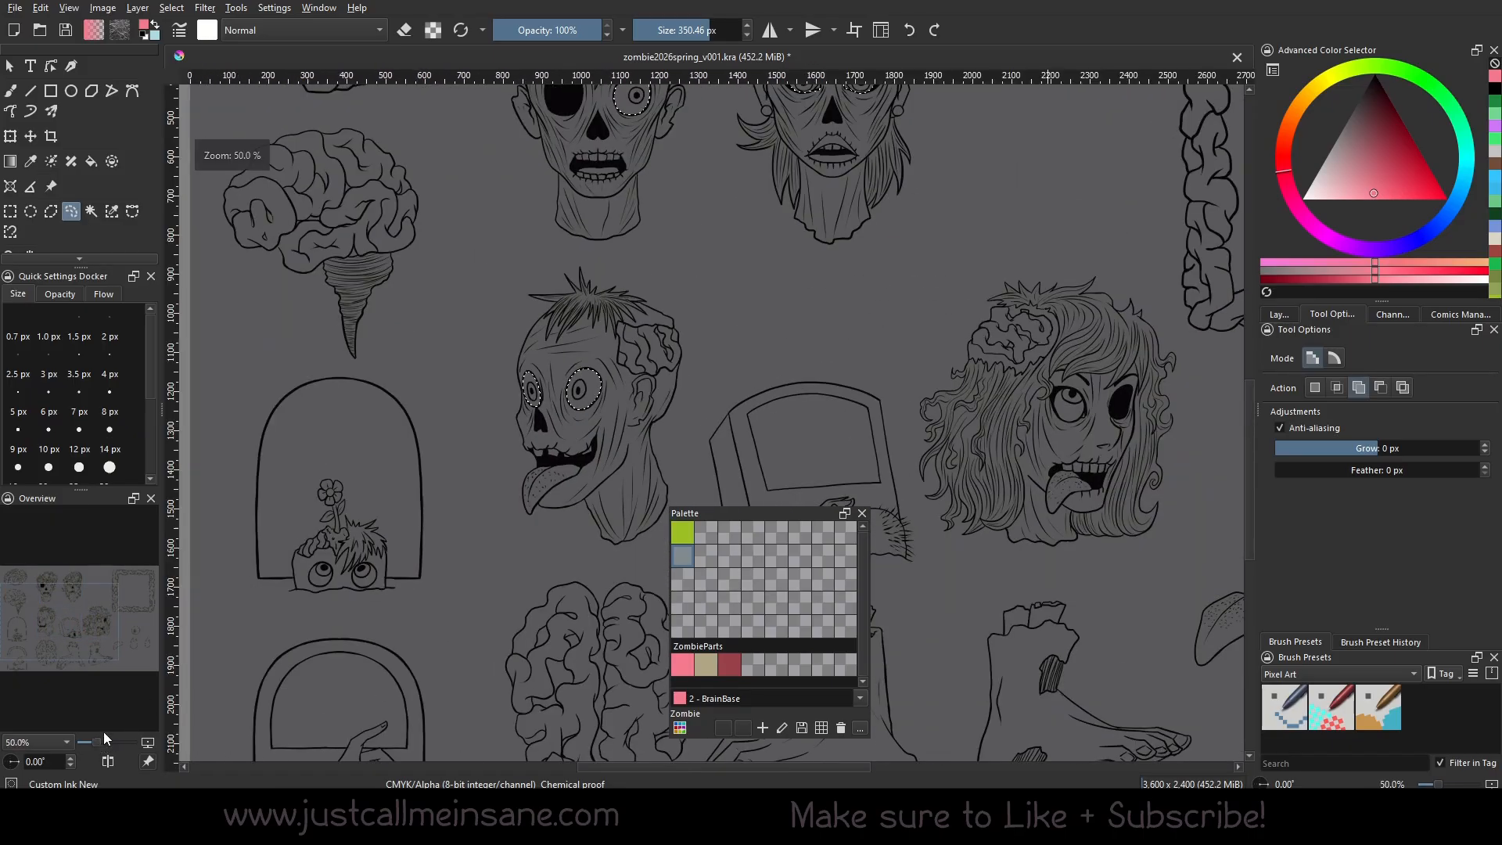
drag(1005, 208, 892, 375)
click(1279, 314)
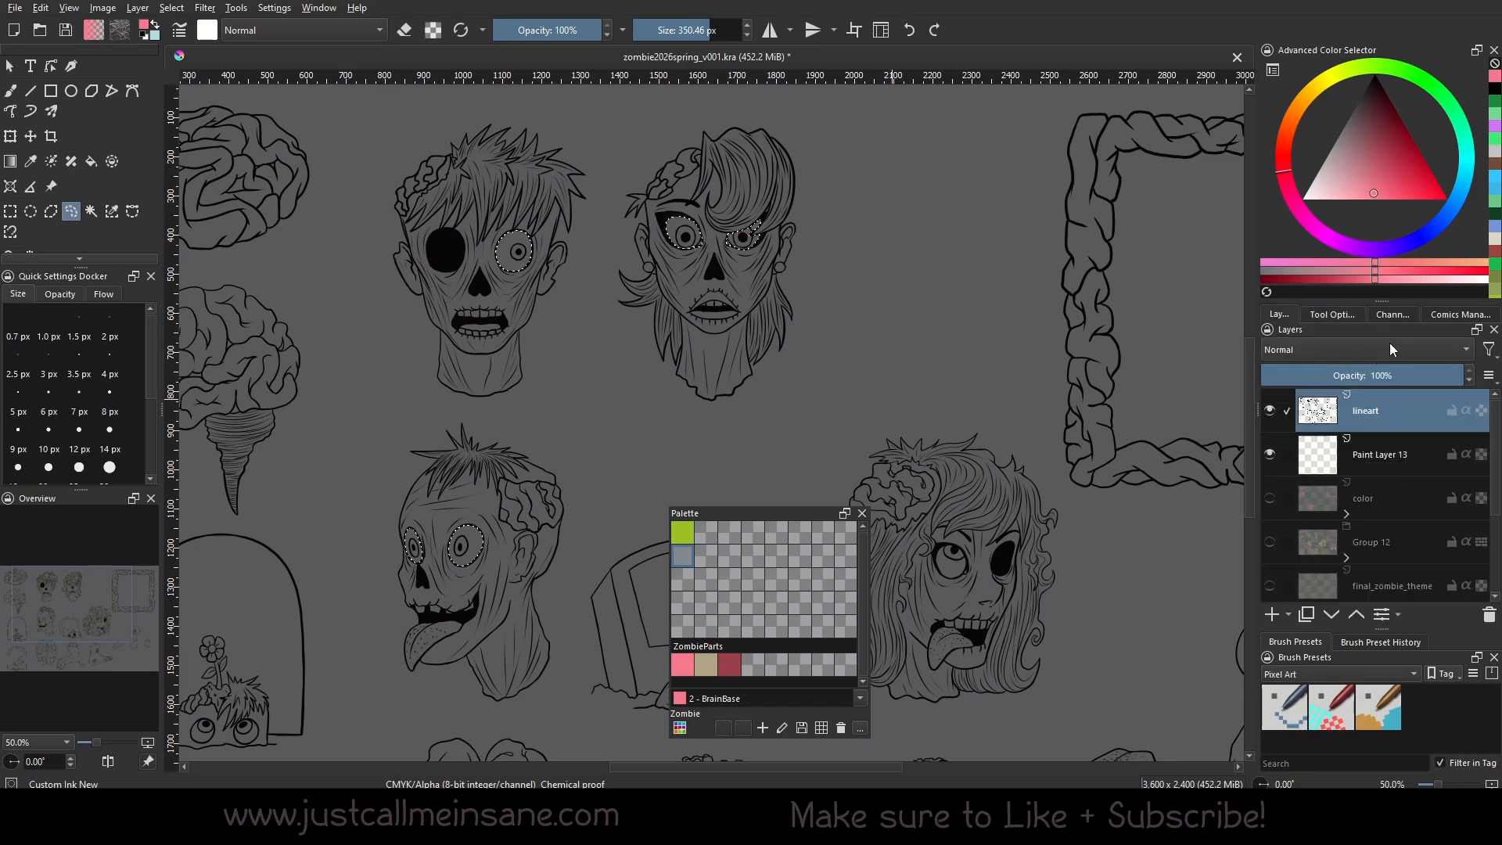
click(1387, 457)
right_click(1388, 462)
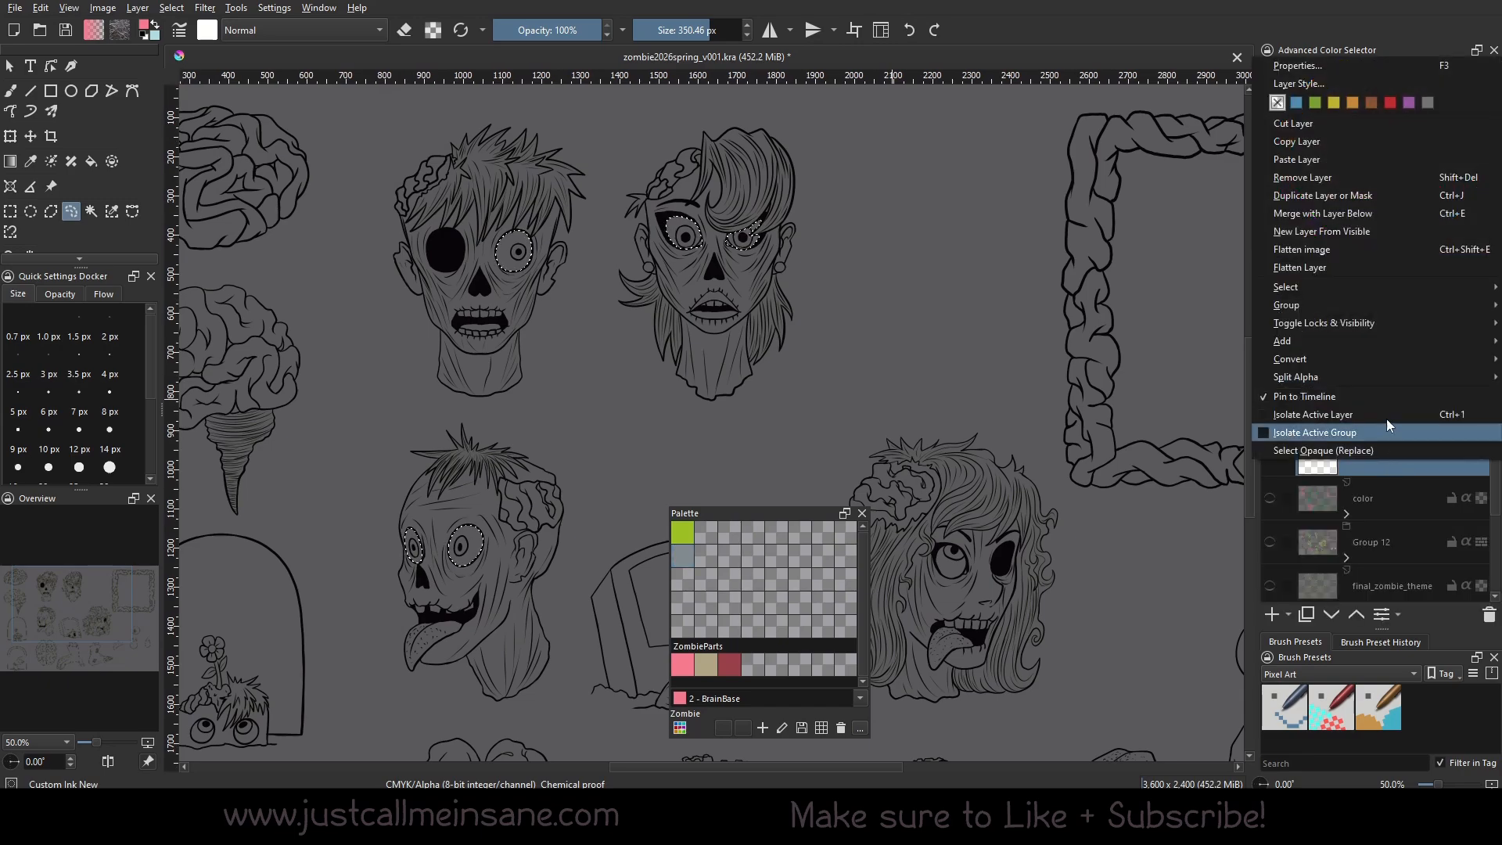
mouse_move(1349, 343)
click(1198, 416)
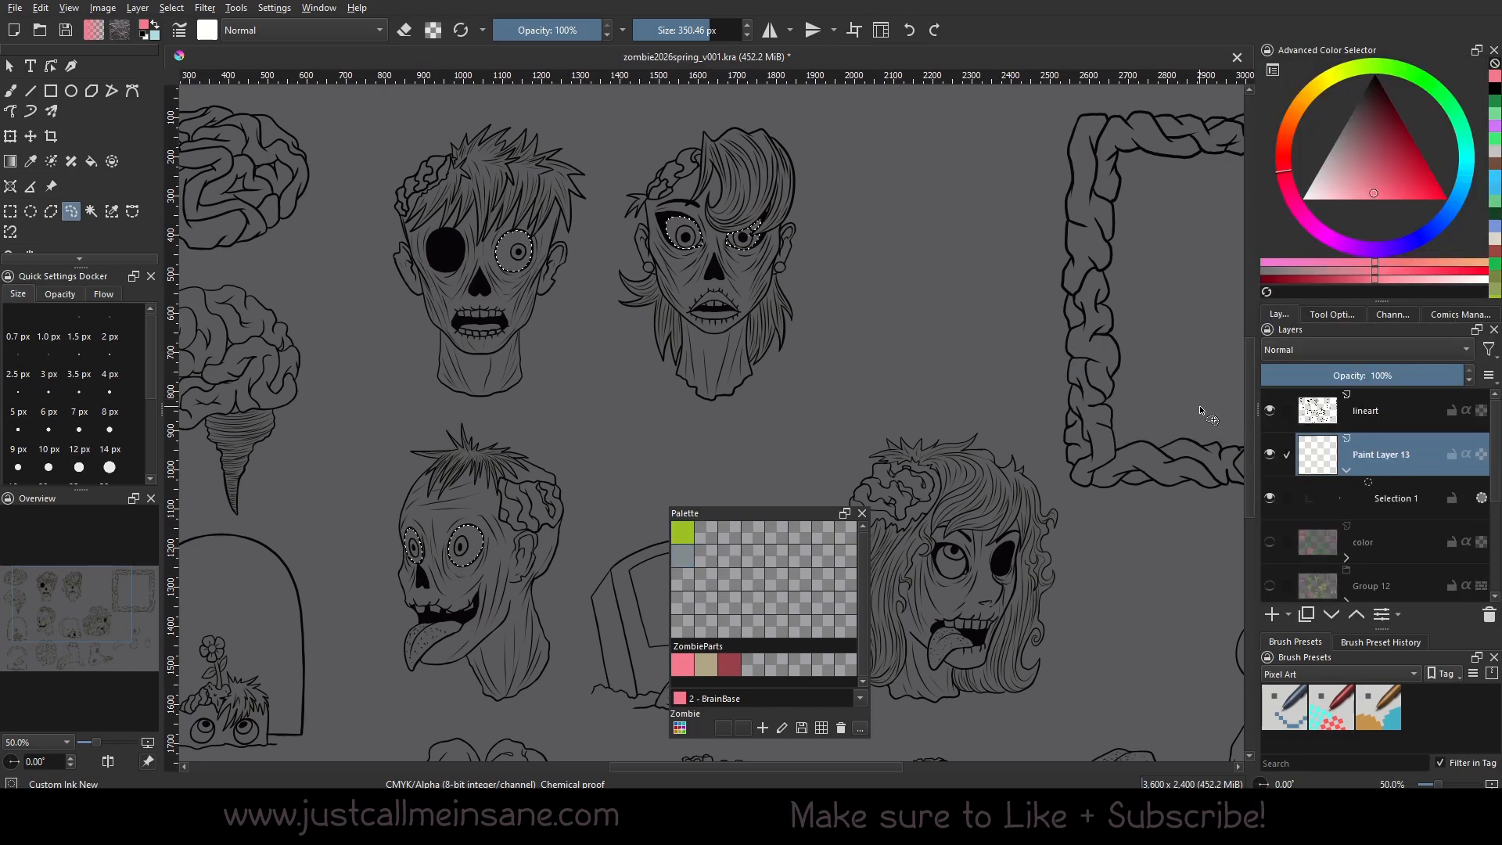
Make the lineart layer active again and switch to the contiguous selection tool.
click(1418, 411)
drag(584, 424, 687, 435)
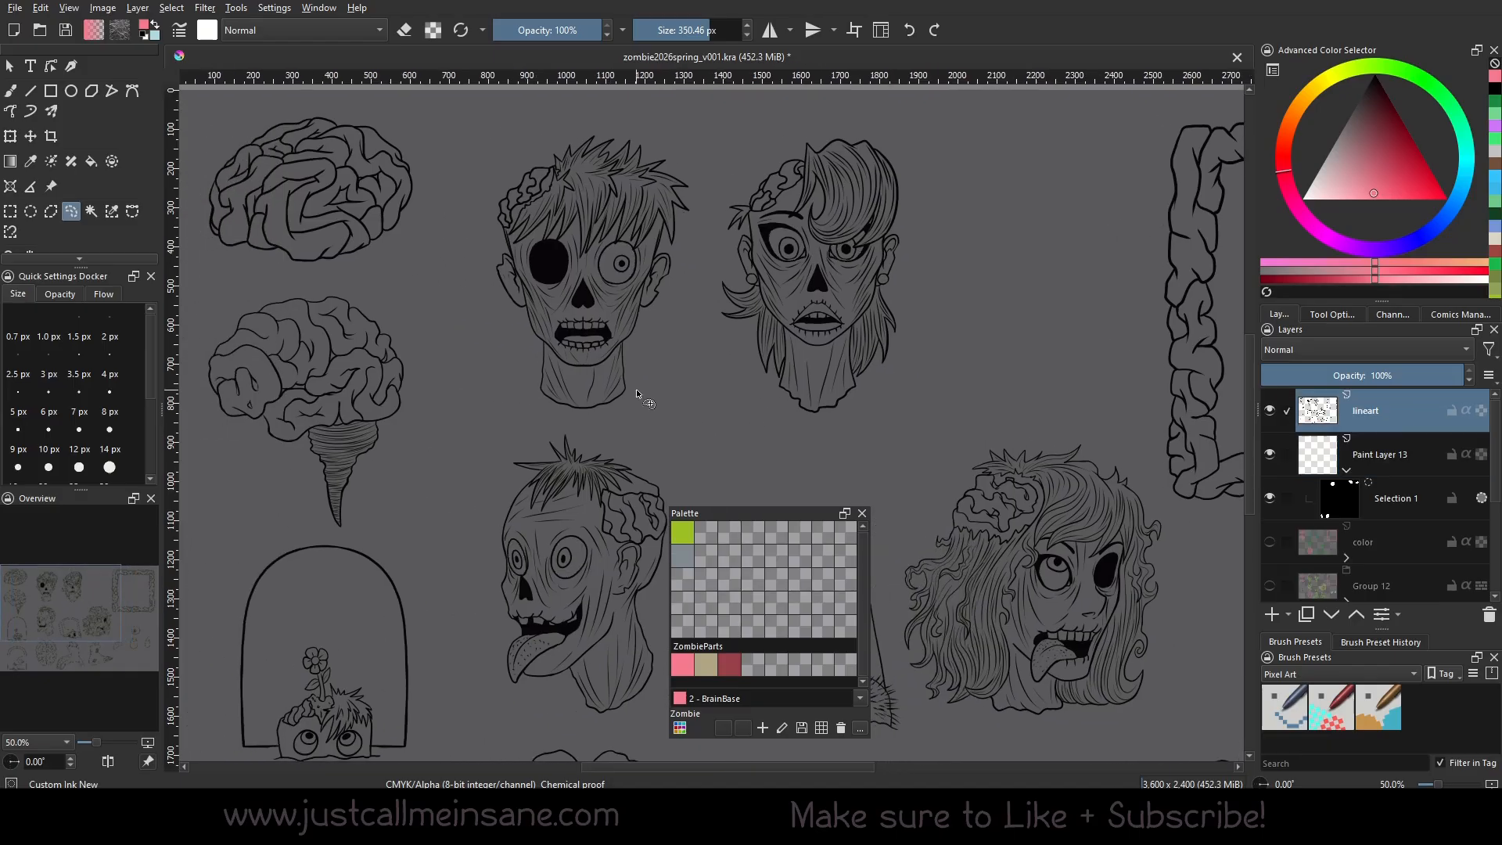
click(97, 214)
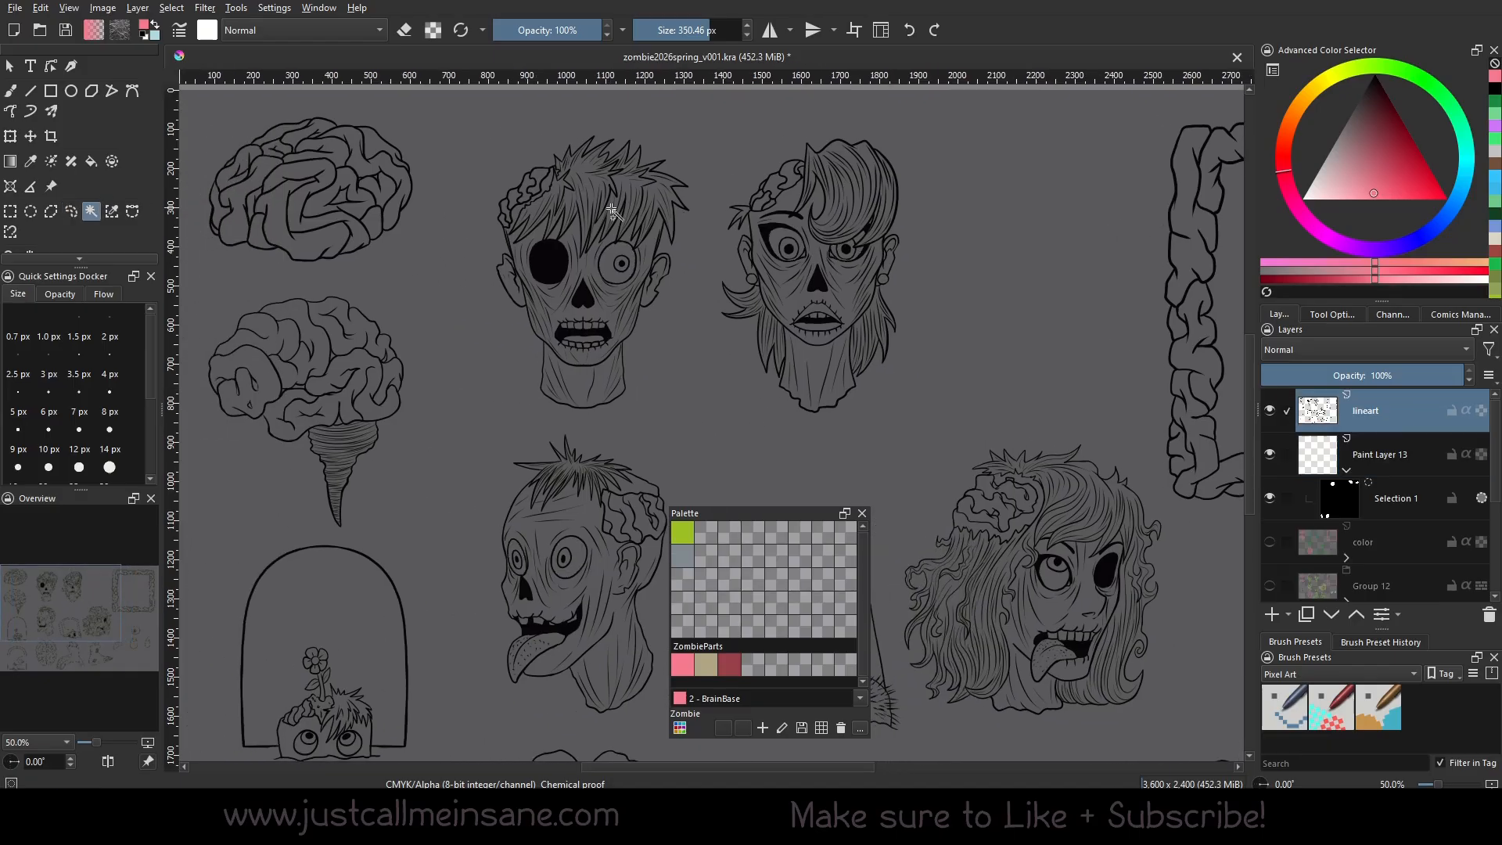
Try selecting the short-haired front-facing zombie's face contiguously, and undo that selection.
click(599, 316)
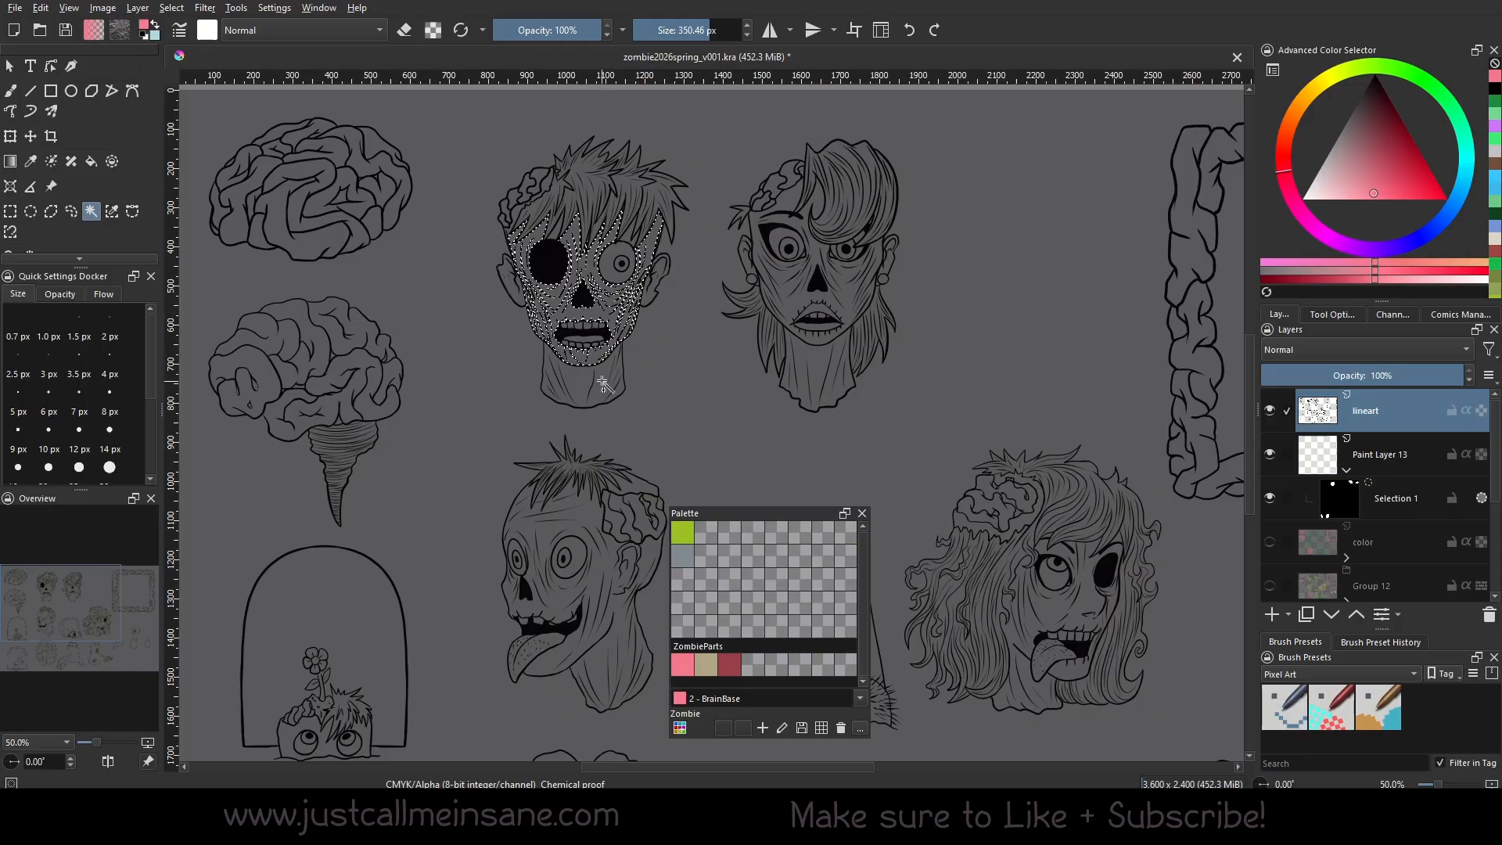
click(910, 34)
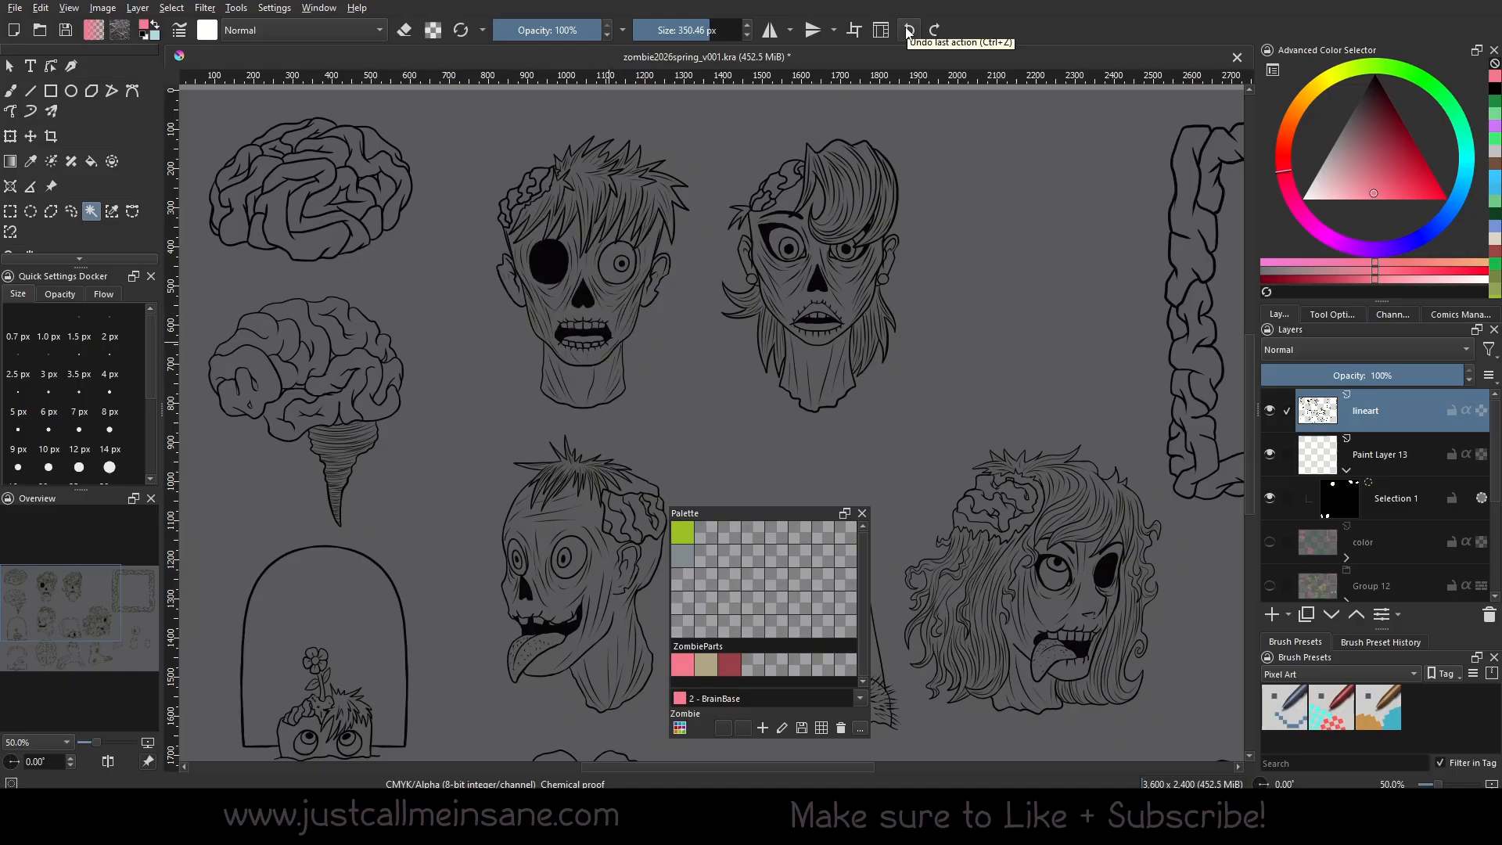
Select the exposed brain pieces on the side-view zombie, the female zombie and the short-haired front-facing zombie from the line art.
drag(734, 469, 671, 506)
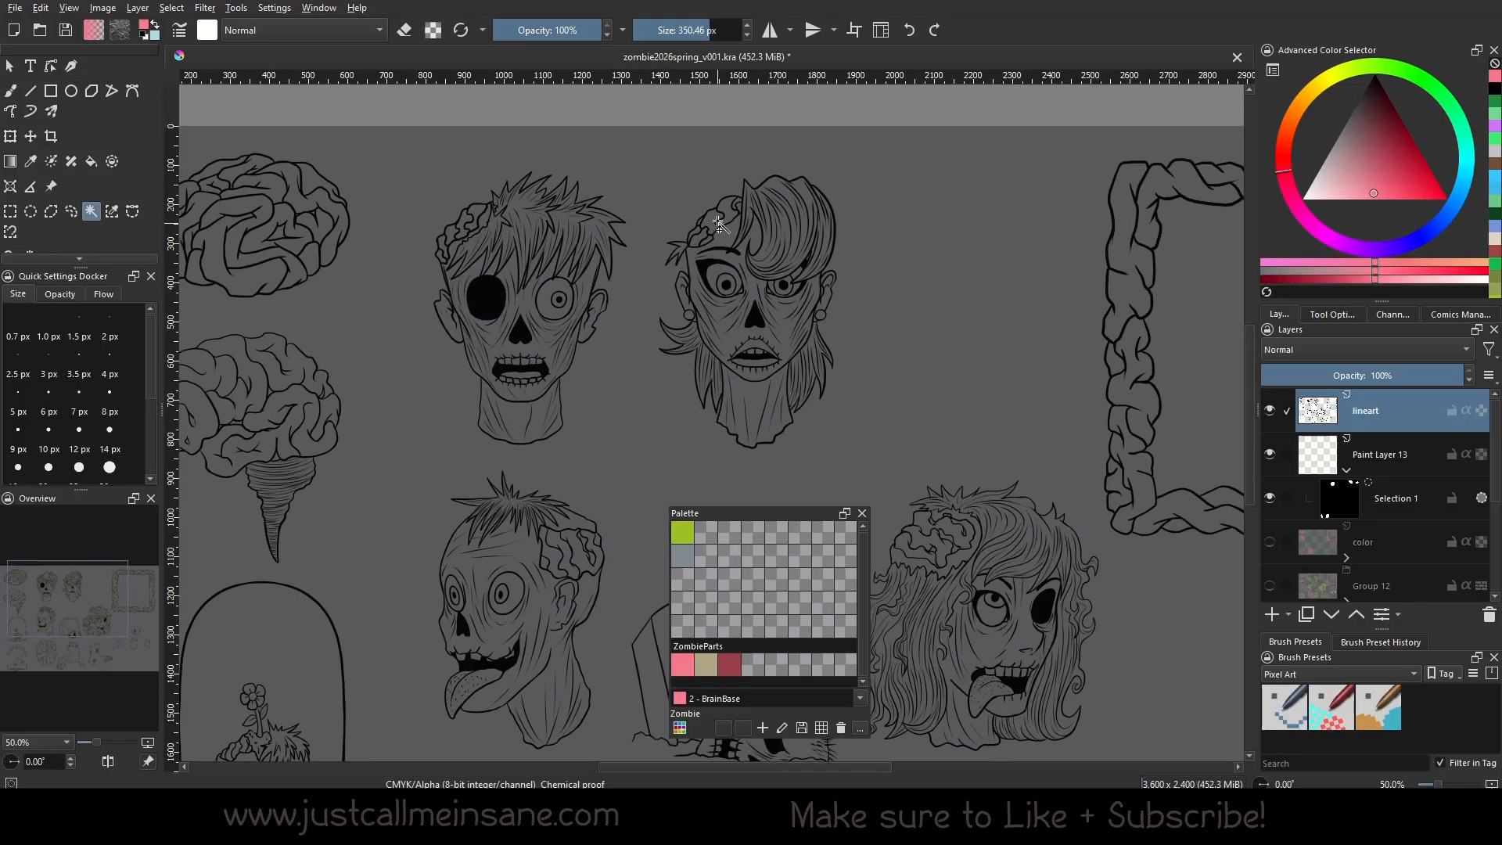
click(100, 742)
click(534, 603)
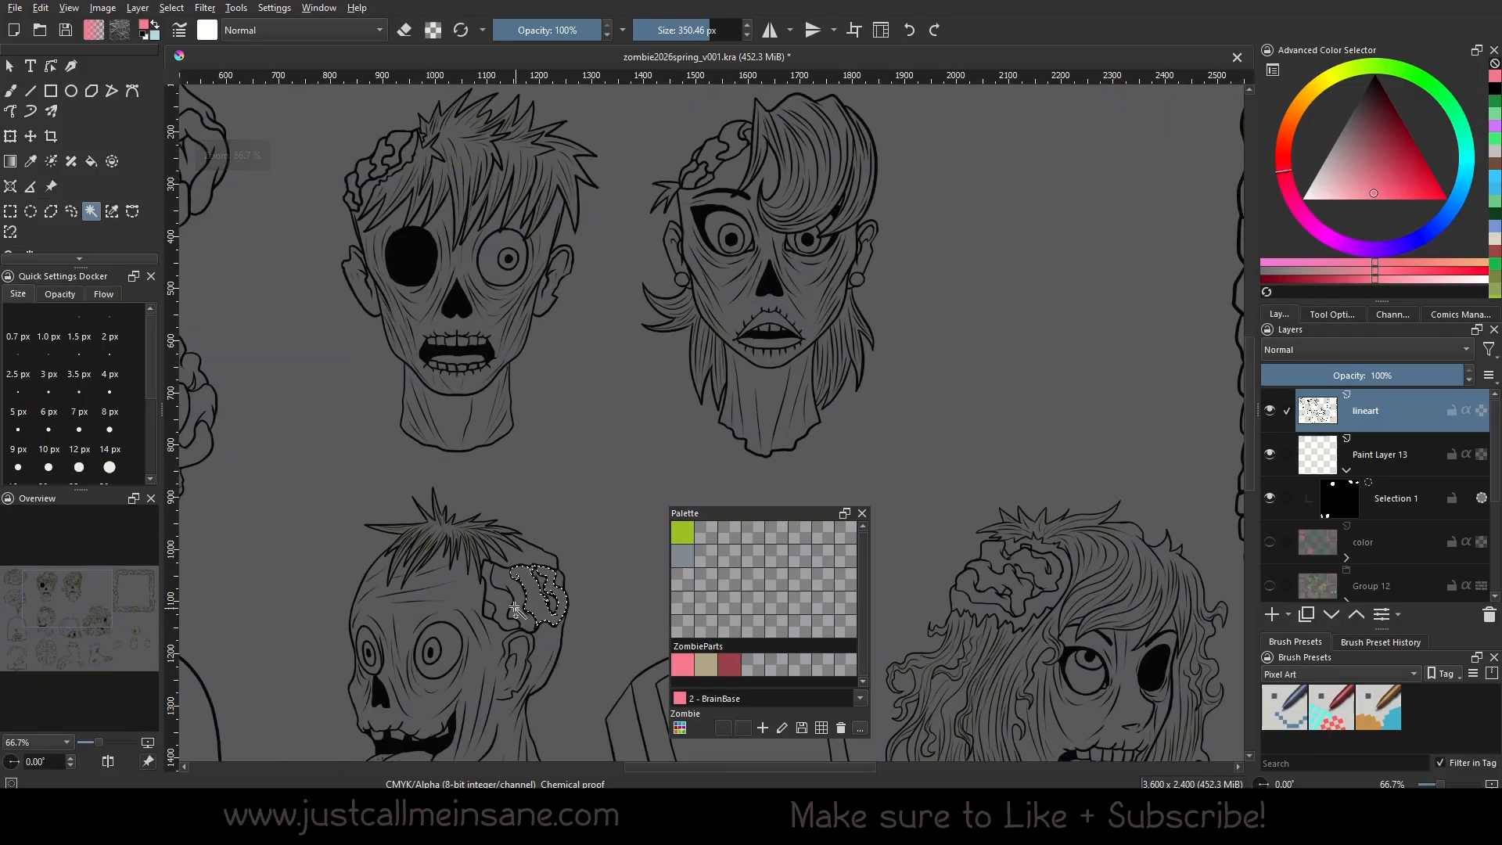
click(515, 614)
click(499, 609)
click(729, 147)
click(393, 146)
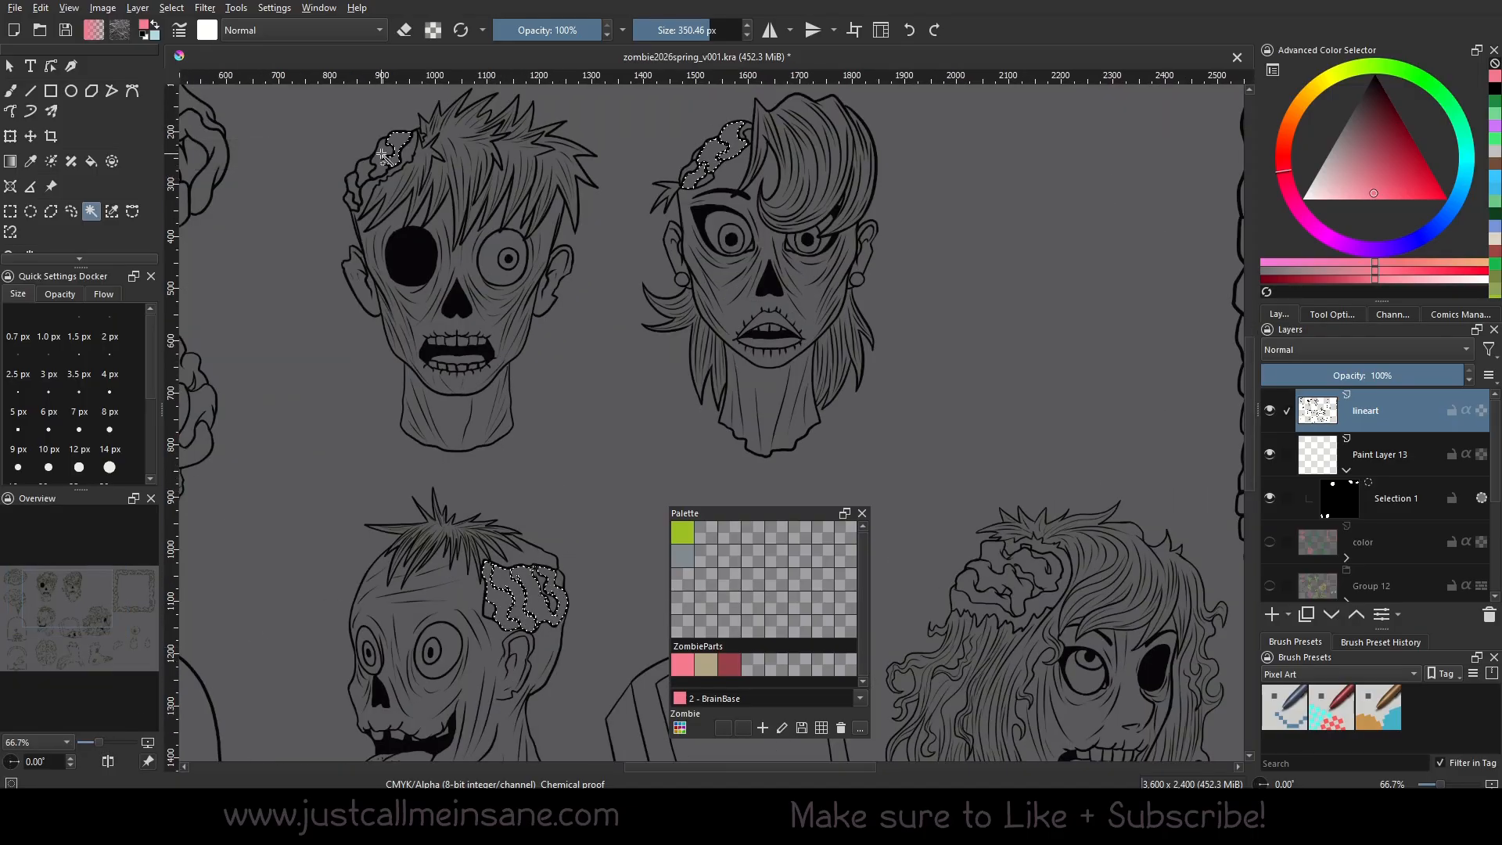
click(361, 173)
click(353, 187)
Add the line gaps between the brain folds on the three zombie heads to the selection with freehand loops.
click(72, 211)
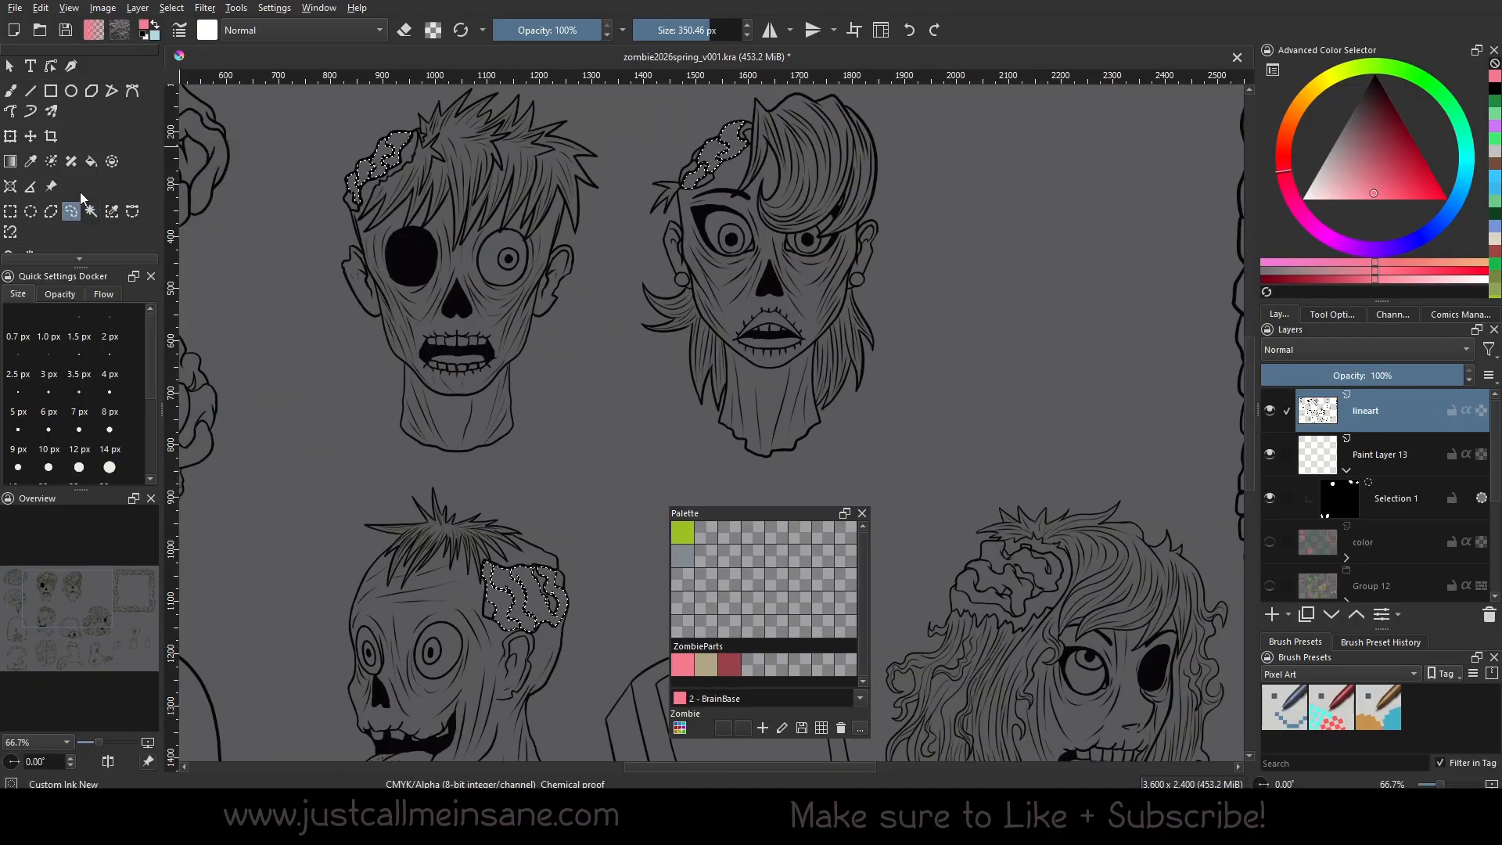
drag(266, 345, 397, 543)
drag(99, 742, 109, 743)
drag(429, 432, 900, 481)
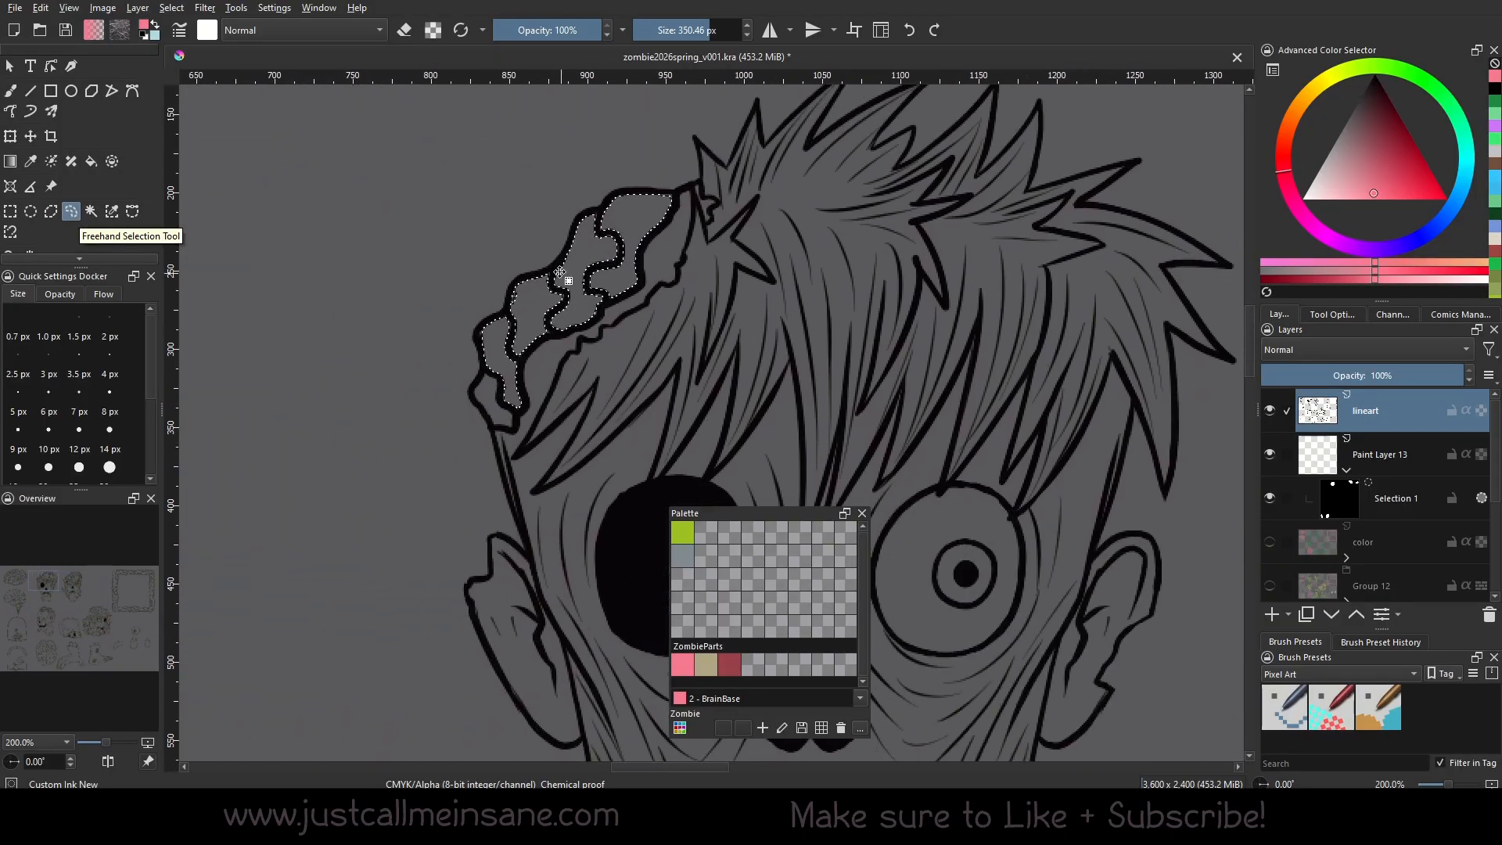
drag(1096, 532, 673, 102)
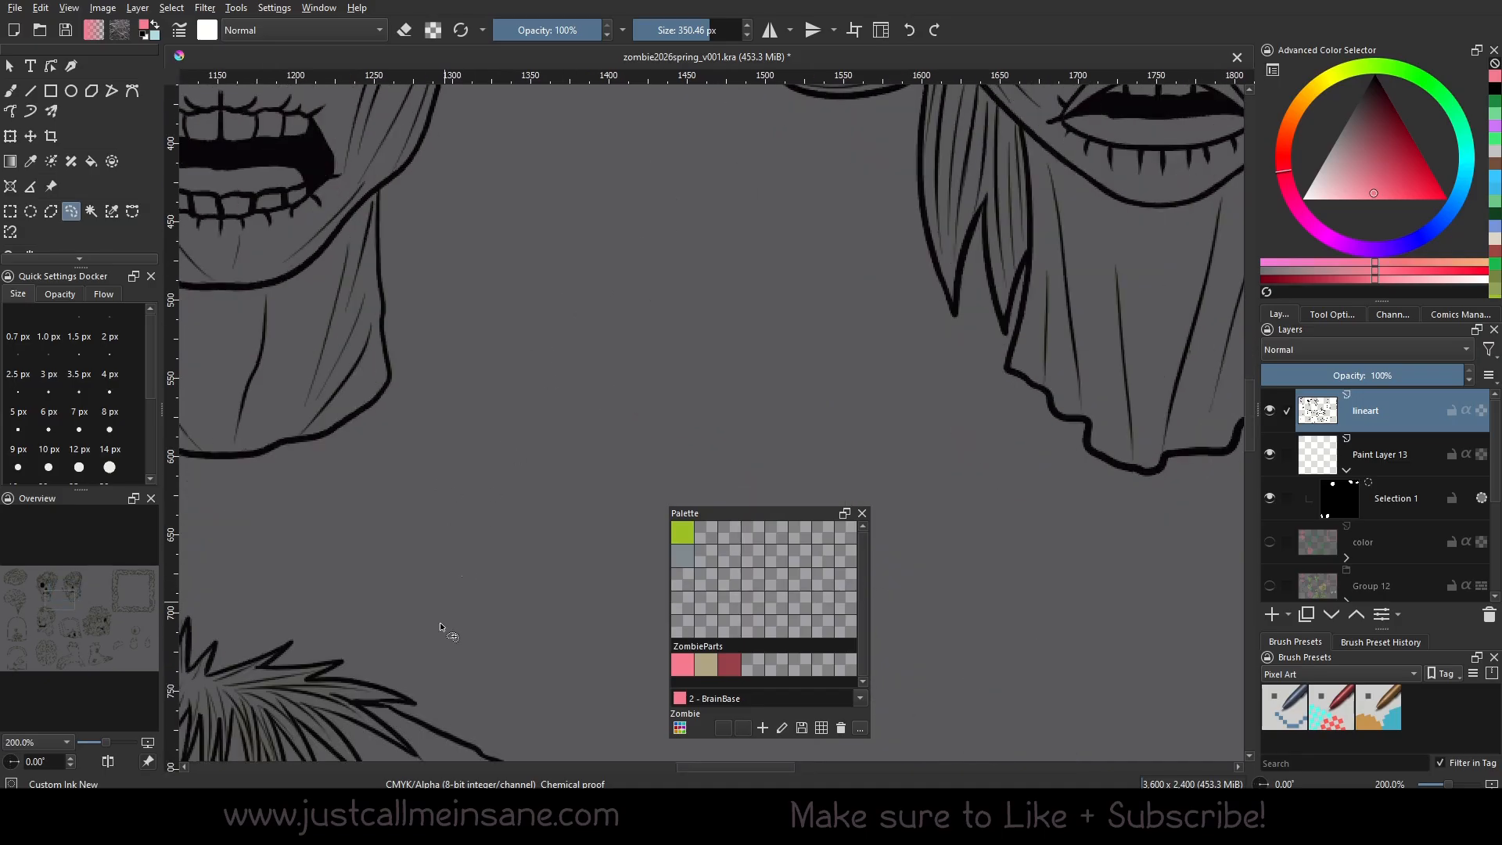
drag(449, 630, 669, 325)
drag(975, 326, 718, 219)
mouse_move(521, 192)
mouse_down()
mouse_move(490, 309)
mouse_move(773, 365)
mouse_move(747, 227)
mouse_up()
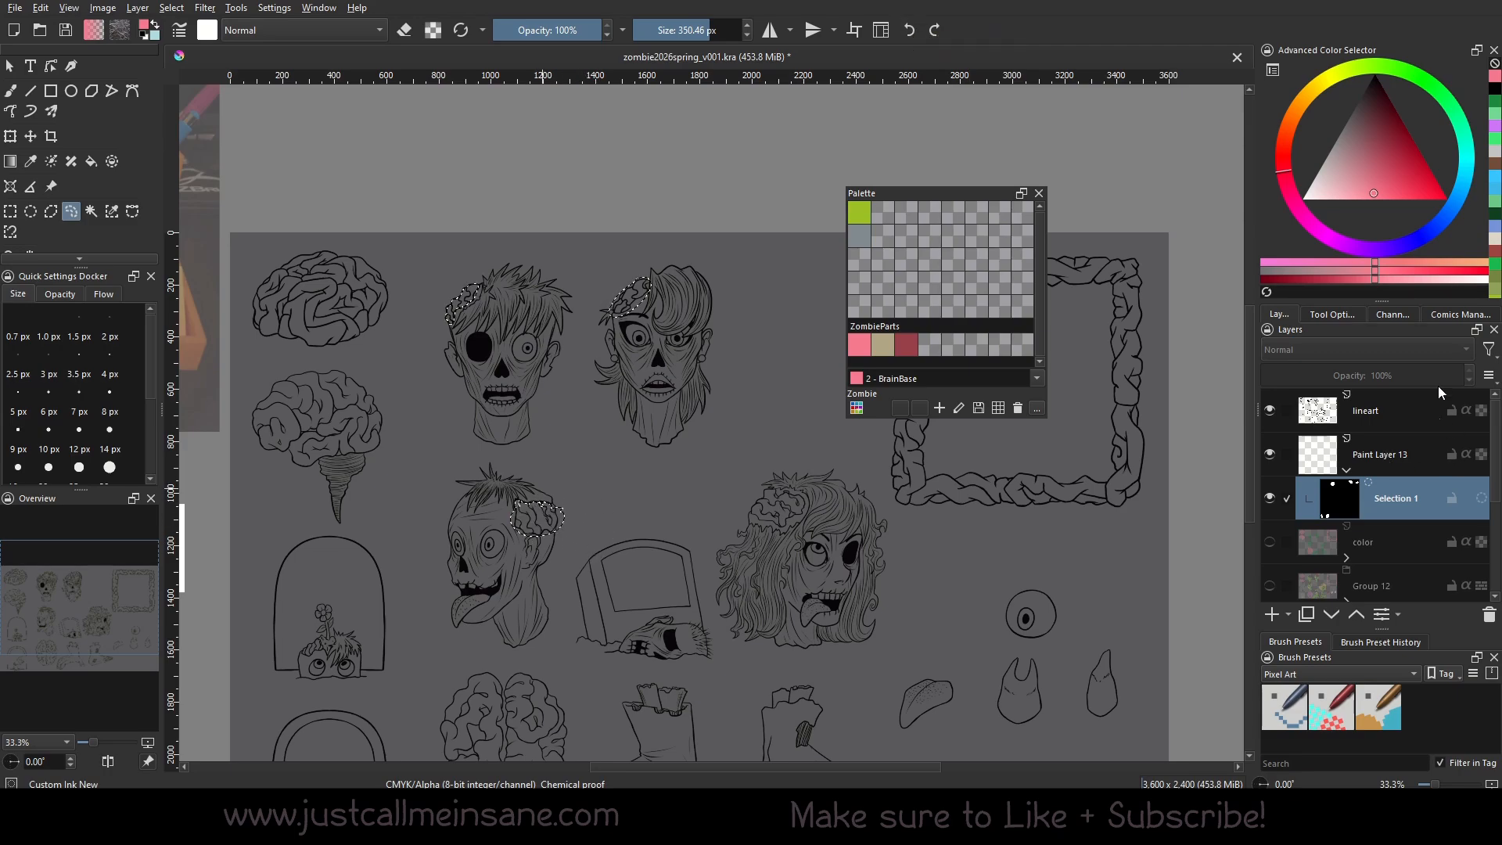
Store the exposed-brain selection as a second local selection on Paint Layer 13.
click(1428, 467)
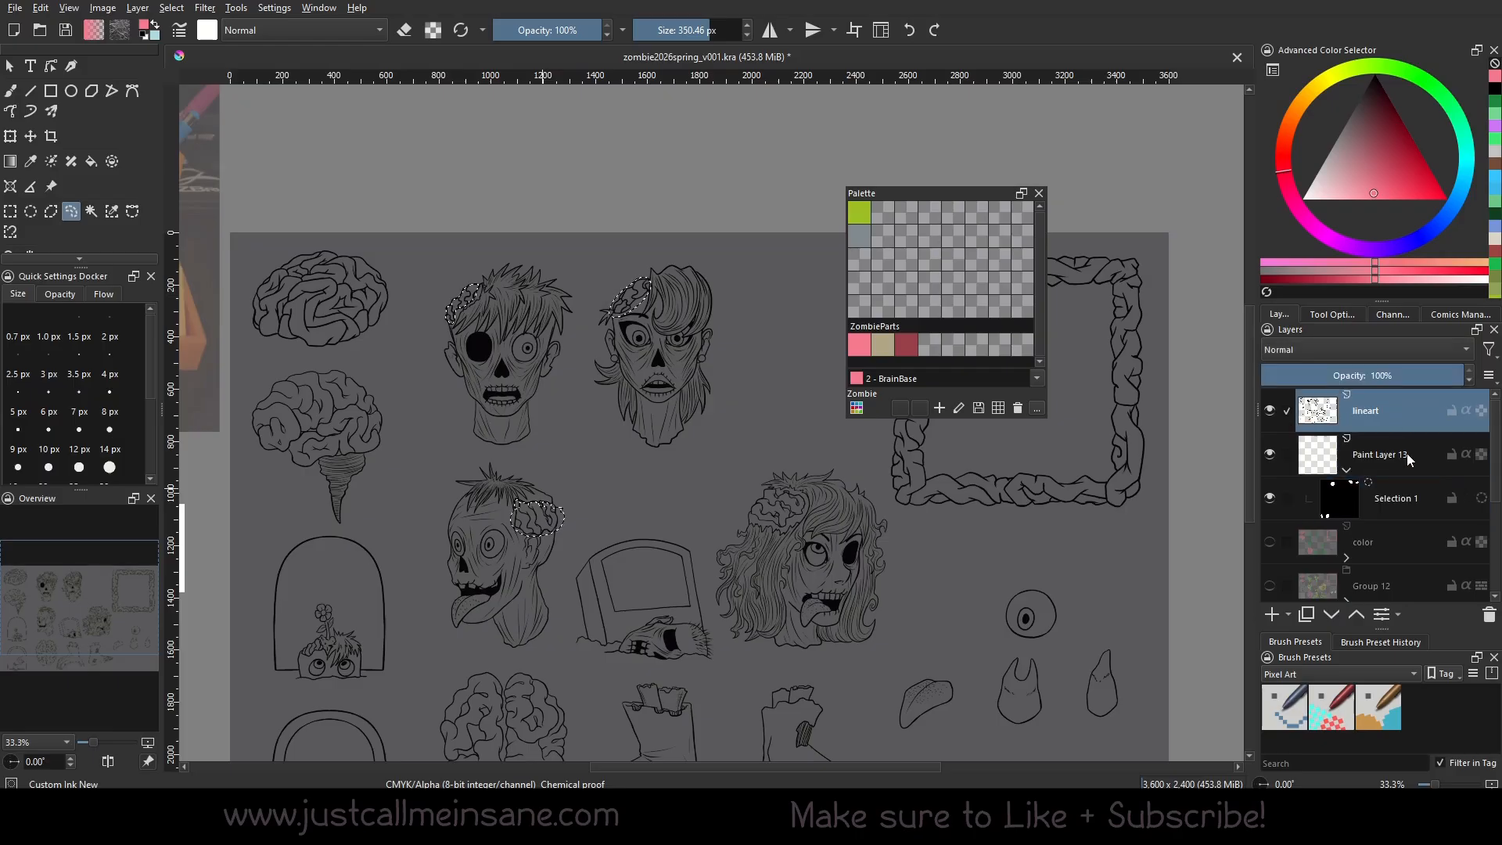
click(1400, 404)
click(1422, 474)
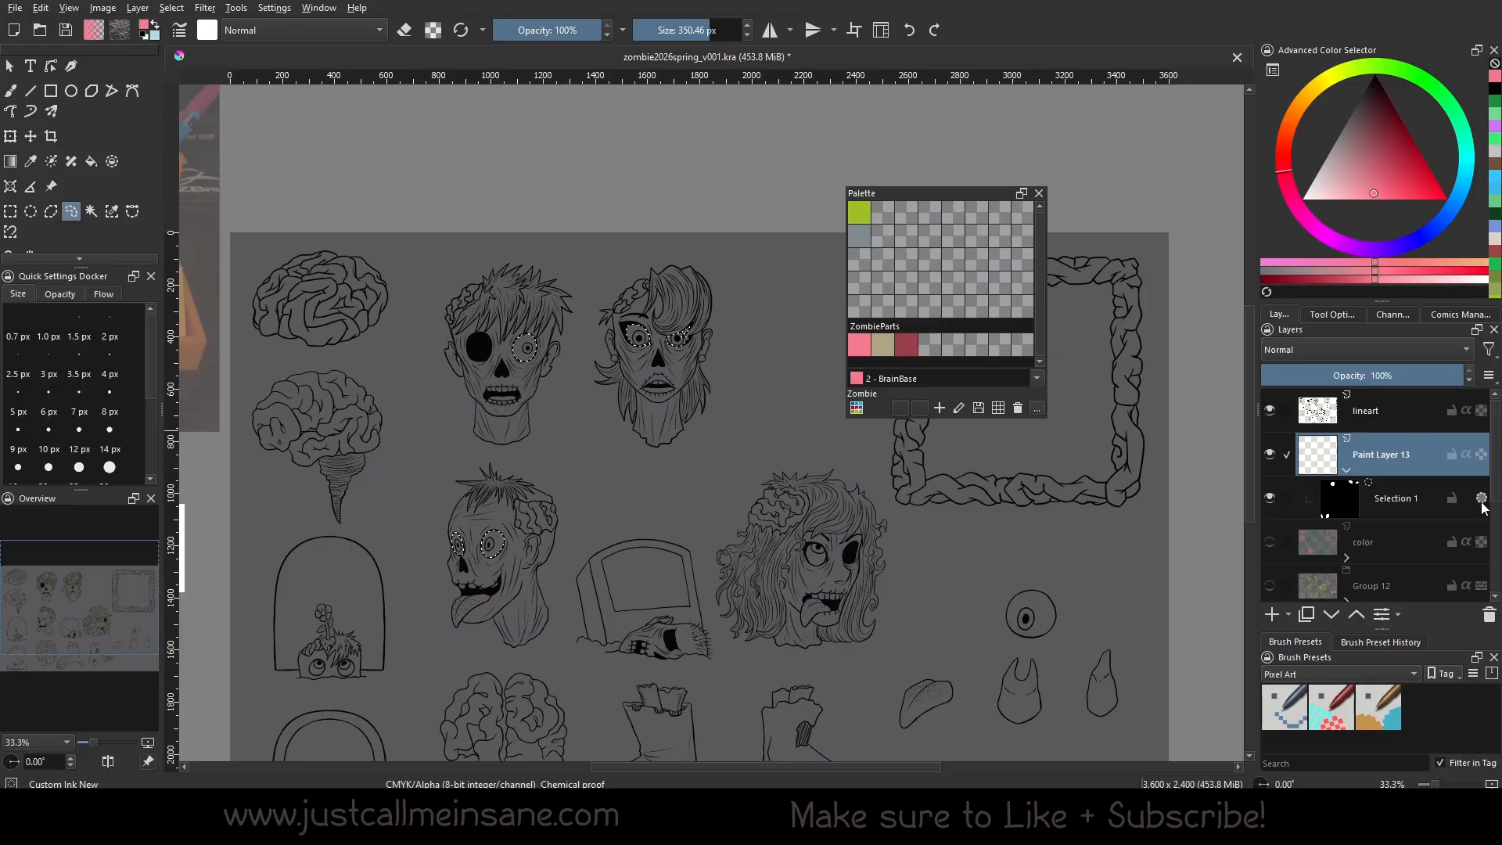
right_click(1392, 453)
mouse_move(1316, 338)
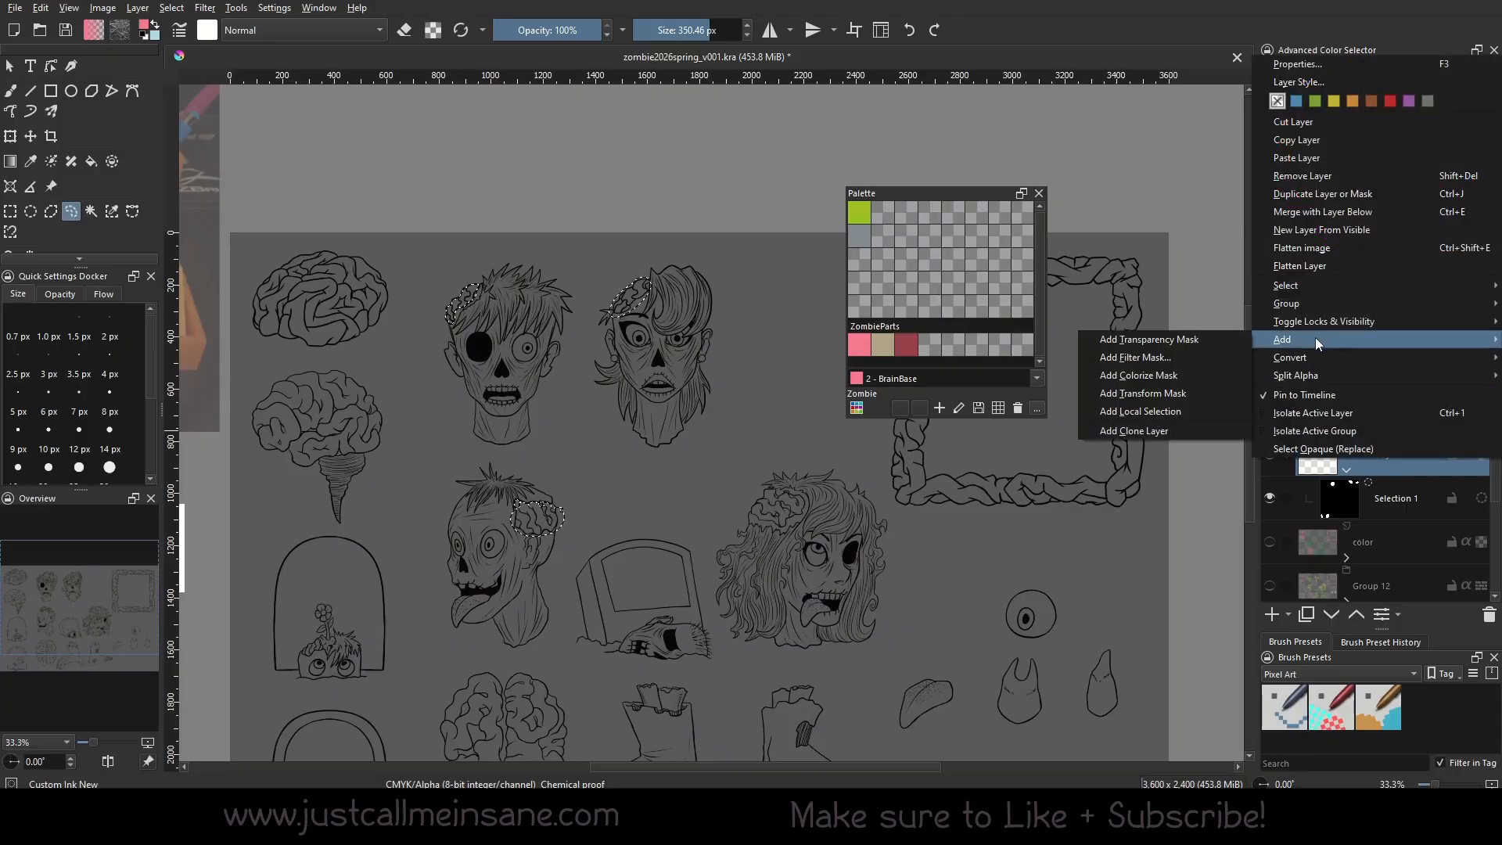
click(1167, 412)
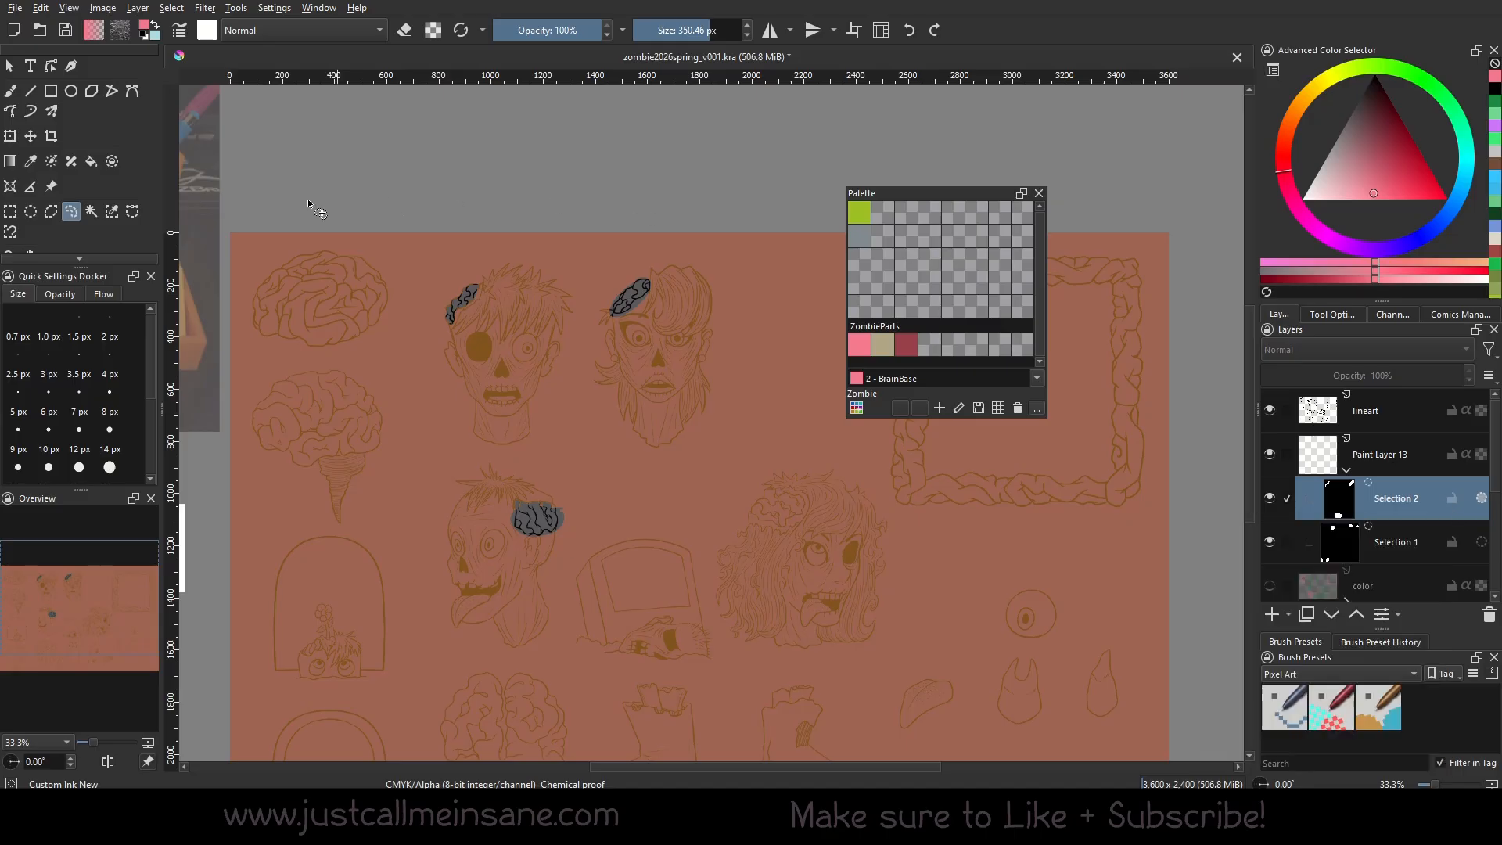
Paint the exposed brains on the three zombie heads pink with BrainBase on Paint Layer 13, inside the Selection 2 area.
click(12, 92)
drag(614, 311, 657, 272)
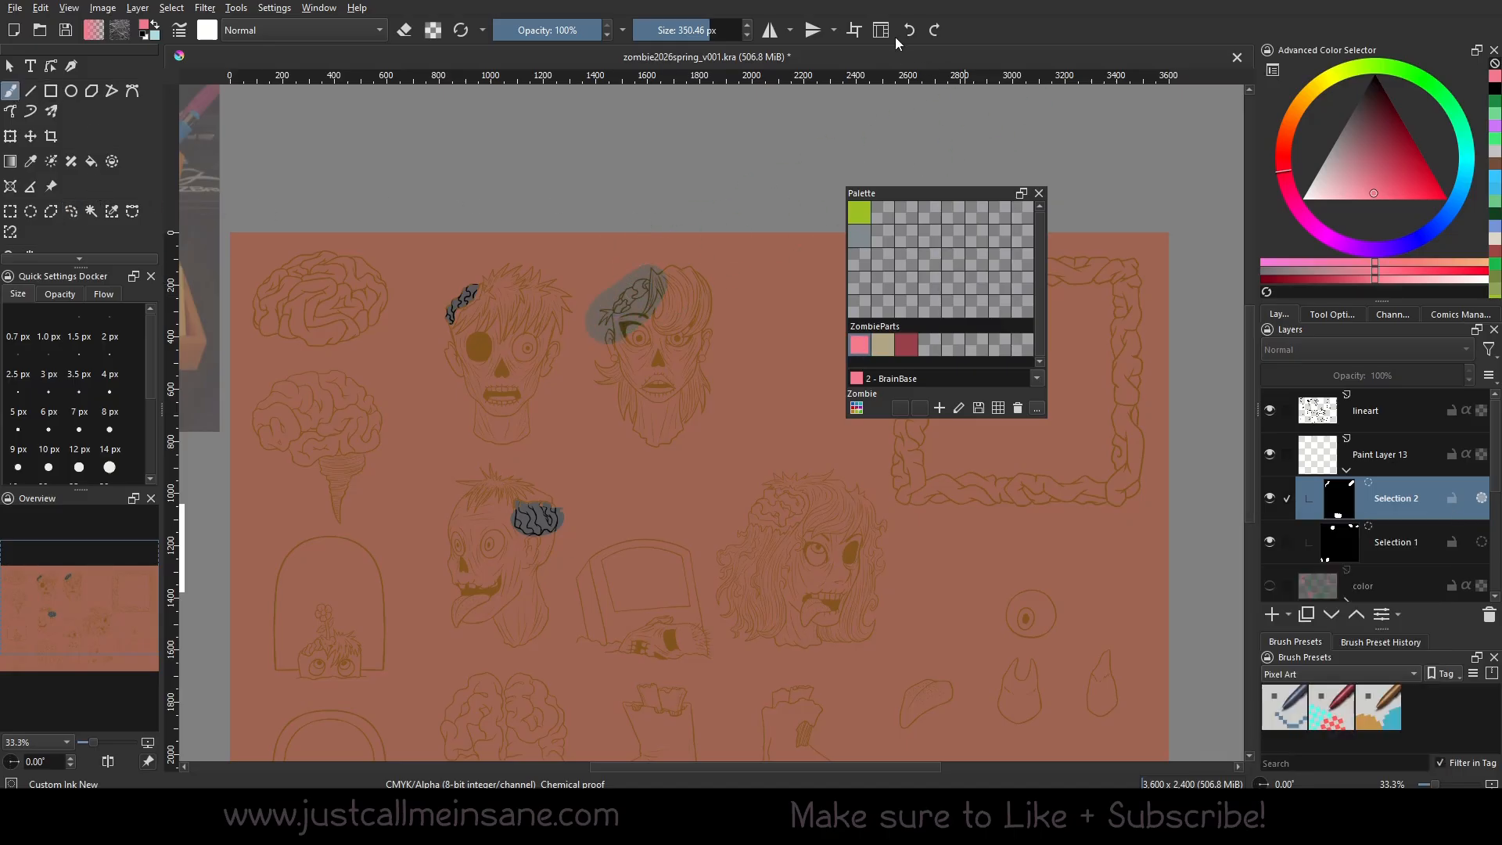
click(1421, 468)
drag(618, 301, 638, 289)
drag(461, 301, 476, 323)
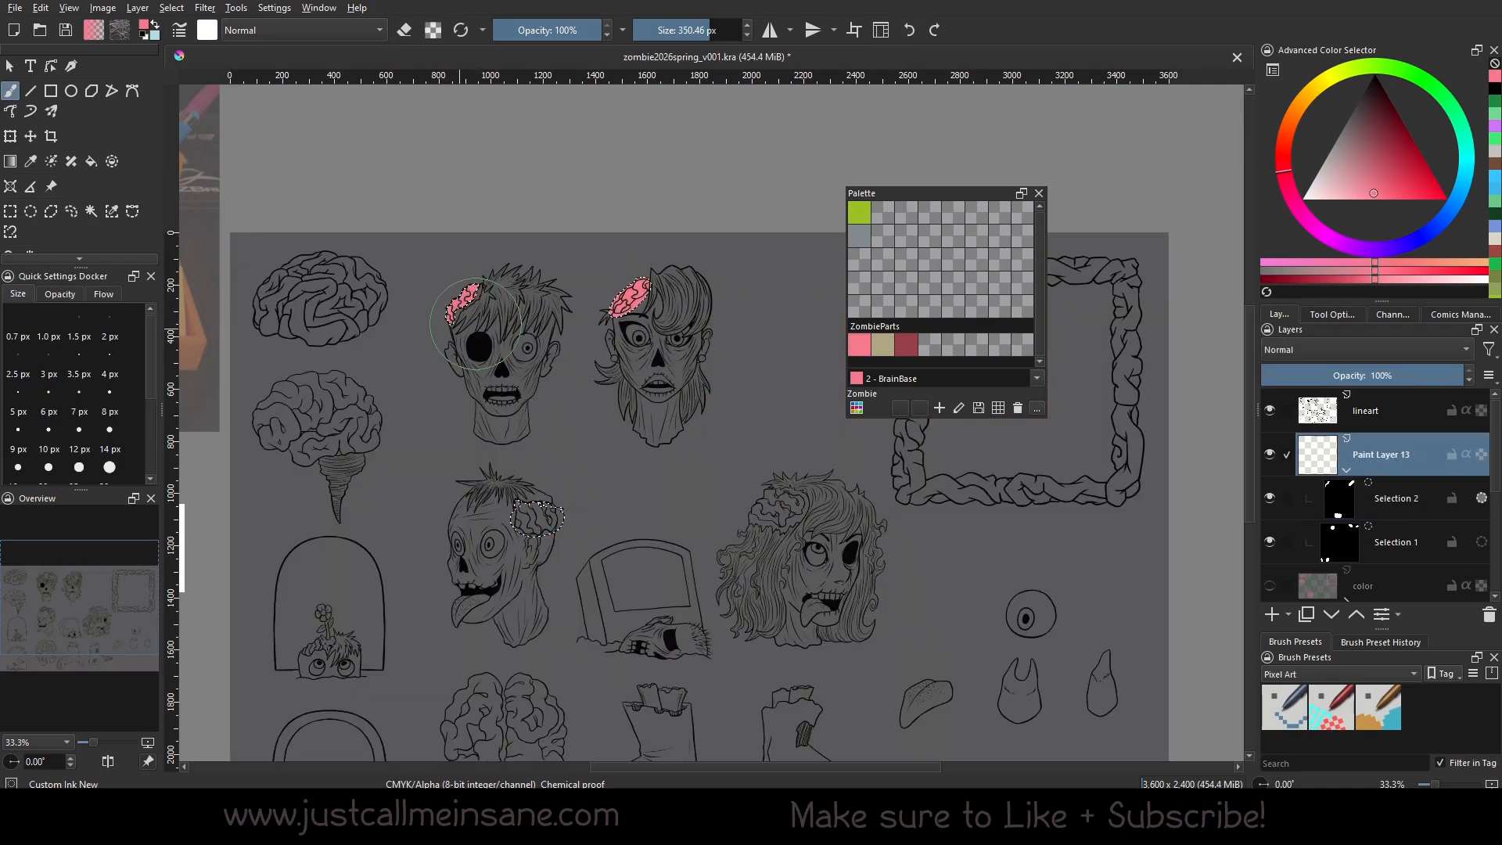
drag(520, 514, 551, 520)
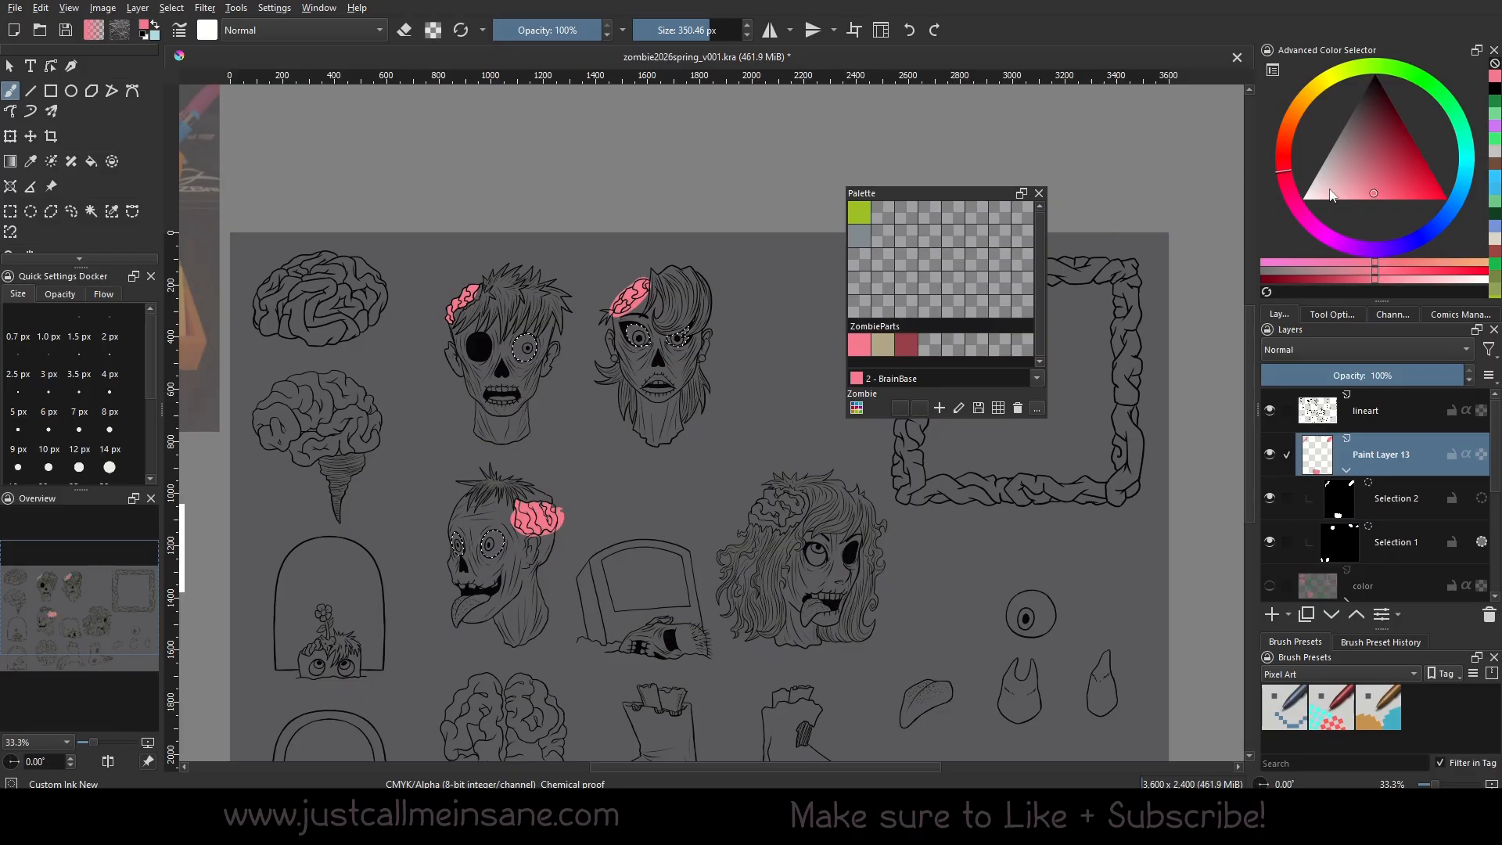
Paint the three zombies' eyes white on Paint Layer 13 inside the Selection 1 area, and choose a pale grey-cyan paint color.
drag(1333, 196, 1308, 199)
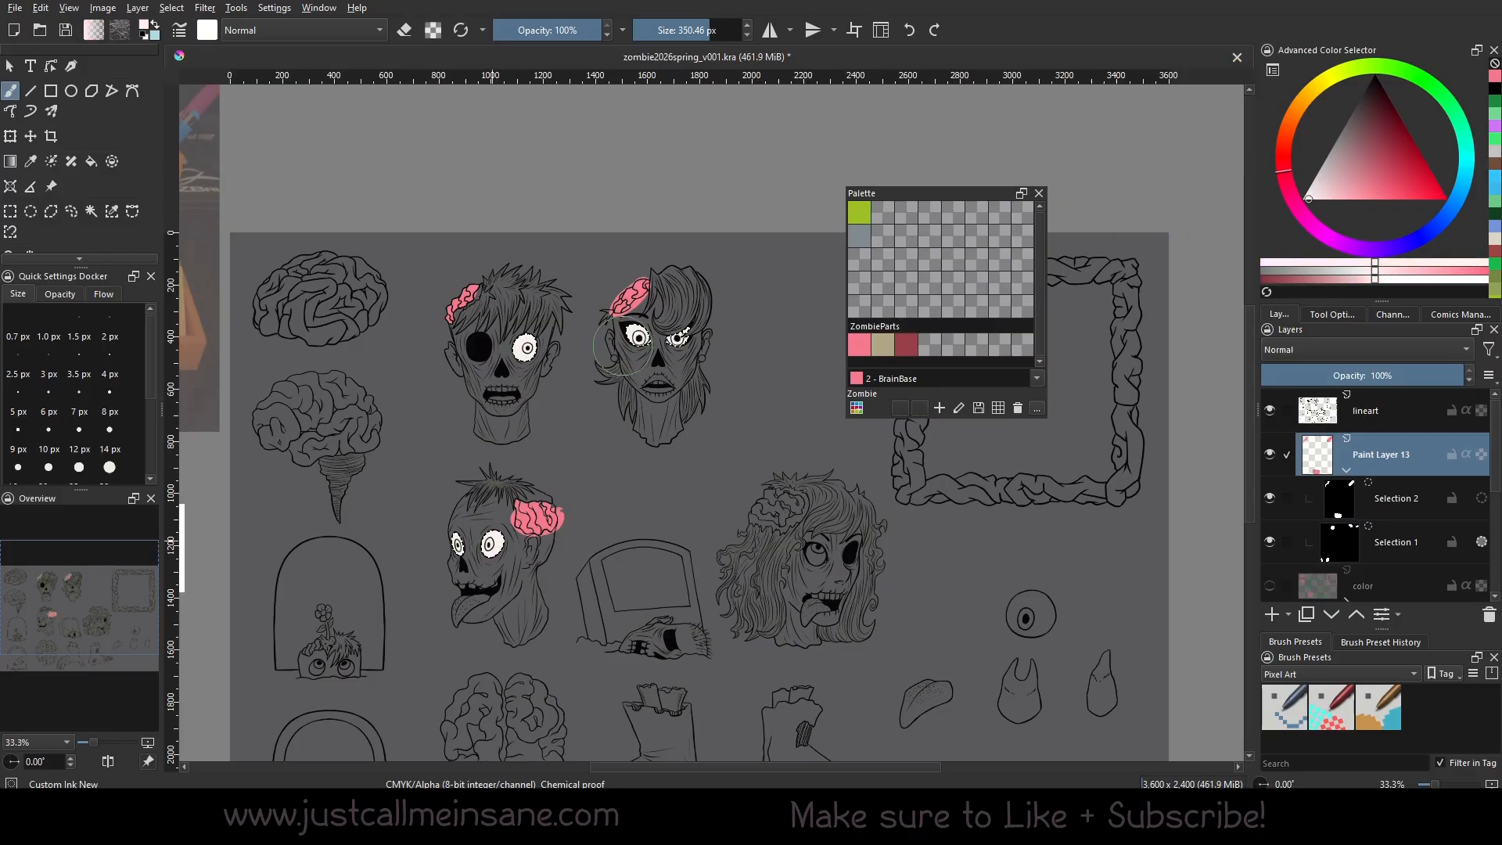
right_click(747, 418)
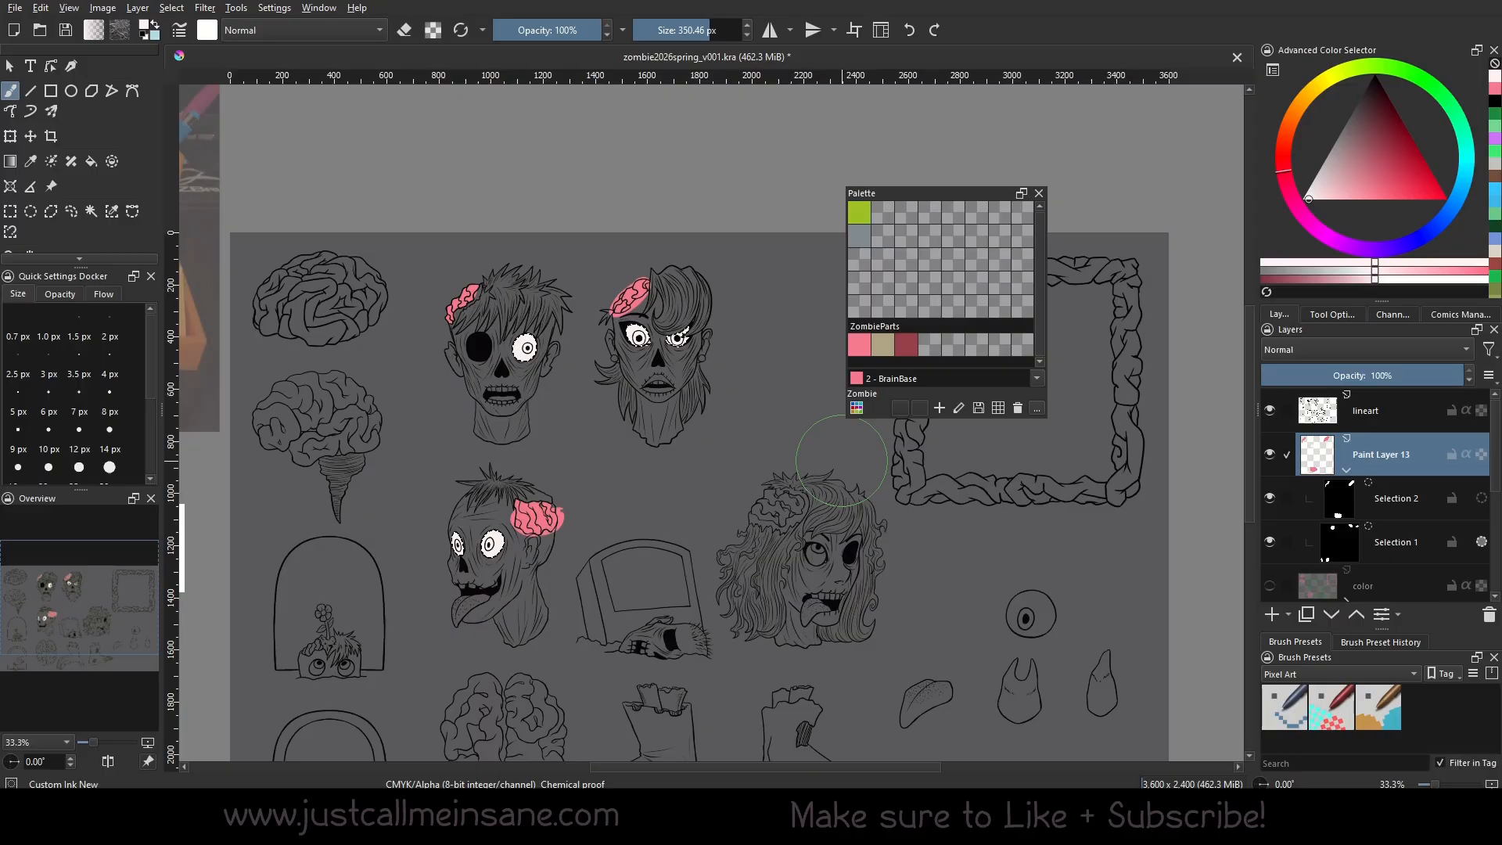
drag(1330, 181, 1323, 185)
right_click(713, 438)
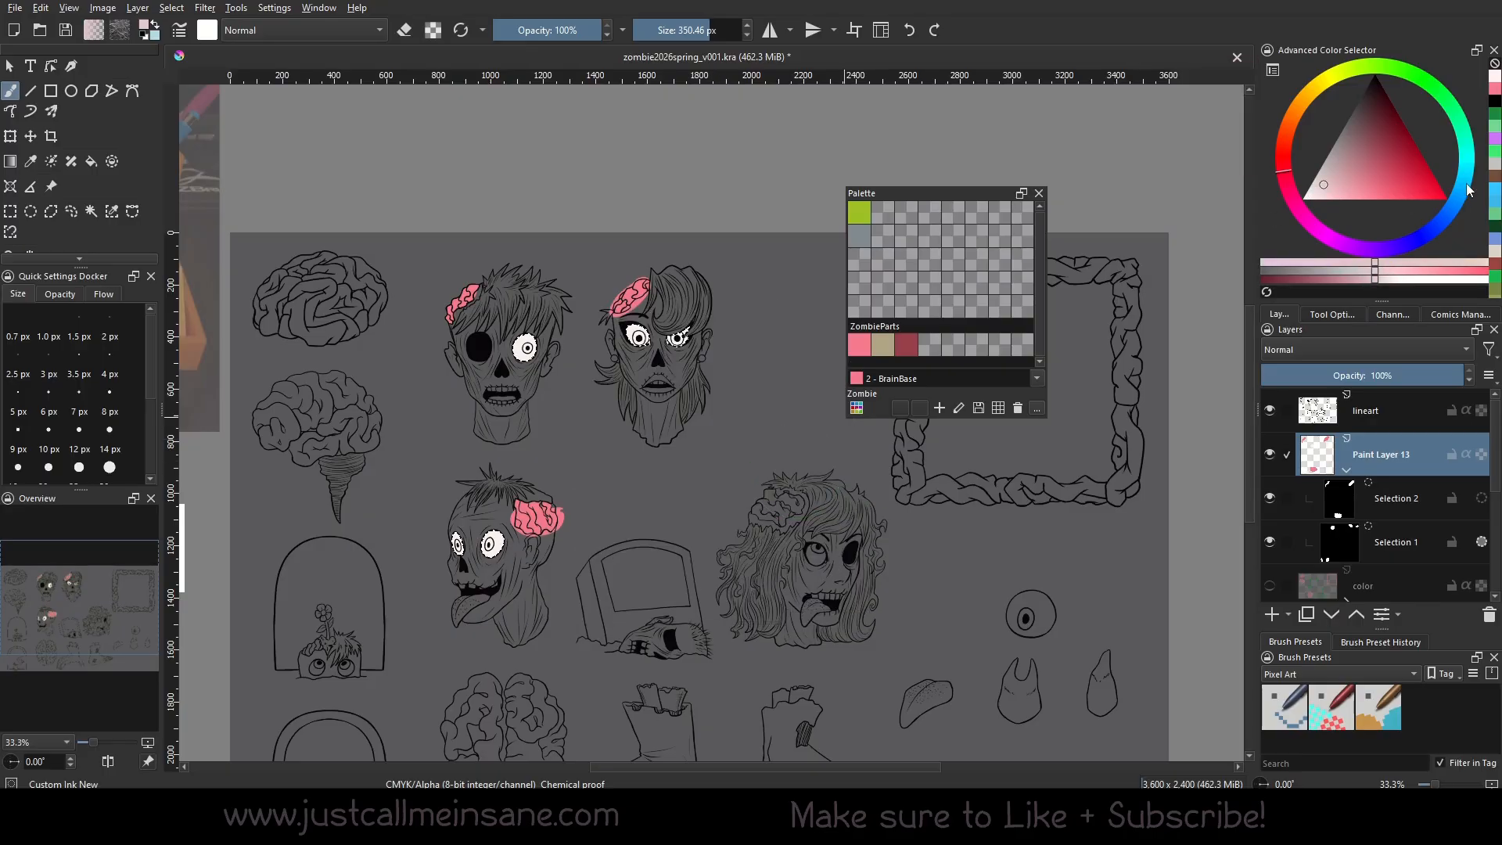
drag(1471, 190, 1466, 167)
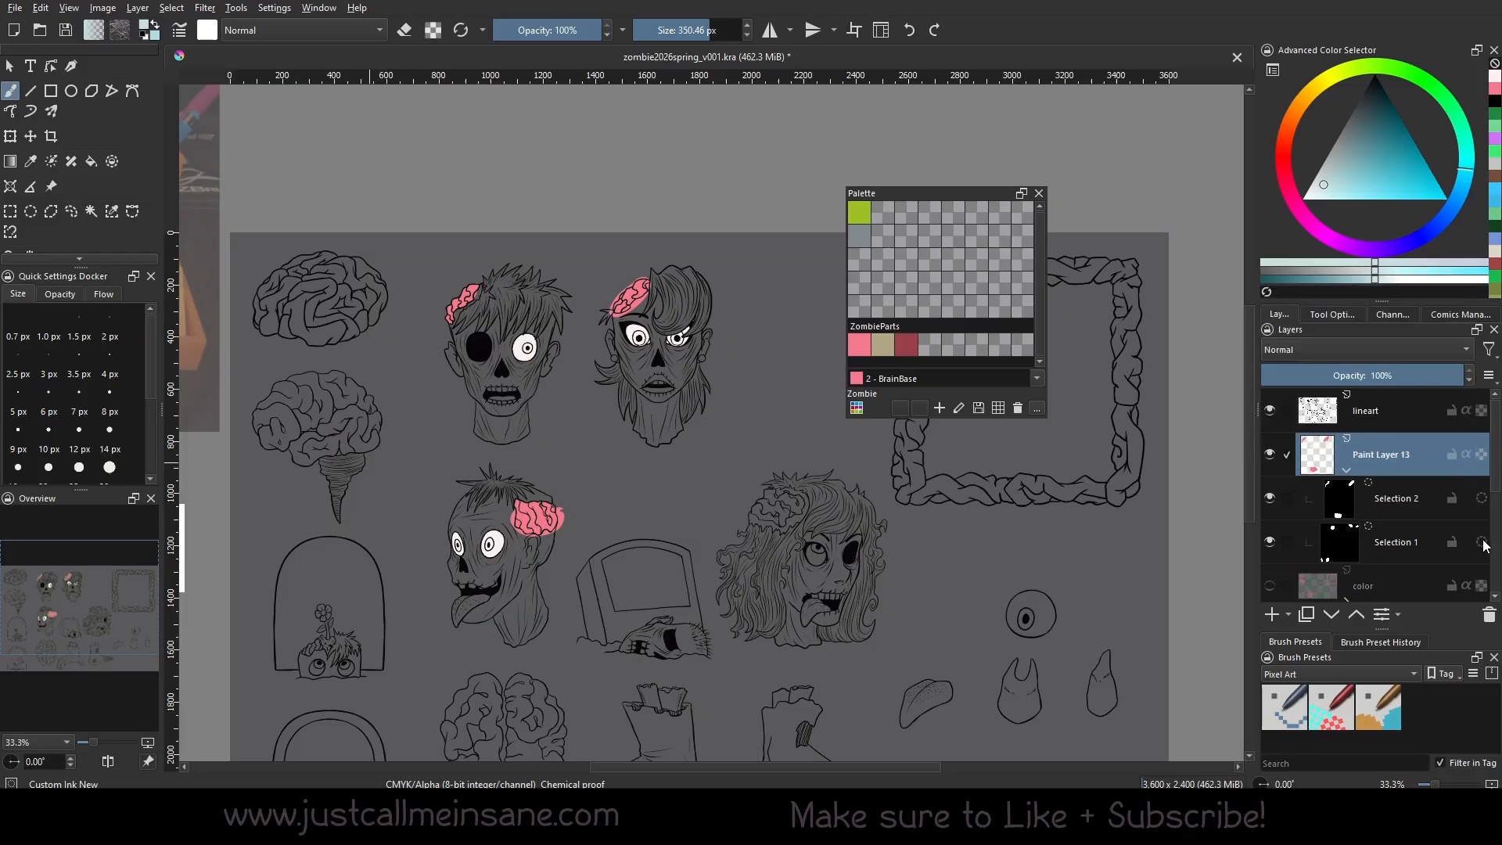
Deactivate Selection 1 and collapse the selection masks under Paint Layer 13.
mouse_move(1486, 551)
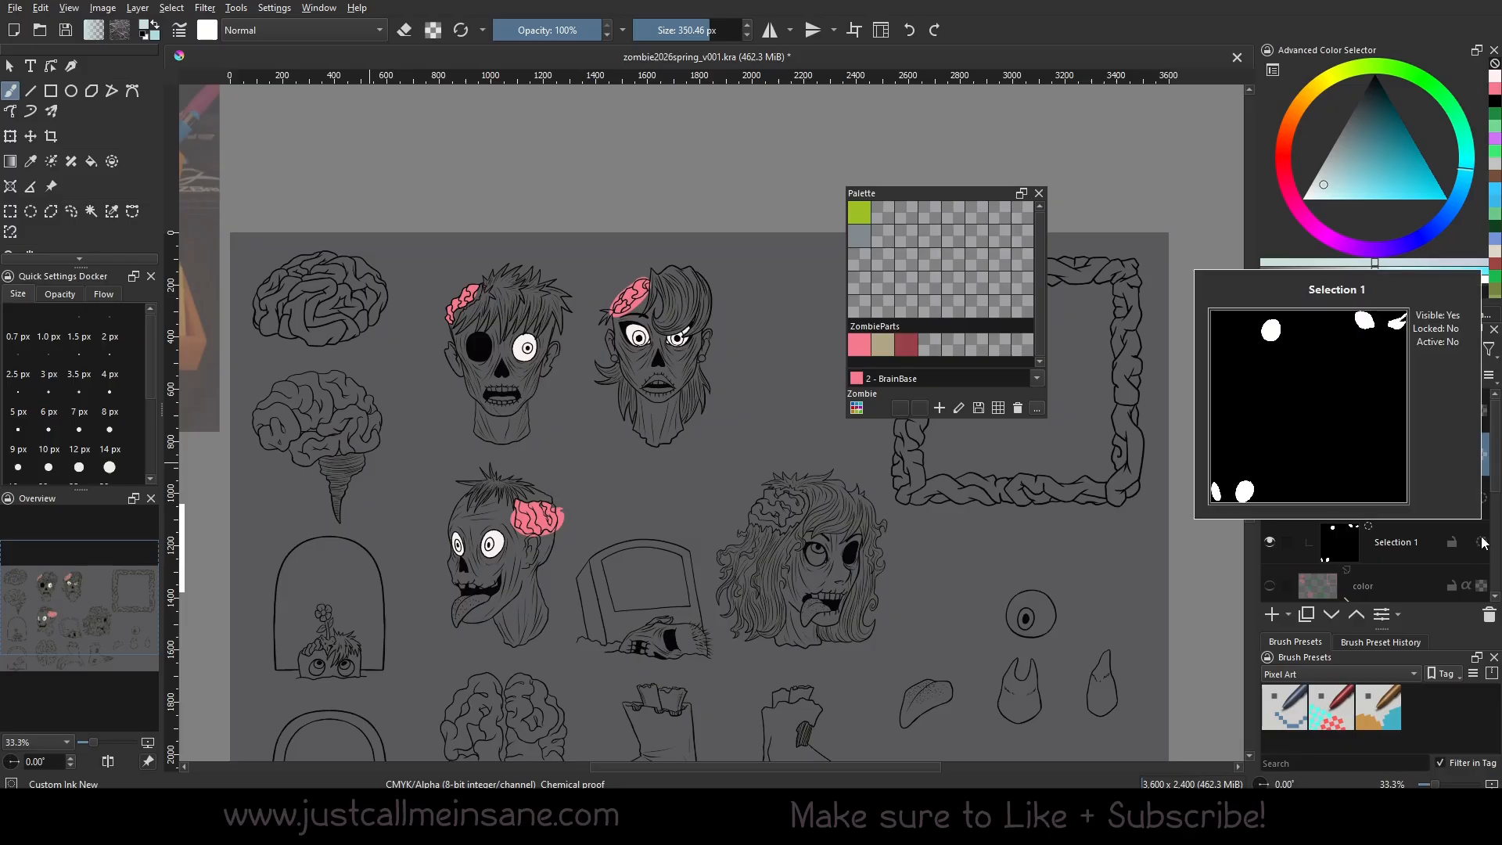
click(1347, 470)
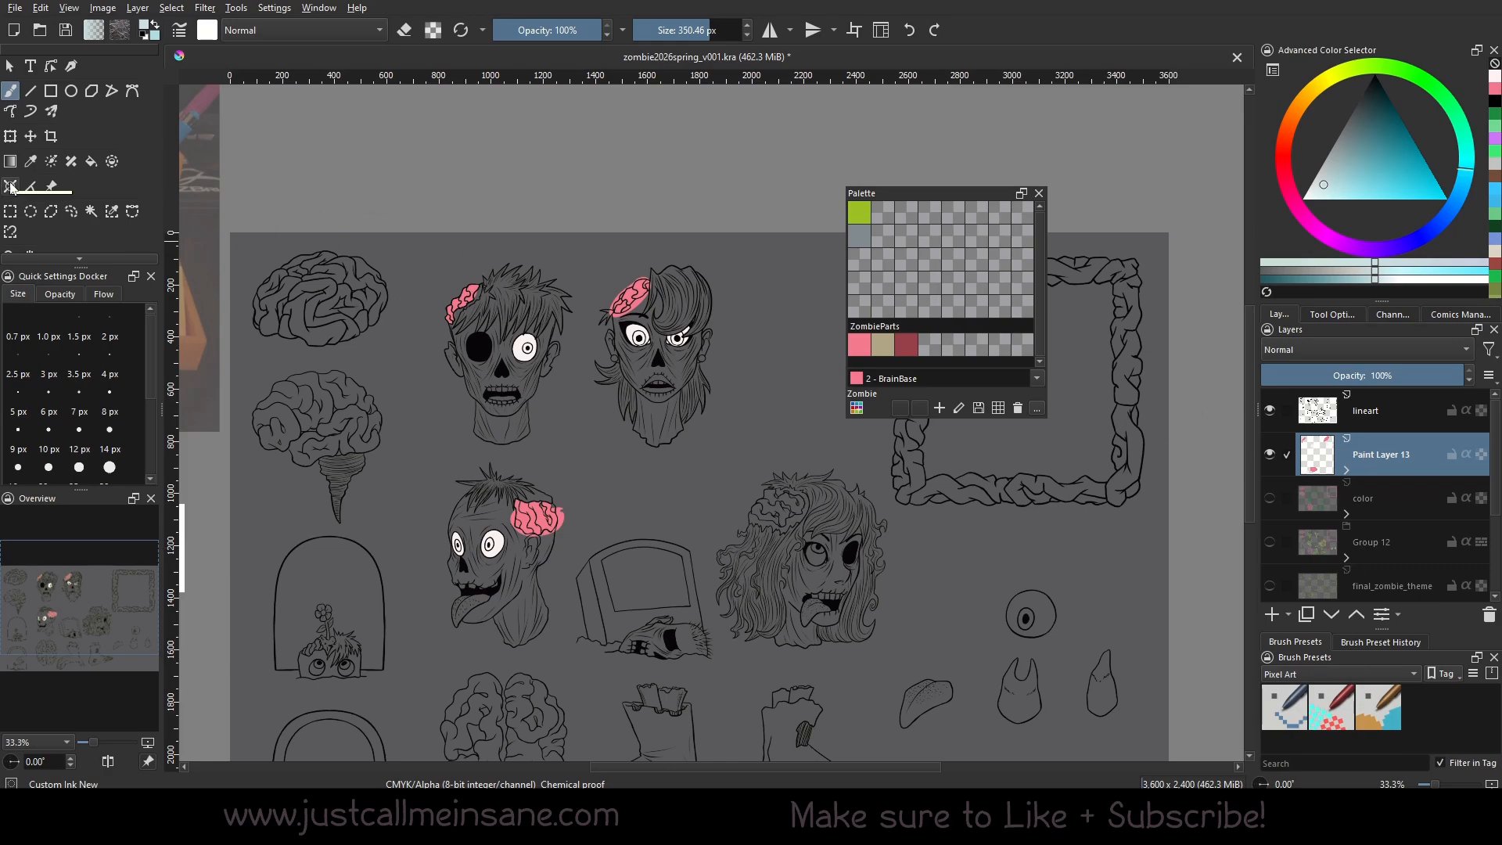
Try shifting all painted eyes and brains on Paint Layer 13 with the Transform tool, undo it and return to the Freehand Brush.
click(10, 136)
drag(628, 319, 651, 327)
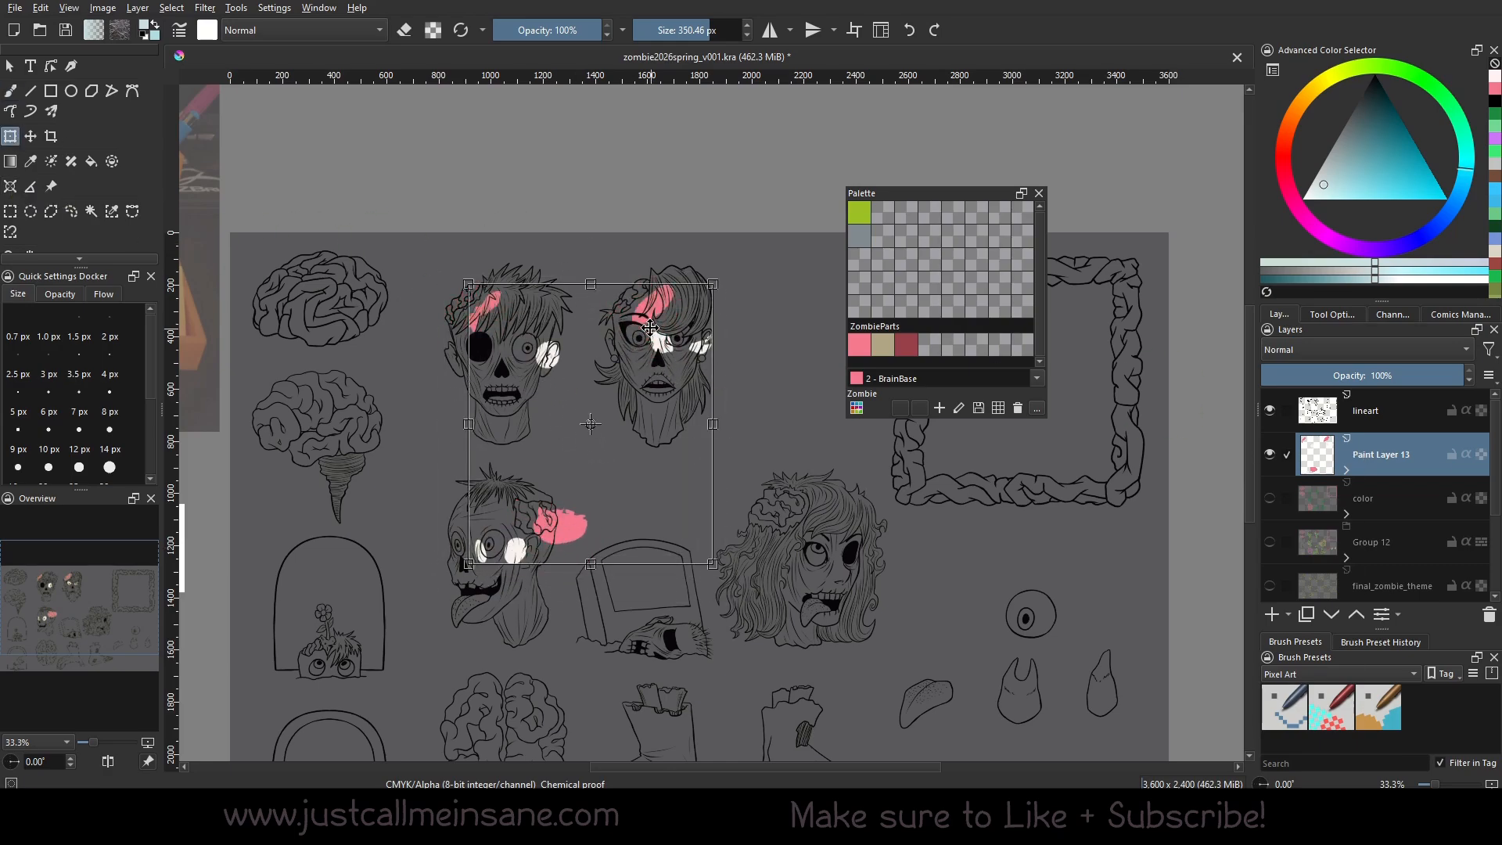
click(911, 31)
click(11, 91)
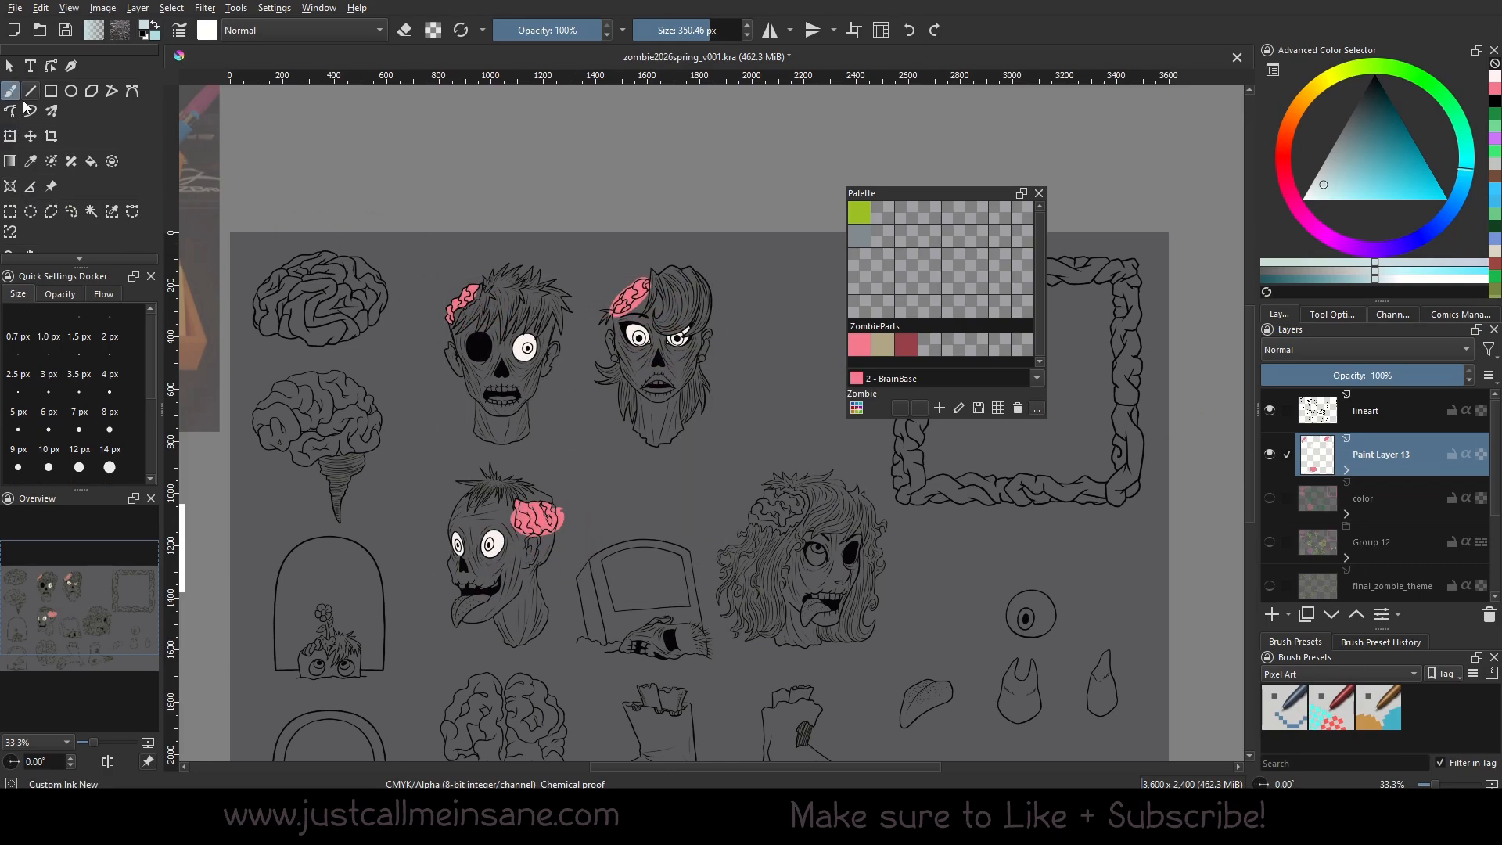
Erase the old flat colors from the color layer with Eraser Circle, move the palette off the artwork and switch back to Custom Ink New.
right_click(751, 435)
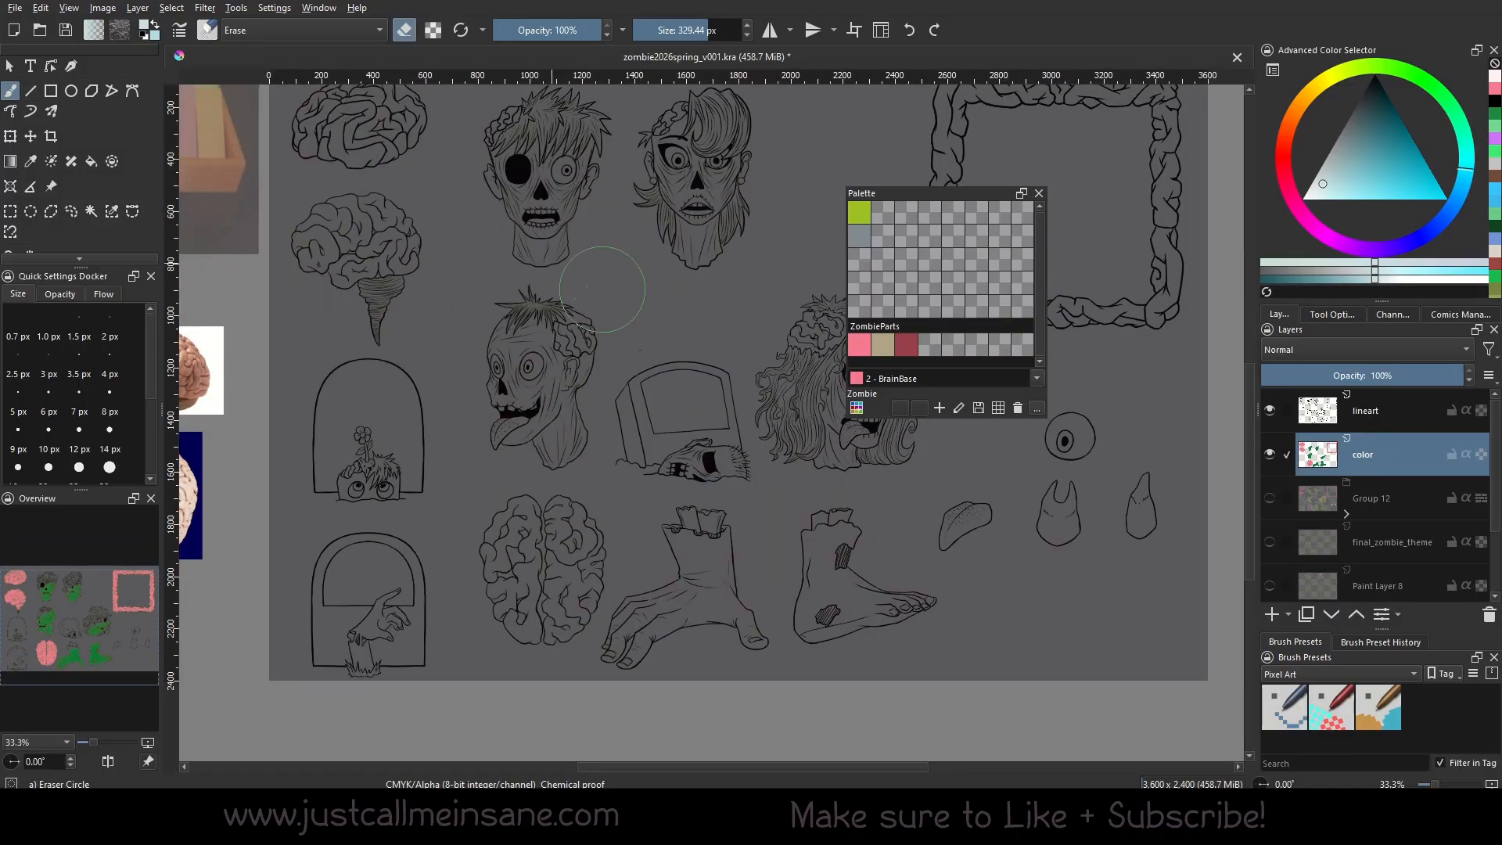
drag(603, 290, 531, 433)
drag(948, 195, 1111, 146)
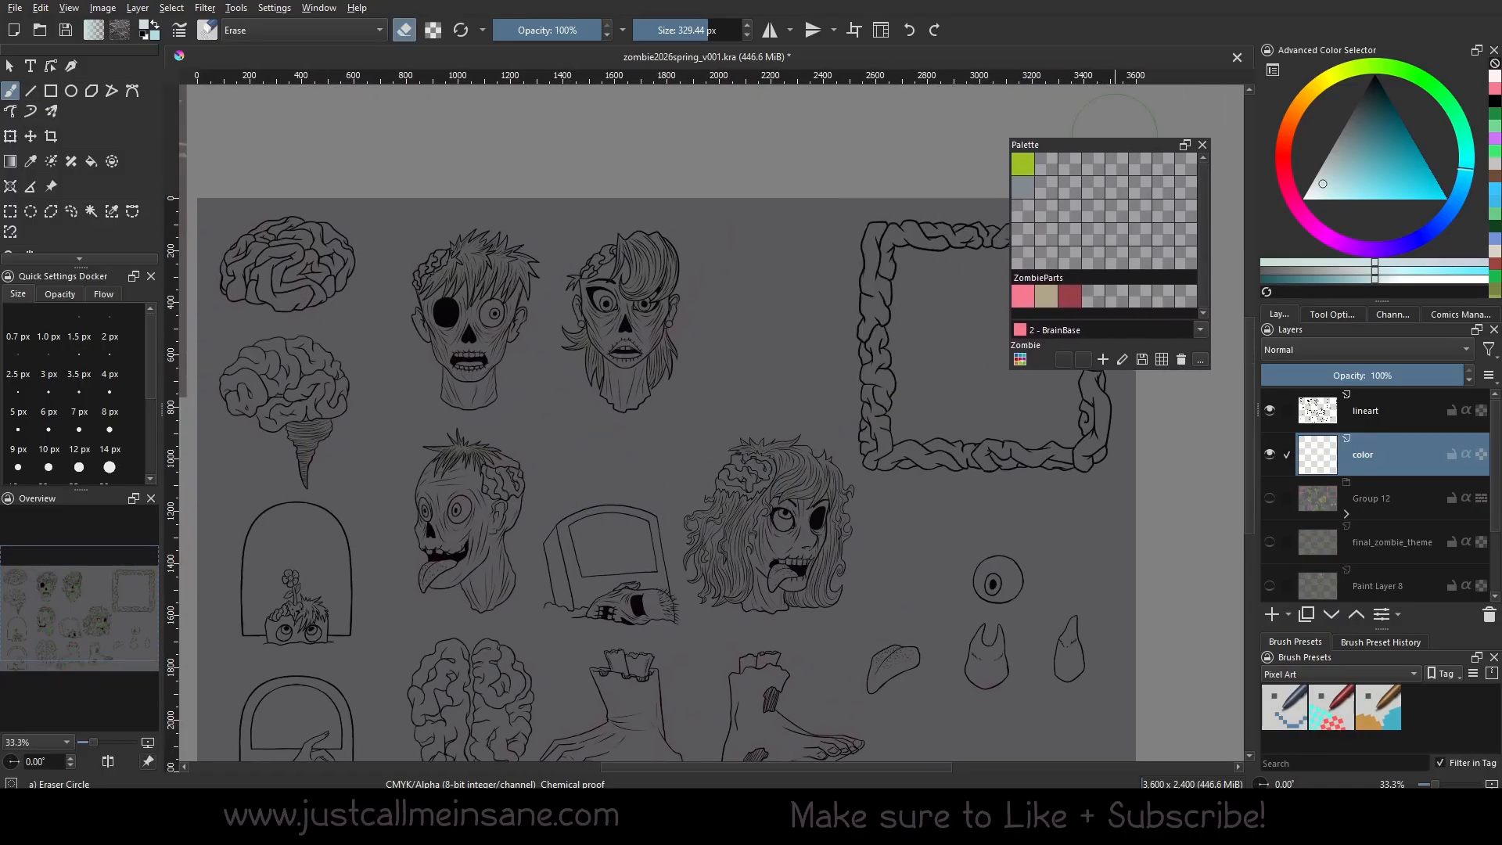
mouse_move(803, 573)
mouse_down()
mouse_move(827, 508)
mouse_move(824, 430)
mouse_up()
right_click(828, 435)
click(917, 489)
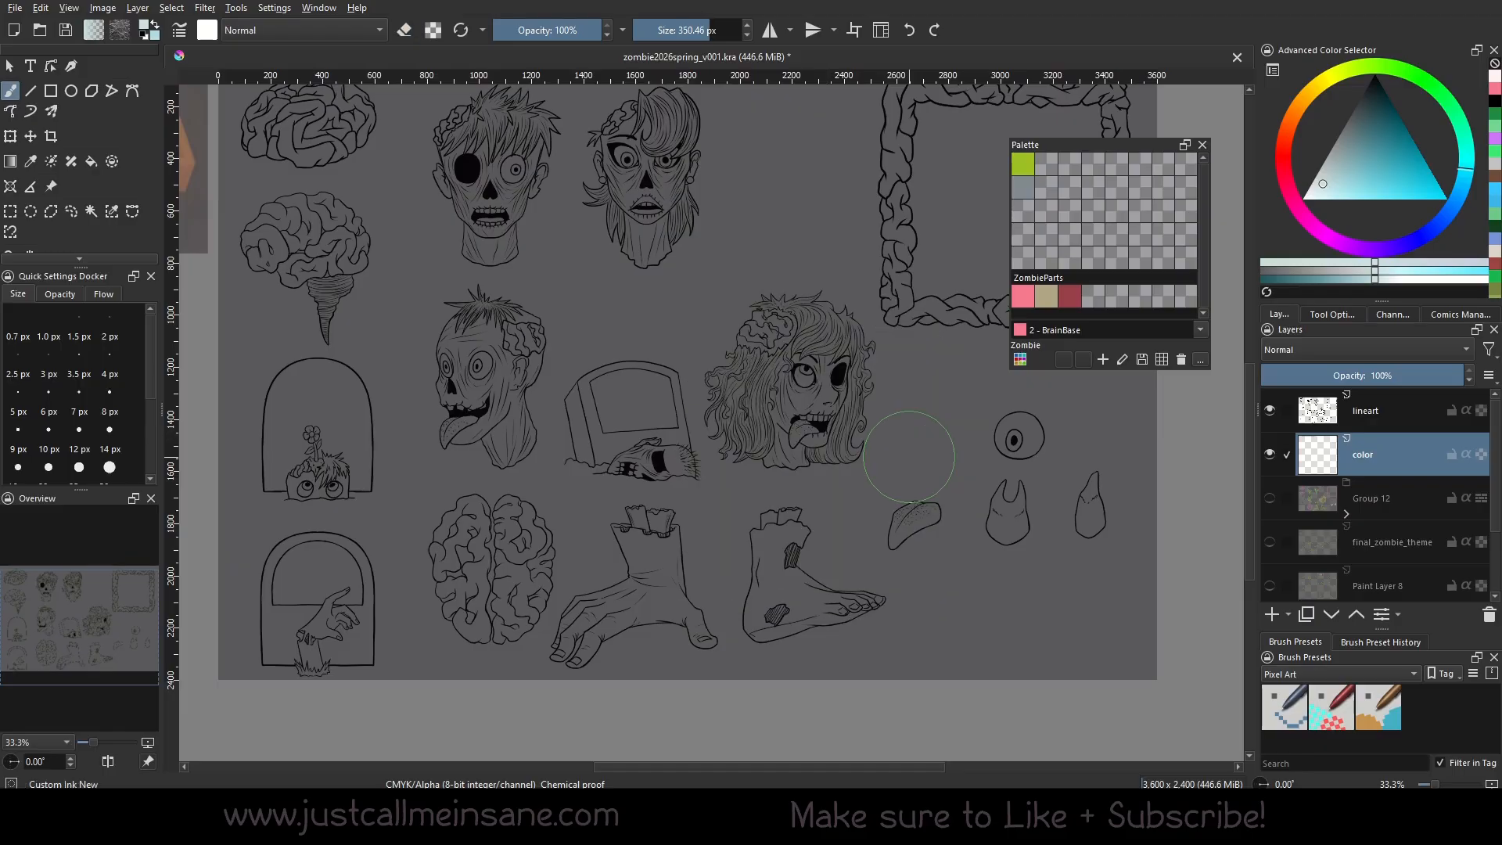
Trace the brain with the stem on the lineart layer using the Magnetic Selection tool and complete the outline as a selection.
mouse_move(463, 463)
mouse_down()
mouse_move(507, 473)
mouse_move(540, 513)
mouse_up()
drag(94, 743, 99, 742)
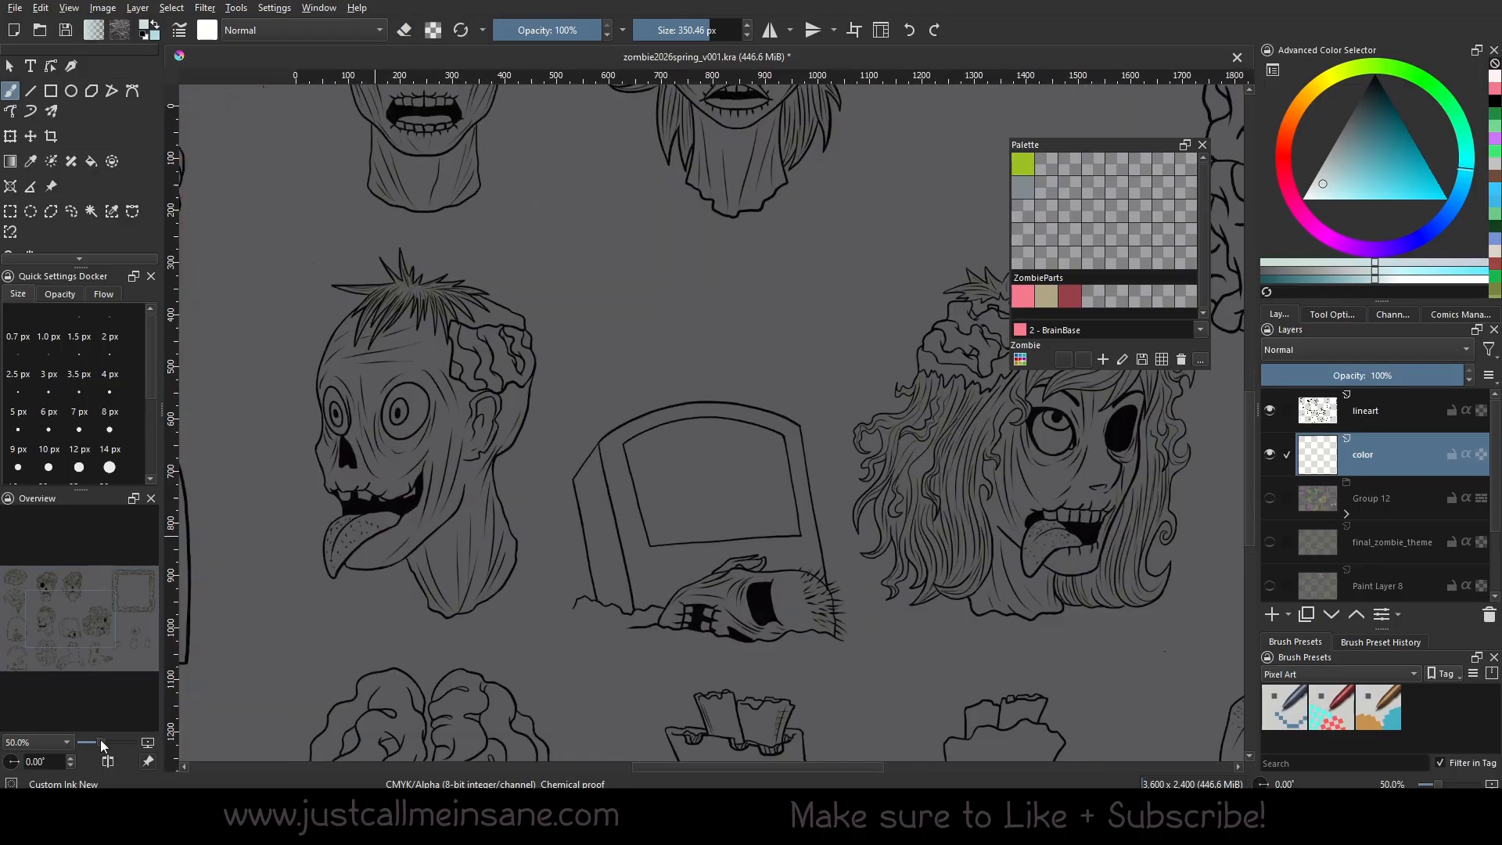
drag(497, 455, 771, 482)
click(10, 231)
drag(533, 571, 577, 535)
click(1400, 414)
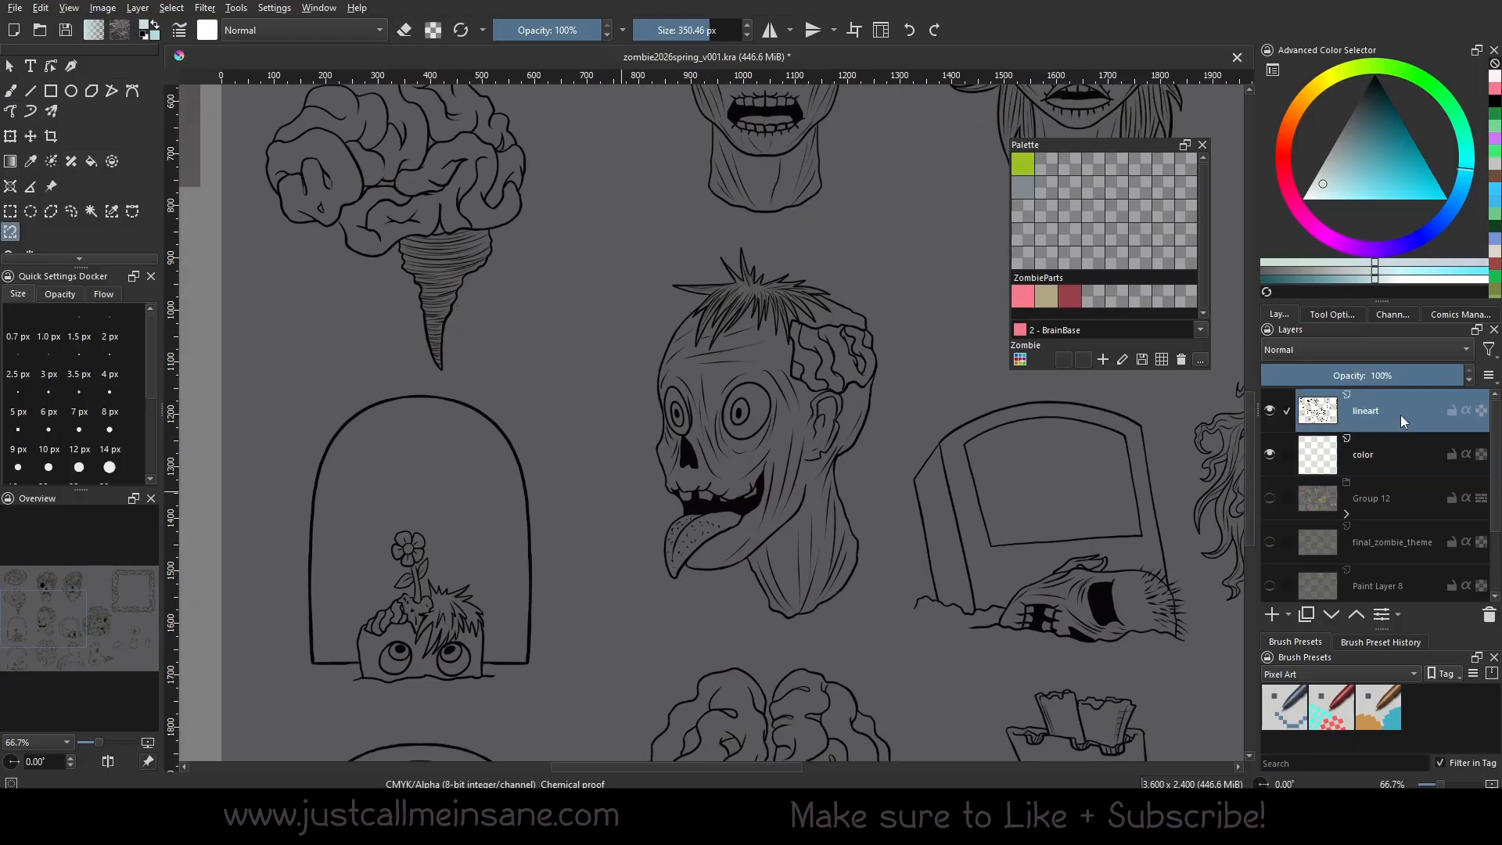
drag(743, 435, 736, 587)
drag(865, 432, 888, 569)
drag(525, 415, 589, 401)
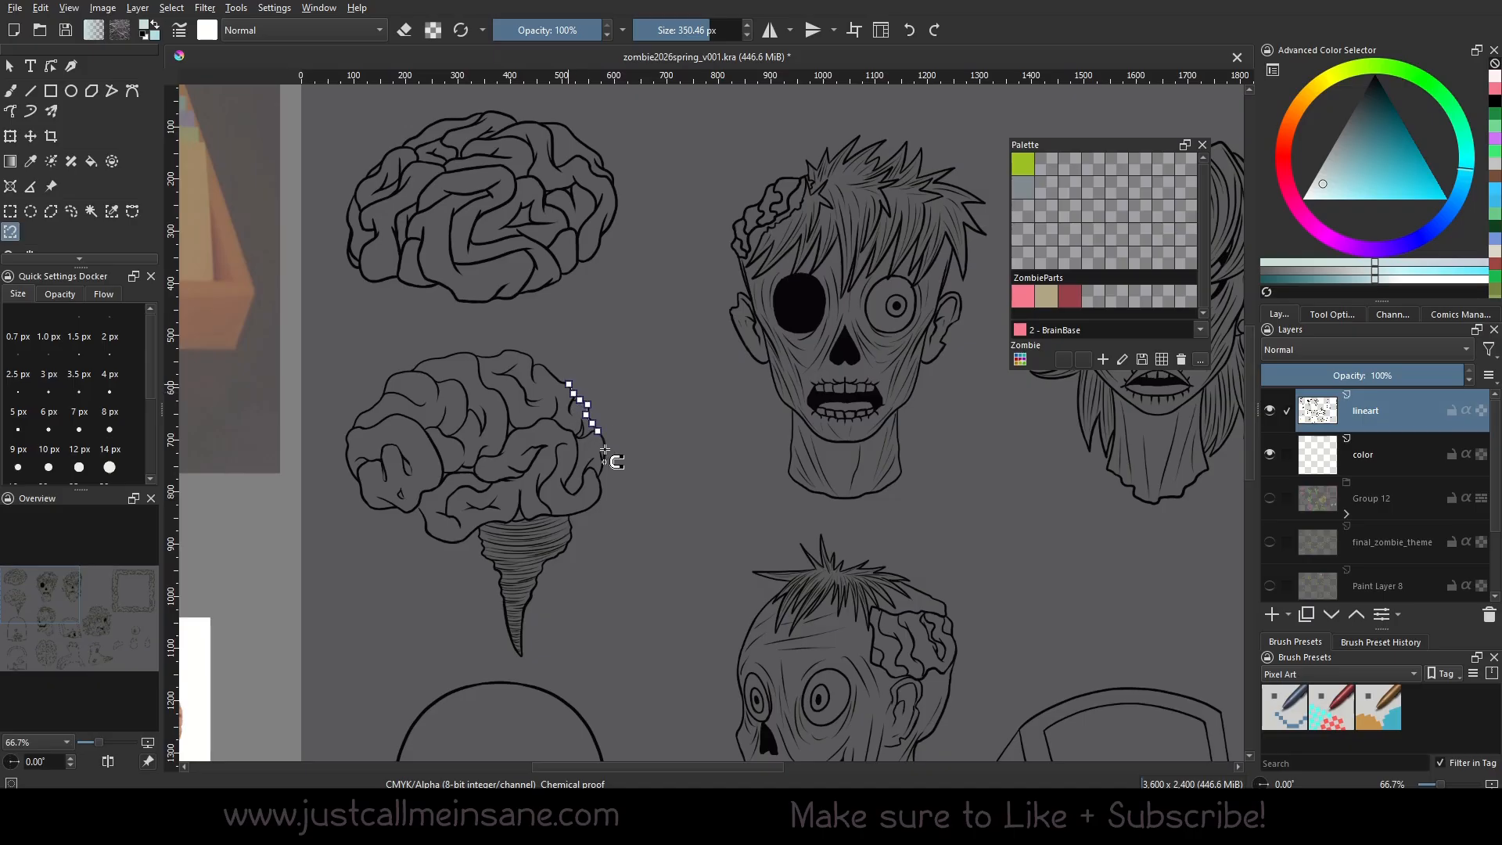
mouse_move(596, 504)
mouse_down()
mouse_move(538, 574)
mouse_move(520, 659)
mouse_move(480, 527)
mouse_move(450, 545)
mouse_move(426, 535)
mouse_move(417, 502)
mouse_move(363, 502)
mouse_move(347, 456)
mouse_move(391, 375)
mouse_move(427, 359)
mouse_move(527, 352)
mouse_move(587, 392)
mouse_up()
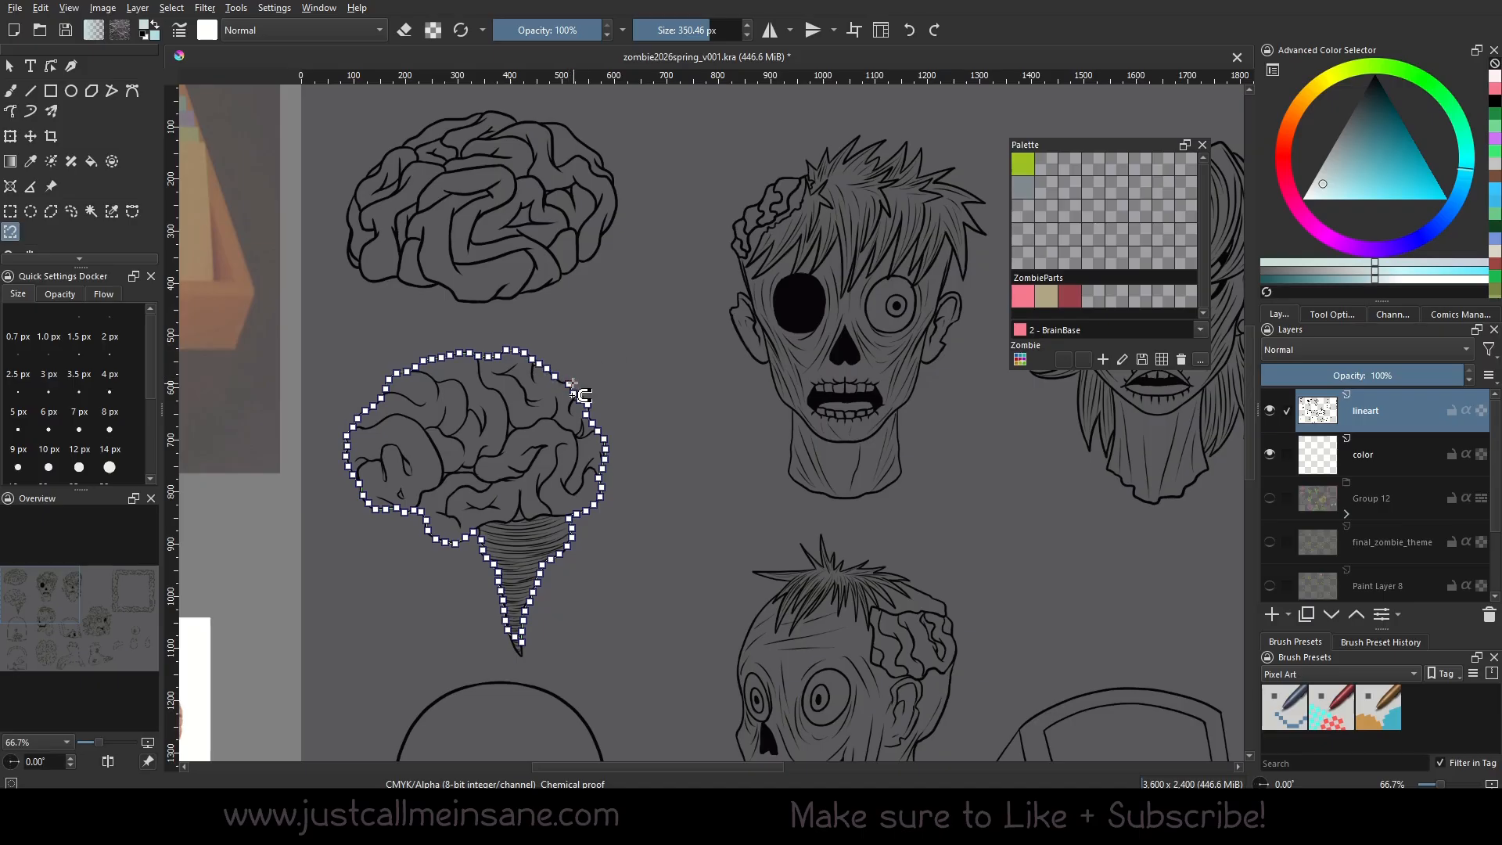
click(1354, 315)
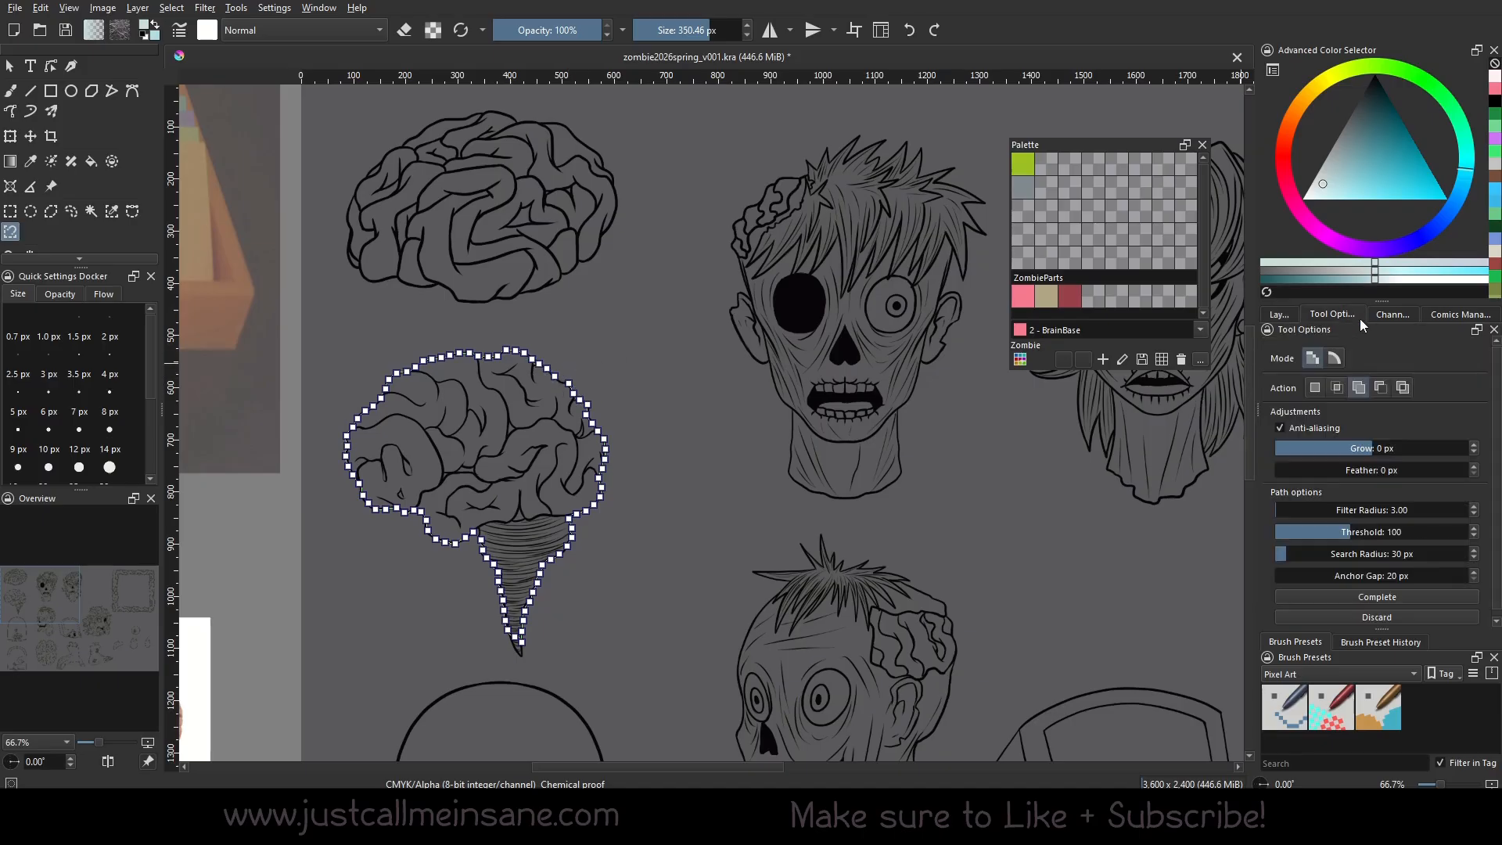
click(1412, 592)
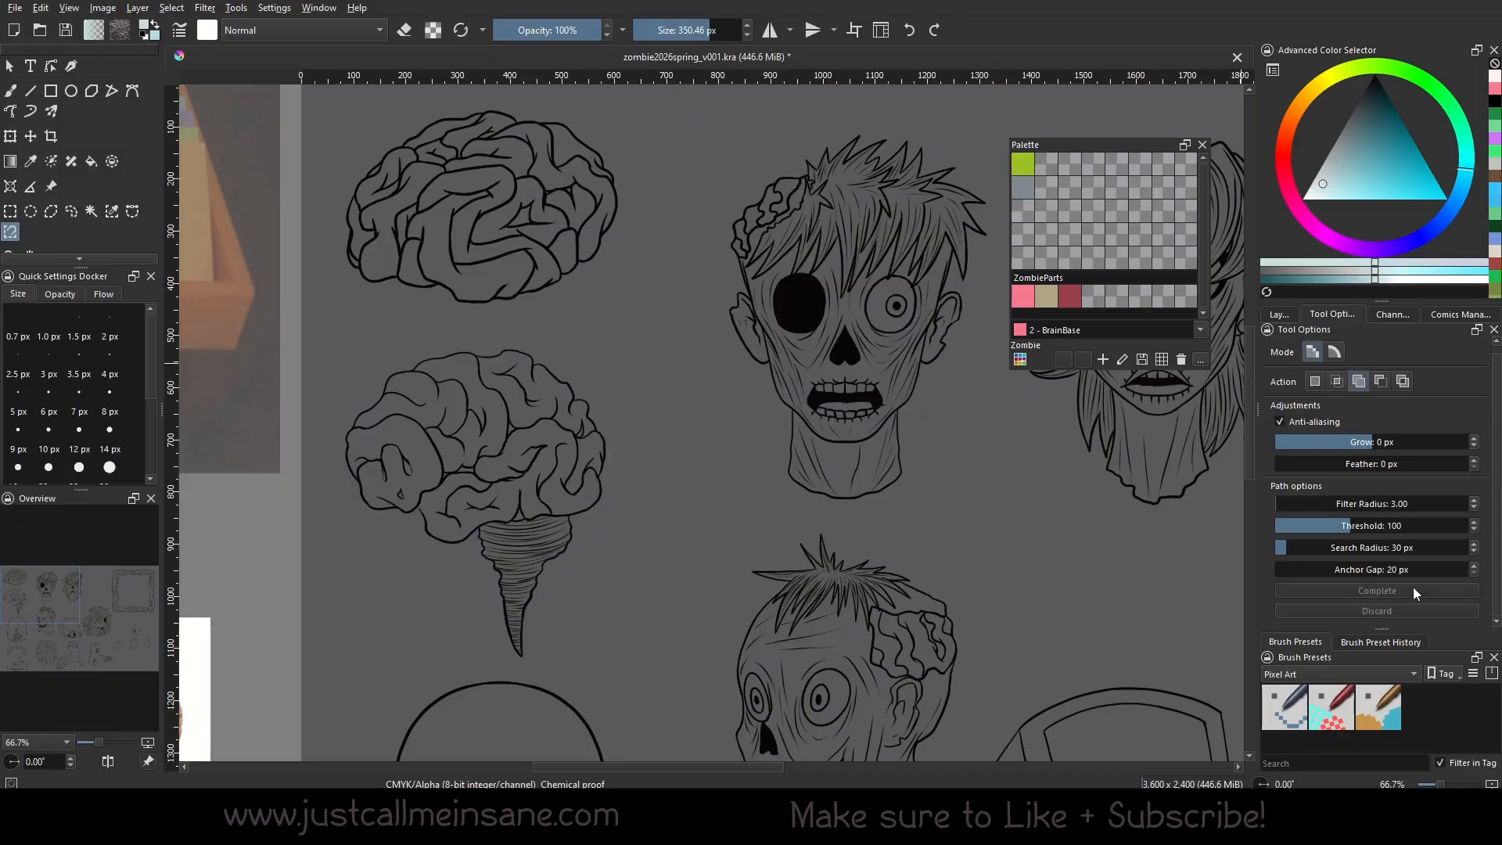
Activate the color layer and pick the ink brush preset for painting inside the brain selection.
click(1289, 310)
click(1414, 453)
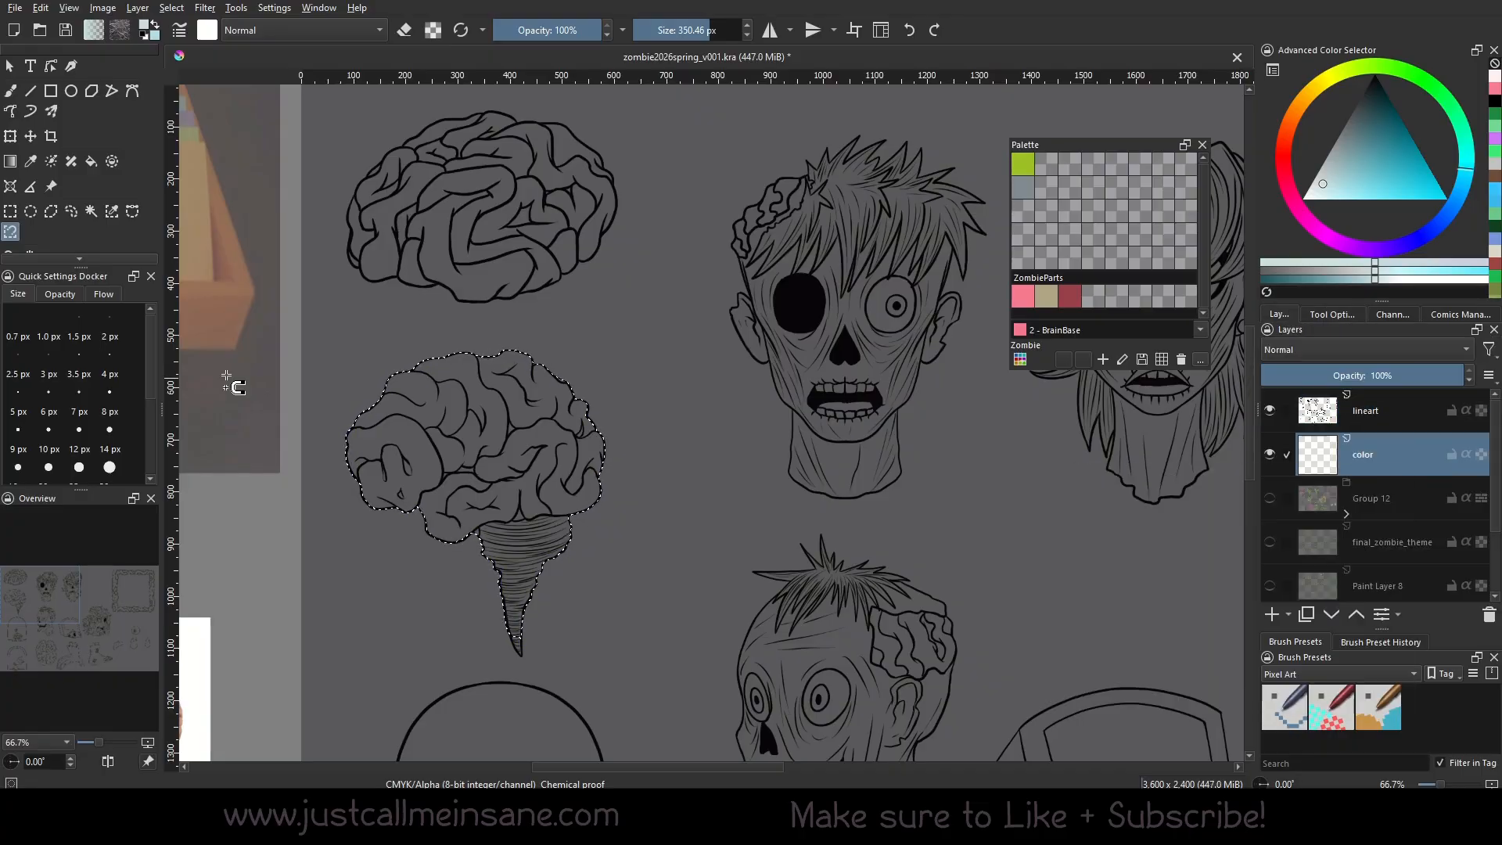
click(14, 92)
right_click(563, 429)
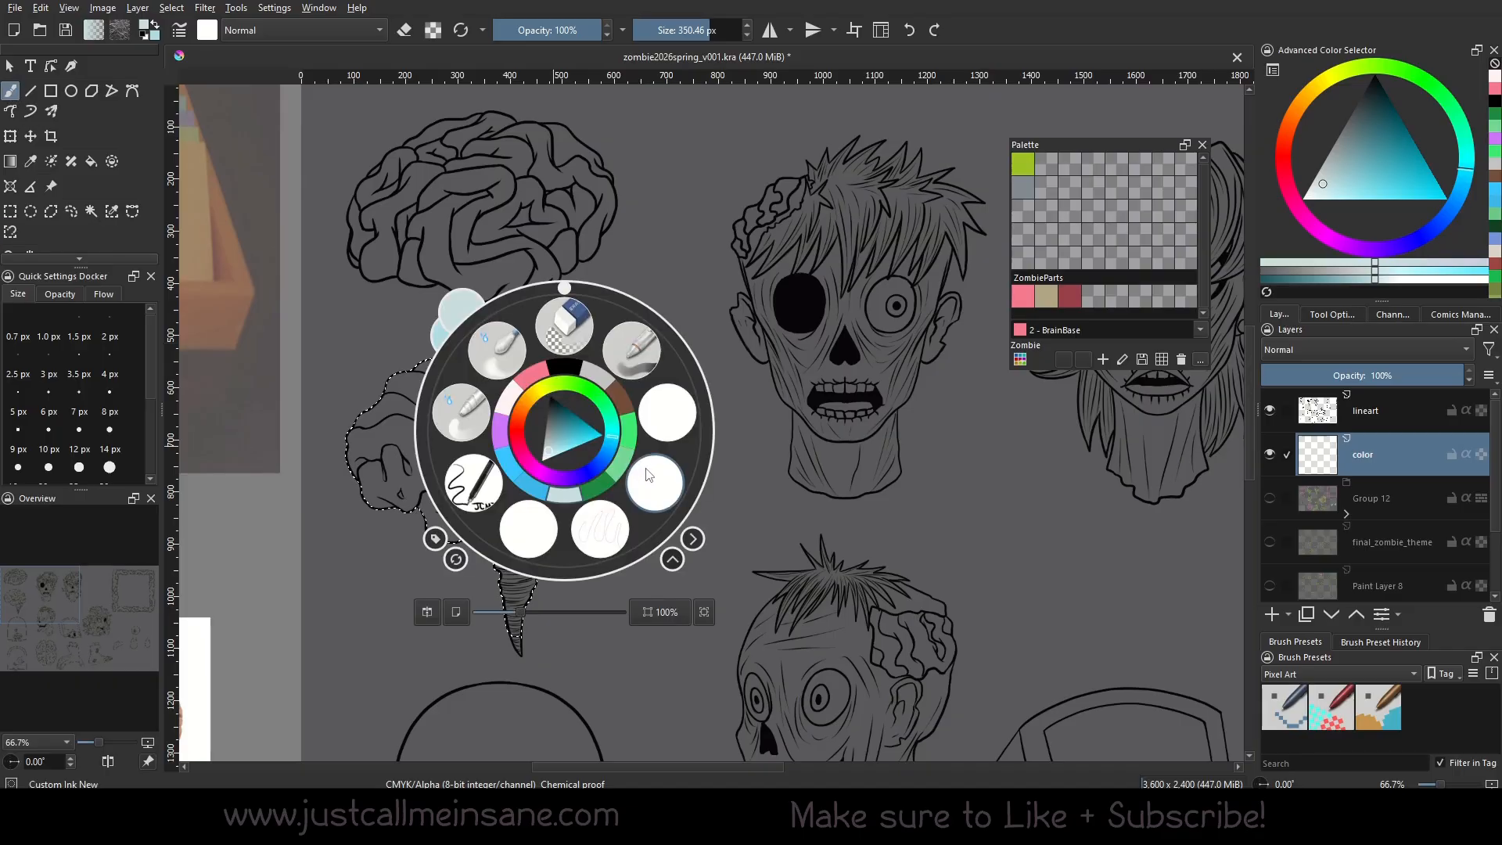
click(652, 476)
click(1497, 100)
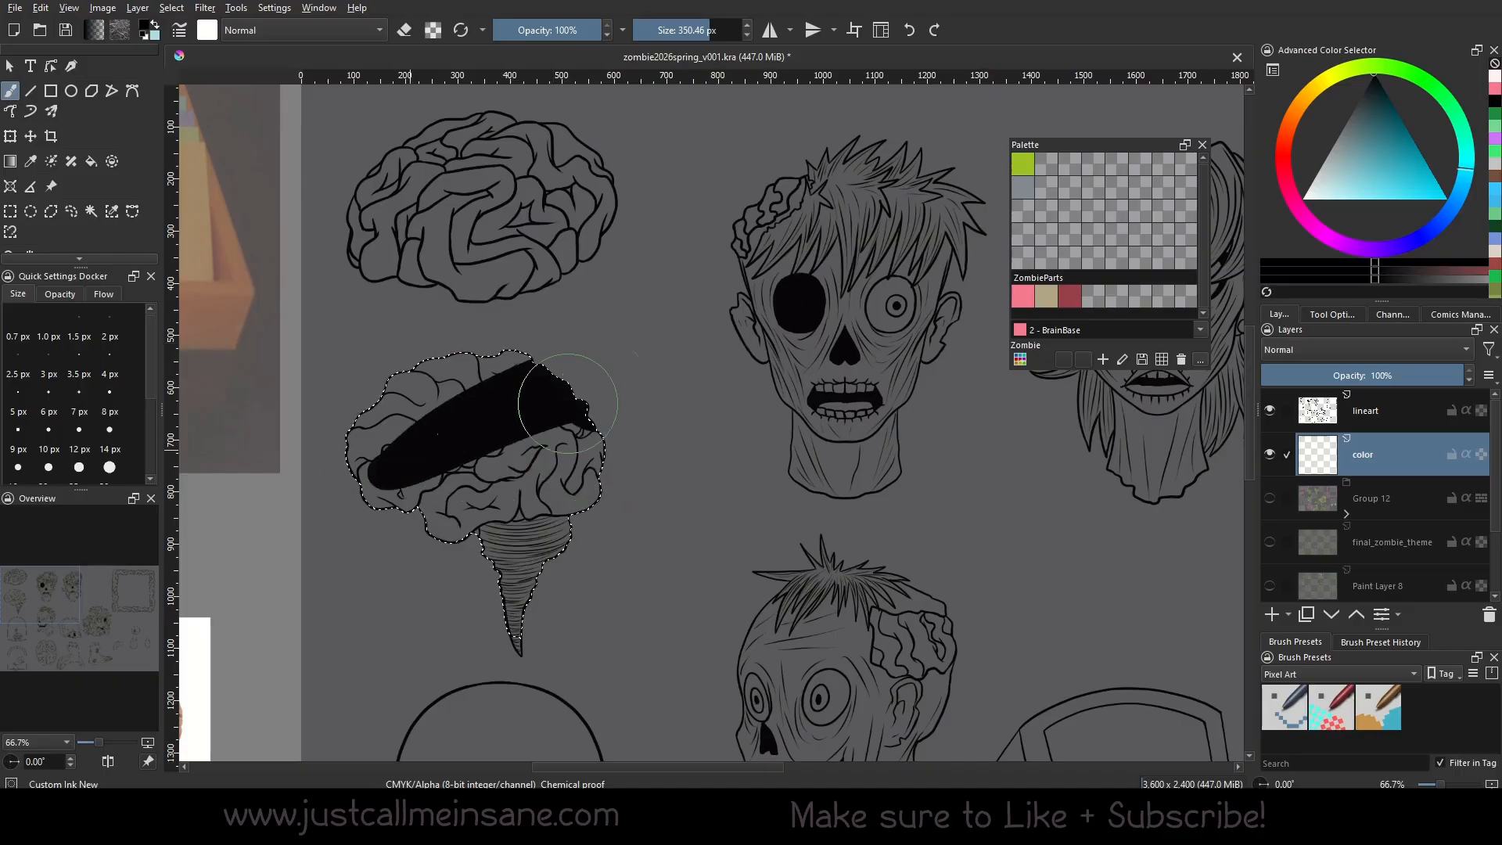
drag(567, 403, 654, 318)
click(909, 29)
Paint the selected brain and its stem pink on the color layer.
click(1497, 101)
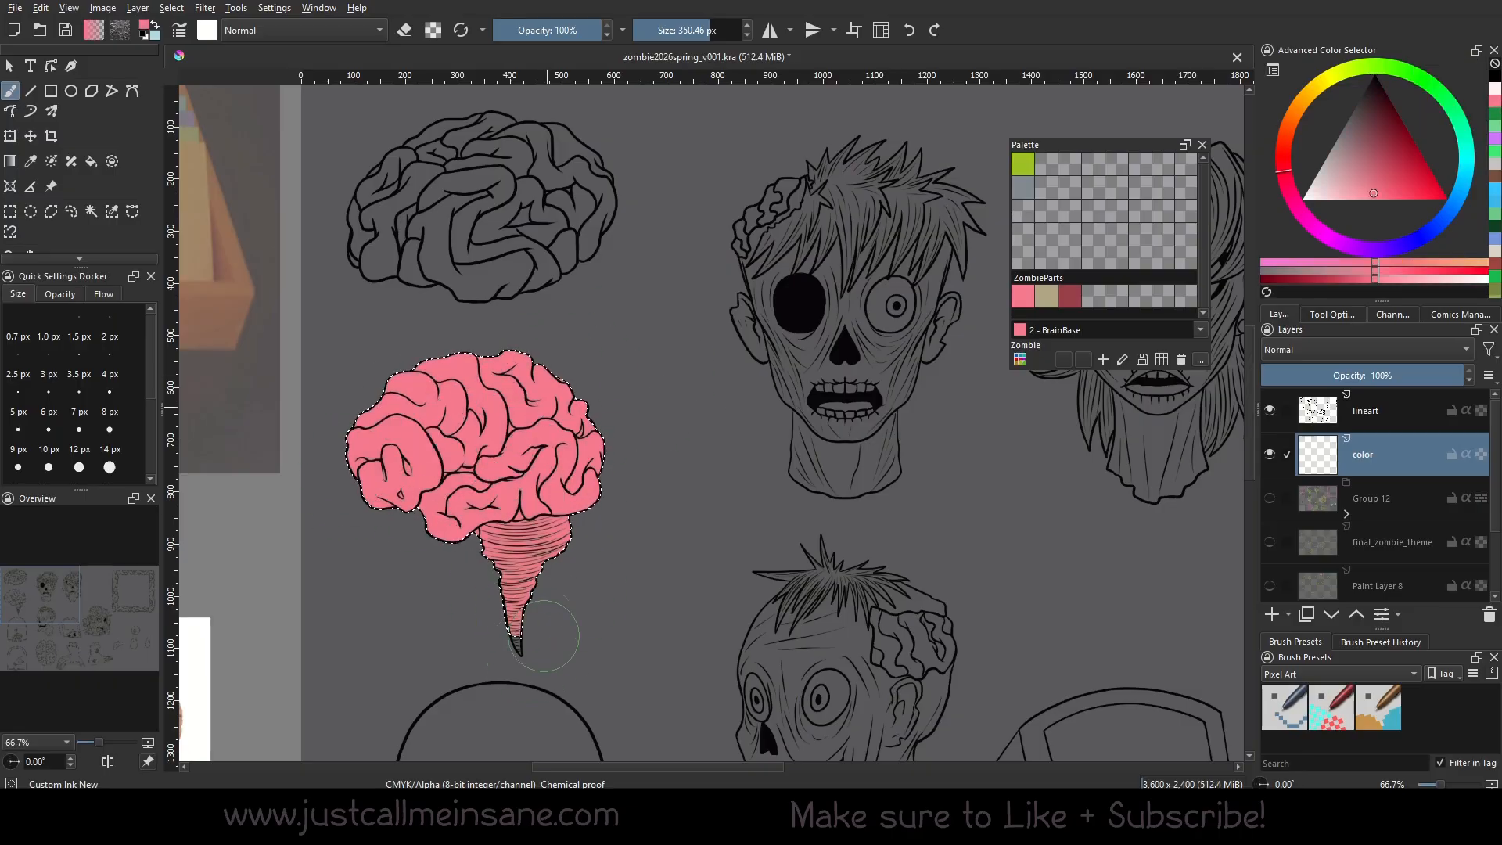
drag(544, 636, 551, 614)
right_click(585, 508)
right_click(681, 531)
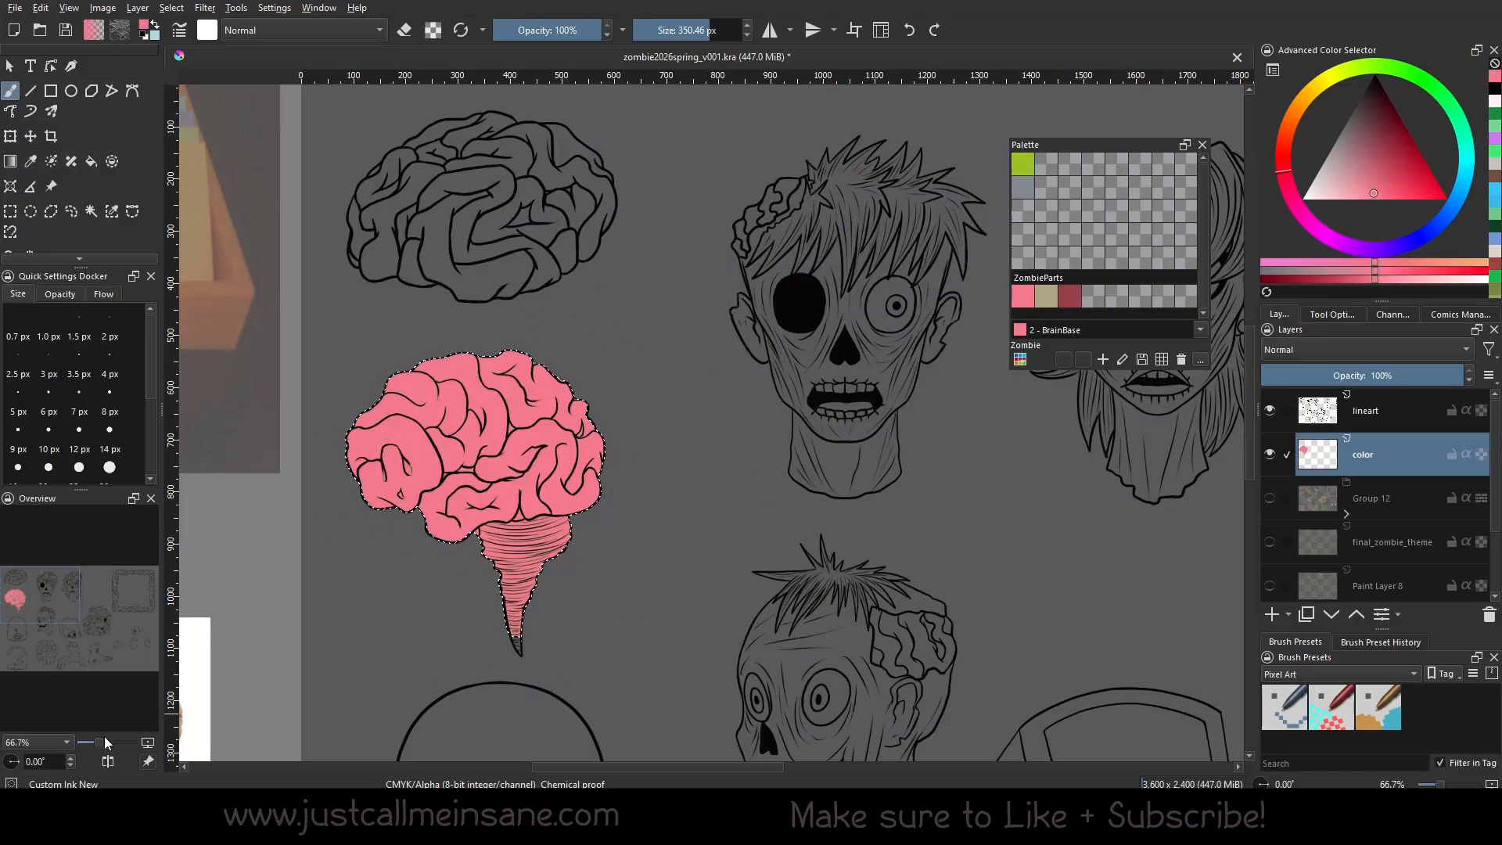
Return to the Magnetic Selection tool with its tool options shown, and deselect the pink brain.
click(11, 232)
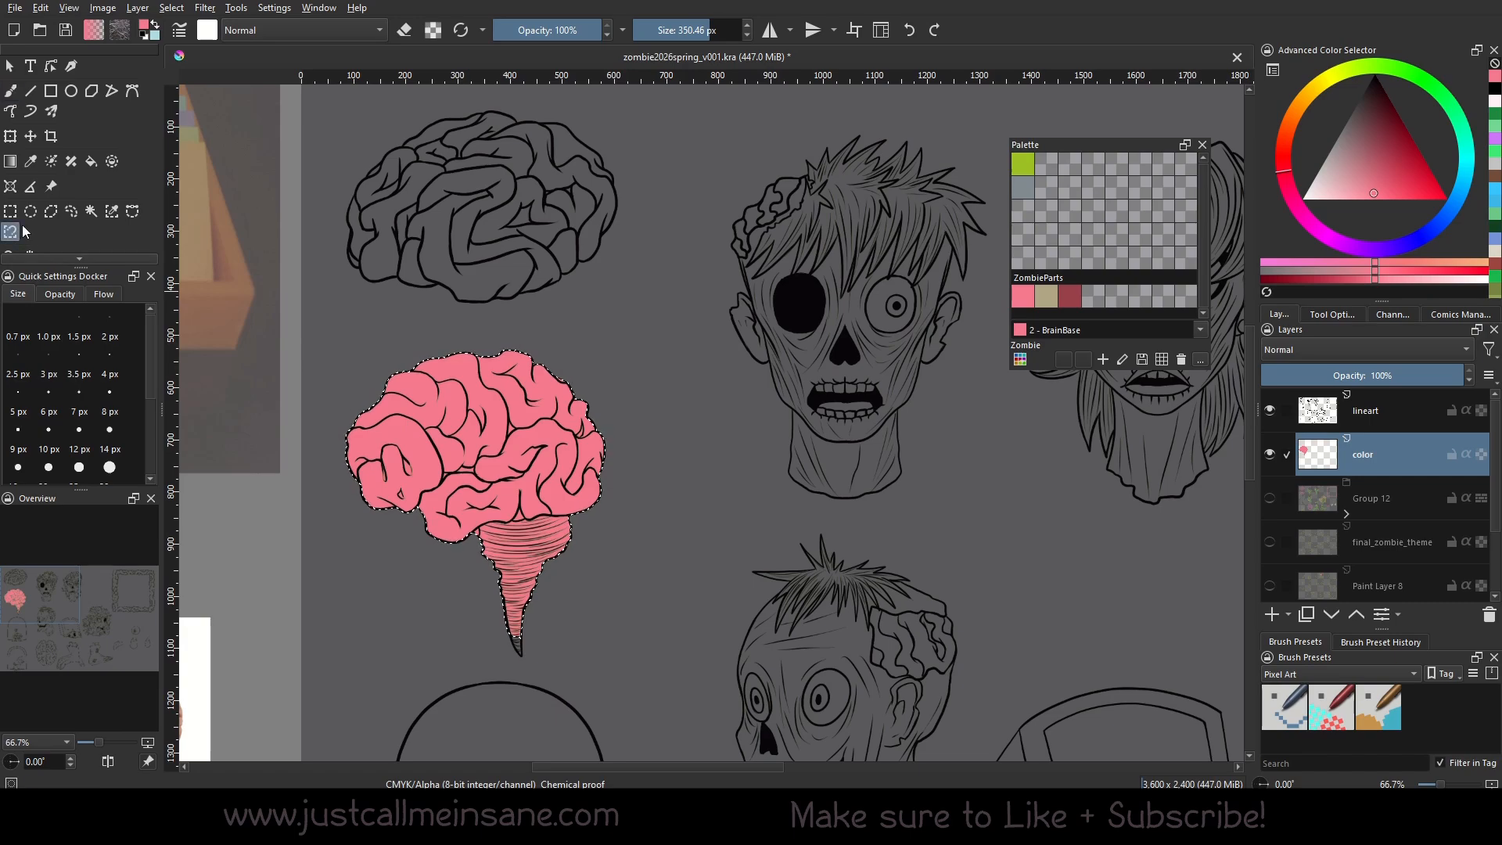
click(1351, 312)
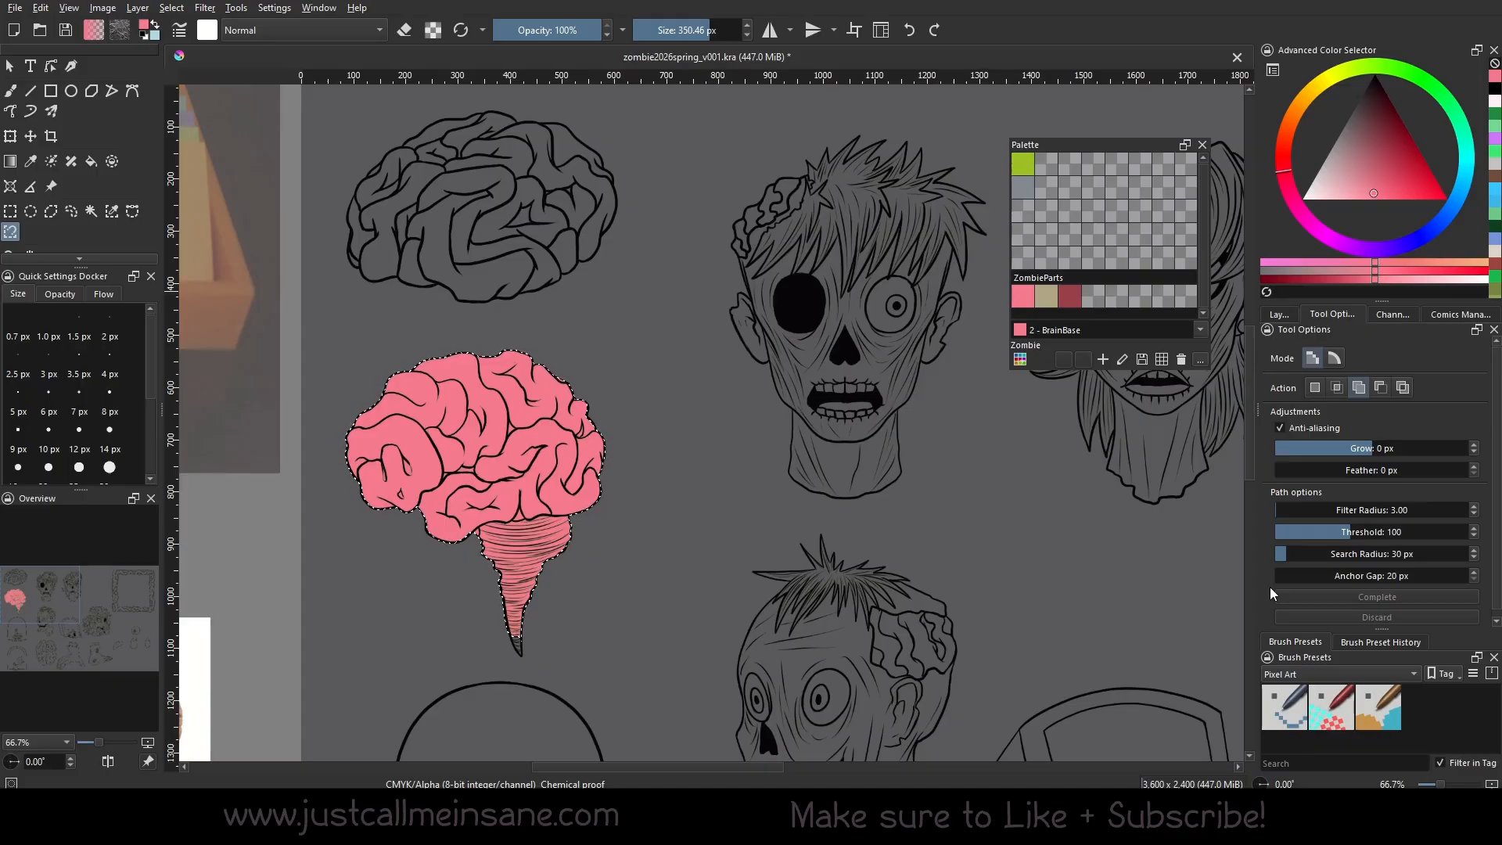
drag(1496, 445, 1500, 503)
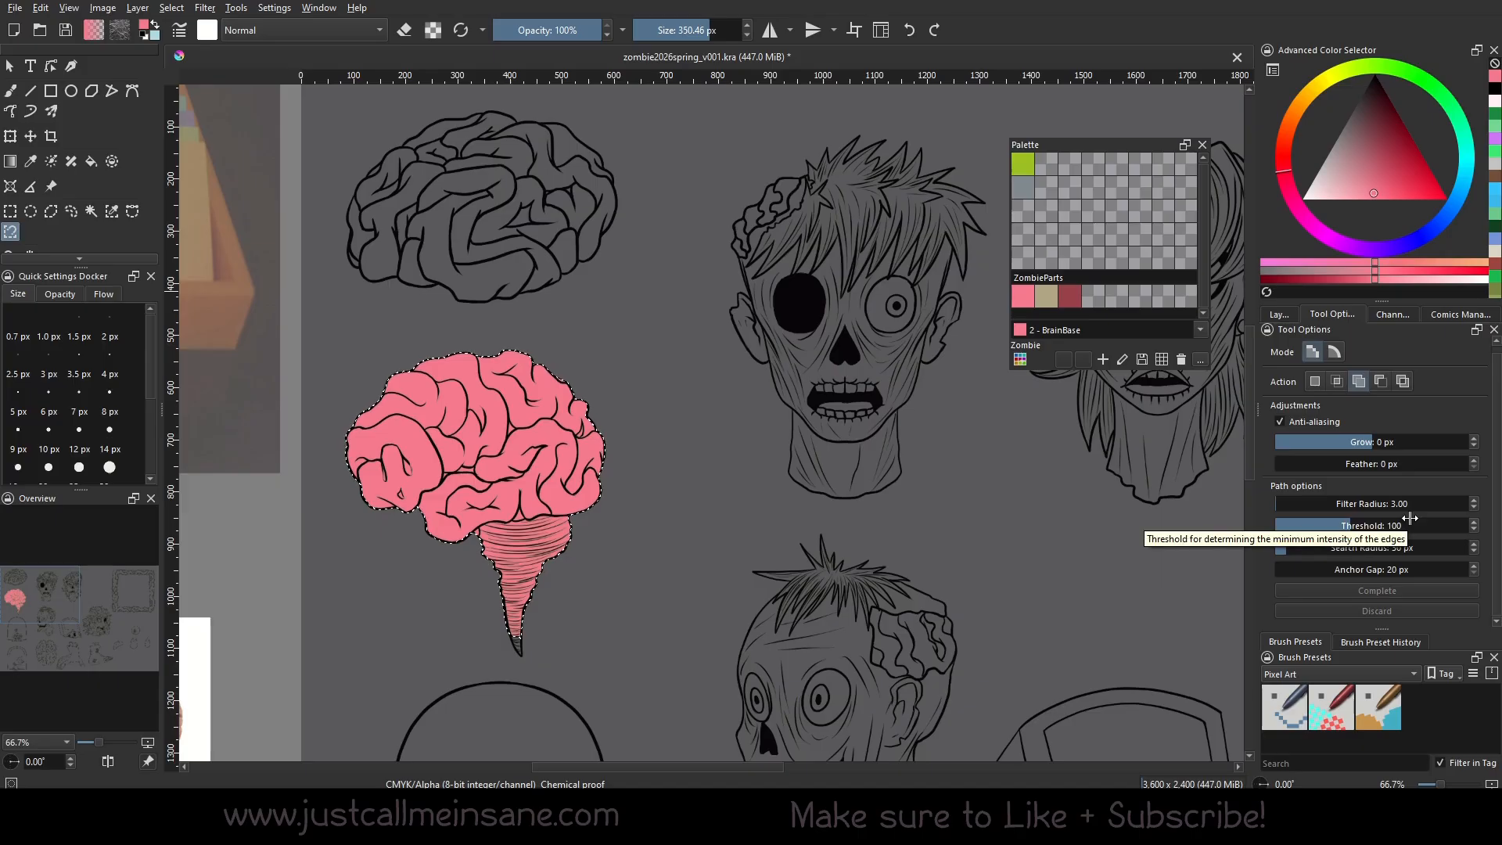
drag(790, 525, 691, 543)
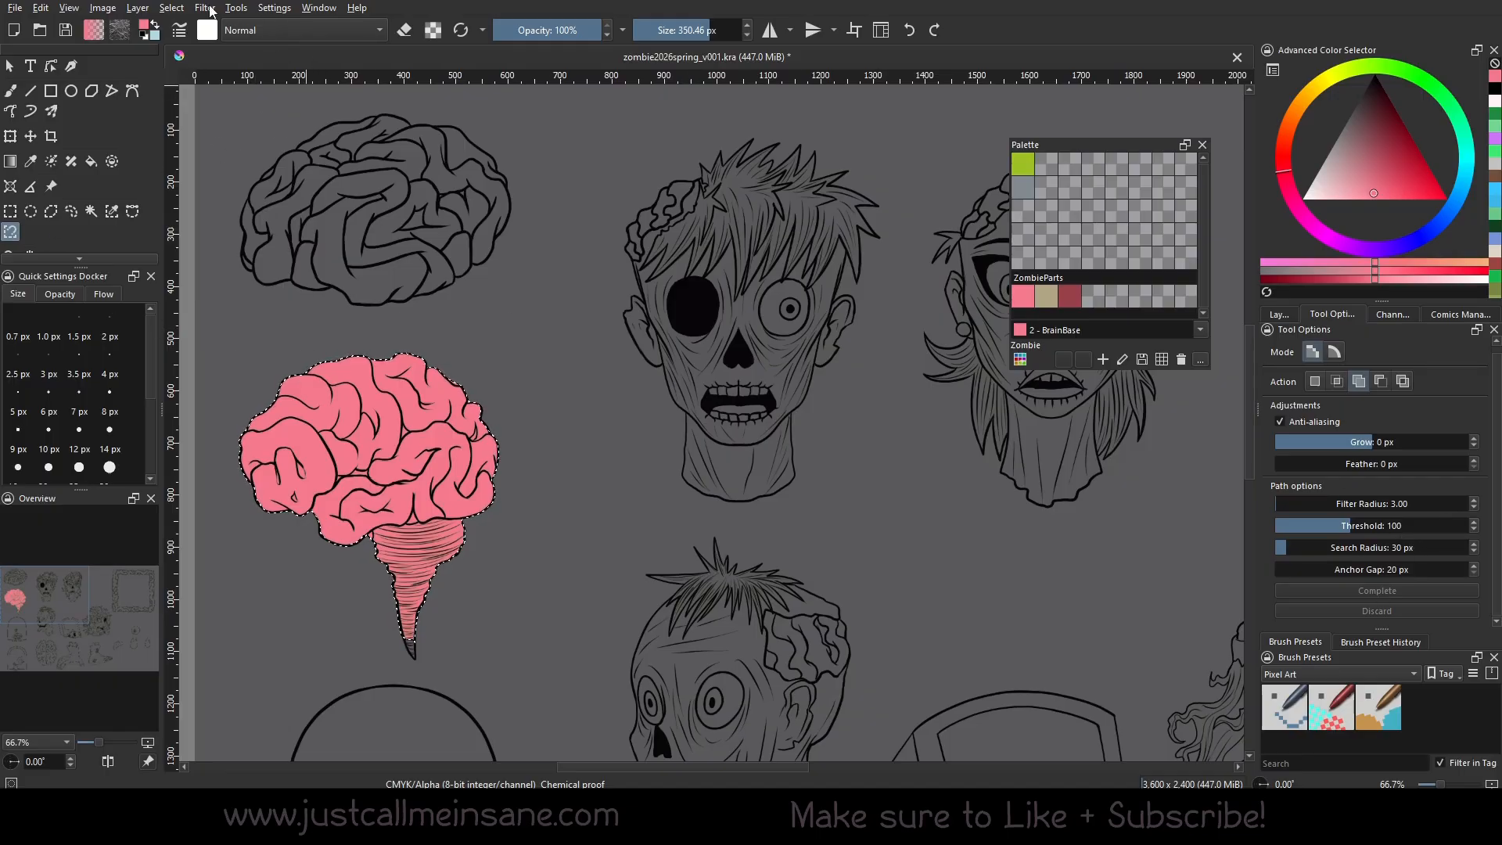
click(179, 10)
click(185, 44)
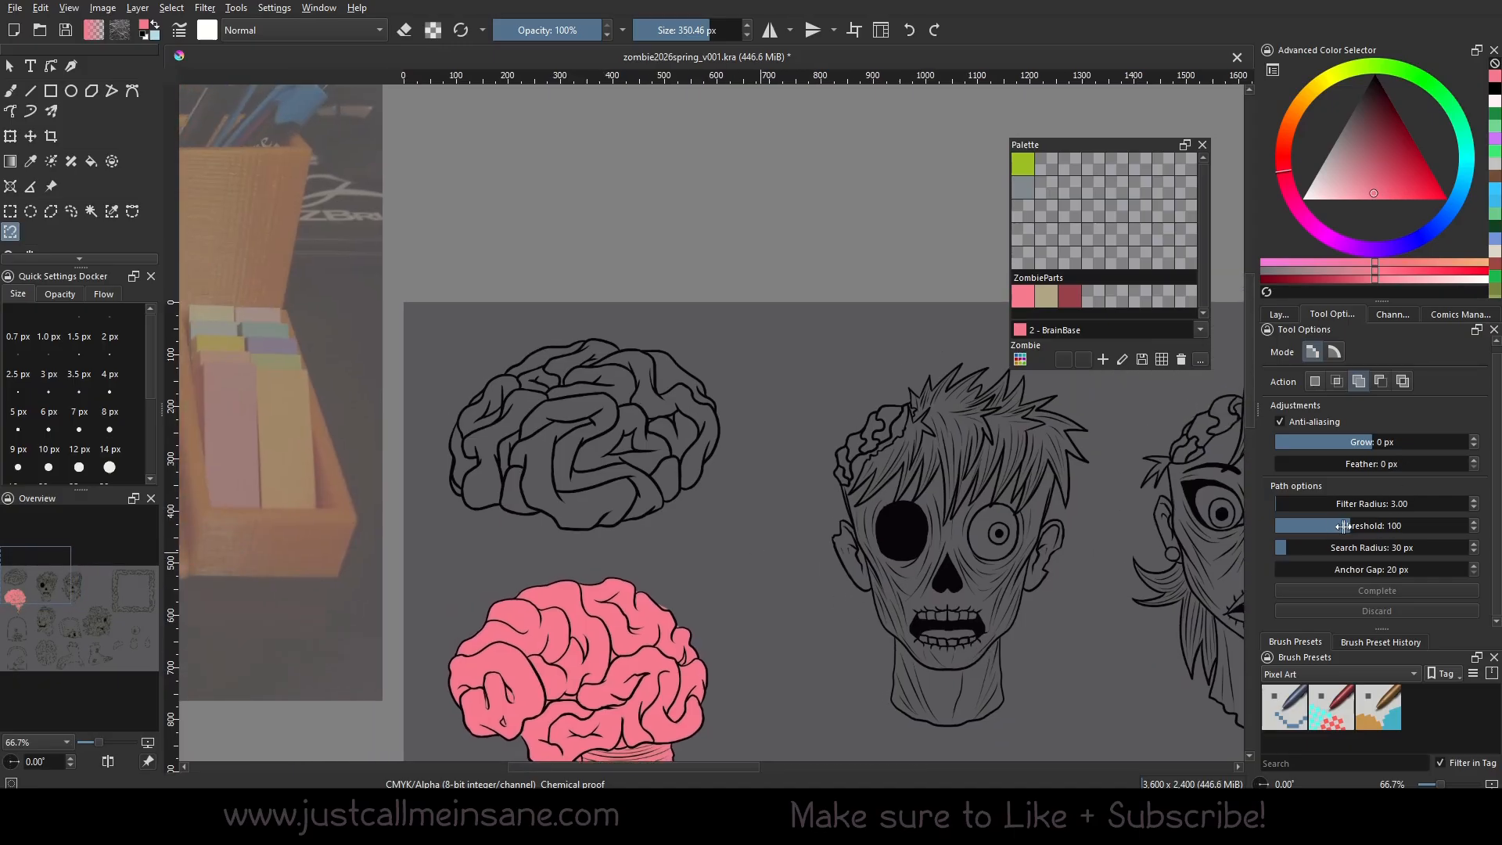
Try tracing the upper brain with a magnetic search radius of 64 px, undo the outline and clear the restored selection.
drag(1325, 550, 1319, 550)
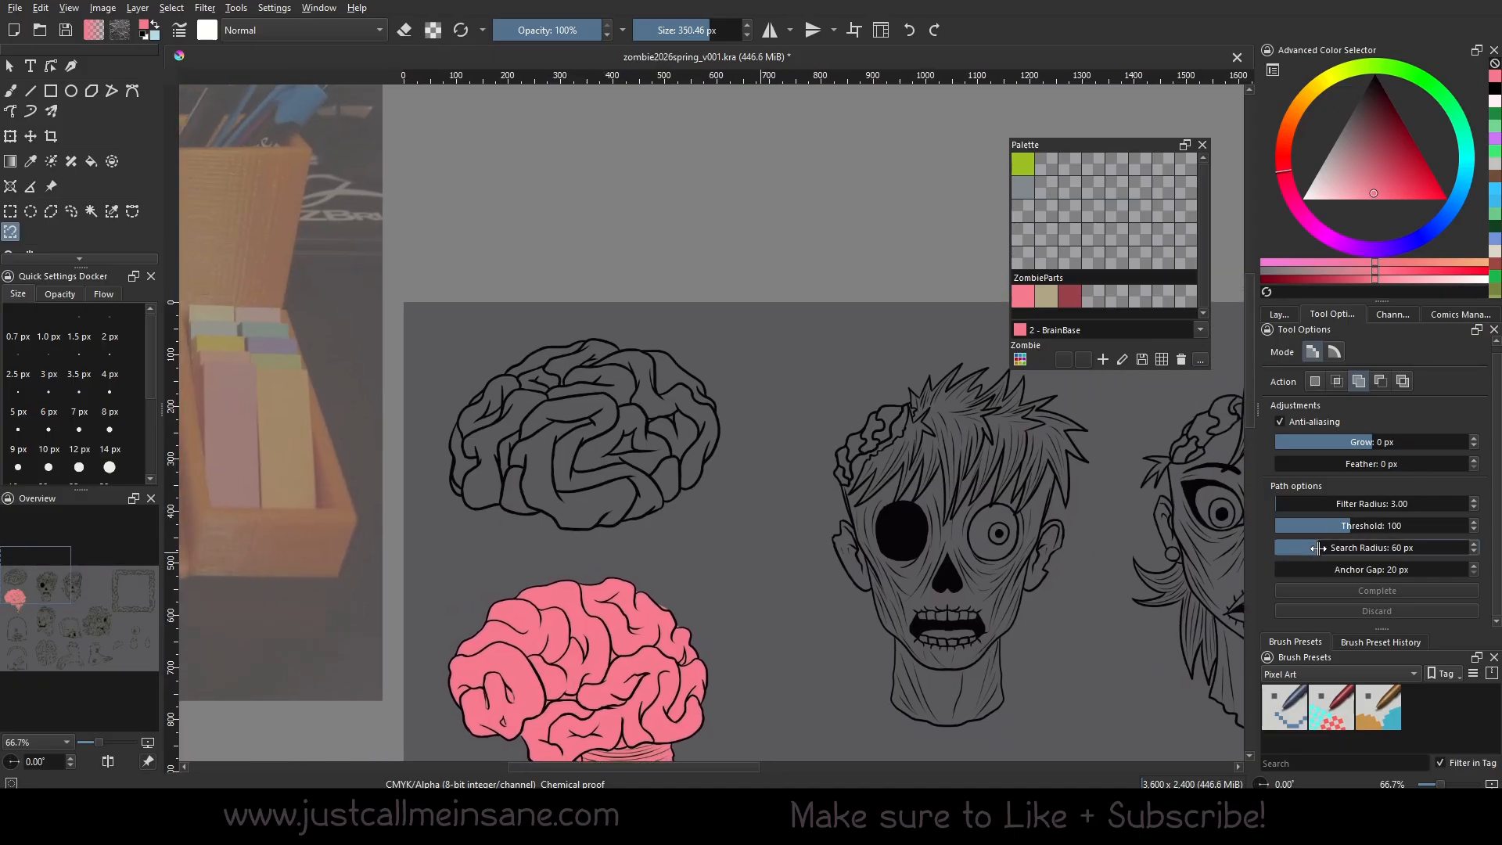
click(505, 384)
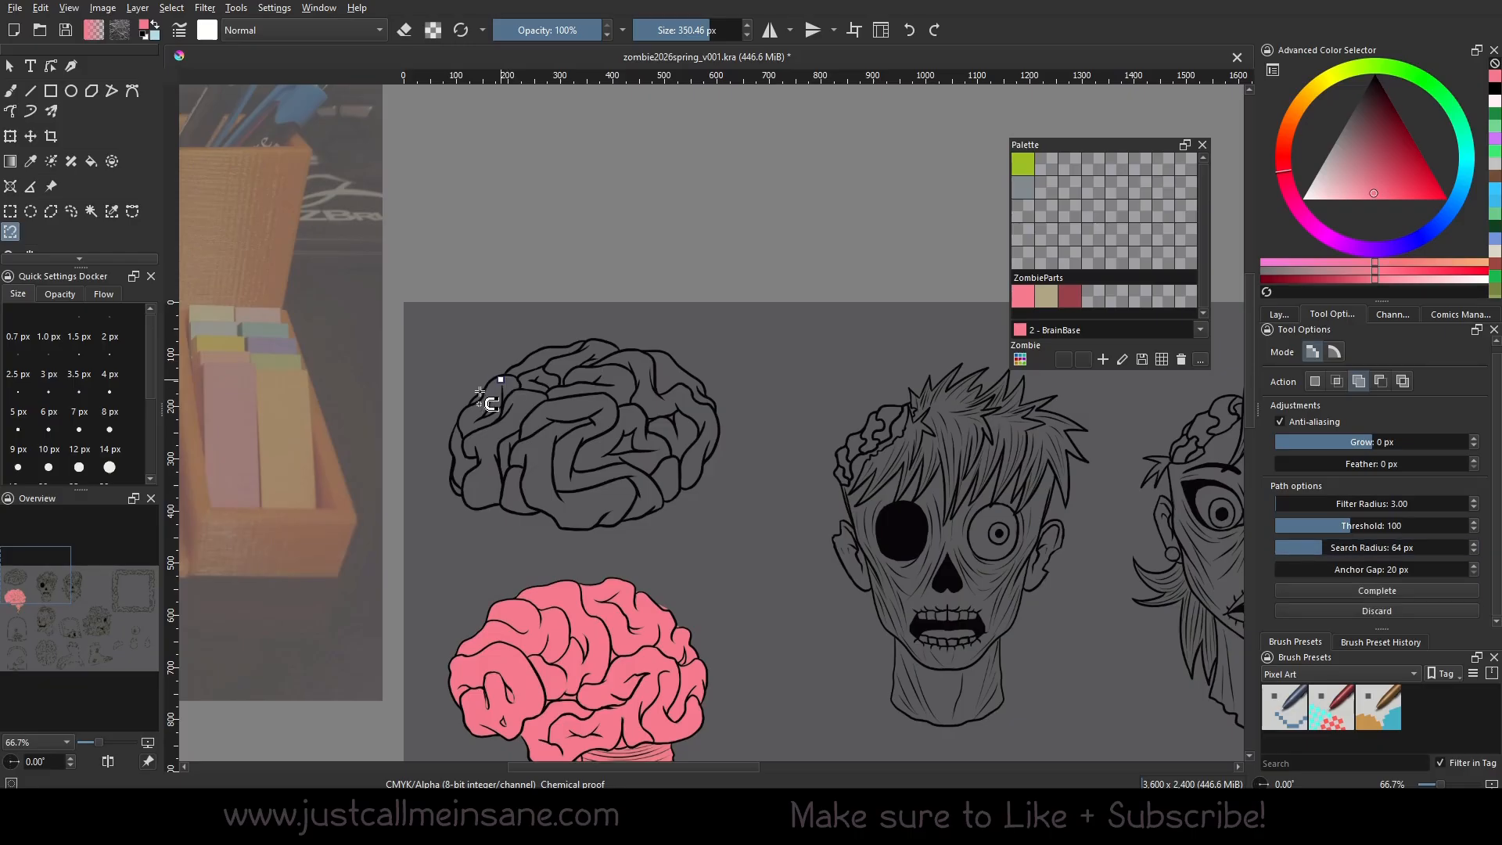
mouse_move(453, 466)
mouse_down()
mouse_move(456, 508)
mouse_move(491, 529)
mouse_move(529, 516)
mouse_move(555, 538)
mouse_move(673, 508)
mouse_up()
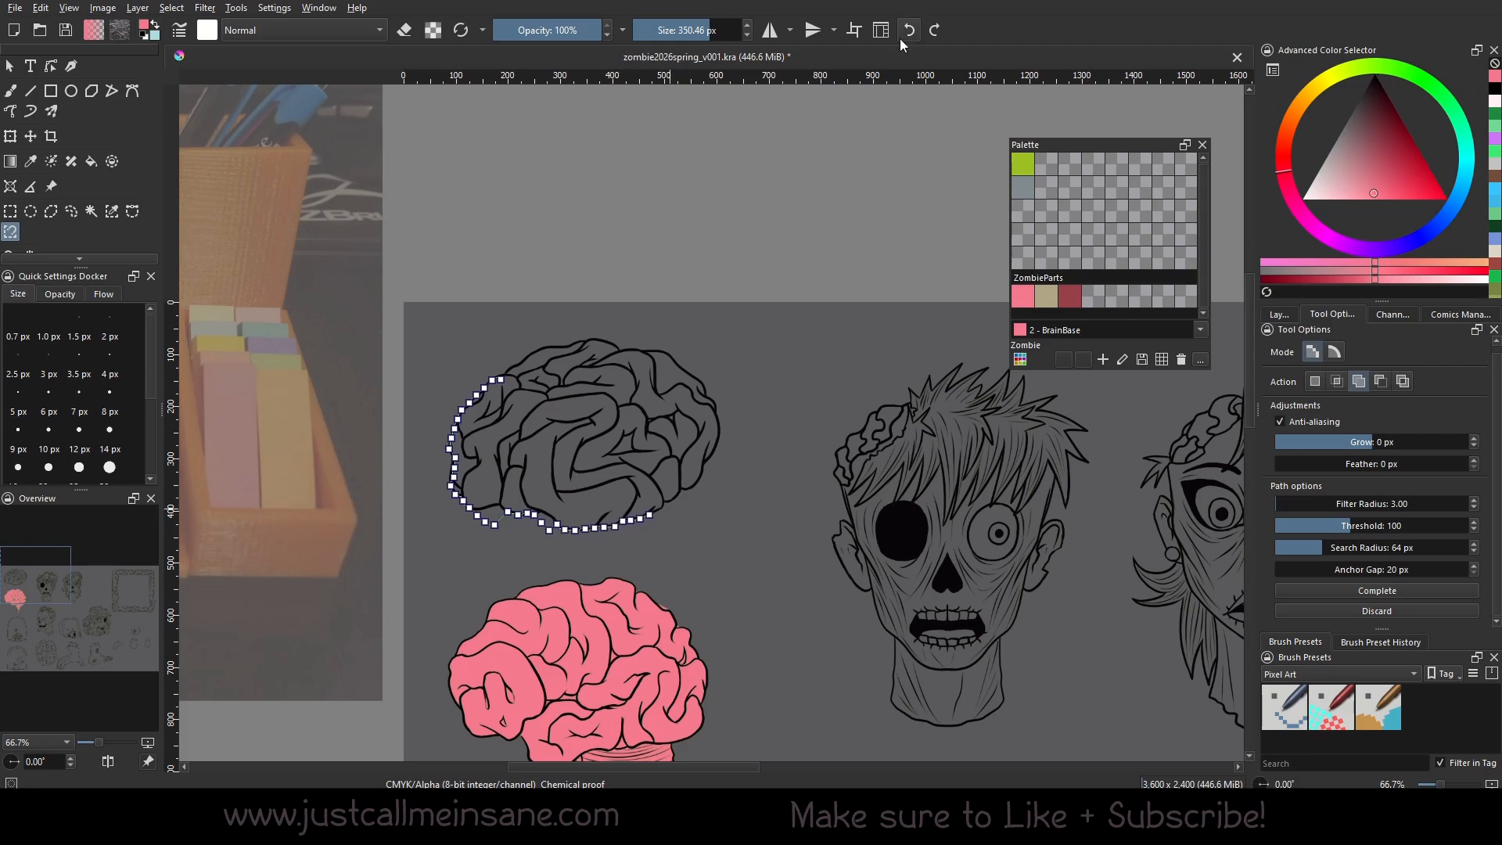
click(901, 36)
click(172, 8)
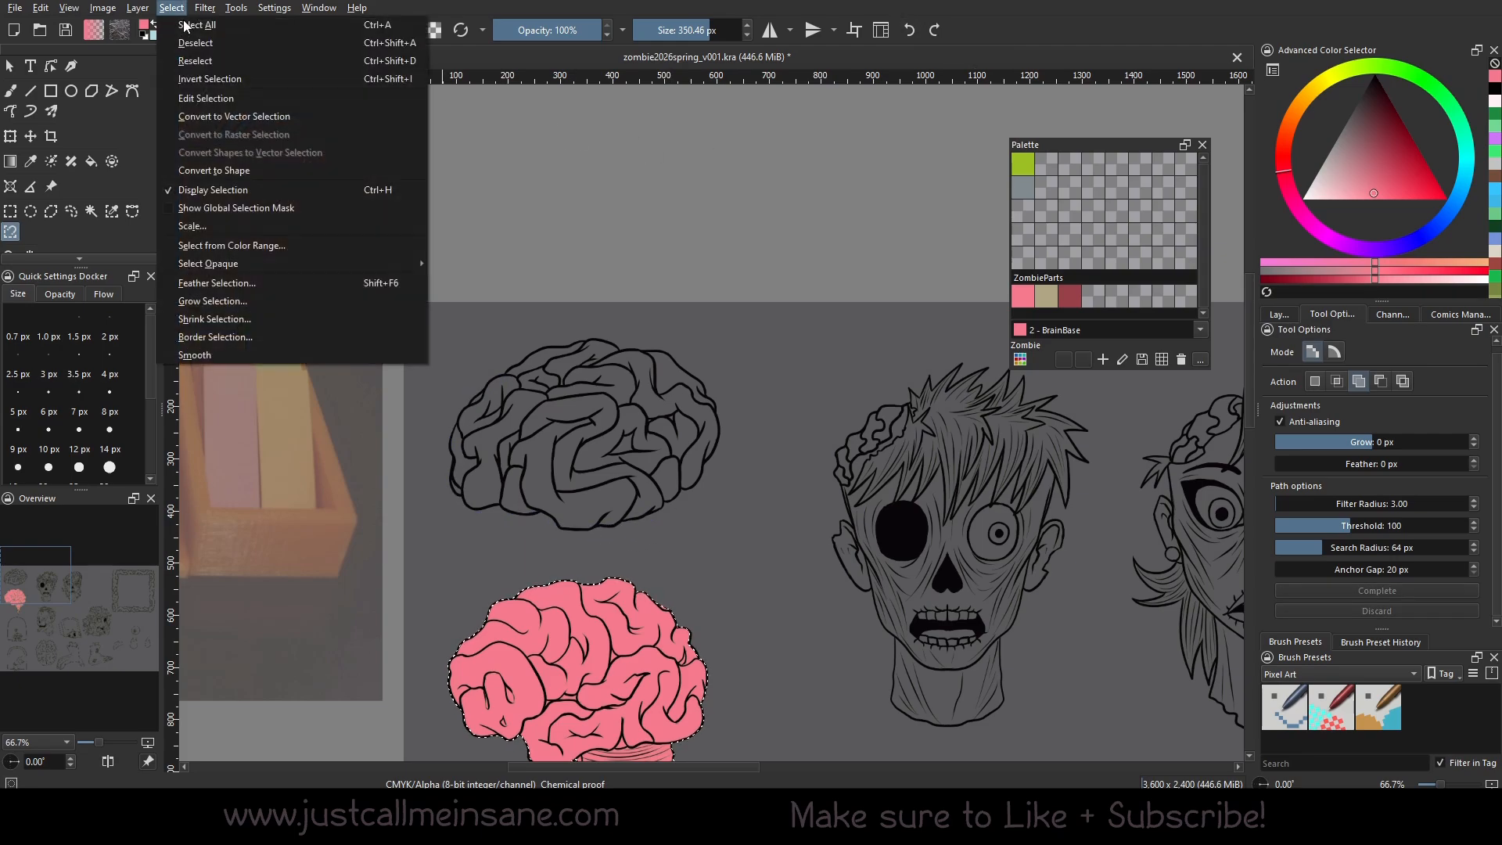
click(196, 43)
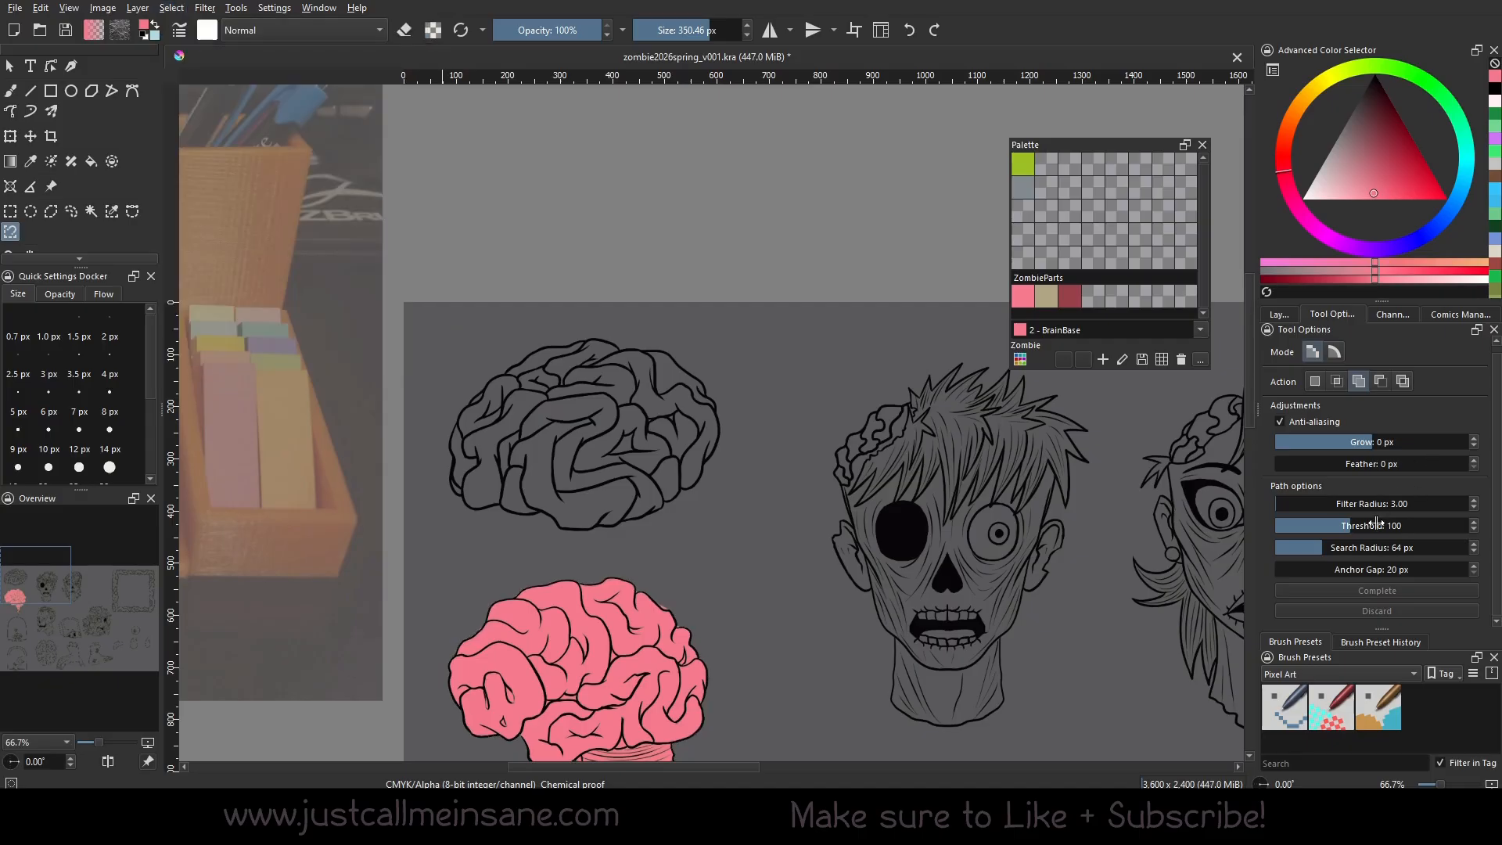
Set the magnetic search radius to 126 px, start an outline on the upper brain and undo it.
drag(1343, 550, 1368, 550)
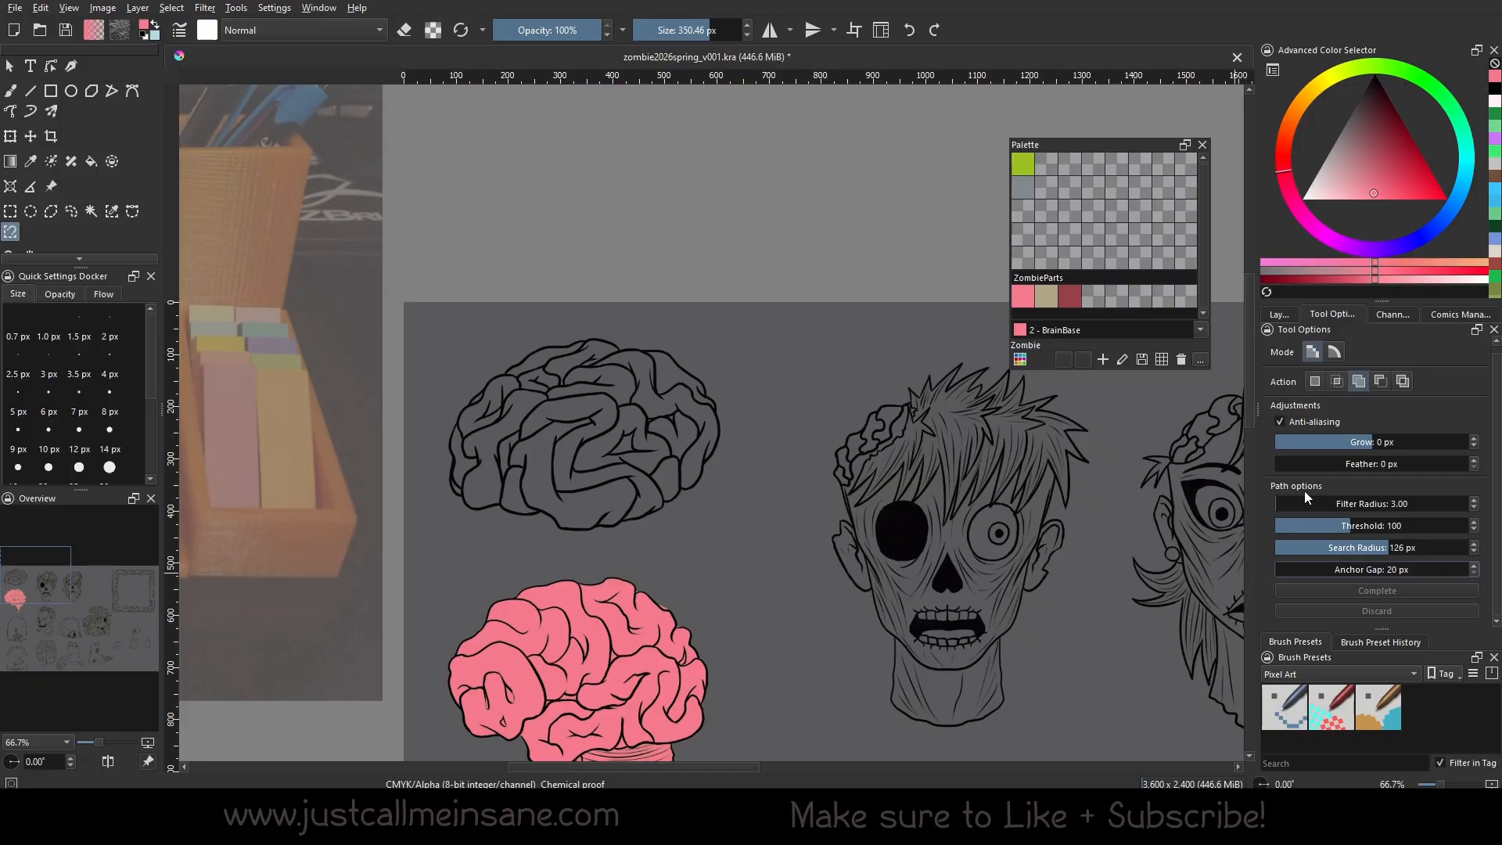
click(468, 454)
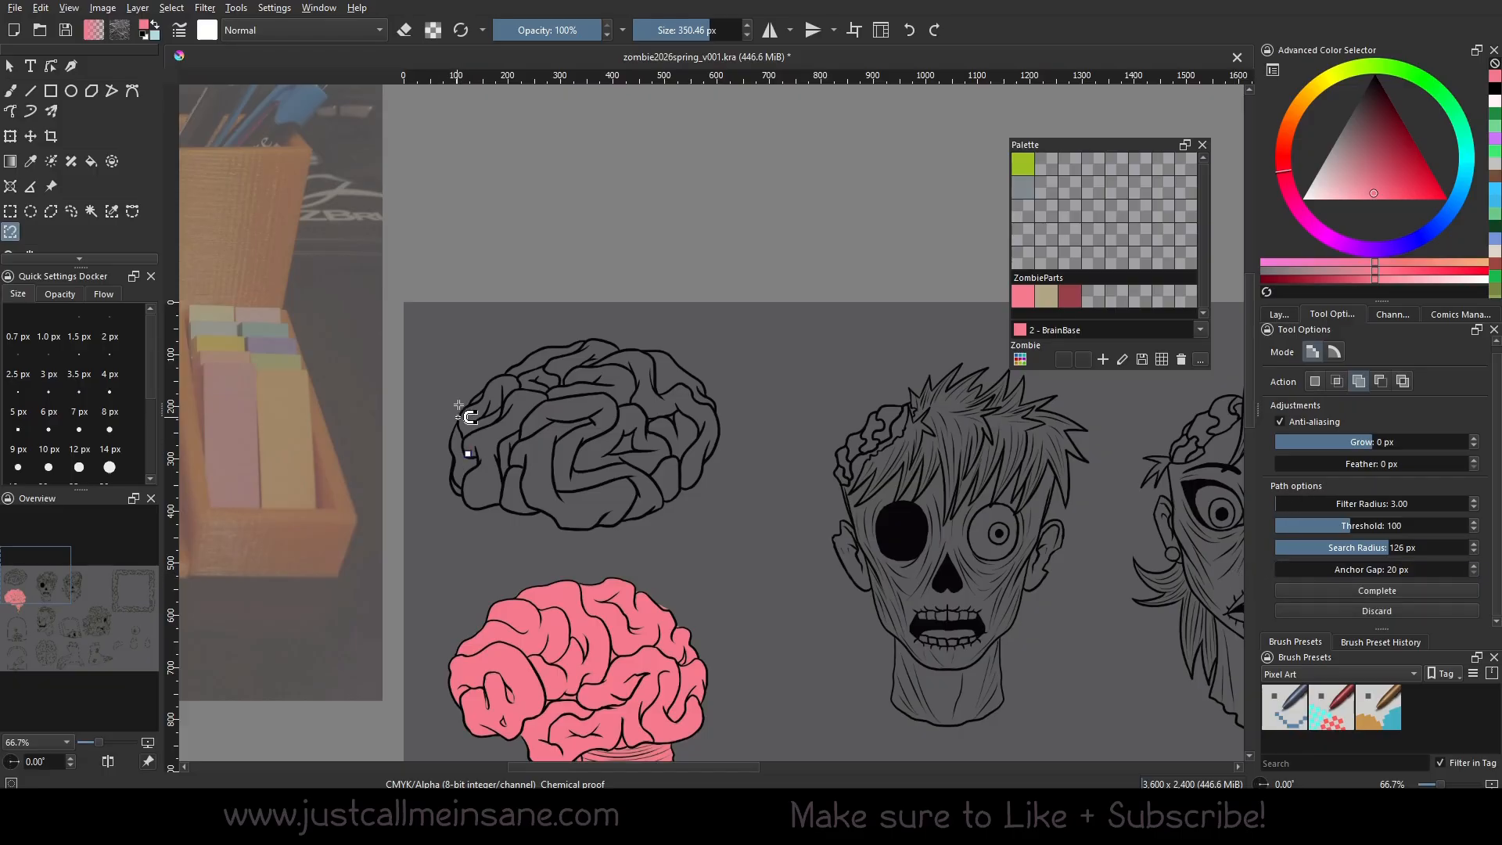
click(902, 34)
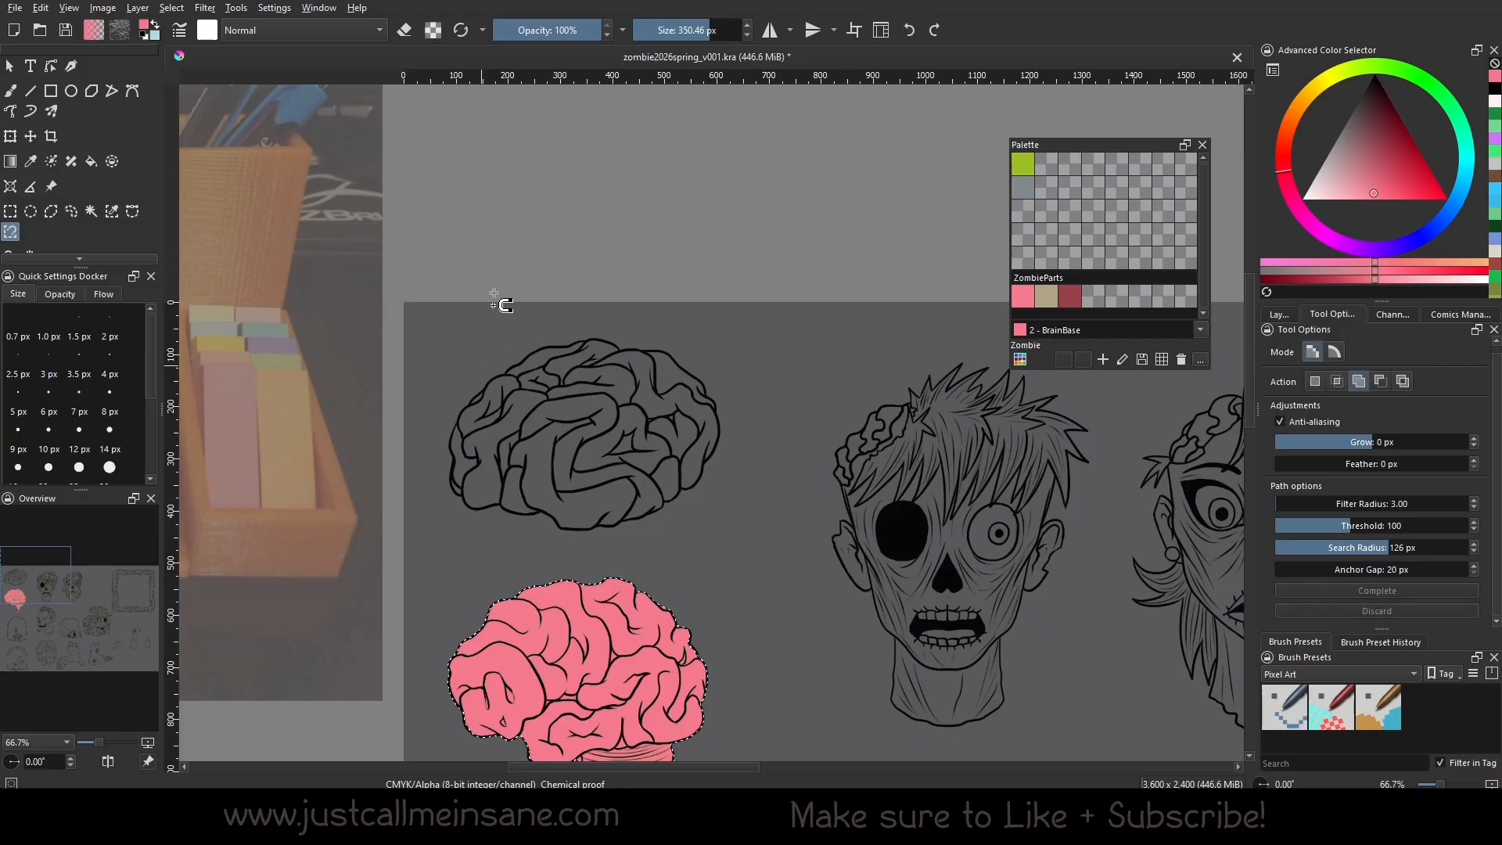
Deselect the brain, clear its pink coloring and activate the Enclose and Fill tool.
click(166, 8)
click(180, 44)
click(498, 375)
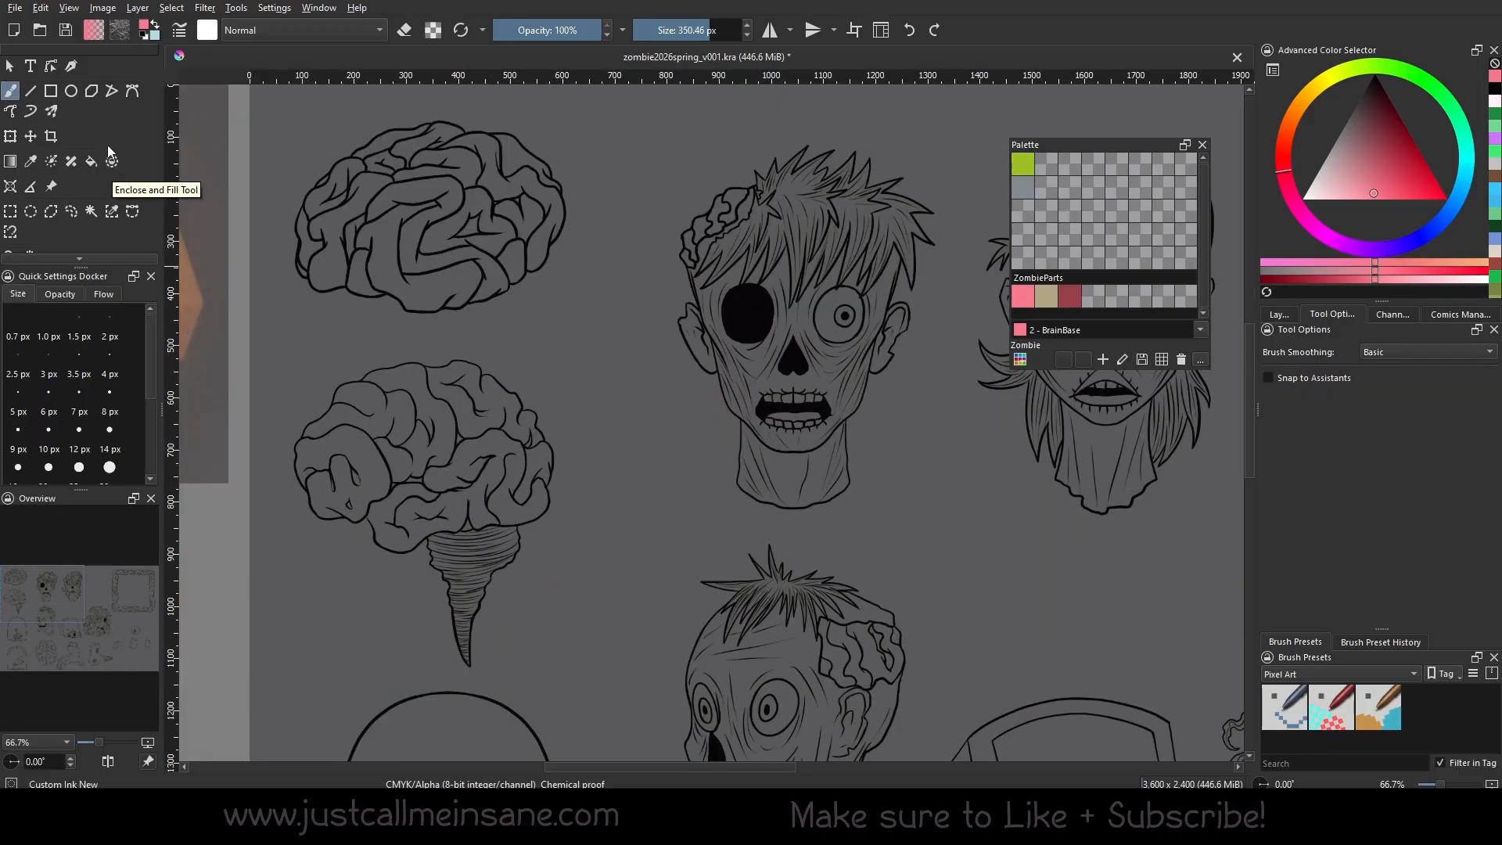
click(112, 161)
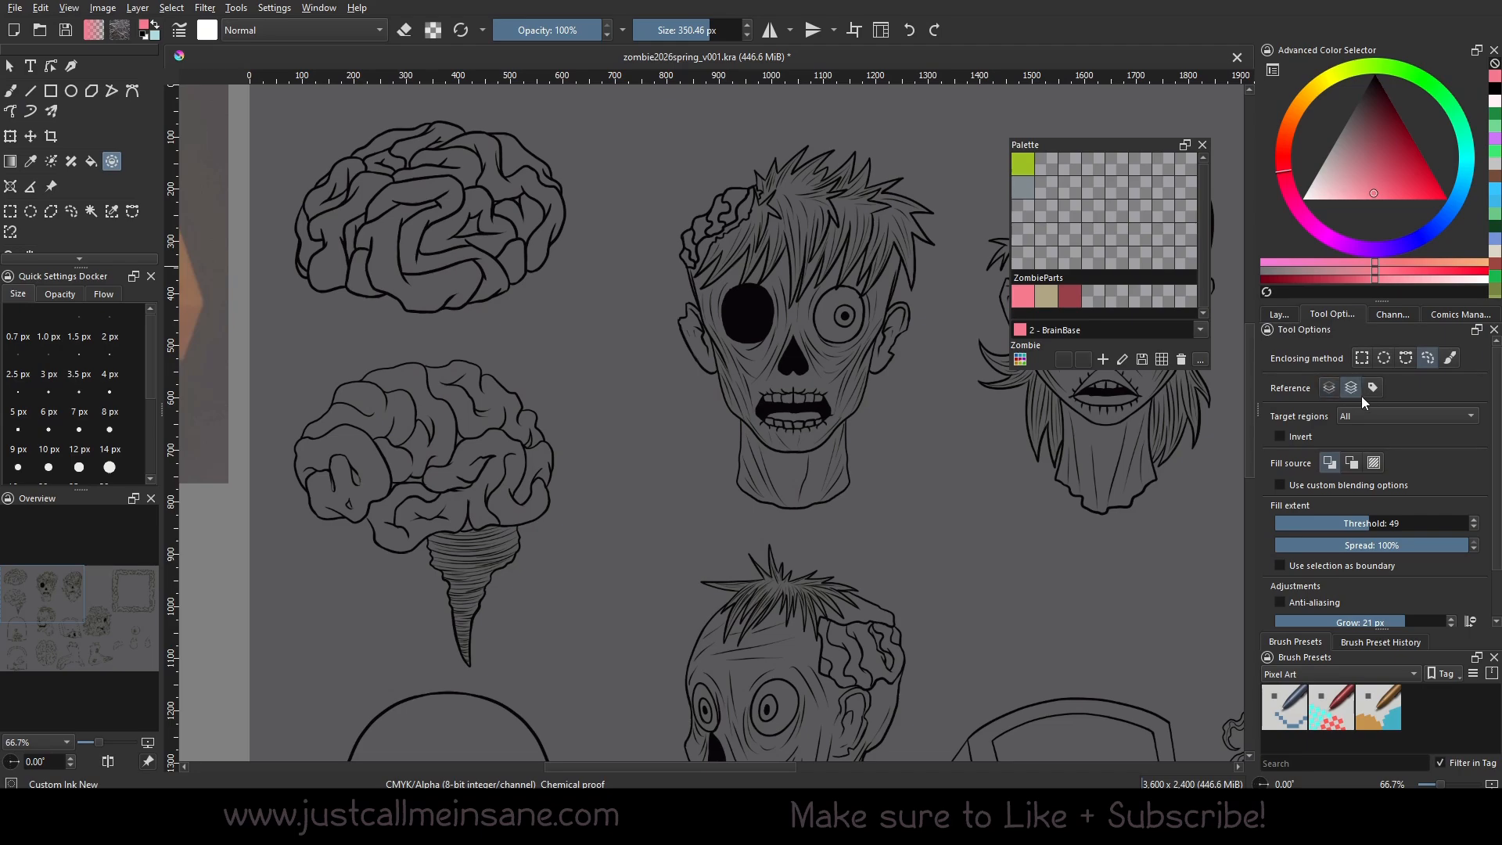
Try filling the upper brain pink with freehand enclosing at a threshold of 1, and undo the fills.
drag(820, 562, 827, 590)
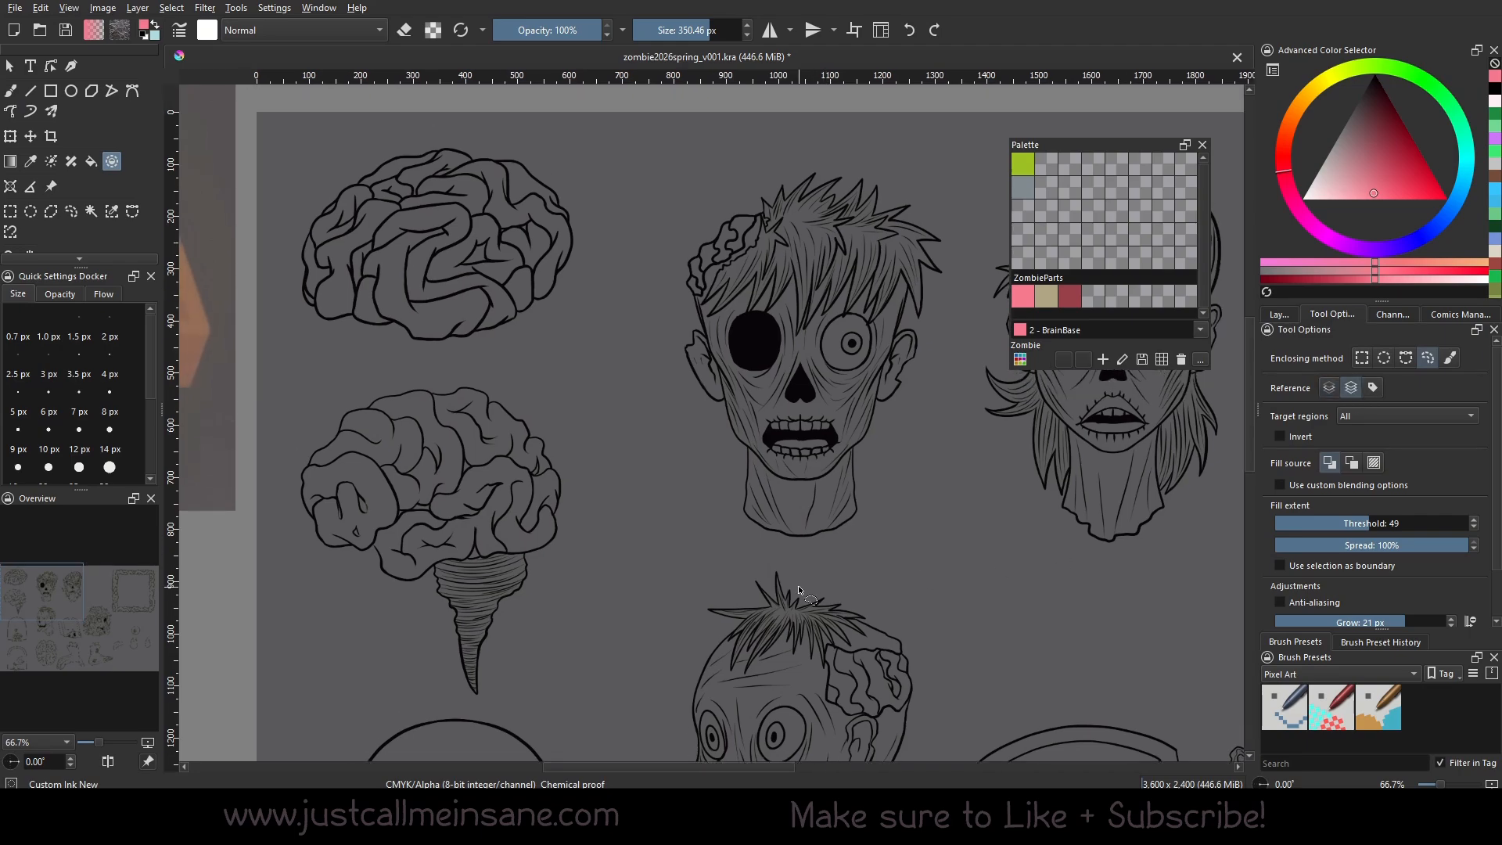
mouse_move(456, 142)
mouse_down()
mouse_move(645, 221)
mouse_move(462, 144)
mouse_up()
drag(685, 441, 716, 467)
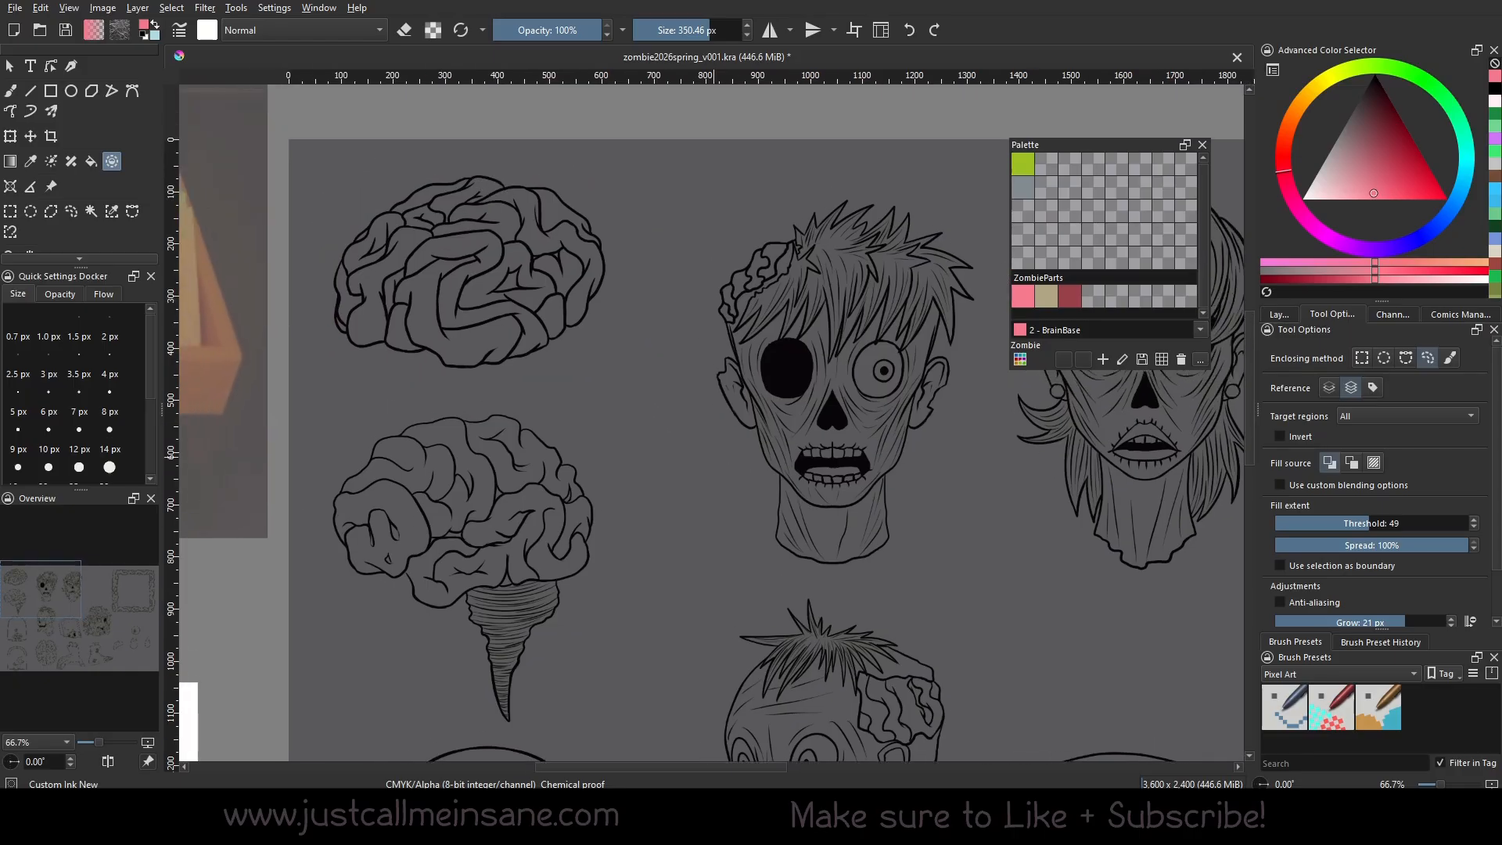
drag(1366, 524, 1266, 534)
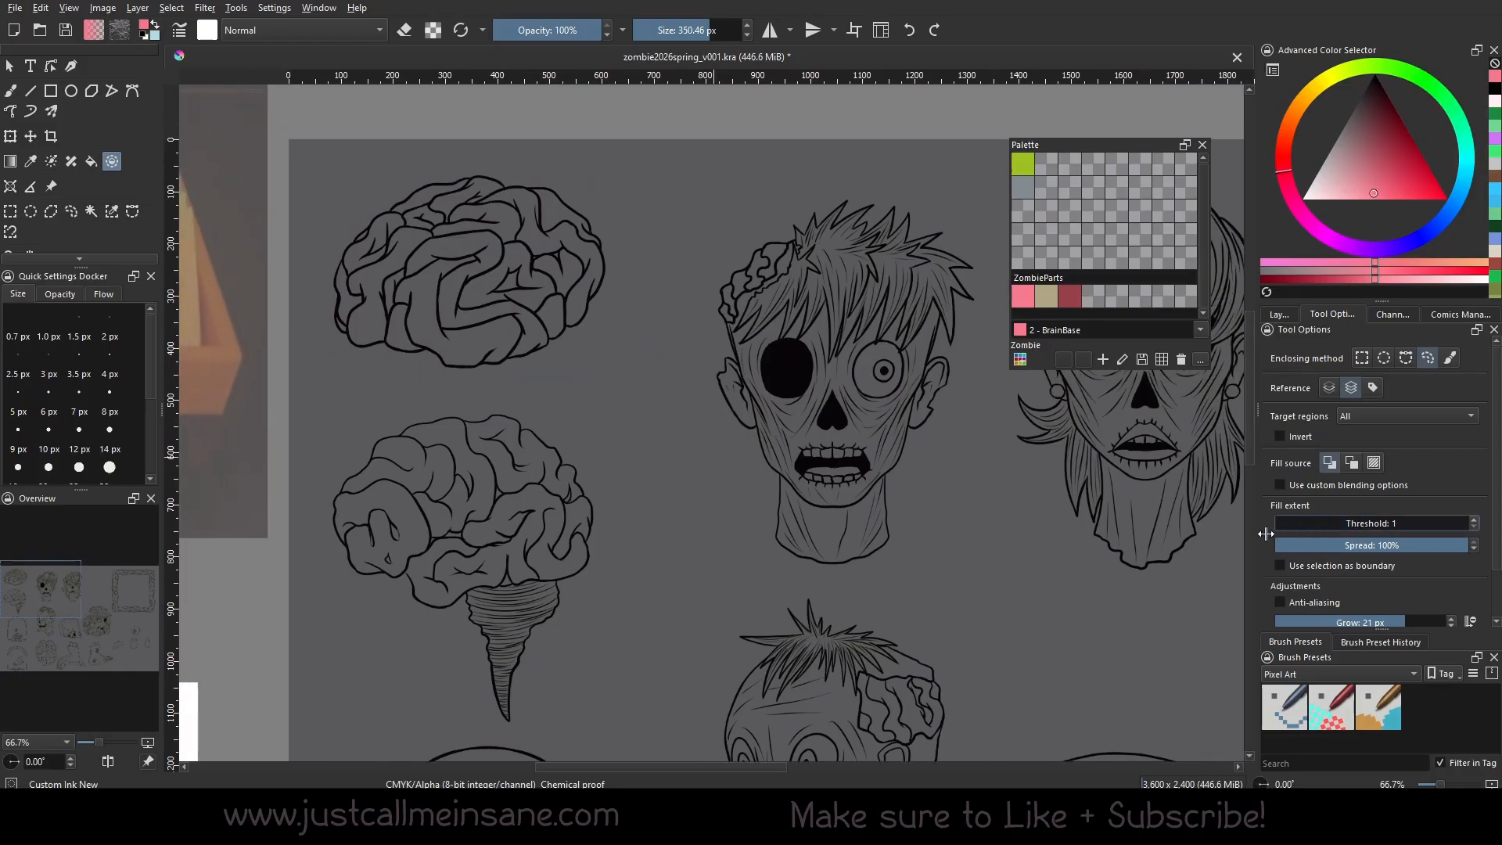
mouse_move(532, 183)
mouse_down()
mouse_move(642, 367)
mouse_move(536, 176)
mouse_move(536, 251)
mouse_move(478, 197)
mouse_move(493, 250)
mouse_up()
click(909, 30)
mouse_move(415, 254)
mouse_down()
mouse_move(415, 306)
mouse_move(500, 357)
mouse_move(546, 308)
mouse_move(438, 372)
mouse_move(565, 260)
mouse_up()
click(909, 31)
click(909, 31)
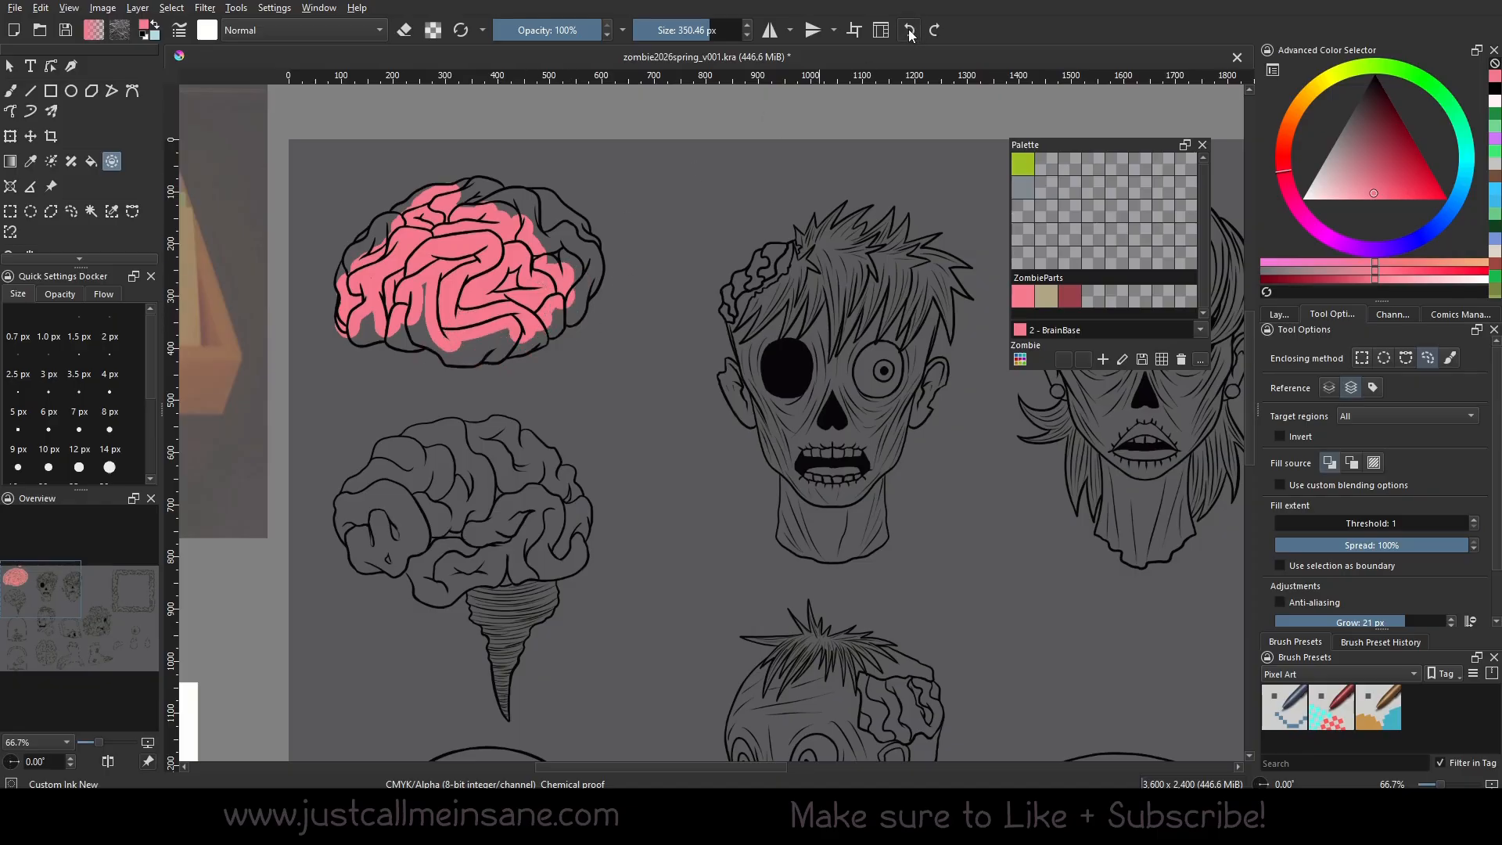
click(910, 31)
click(909, 31)
click(908, 32)
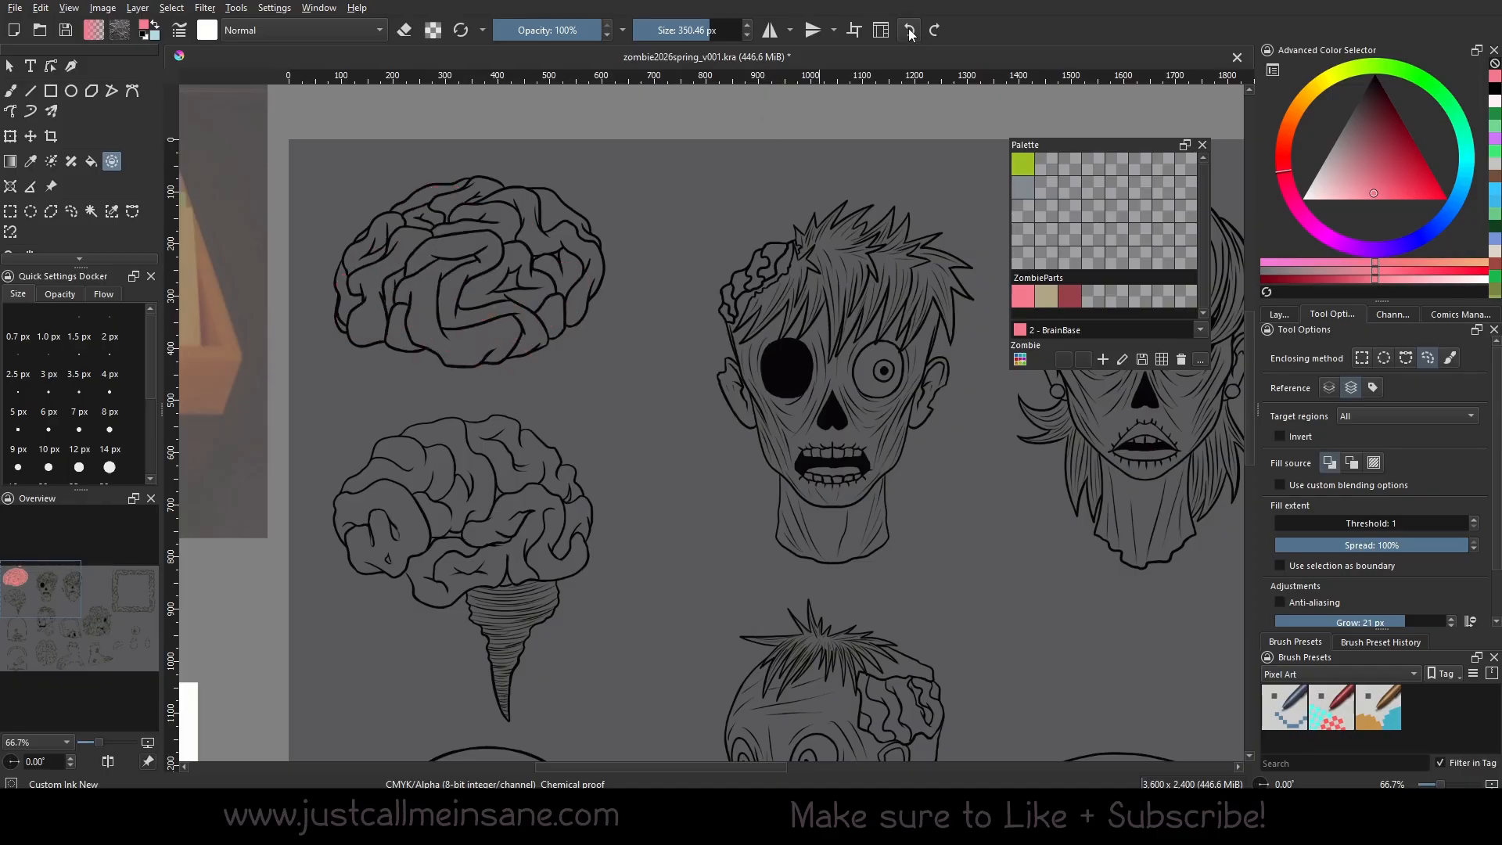
Set the fill threshold to 14, try filling the upper brain with freehand enclosing, and undo the fills.
click(1284, 523)
drag(1289, 523, 1302, 518)
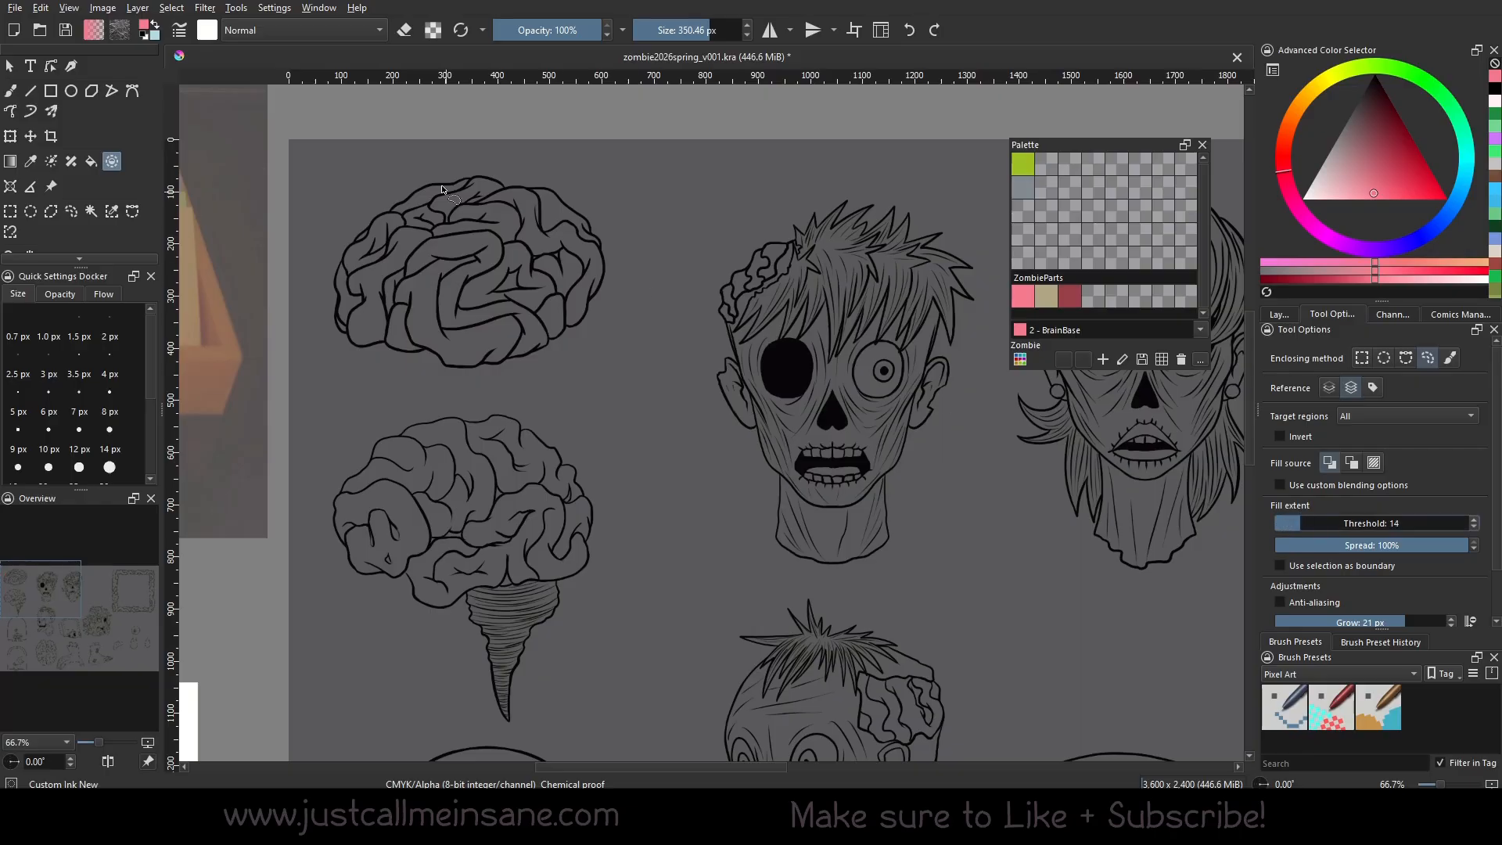
mouse_move(442, 190)
mouse_down()
mouse_move(356, 309)
mouse_move(445, 216)
mouse_up()
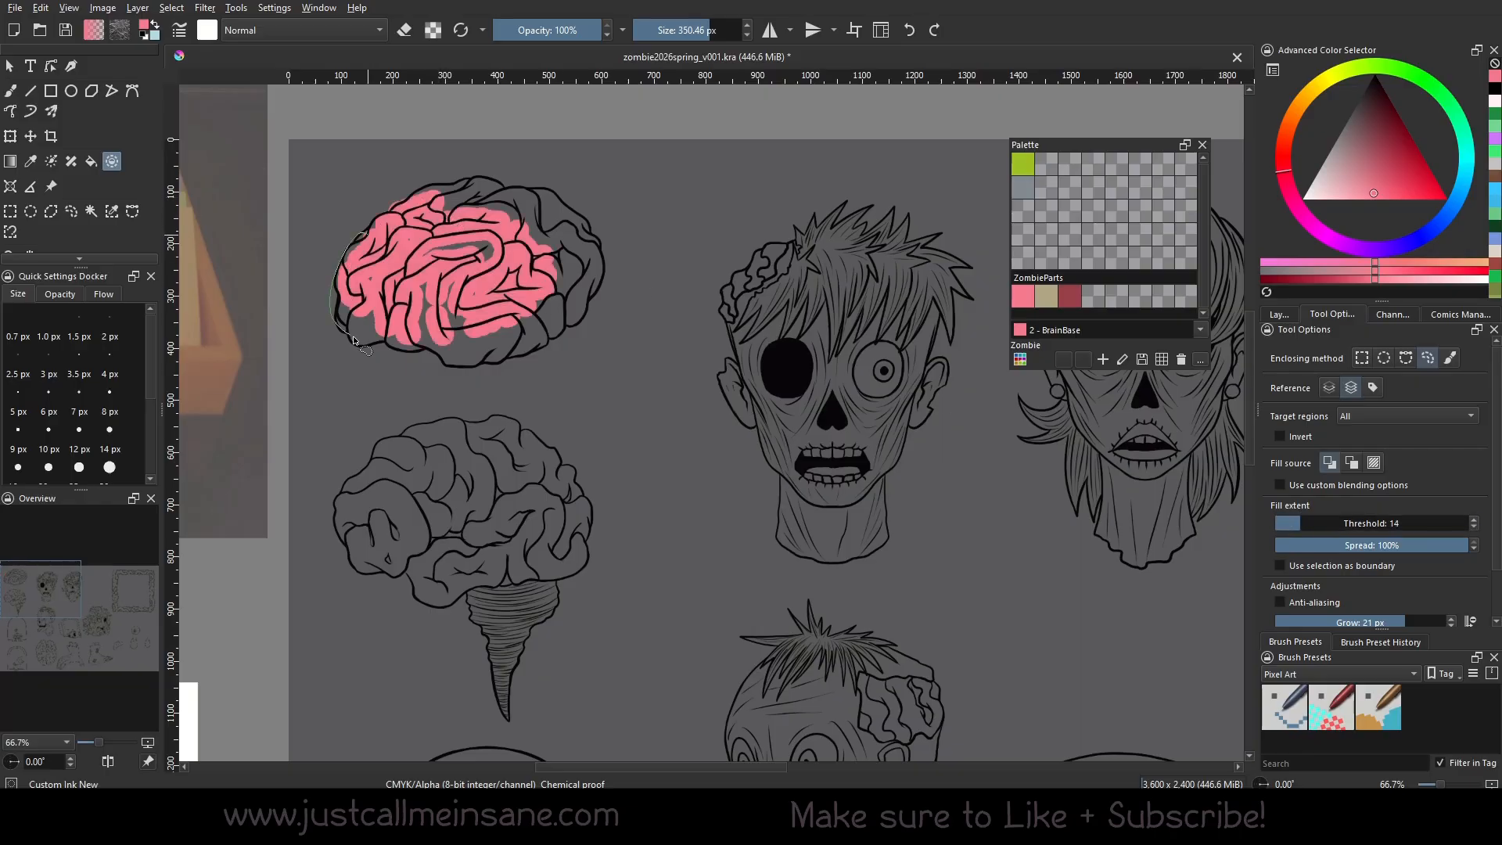
drag(354, 340, 479, 365)
drag(480, 199, 486, 205)
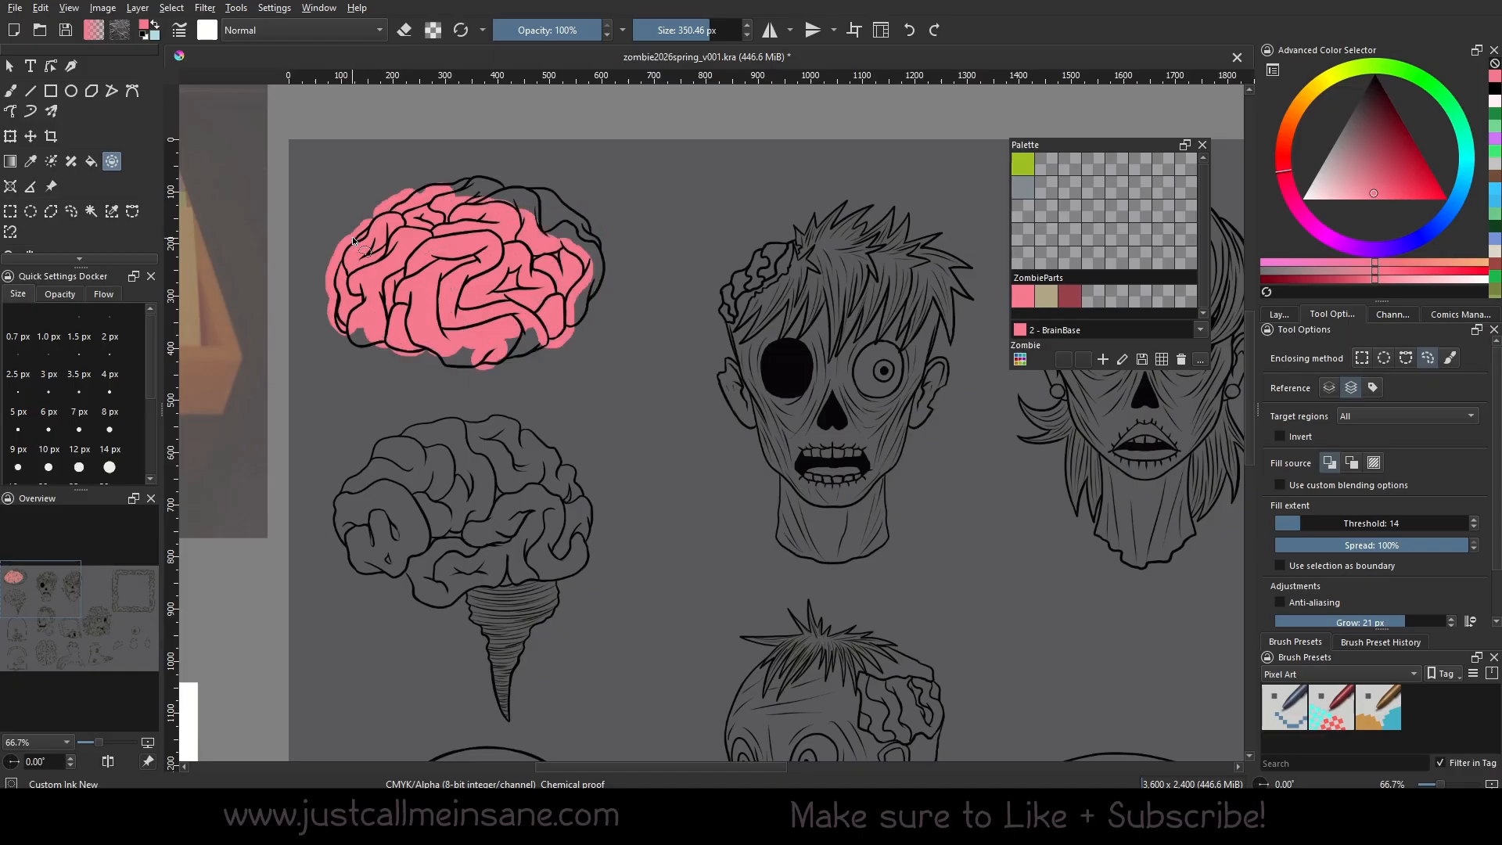
click(909, 30)
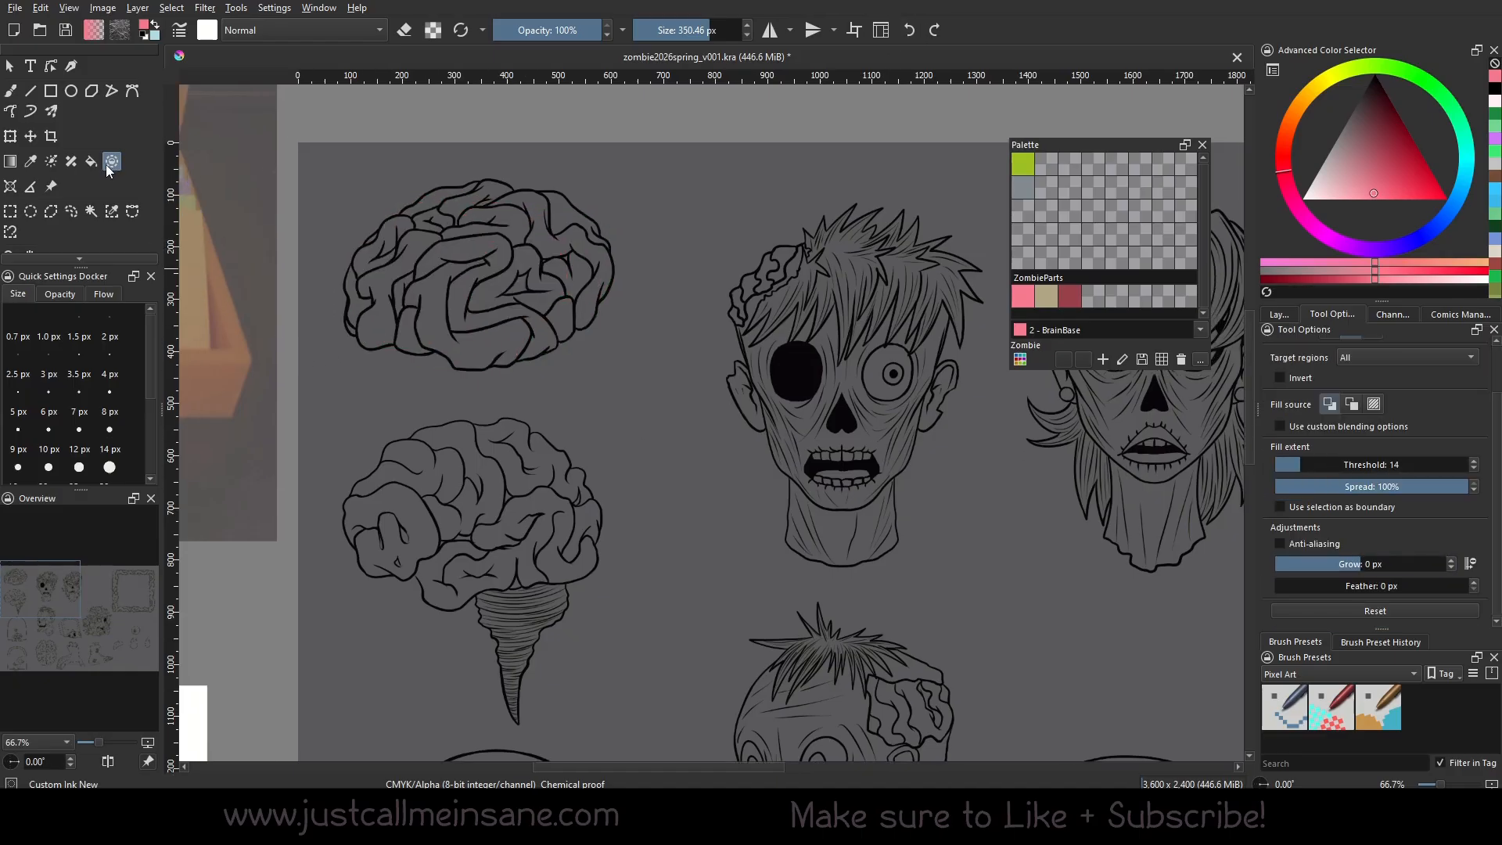
With grow at 0 px and the brush enclosing method, try filling the whole upper brain pink and undo it.
scroll(1486, 457, up, 2)
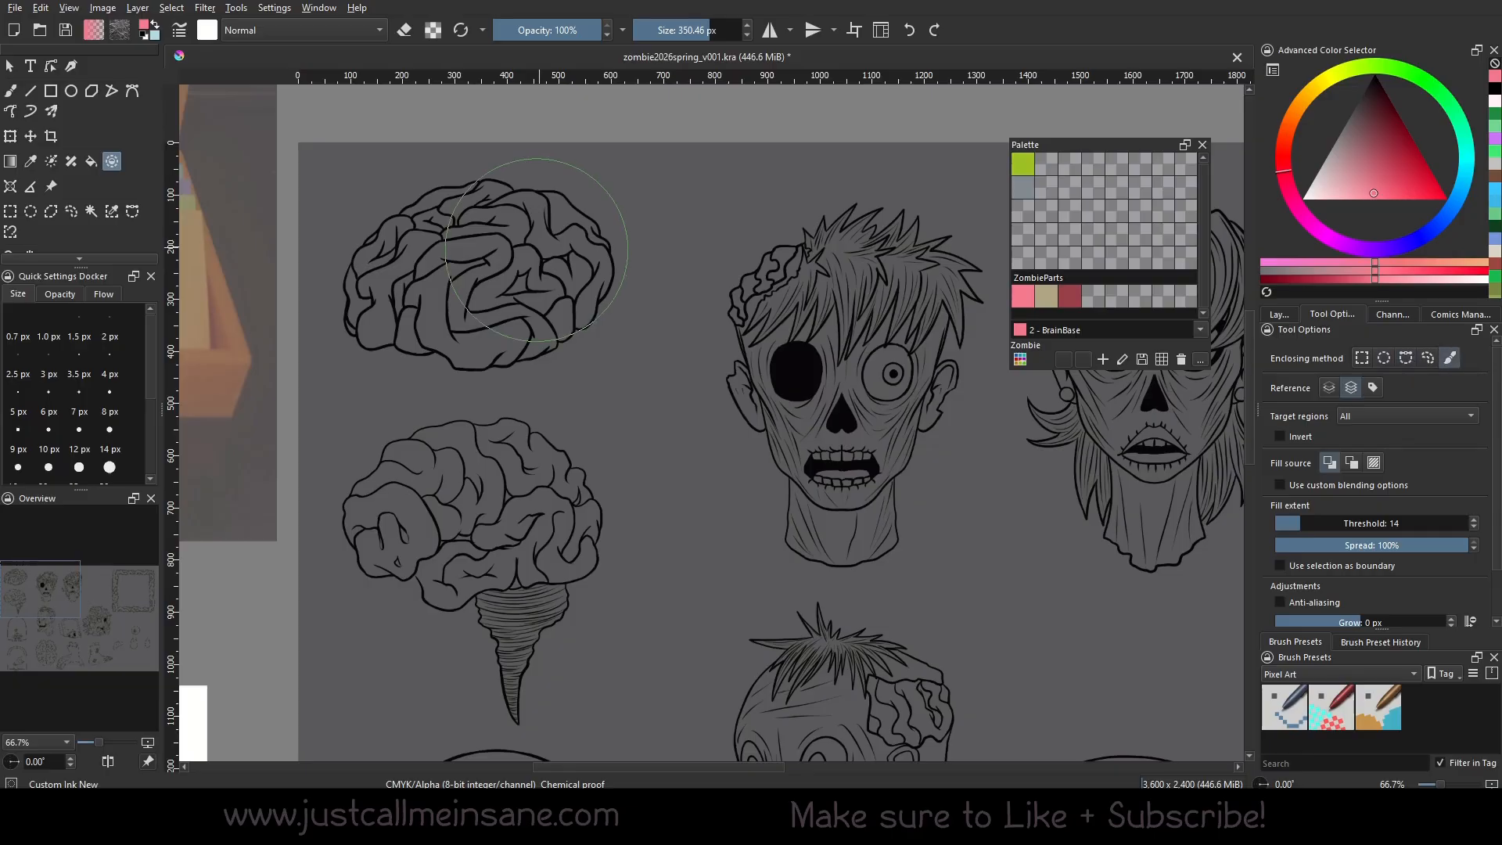
mouse_move(361, 295)
mouse_down()
mouse_move(540, 266)
mouse_move(362, 295)
mouse_up()
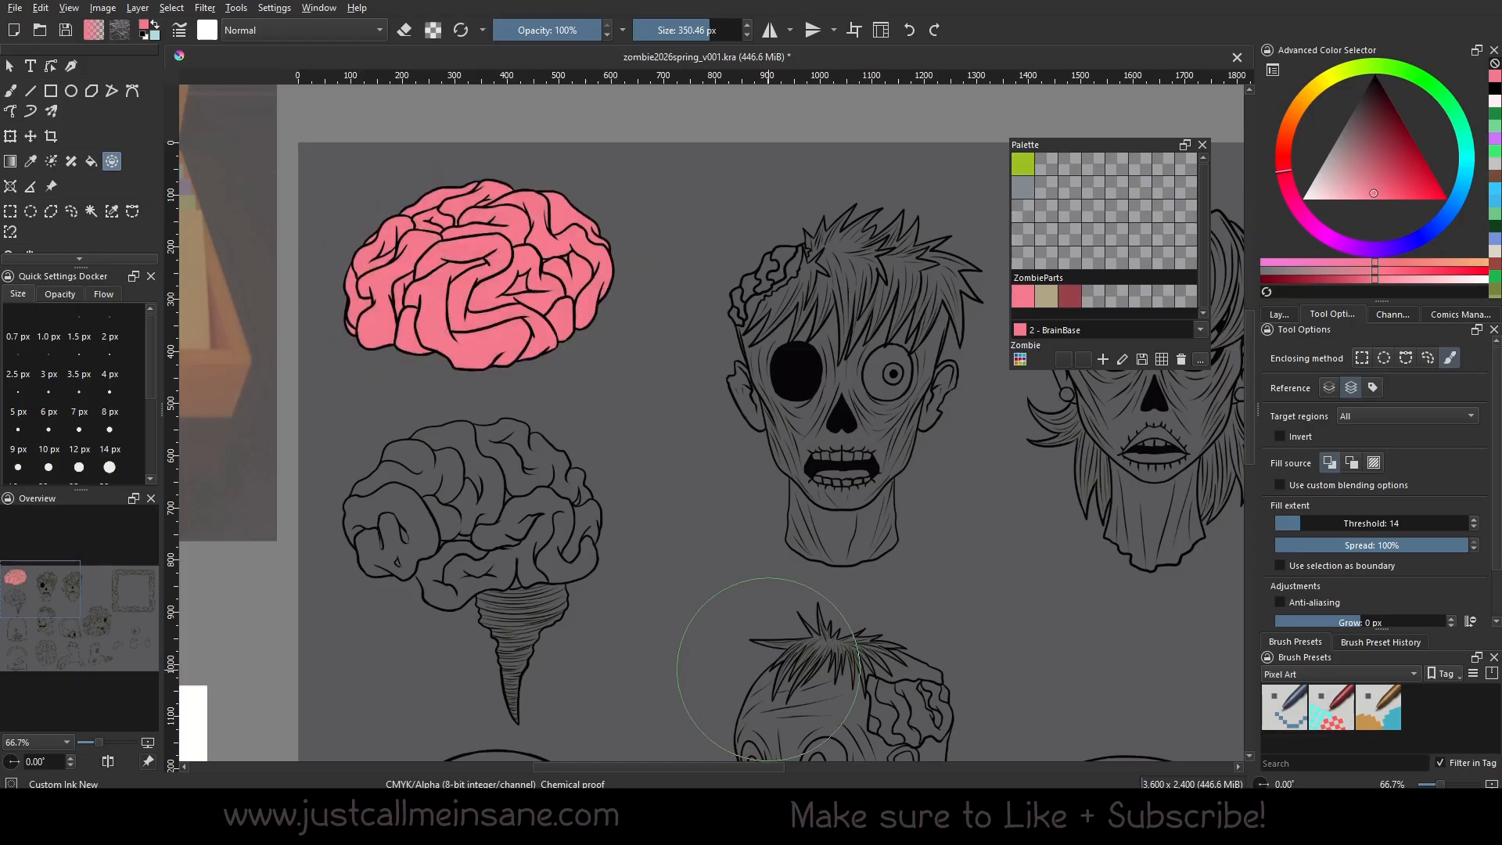
click(909, 30)
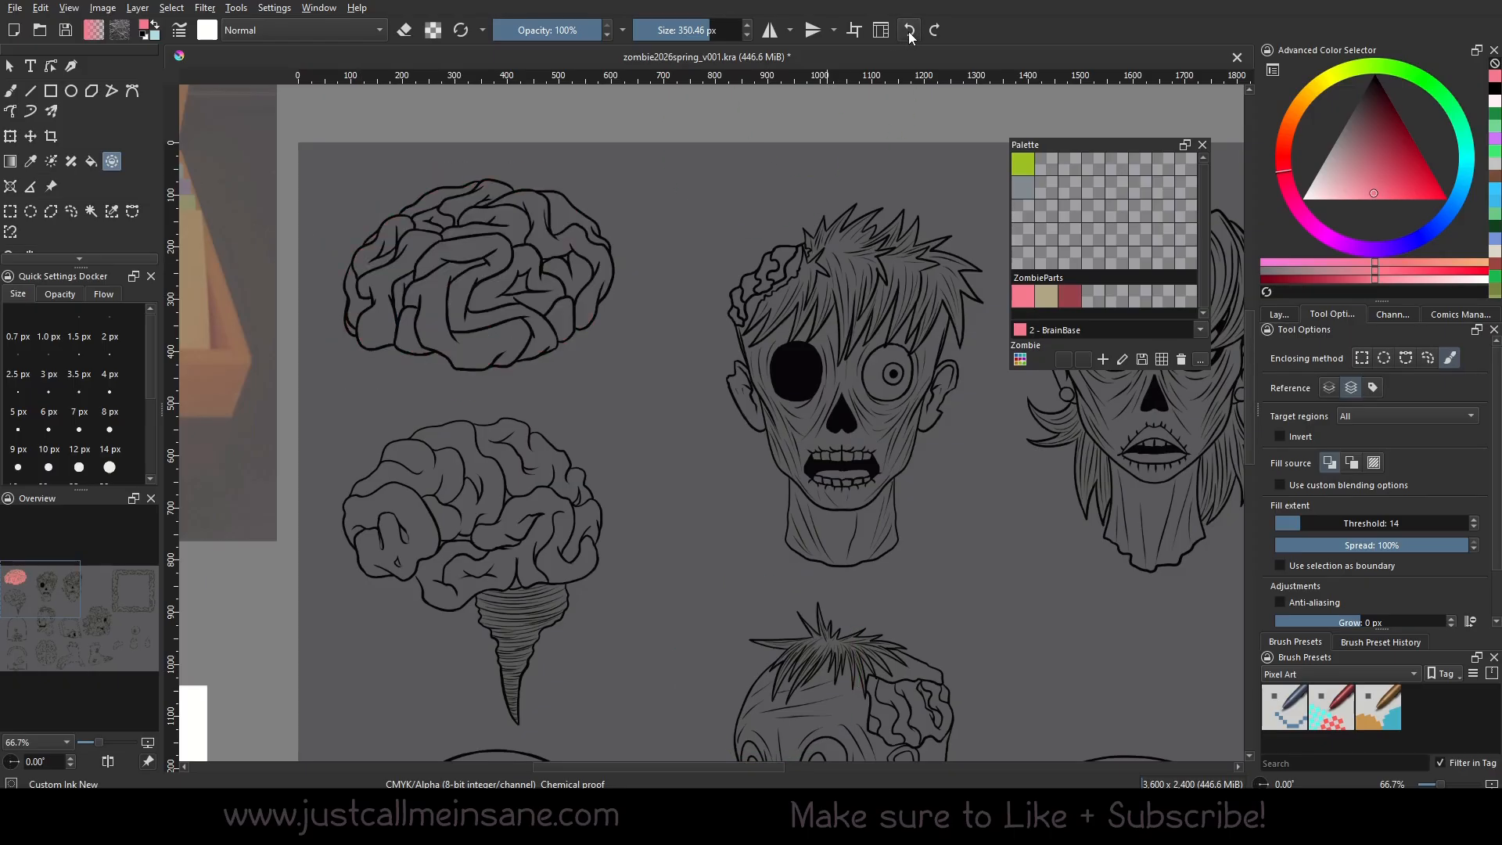
Try filling the upper brain pink in several partial brush strokes, and undo them all.
mouse_move(368, 305)
mouse_down()
mouse_move(434, 275)
mouse_move(583, 270)
mouse_up()
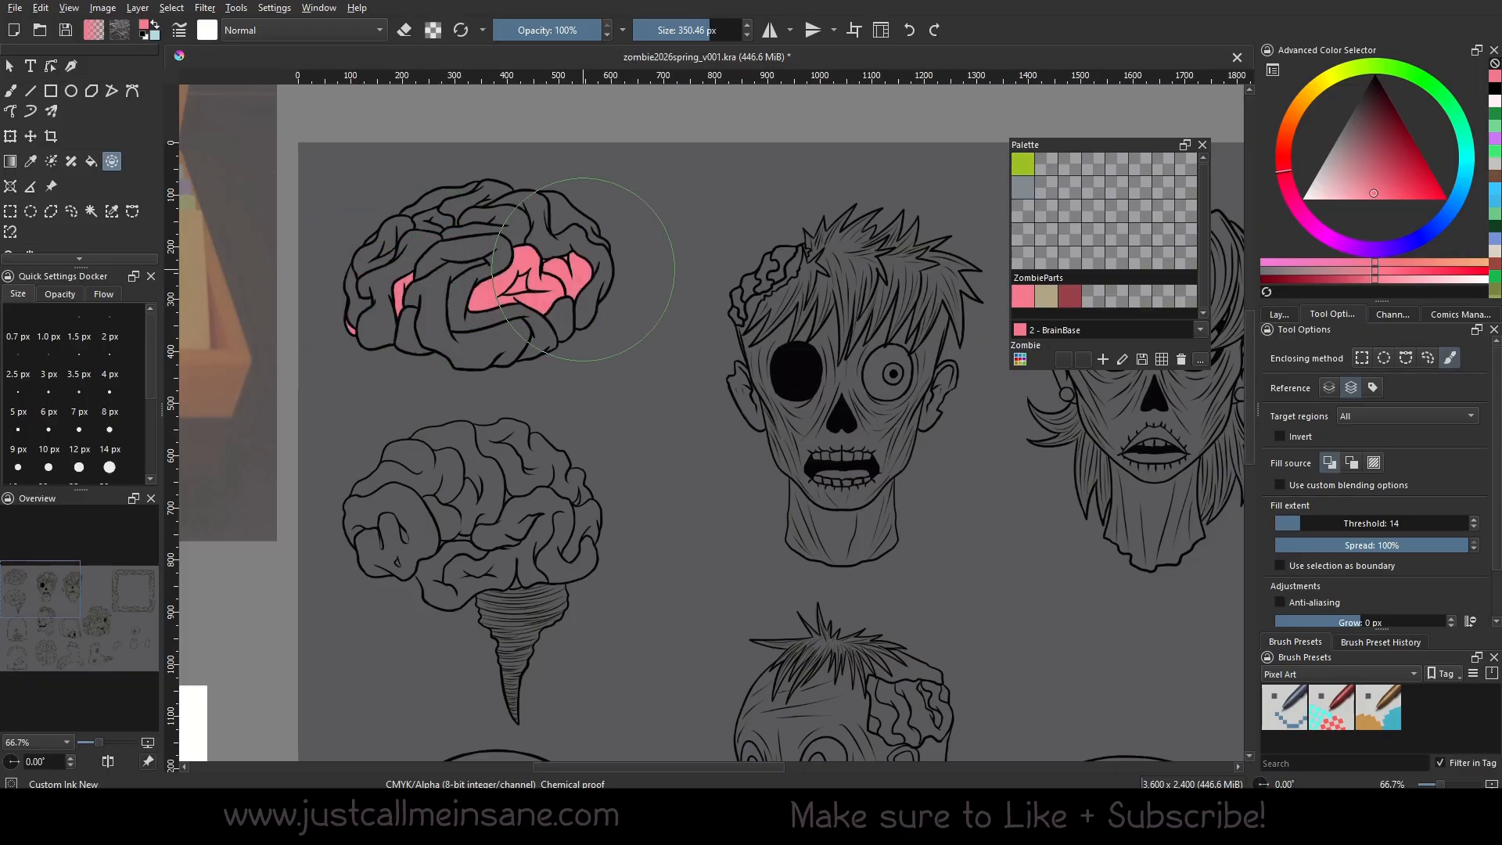
drag(379, 329, 599, 235)
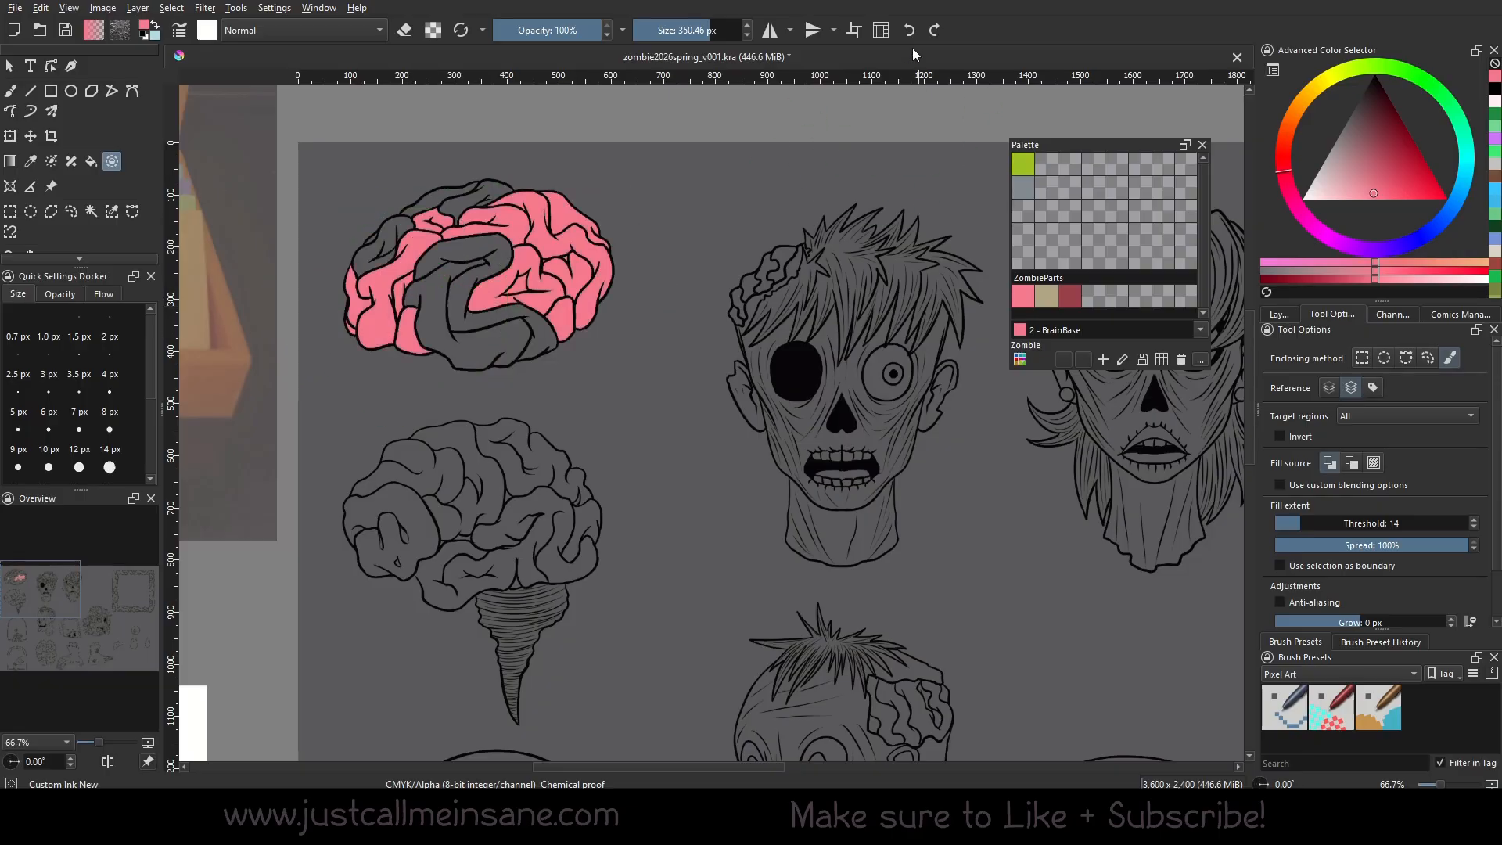
drag(427, 253, 565, 286)
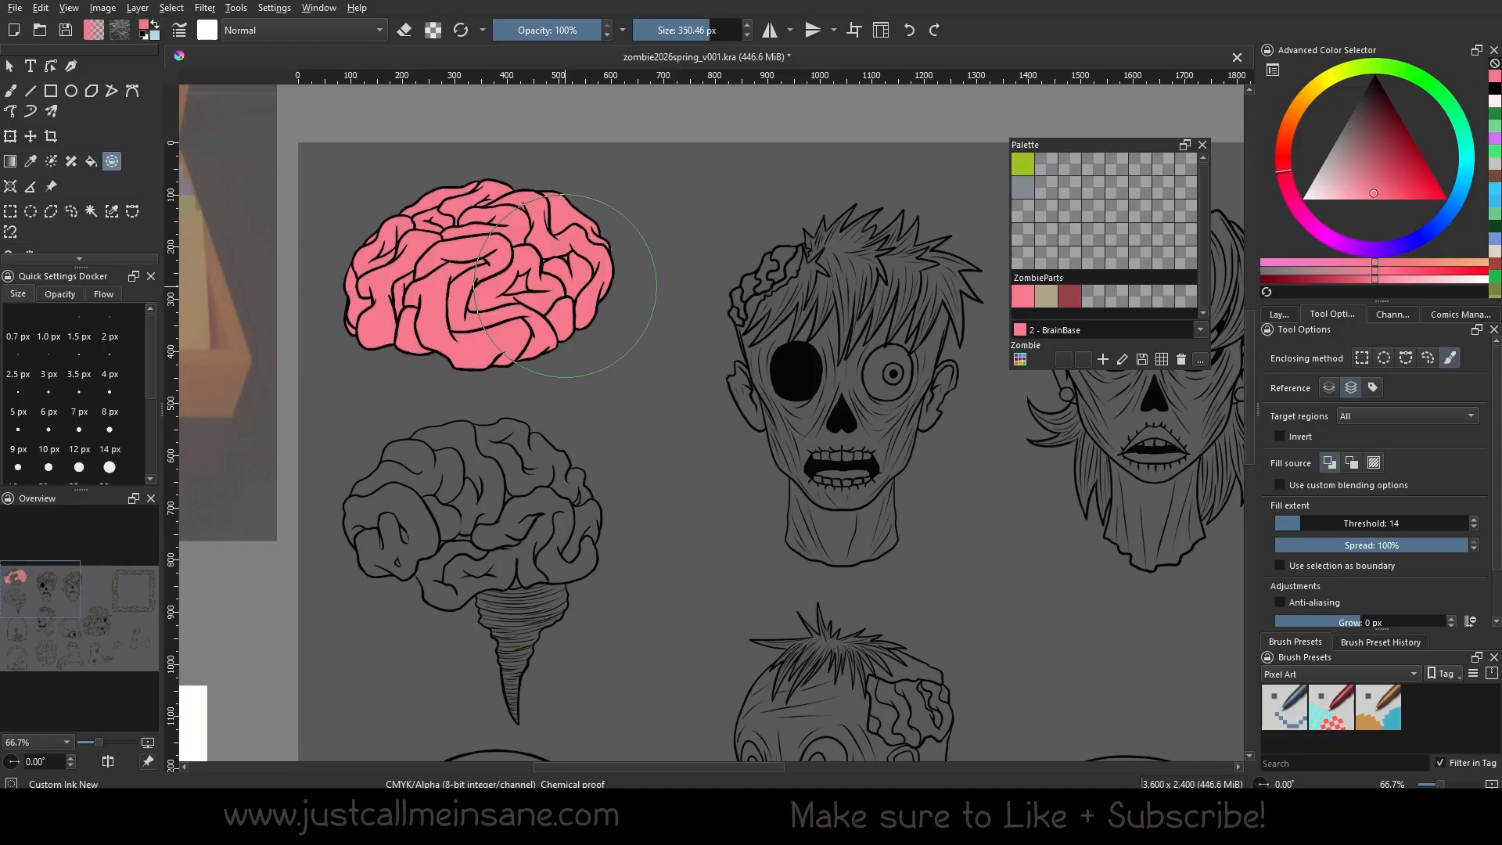
click(910, 29)
click(910, 30)
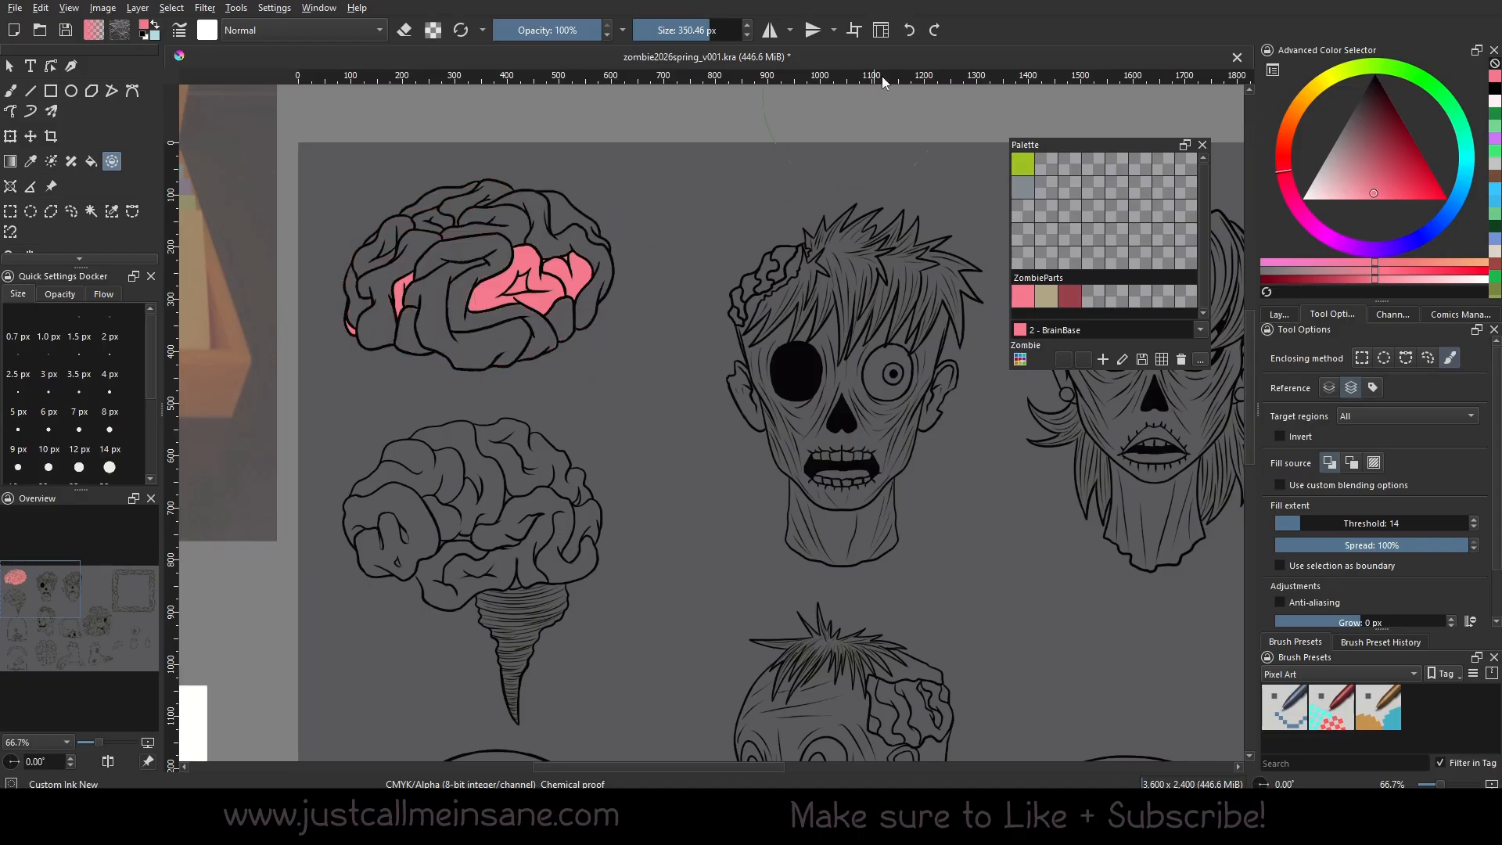
click(910, 30)
Set the brush size to 127.73 px and fill the whole upper brain pink.
click(688, 30)
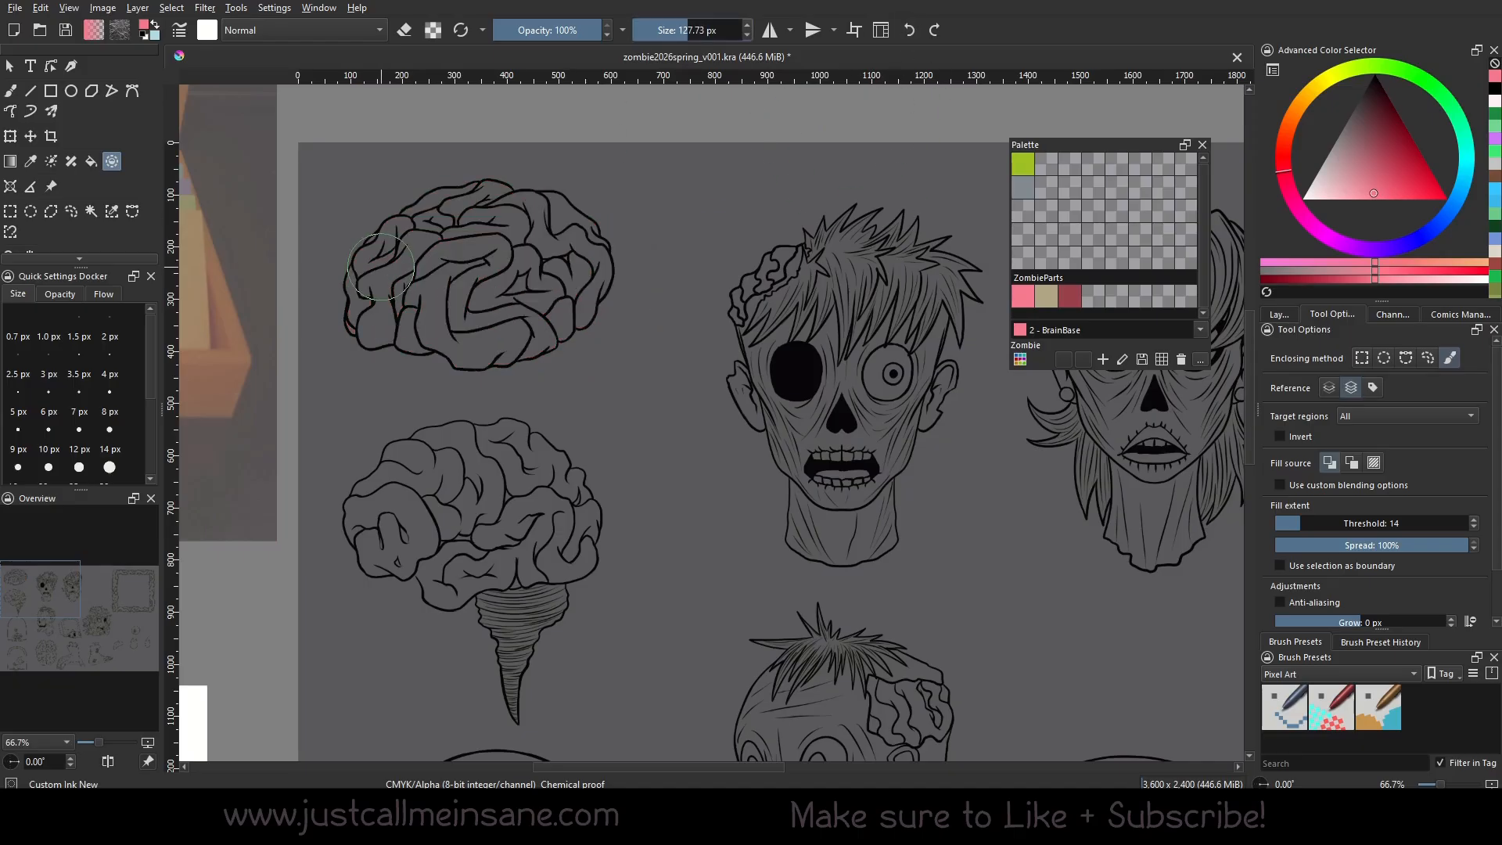
mouse_move(377, 254)
mouse_down()
mouse_move(481, 196)
mouse_move(381, 298)
mouse_move(446, 342)
mouse_move(534, 334)
mouse_move(591, 258)
mouse_move(517, 203)
mouse_move(419, 316)
mouse_move(518, 249)
mouse_up()
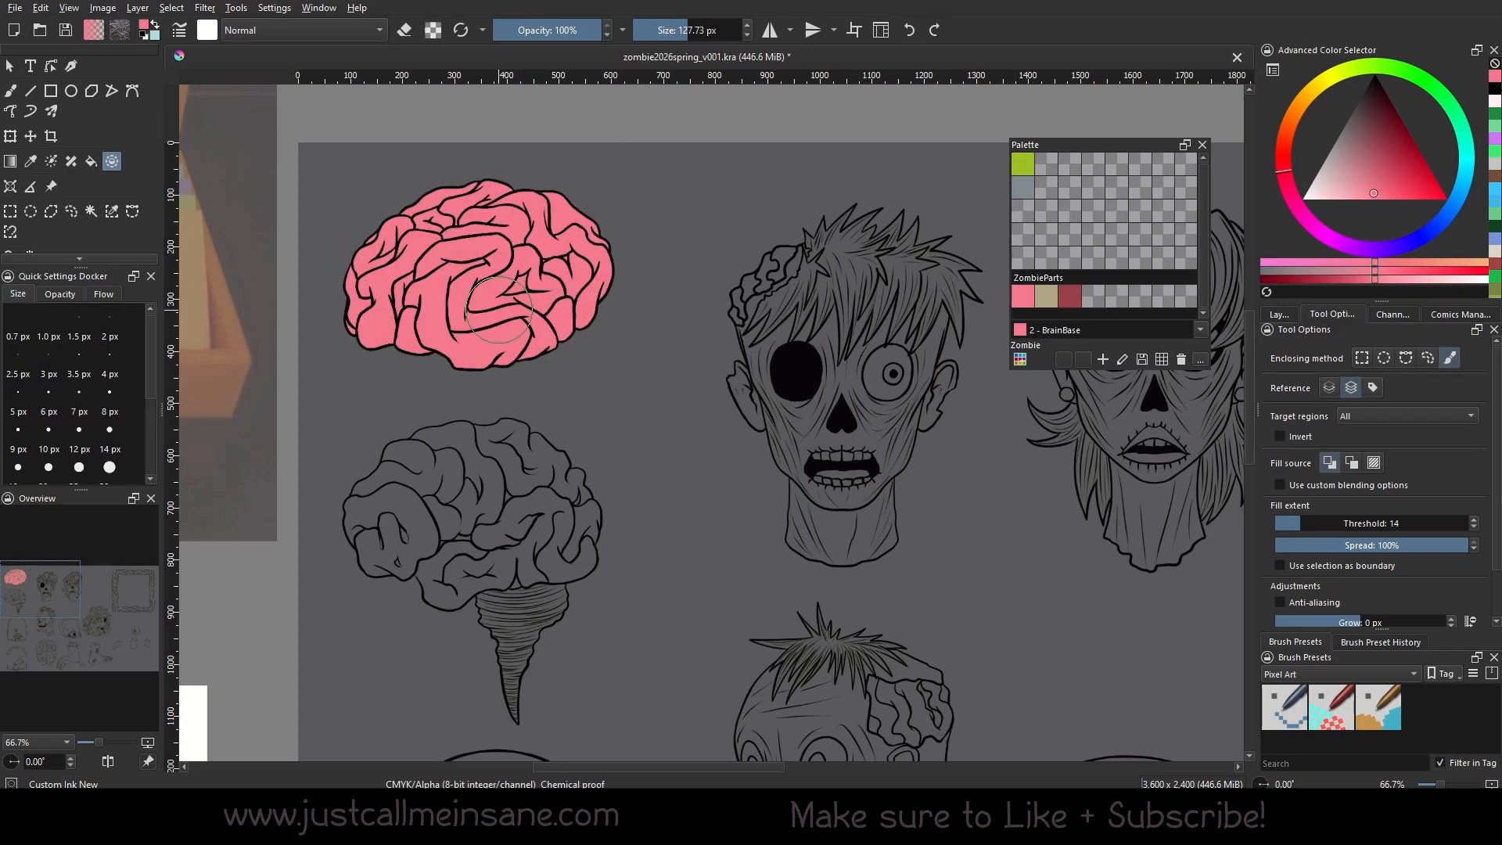
Choose green and fill the lower brain and first zombie head with a 469.06 px enclosing brush at a threshold of 1.
drag(679, 533, 627, 490)
drag(925, 471, 851, 473)
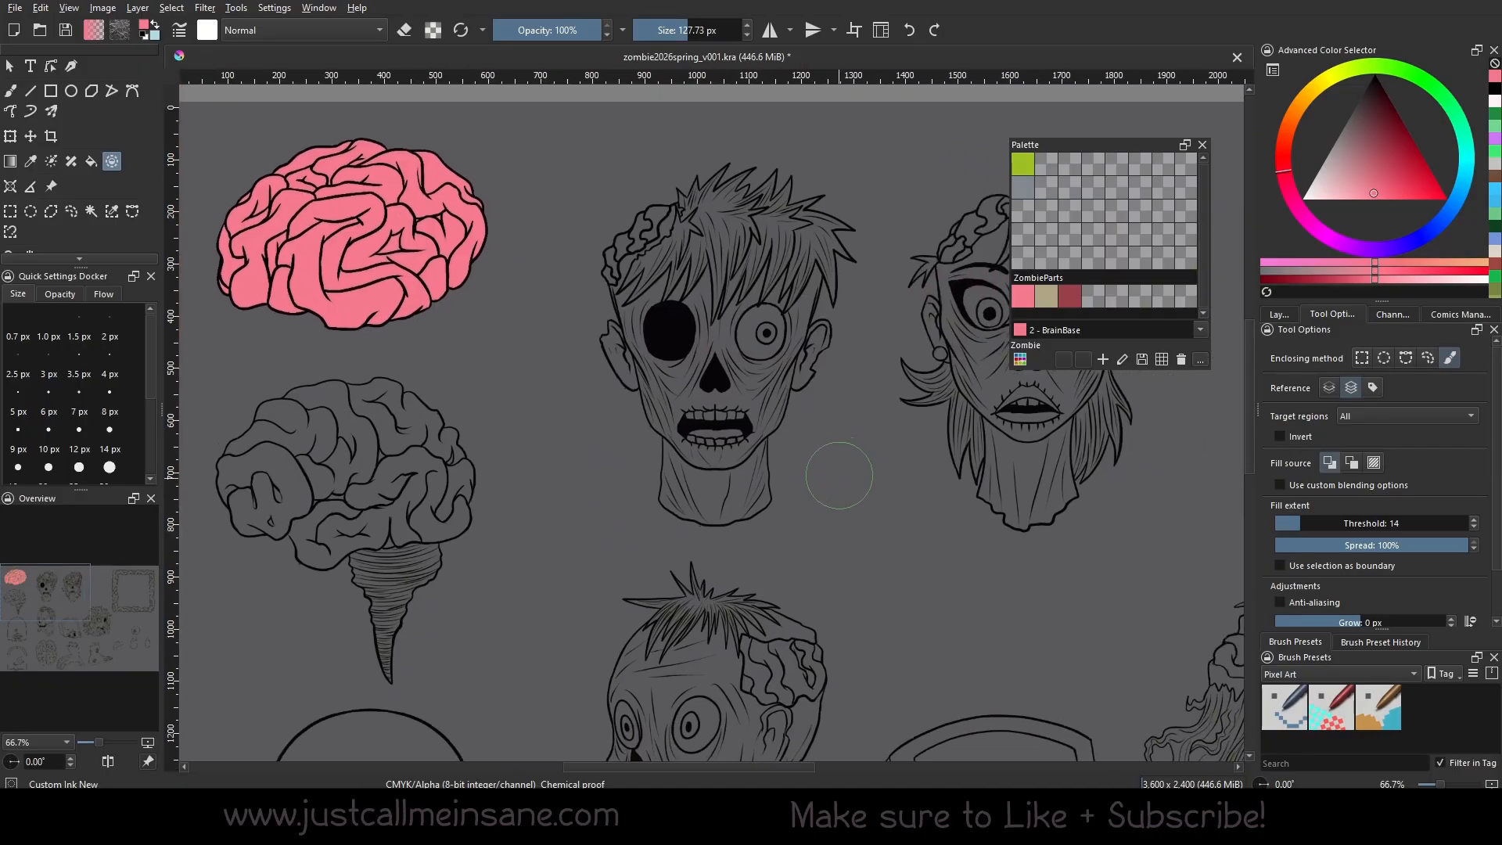
click(1495, 130)
mouse_move(637, 297)
mouse_down()
mouse_move(650, 387)
mouse_move(704, 466)
mouse_move(689, 258)
mouse_move(743, 446)
mouse_move(784, 344)
mouse_move(751, 501)
mouse_move(665, 493)
mouse_move(656, 458)
mouse_up()
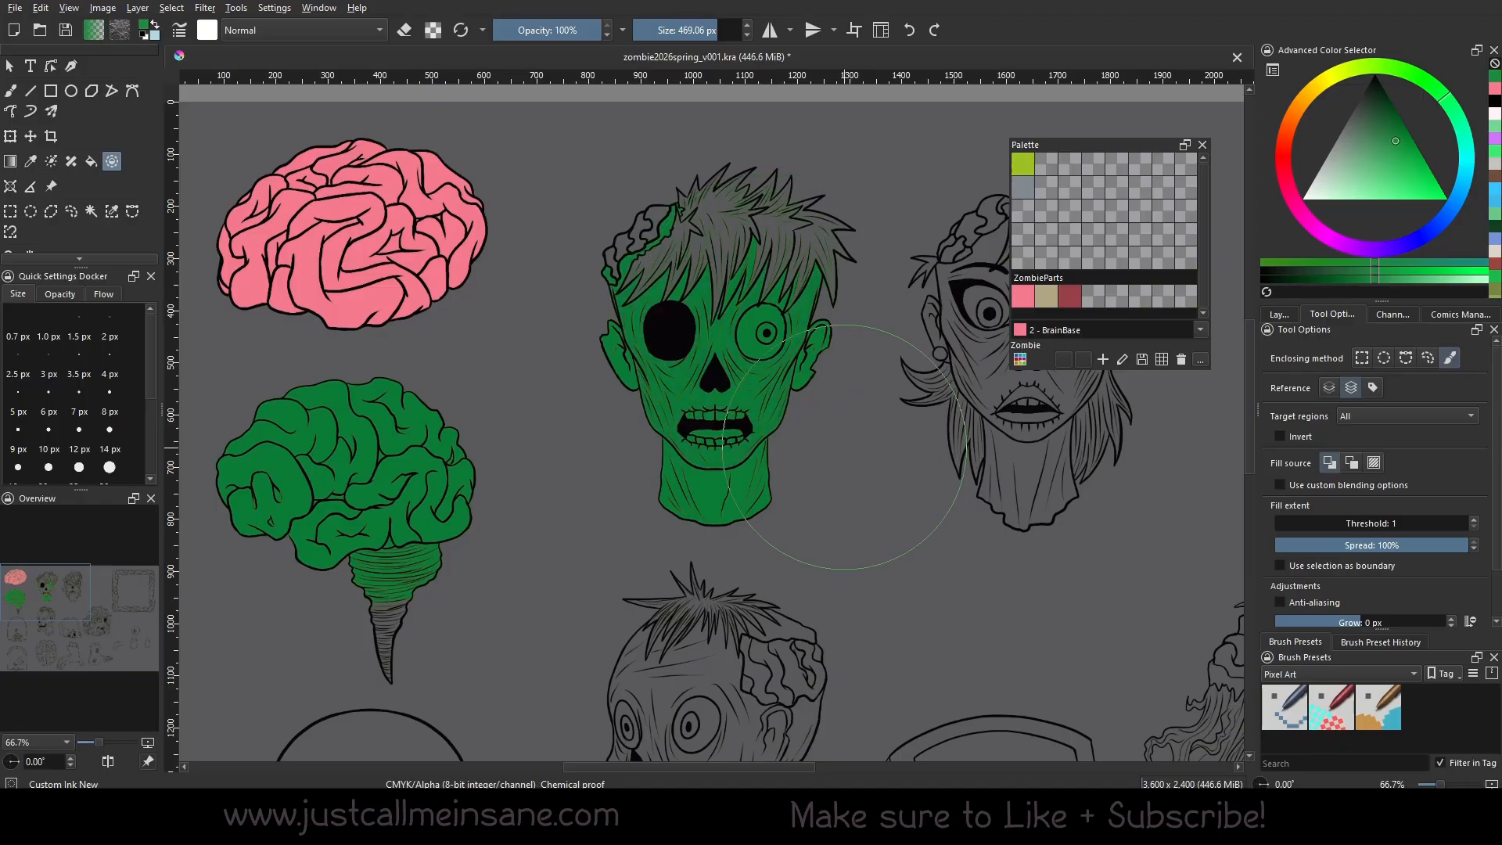
Erase the green from the first zombie head with the Eraser Circle preset and the freehand brush.
drag(931, 534, 821, 525)
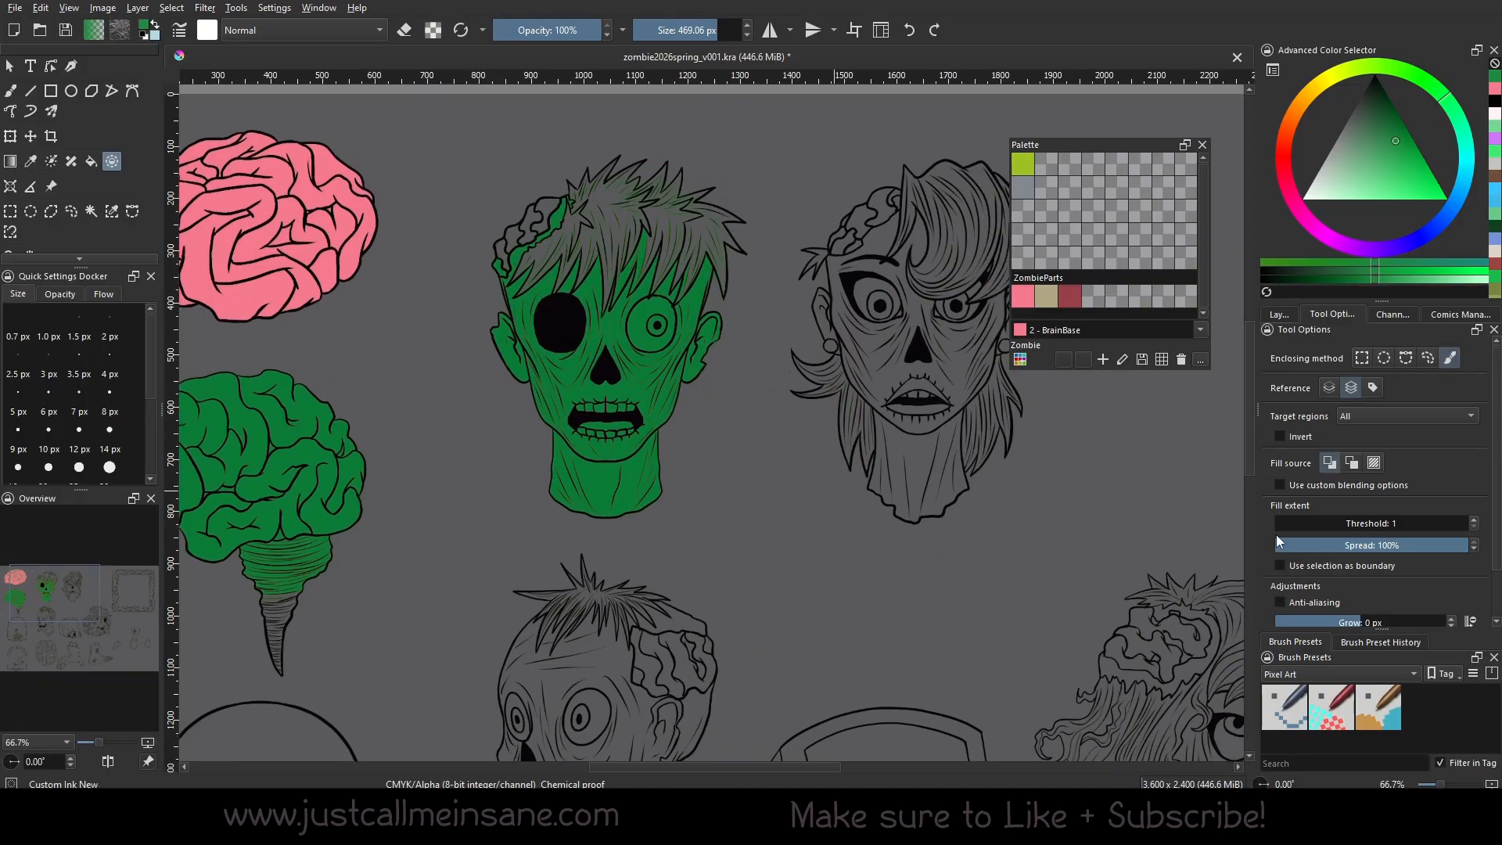
right_click(668, 301)
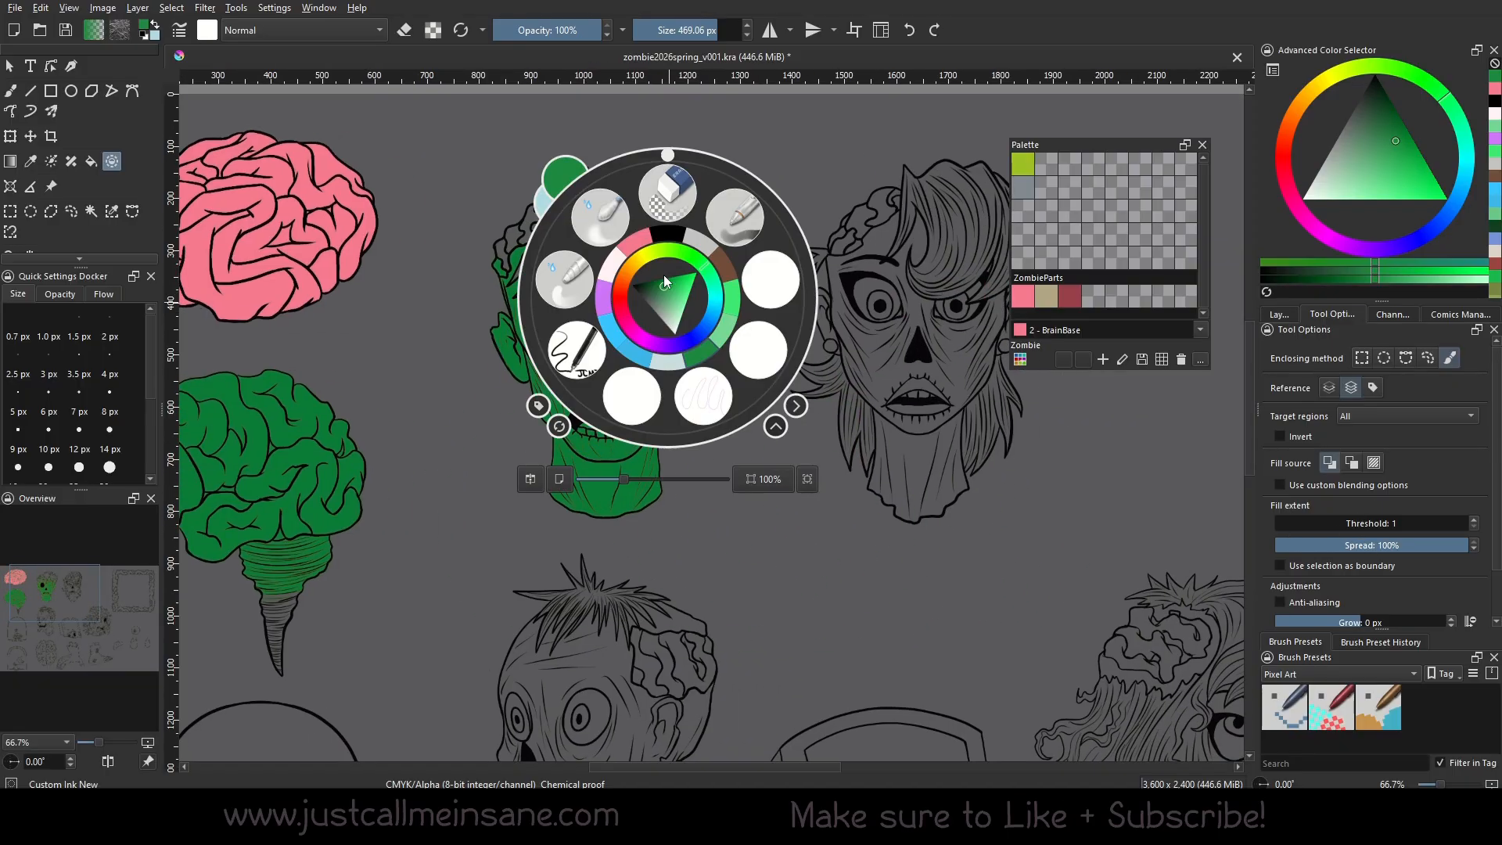
click(671, 194)
drag(601, 202, 585, 243)
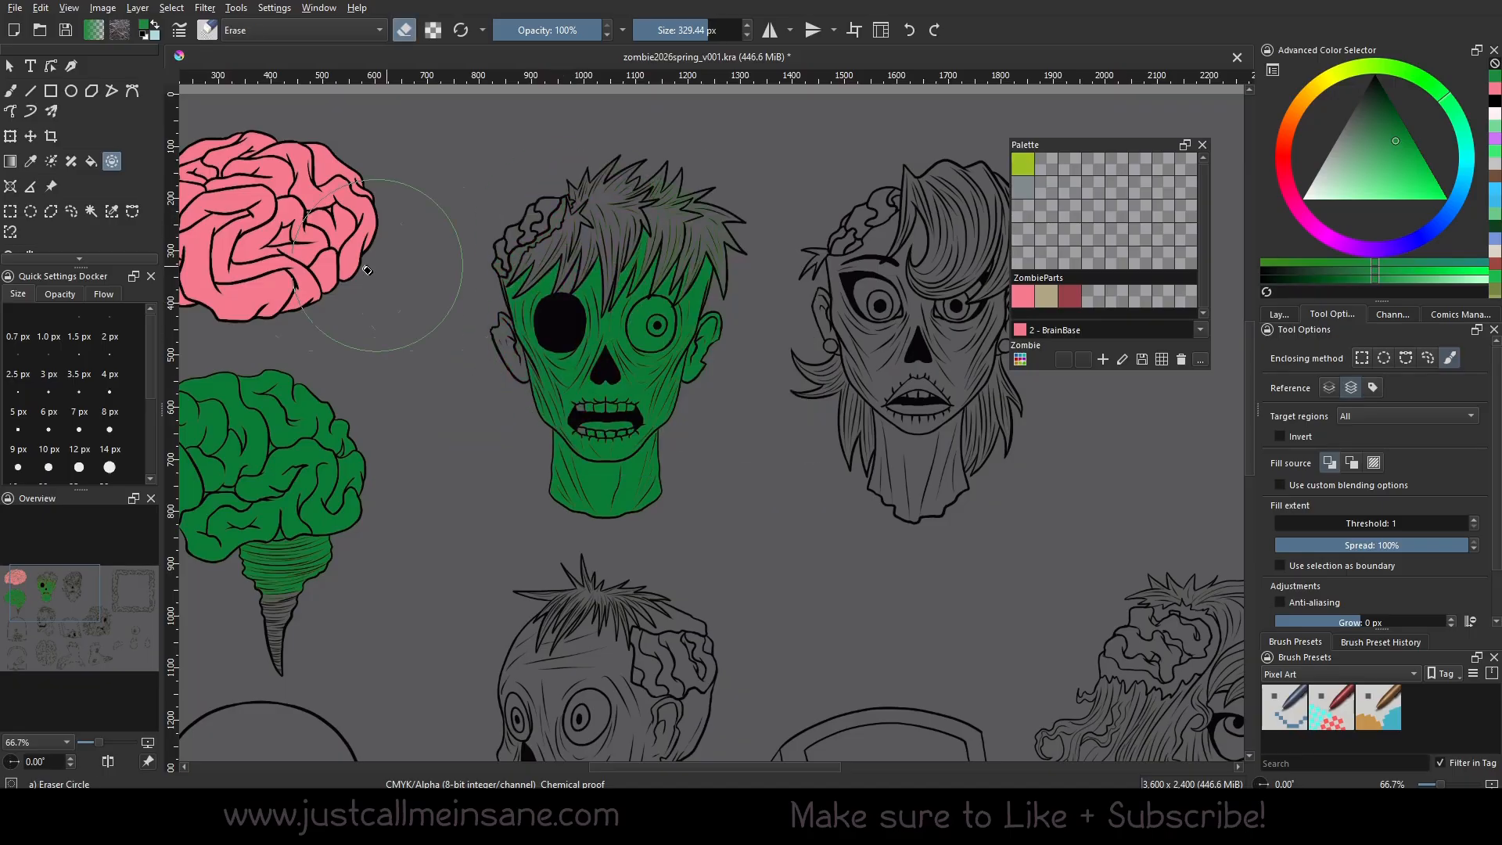
key(b)
right_click(550, 349)
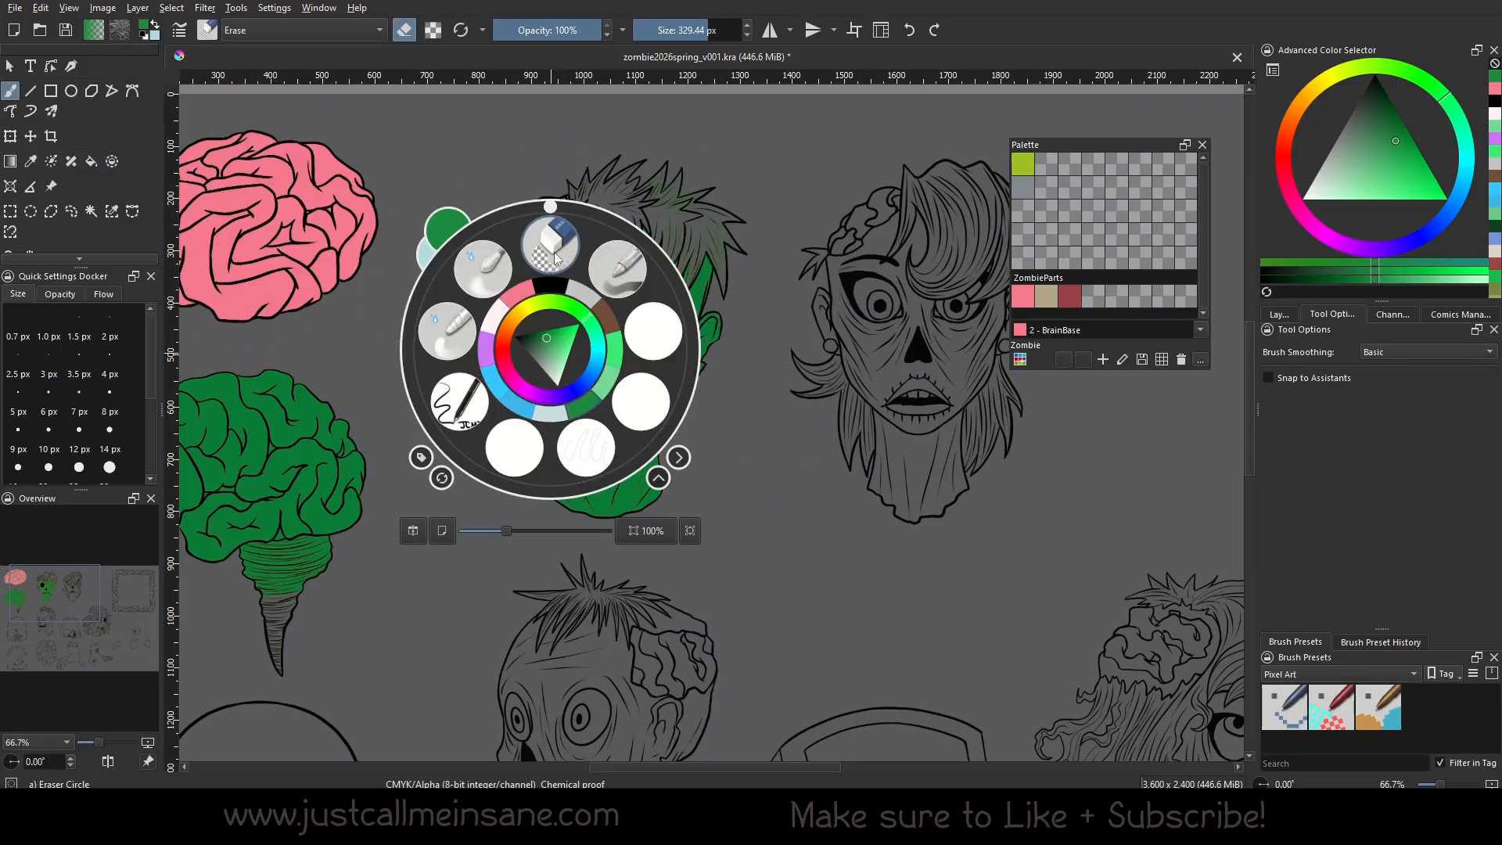
click(554, 241)
mouse_move(583, 200)
mouse_down()
mouse_move(630, 428)
mouse_move(546, 429)
mouse_up()
Restore the painting preset, return to Enclose and Fill, try filling the first zombie head including its hair green, and undo it.
right_click(628, 398)
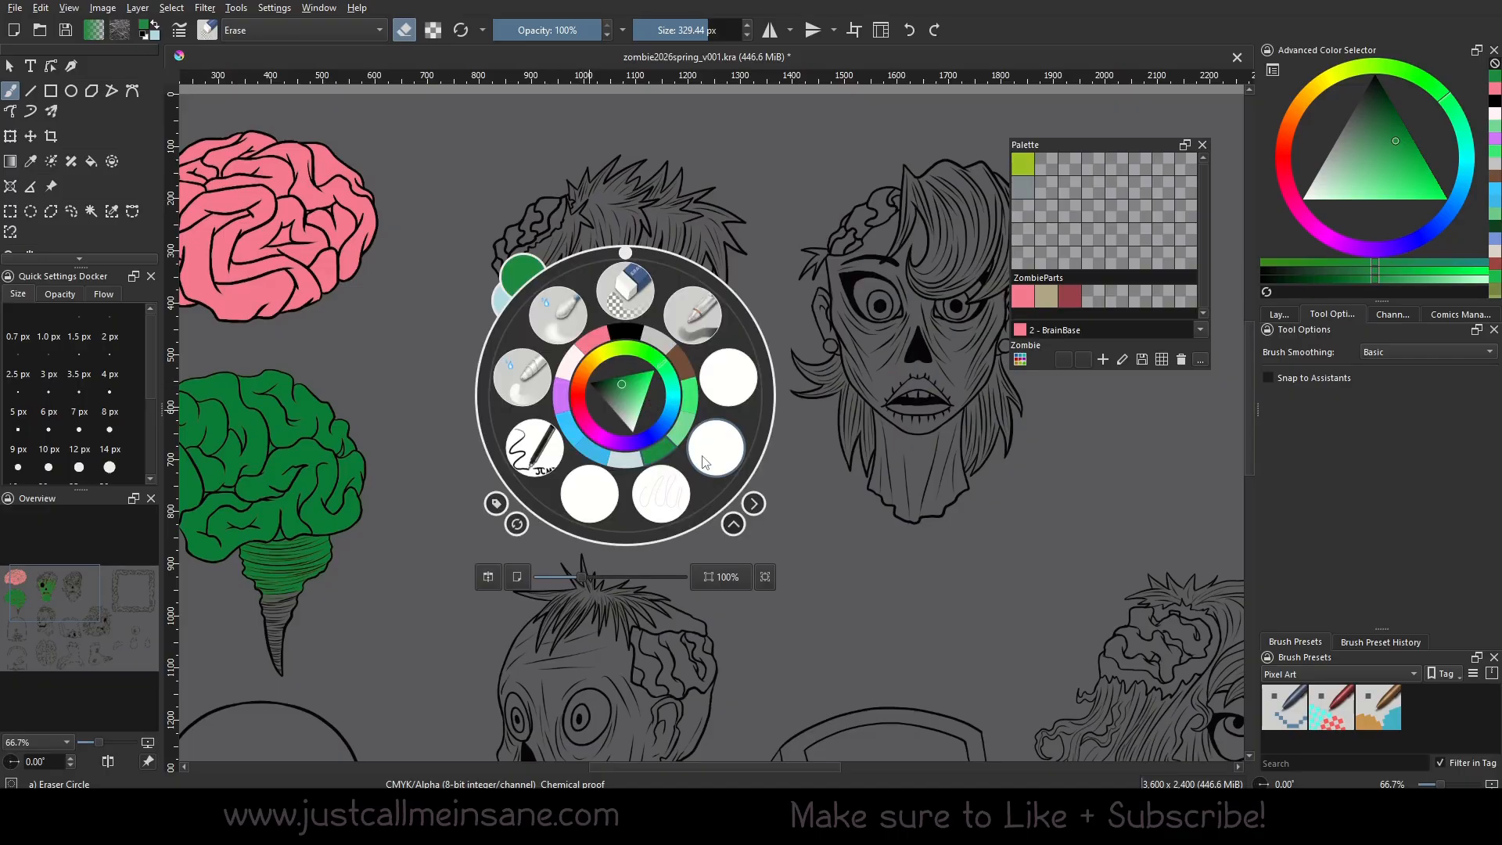
click(693, 446)
click(112, 161)
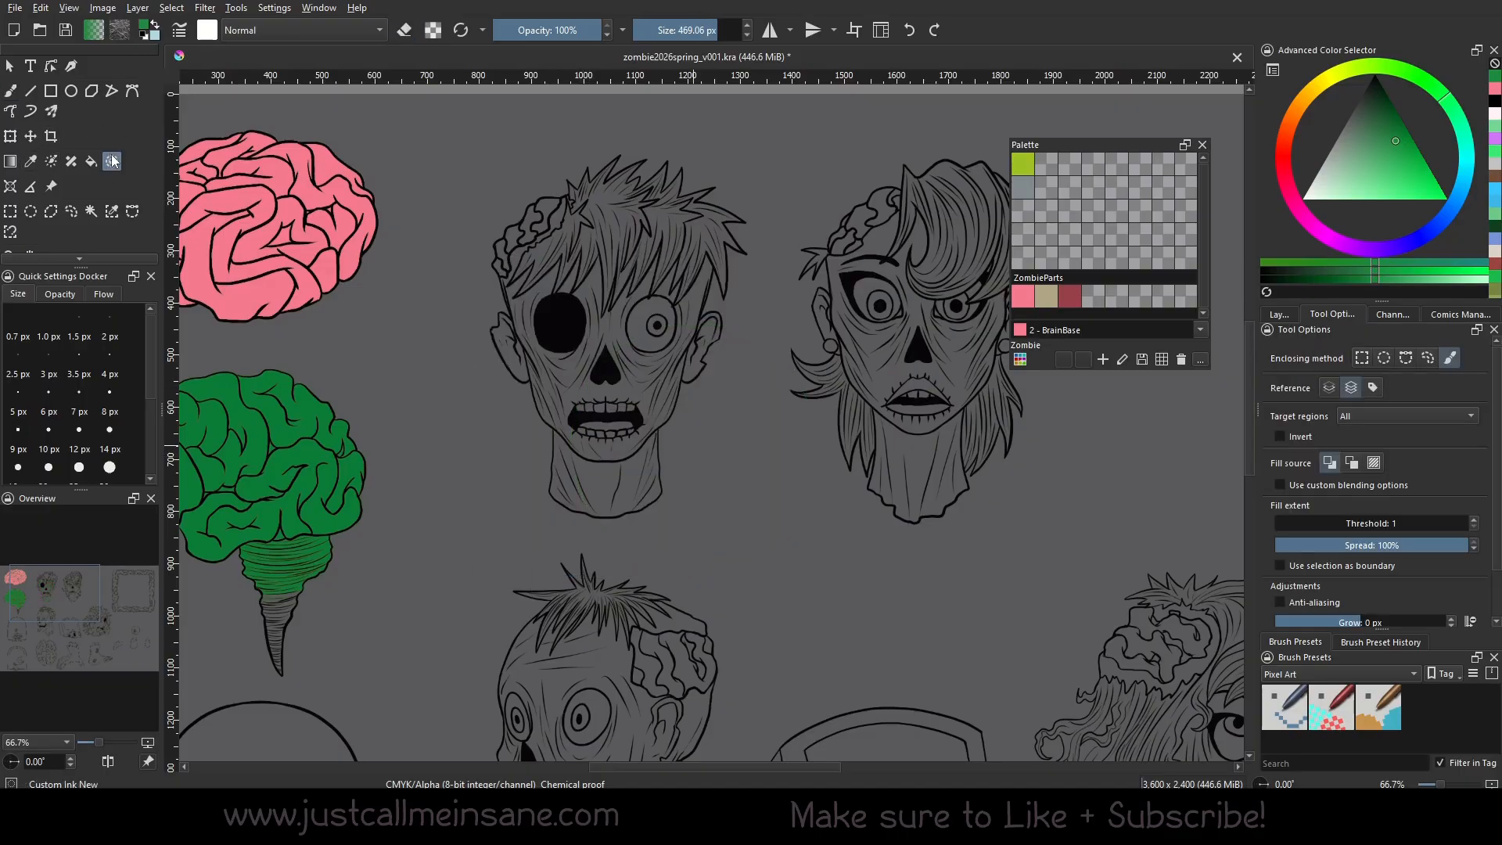
mouse_move(532, 258)
mouse_down()
mouse_move(681, 235)
mouse_move(485, 375)
mouse_move(625, 480)
mouse_move(469, 368)
mouse_move(595, 164)
mouse_move(614, 225)
mouse_up()
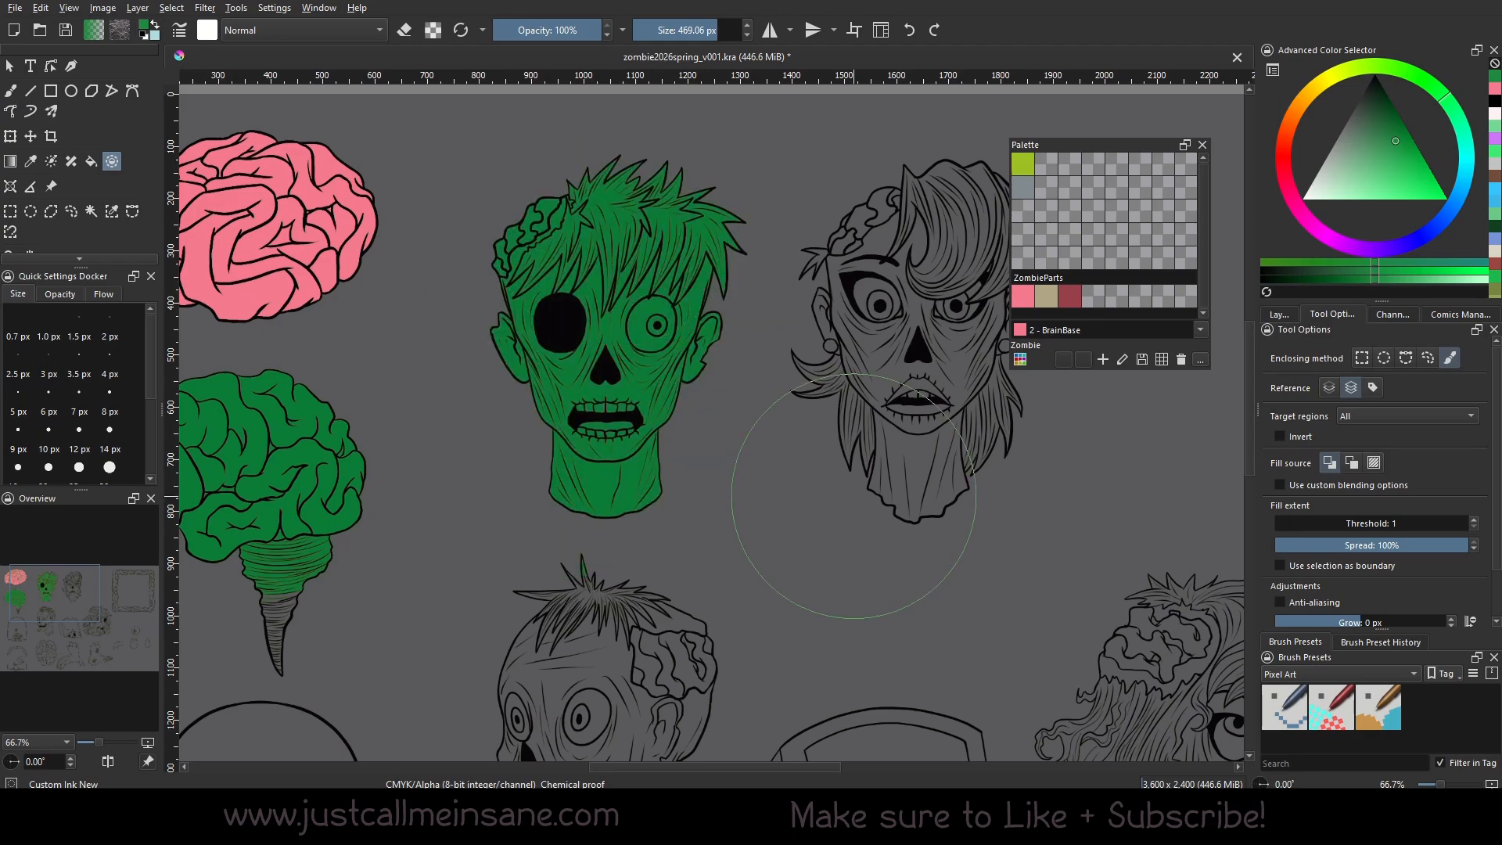
click(909, 30)
Try filling the first zombie's face, mouth and neck green with short enclosing strokes, and undo them.
drag(606, 353, 606, 385)
mouse_move(599, 446)
mouse_down()
mouse_move(571, 454)
mouse_move(630, 417)
mouse_move(611, 443)
mouse_move(606, 427)
mouse_up()
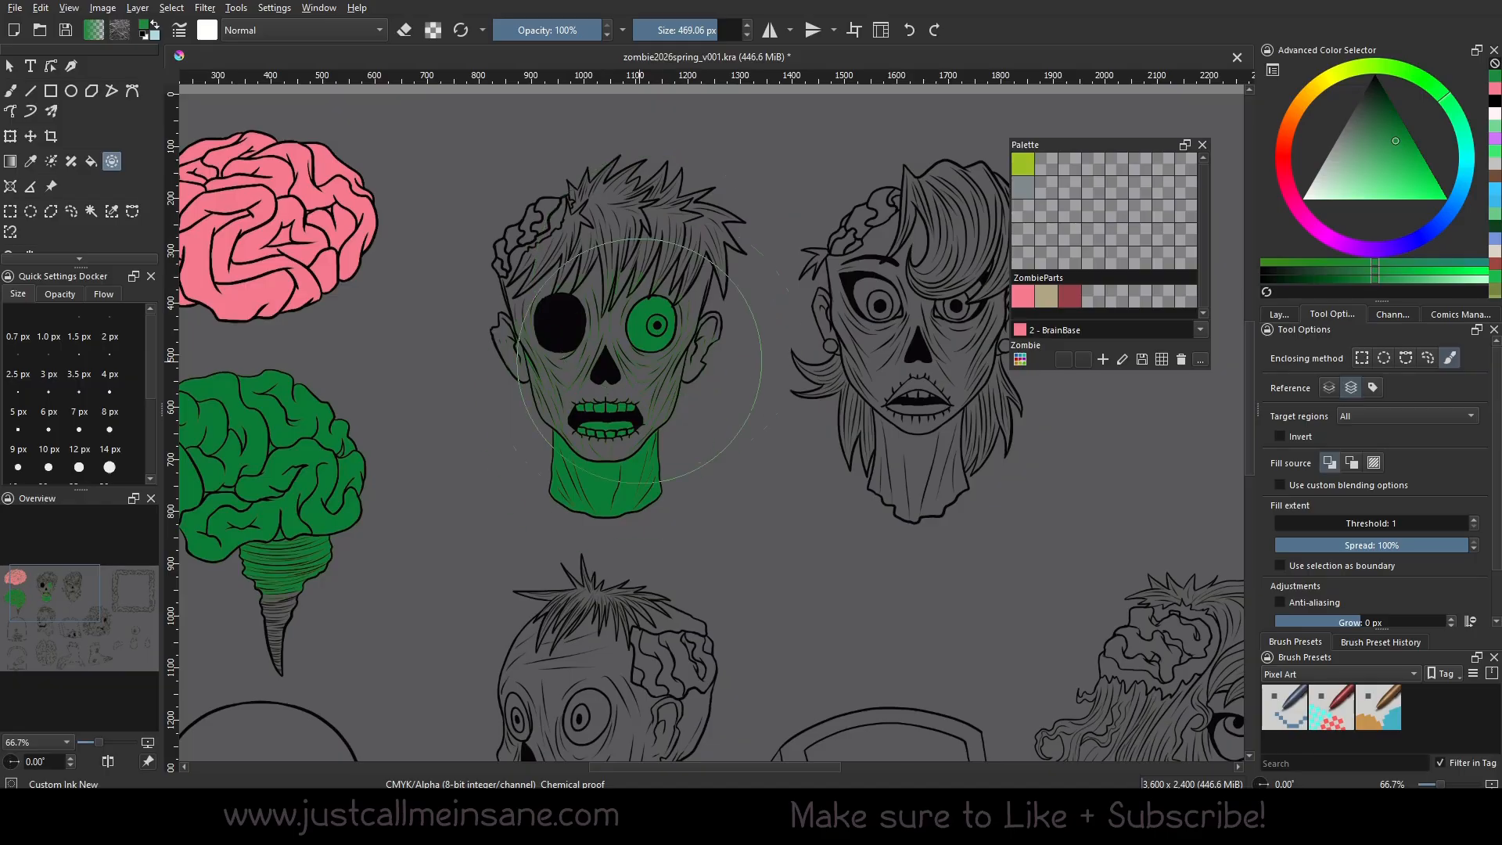
click(910, 30)
click(911, 30)
click(910, 30)
click(909, 32)
Try covering the first zombie head, hair and exposed brain with one long green enclosing stroke, and undo it.
right_click(724, 416)
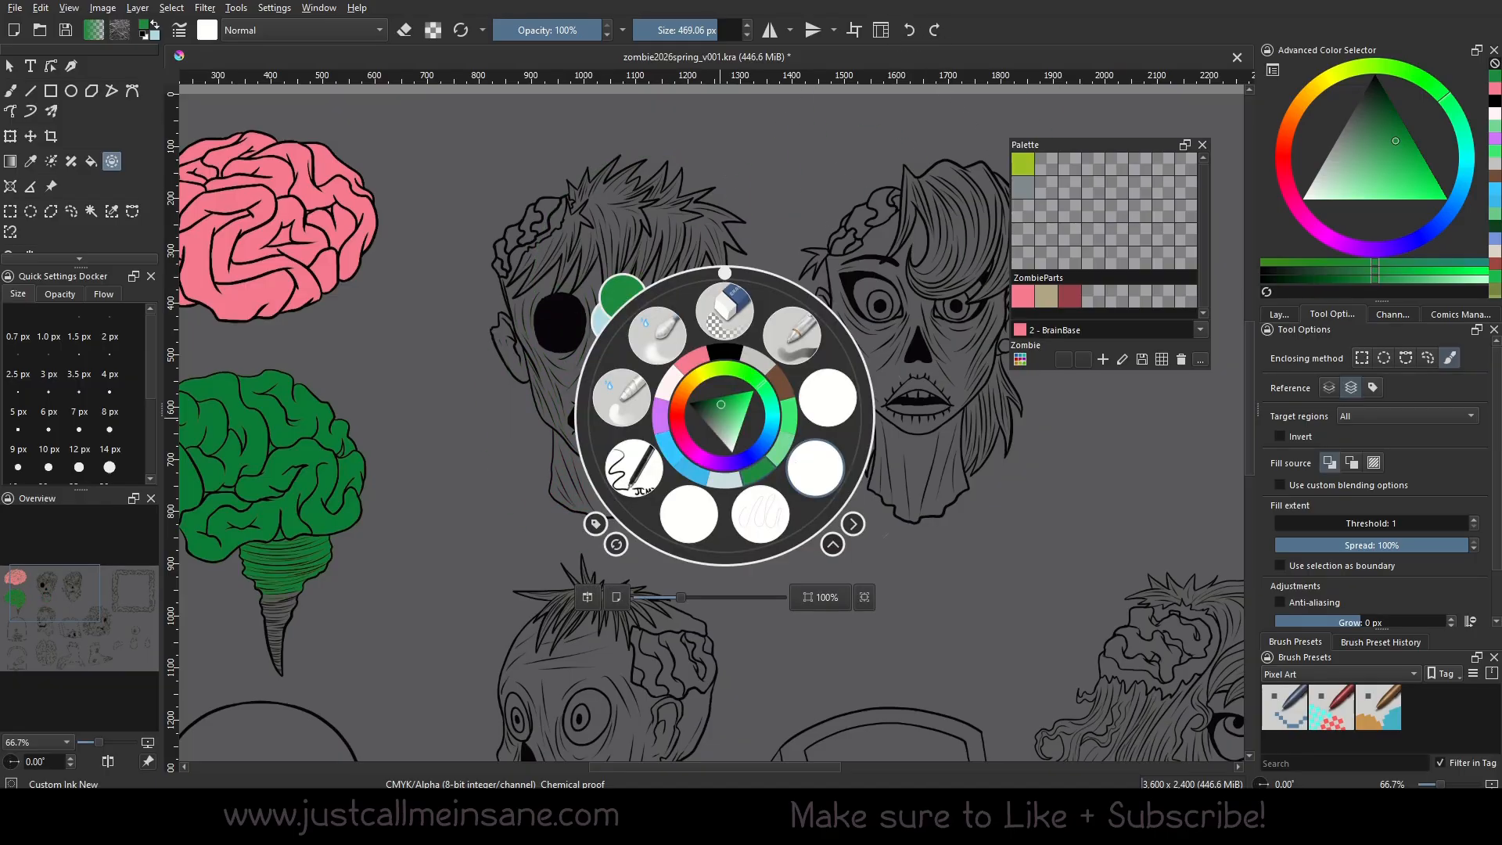
mouse_move(670, 435)
mouse_down()
mouse_move(641, 453)
mouse_move(615, 410)
mouse_move(704, 125)
mouse_up()
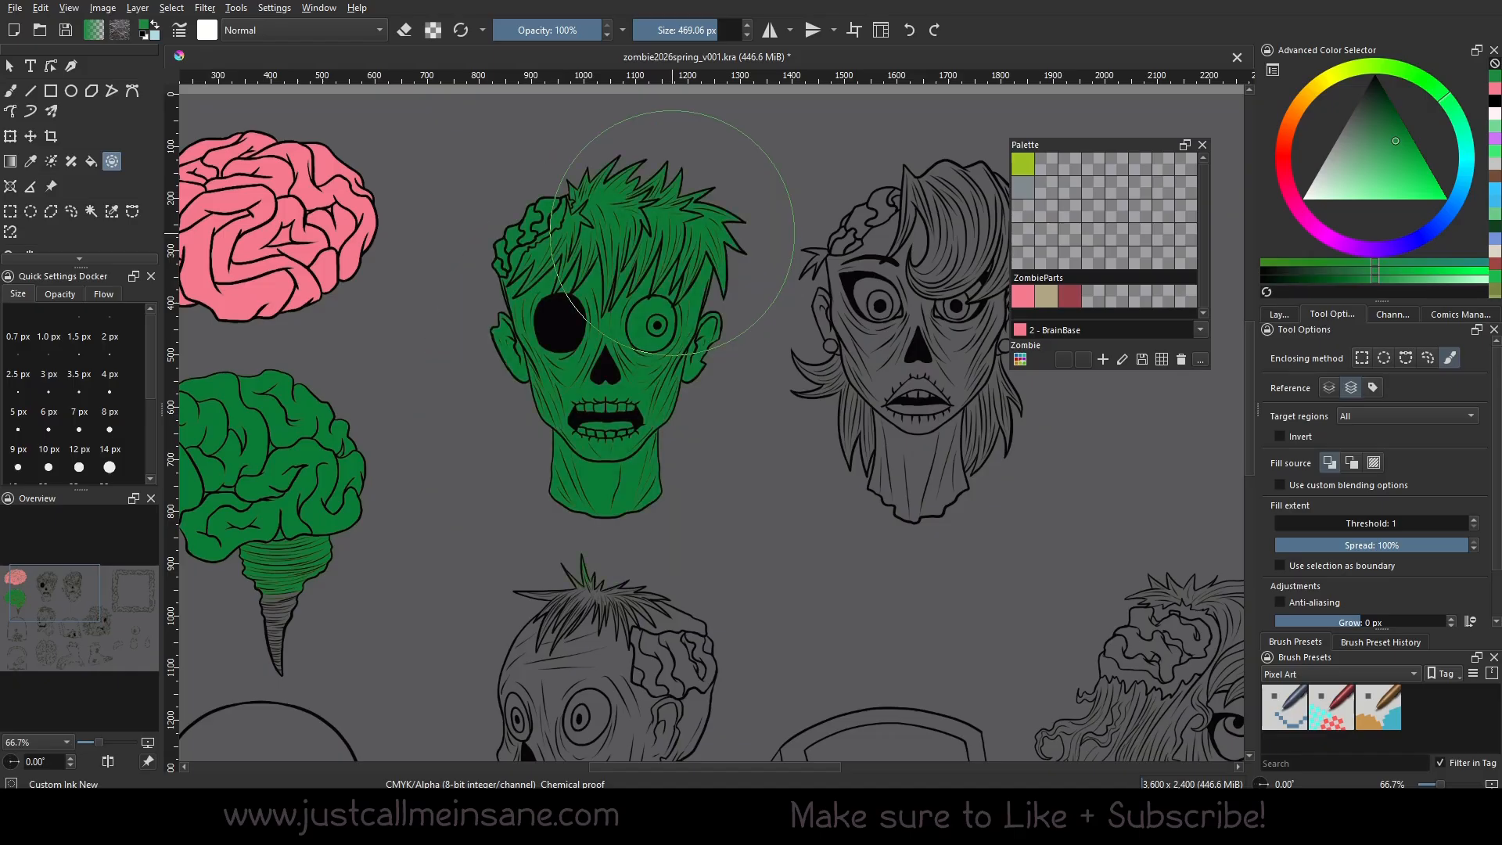
click(909, 29)
Fill the first zombie's face, ears and neck green with enclosing strokes kept over the skin.
mouse_move(537, 415)
mouse_down()
mouse_move(647, 477)
mouse_move(673, 354)
mouse_up()
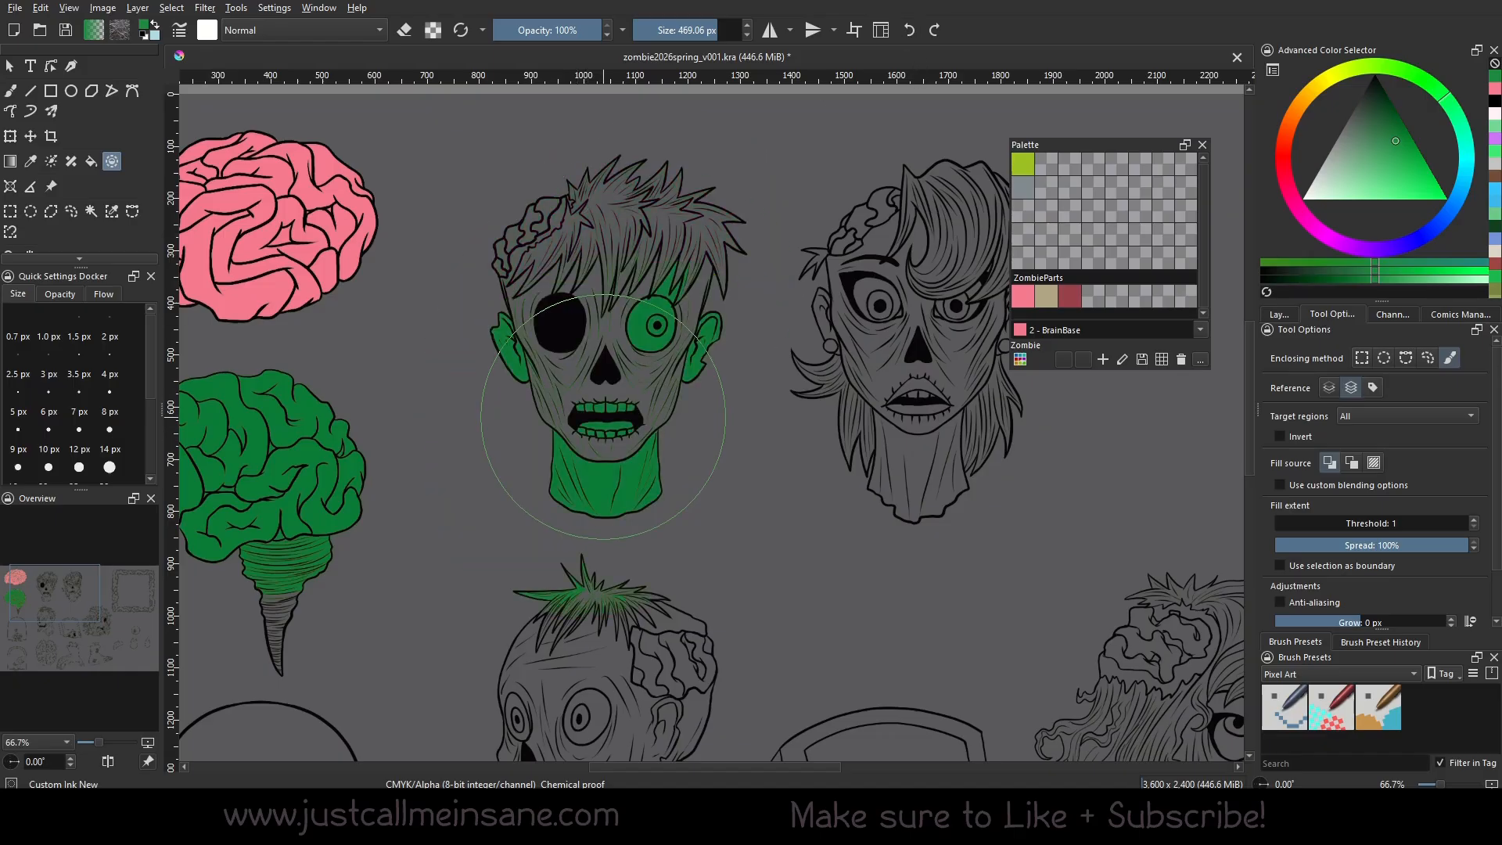
mouse_move(587, 430)
mouse_down()
mouse_move(583, 407)
mouse_move(704, 282)
mouse_move(678, 348)
mouse_move(641, 282)
mouse_move(622, 407)
mouse_up()
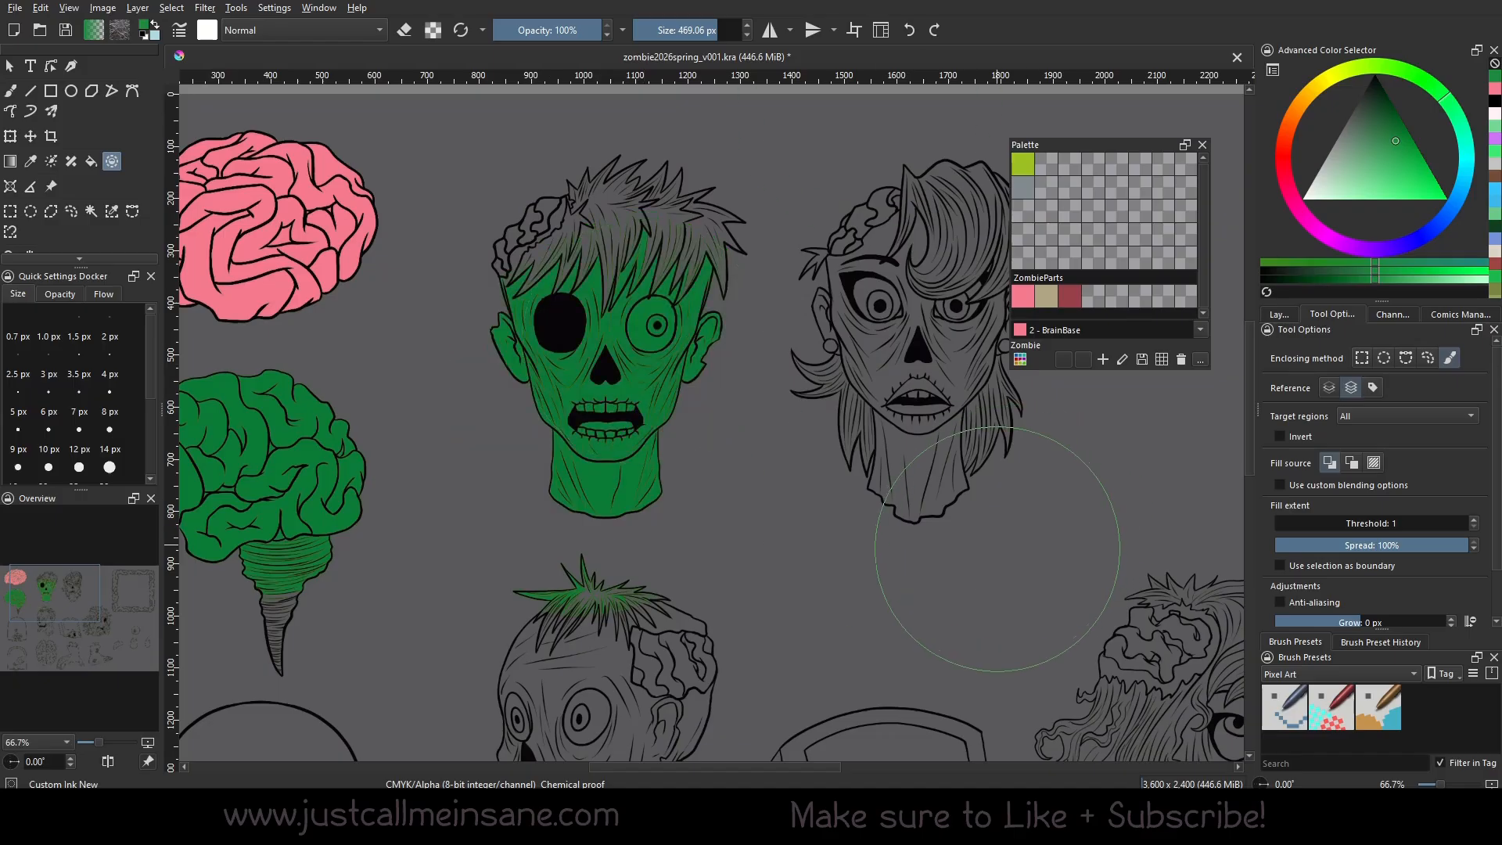
scroll(1488, 503, down, 2)
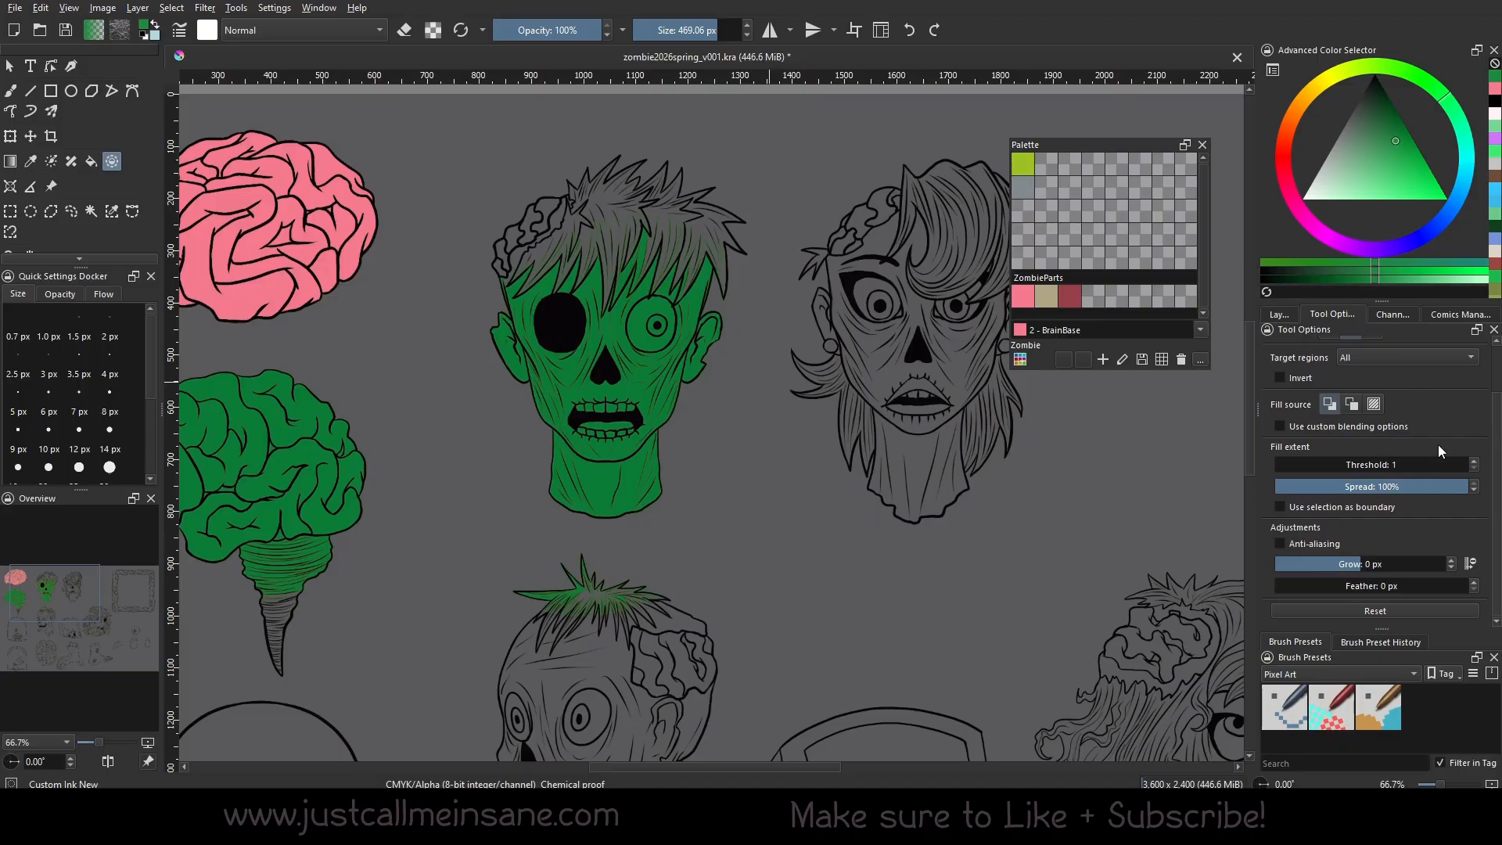
Set the fill's target regions to Specific color or transparency and sample the pink of the first brain as the target color.
scroll(1498, 485, up, 2)
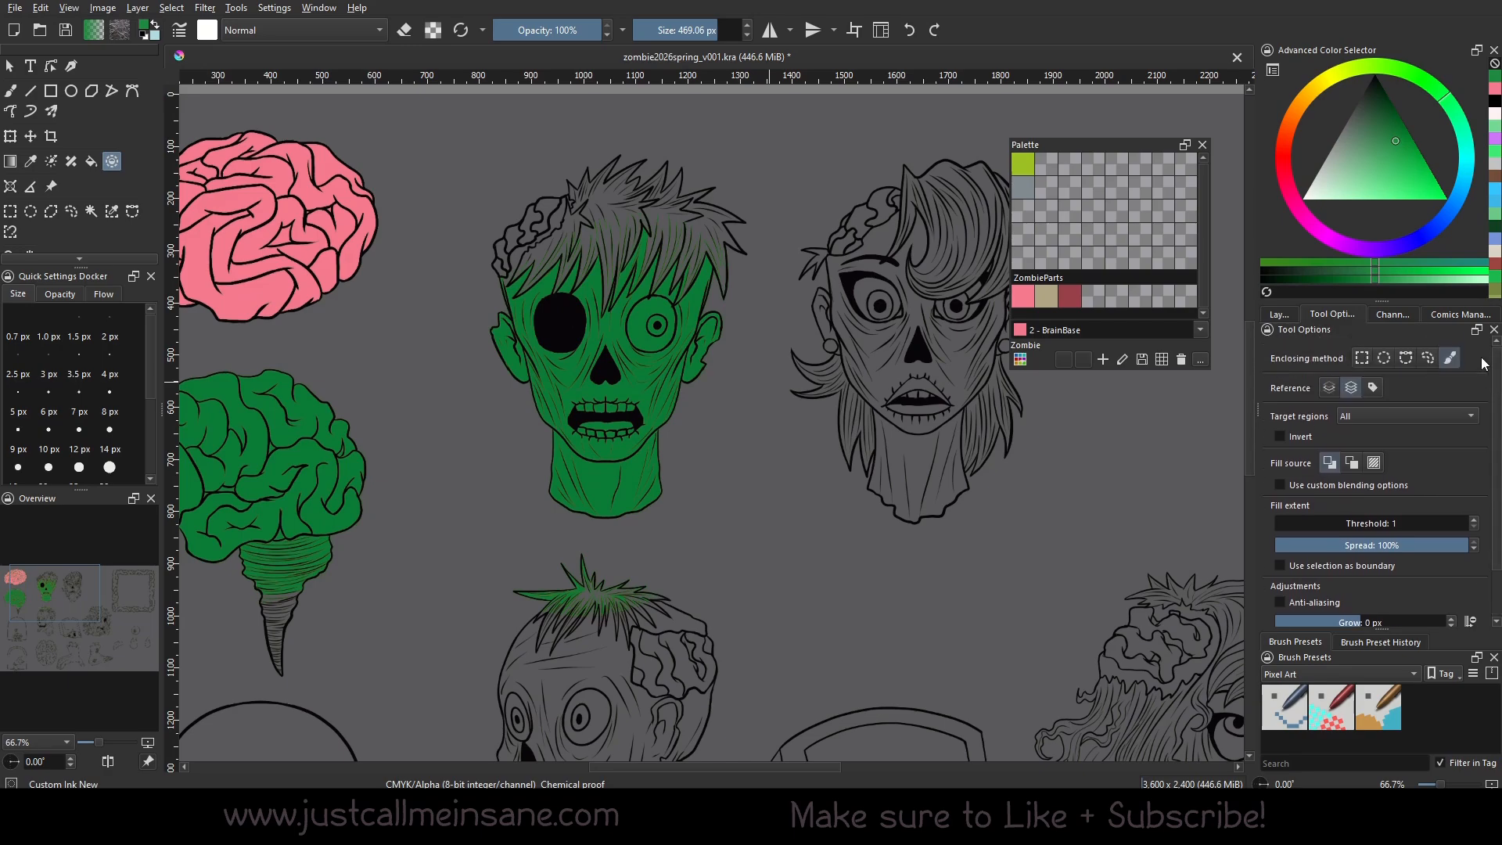
click(1384, 415)
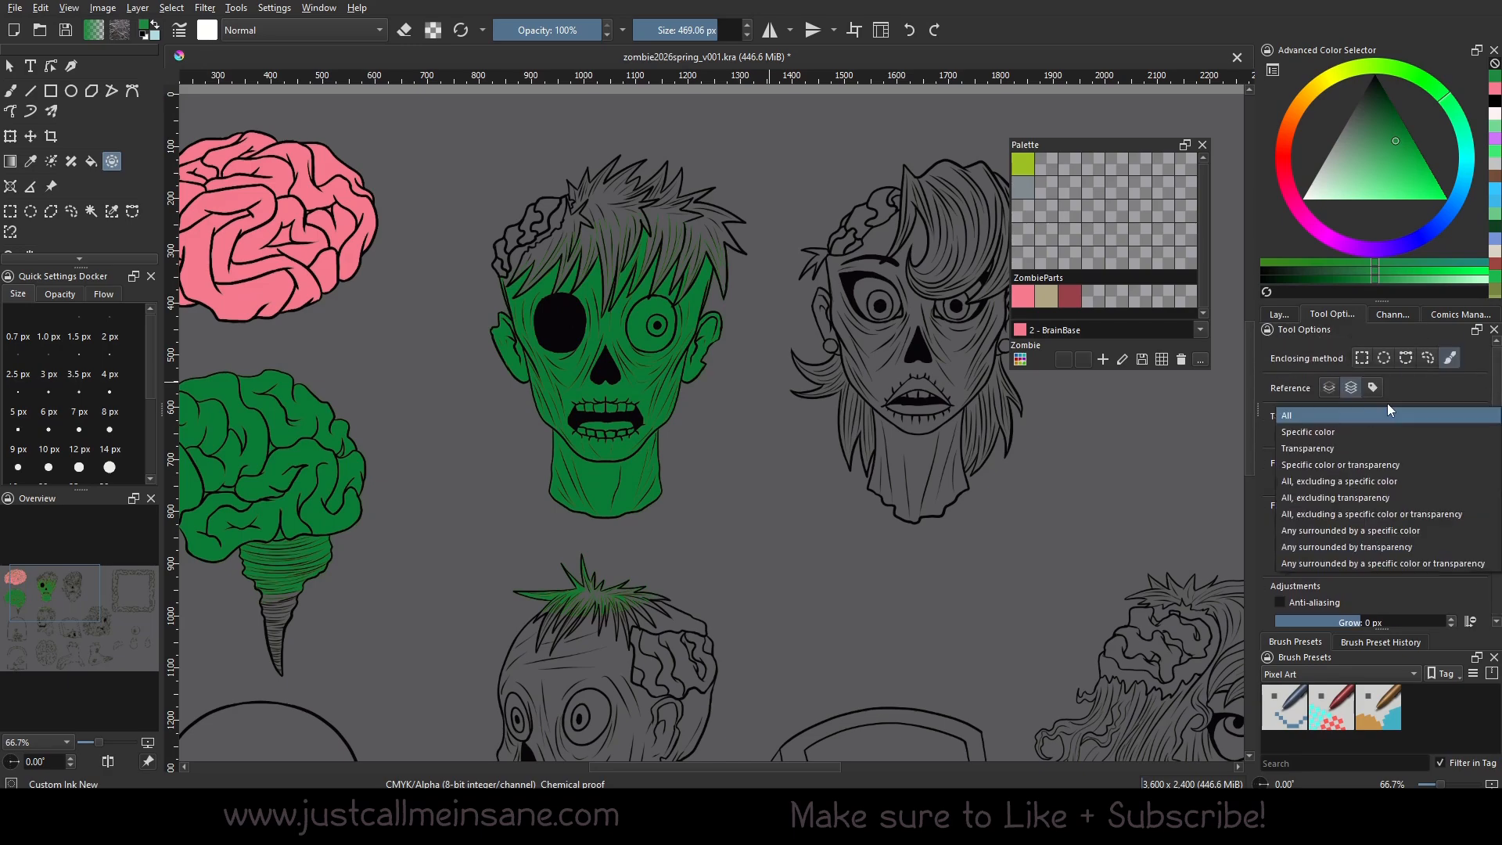
click(1422, 465)
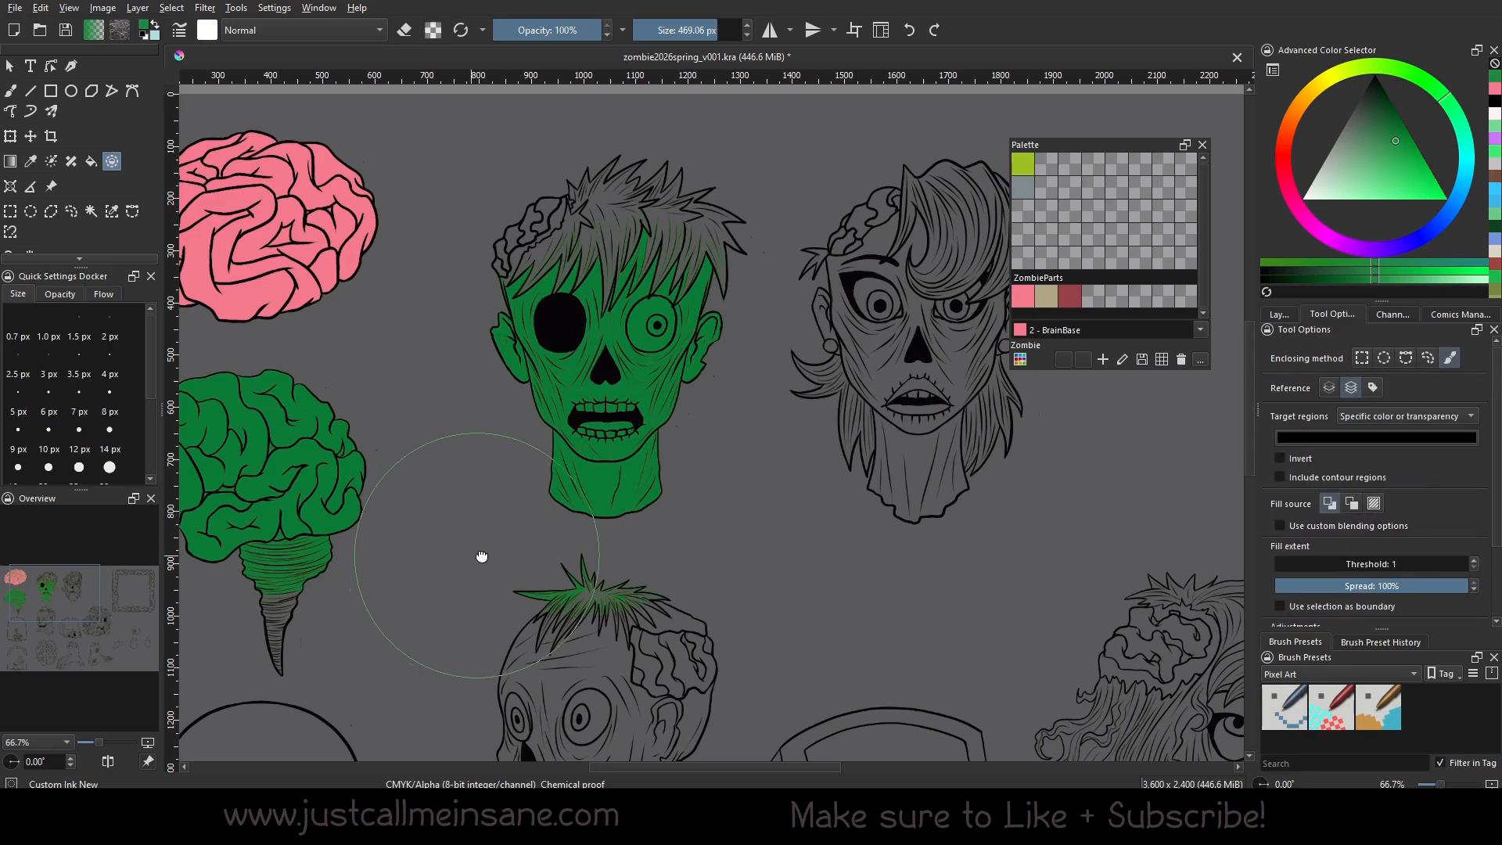
drag(469, 539, 794, 539)
click(1299, 440)
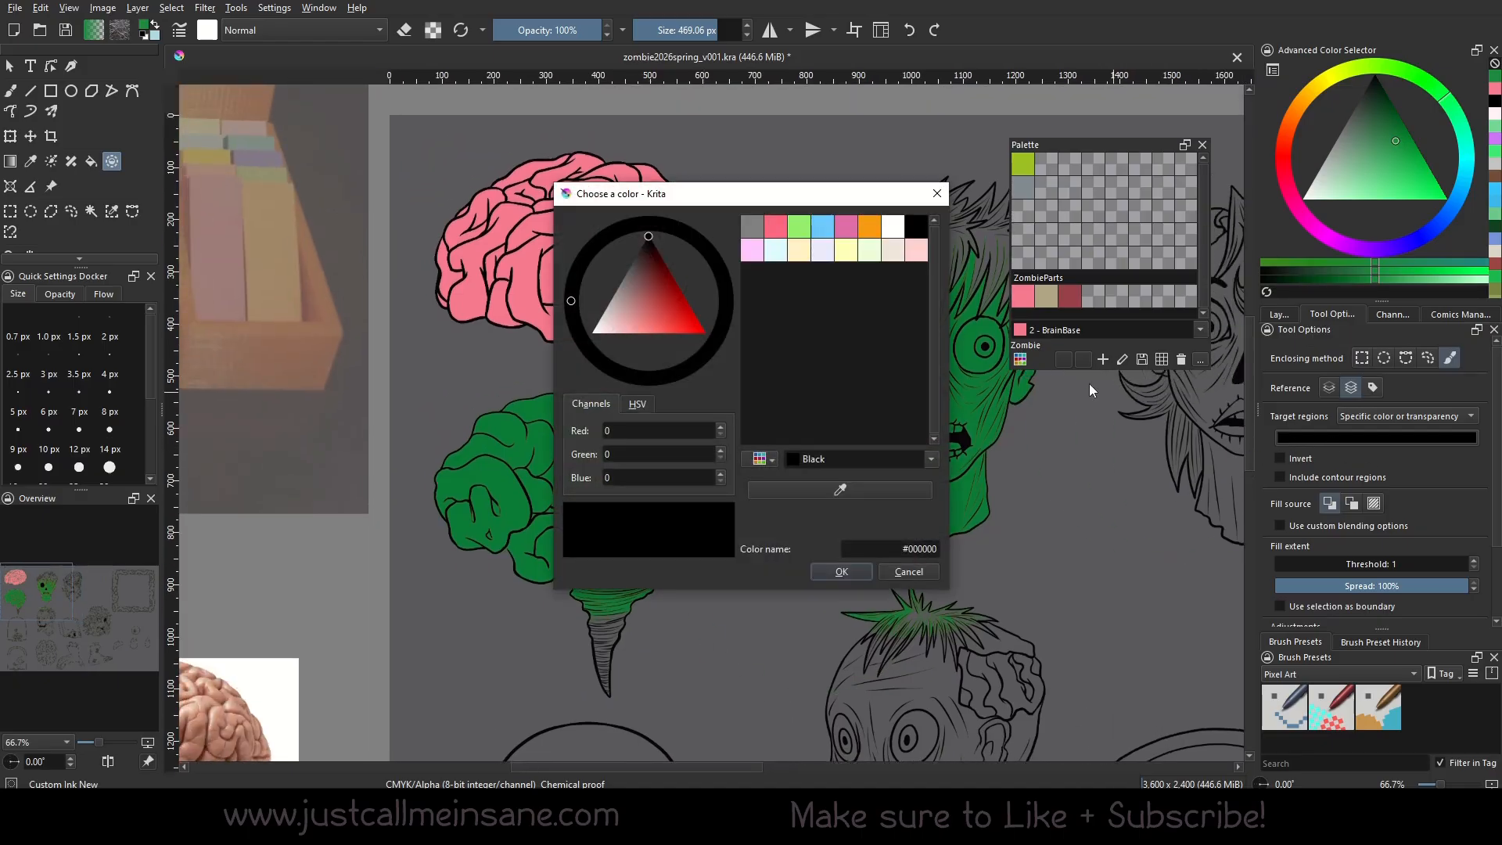
click(920, 493)
click(530, 283)
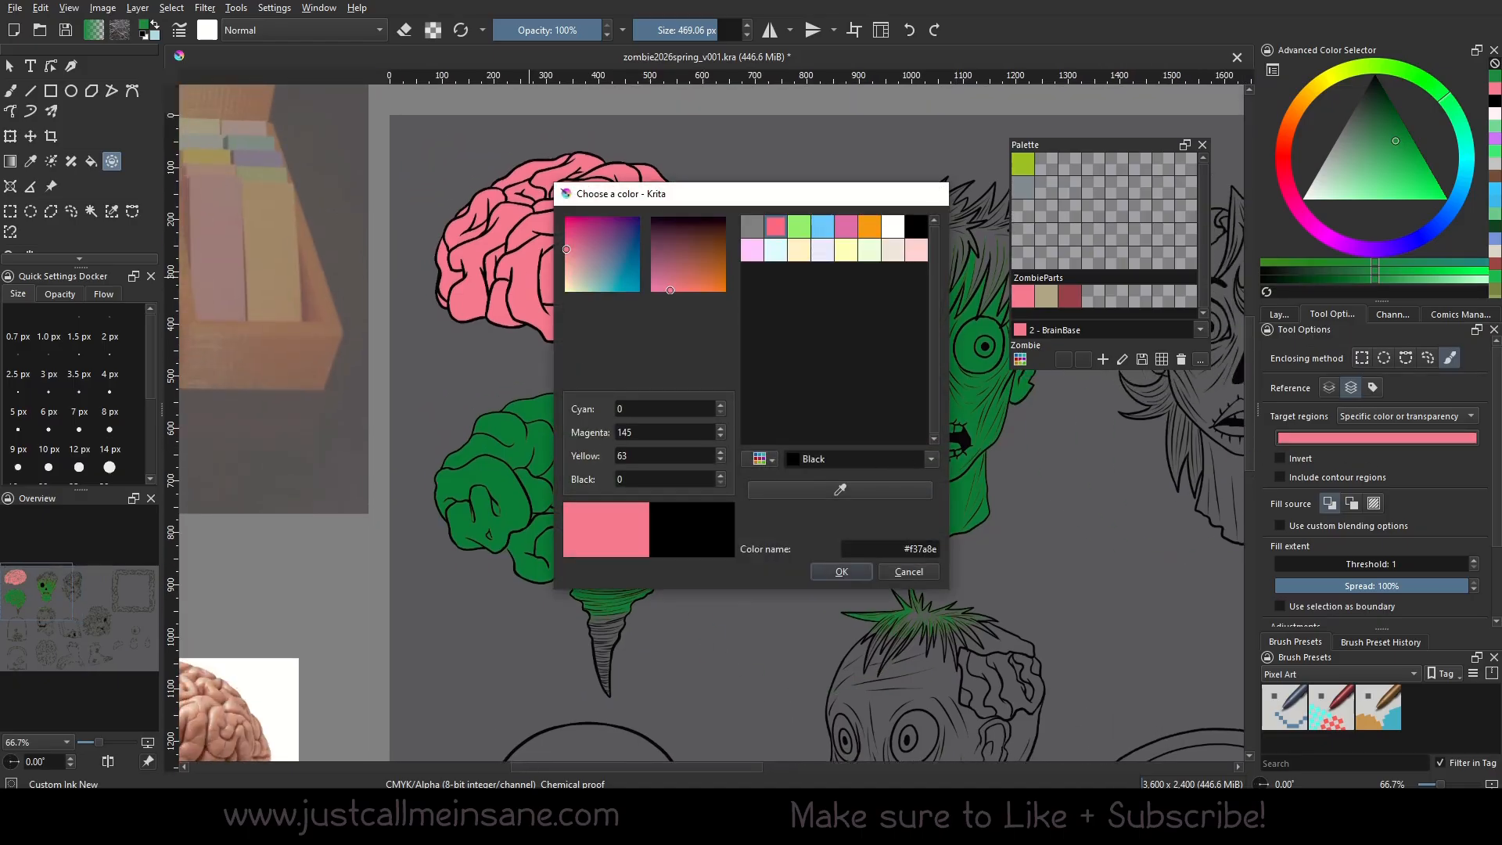
click(842, 571)
Try refilling the pink brain purple with enclosing strokes at 112 px and 262.51 px, also stroking over the green brain and zombie head.
click(1336, 244)
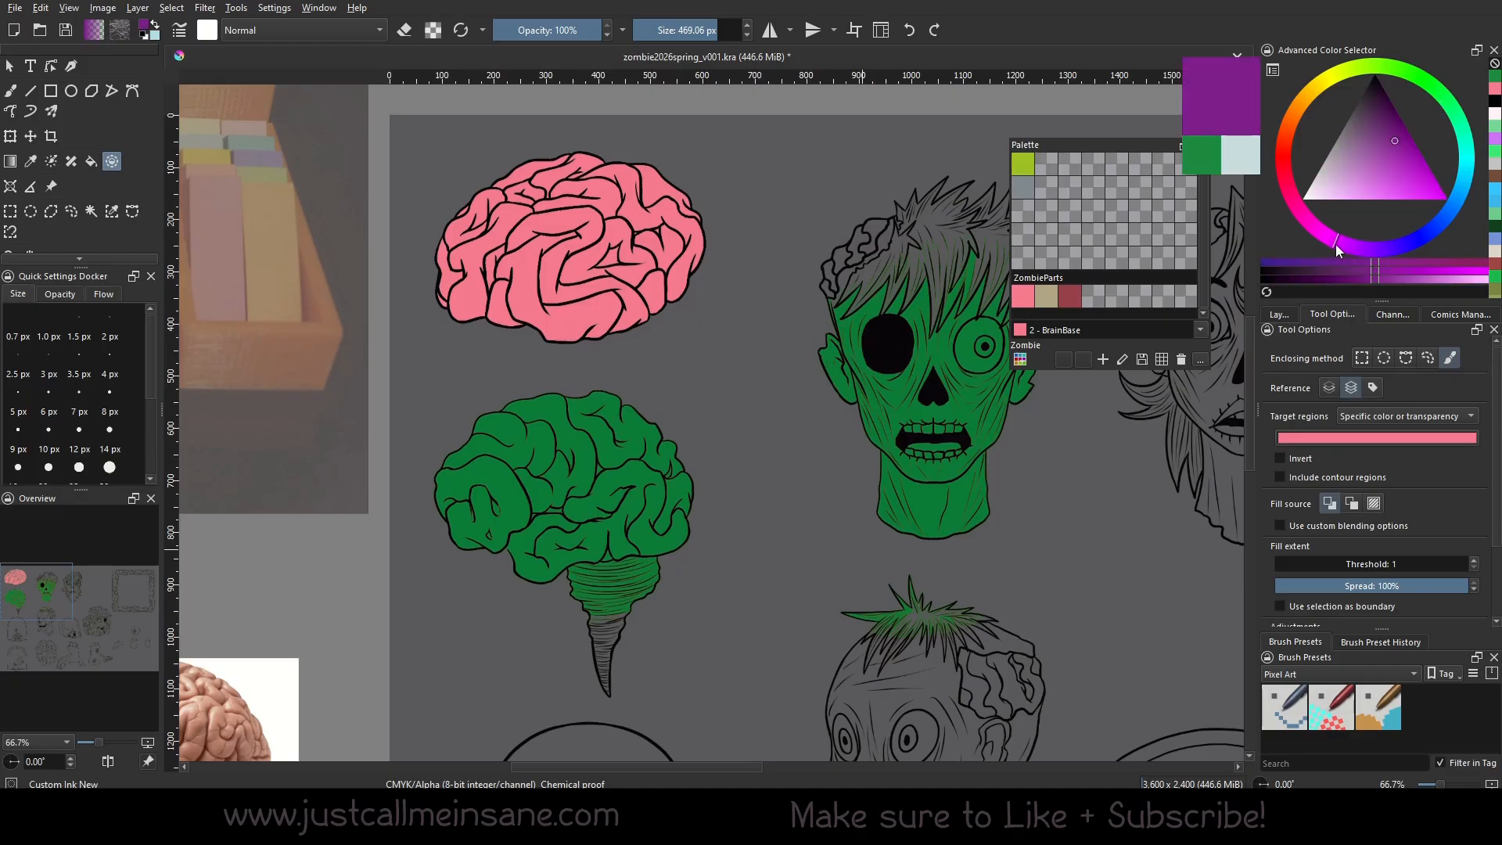
click(1387, 175)
drag(715, 31, 686, 31)
drag(600, 299, 646, 295)
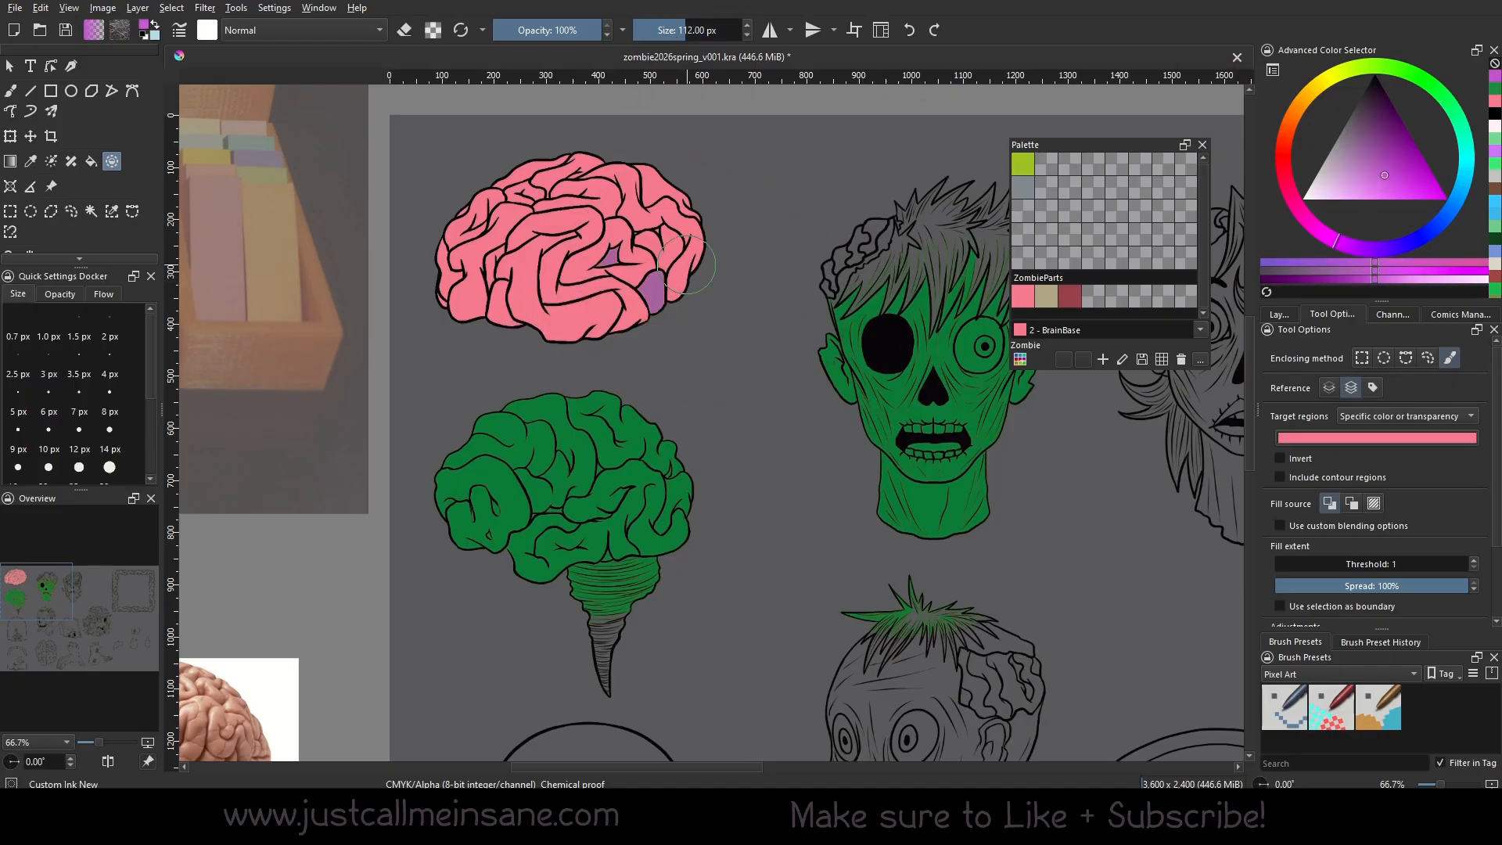
mouse_move(570, 325)
mouse_down()
mouse_move(634, 311)
mouse_move(589, 257)
mouse_move(659, 304)
mouse_move(663, 211)
mouse_move(640, 209)
mouse_move(636, 266)
mouse_up()
click(703, 30)
mouse_move(563, 317)
mouse_down()
mouse_move(541, 299)
mouse_move(671, 319)
mouse_move(553, 402)
mouse_move(685, 288)
mouse_up()
mouse_move(571, 540)
mouse_down()
mouse_move(618, 606)
mouse_move(602, 517)
mouse_up()
mouse_move(548, 618)
mouse_down()
mouse_move(630, 645)
mouse_move(649, 454)
mouse_move(978, 399)
mouse_move(1087, 438)
mouse_move(962, 268)
mouse_up()
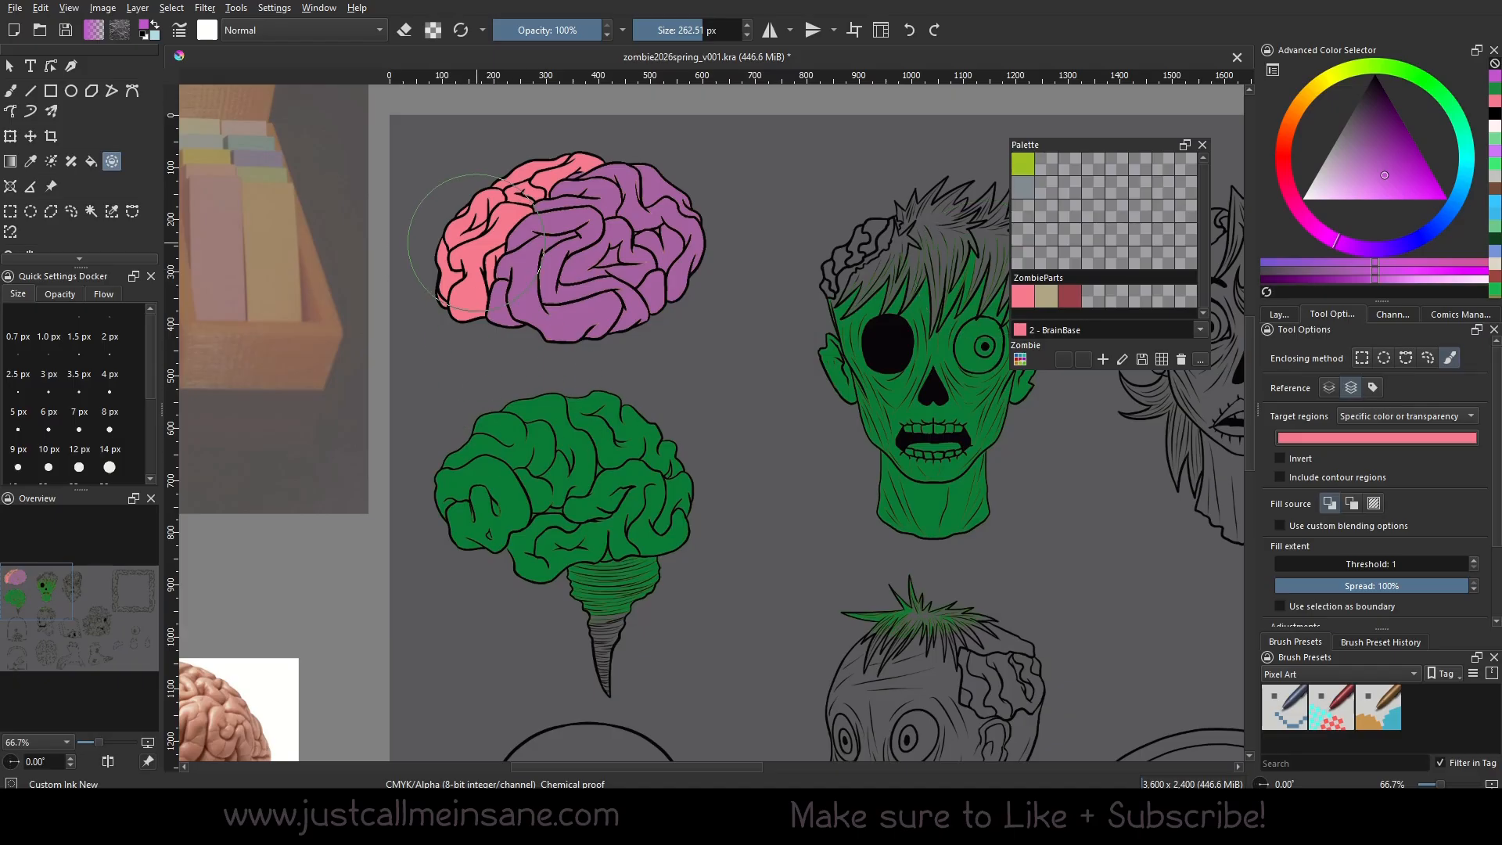
Switch the enclosing method to lasso and erase all fills from the brains and zombie heads with the Eraser Circle brush.
click(1432, 359)
drag(800, 442, 740, 473)
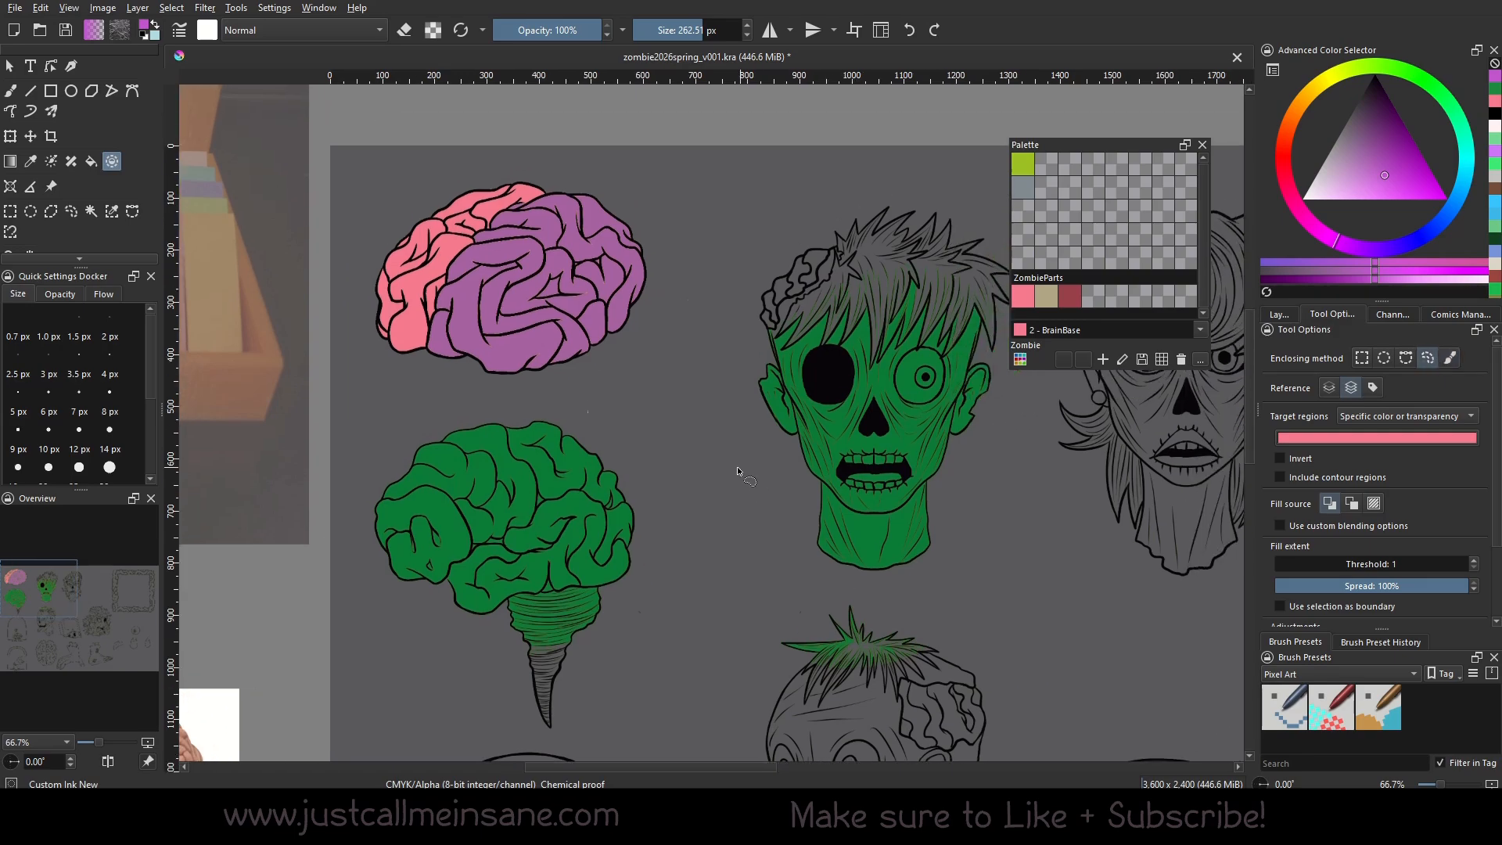
right_click(736, 444)
click(645, 356)
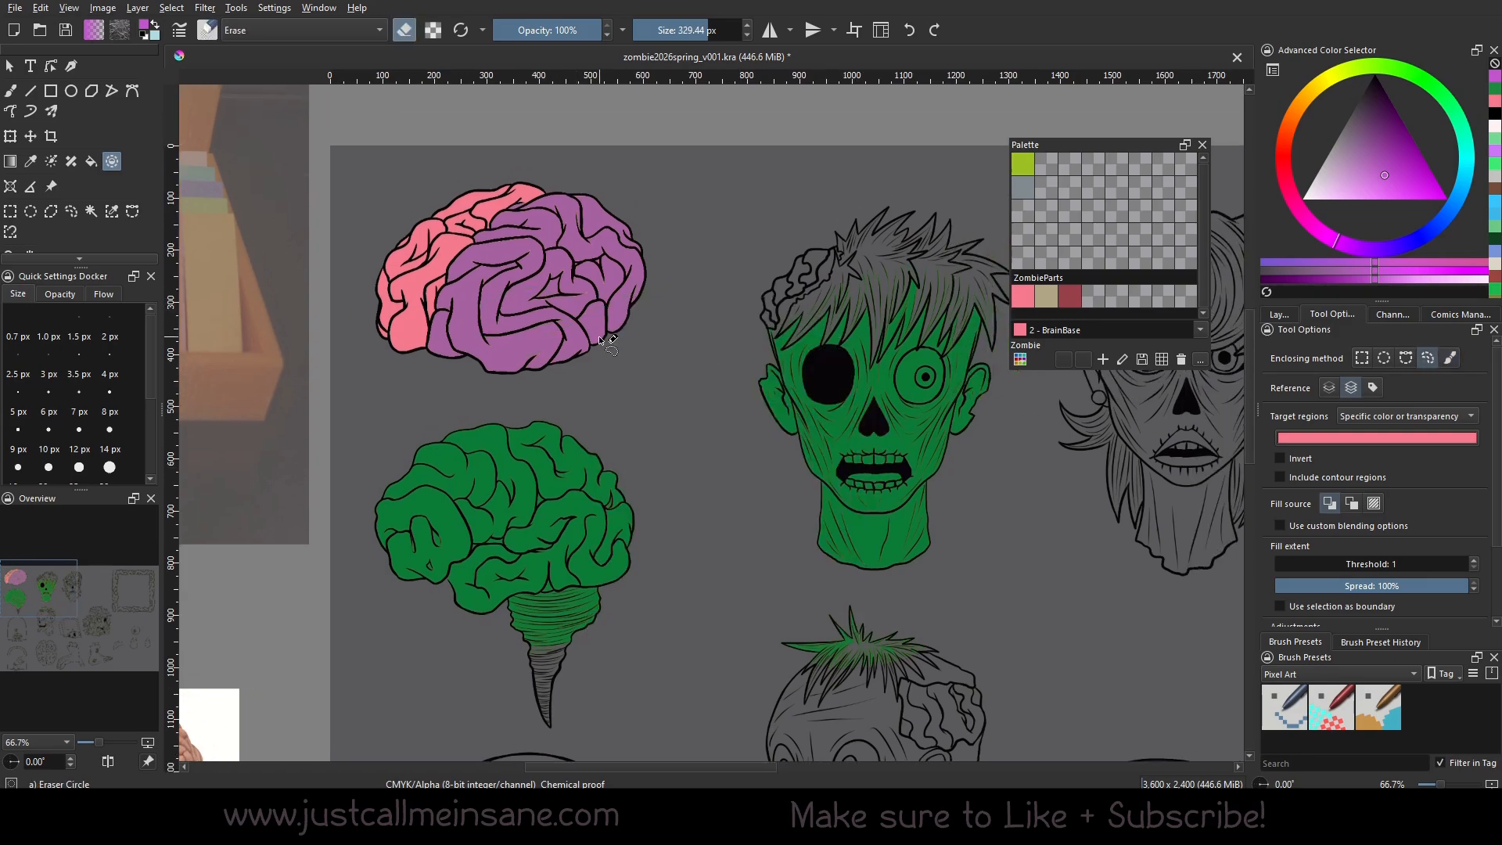
key(b)
right_click(593, 393)
click(594, 287)
key(bracketright)
mouse_move(614, 330)
mouse_down()
mouse_move(446, 381)
mouse_move(568, 271)
mouse_move(637, 519)
mouse_move(924, 595)
mouse_move(438, 681)
mouse_move(368, 729)
mouse_up()
key(e)
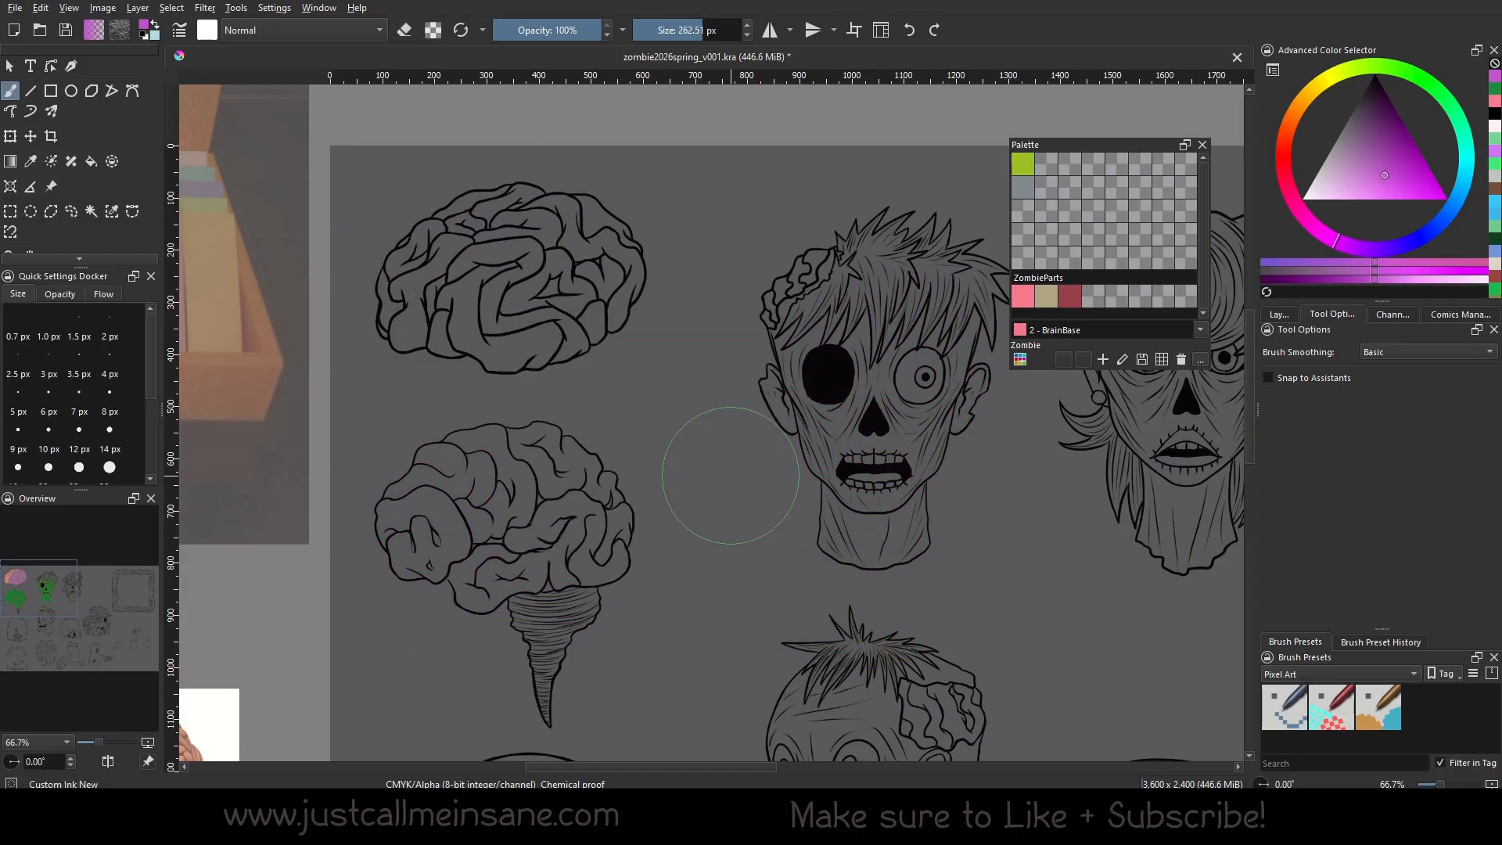
Return to the Enclose and Fill tool and set its target regions to All.
click(114, 161)
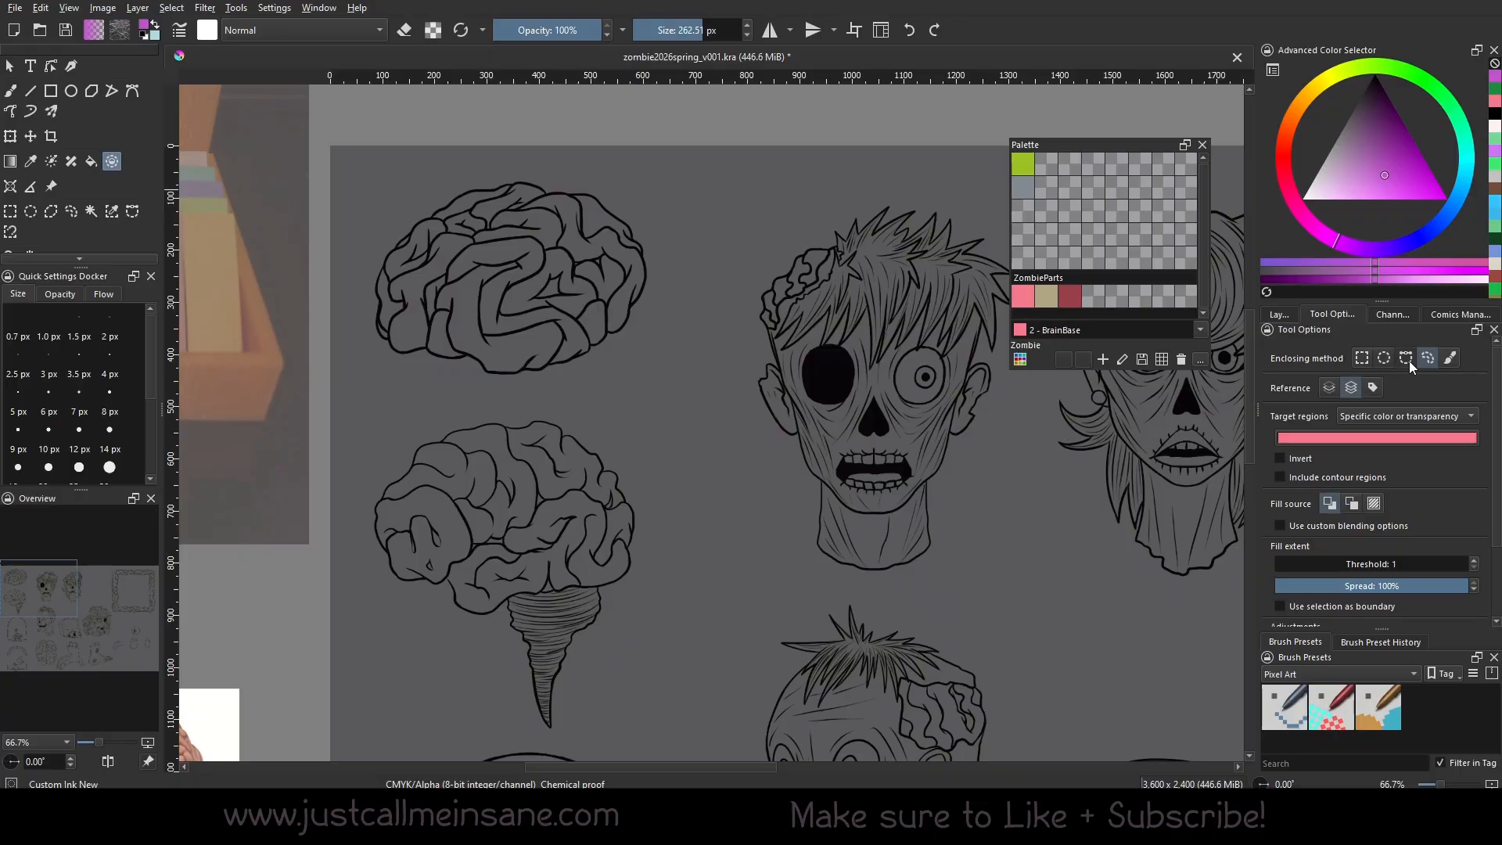
click(1396, 418)
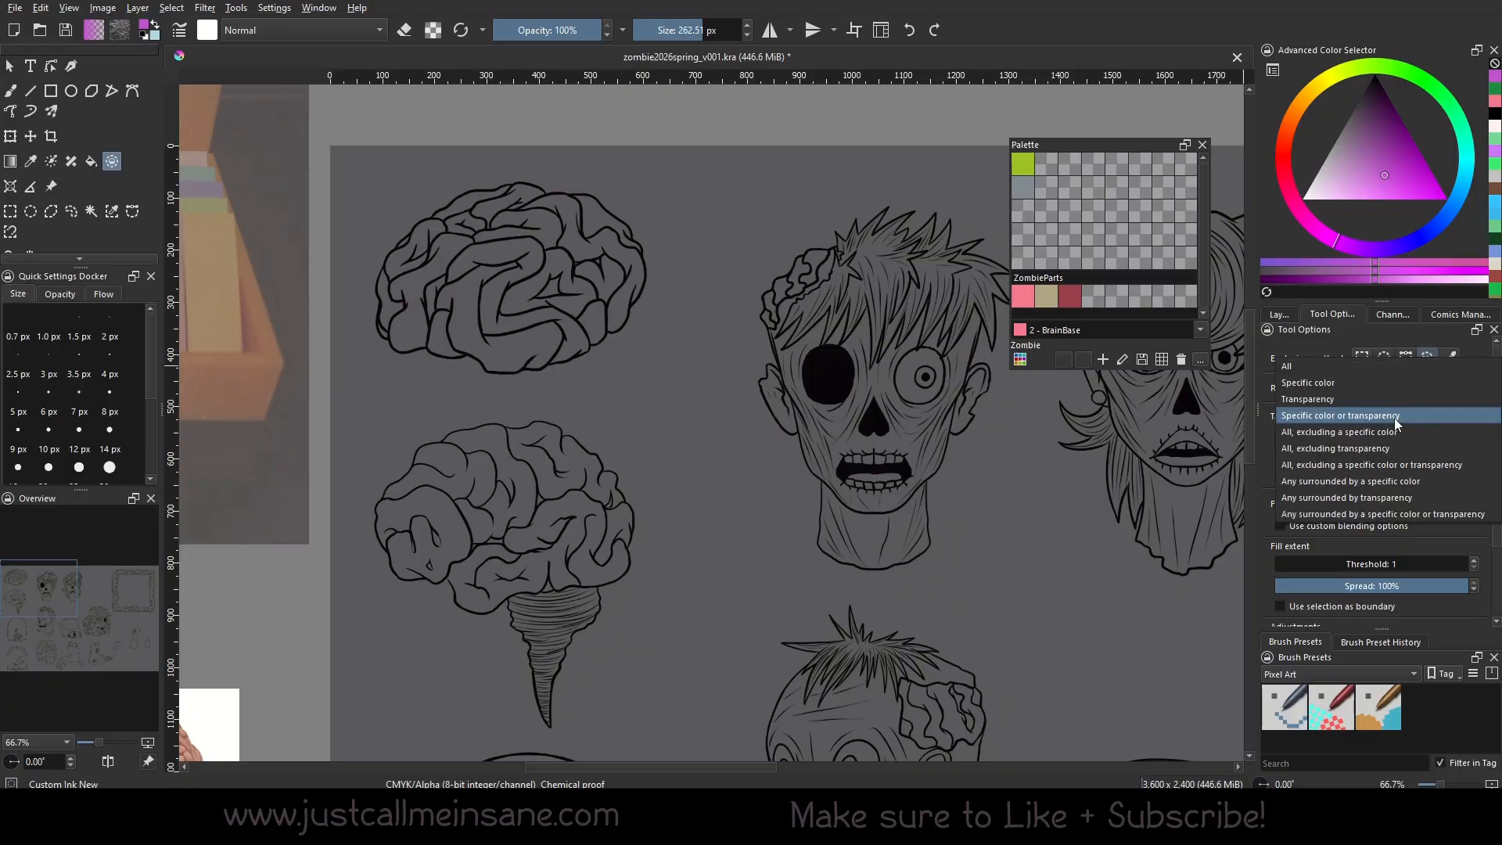
click(1269, 430)
click(1381, 416)
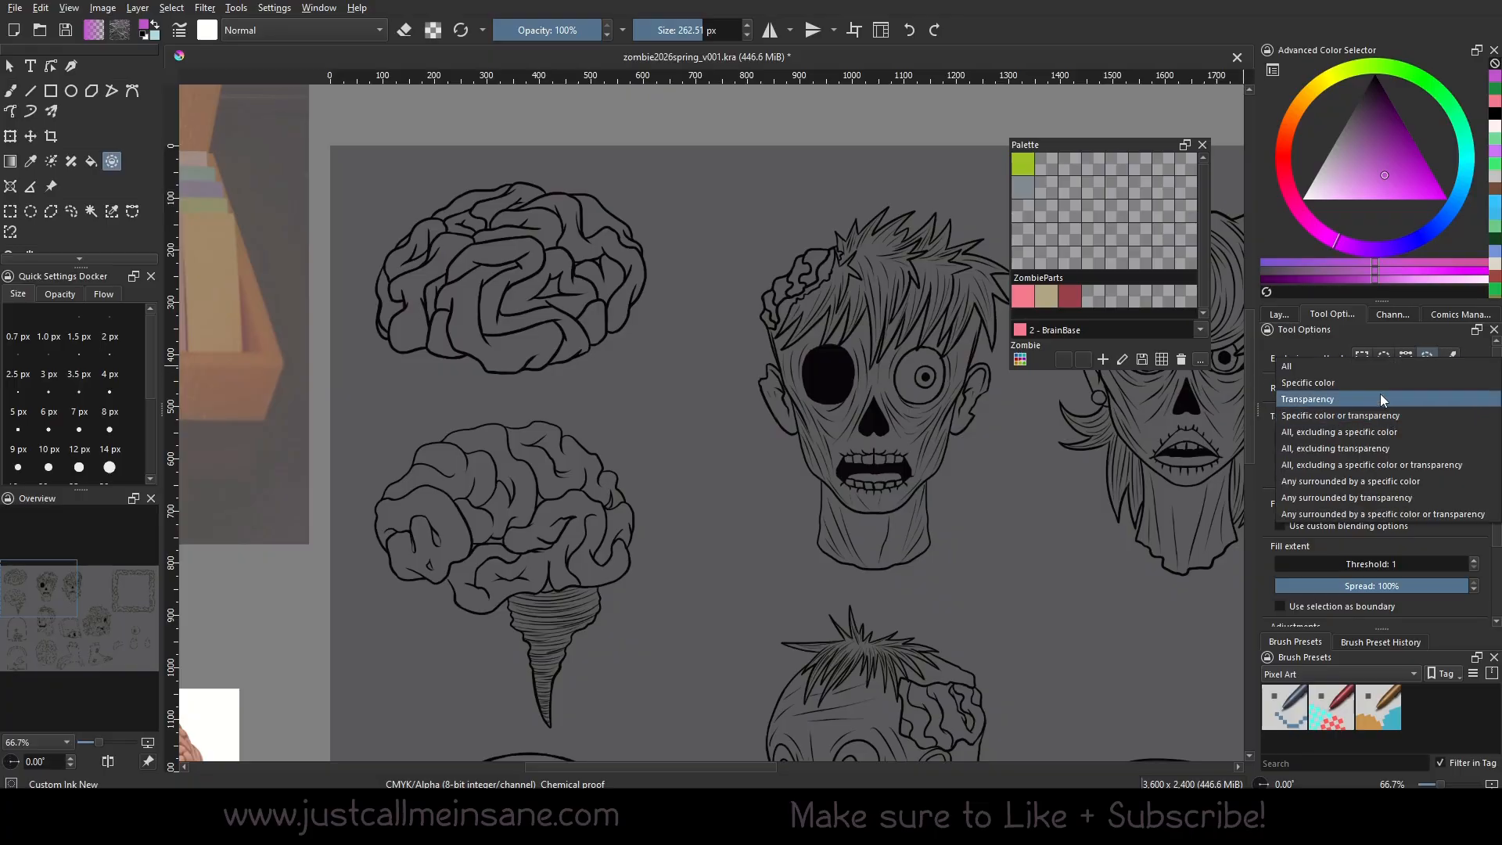
click(1364, 369)
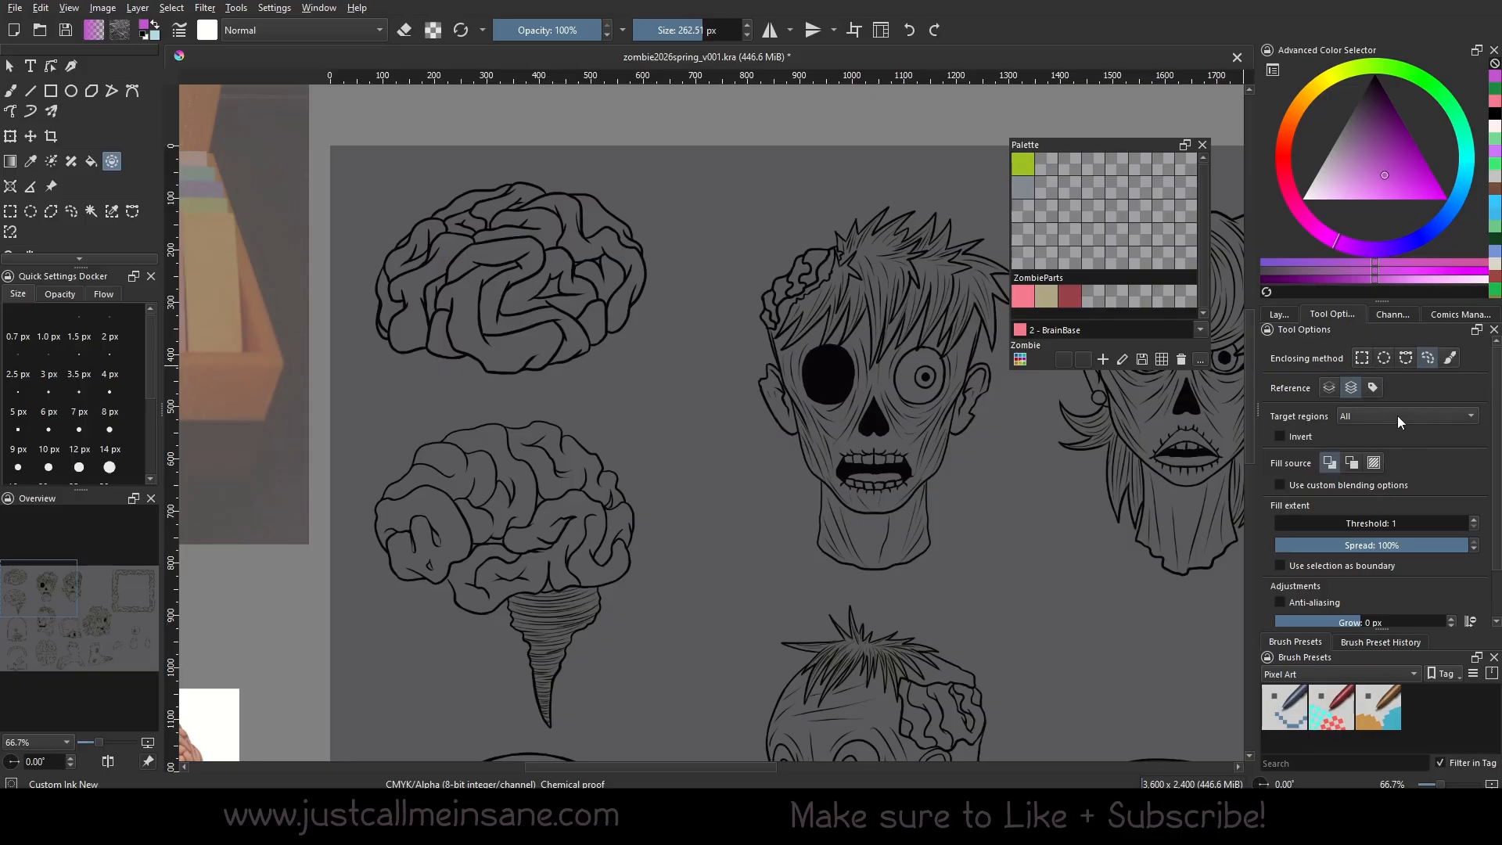
Fill the first brain with the recent pink by enclosing its sections with lasso loops.
click(1493, 104)
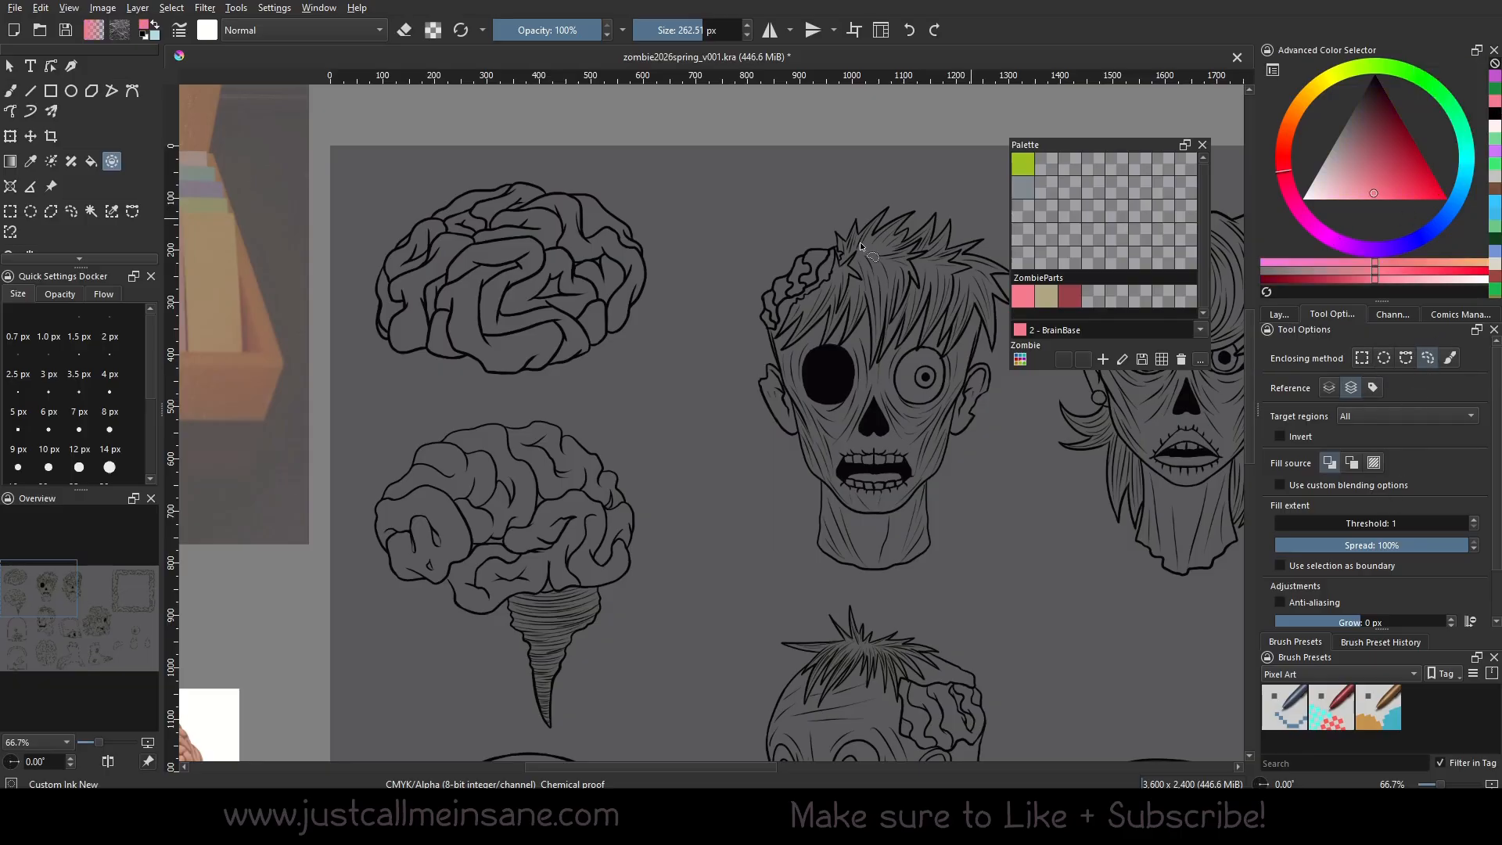
mouse_move(364, 249)
mouse_down()
mouse_move(635, 266)
mouse_move(457, 207)
mouse_up()
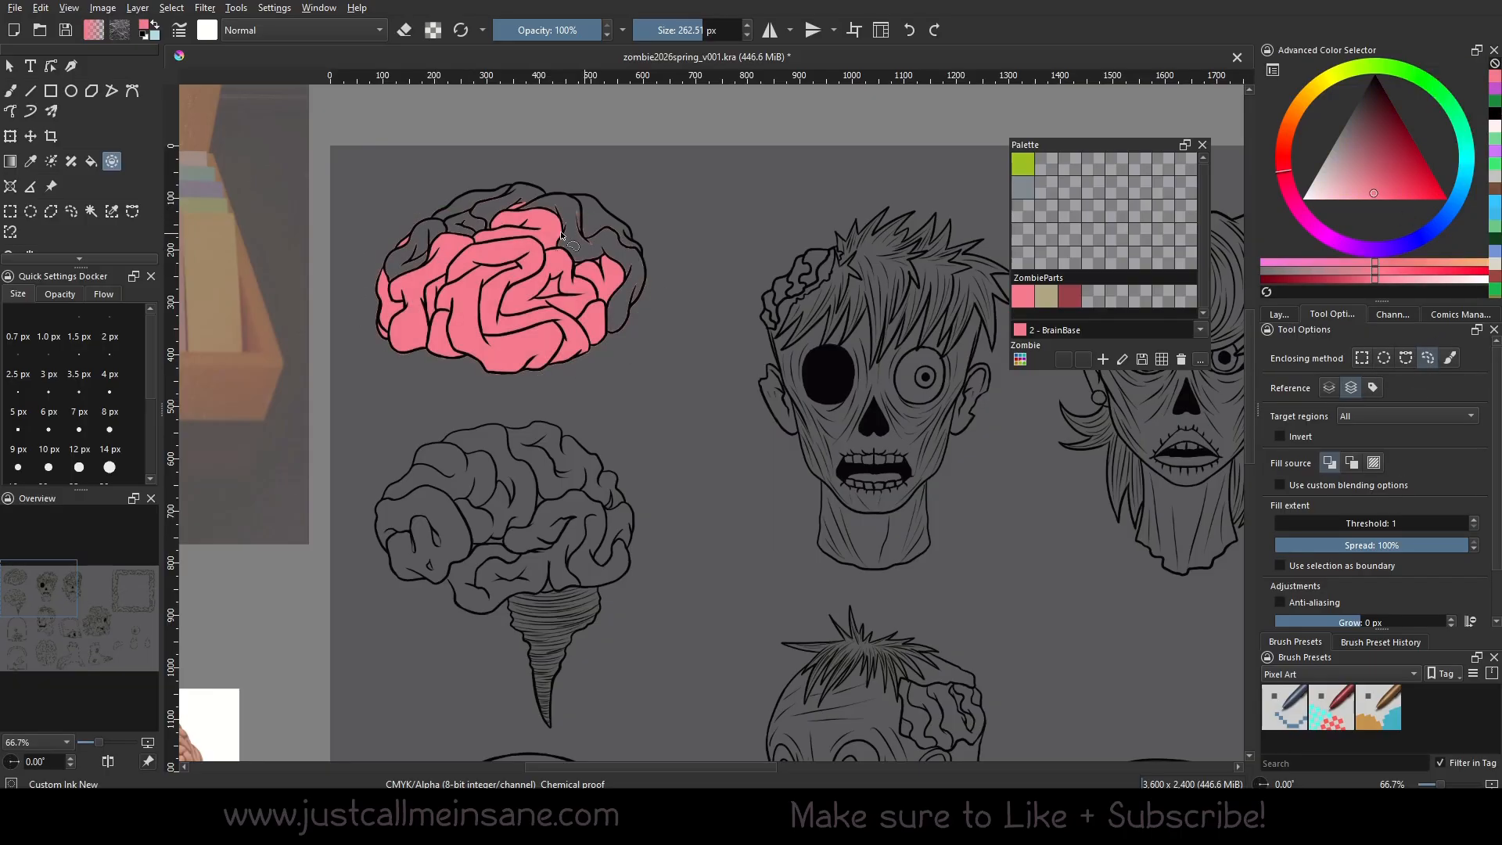
mouse_move(593, 220)
mouse_down()
mouse_move(580, 291)
mouse_move(637, 227)
mouse_move(565, 170)
mouse_move(375, 277)
mouse_move(451, 244)
mouse_up()
mouse_move(561, 181)
mouse_down()
mouse_move(444, 279)
mouse_move(579, 149)
mouse_move(547, 161)
mouse_move(554, 254)
mouse_move(461, 159)
mouse_up()
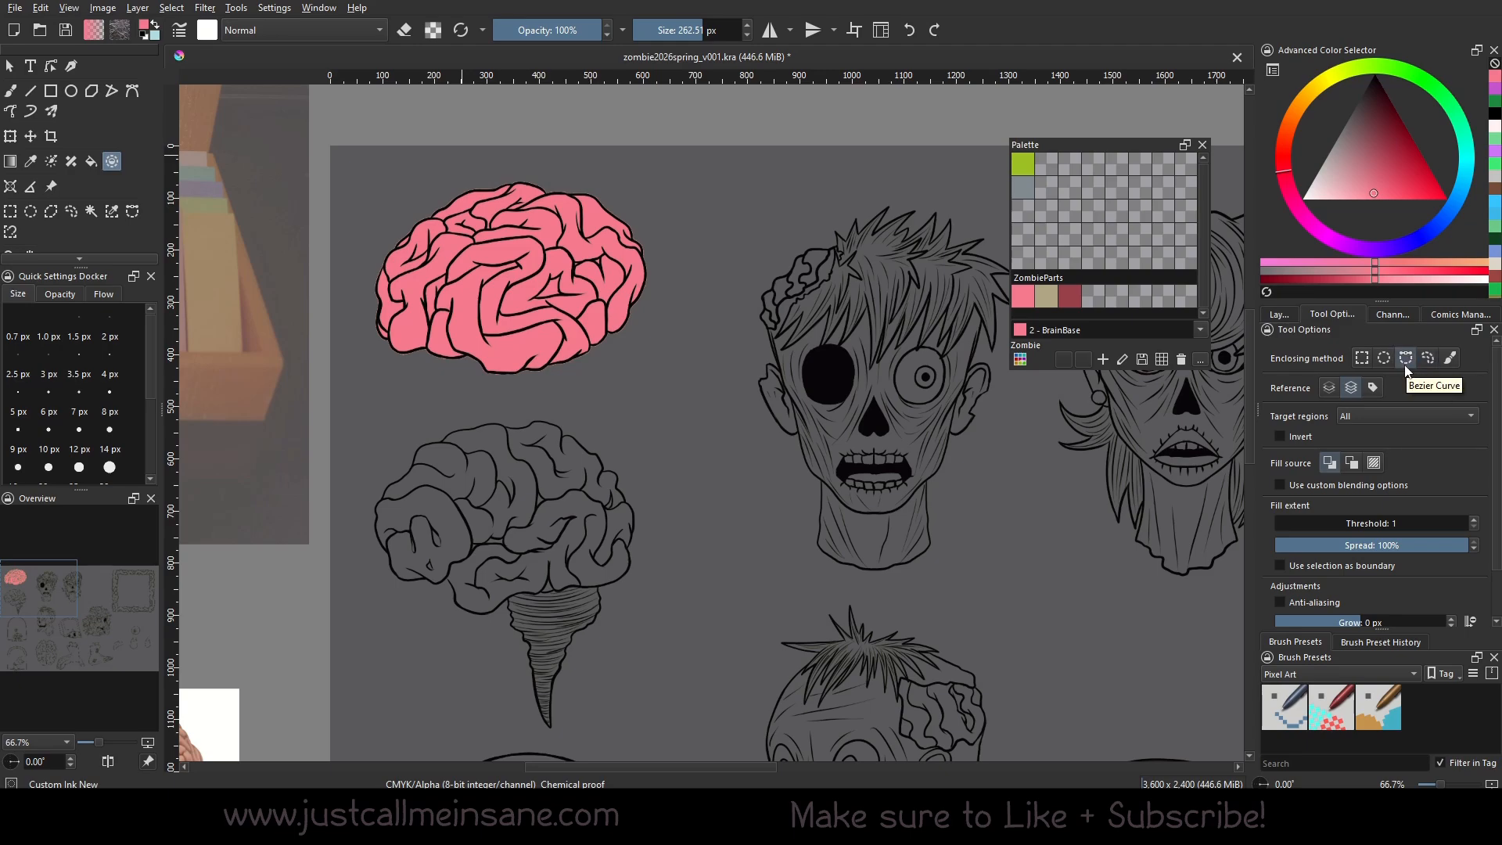
Fill the second brain pink by outlining its sections with the Bezier curve enclosing method.
click(423, 460)
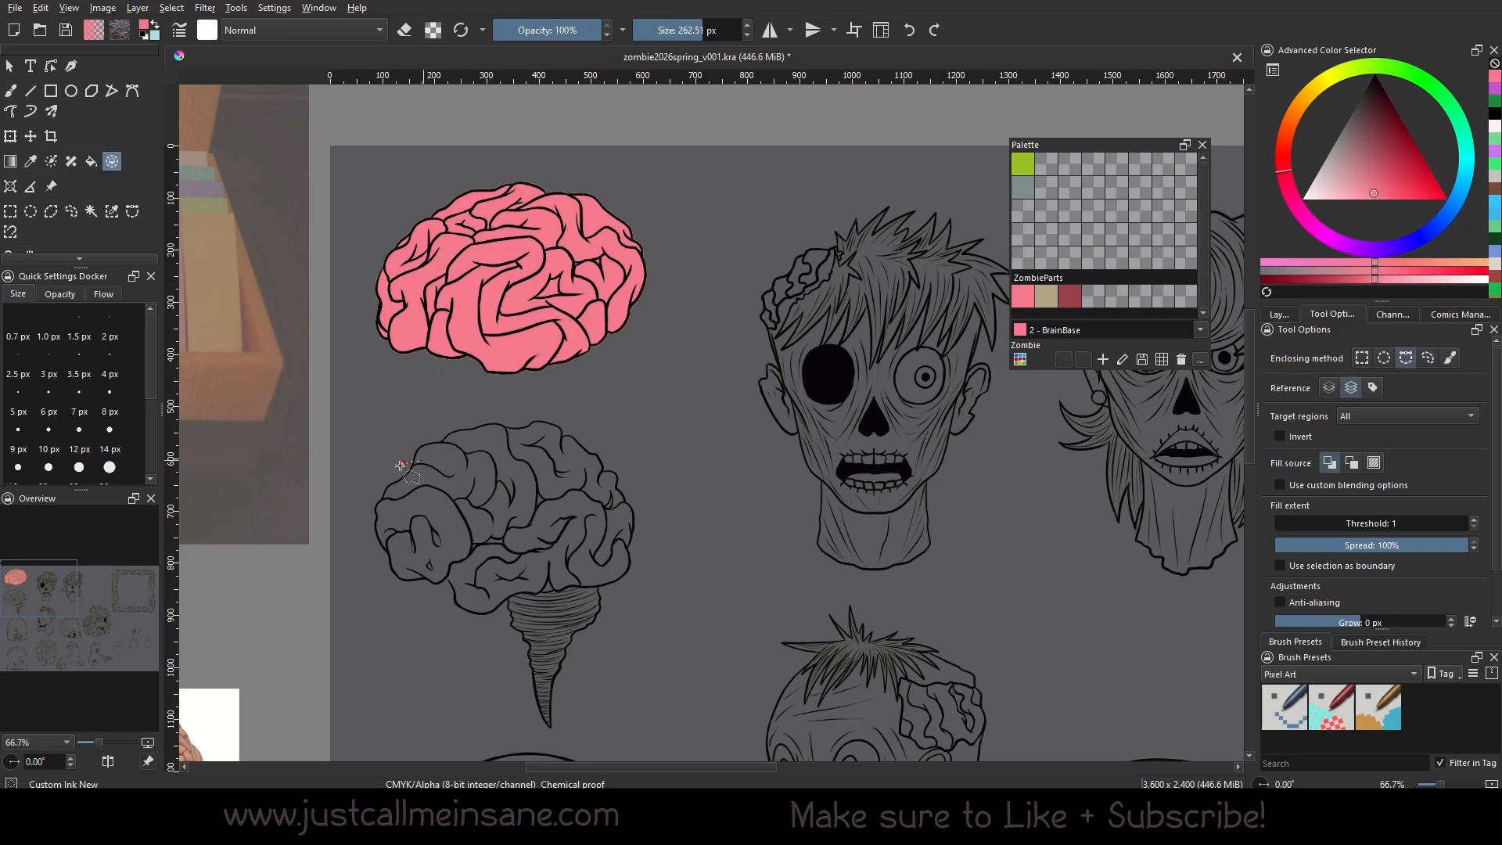
click(418, 581)
drag(513, 620, 623, 597)
drag(645, 523, 652, 513)
click(422, 460)
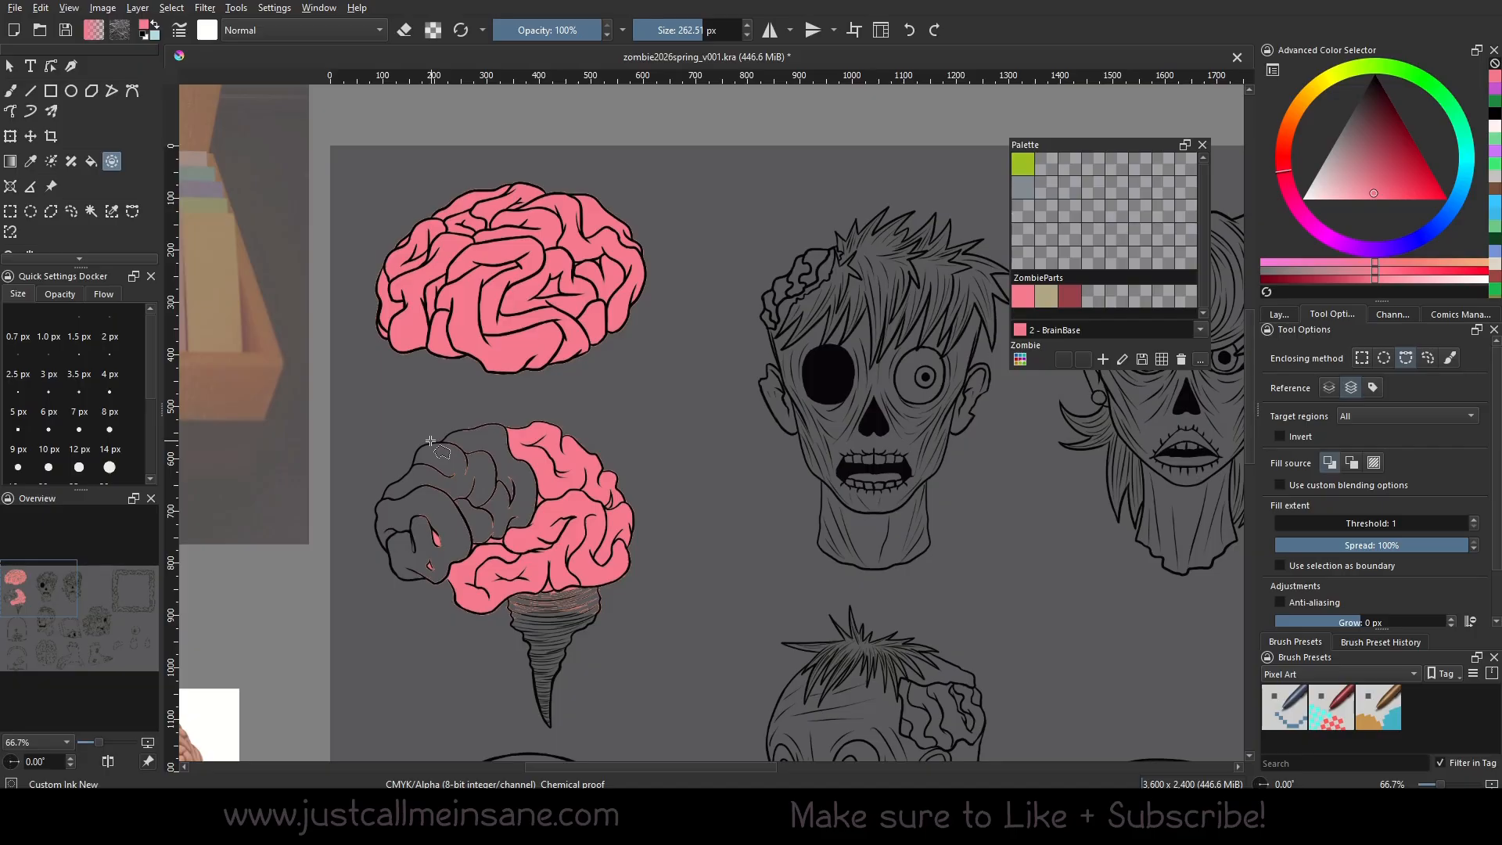
mouse_move(430, 441)
mouse_down()
mouse_move(371, 551)
mouse_move(397, 590)
mouse_move(508, 587)
mouse_move(541, 527)
mouse_move(544, 469)
mouse_move(522, 427)
mouse_move(472, 427)
mouse_move(431, 440)
mouse_move(447, 568)
mouse_move(526, 584)
mouse_move(580, 545)
mouse_move(602, 465)
mouse_move(569, 398)
mouse_move(356, 490)
mouse_move(397, 529)
mouse_move(480, 565)
mouse_move(547, 531)
mouse_move(541, 425)
mouse_move(486, 393)
mouse_move(421, 406)
mouse_up()
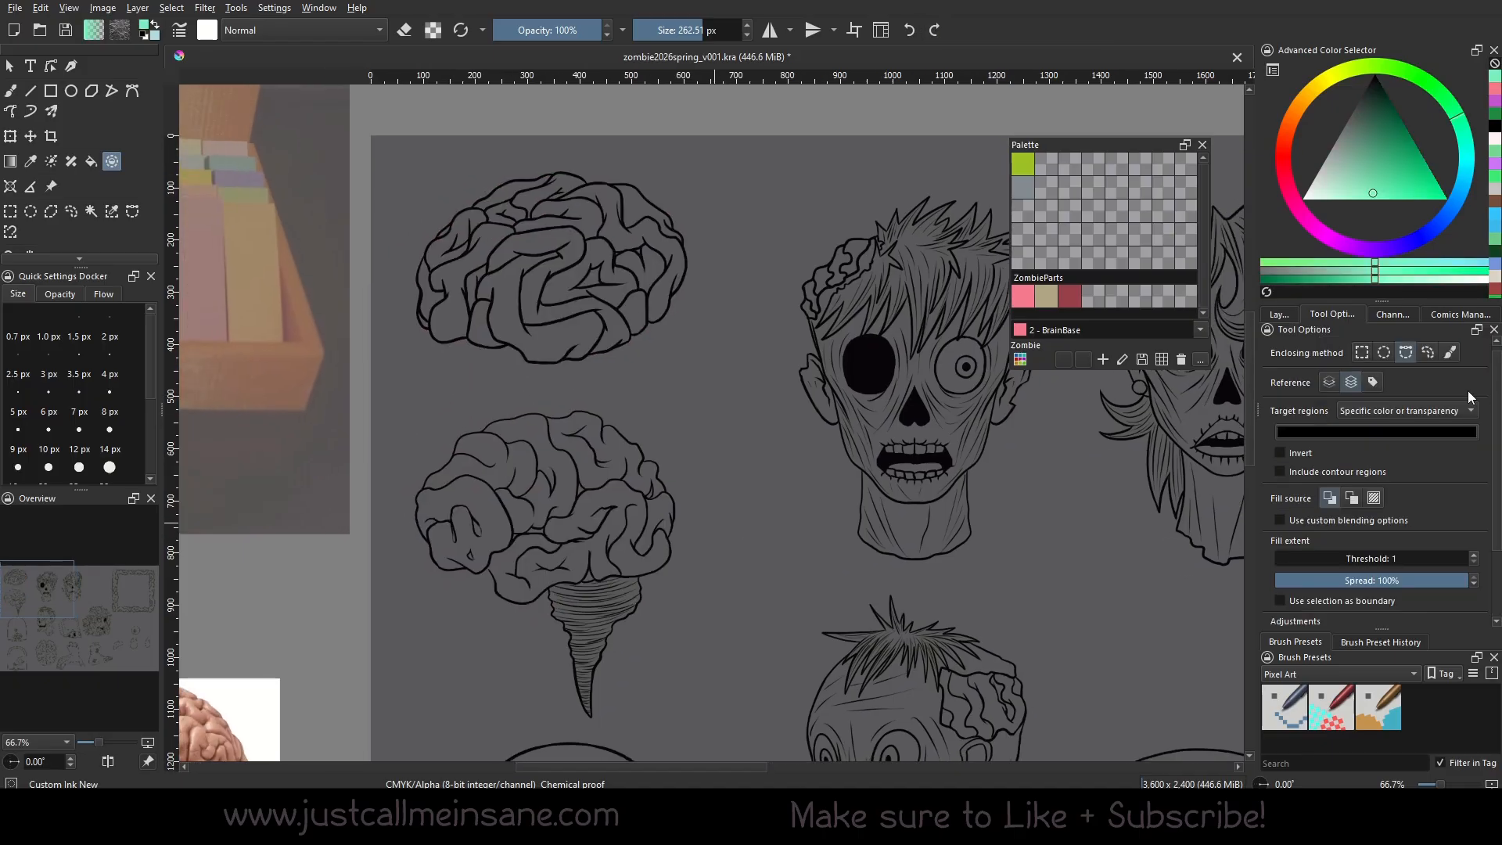
Turn on Invert for the Specific color or transparency target and fill the second brain mint green with a Bezier enclosure.
drag(1496, 382, 1498, 366)
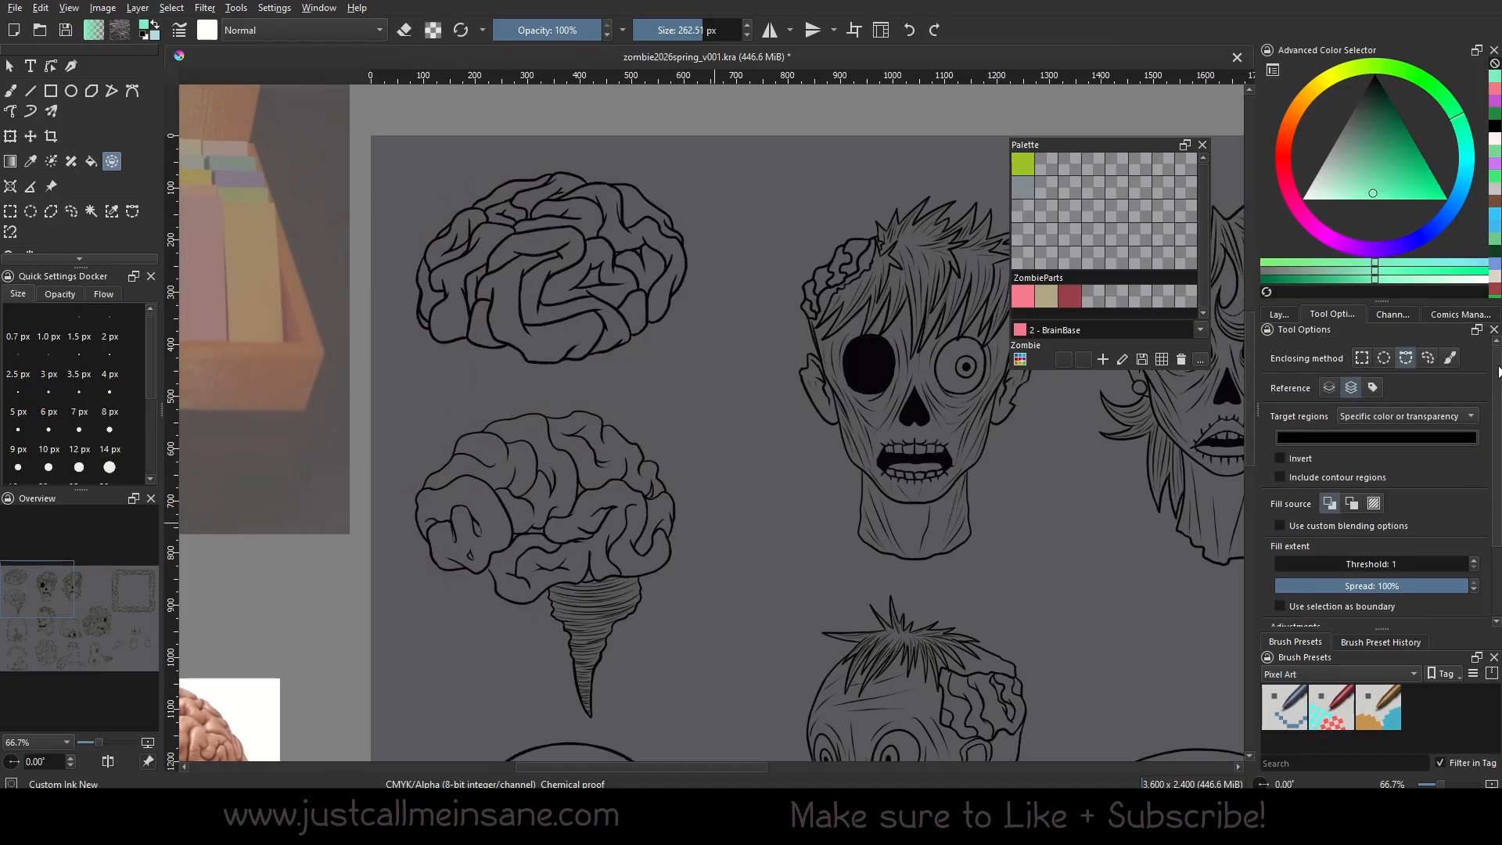
scroll(1424, 391, down, 2)
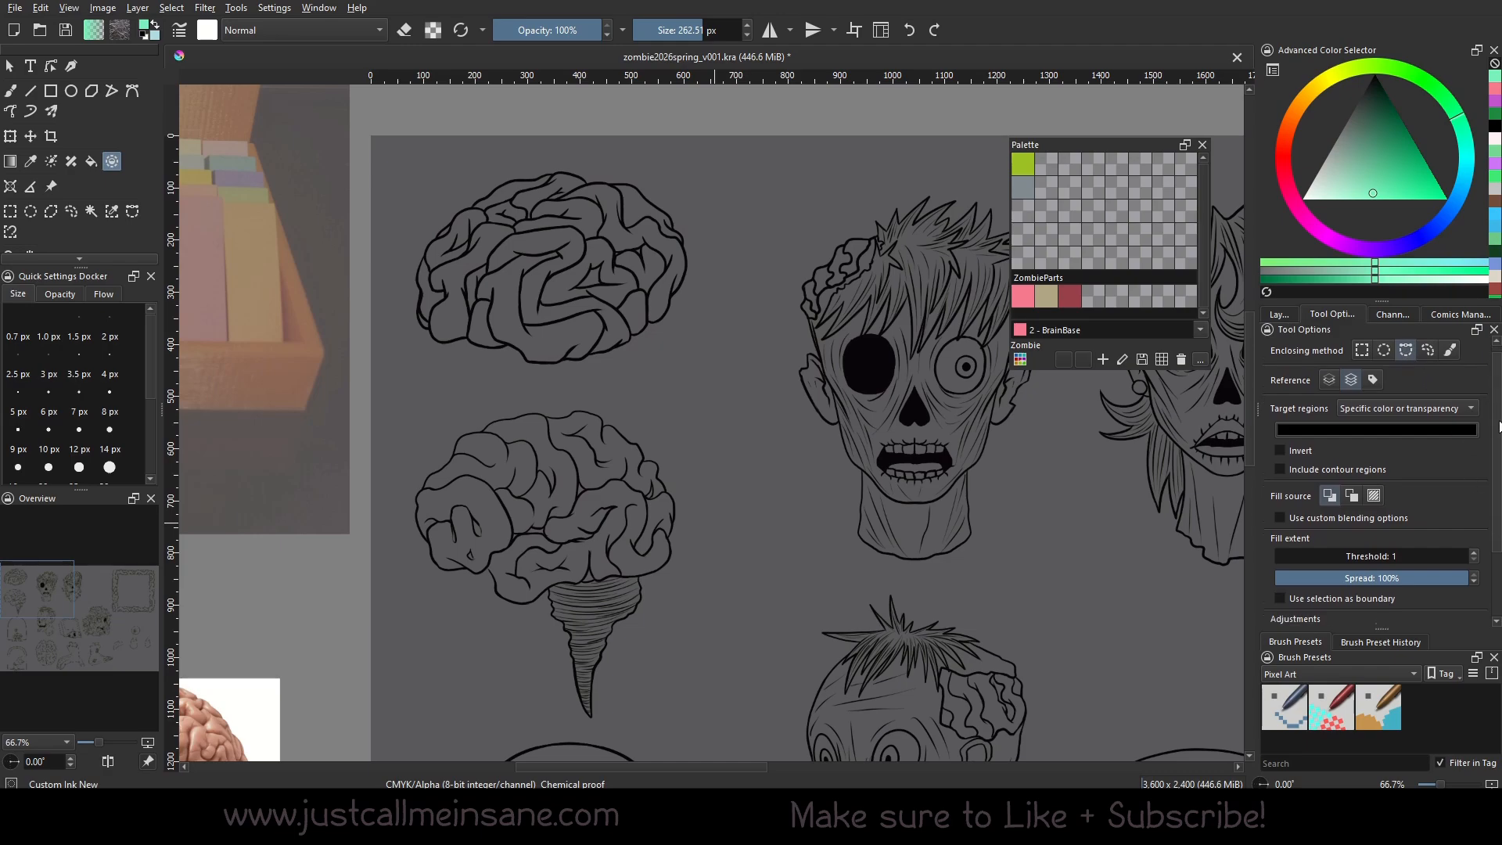
click(1435, 395)
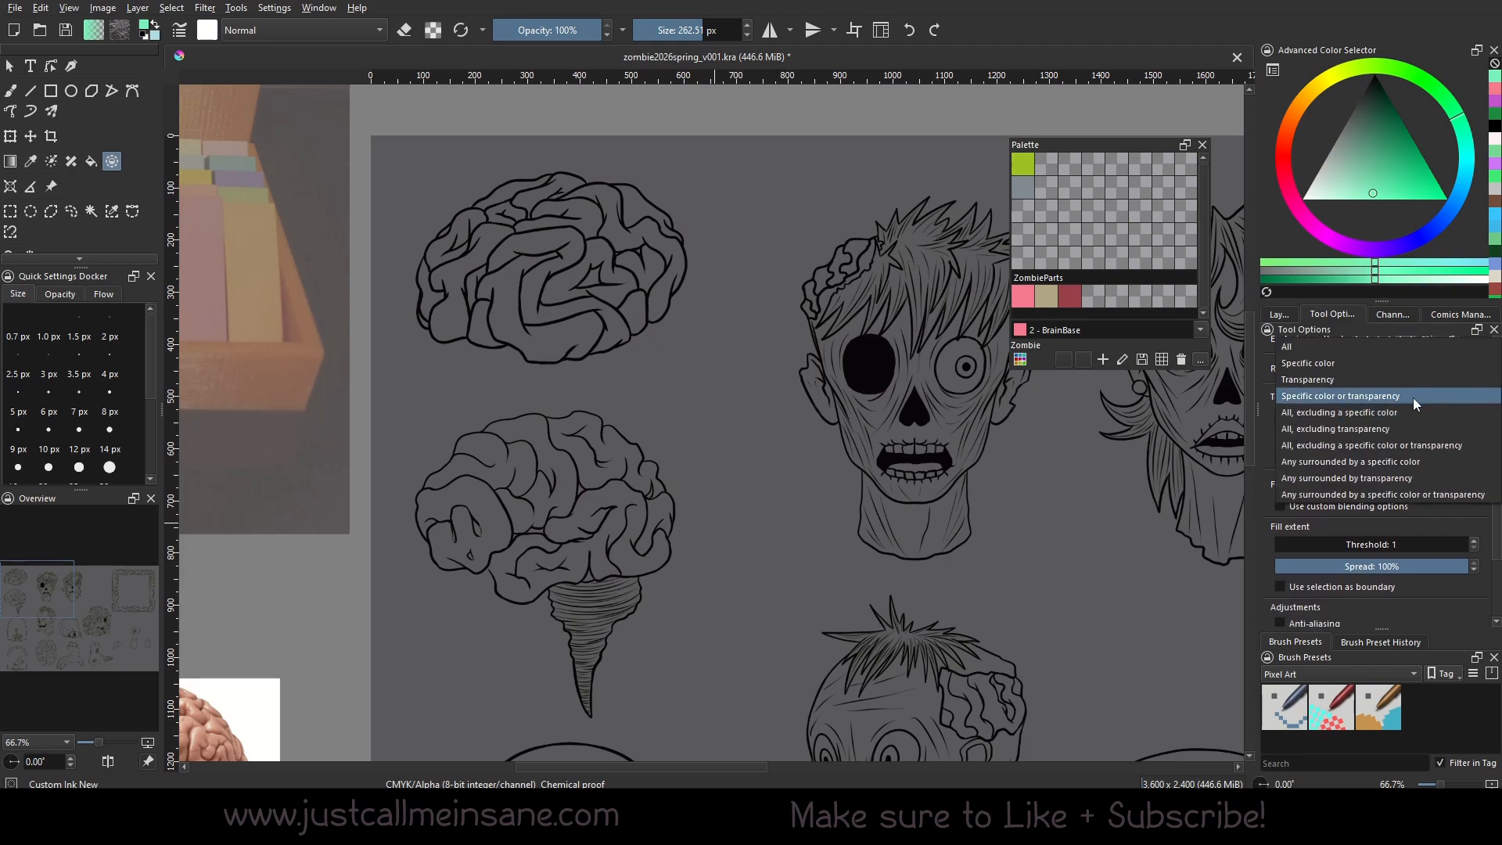
click(1413, 398)
click(1453, 399)
click(1413, 398)
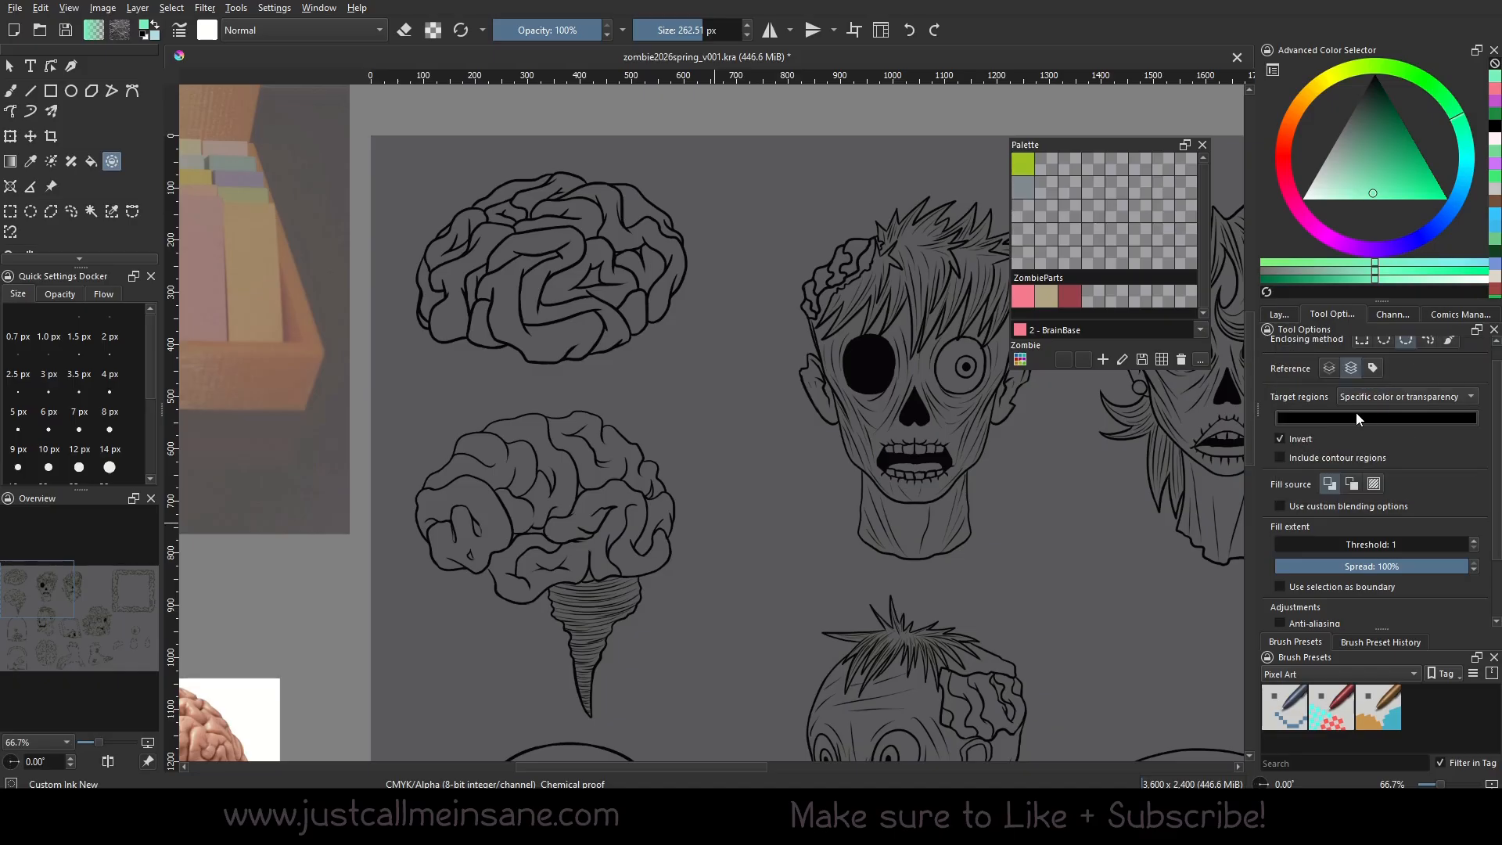
mouse_move(451, 461)
mouse_down()
mouse_move(429, 537)
mouse_move(444, 562)
mouse_move(533, 596)
mouse_move(576, 581)
mouse_move(587, 499)
mouse_move(548, 448)
mouse_move(469, 440)
mouse_up()
mouse_move(574, 579)
mouse_down()
mouse_move(661, 575)
mouse_move(672, 523)
mouse_move(574, 579)
mouse_up()
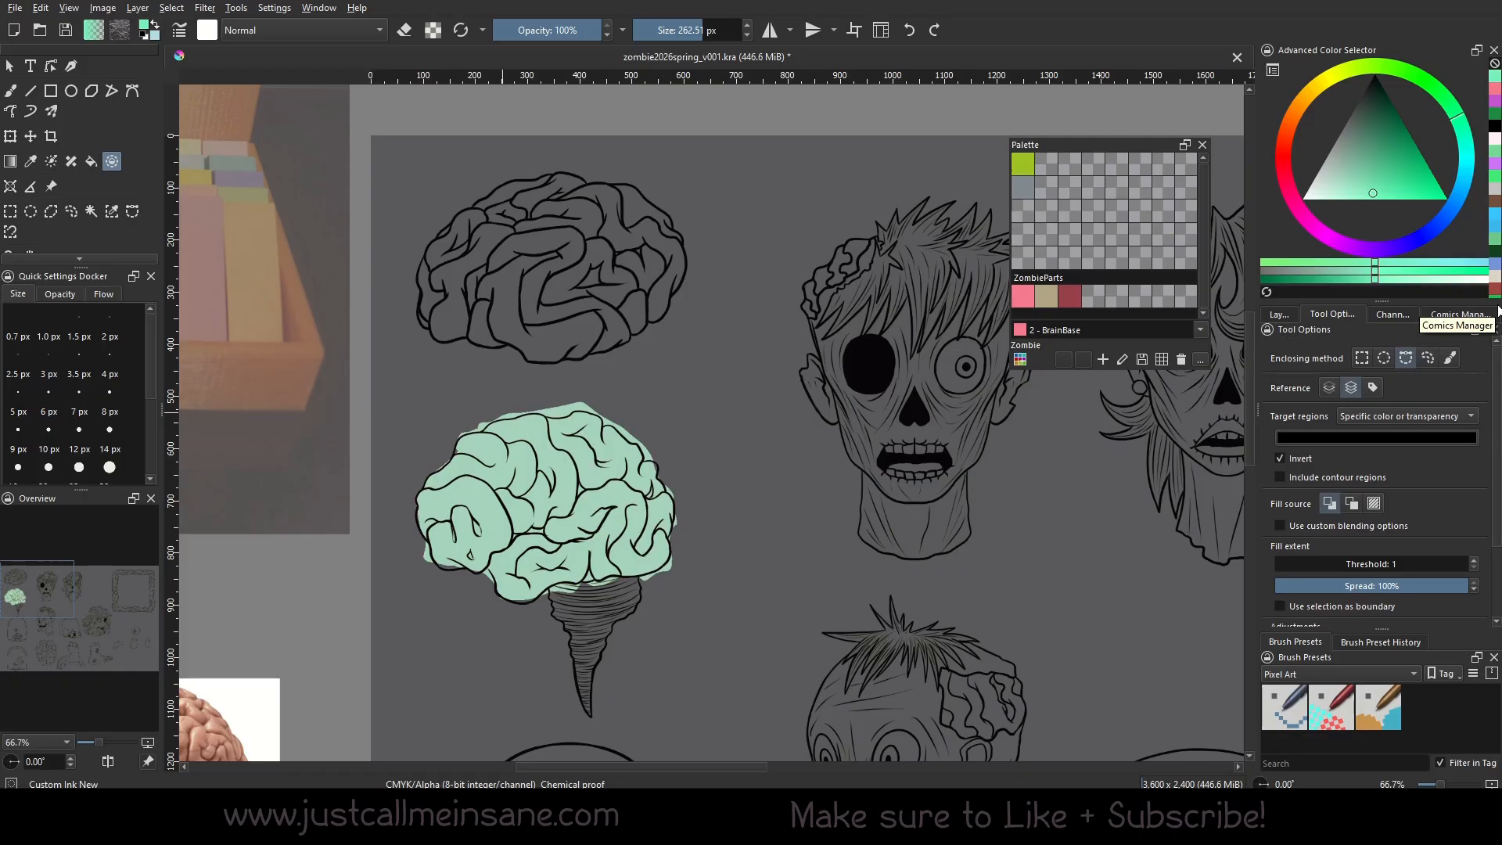
Try filling parts of the two short-haired zombie heads mint green with the rectangle enclosing method.
click(1364, 359)
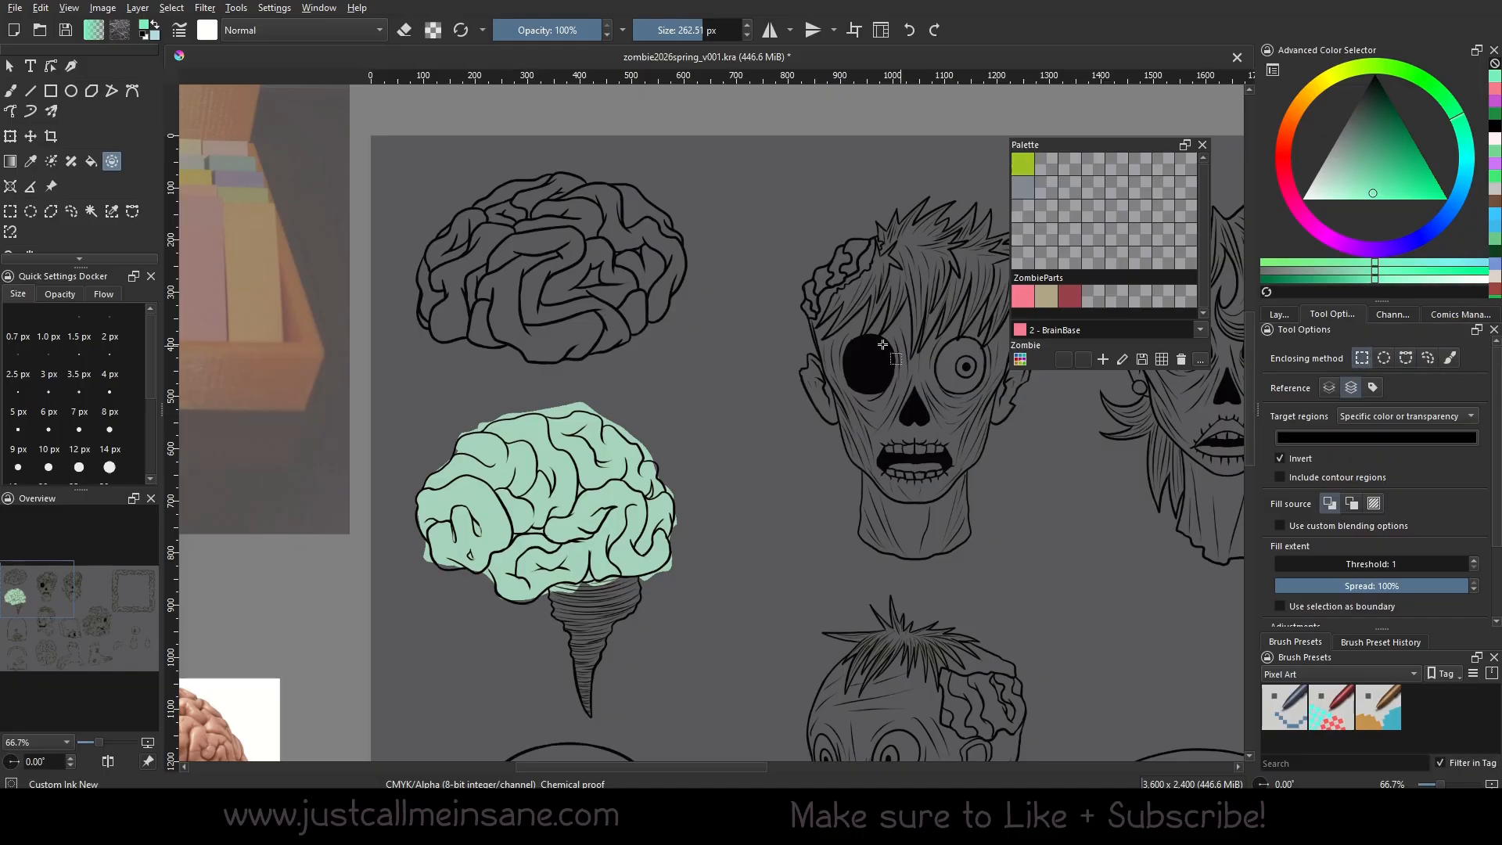
drag(843, 282, 1012, 556)
drag(1043, 472, 876, 315)
drag(685, 502, 779, 714)
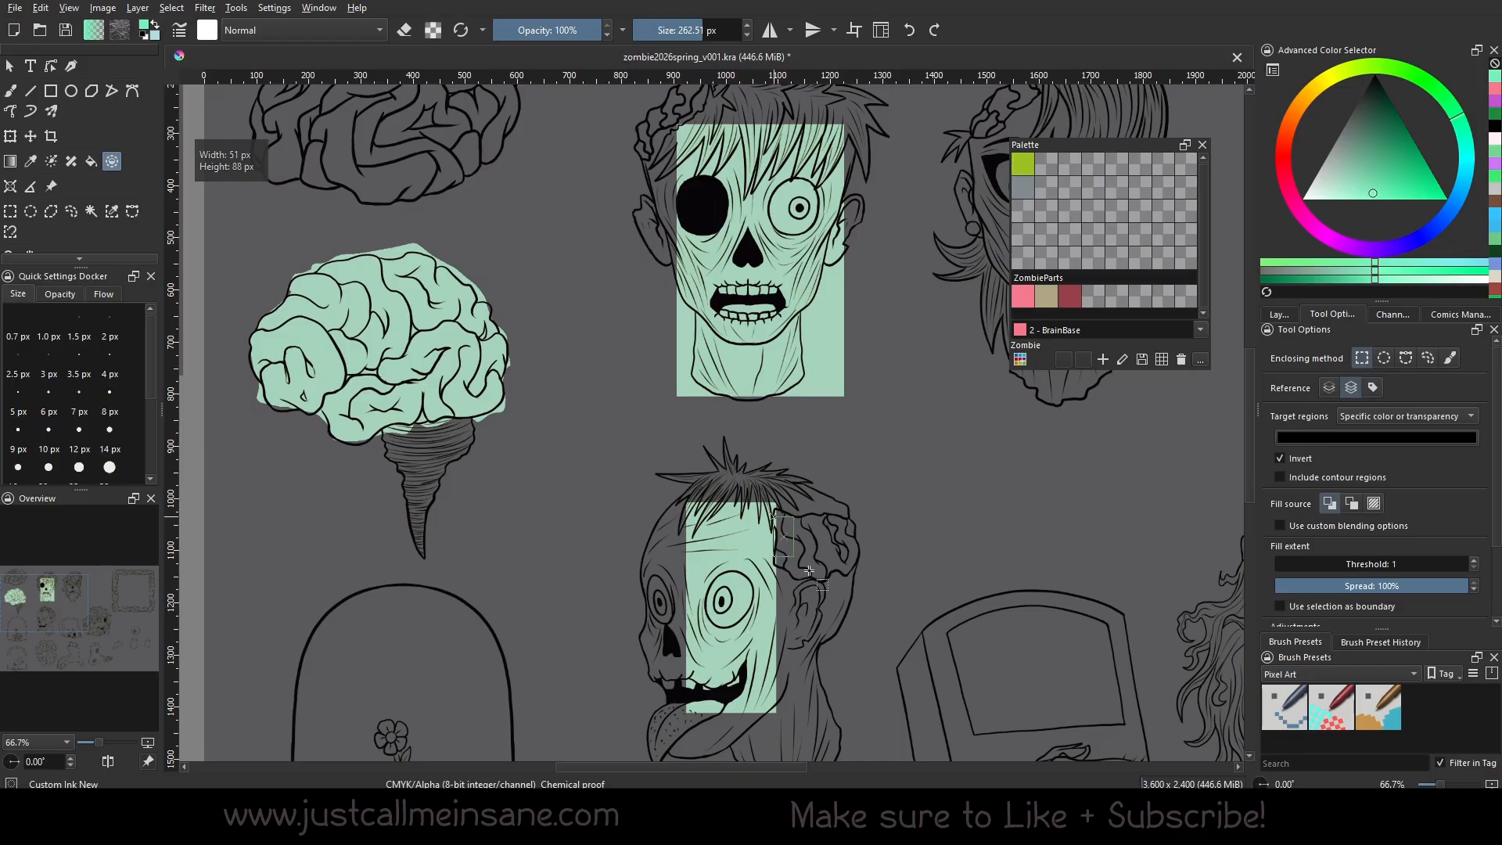
drag(773, 516, 859, 570)
drag(976, 501, 969, 554)
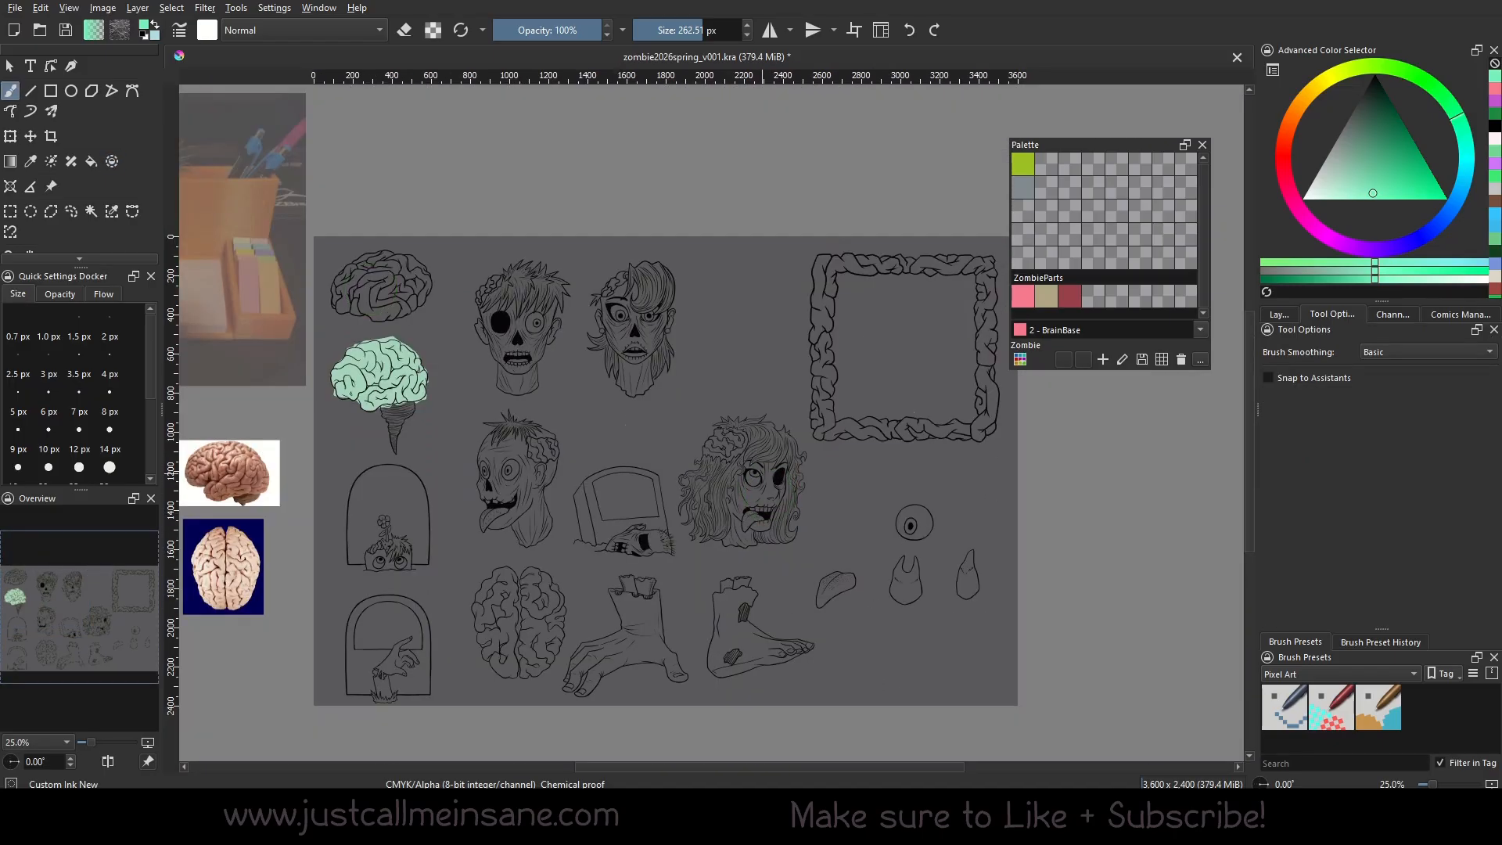
Show the layers and hide and reshow the color layer to check which artwork it holds.
right_click(769, 489)
click(868, 516)
click(1280, 314)
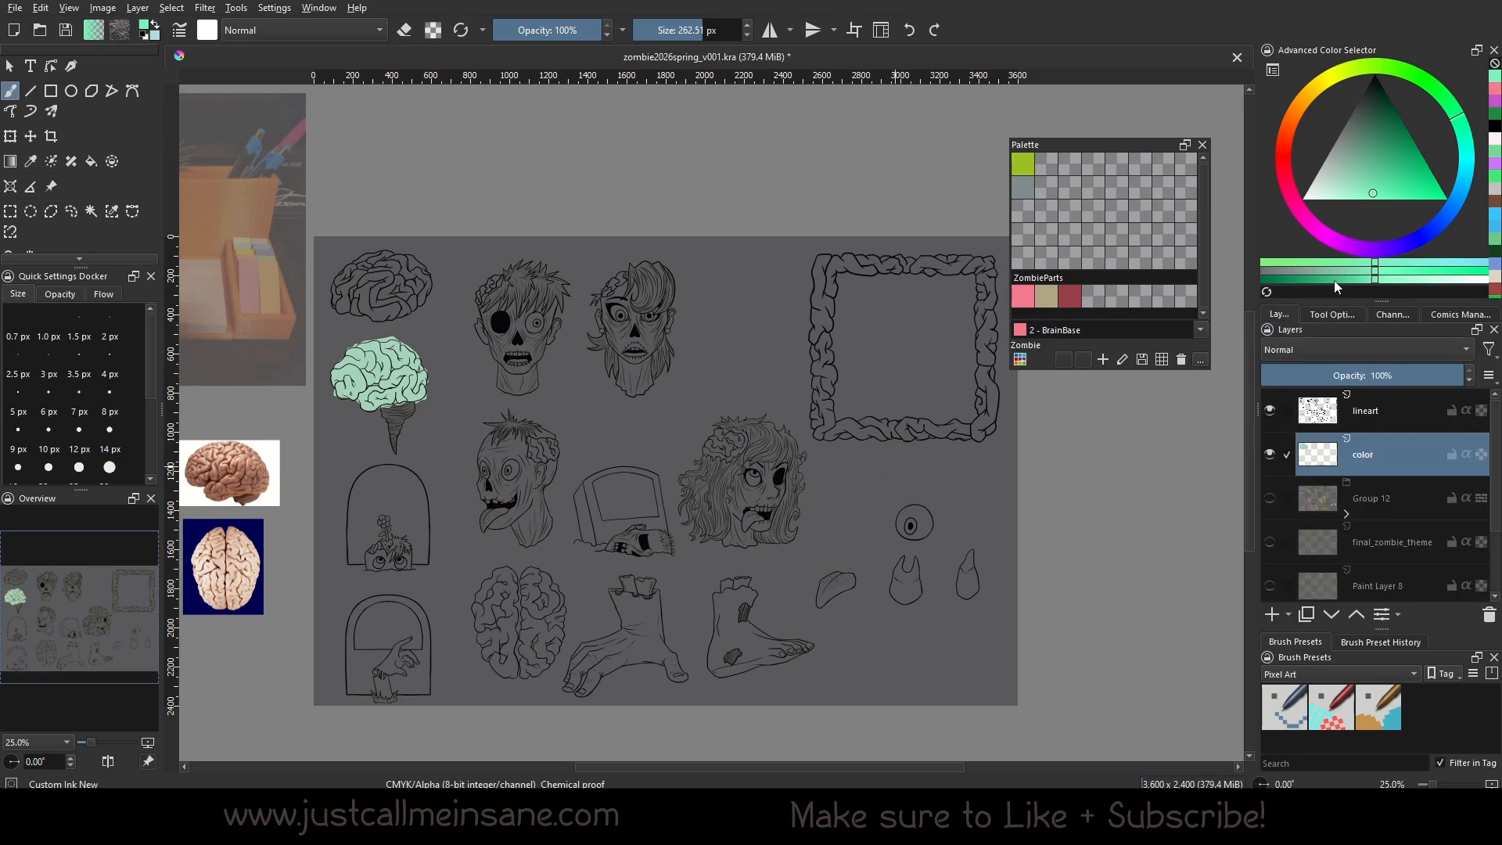
drag(1154, 505, 1235, 517)
drag(765, 584, 782, 554)
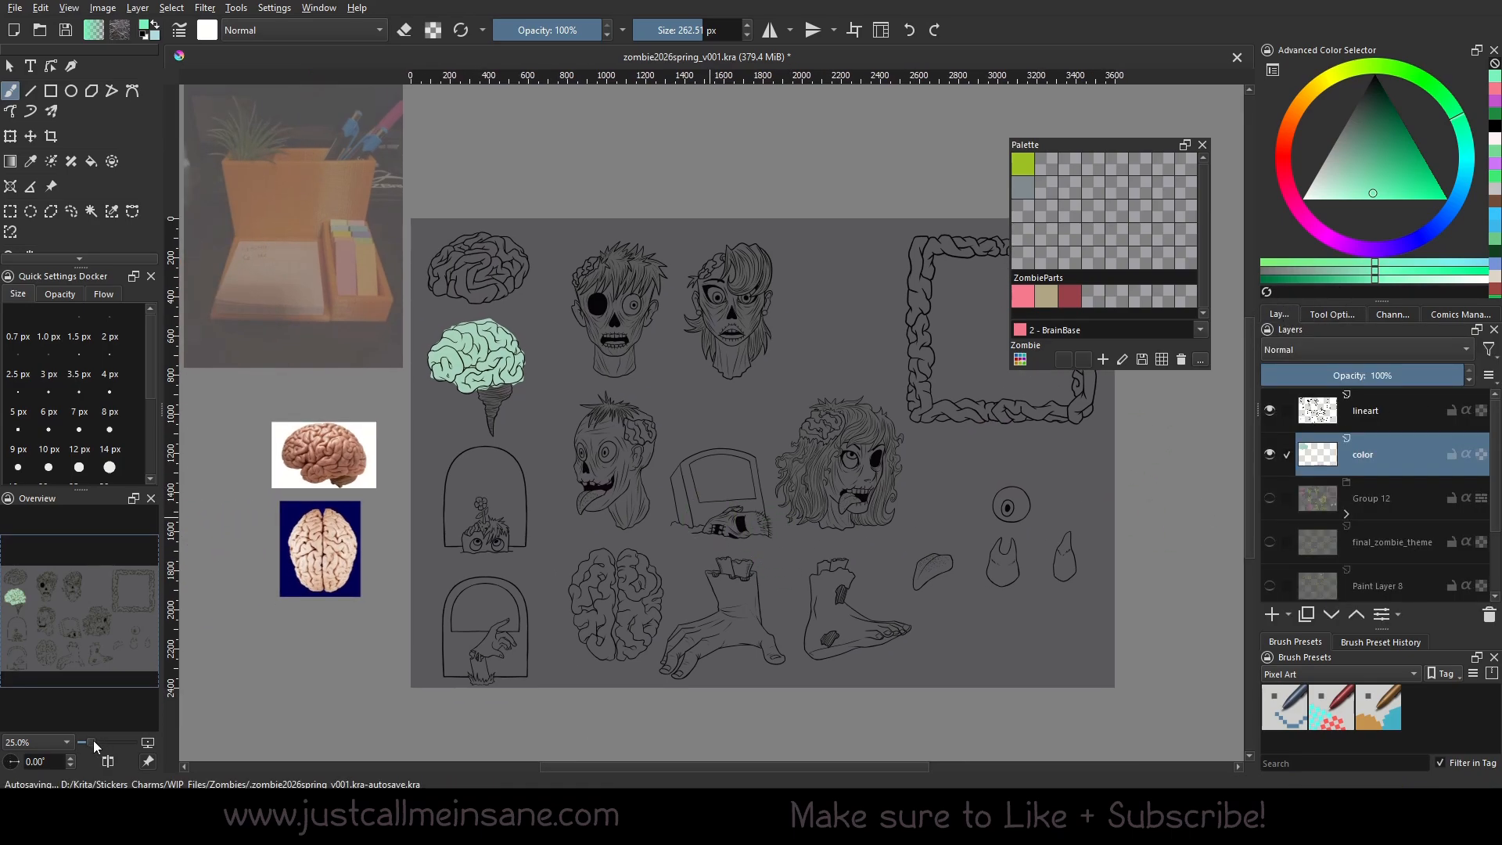
drag(93, 740, 95, 741)
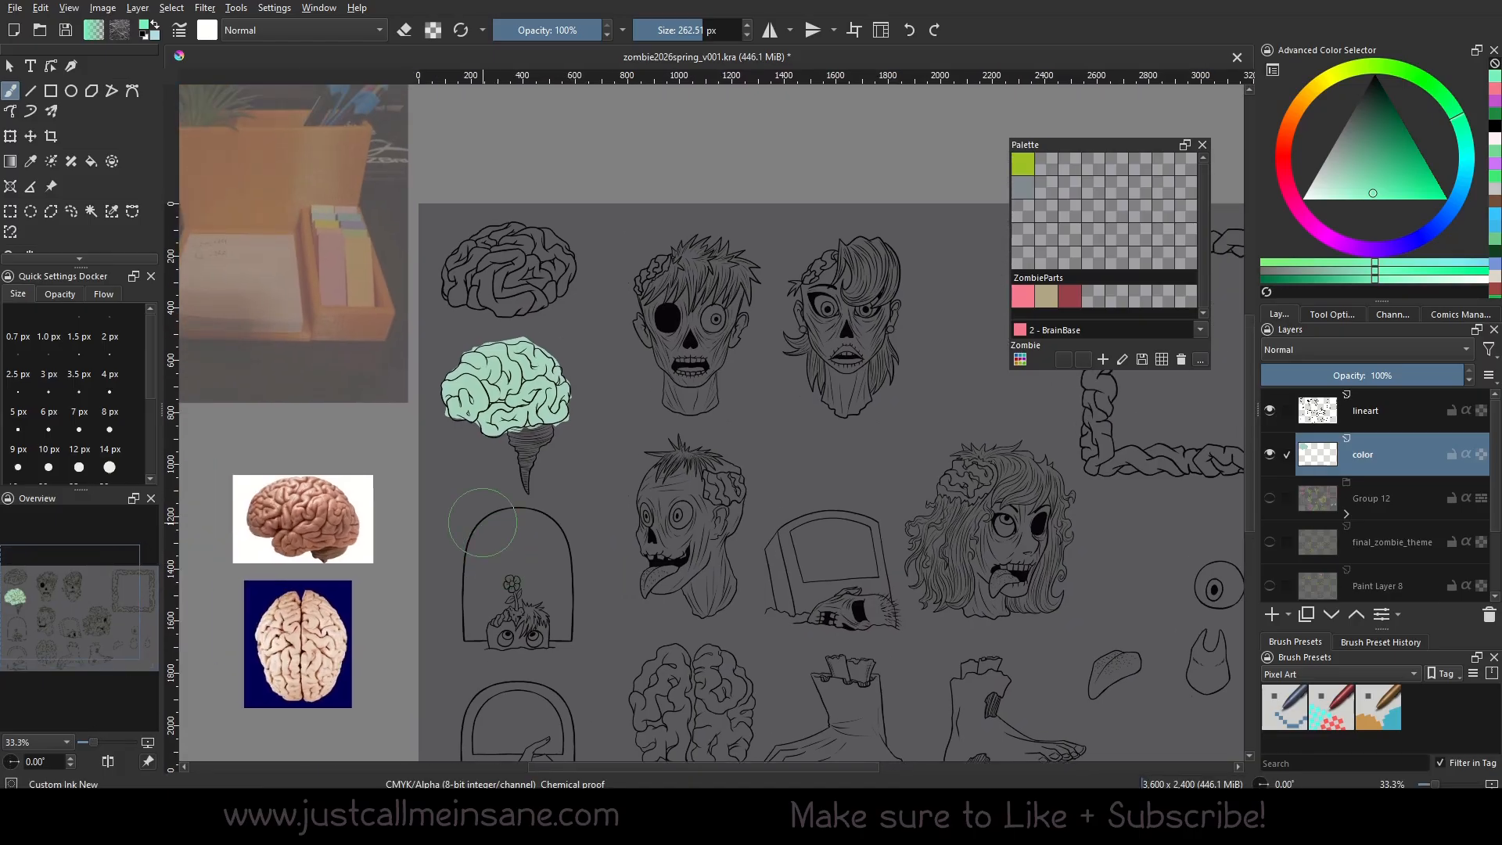
right_click(694, 501)
right_click(429, 498)
click(1270, 454)
click(1270, 454)
Shade the mint brain with a darker green, soften the strokes with the Blender Blur brush, and switch back to a painting brush.
click(1339, 315)
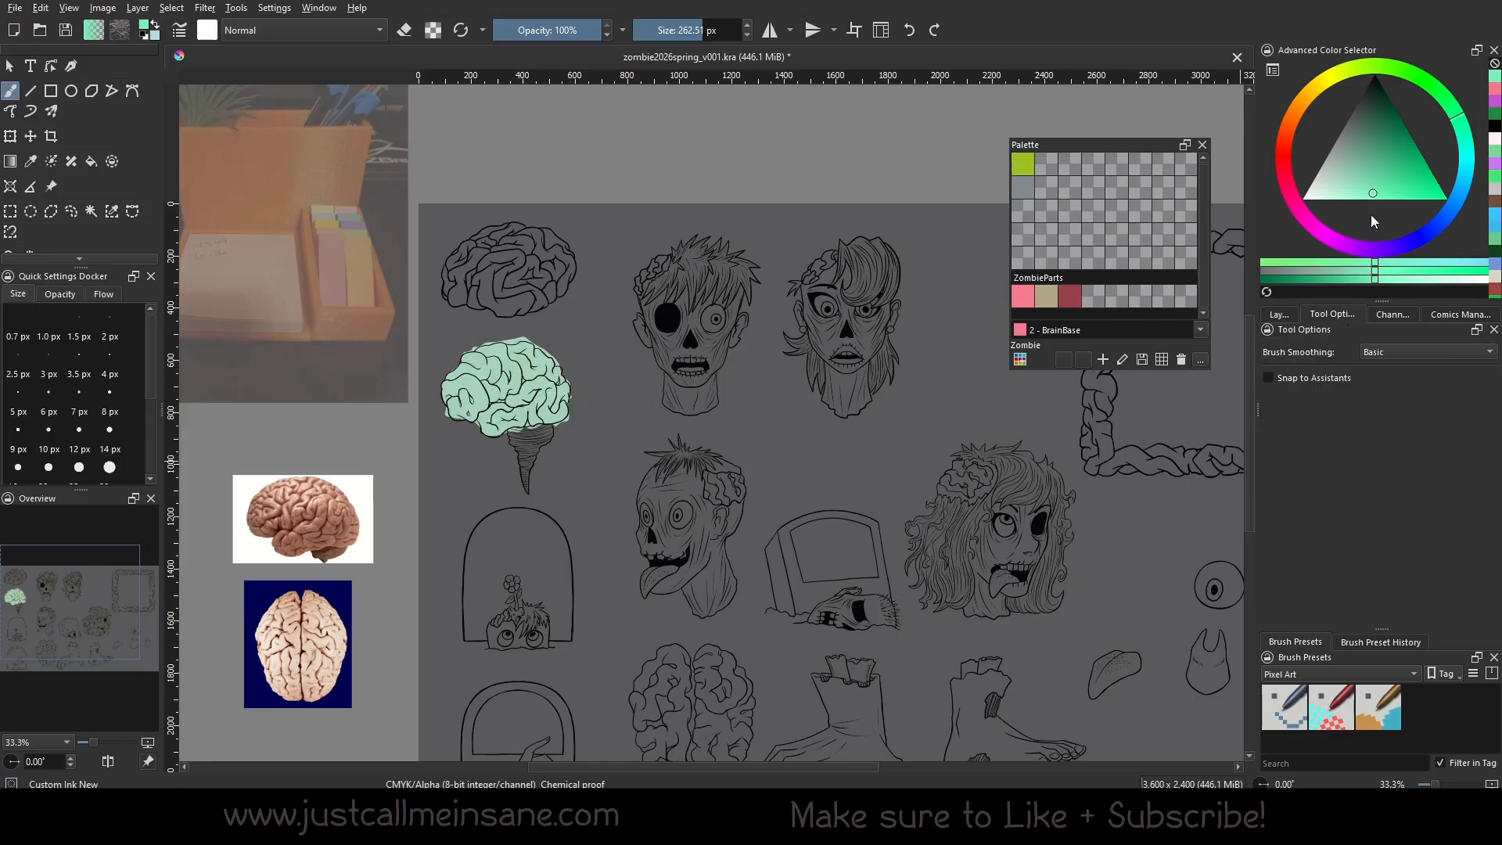
click(1381, 166)
mouse_move(564, 364)
mouse_down()
mouse_move(552, 411)
mouse_move(481, 422)
mouse_move(470, 364)
mouse_move(527, 382)
mouse_up()
right_click(526, 479)
click(499, 371)
mouse_move(467, 399)
mouse_down()
mouse_move(486, 363)
mouse_move(532, 407)
mouse_up()
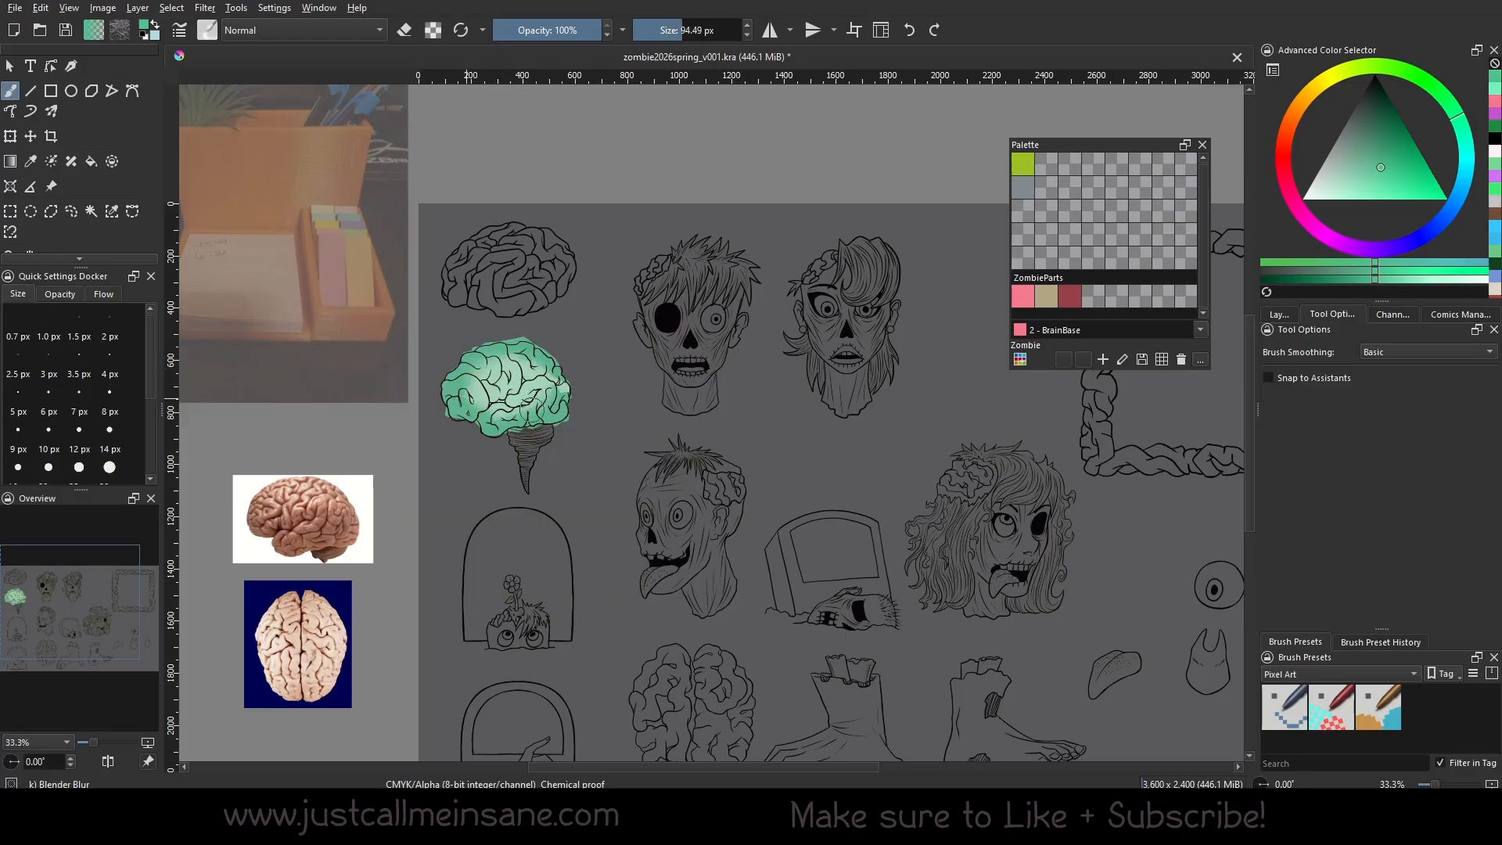
right_click(590, 496)
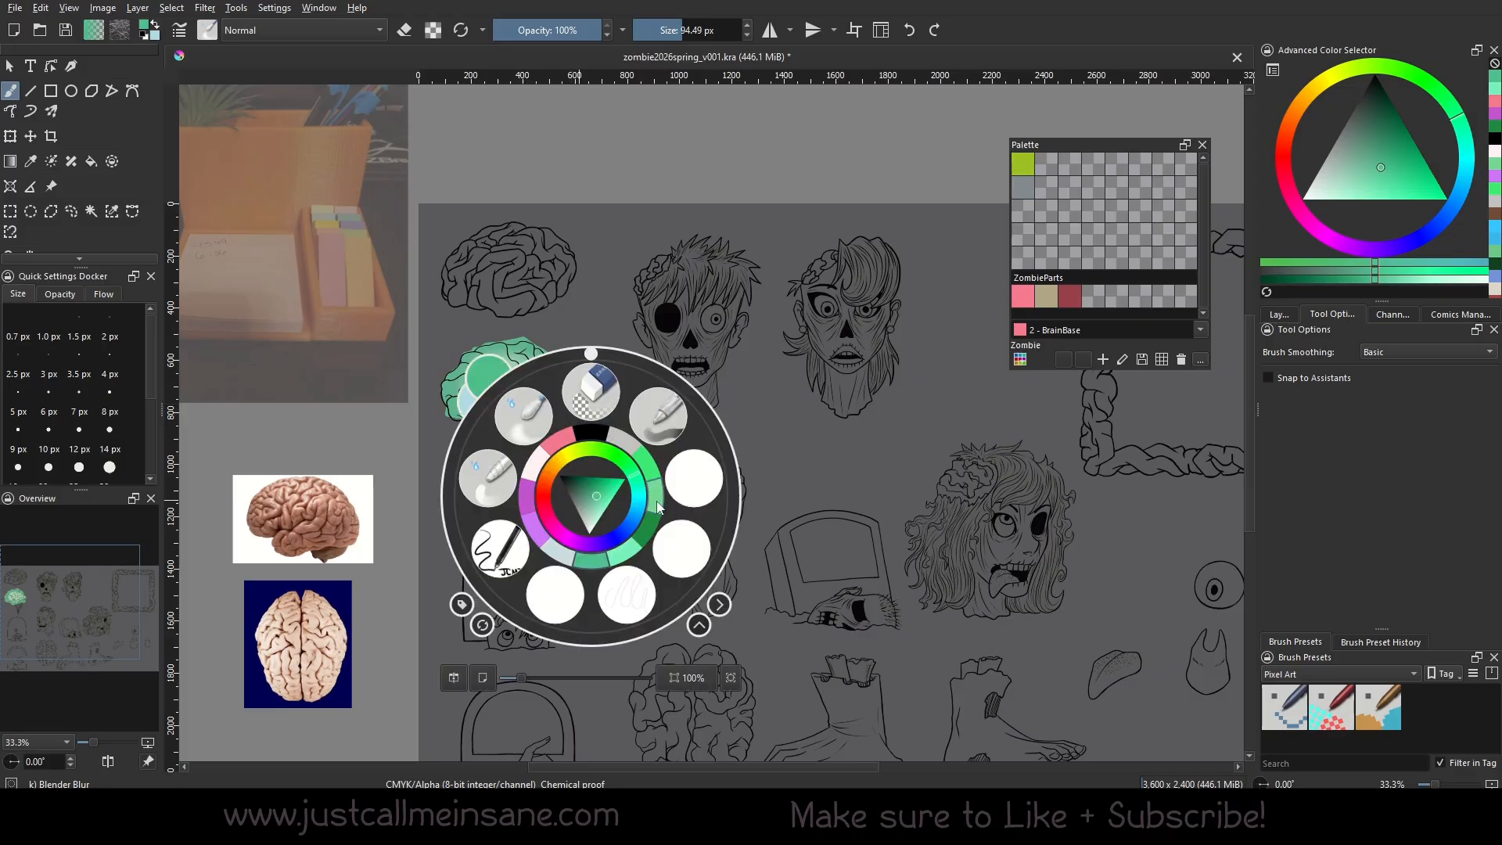
click(676, 538)
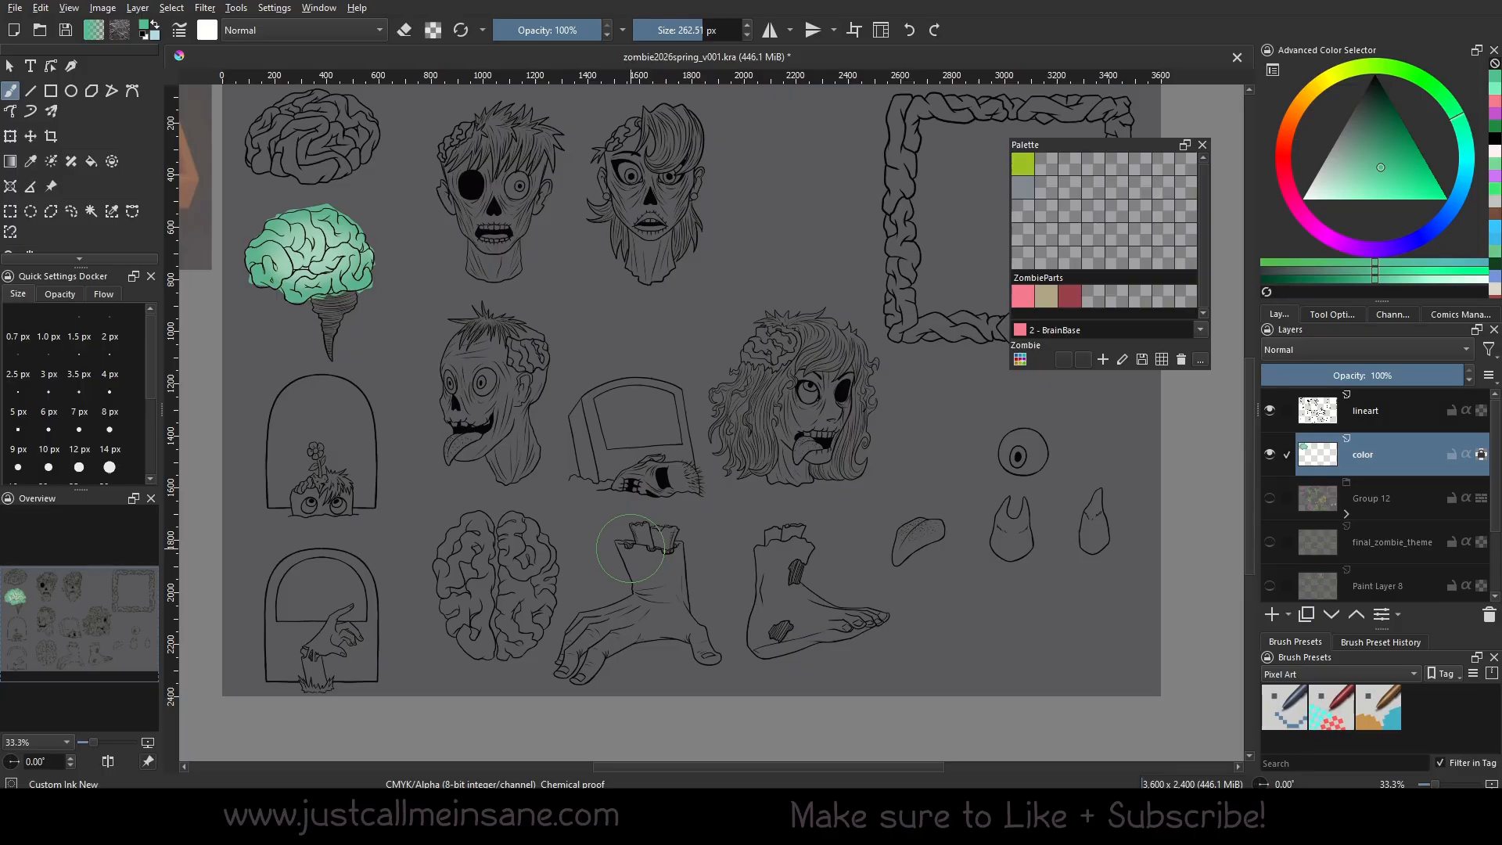
Turn off alpha lock on the color layer.
right_click(547, 494)
right_click(637, 549)
click(1481, 455)
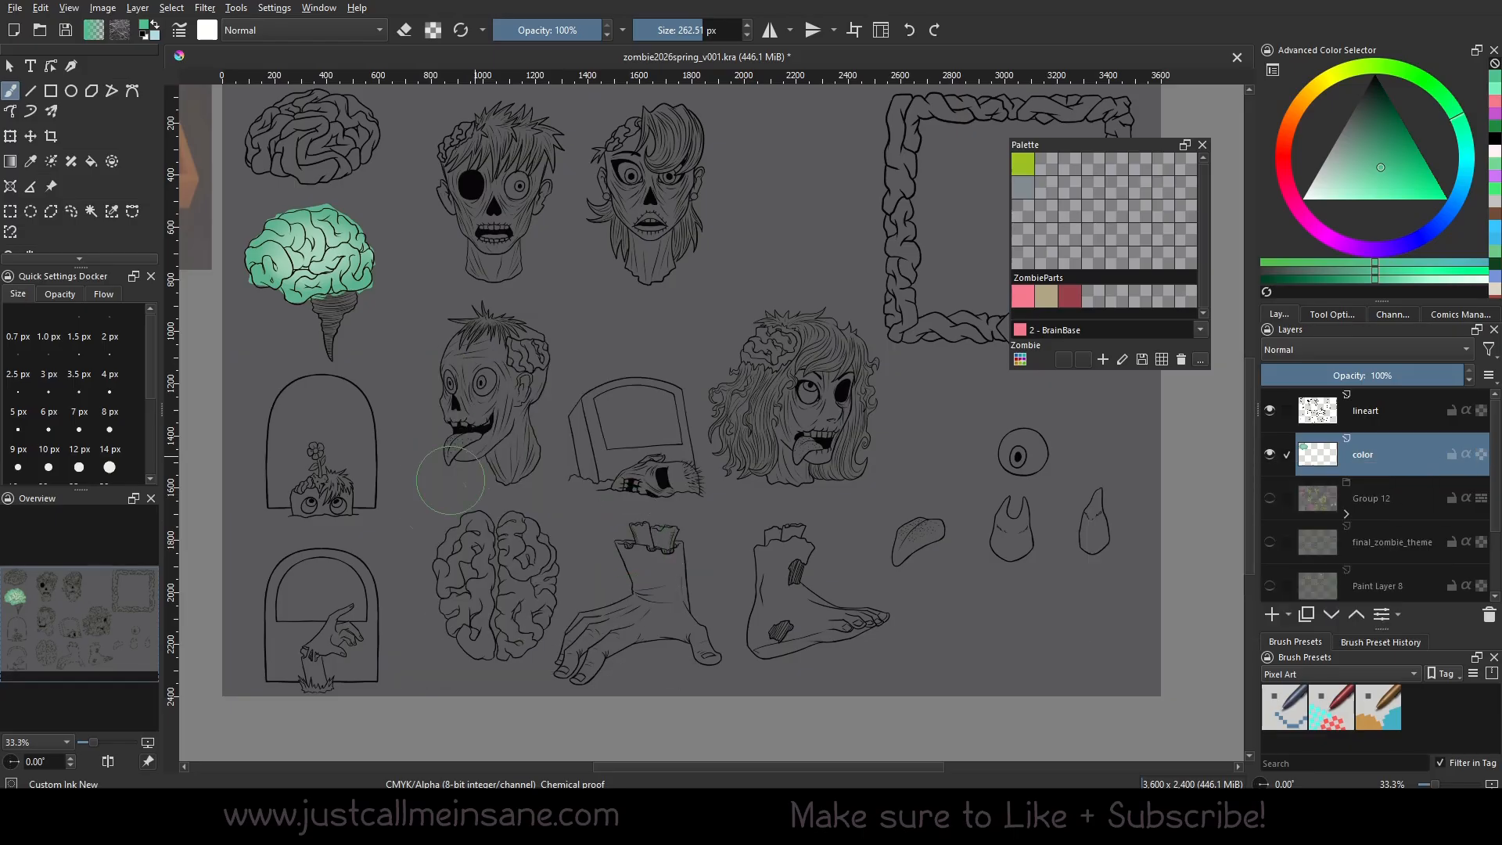